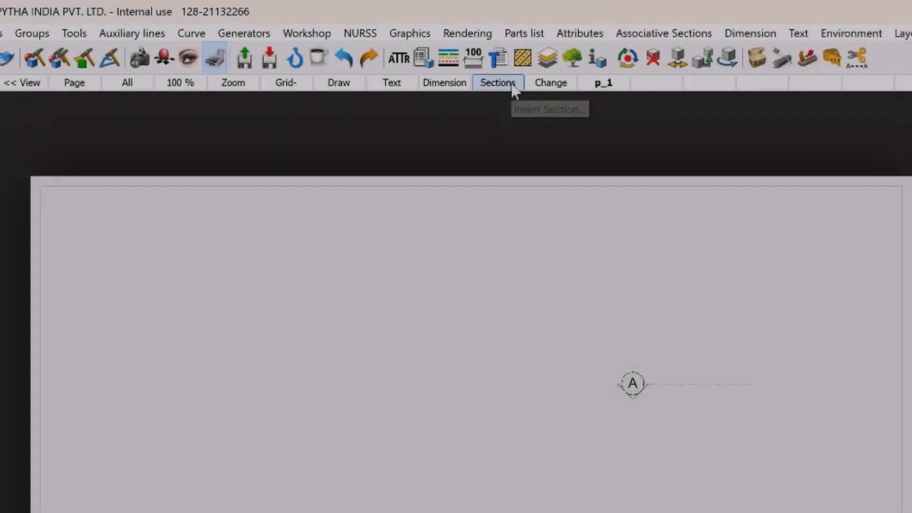
click(514, 88)
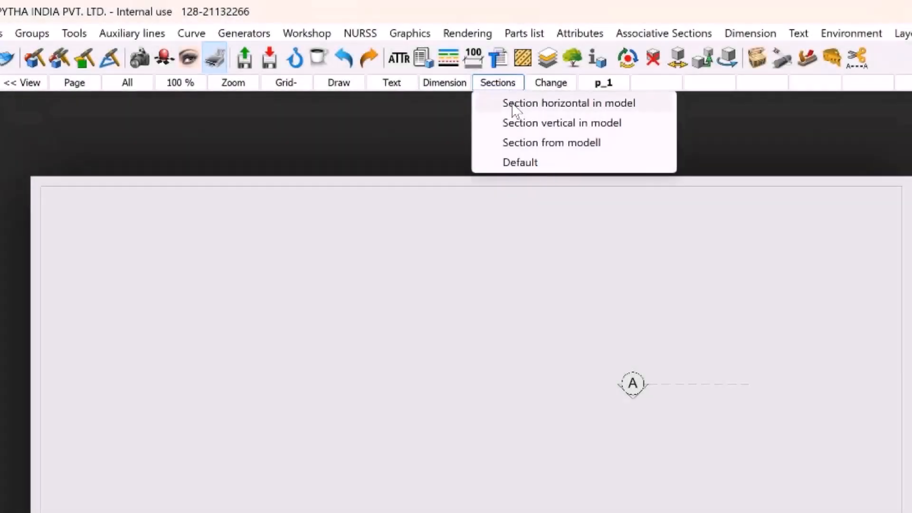
click(459, 89)
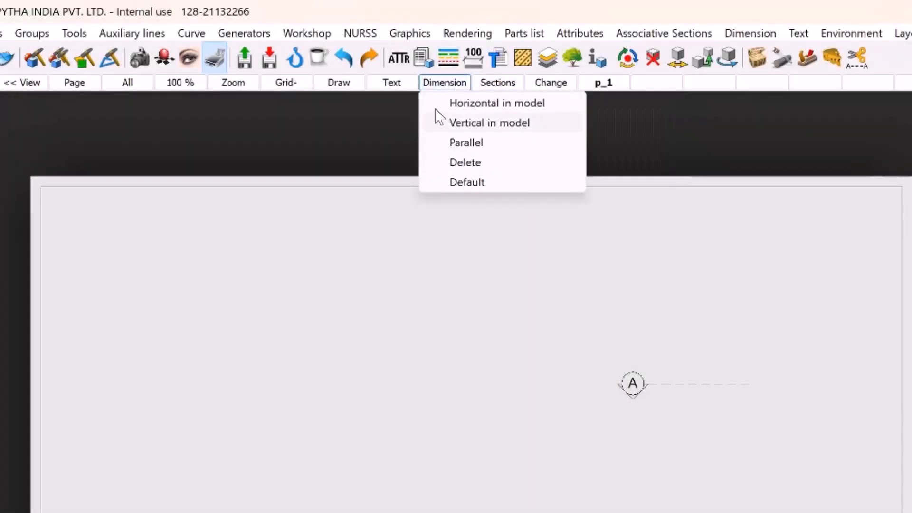
click(436, 89)
click(436, 88)
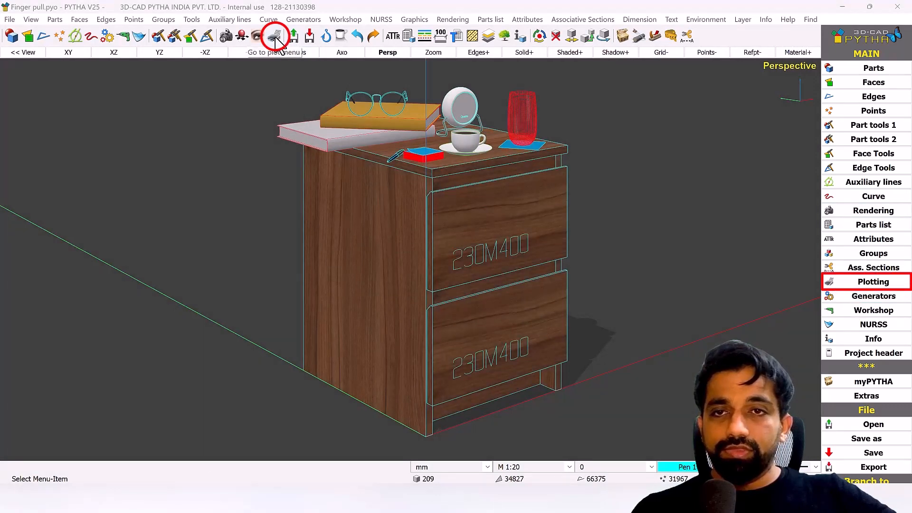
Step: Go to the plotting area and delete the existing plot sheet with the textured nightstand view
click(275, 38)
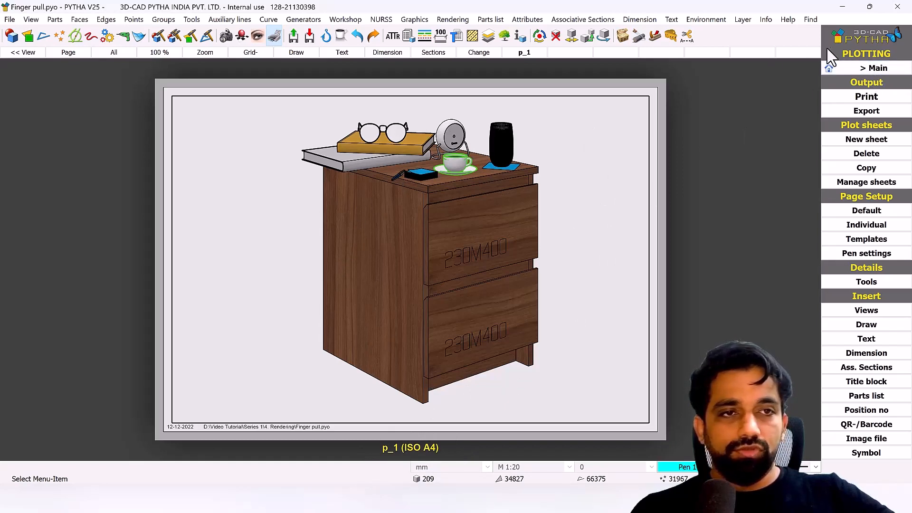
click(837, 76)
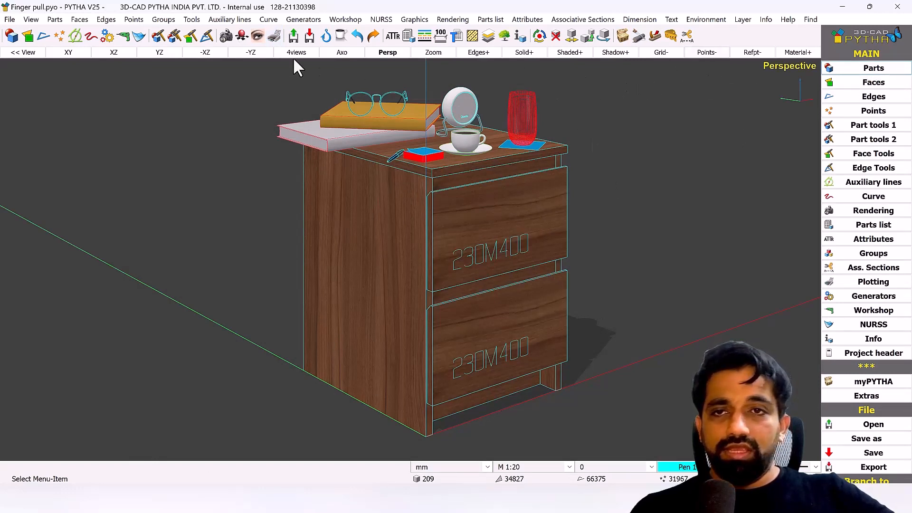
click(274, 38)
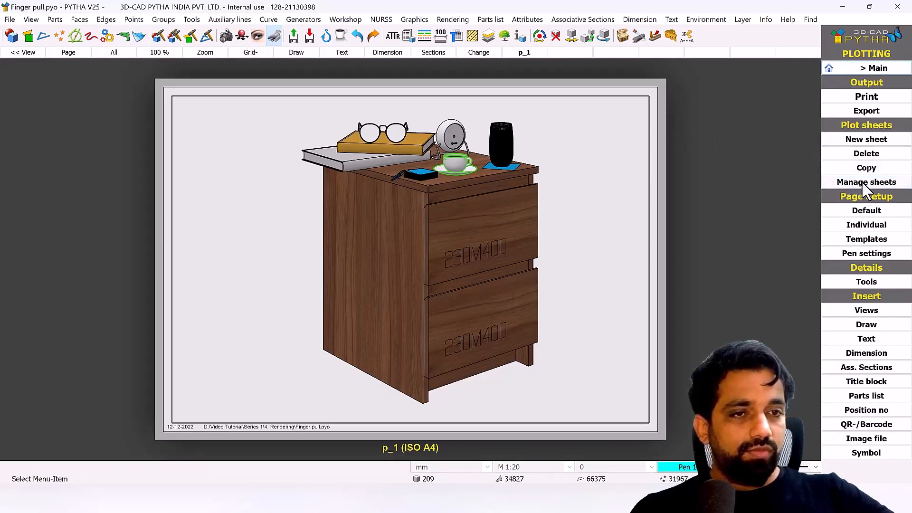
click(866, 156)
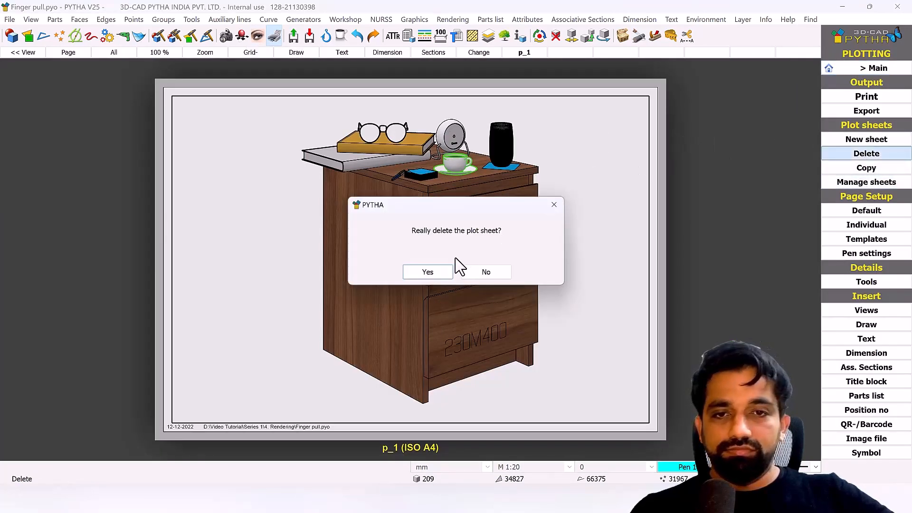
click(430, 272)
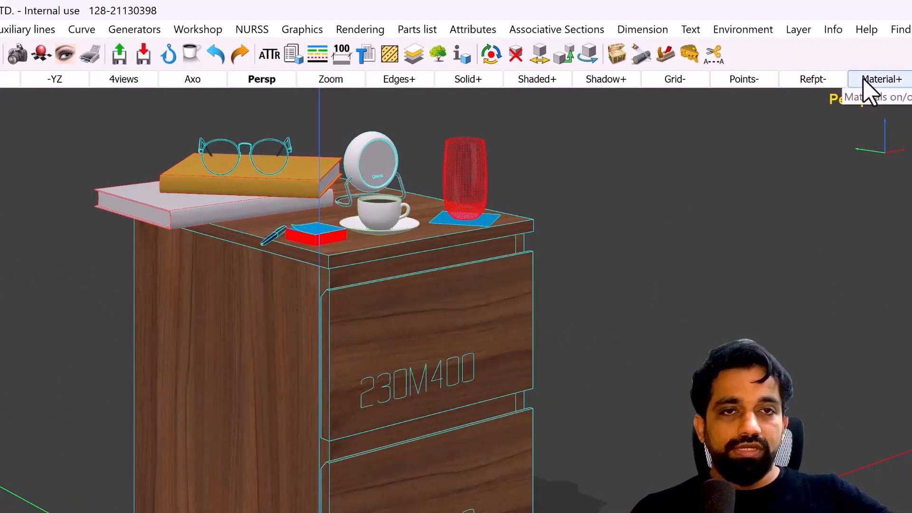
Step: Turn off the material and shaded display of the perspective view and generate a new plot sheet from it
click(865, 80)
click(524, 84)
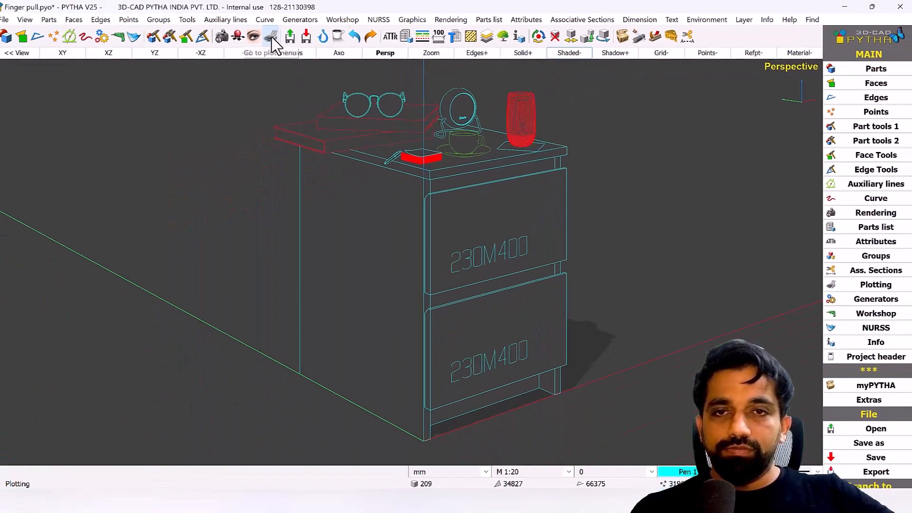
click(271, 38)
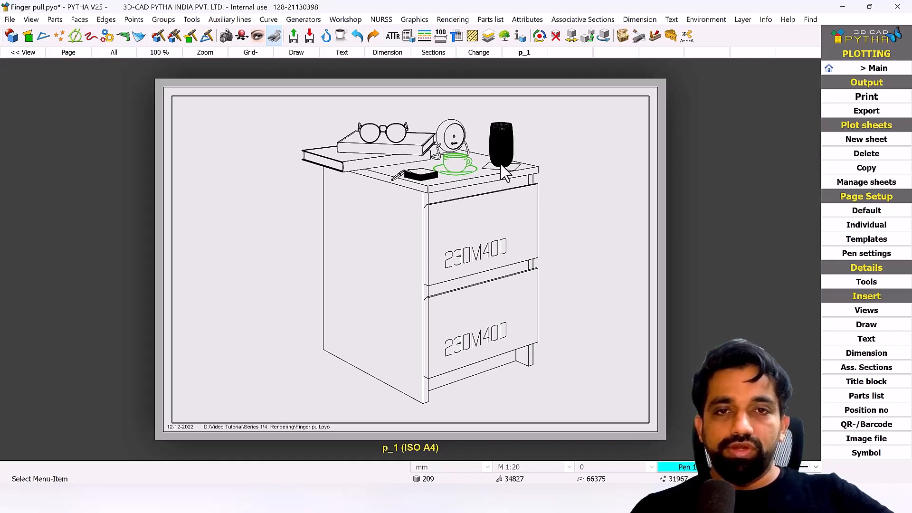
Step: Return to the model and reduce all its parts to outline edges only, with a smoothing angle of 40
click(855, 69)
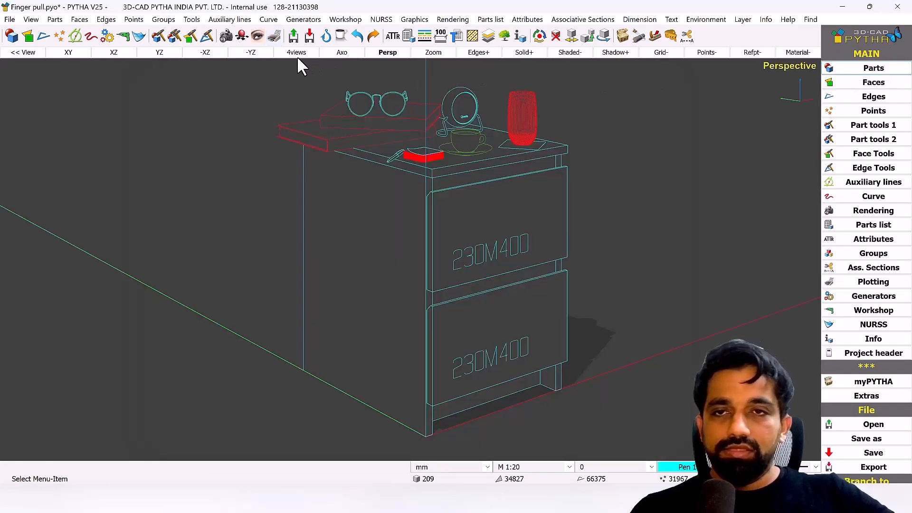
click(872, 139)
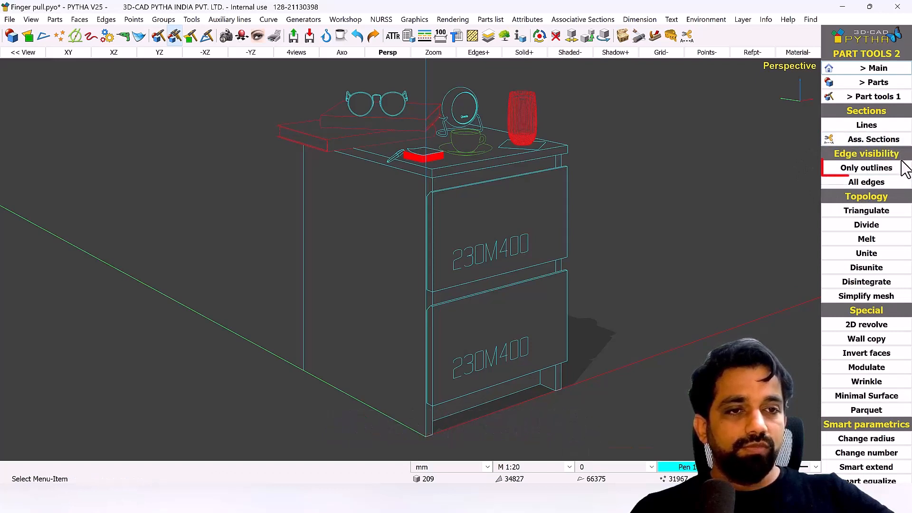
click(860, 169)
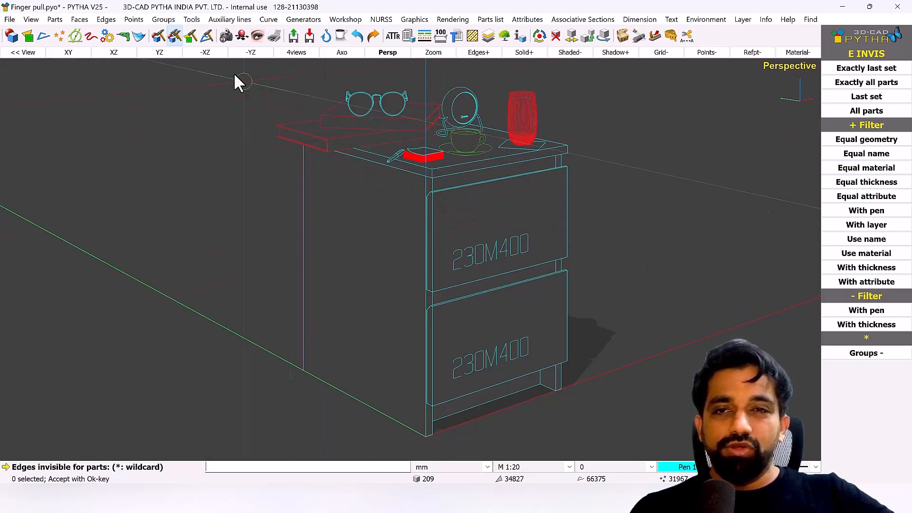
drag(227, 67, 648, 445)
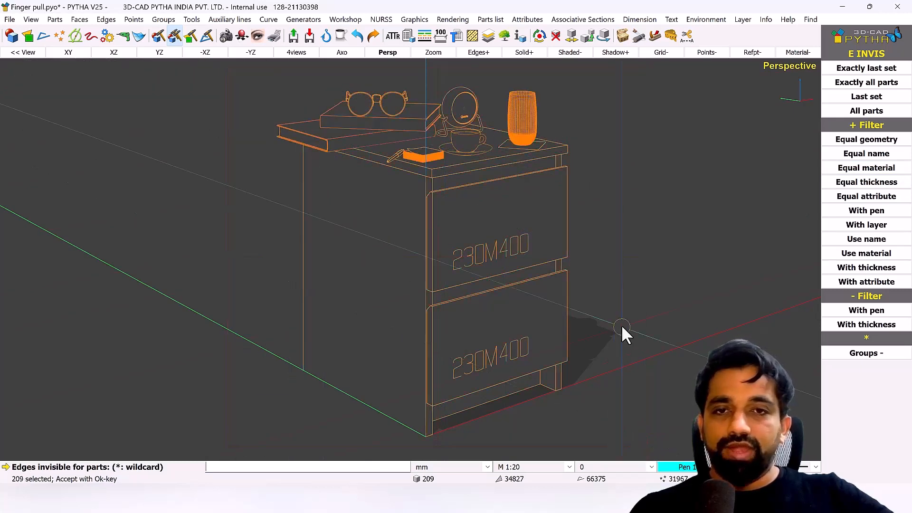
right_click(622, 324)
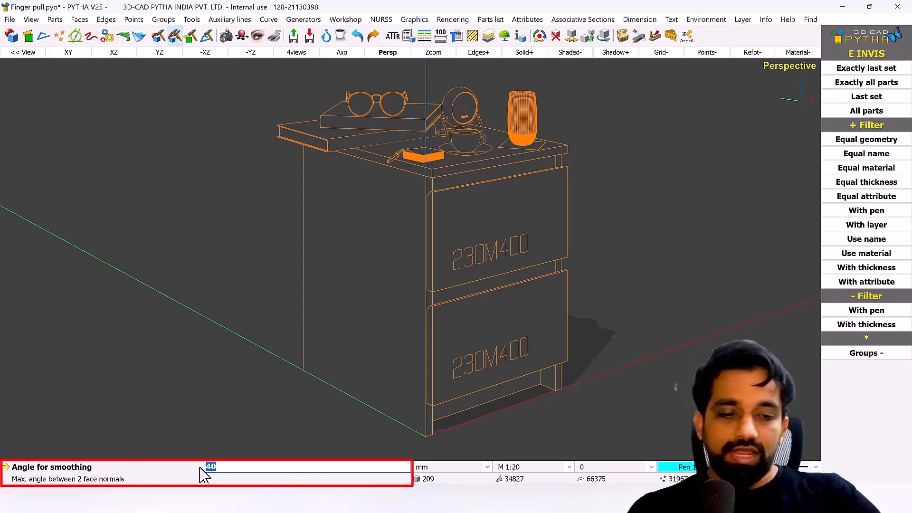
key(Return)
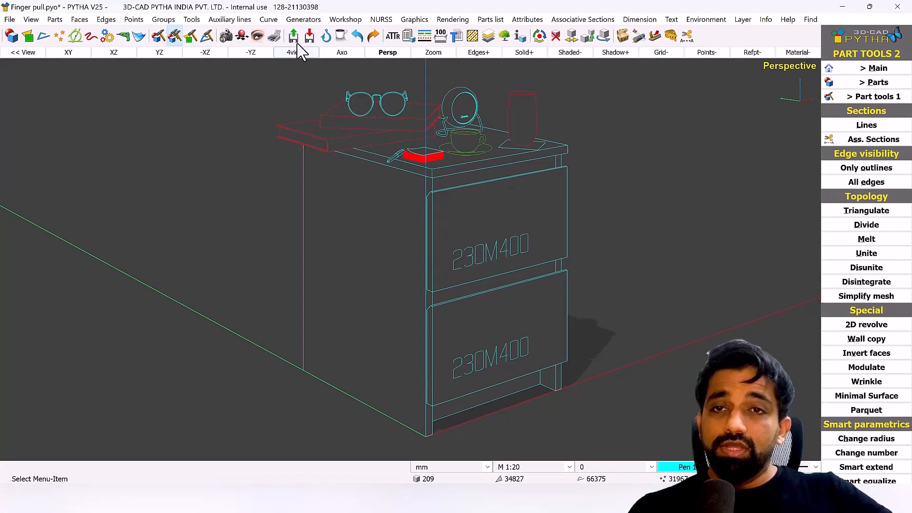
Step: Open the individual layout settings of plot sheet p_1 and set the plotter to Adobe PDF
click(274, 37)
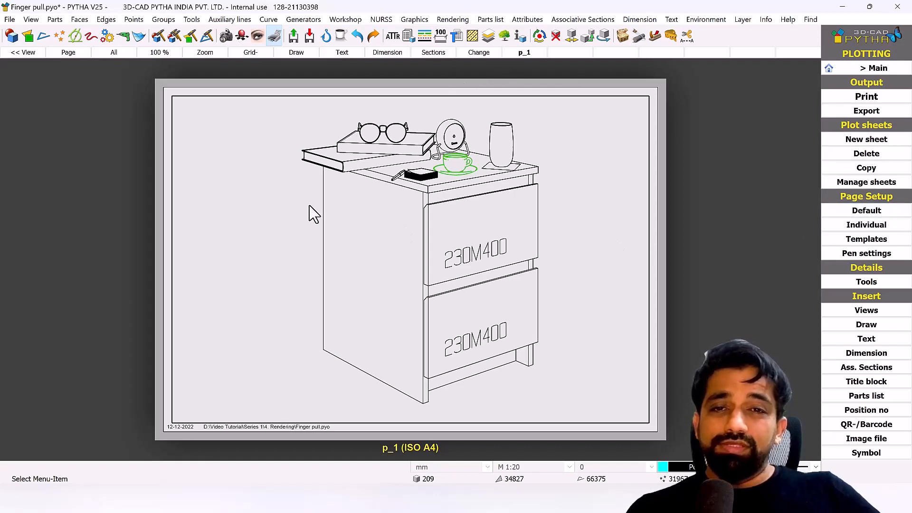
click(870, 227)
click(657, 283)
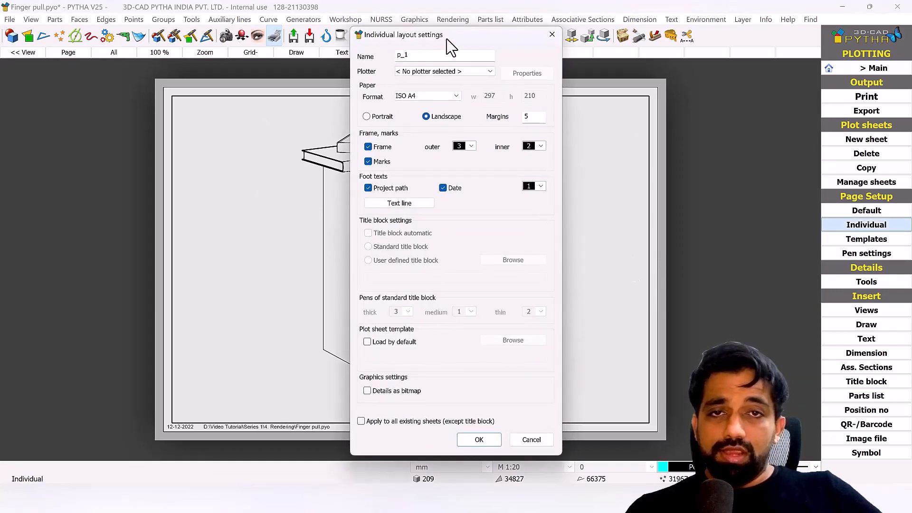
drag(448, 40, 716, 19)
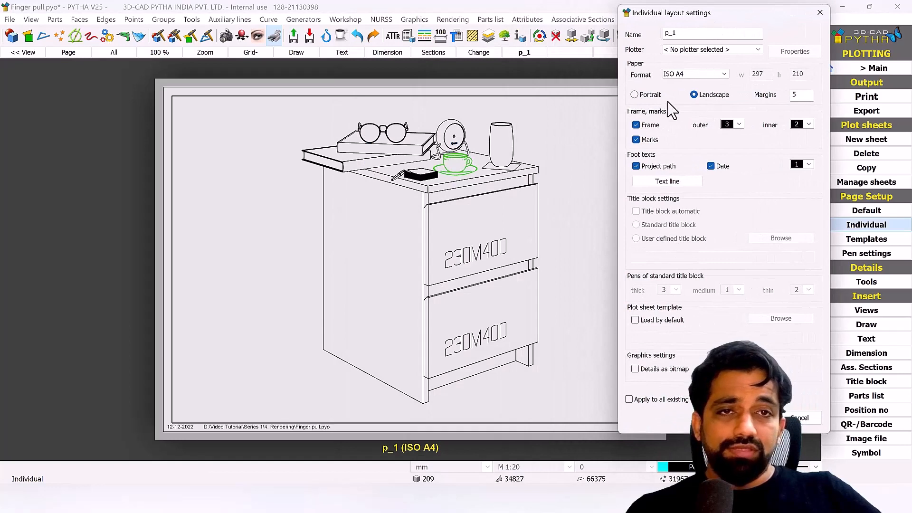
double_click(695, 34)
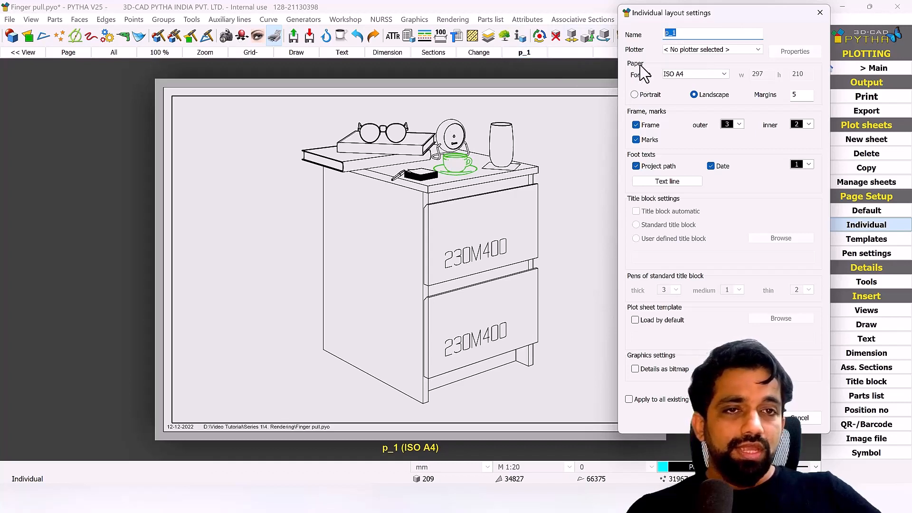
click(703, 49)
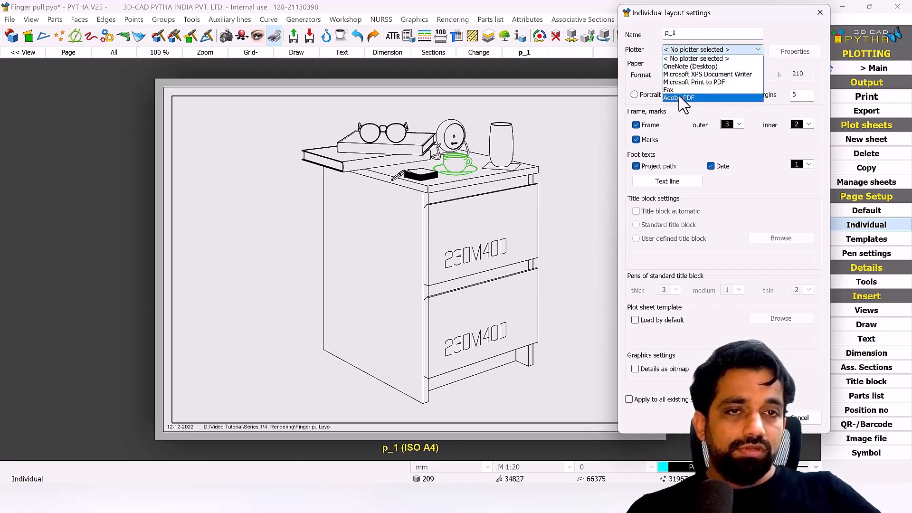
click(709, 98)
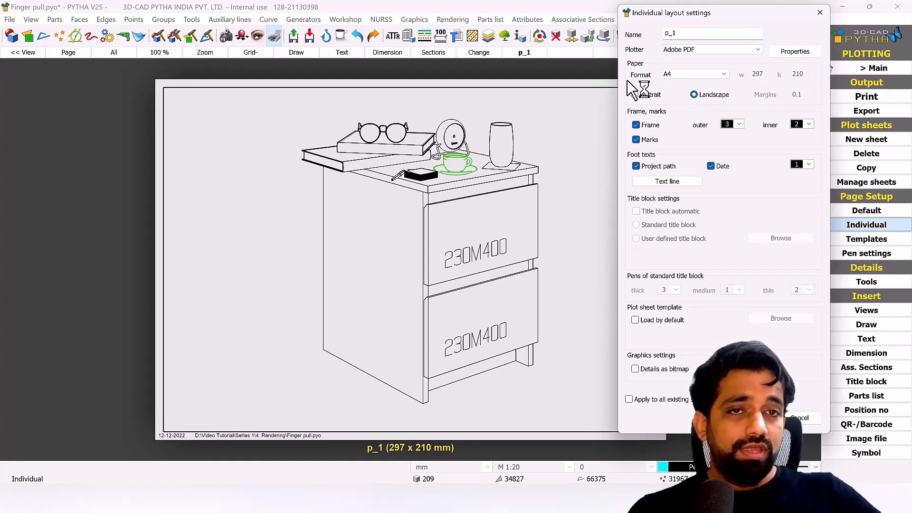
Step: Set the sheet's paper format to A3, try portrait orientation and set it back to landscape
click(705, 76)
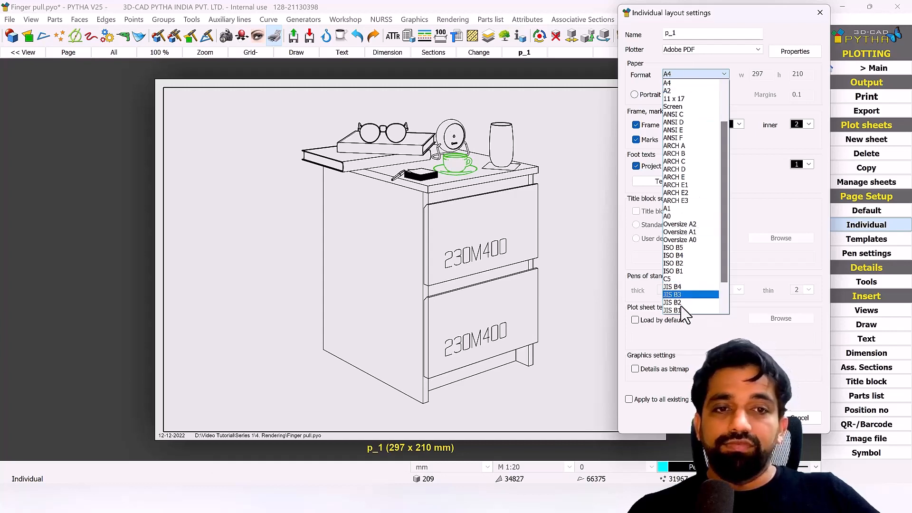
scroll(688, 216, up, 2)
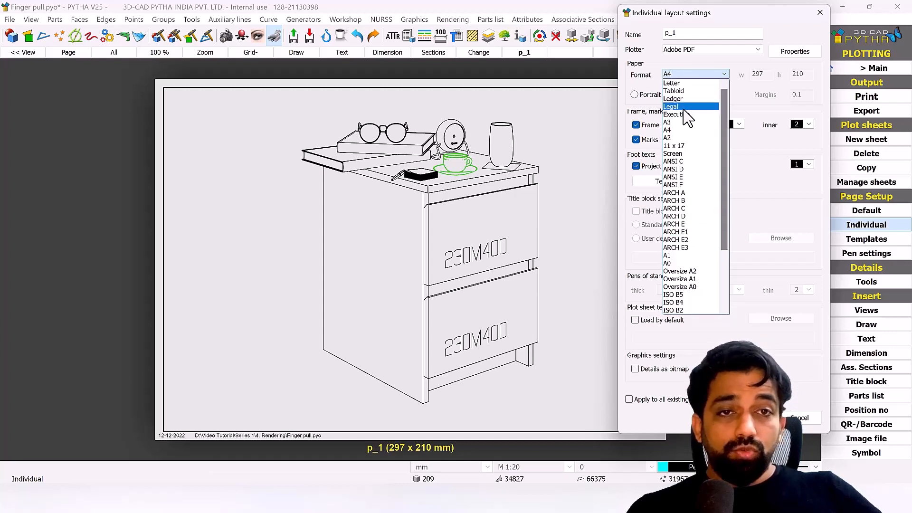
click(686, 123)
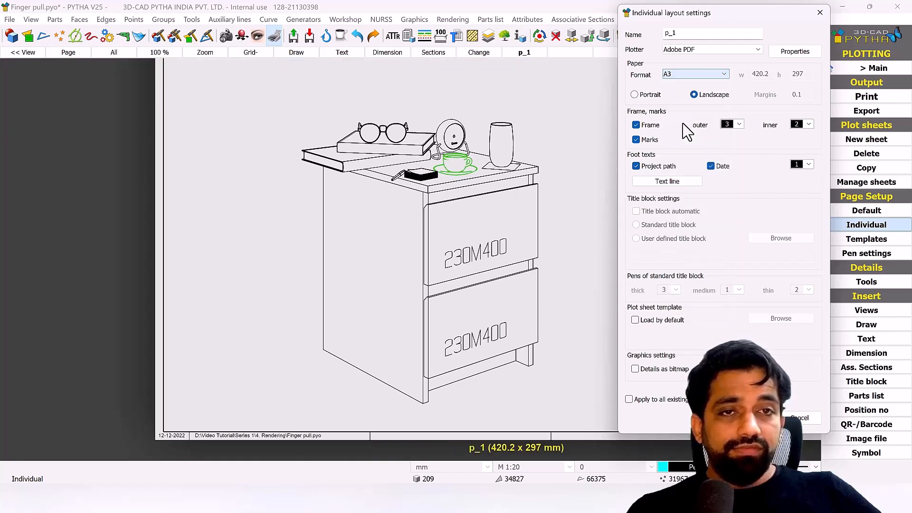
scroll(352, 220, down, 3)
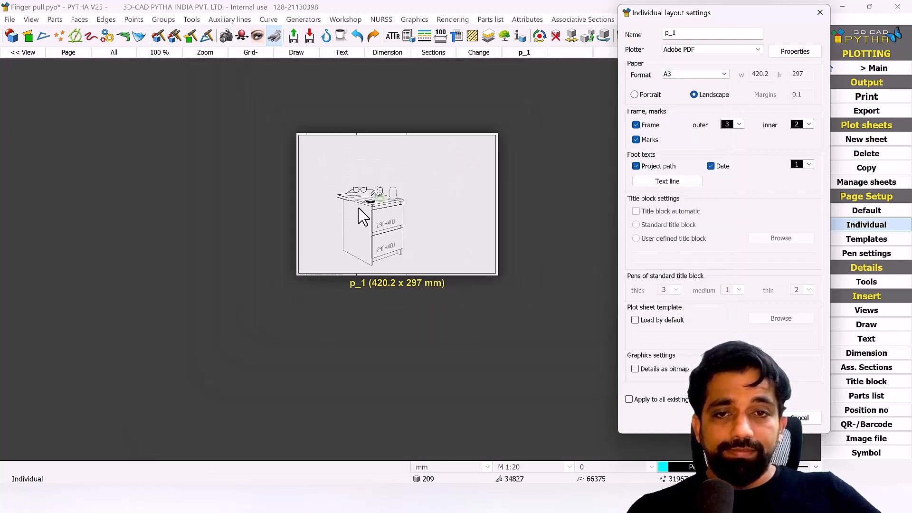
middle_drag(422, 213, 370, 230)
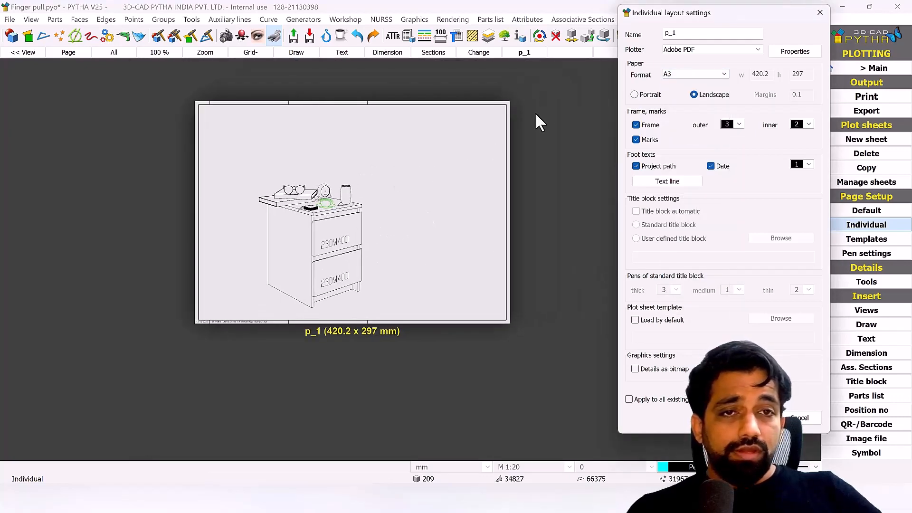
click(651, 98)
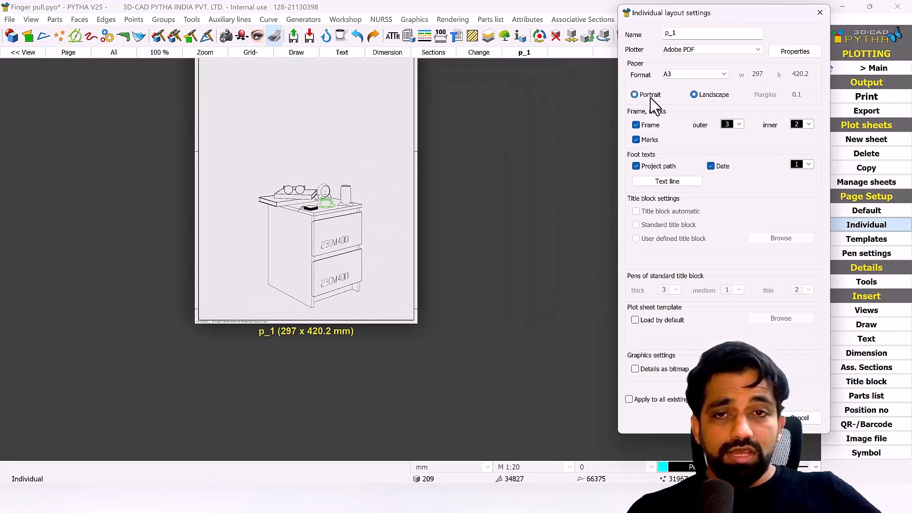
click(715, 94)
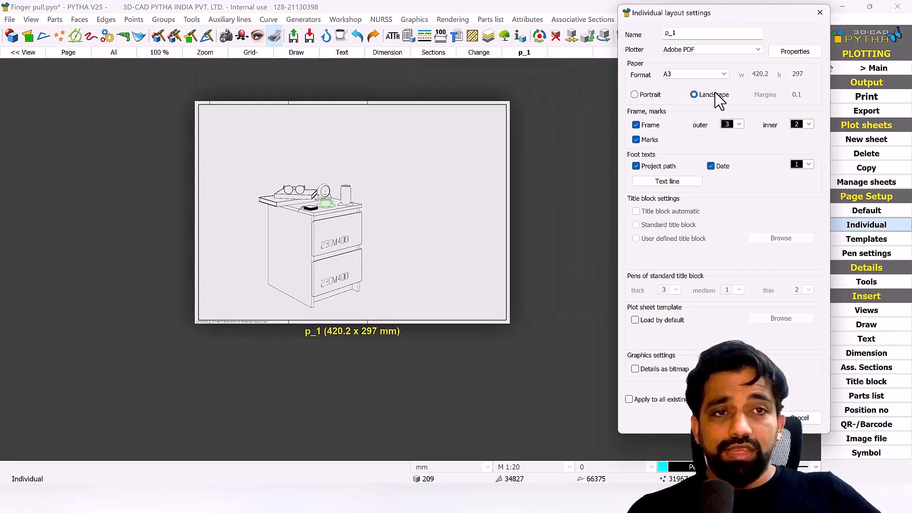
Step: Switch off the frame and the marks of the plot sheet
click(649, 125)
click(649, 125)
click(650, 125)
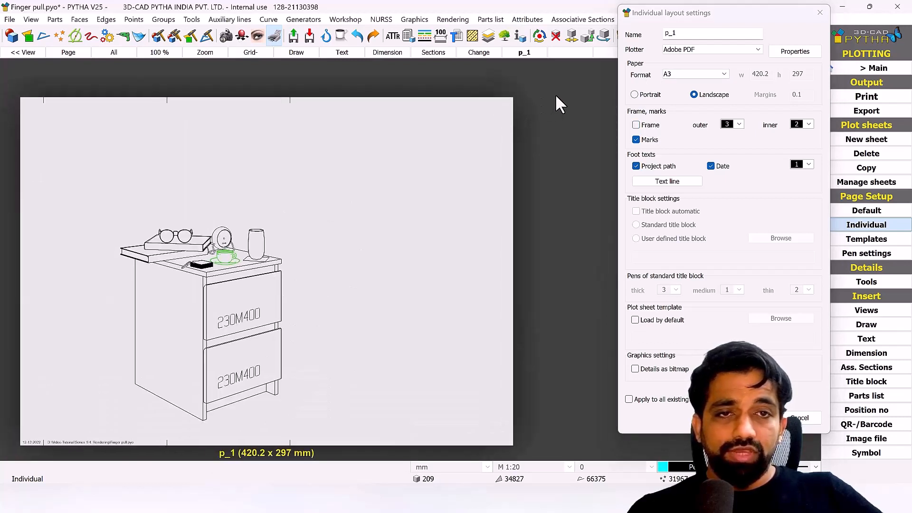
click(650, 139)
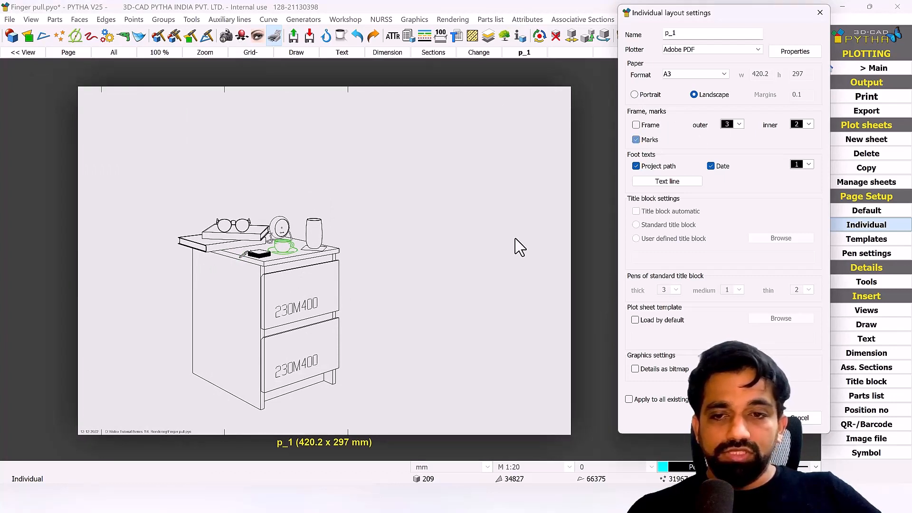
middle_drag(350, 350, 437, 194)
scroll(327, 275, up, 5)
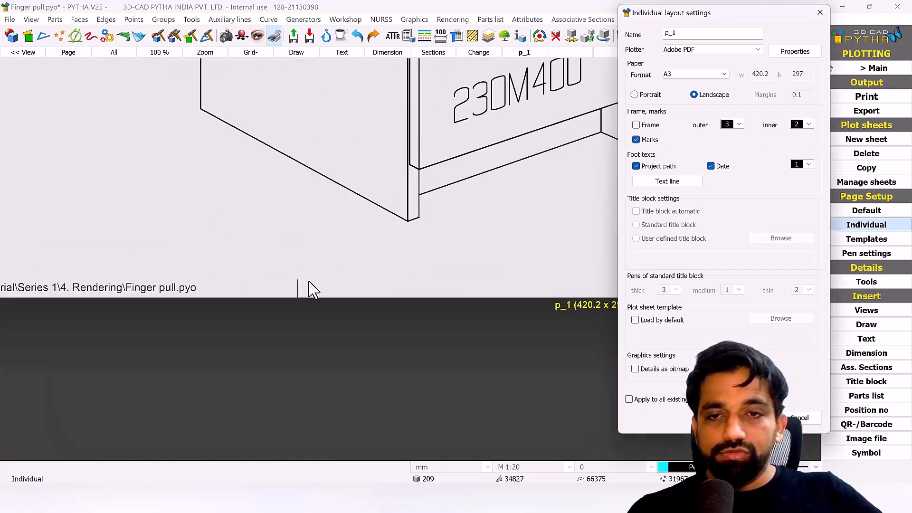
click(636, 140)
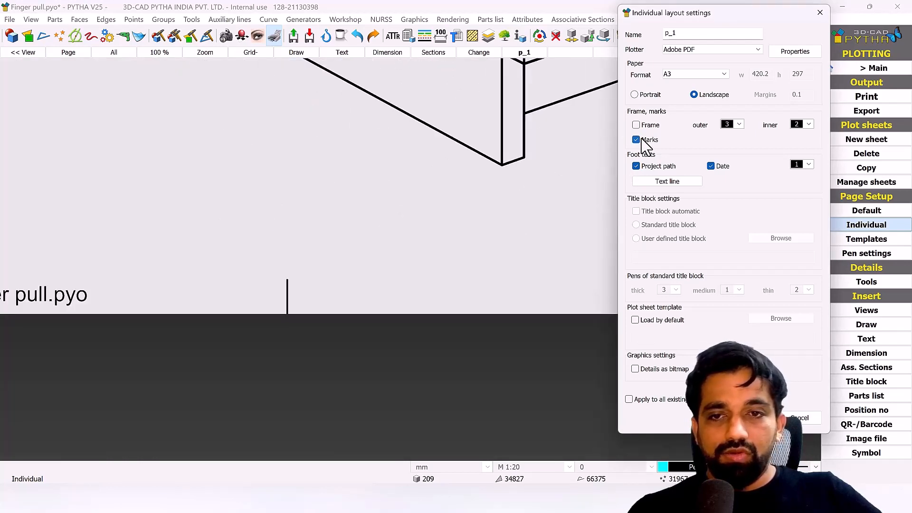
click(639, 139)
scroll(458, 251, down, 5)
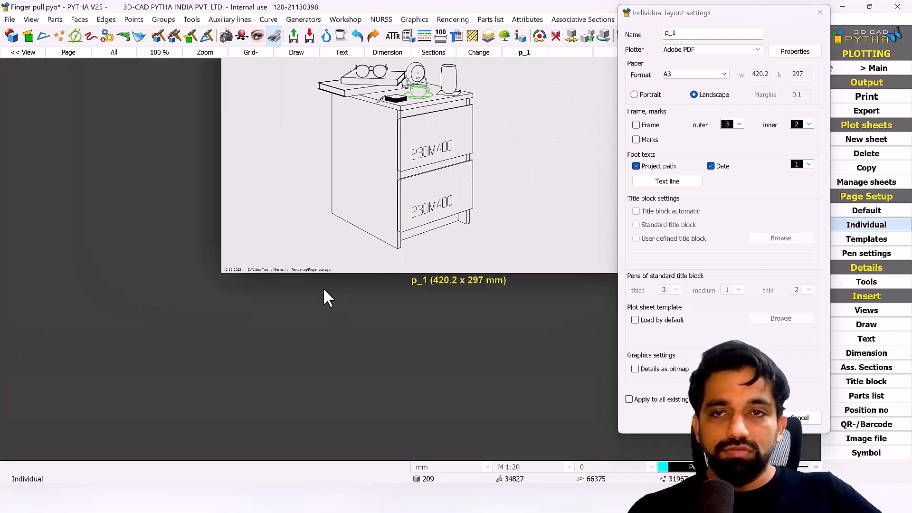
middle_drag(323, 287, 276, 402)
scroll(275, 402, down, 1)
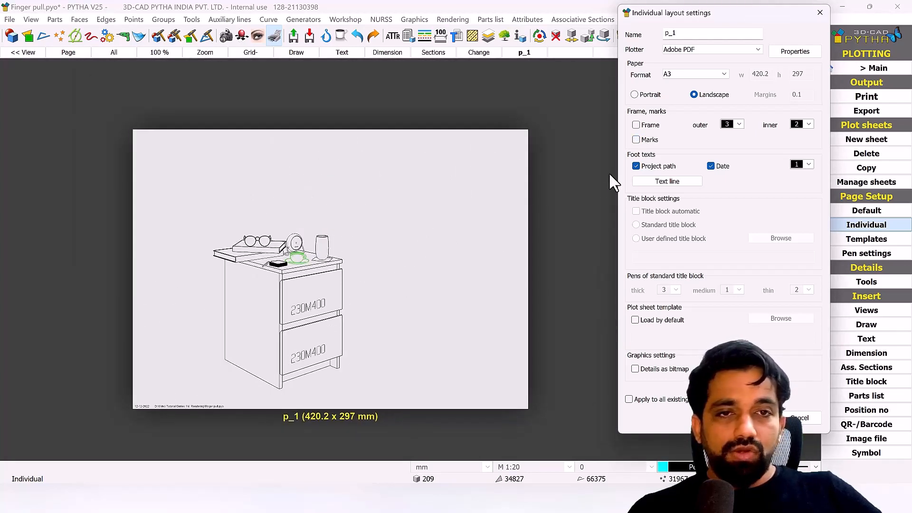
Step: Switch off the project path and date foot texts of the plot sheet and apply its individual layout settings
click(644, 167)
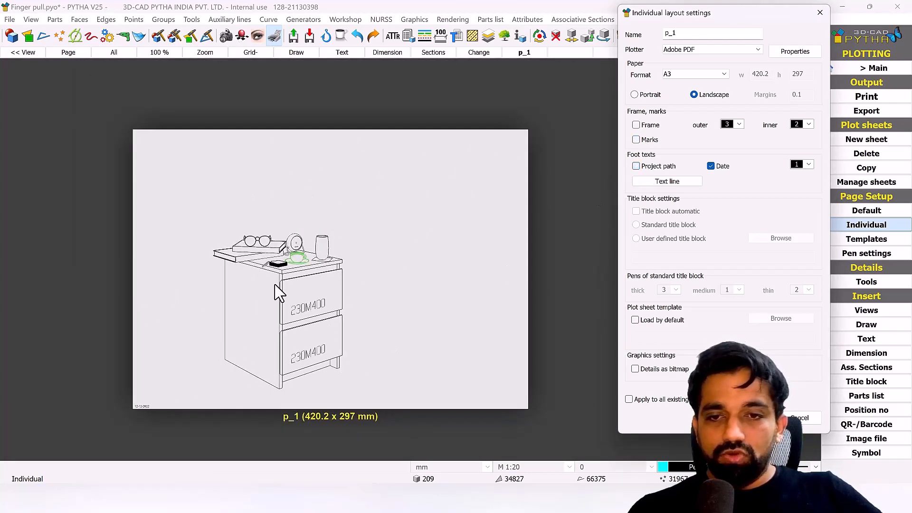
mouse_move(278, 290)
middle_down()
mouse_move(322, 232)
mouse_move(285, 283)
middle_up()
scroll(283, 281, up, 5)
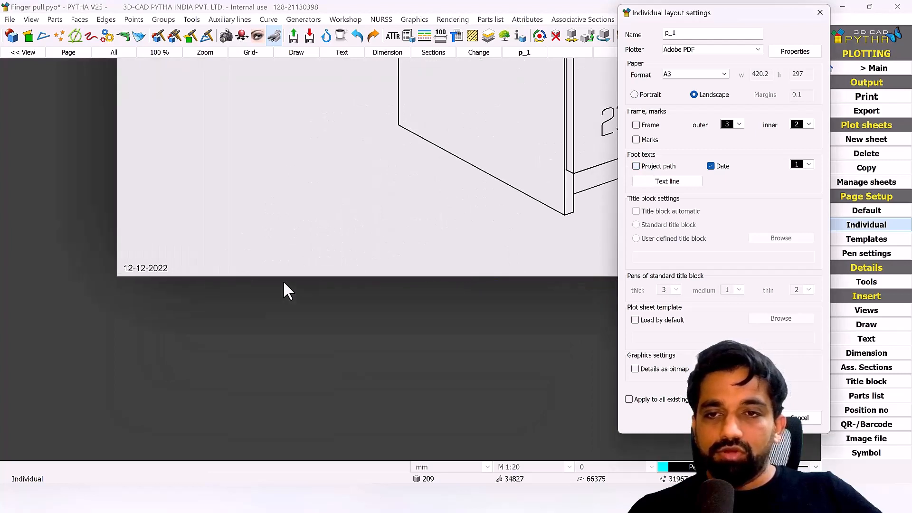
click(669, 170)
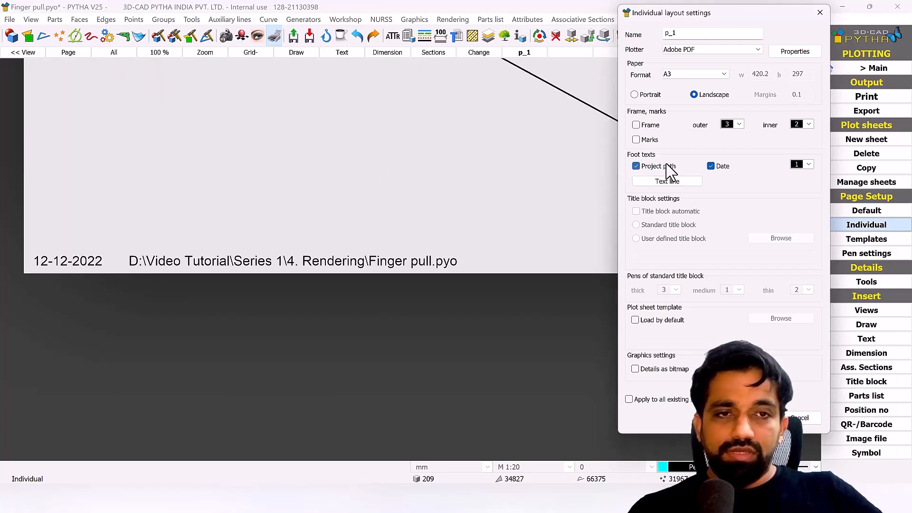
click(669, 169)
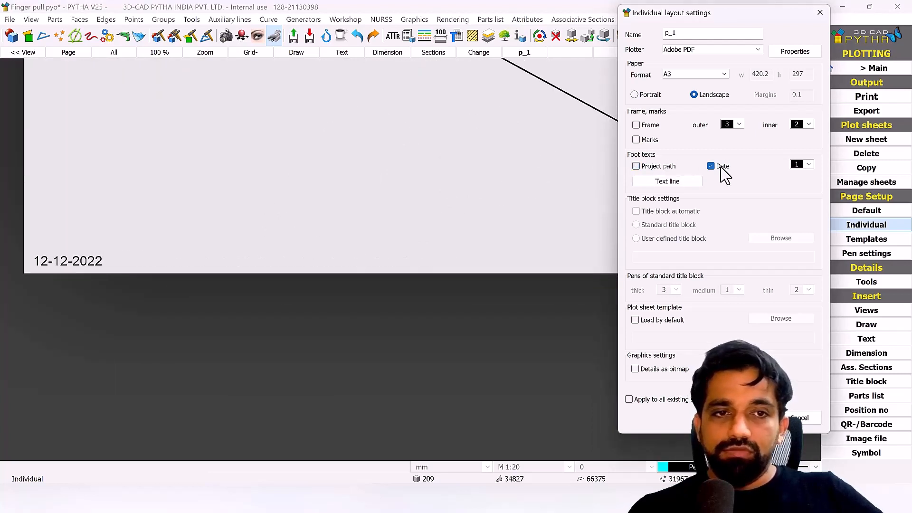
click(720, 169)
scroll(340, 267, down, 5)
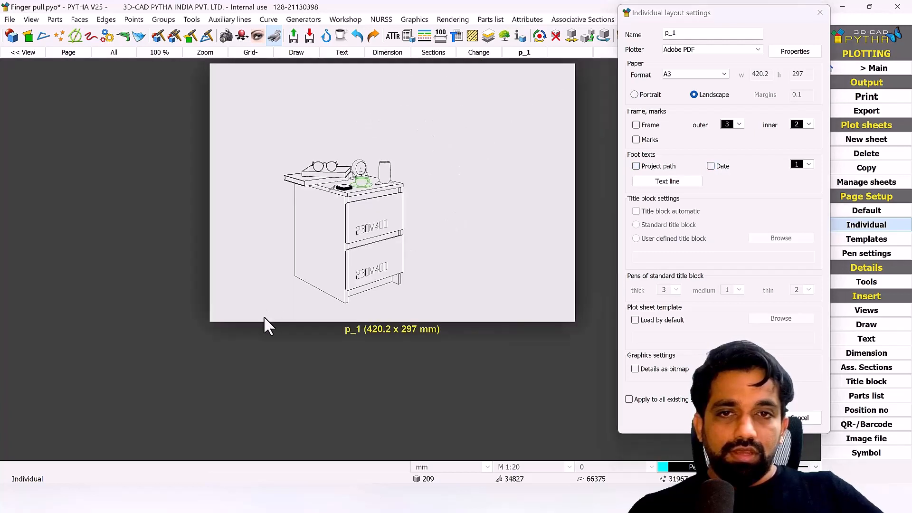
middle_drag(292, 278, 229, 312)
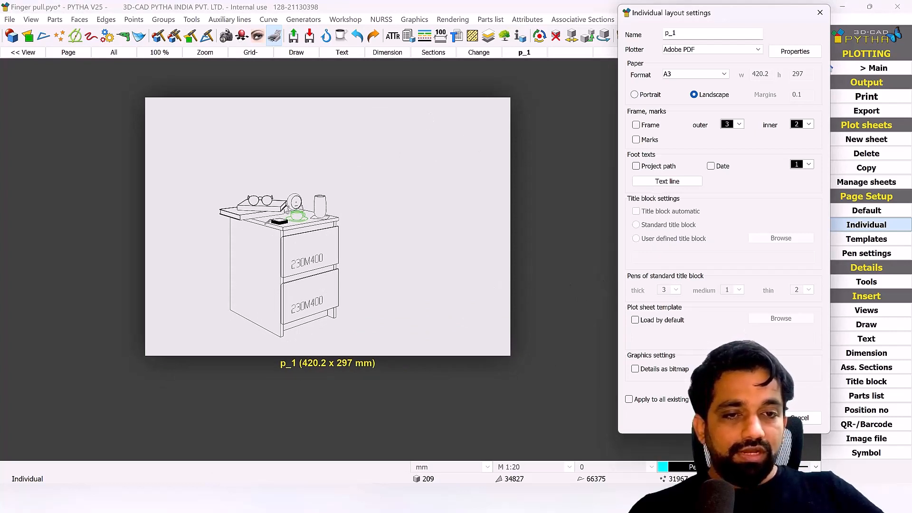
click(747, 418)
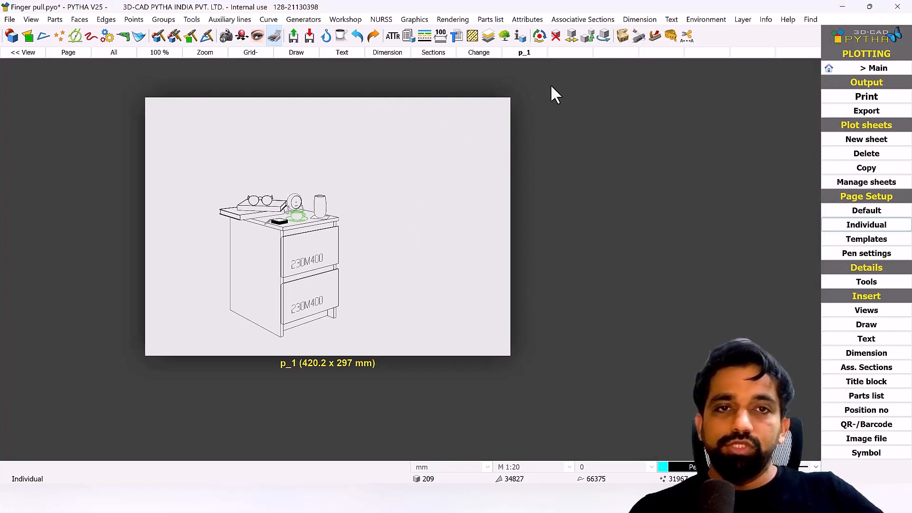
Step: Add a second plot sheet and return to the sheet p_1
click(573, 55)
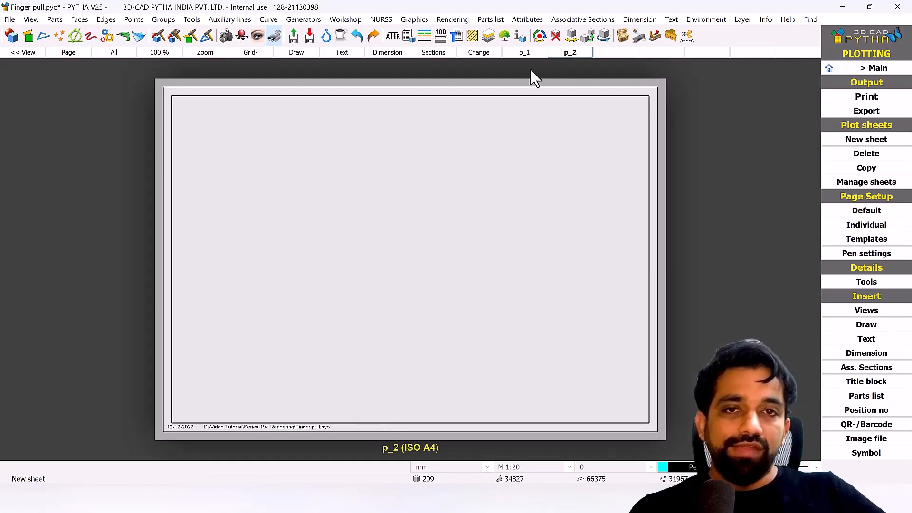
click(525, 54)
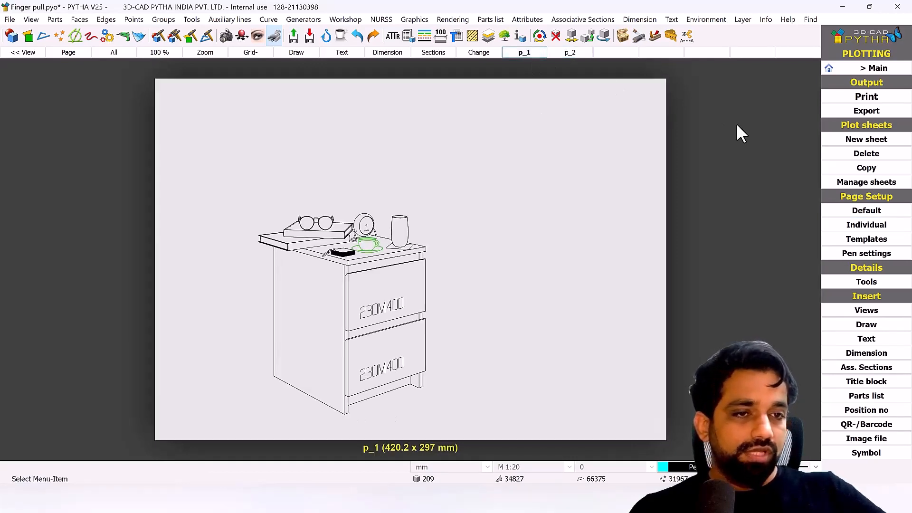
Step: In the default layout settings, set the plotter to Adobe PDF and the paper format to A3
click(880, 214)
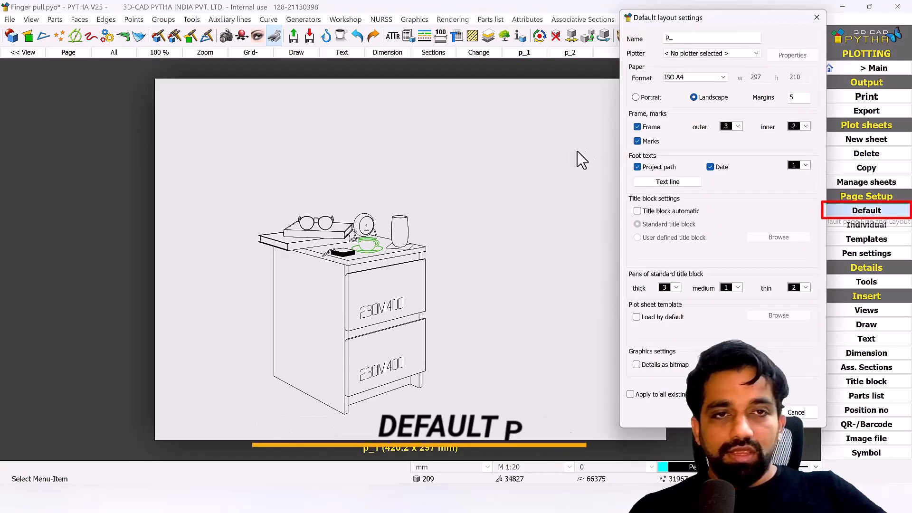
click(707, 74)
click(712, 53)
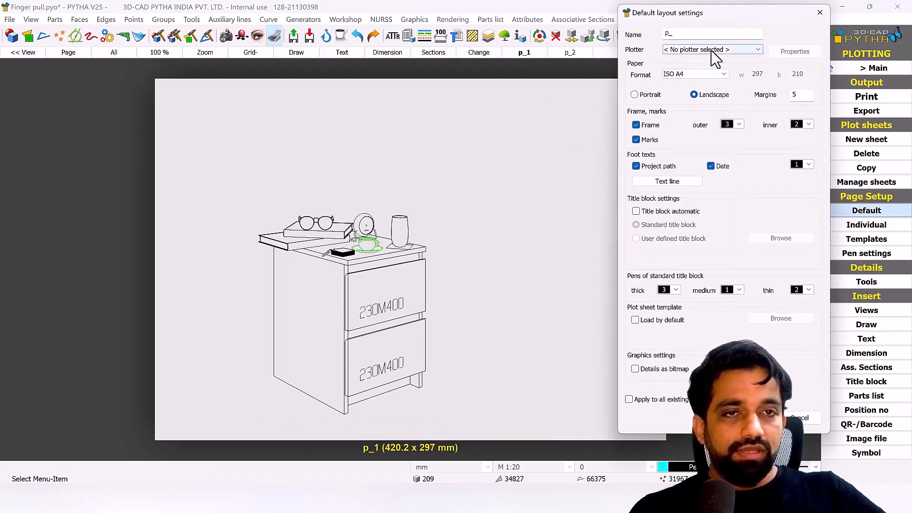
click(712, 51)
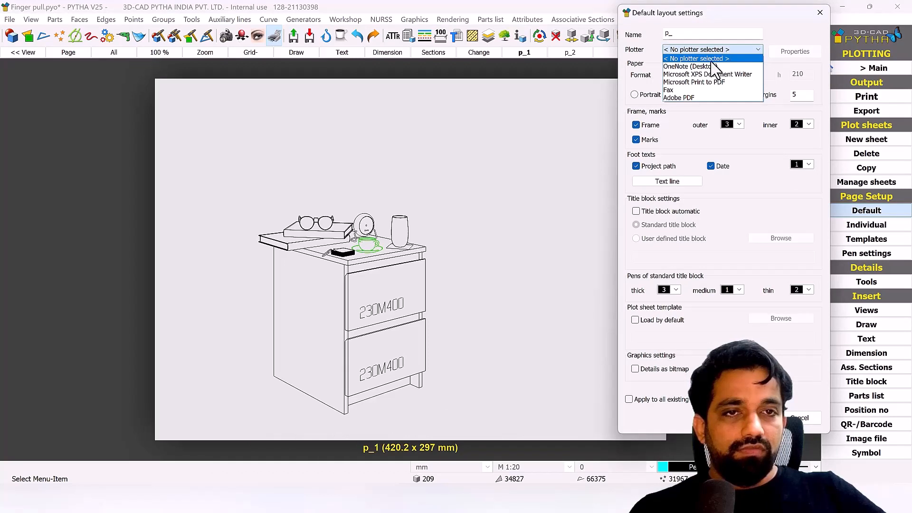
click(682, 98)
click(694, 74)
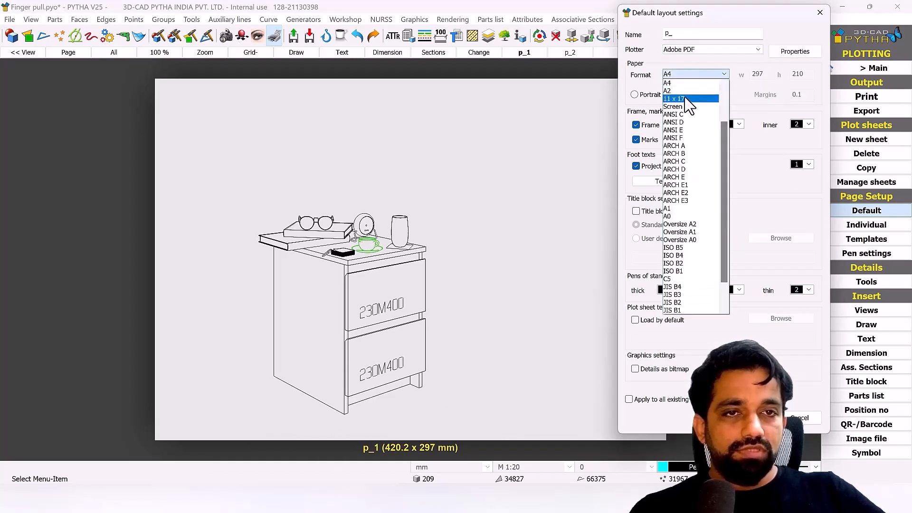
scroll(685, 98, up, 1)
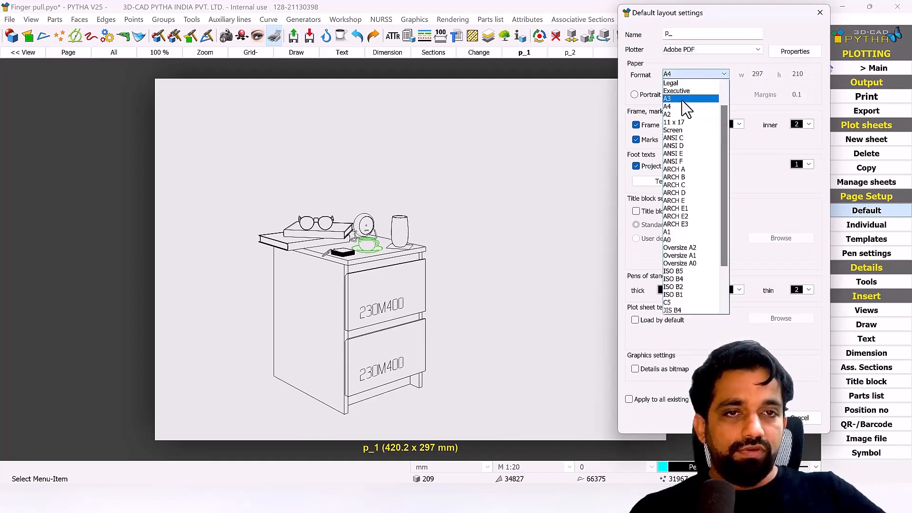
click(683, 98)
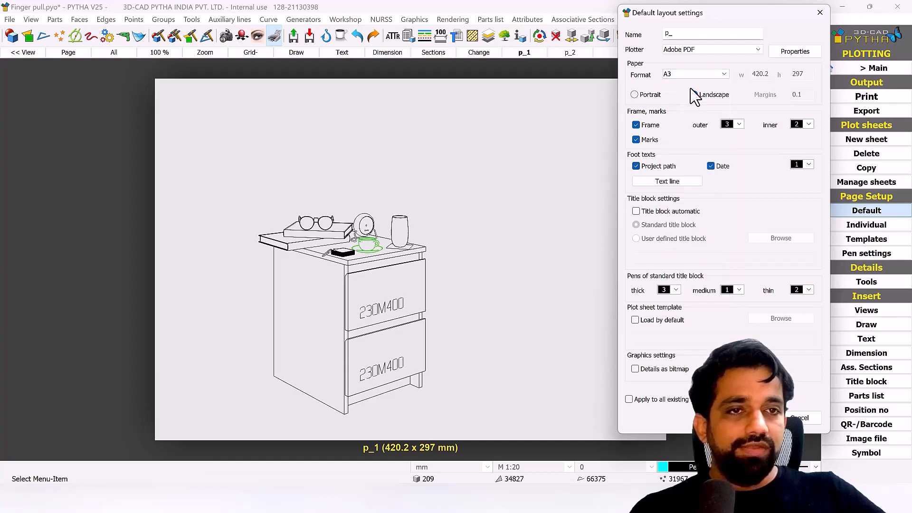
Step: Switch off the frame, marks, project path and date in the default layout settings
click(650, 125)
click(649, 139)
click(652, 167)
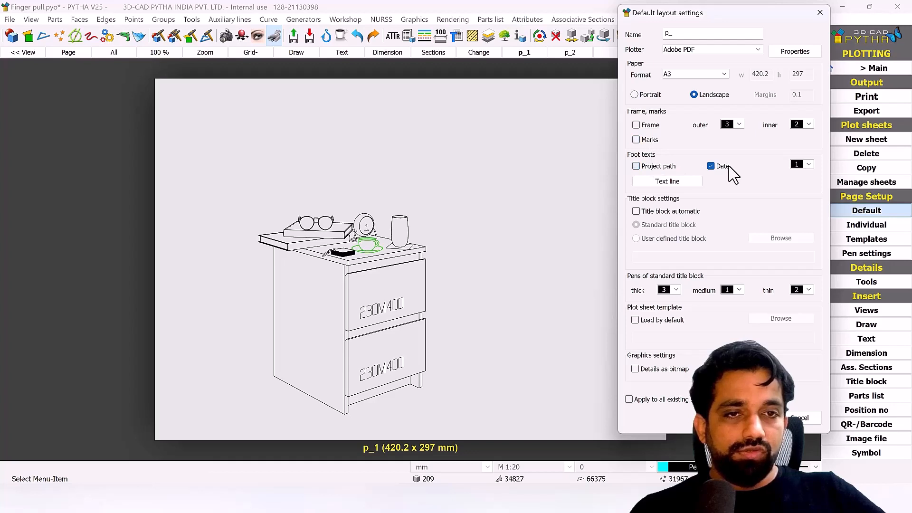
click(726, 167)
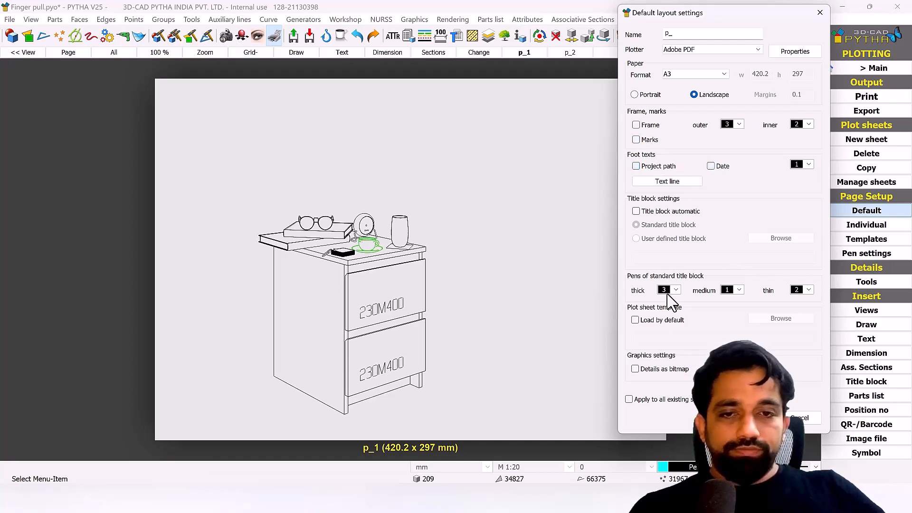
scroll(269, 325, down, 2)
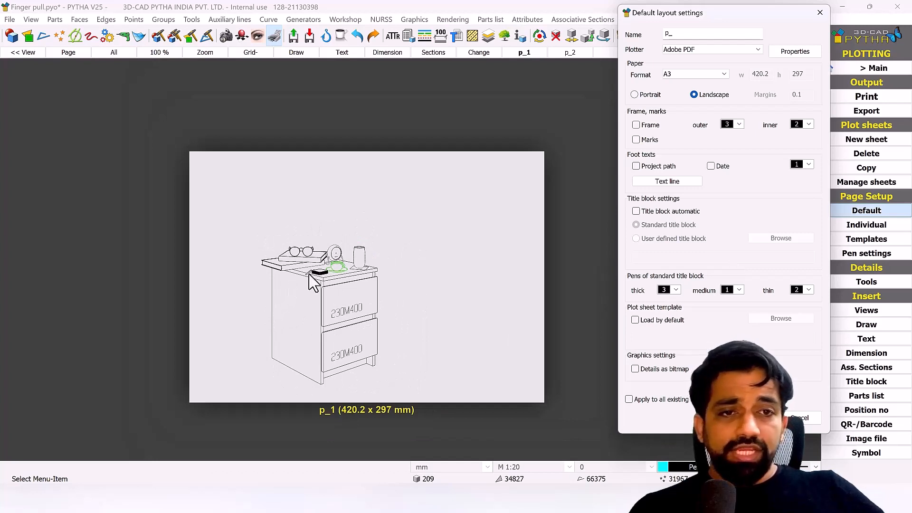
Step: Enable the automatic title block with the standard title block in the default layout and apply the settings
click(671, 214)
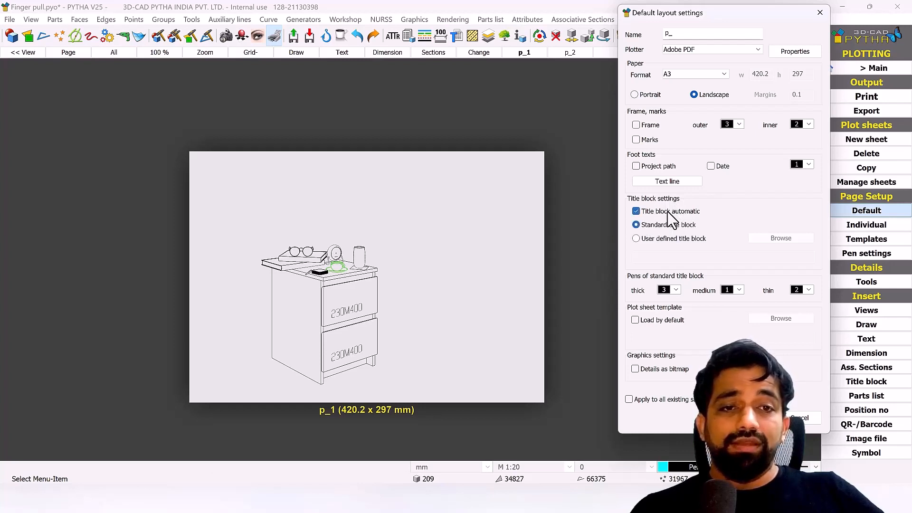
click(666, 214)
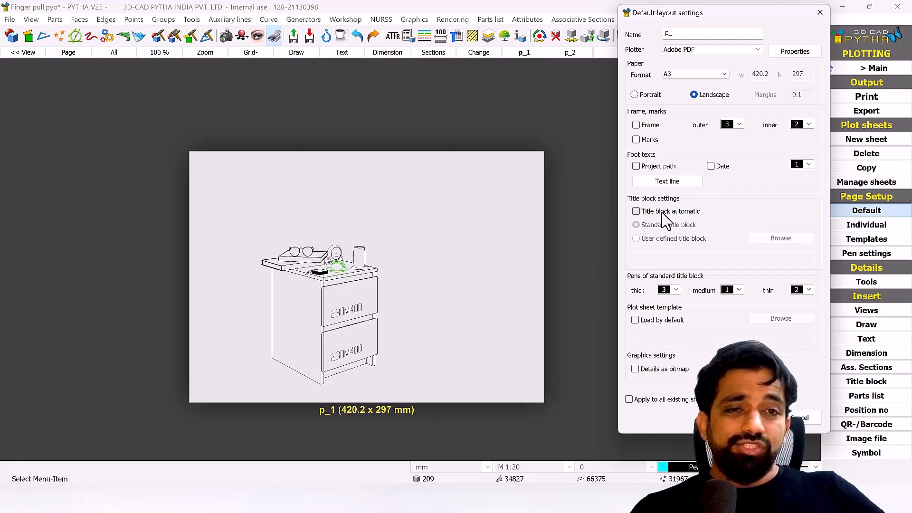
click(662, 217)
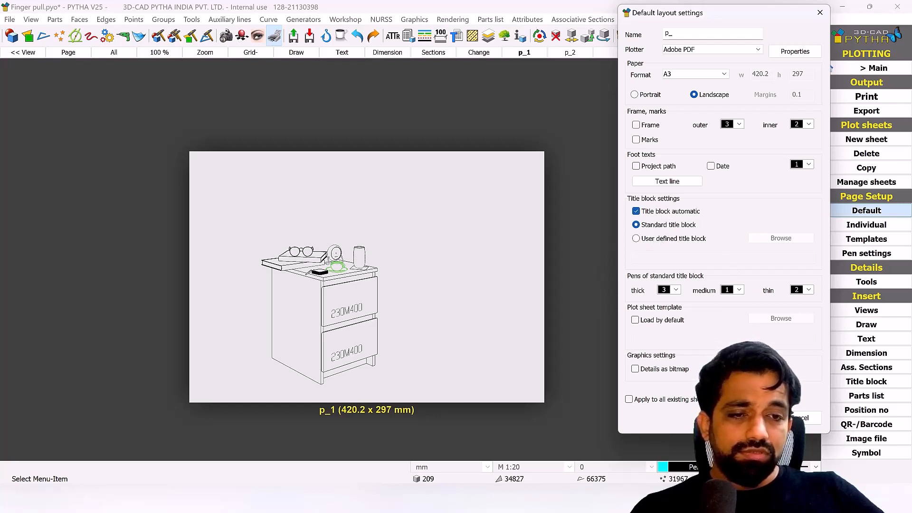
click(750, 418)
Step: Add a plot sheet with the new default layout and inspect its title block
click(612, 52)
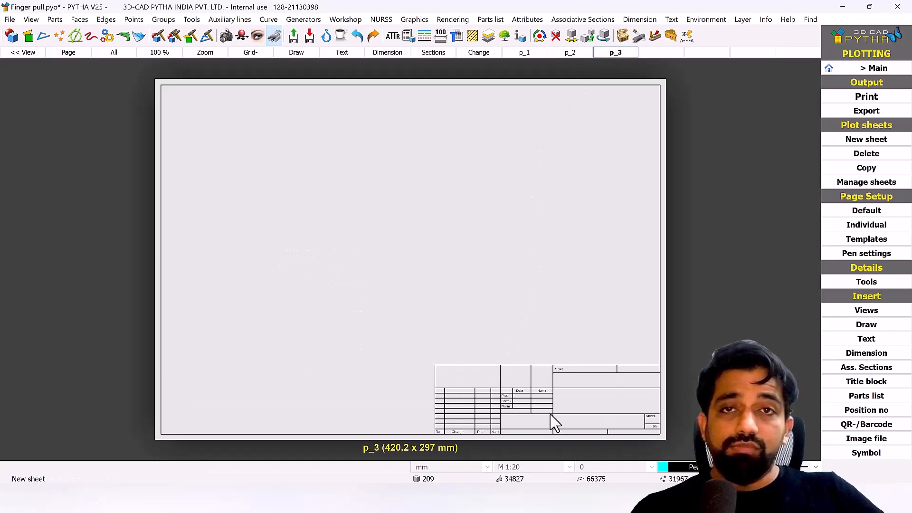
scroll(483, 408, up, 4)
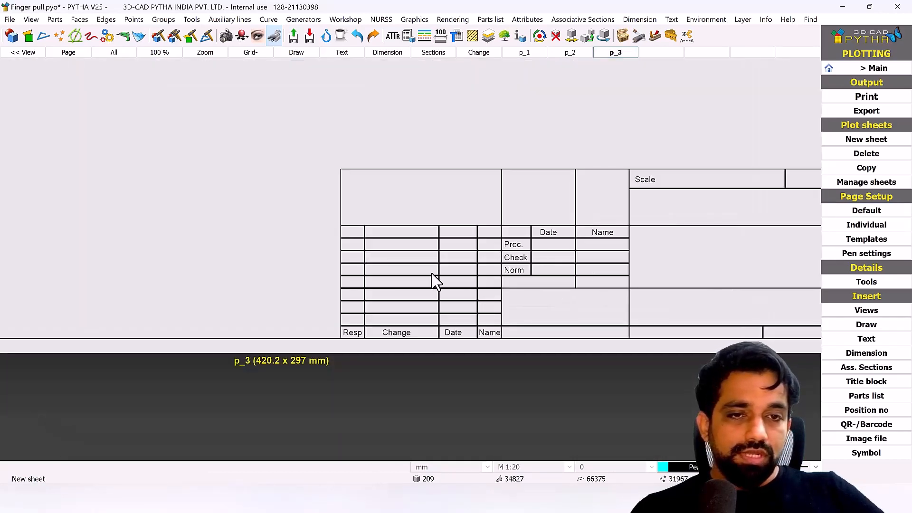
scroll(431, 281, down, 5)
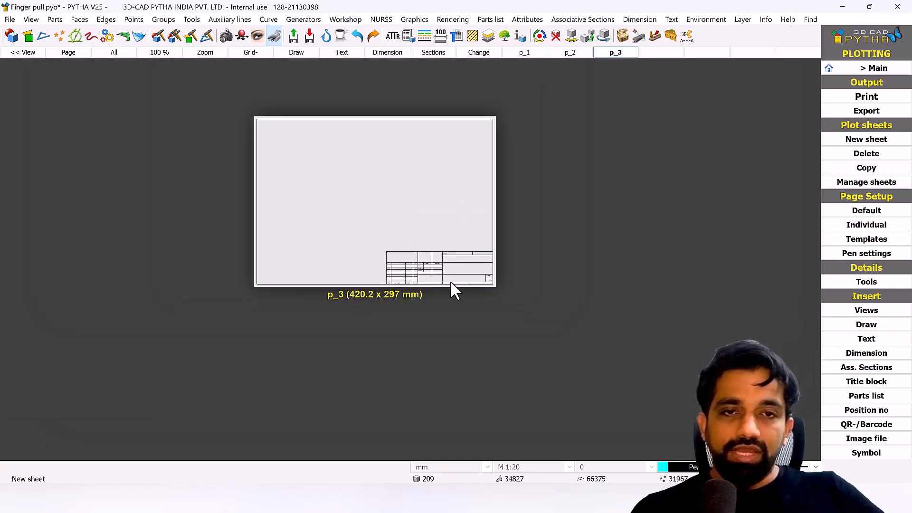
scroll(452, 287, up, 3)
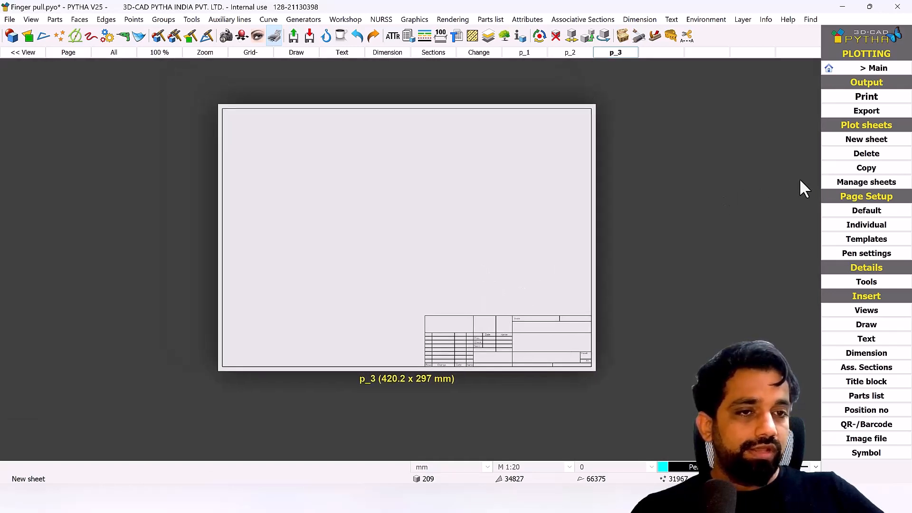
Step: Switch off the automatic title block in the default layout settings and add another plot sheet
click(855, 214)
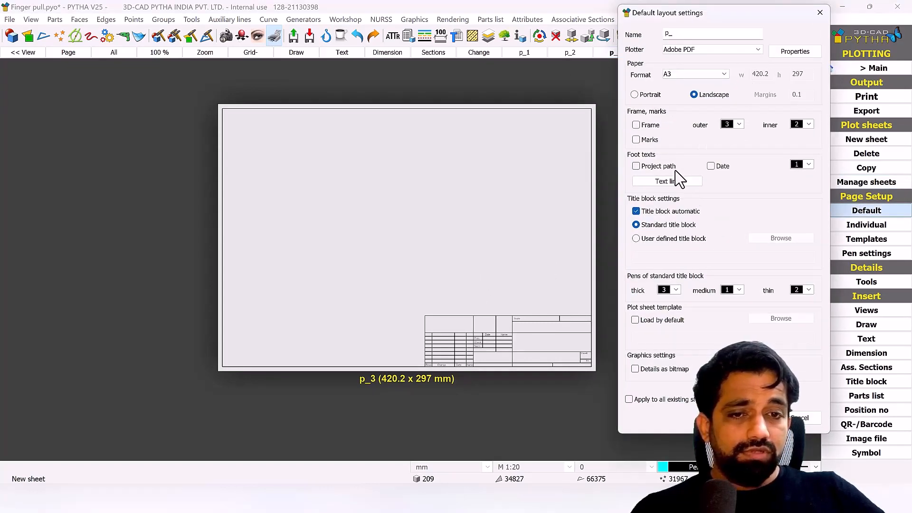
click(655, 212)
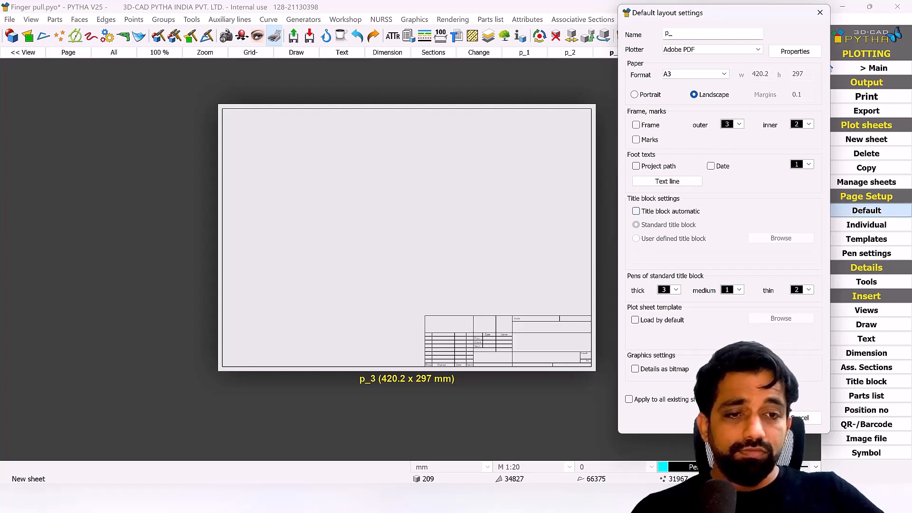
key(Return)
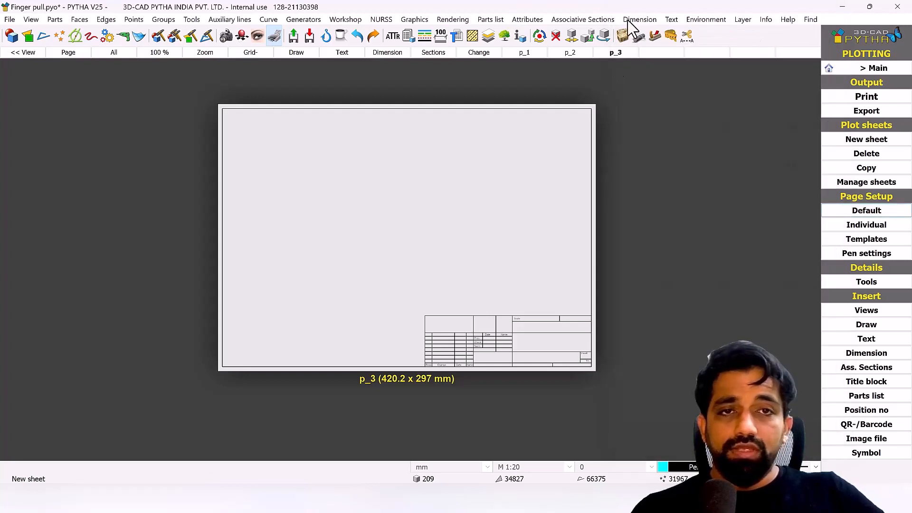
click(655, 49)
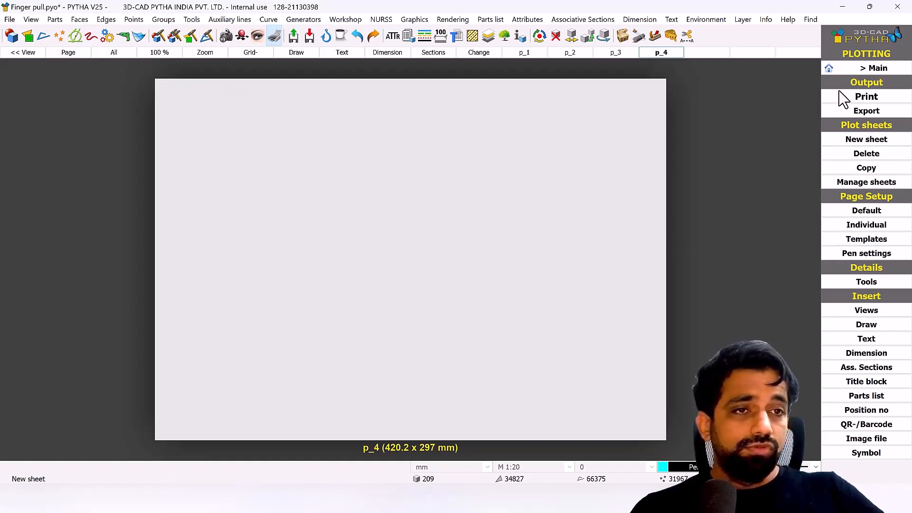
Step: Leave plotting for the main menu, start a new empty document and show it in the top XY view
click(866, 72)
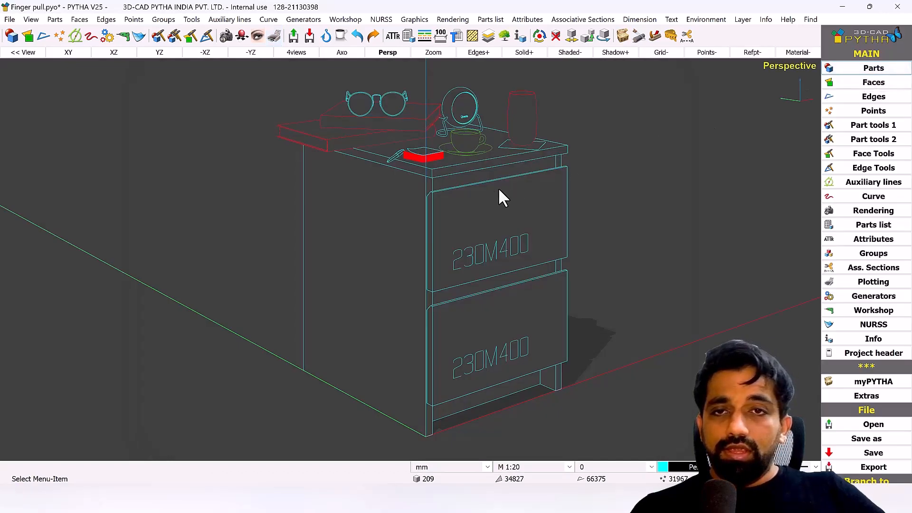
scroll(483, 198, down, 3)
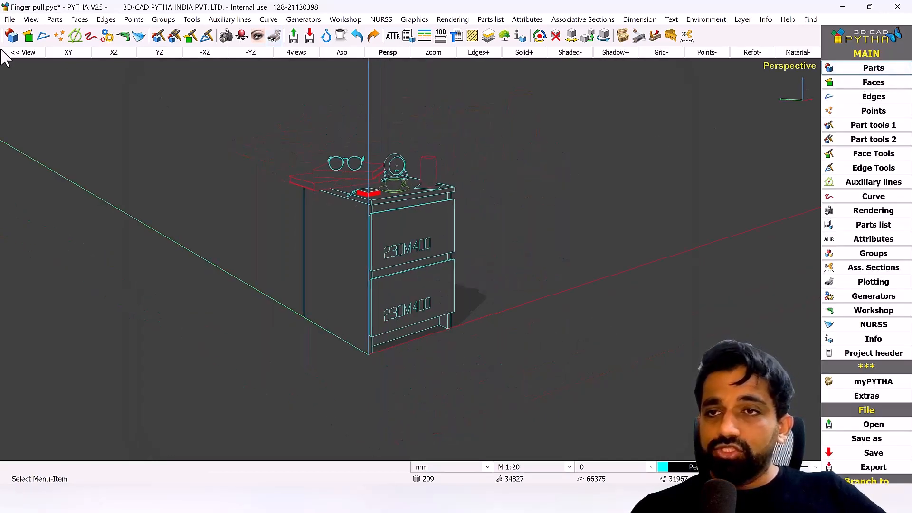
click(9, 19)
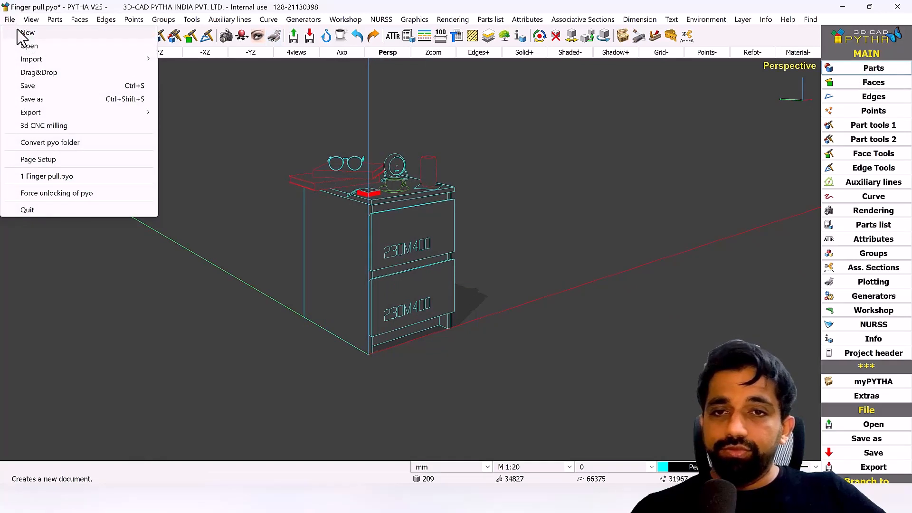
click(24, 33)
click(456, 272)
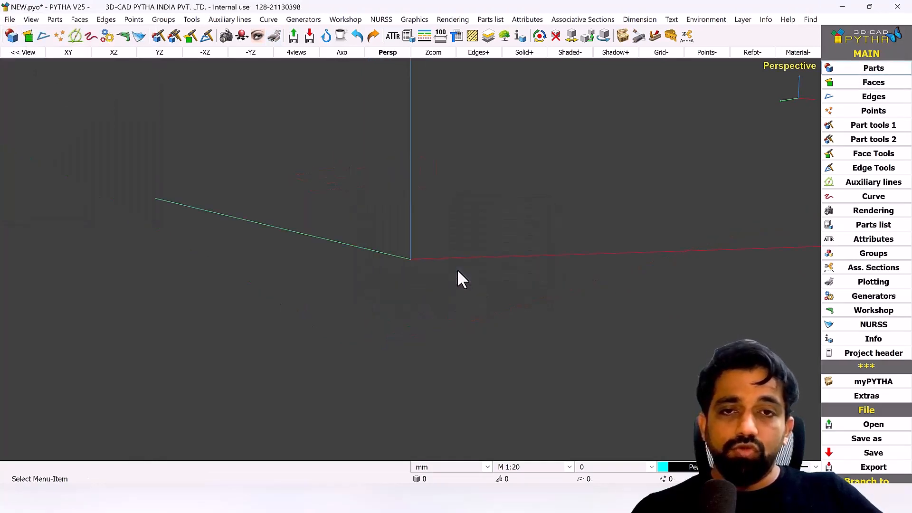
click(341, 52)
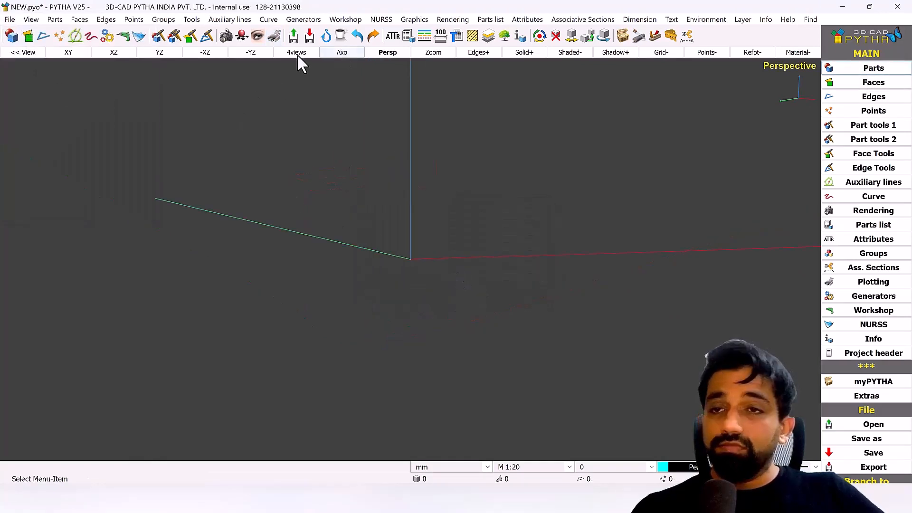
click(68, 53)
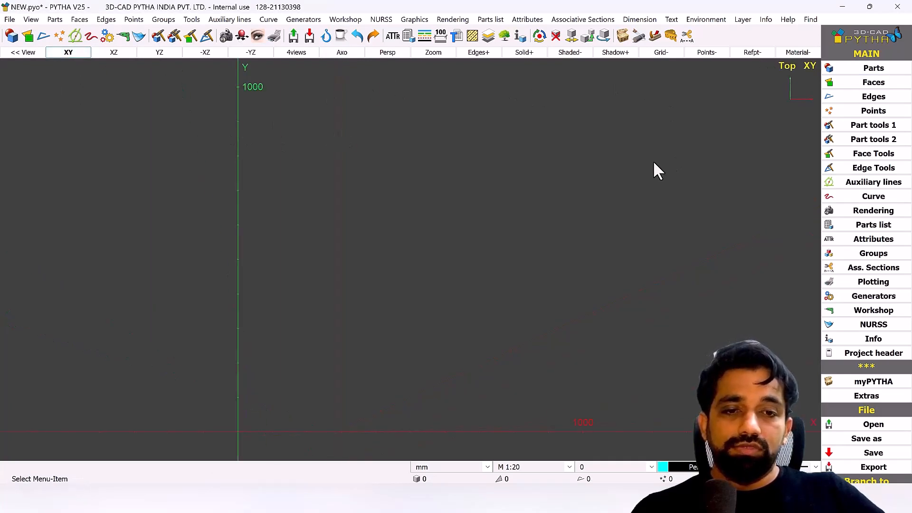
Step: Set the drawing scale of the new document to M 1:1
middle_drag(654, 161, 476, 171)
scroll(474, 174, down, 1)
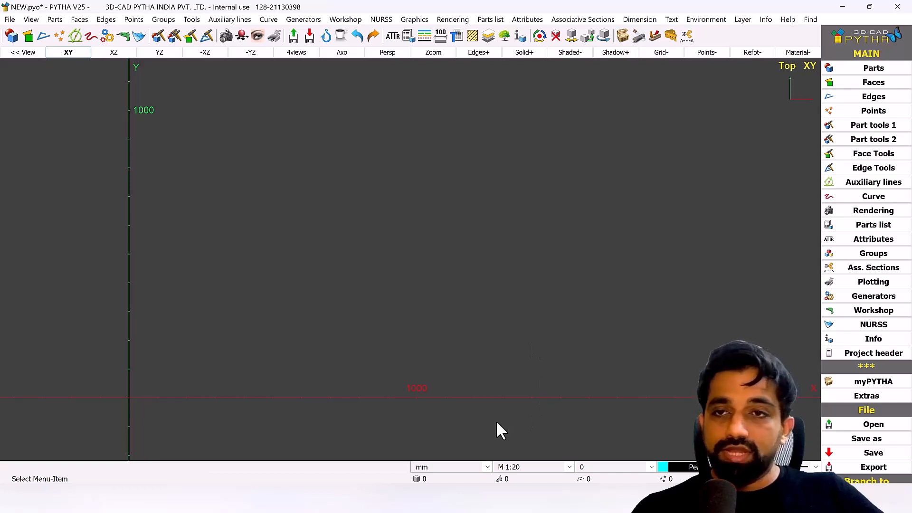
click(545, 469)
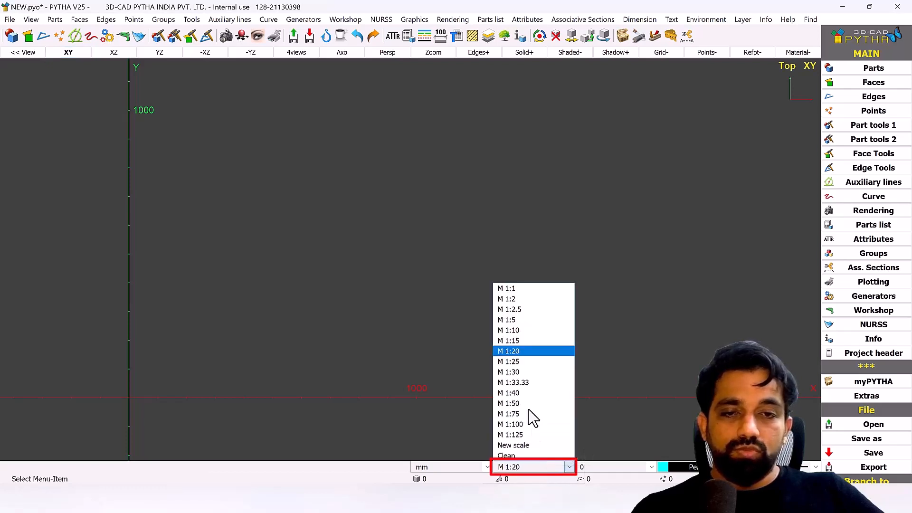
click(507, 289)
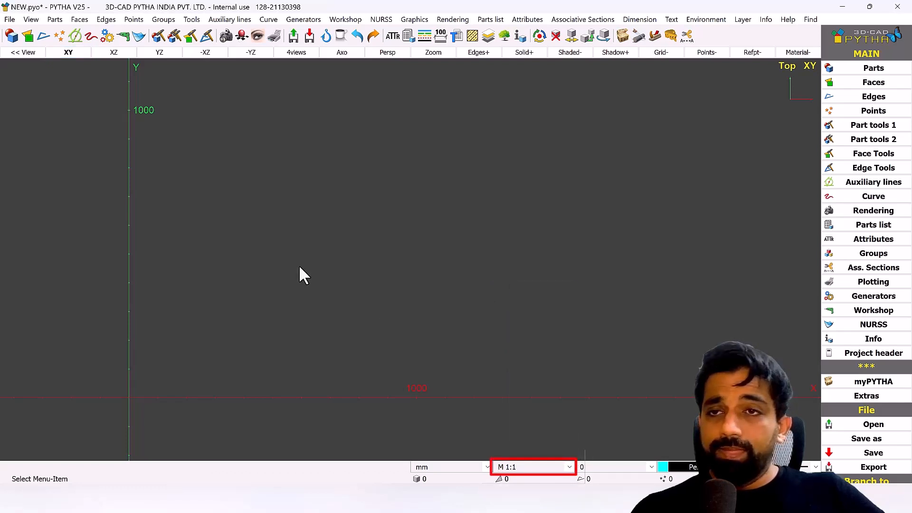
scroll(300, 268, down, 2)
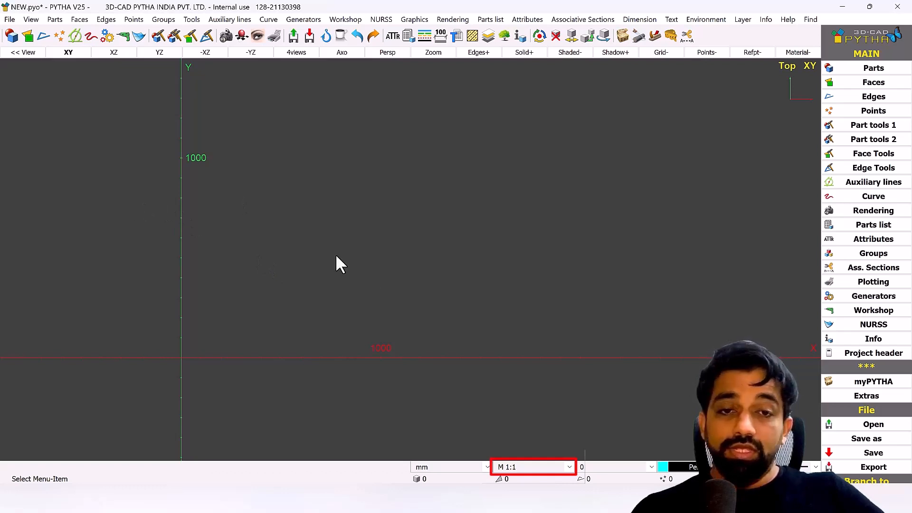
middle_drag(625, 317, 572, 364)
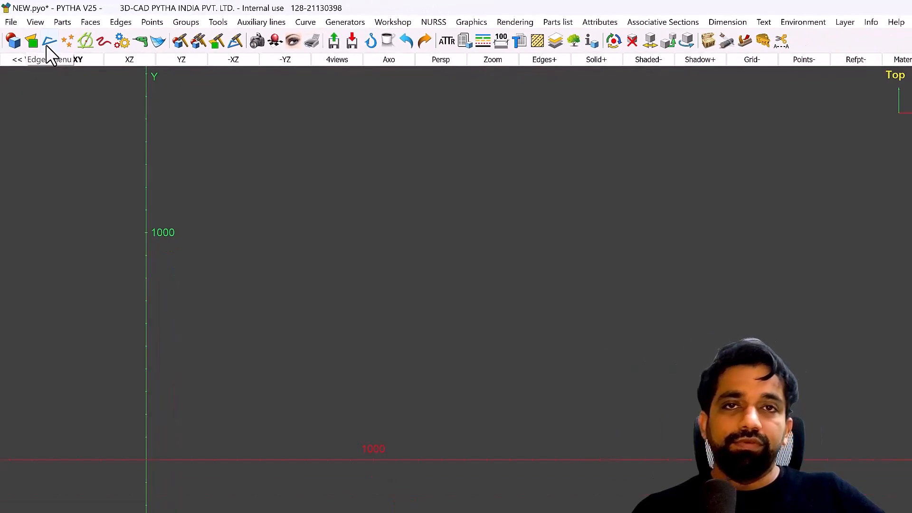
Step: Look up the paper format and dimensions in the default plot layout settings, close them unchanged and return to the main menu
click(48, 44)
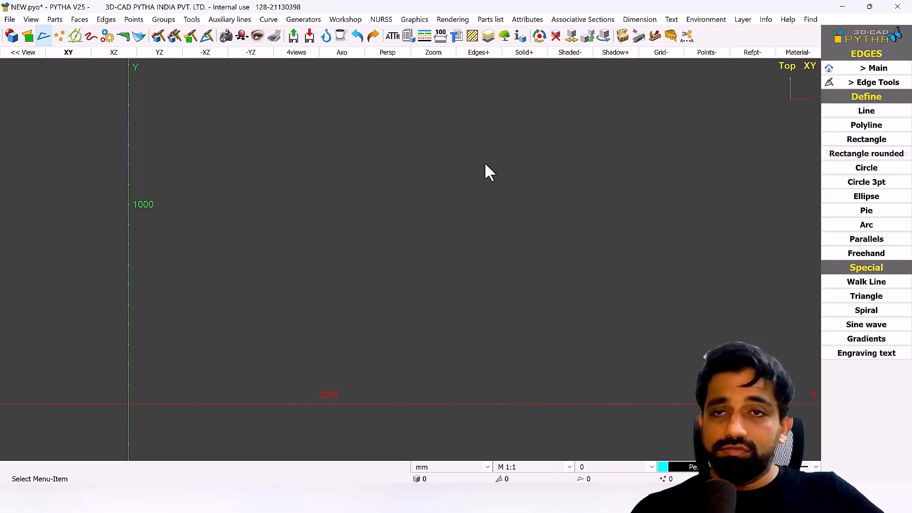
click(275, 37)
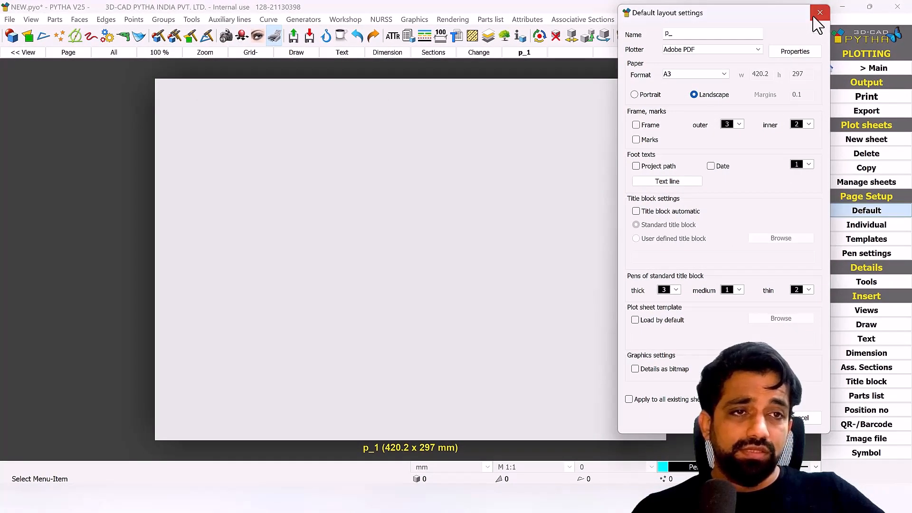
click(815, 14)
click(836, 68)
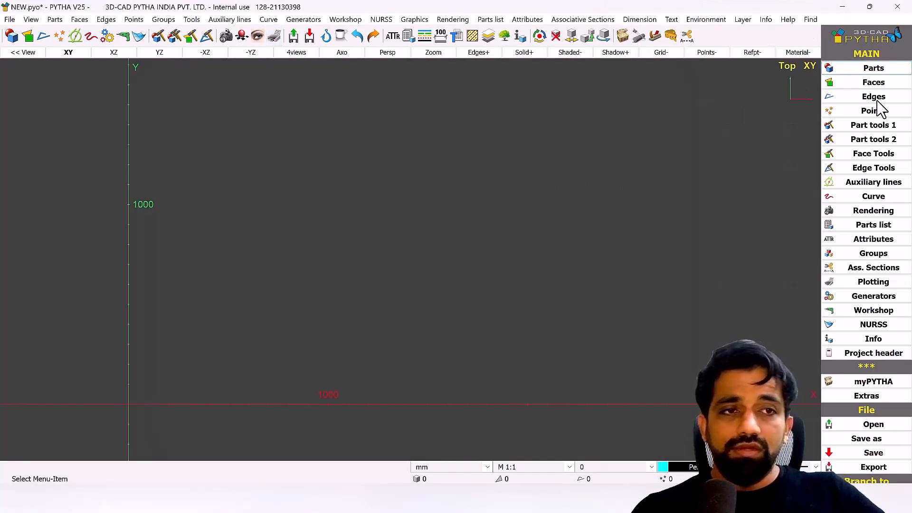
Step: Draw a 420 x 297 mm edge rectangle with its first corner at the origin
click(873, 98)
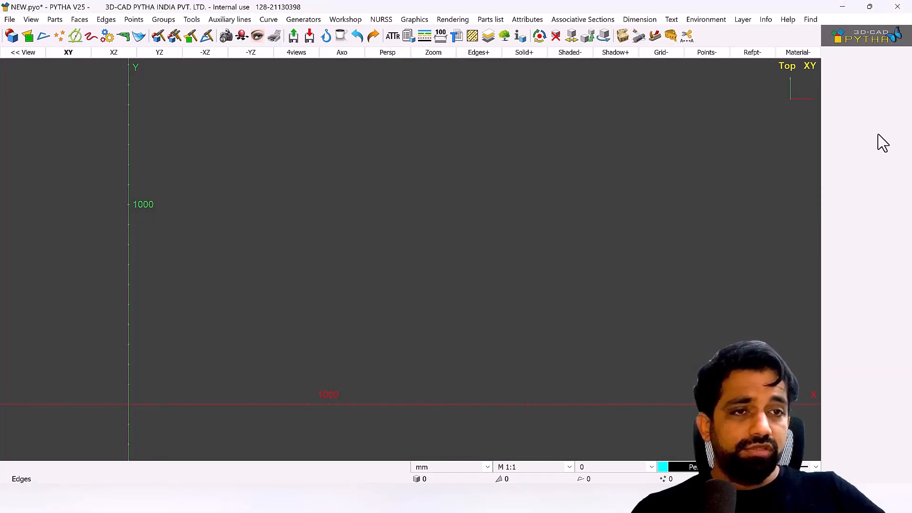
click(869, 139)
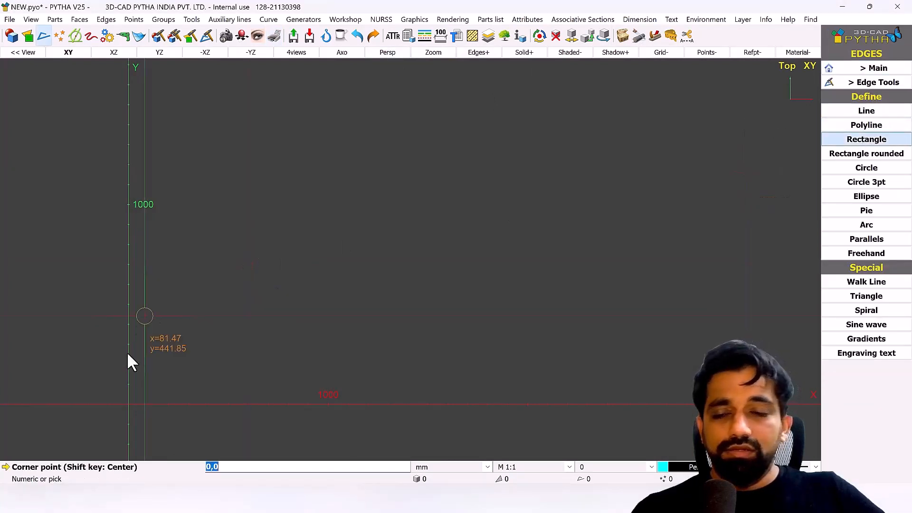
click(129, 405)
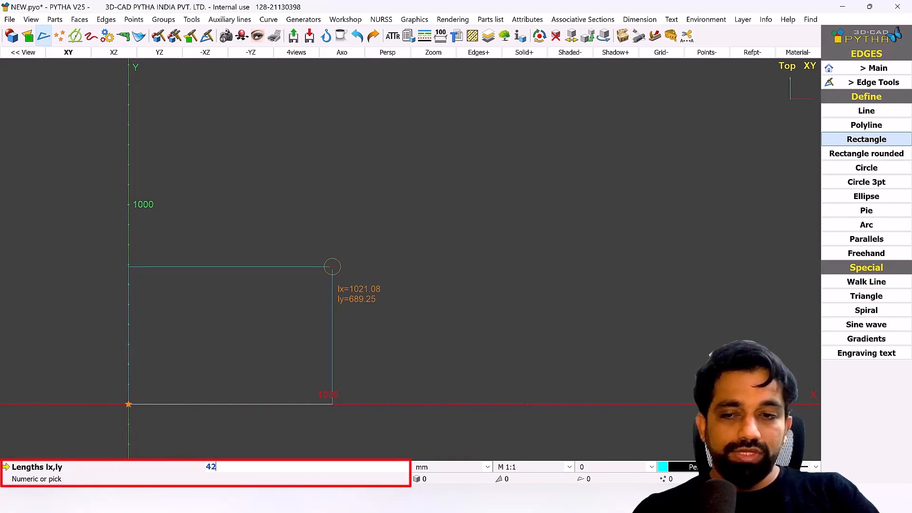
text(420)
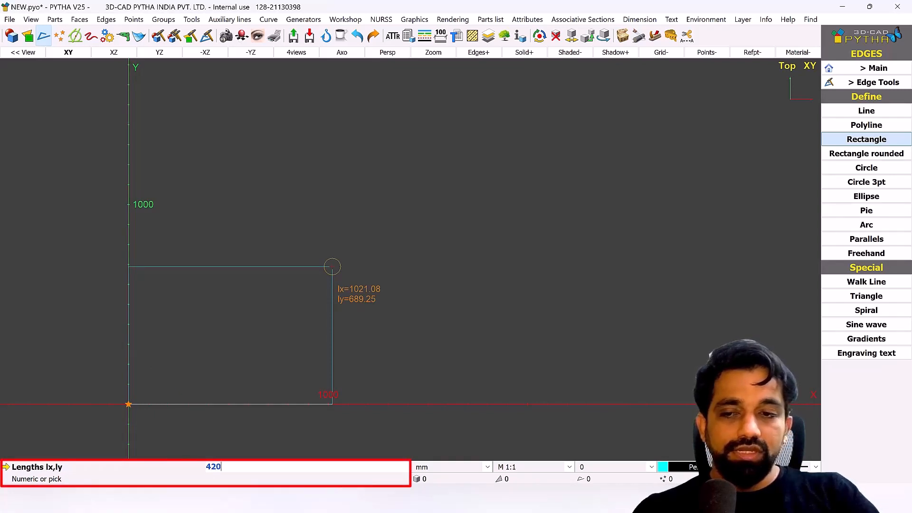
text(,297)
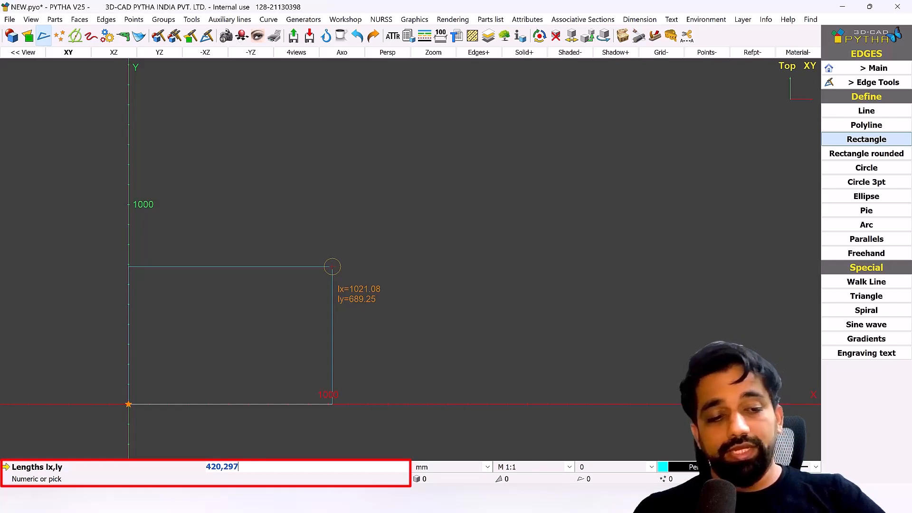
key(Return)
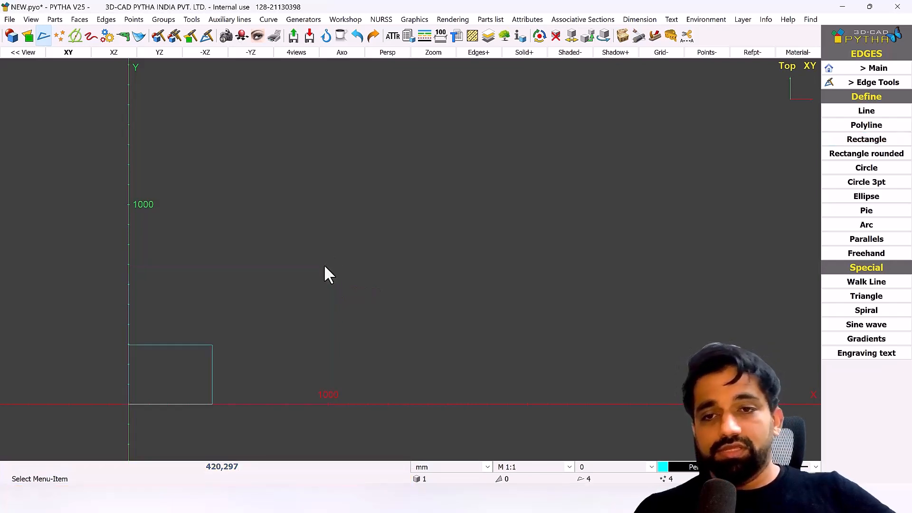
Step: Create a parallel of the rectangle's whole edge chain 5 mm inward with Kink corners and leave the edge commands
scroll(323, 267, up, 1)
key(x)
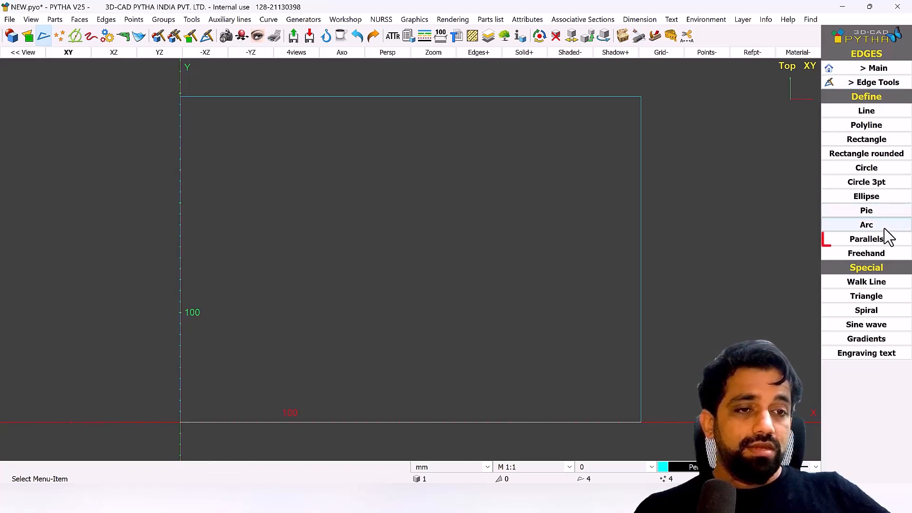
click(836, 241)
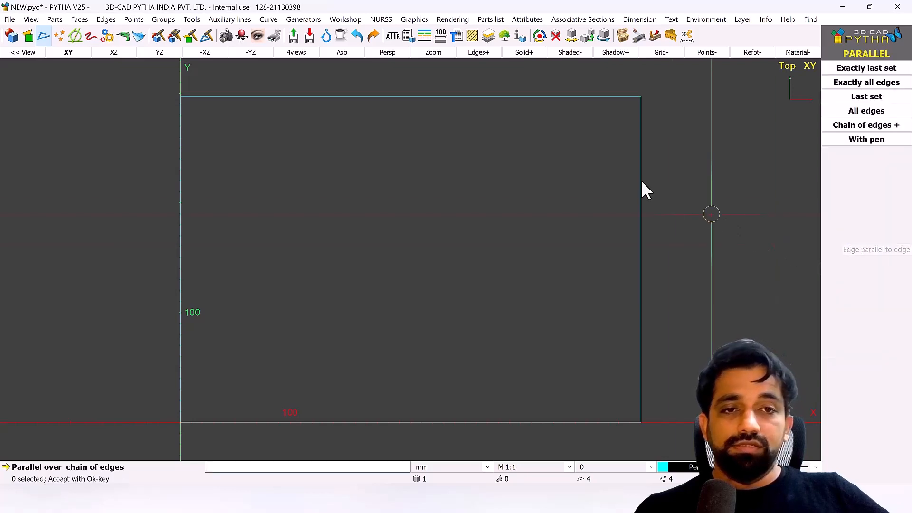
click(639, 178)
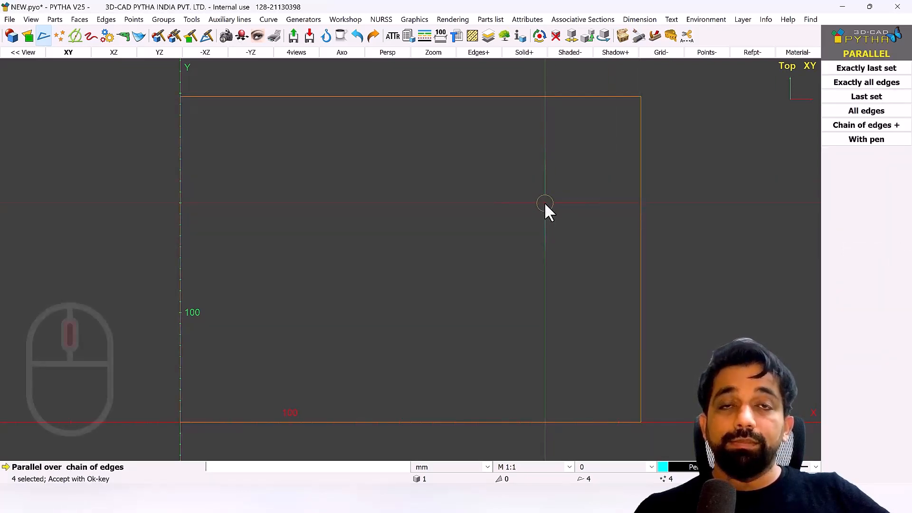
middle_click(545, 203)
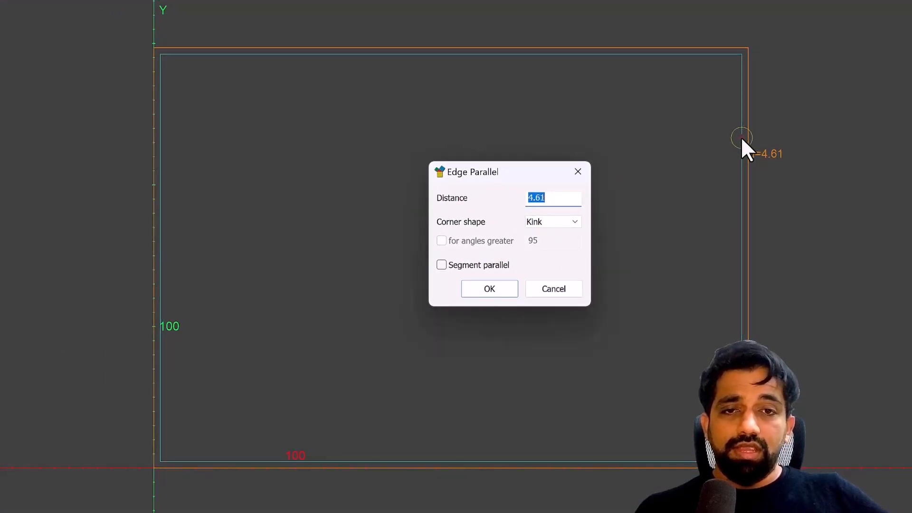
text(5)
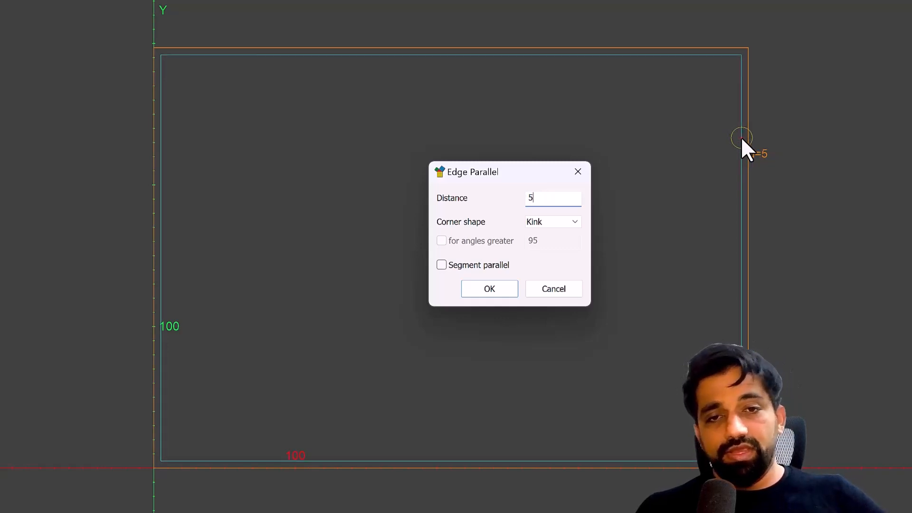
key(Return)
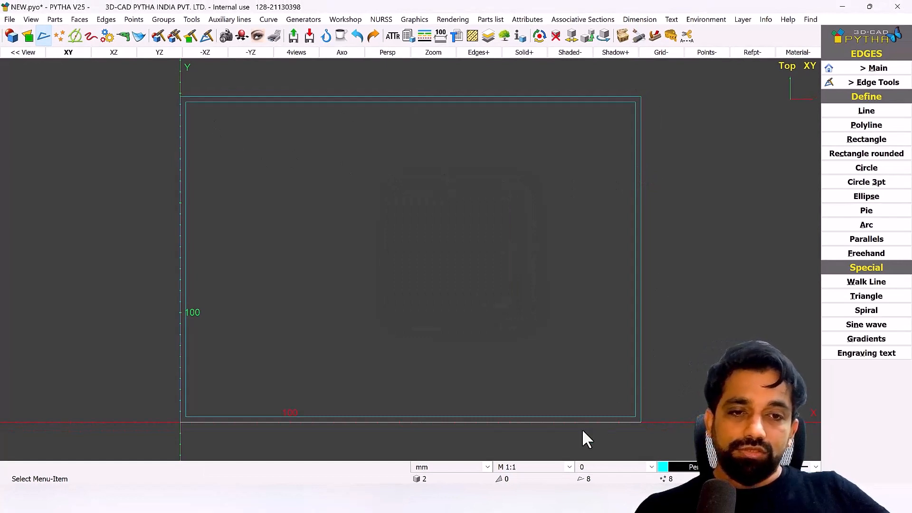
right_click(626, 147)
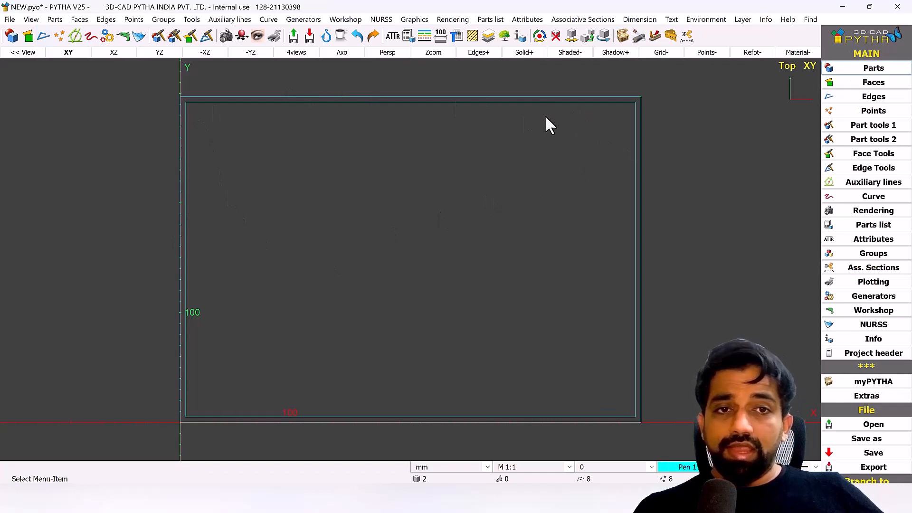
Step: Save the project to the Desktop under the name Titleblock
click(10, 20)
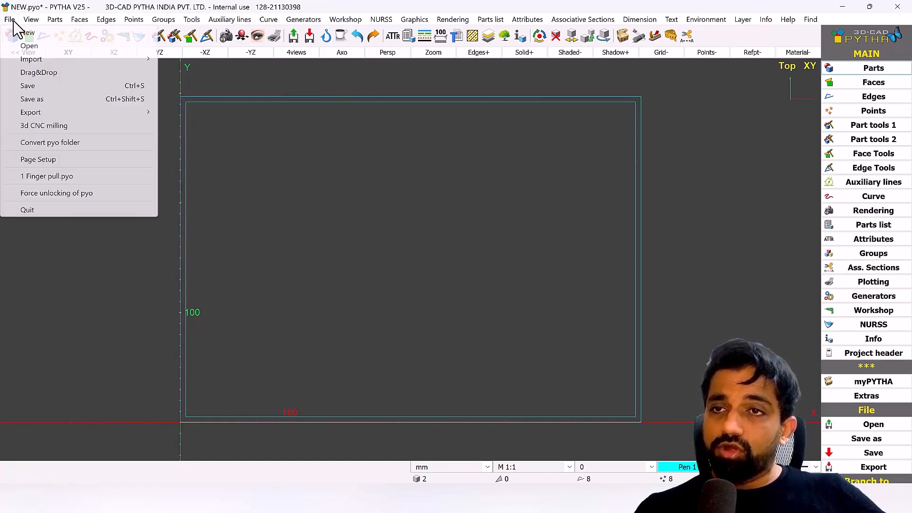
click(59, 99)
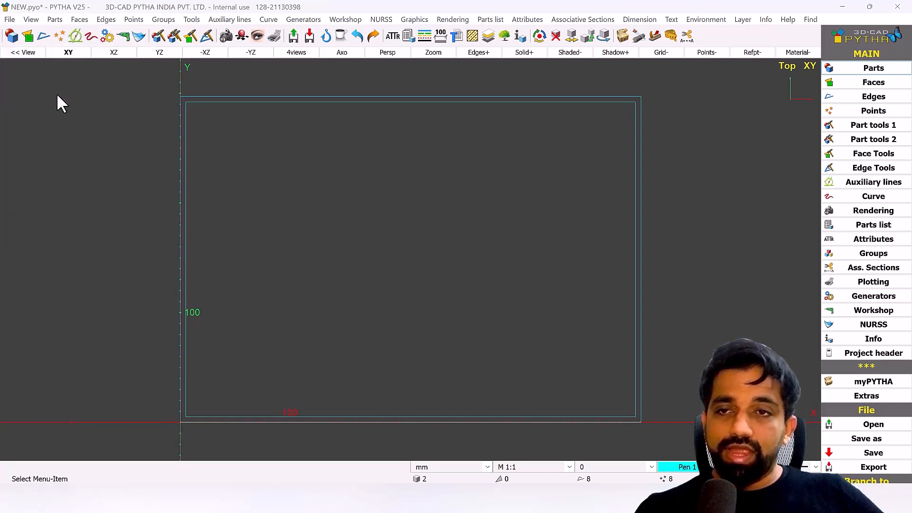
scroll(61, 117, up, 3)
click(50, 135)
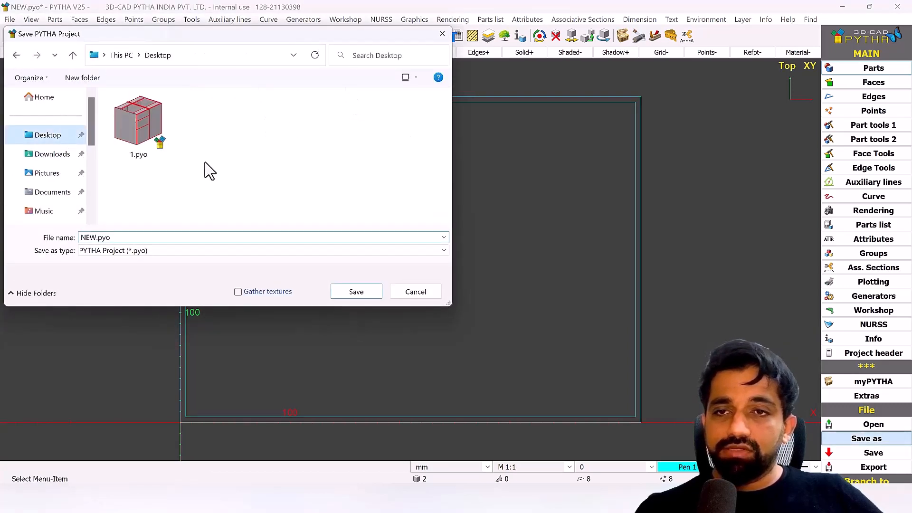
click(160, 238)
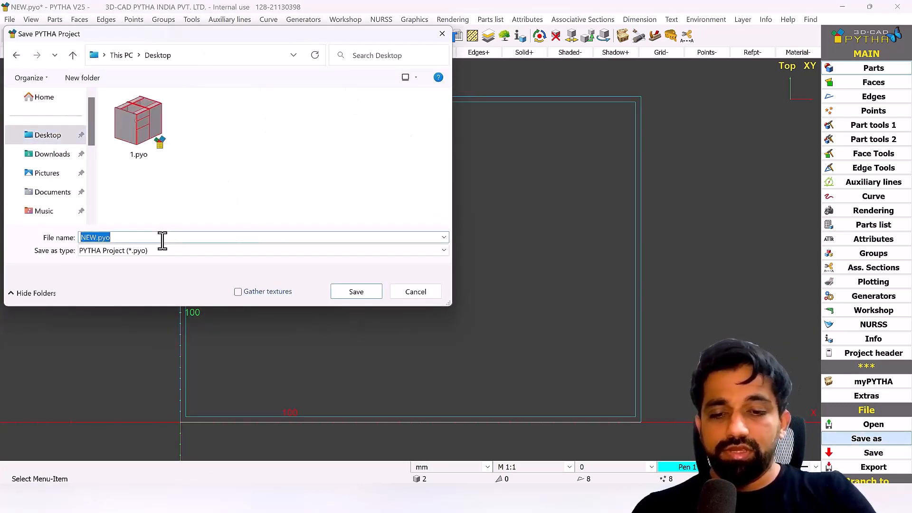
text(Titleblock)
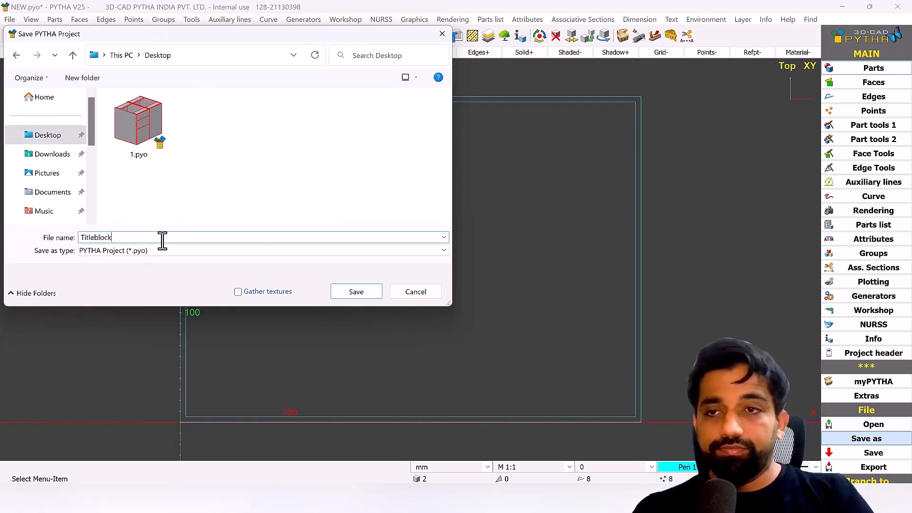
key(Return)
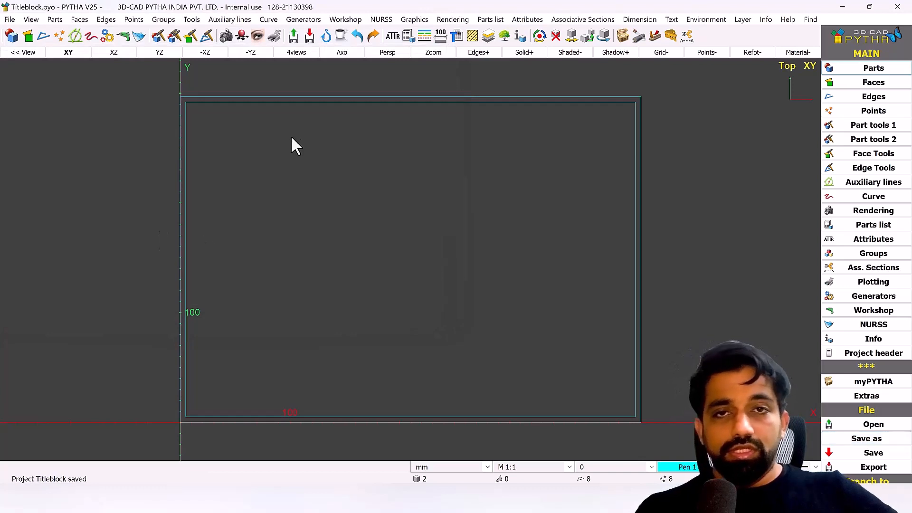
Step: Enable the automatic title block in the default plot layout, using Titleblock.pyo from the Desktop as the user-defined title block, and apply the settings
click(277, 37)
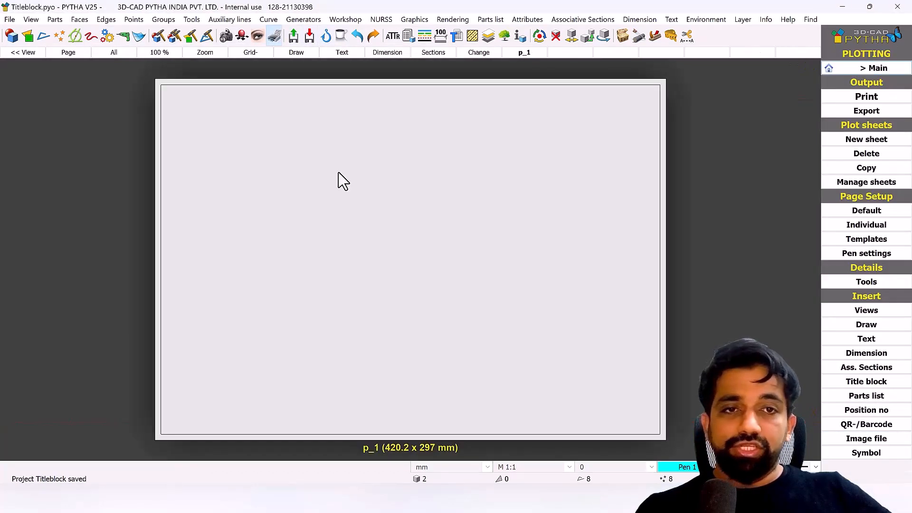
click(873, 212)
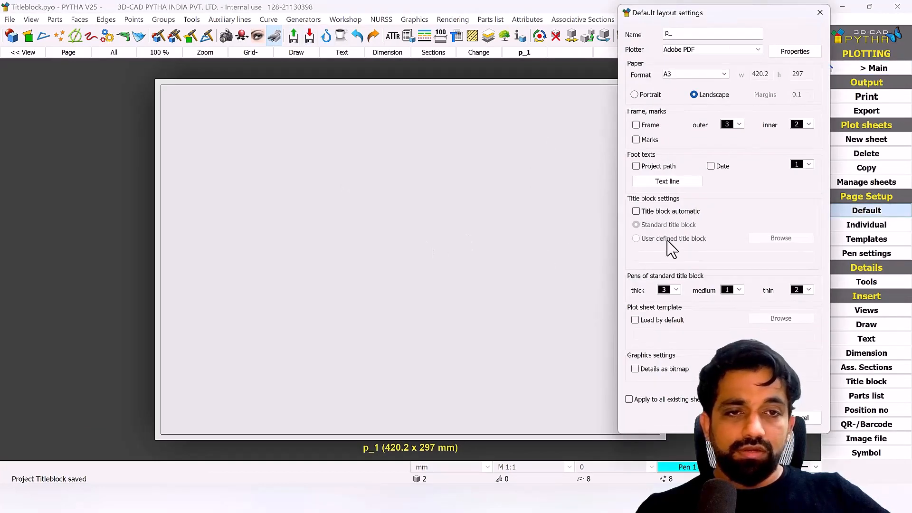
click(669, 213)
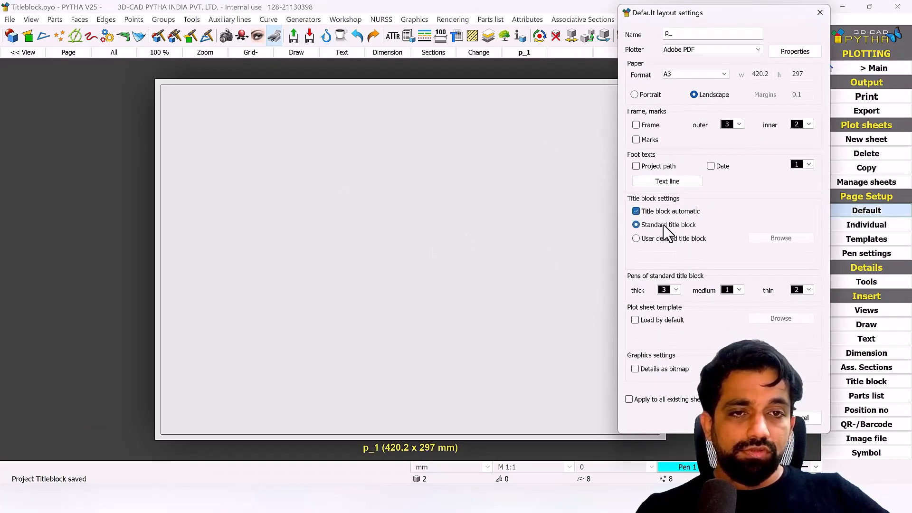
click(656, 240)
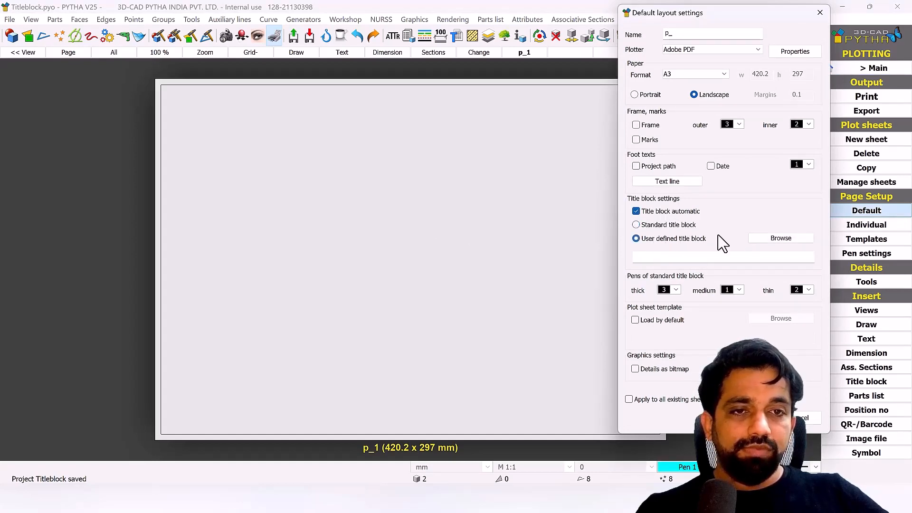
click(781, 239)
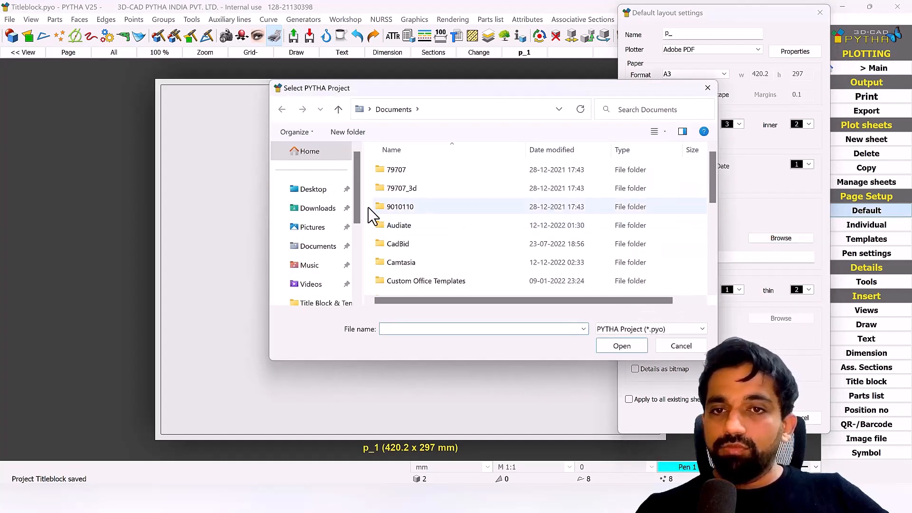
click(308, 192)
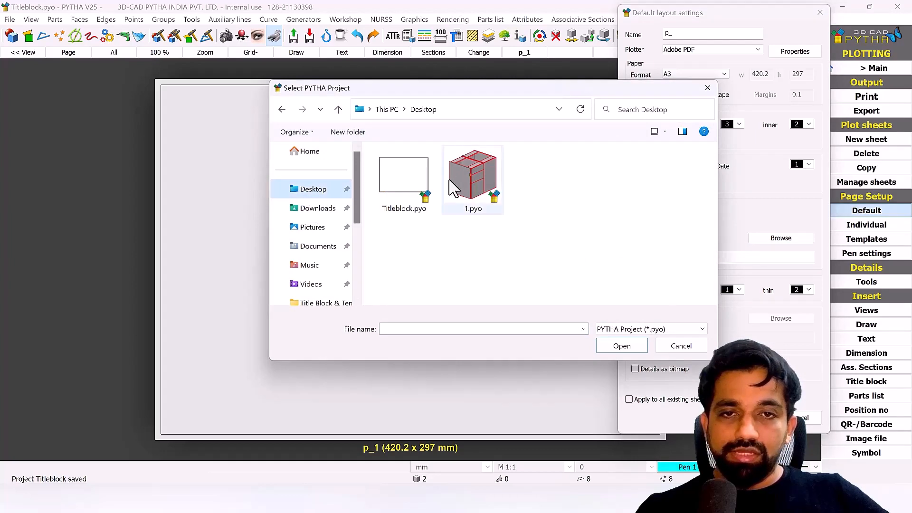
double_click(423, 190)
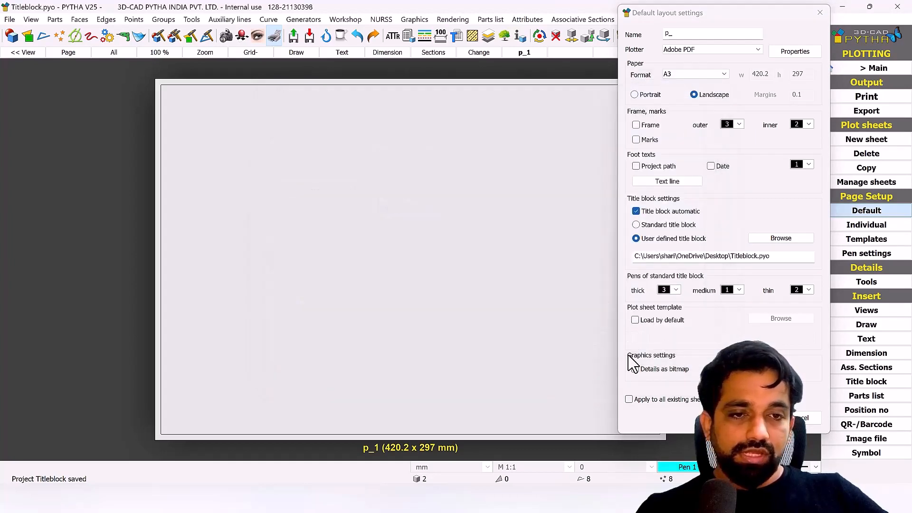
key(Return)
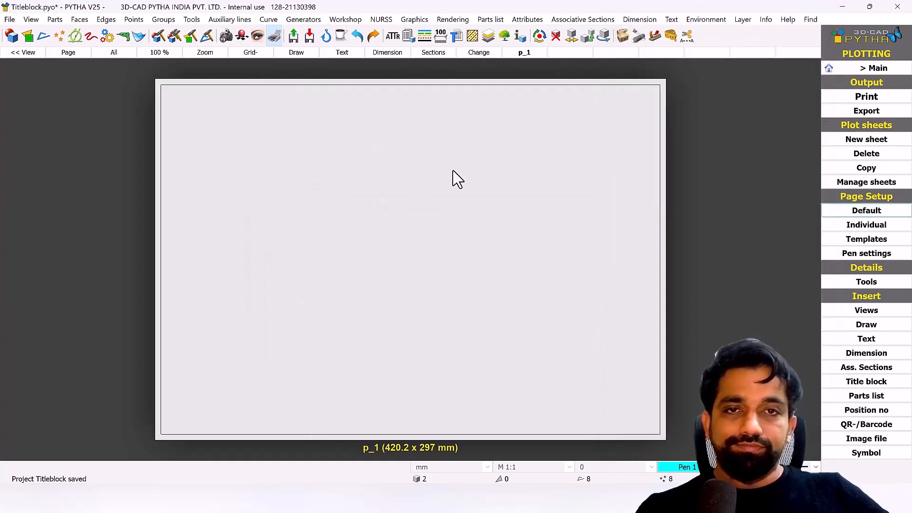
Step: Add a second plot sheet with the title block, return to the model and delete the outer edge rectangle
click(566, 53)
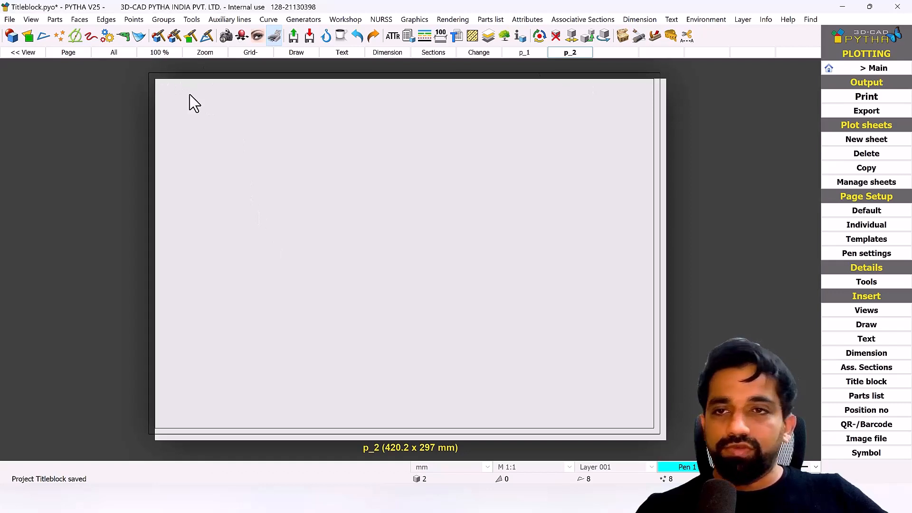
click(855, 74)
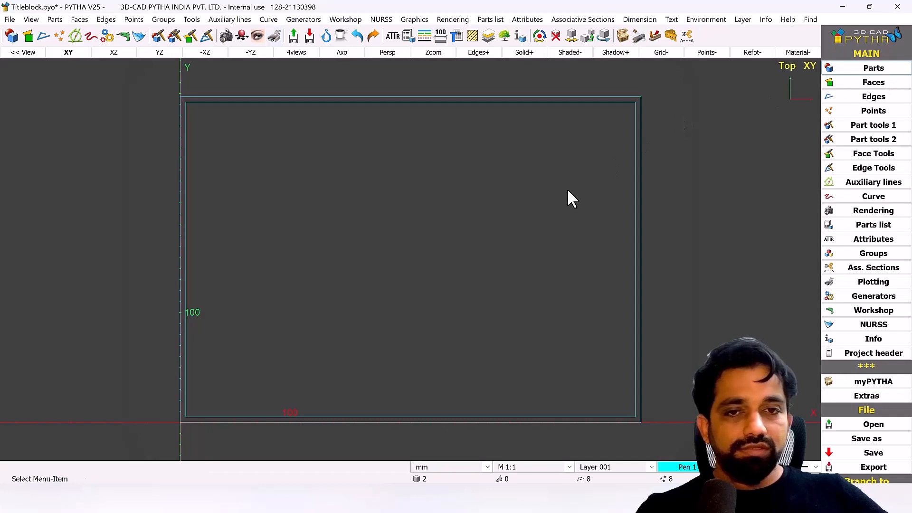
right_click(643, 237)
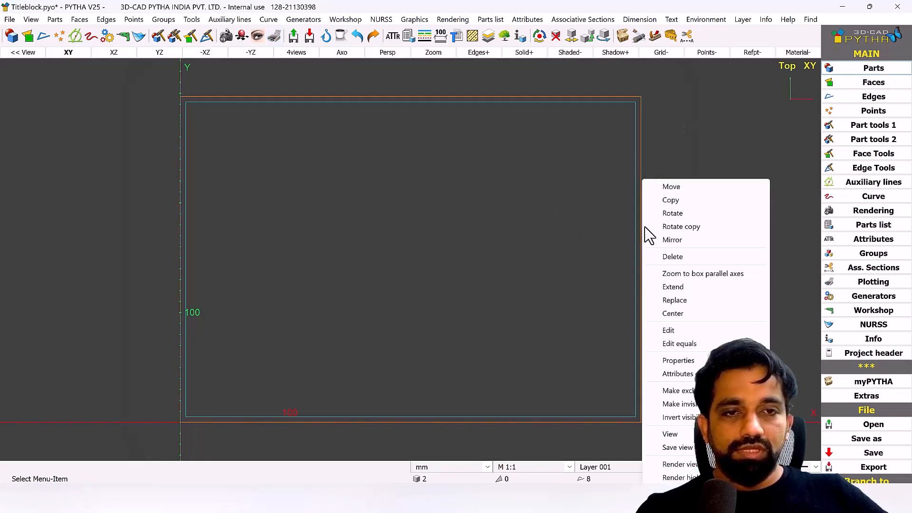
click(697, 259)
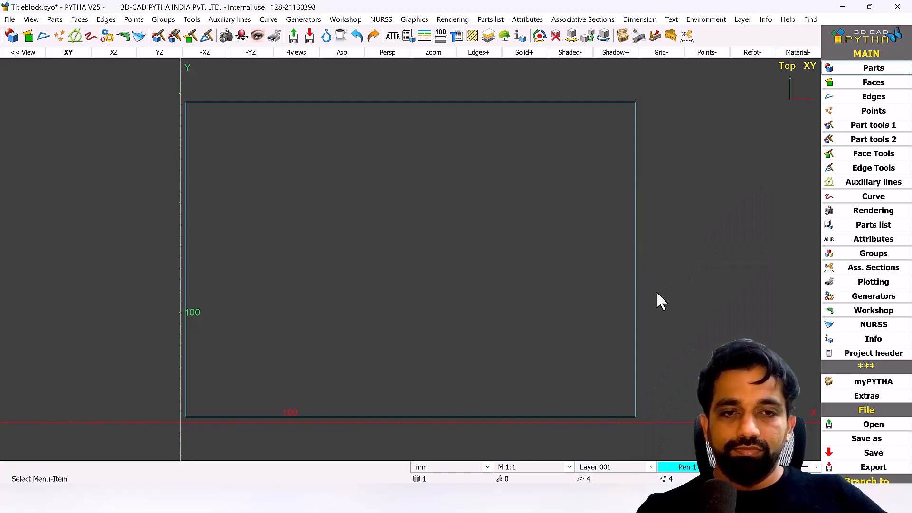
Step: Move the remaining rectangle in both X and Y from its lower-left corner to the origin and save the project
right_click(633, 294)
click(667, 27)
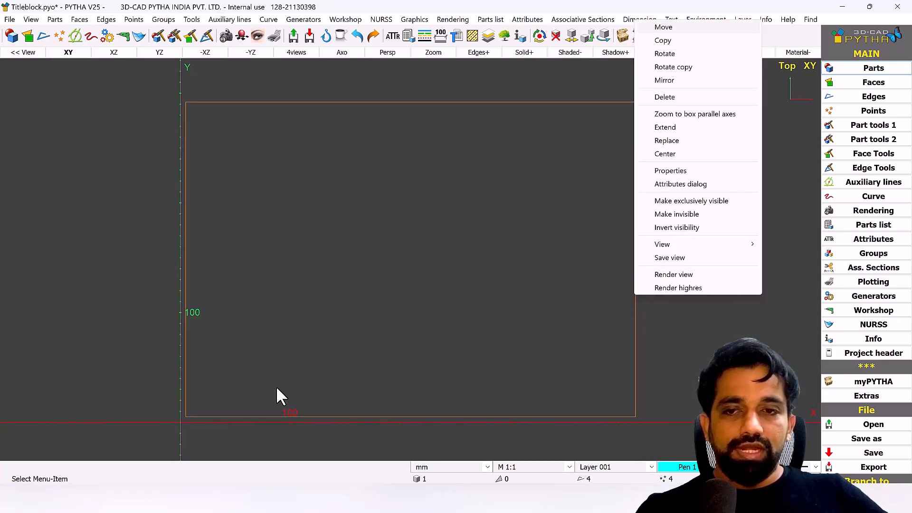
click(186, 416)
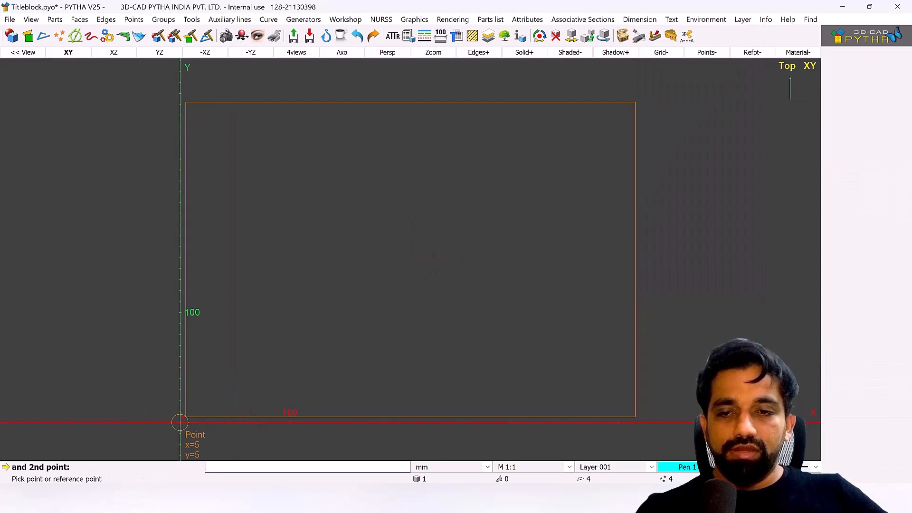
click(190, 431)
click(486, 261)
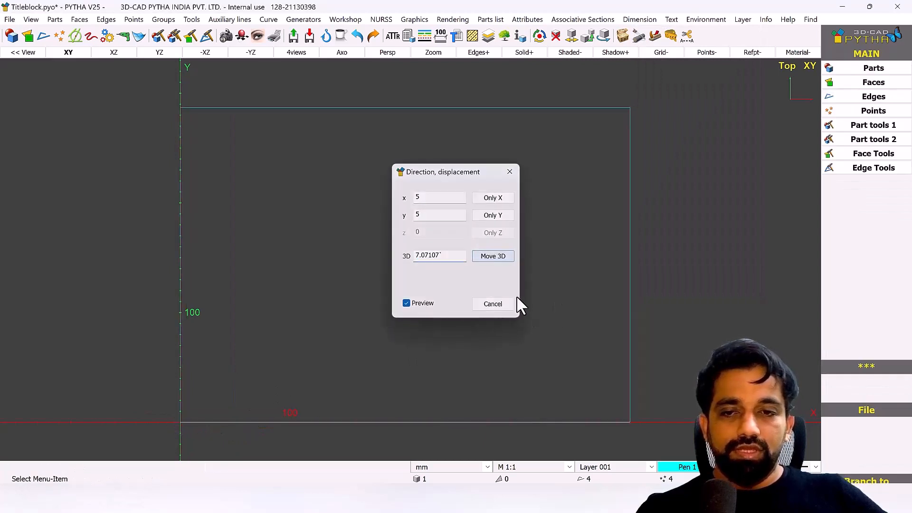
key(ctrl+s)
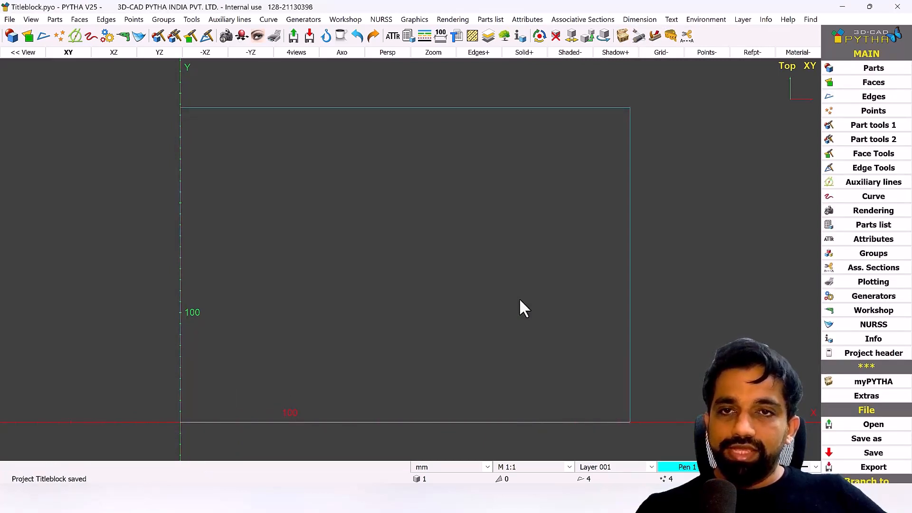
Step: Add a third plot sheet to check the repositioned title block, and return to the model
click(279, 38)
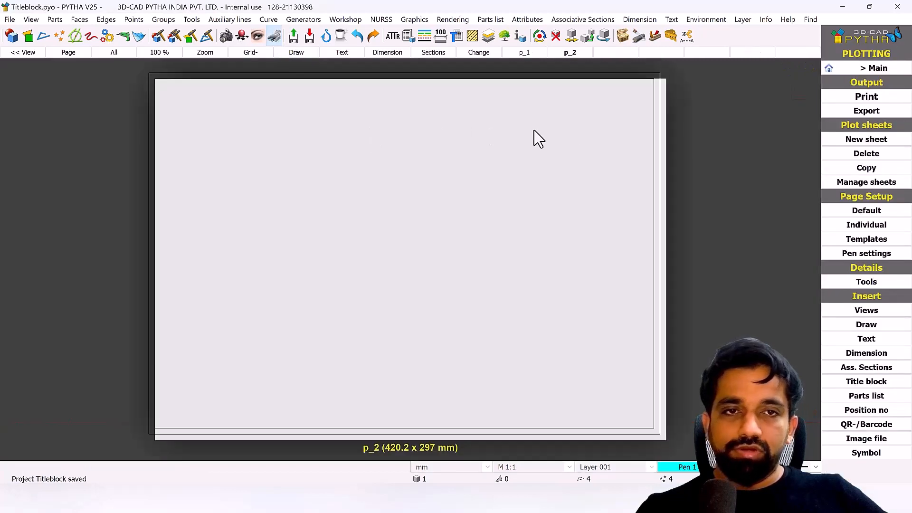
click(613, 52)
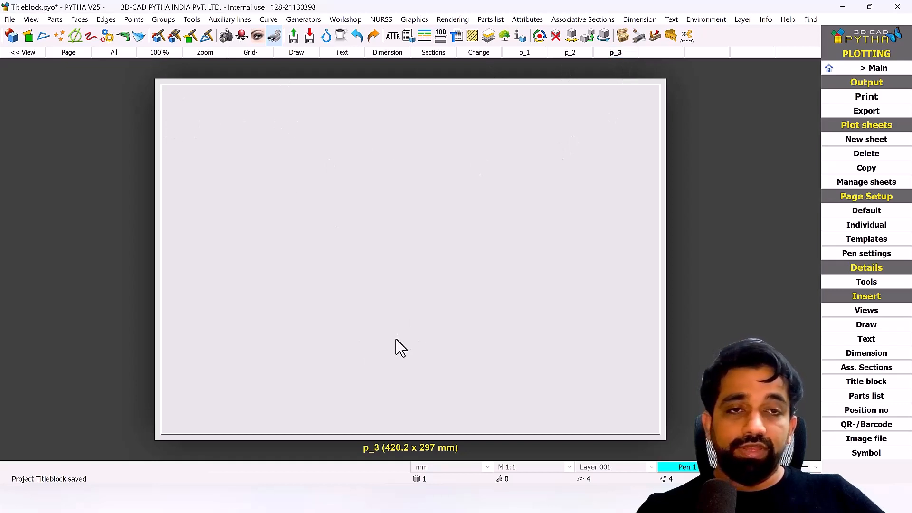
click(878, 75)
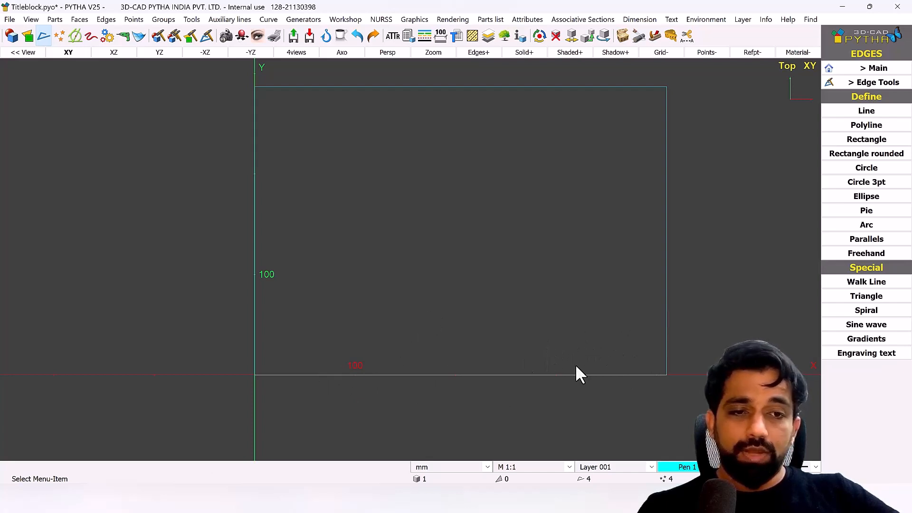
Step: Extend the frame rectangle's bottom edge 32 mm upward in Y and save the project
right_click(420, 373)
click(460, 204)
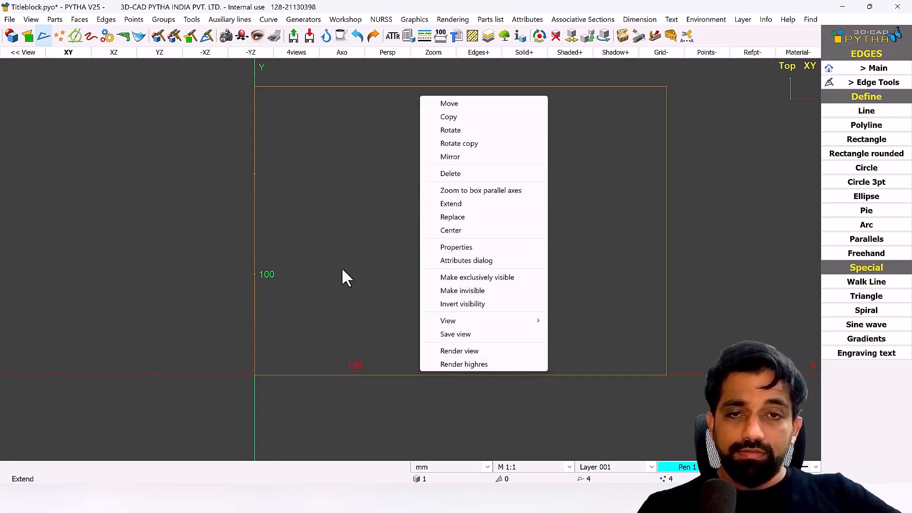
drag(220, 313, 608, 405)
click(708, 407)
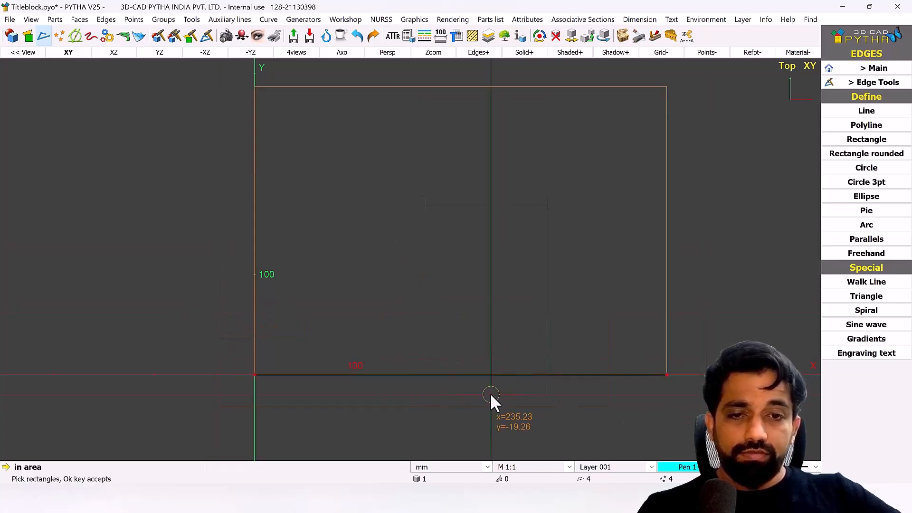
right_click(468, 356)
click(460, 345)
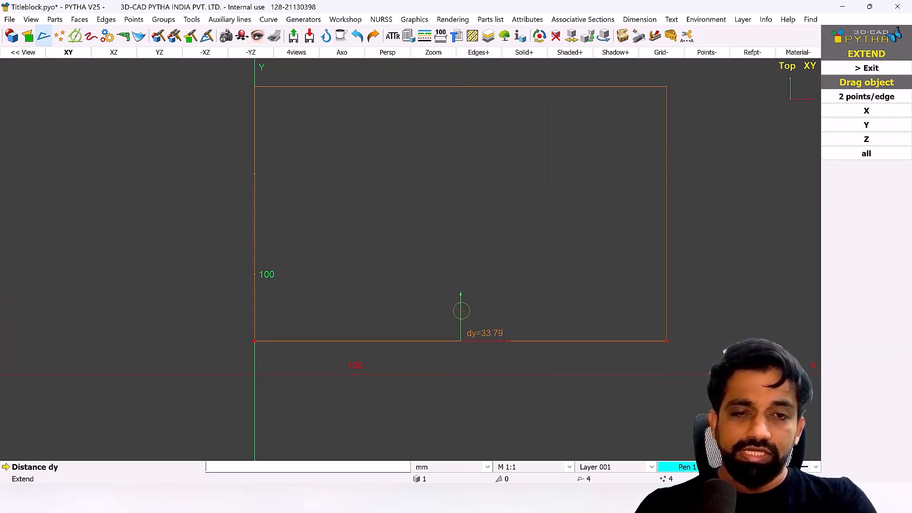
text(32)
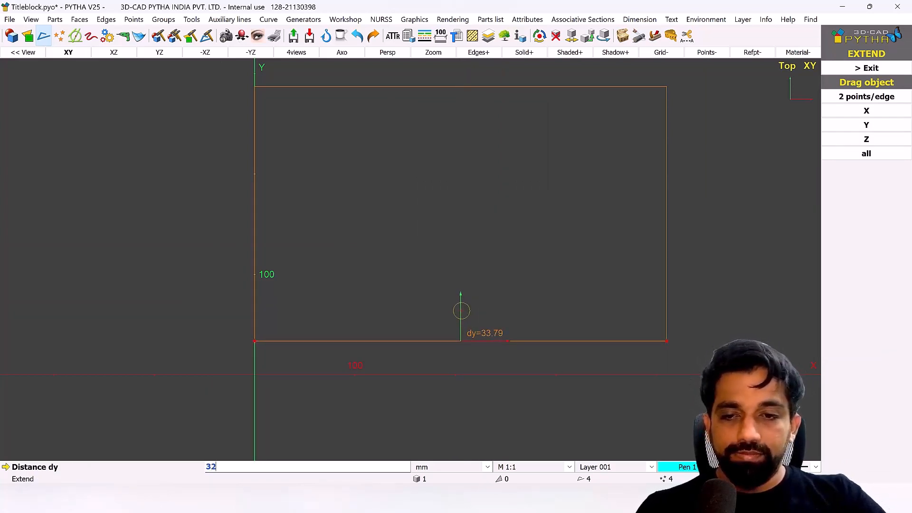
key(Return)
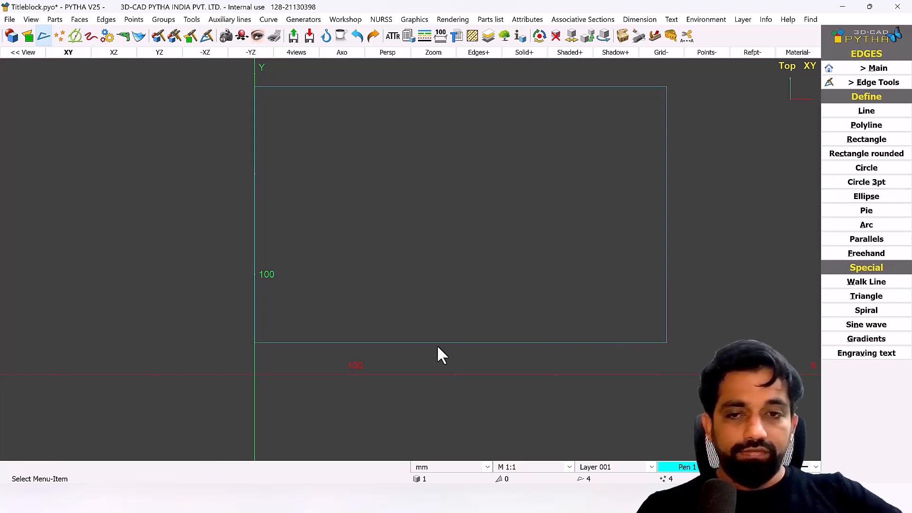
key(ctrl+s)
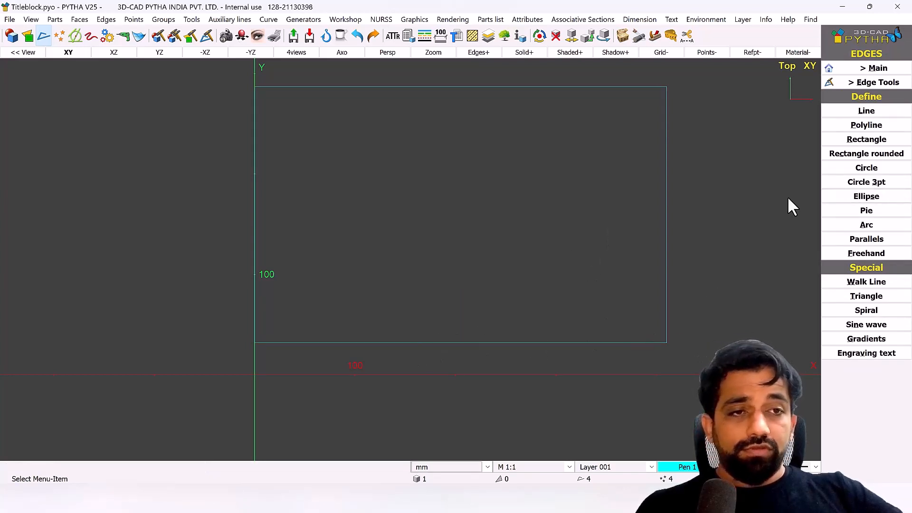
Step: Draw an edge rectangle below the frame, from the frame's lower-right corner to the origin
click(848, 139)
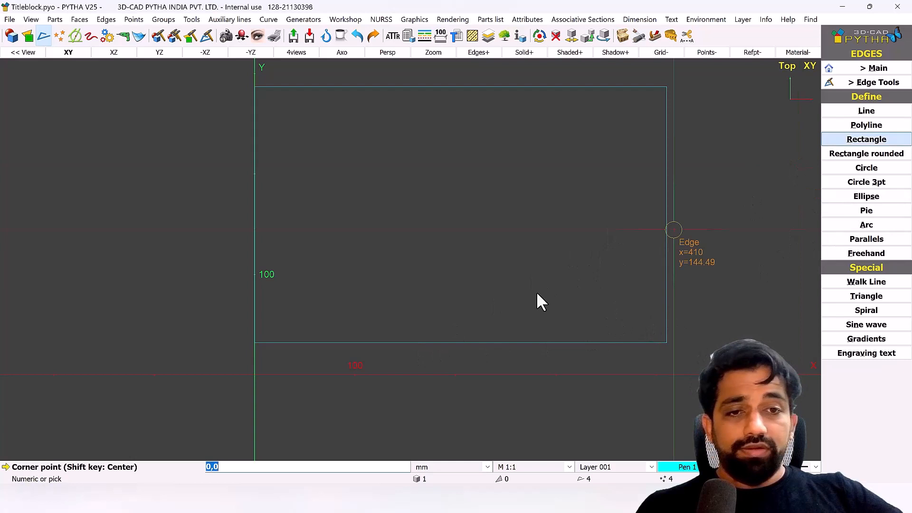
click(666, 343)
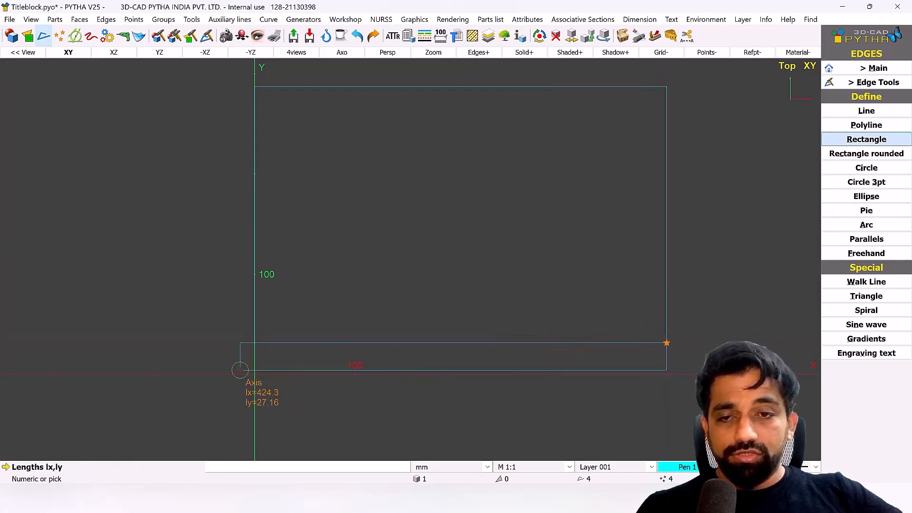
click(254, 376)
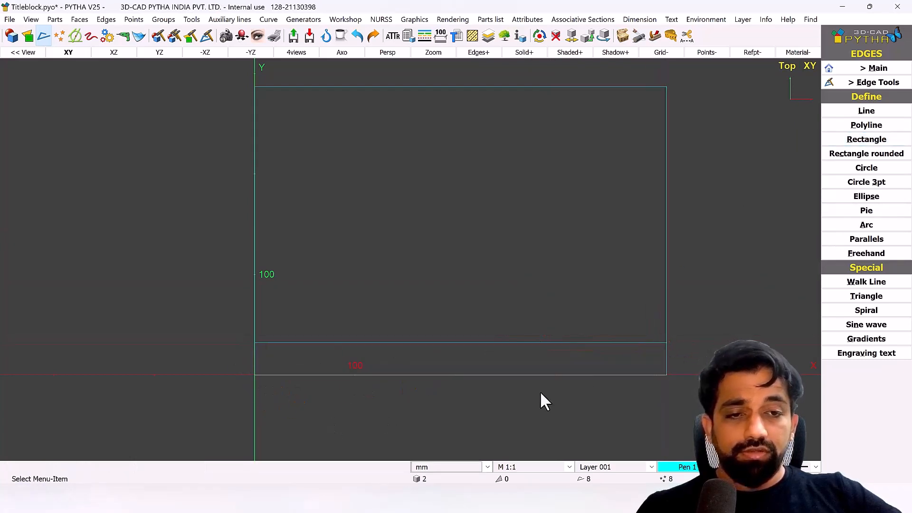
Step: Set the lower strip rectangle's l2 dimension to 30 mm, keeping its bottom edge on the X axis
double_click(666, 359)
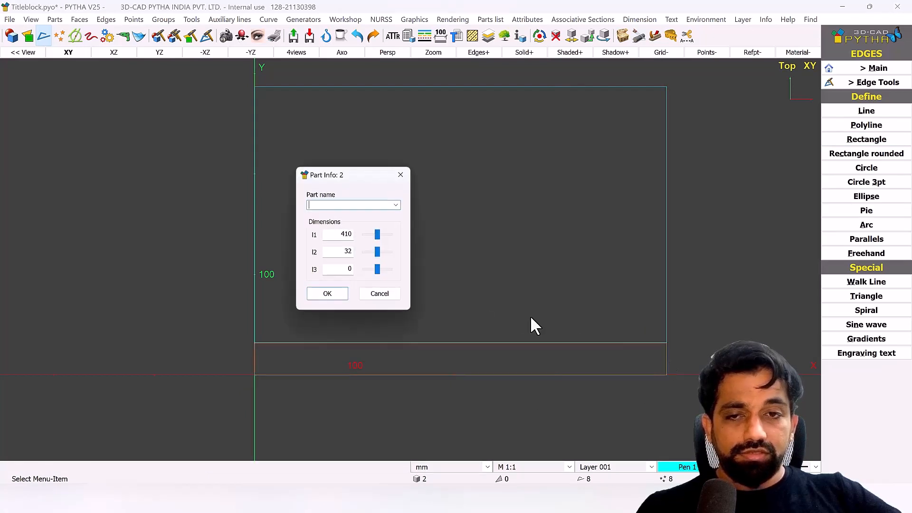
double_click(347, 252)
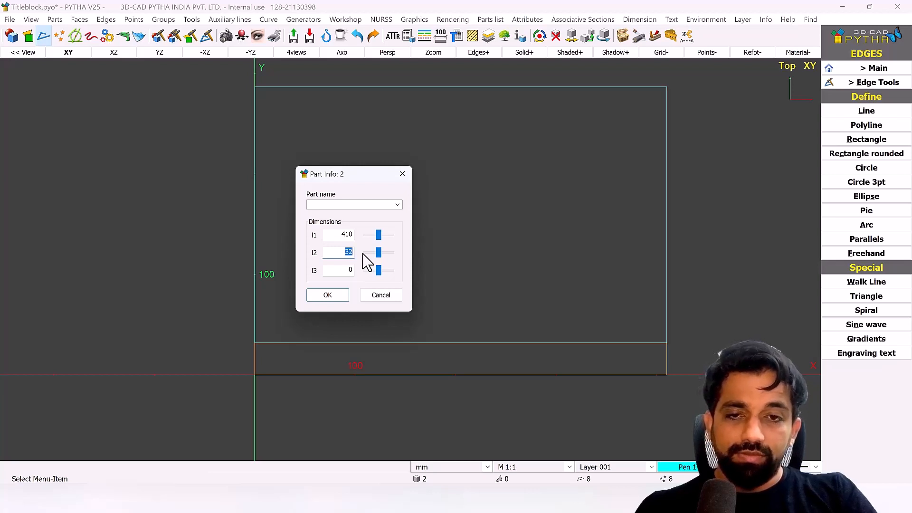
text(30)
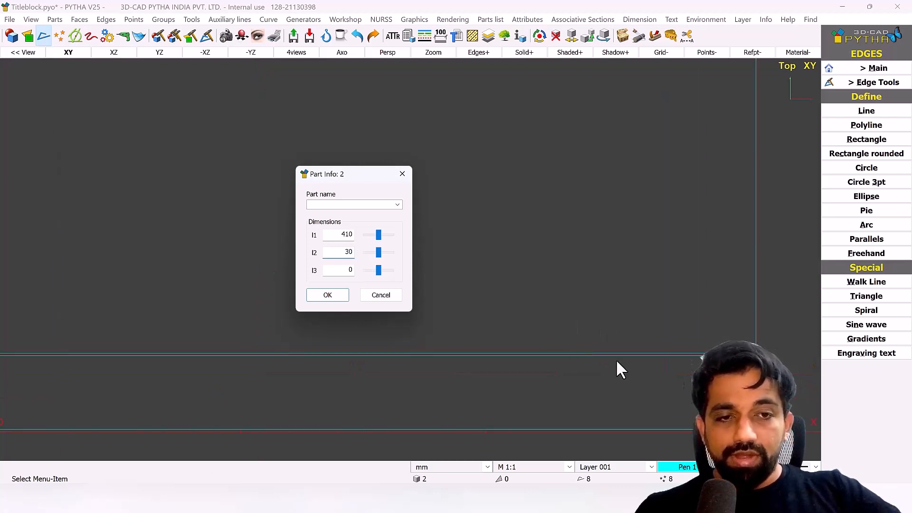
drag(383, 261, 350, 266)
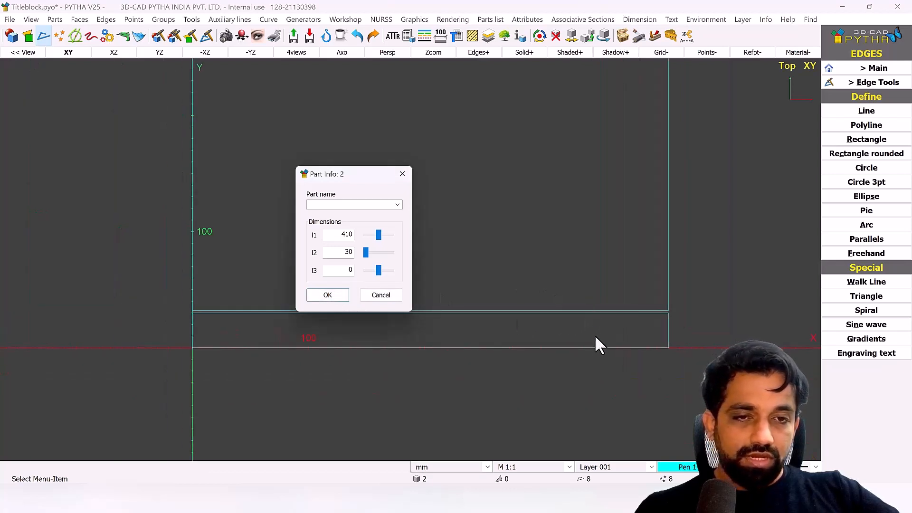
click(328, 295)
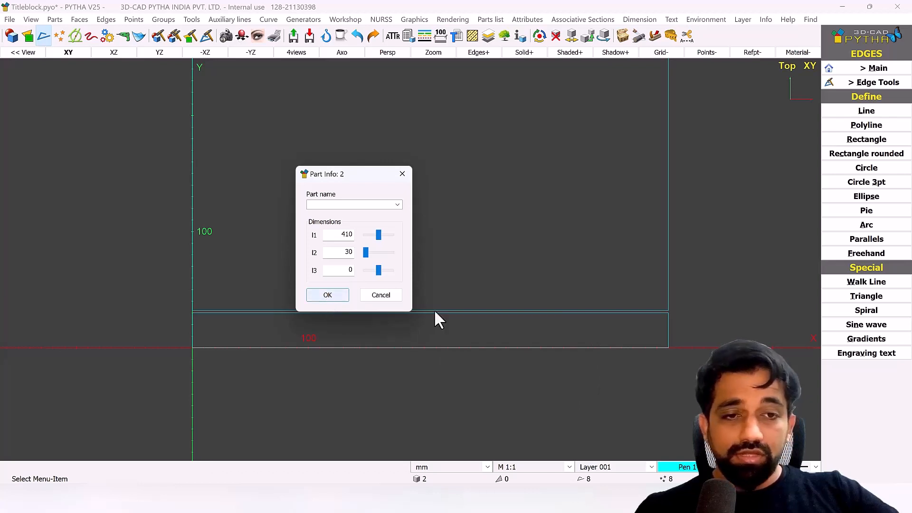
Step: Shorten the lower strip rectangle by extending its right edge 92 mm inward in X
right_click(669, 325)
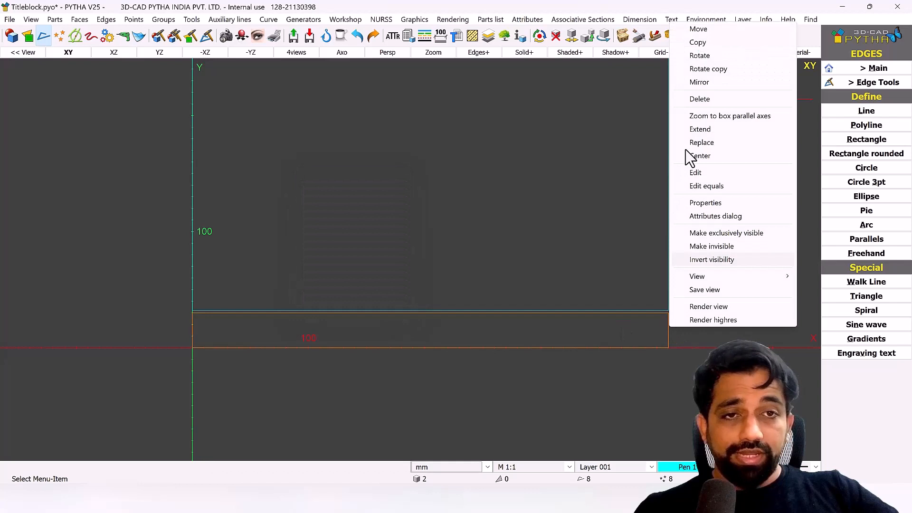
click(700, 129)
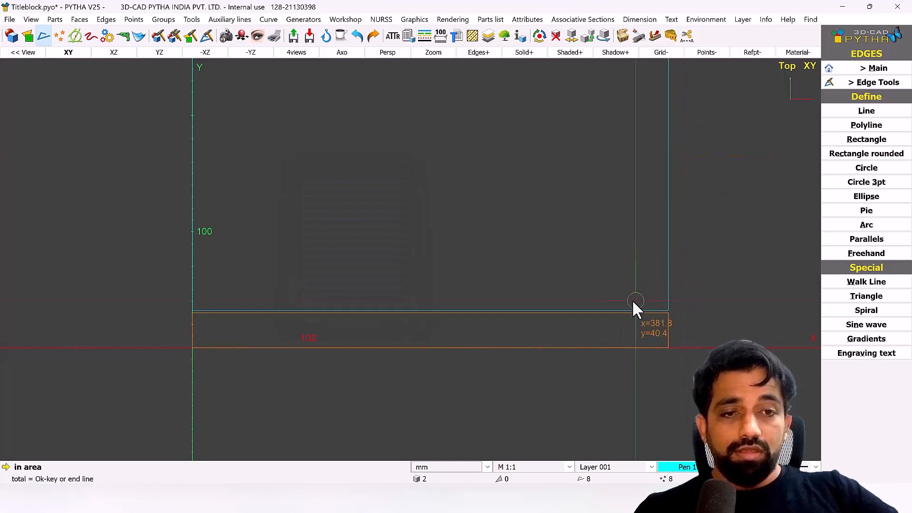
click(736, 264)
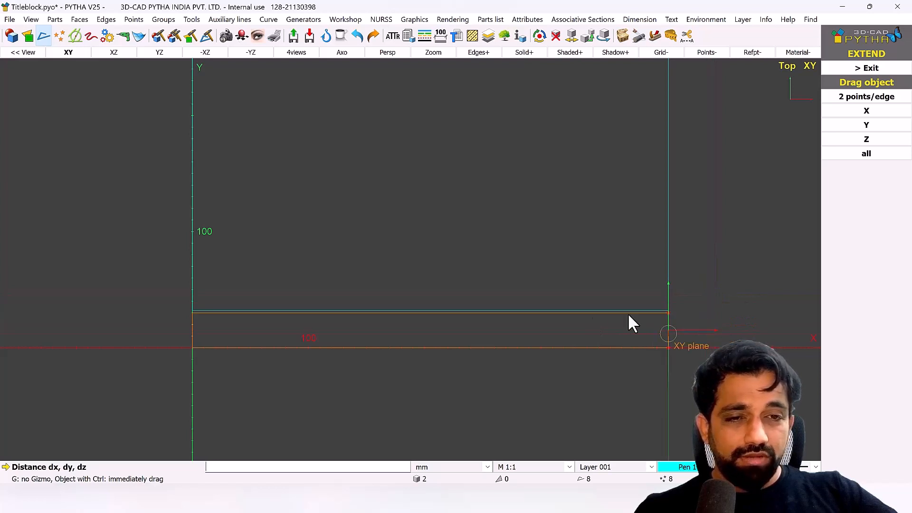
click(683, 331)
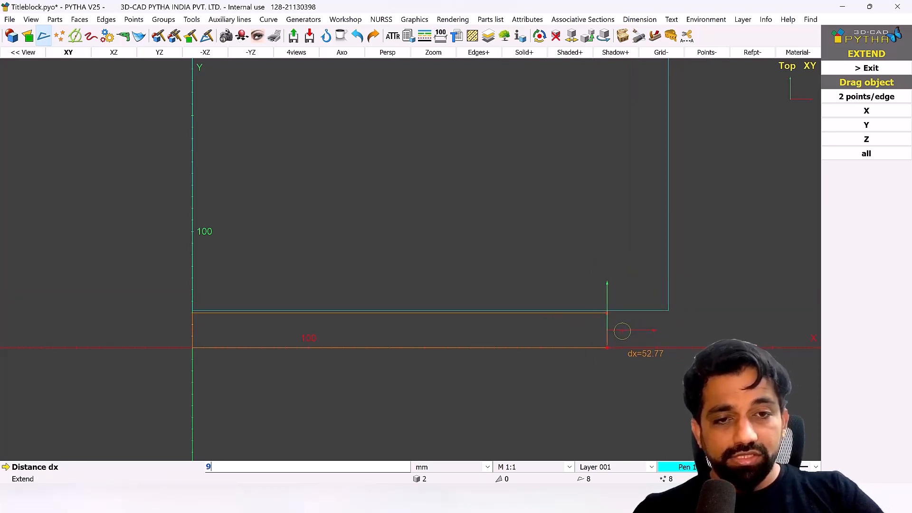
text(92)
key(Return)
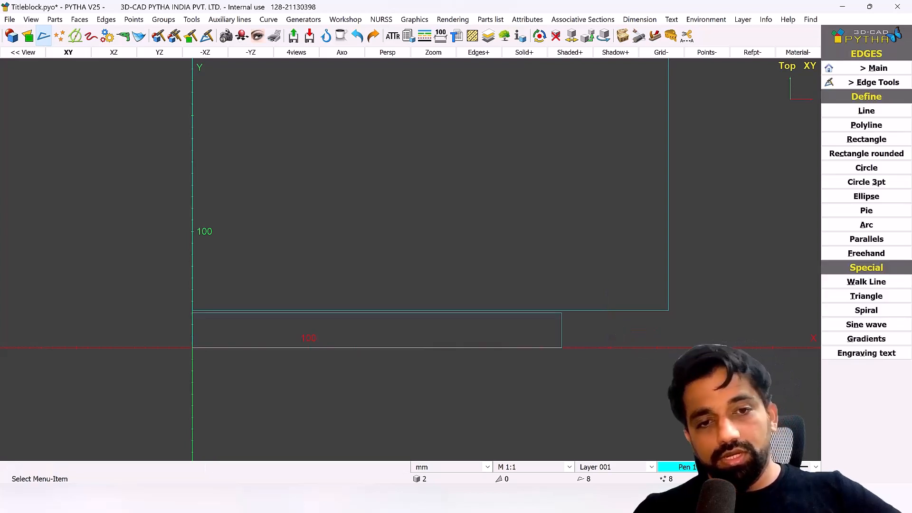
Step: Draw a rectangular face beside the strip, from the frame's lower-right corner to the strip's lower-right corner
click(29, 35)
click(860, 125)
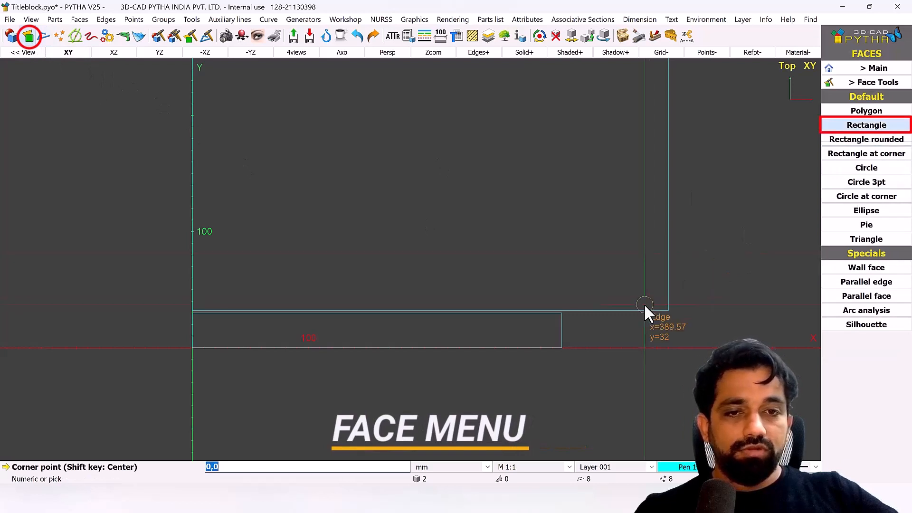
scroll(566, 336, up, 3)
scroll(663, 315, down, 2)
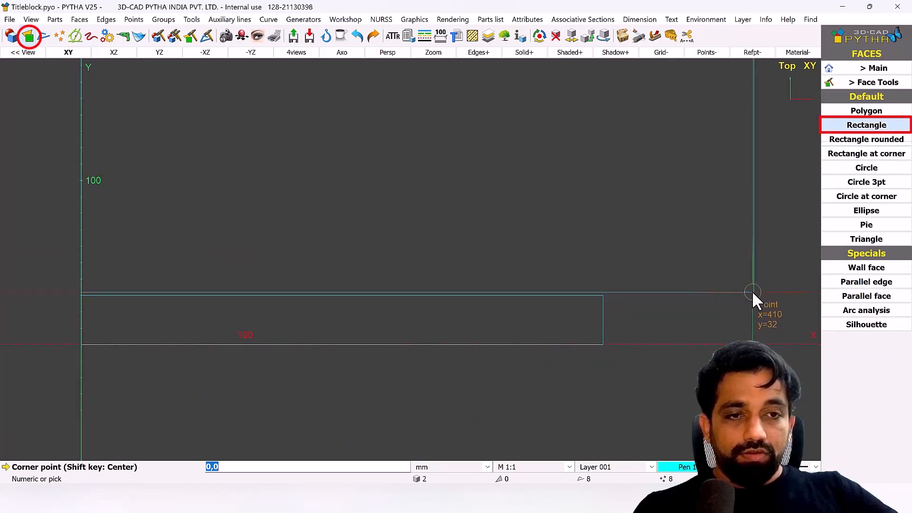
click(755, 293)
scroll(623, 359, up, 5)
scroll(624, 359, up, 3)
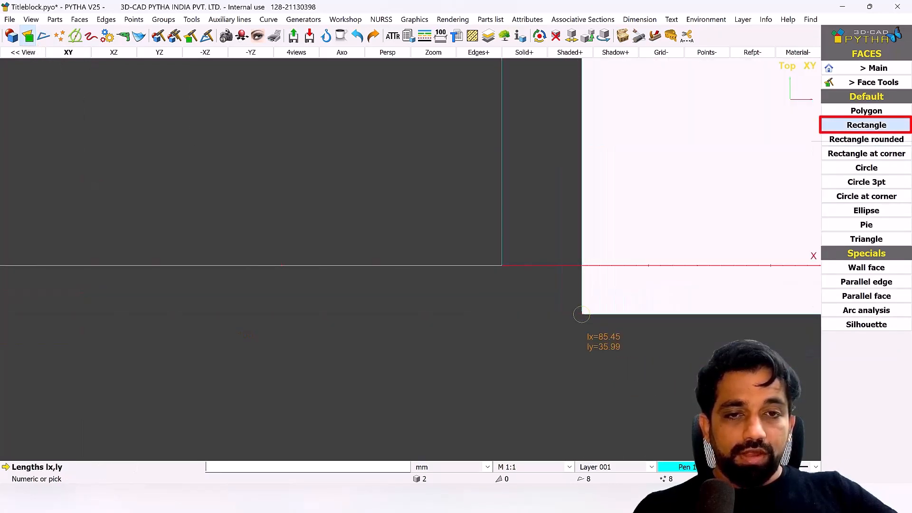
click(502, 264)
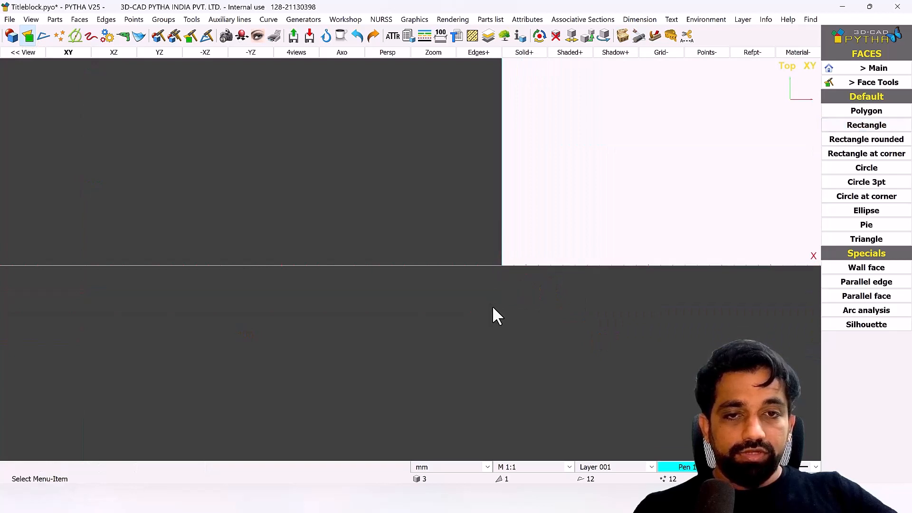
scroll(464, 364, down, 3)
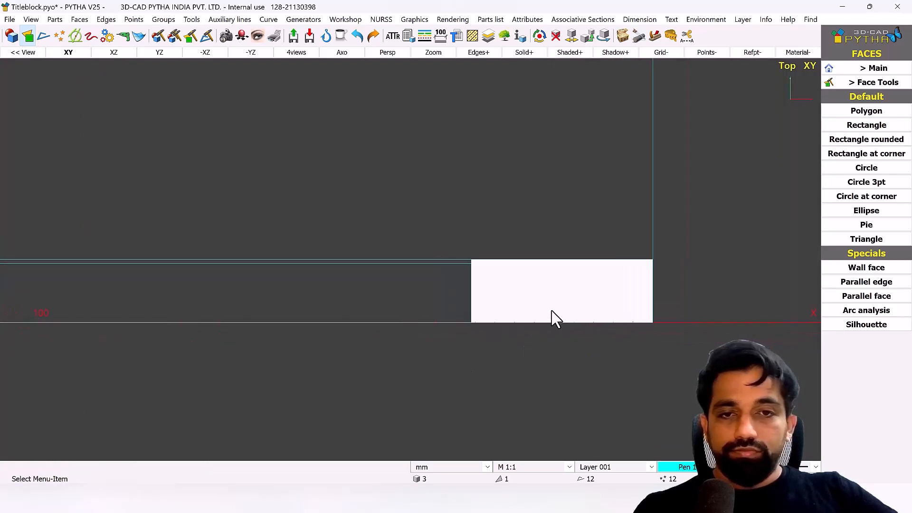
Step: Resize the white corner face to l1 90 mm and l2 30 mm, keeping its lower-right corner fixed
scroll(552, 320, down, 3)
scroll(554, 320, up, 4)
double_click(549, 290)
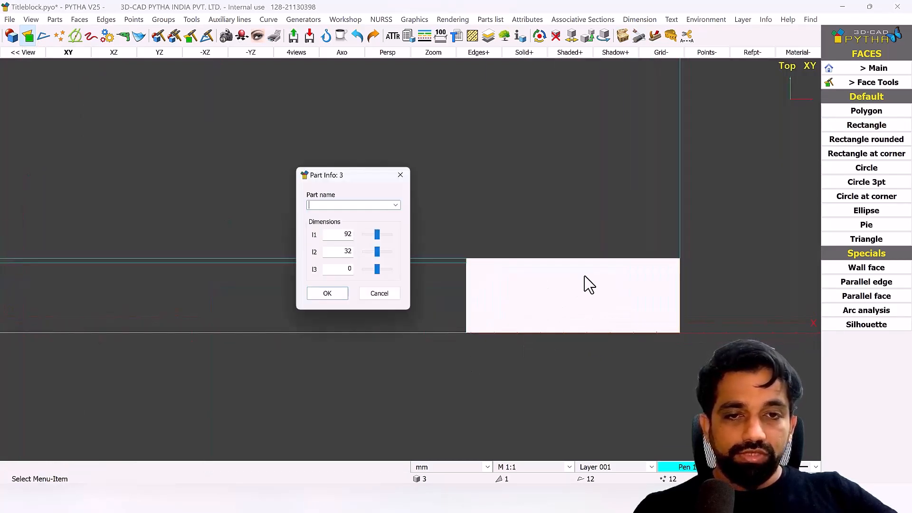
double_click(364, 255)
text(30)
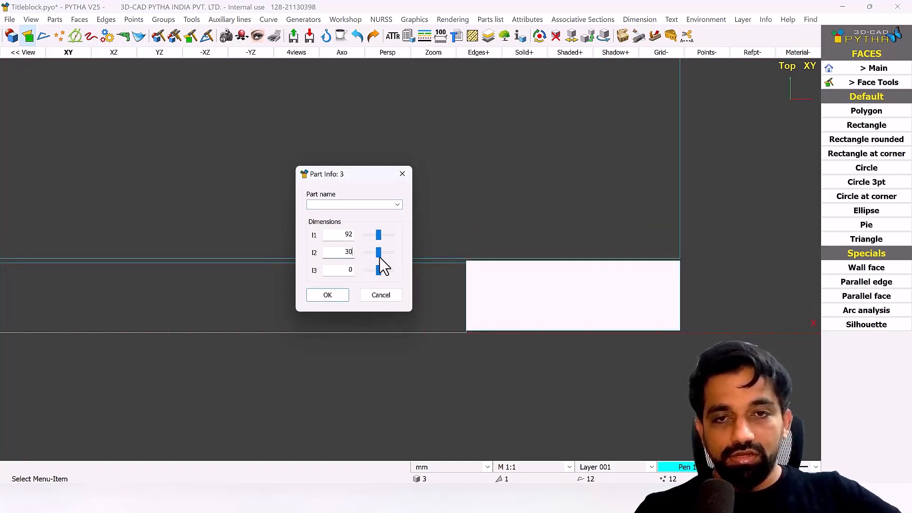
drag(379, 252, 305, 281)
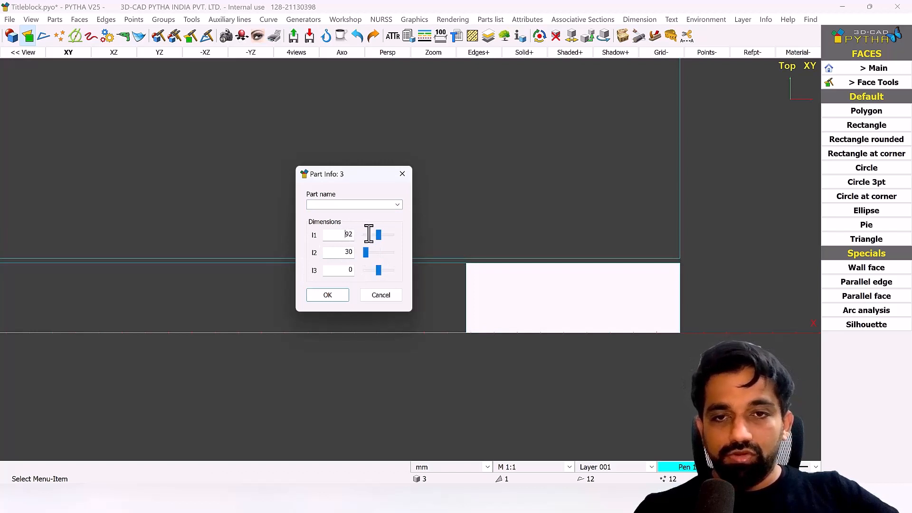
text(90)
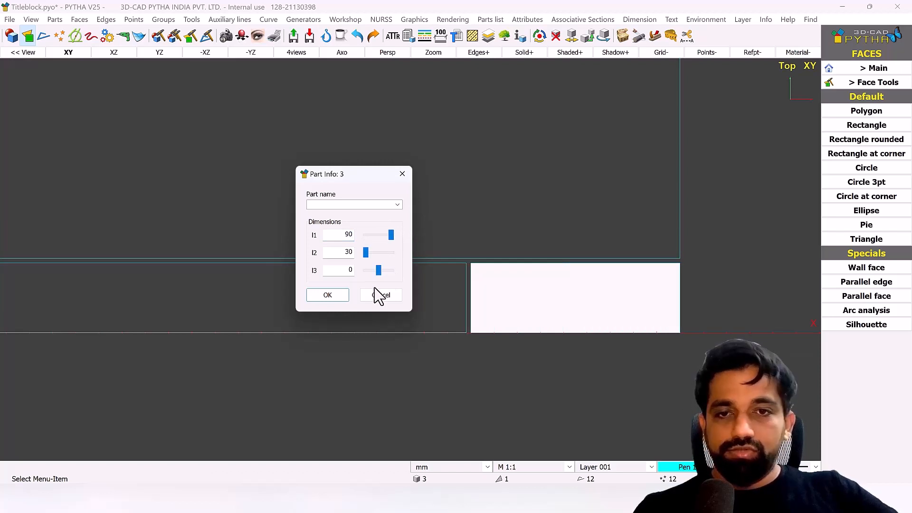
click(327, 295)
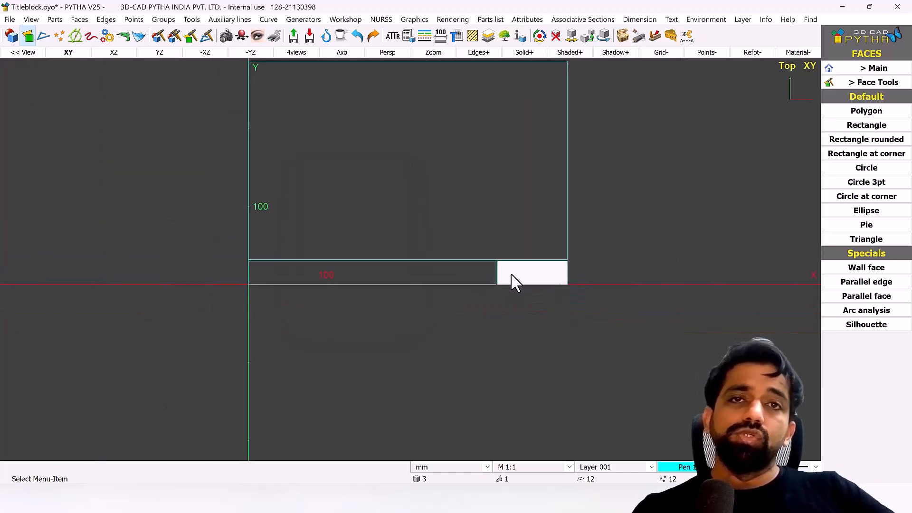
Step: Check the corner face's front side and normal direction in an axonometric view using the Invert faces function
scroll(520, 280, up, 2)
scroll(491, 278, down, 4)
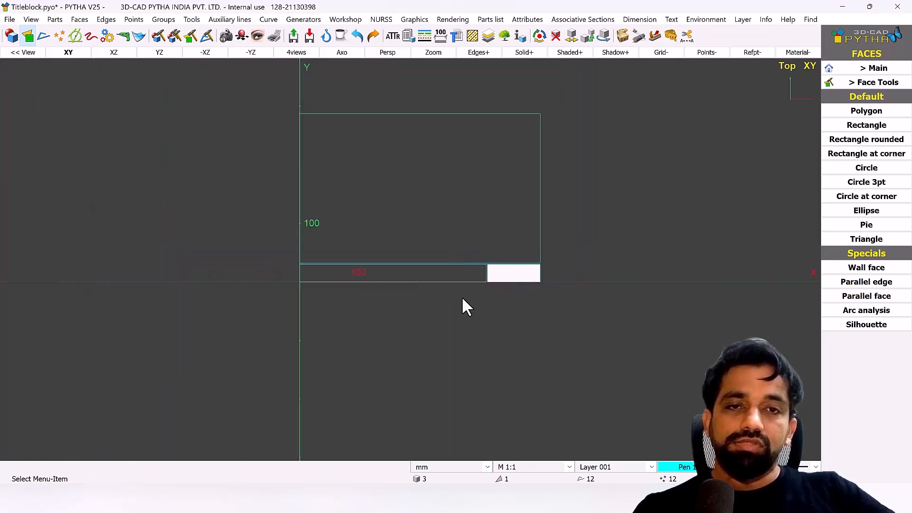
middle_click(399, 193)
middle_drag(543, 274, 528, 316)
scroll(525, 320, up, 3)
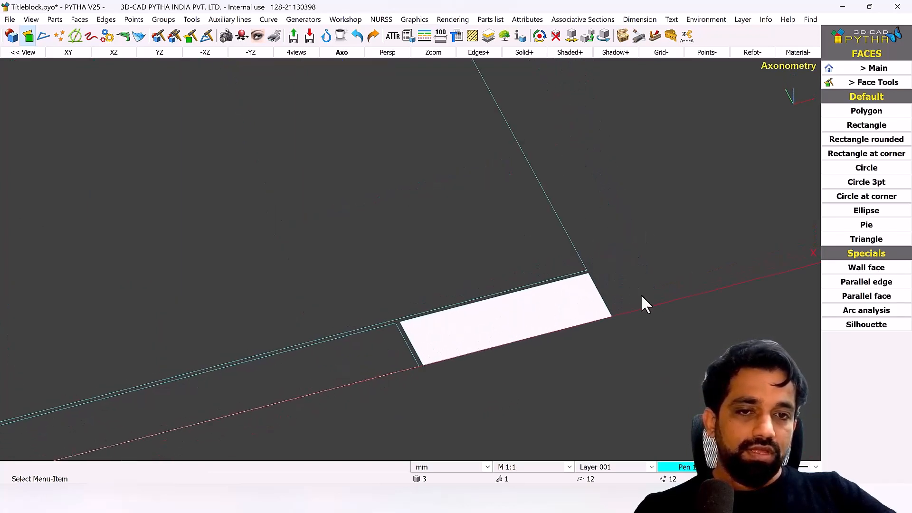
click(886, 87)
middle_drag(452, 328, 491, 326)
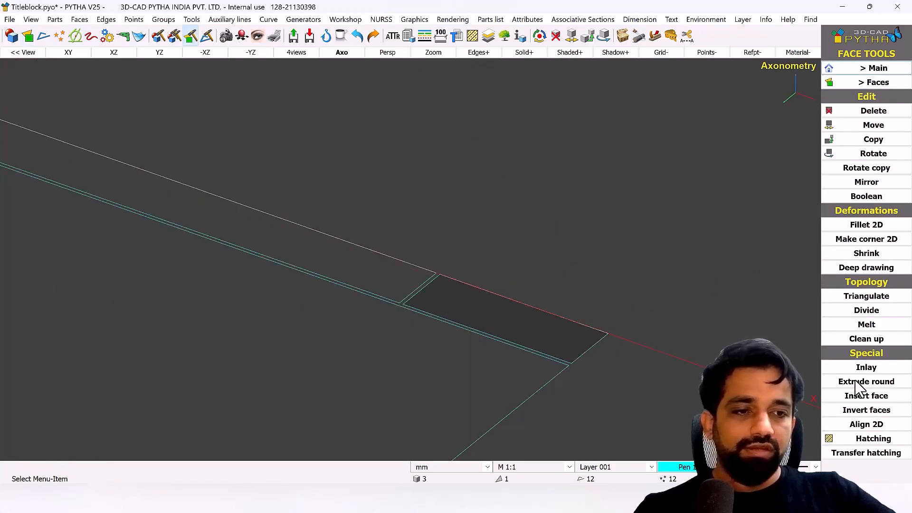
click(866, 410)
middle_drag(596, 356, 597, 398)
right_click(597, 397)
click(492, 285)
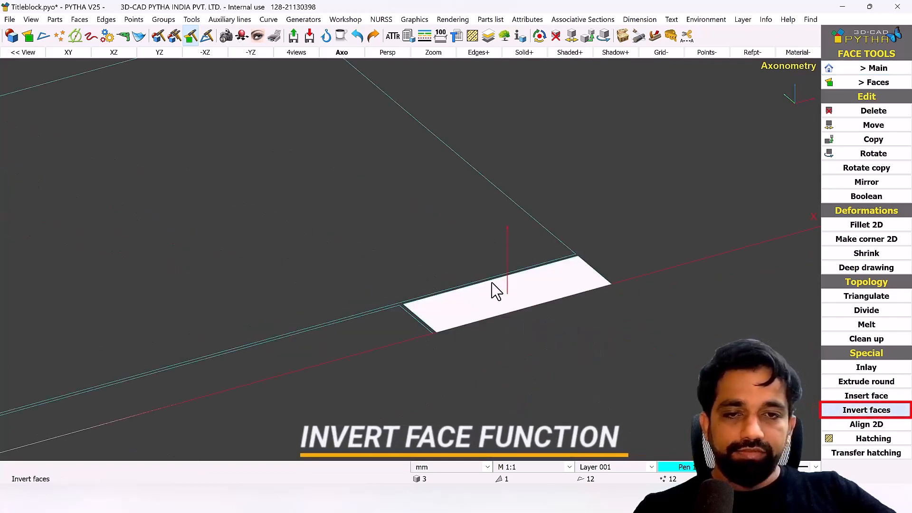
right_click(475, 326)
middle_drag(475, 325, 436, 330)
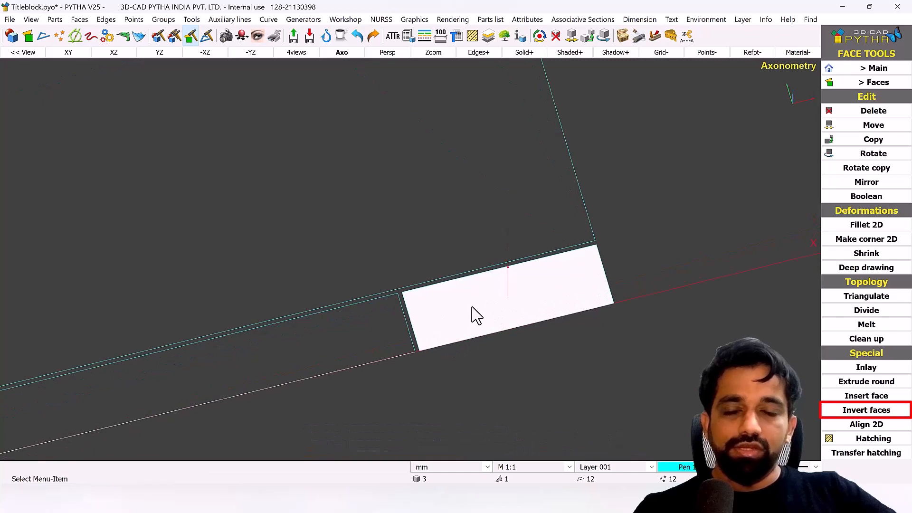
scroll(318, 225, down, 5)
middle_drag(317, 224, 323, 221)
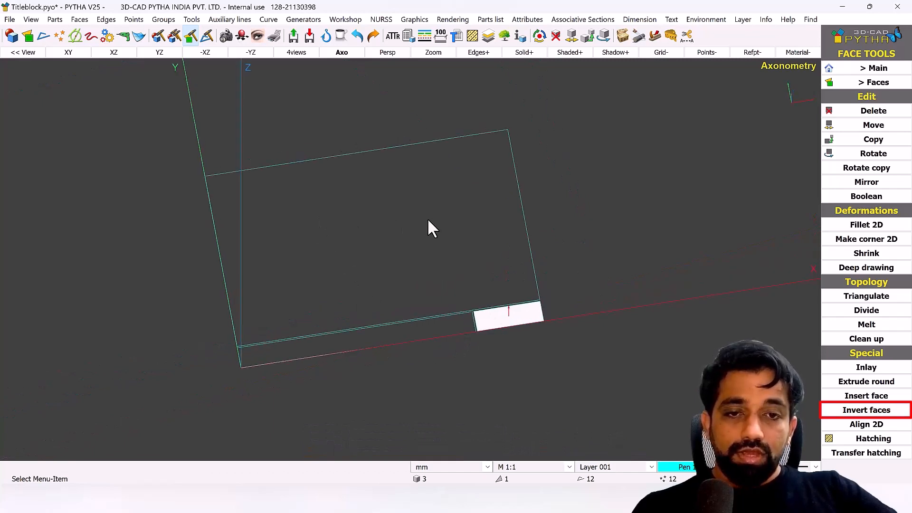
middle_drag(501, 328, 491, 340)
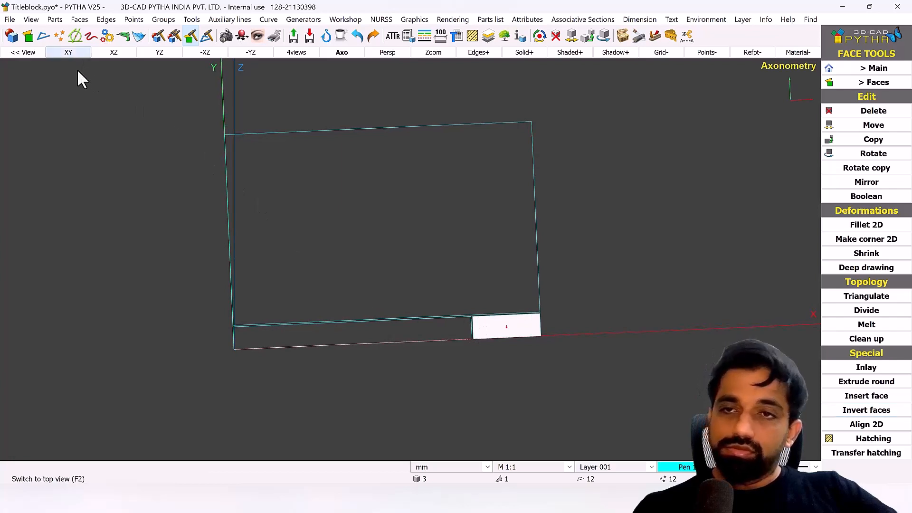
Step: Return to the XY top view and check the corner face's dimensions in its part info
click(70, 53)
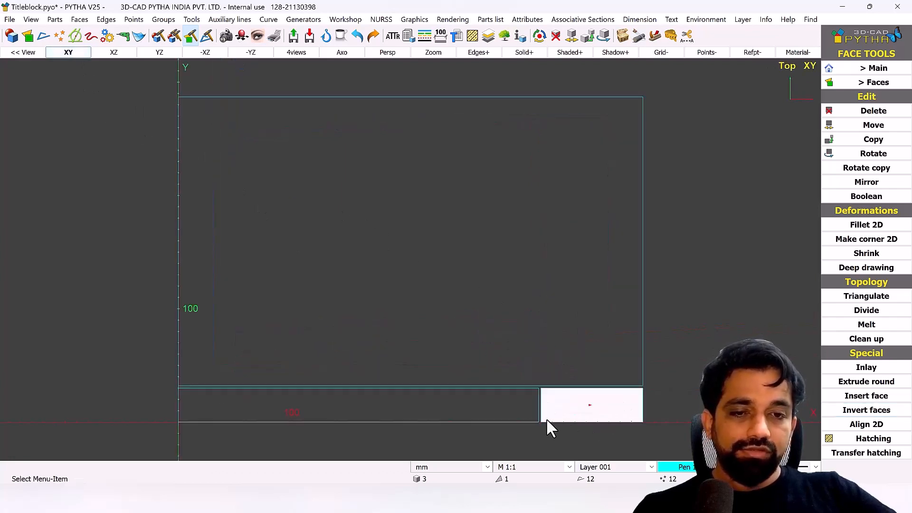
middle_drag(517, 388, 505, 356)
double_click(561, 369)
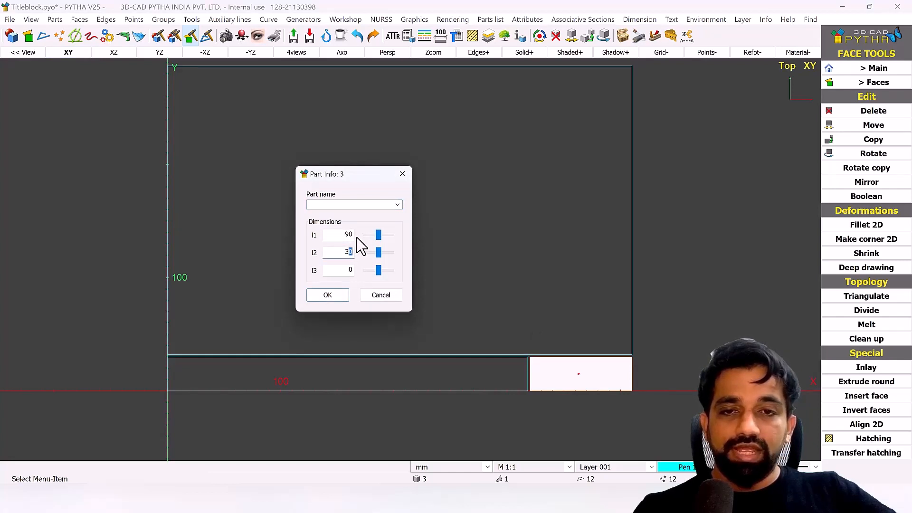
click(385, 296)
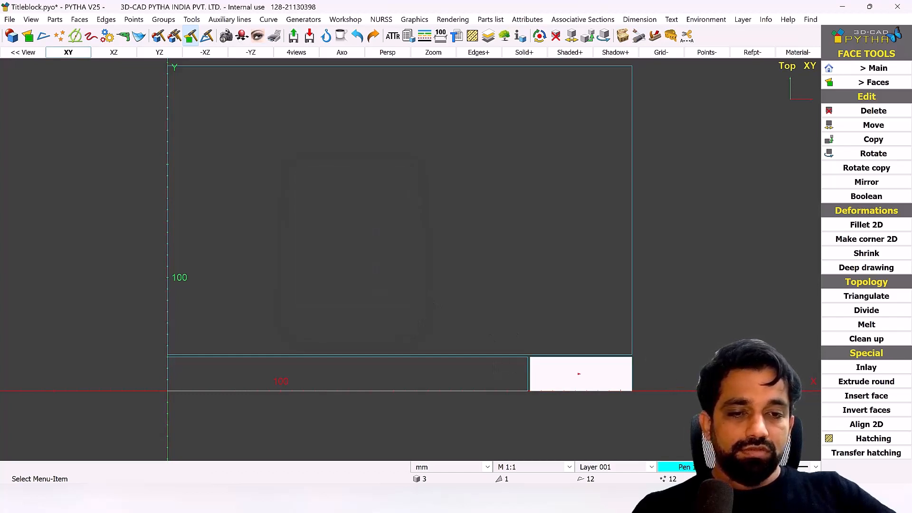
Step: Switch to the Chrome browser and open the pytha.de website
key(alt+Tab)
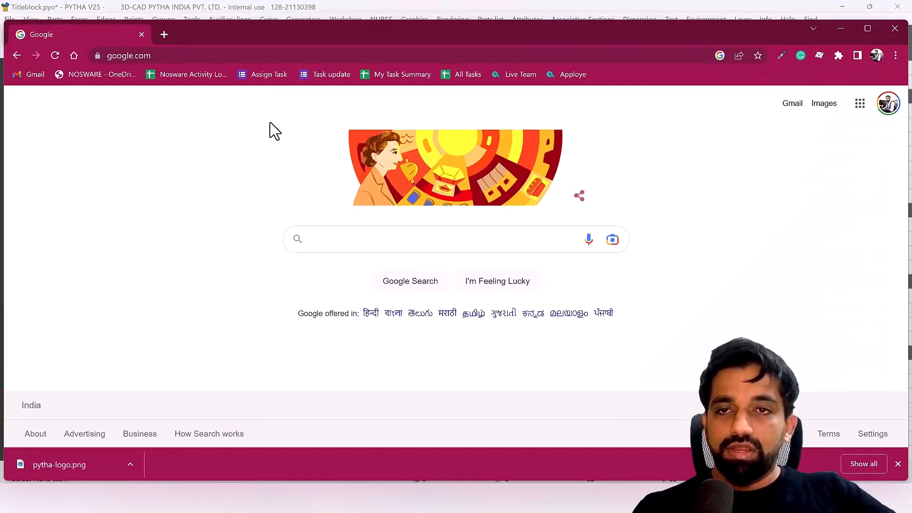
click(237, 59)
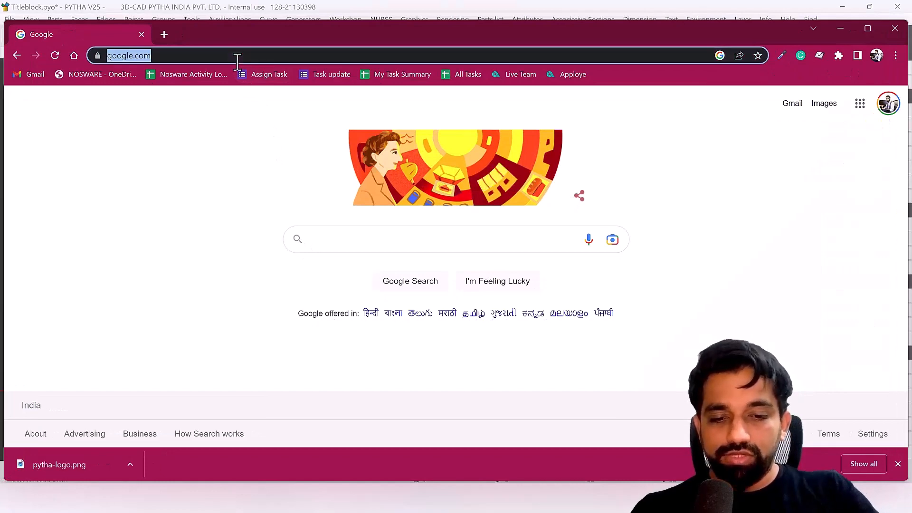
text(pytha)
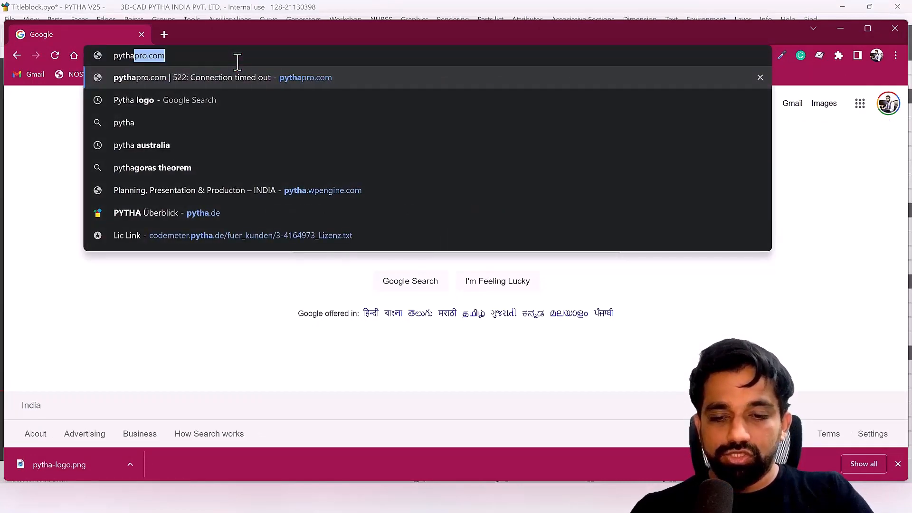
text(.de)
key(Return)
Step: Save the site's header logo as pytha-logo.png in the Pictures folder
right_click(387, 186)
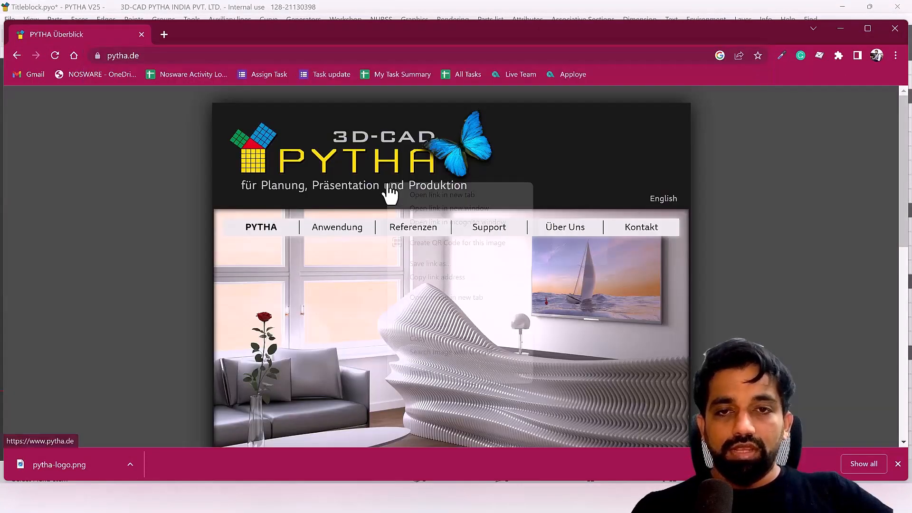
click(455, 311)
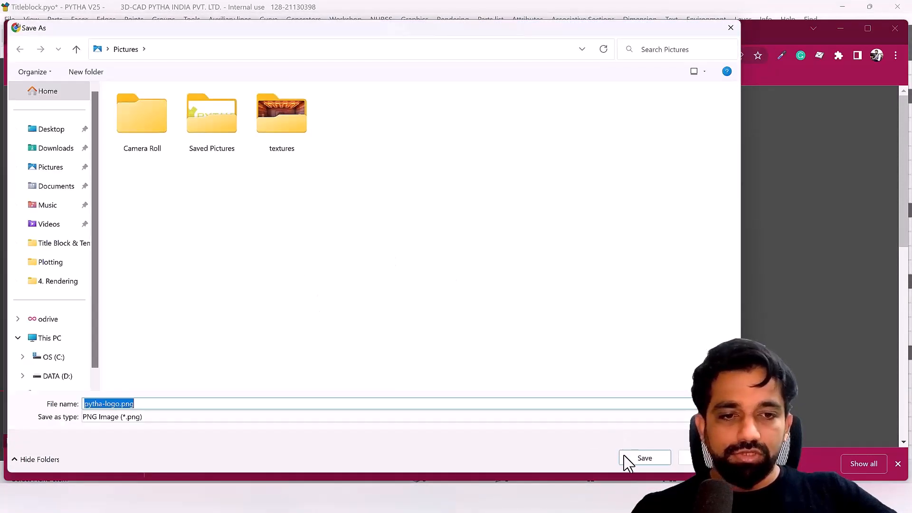
click(644, 458)
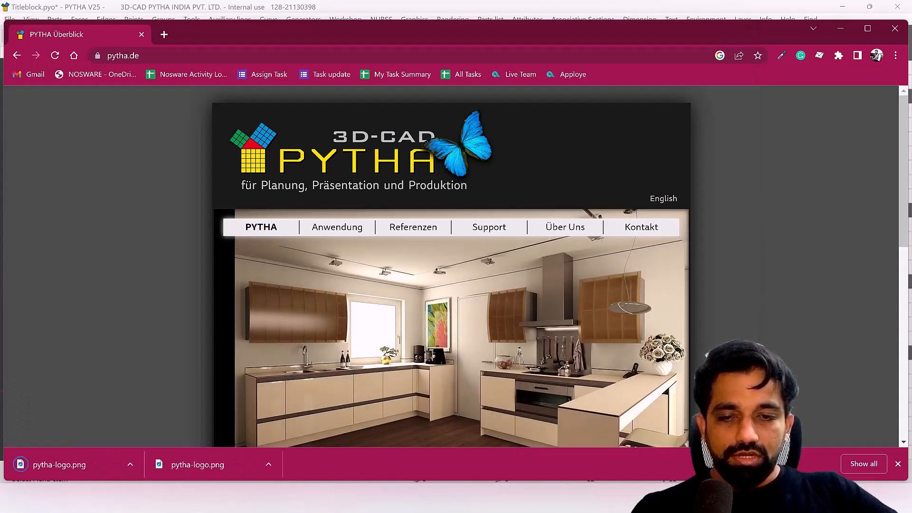
Step: Launch Paint 3D and dismiss its welcome screen to work on the blank canvas
key(super+s)
text(pai)
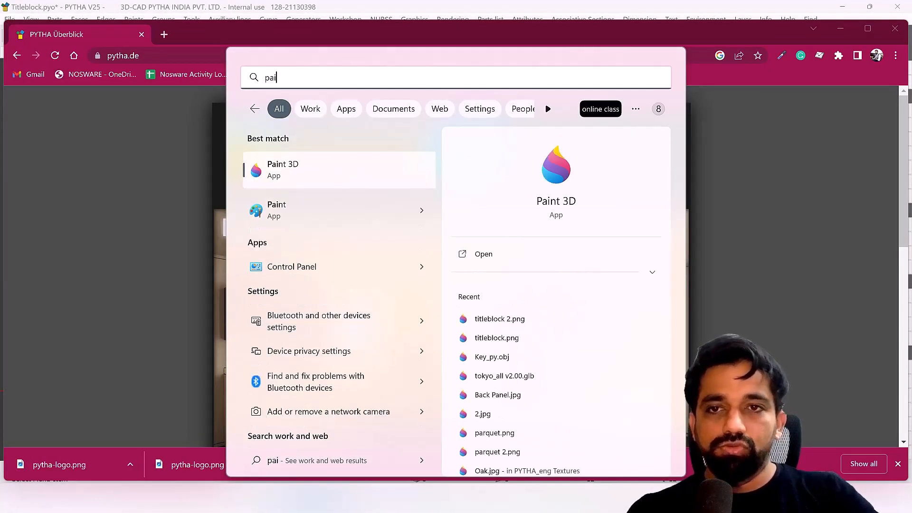
key(Return)
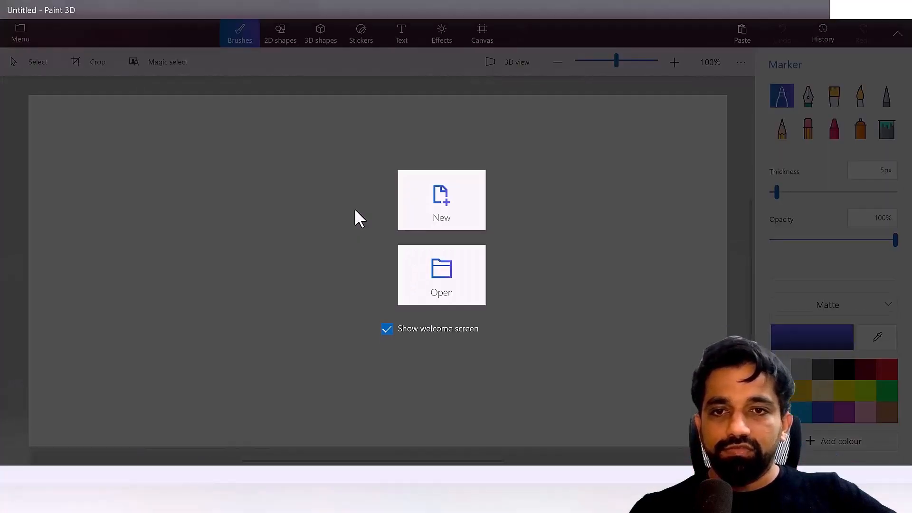
click(371, 190)
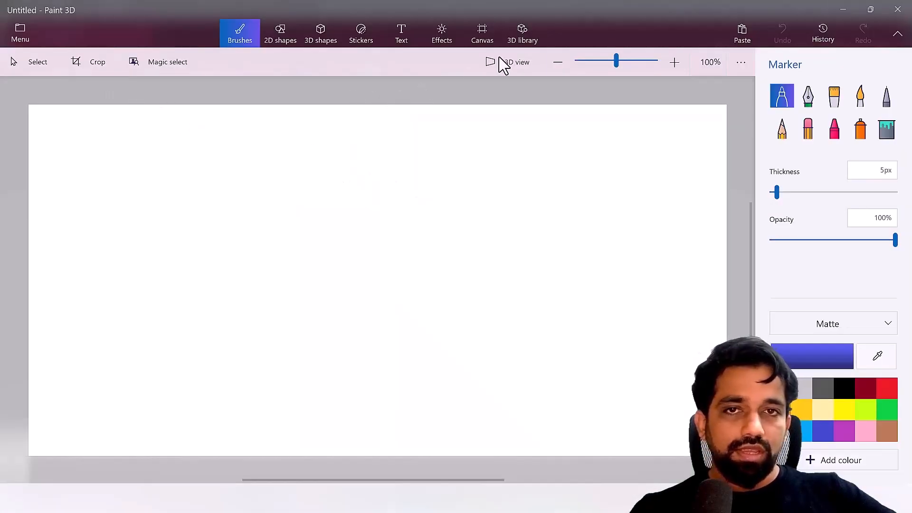
Step: Enable resizing the image with the canvas, then enter a canvas height of 300 px and a width of 900 px
click(483, 33)
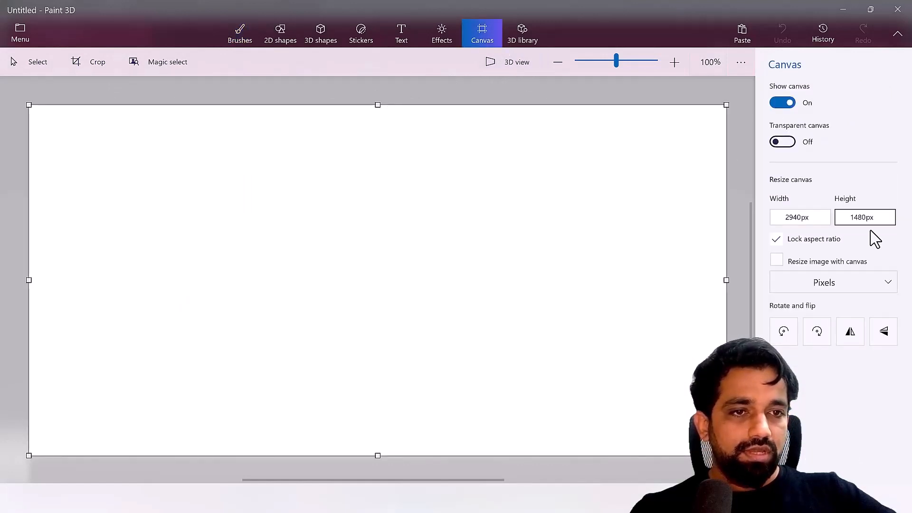
click(863, 258)
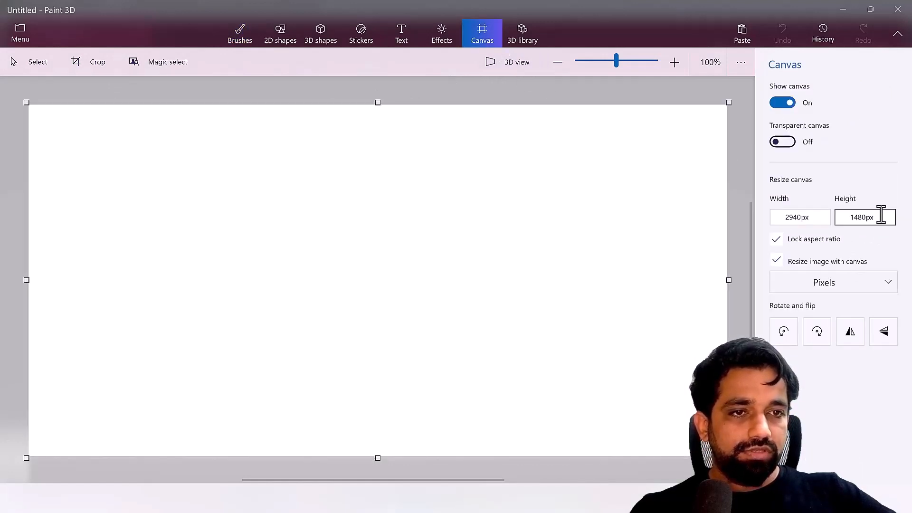
click(882, 216)
text(3)
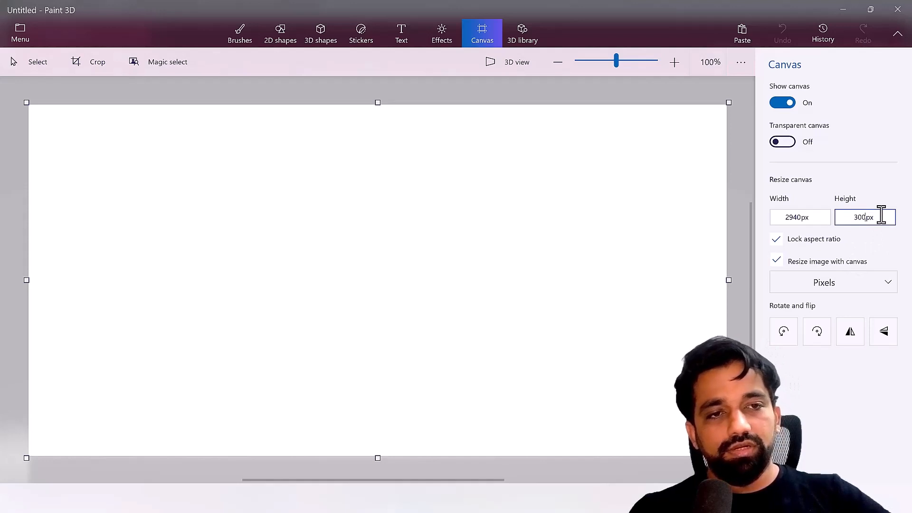
text(00)
click(822, 217)
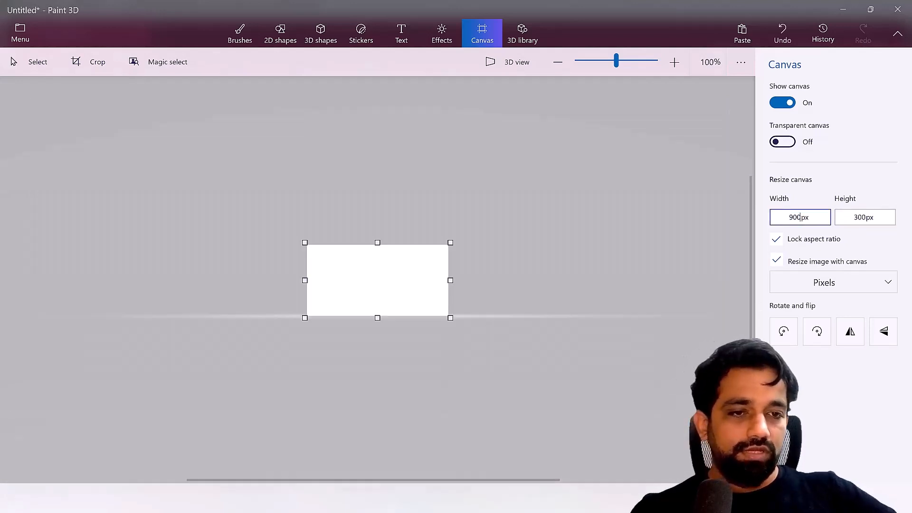
click(656, 326)
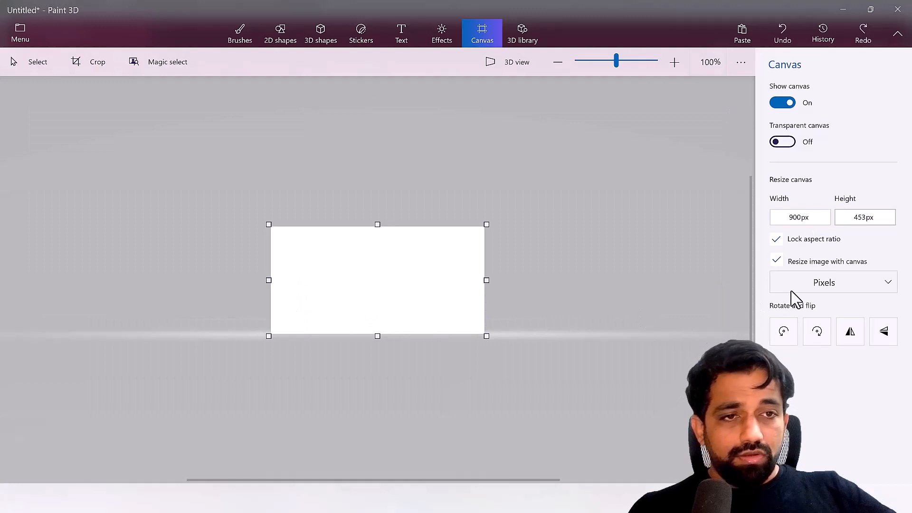
Step: Unlock the canvas aspect ratio and set the height to 300 px
click(779, 242)
click(885, 222)
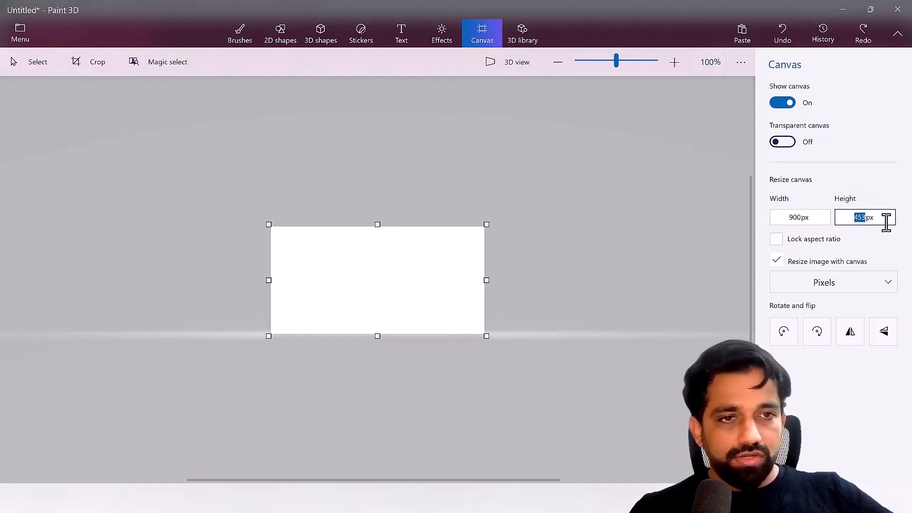
text(300)
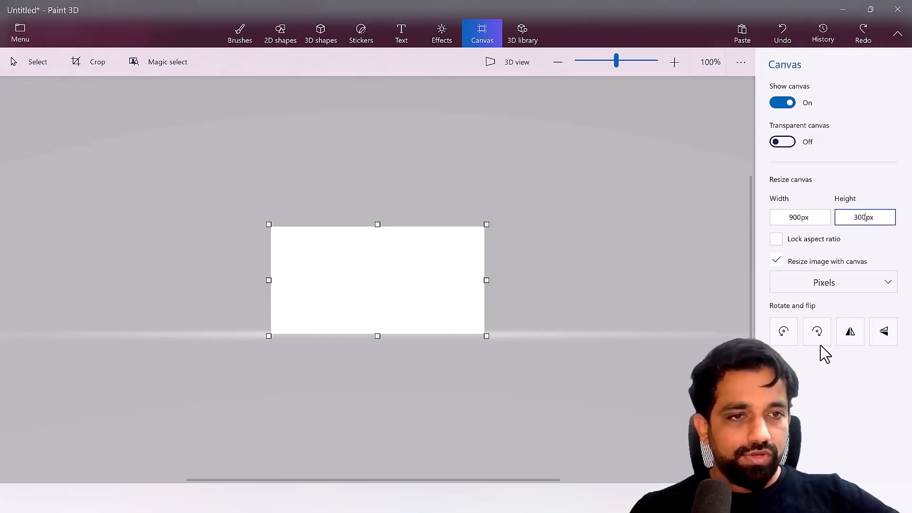
click(840, 415)
scroll(459, 304, up, 2)
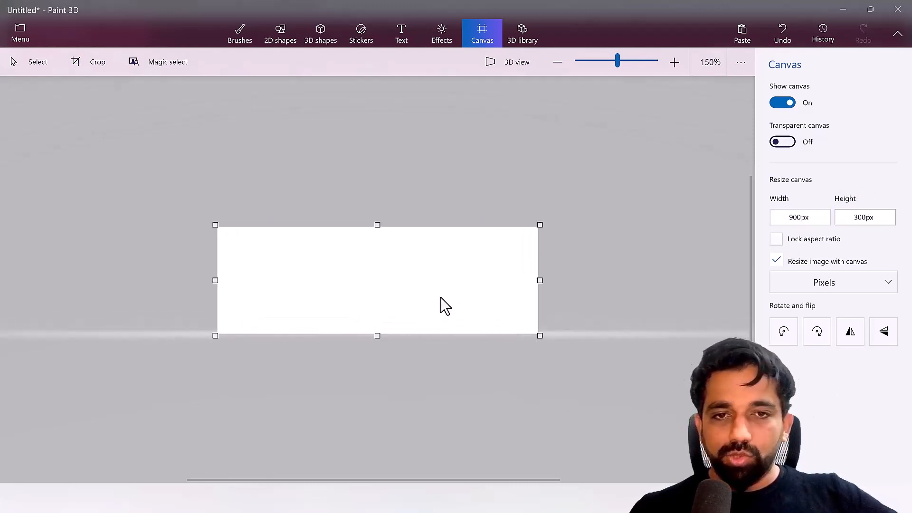
scroll(234, 230, down, 1)
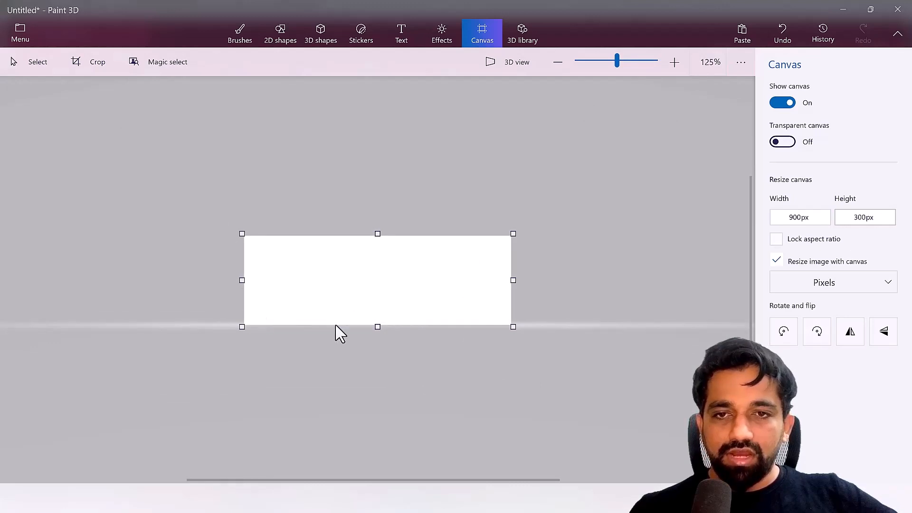
Step: Insert pytha-logo.png from the Pictures folder onto the canvas and deselect it to fix its placement
click(16, 37)
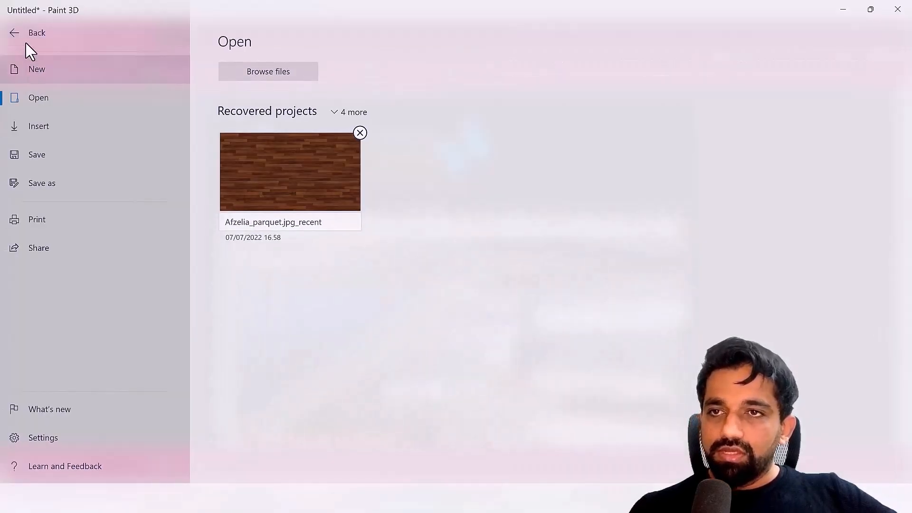
click(38, 136)
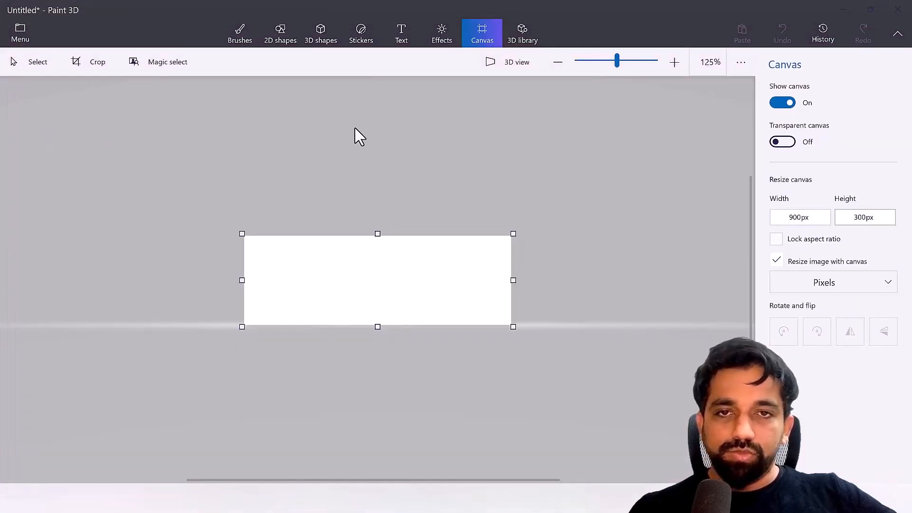
double_click(328, 119)
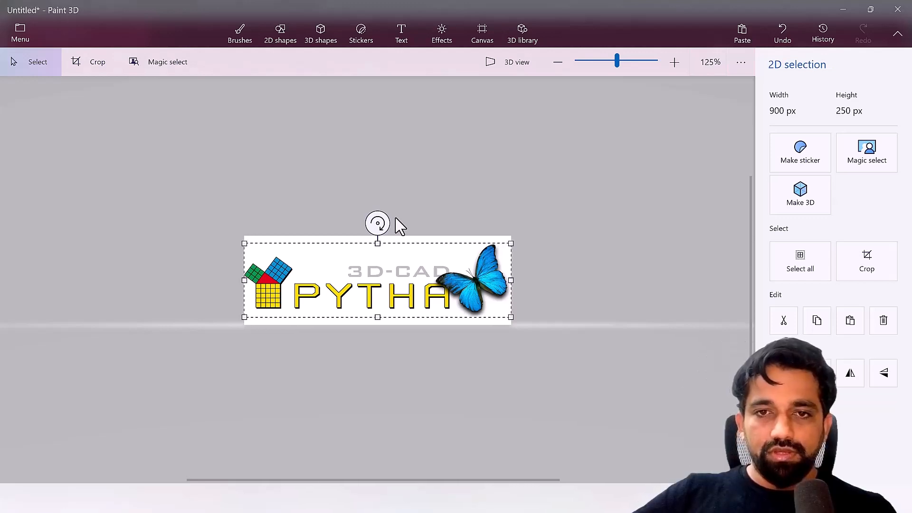
click(560, 215)
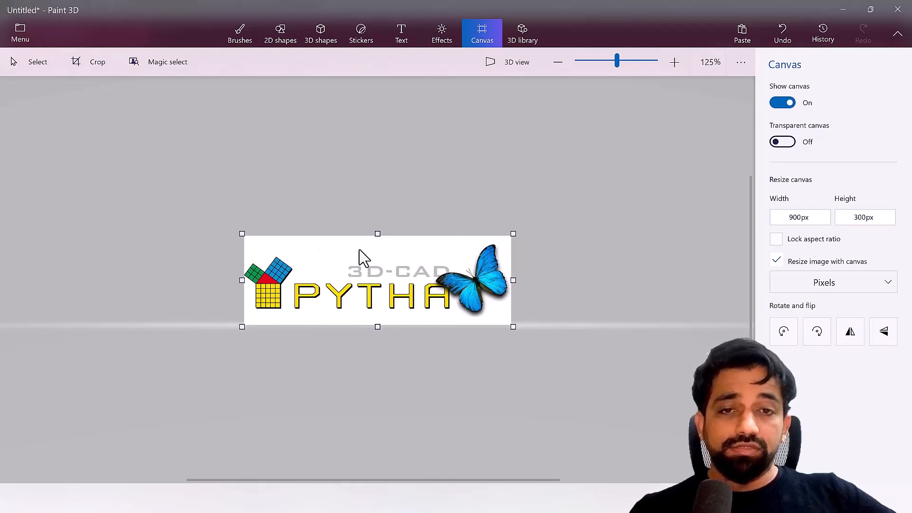
click(563, 263)
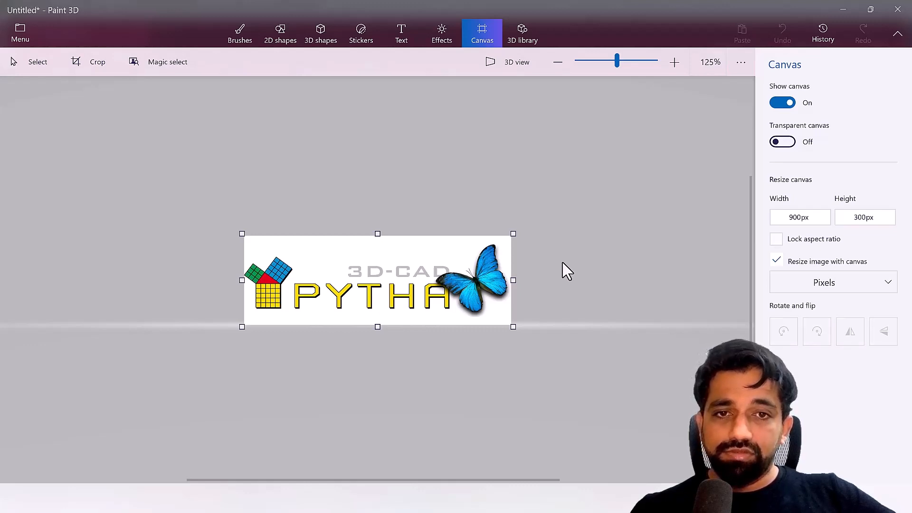
Step: Save the image as a 2D PNG named titleblock_logo in the Pictures folder and close Paint 3D
key(ctrl+s)
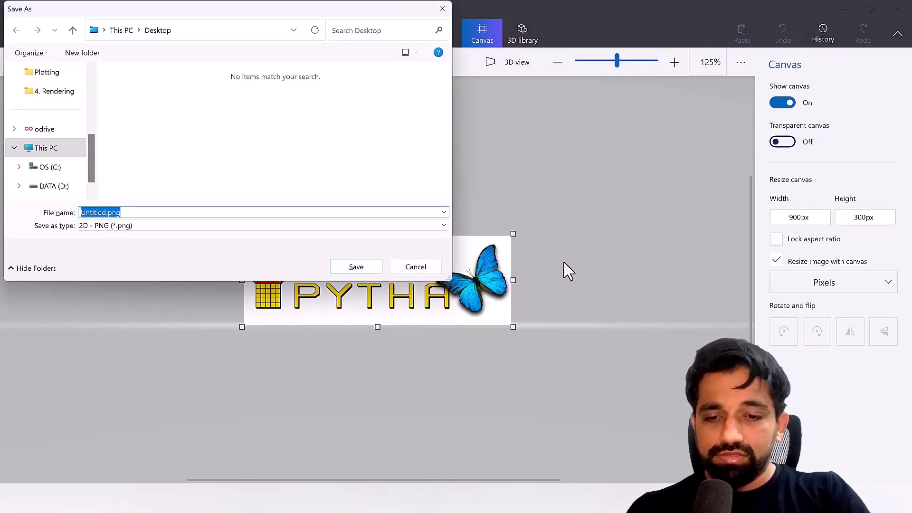
text(titleblock)
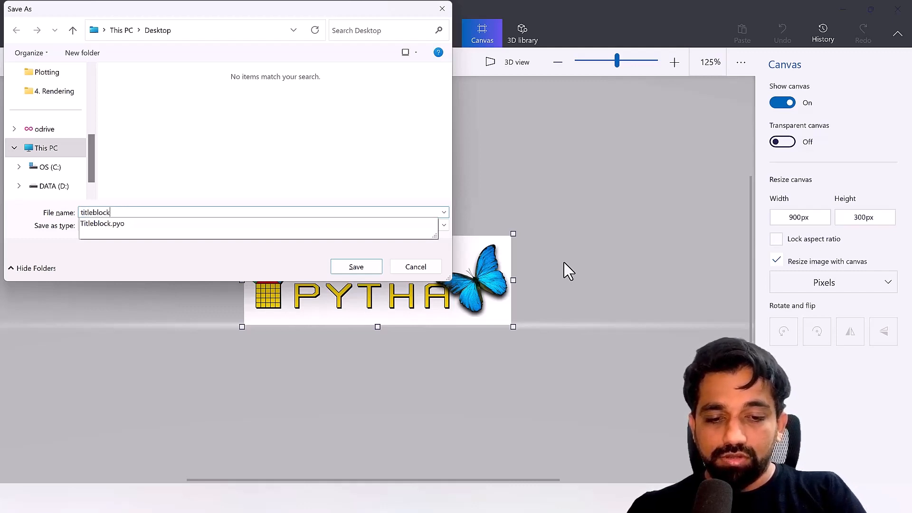
text(_logo)
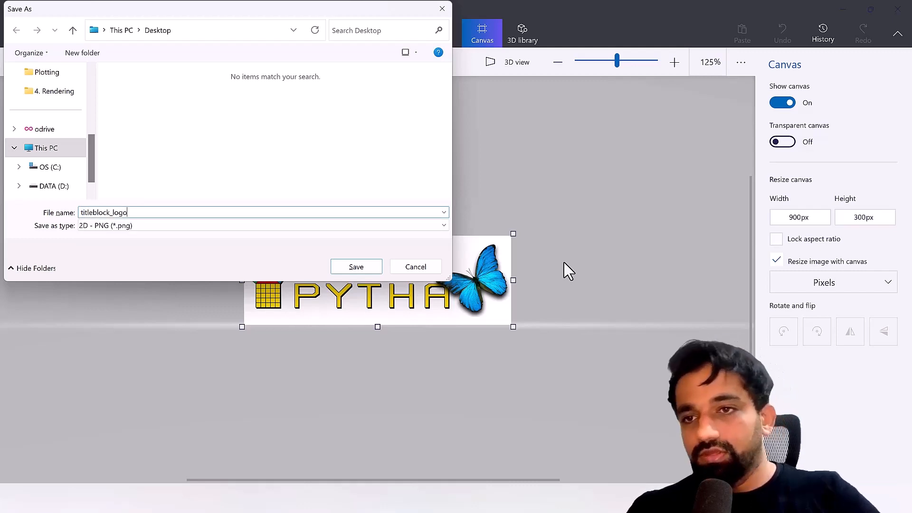
scroll(38, 166, up, 3)
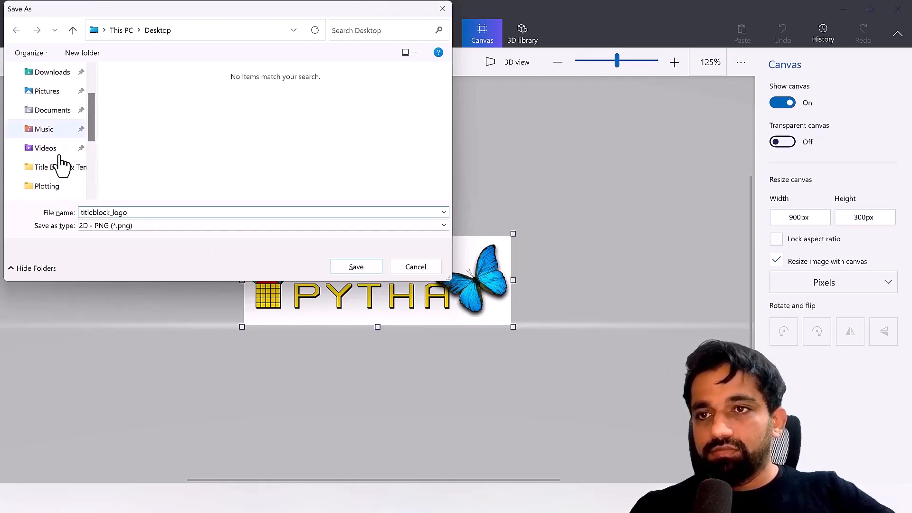
scroll(47, 150, up, 2)
click(47, 148)
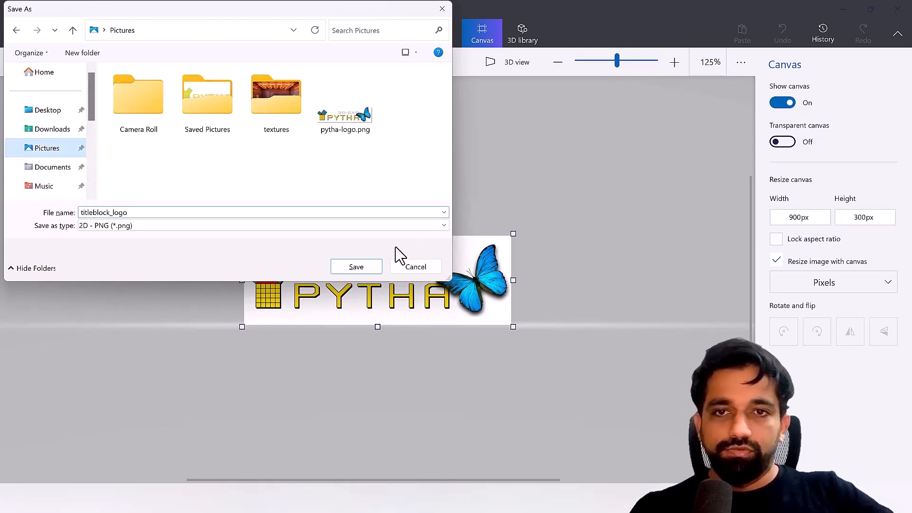
click(362, 266)
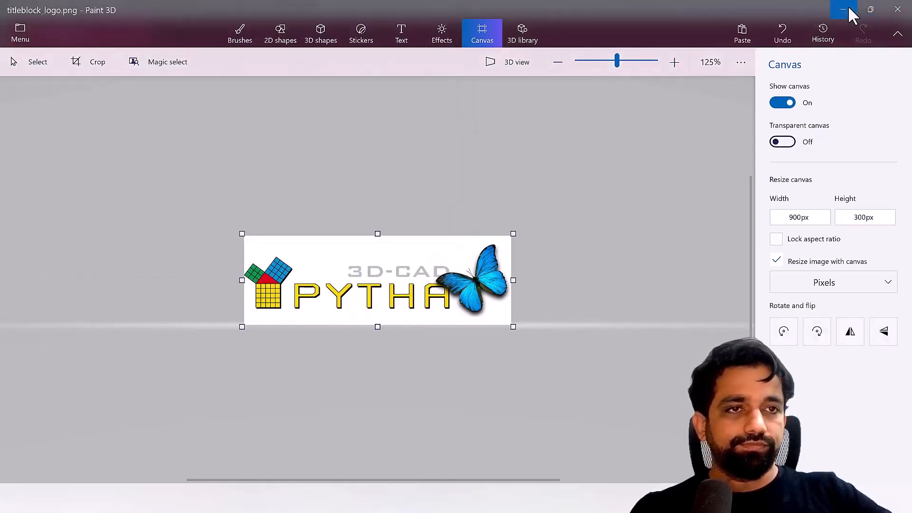
click(897, 10)
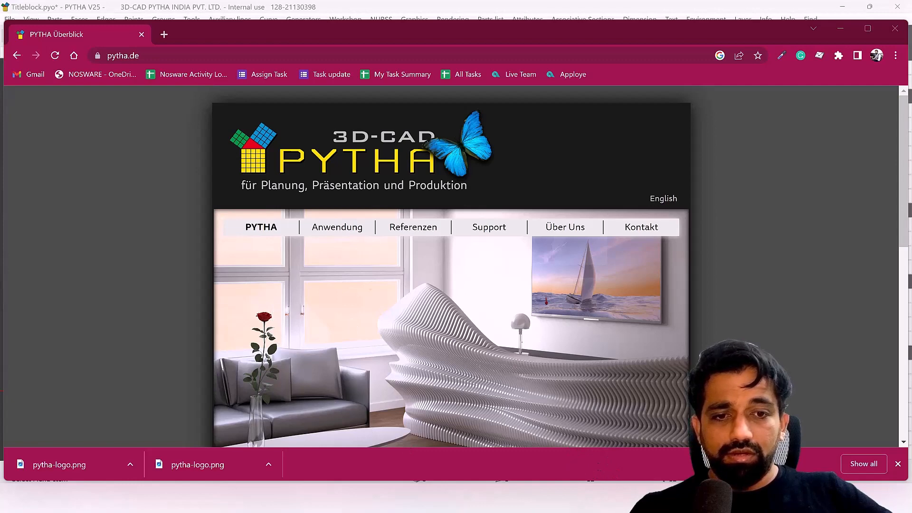
Step: Switch to PYTHA and create a new material file named titleblock on the Desktop
key(alt+Tab)
scroll(425, 313, down, 2)
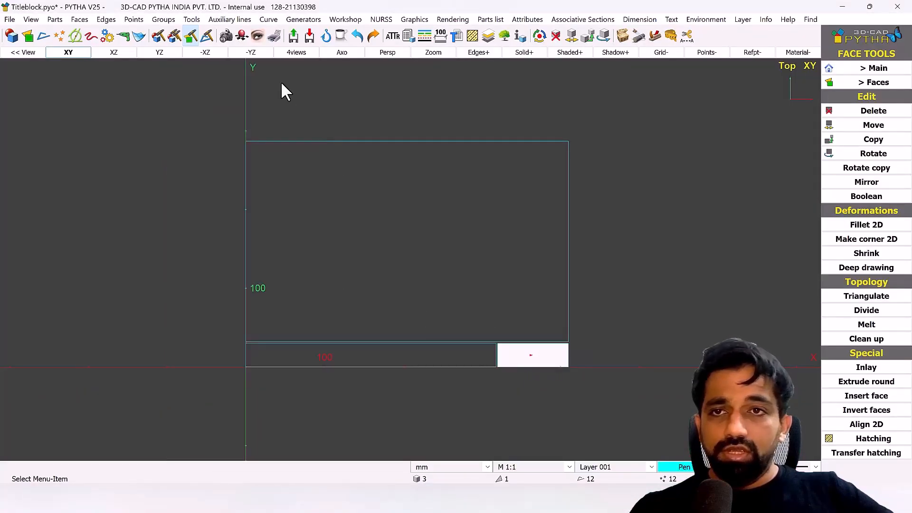
click(243, 36)
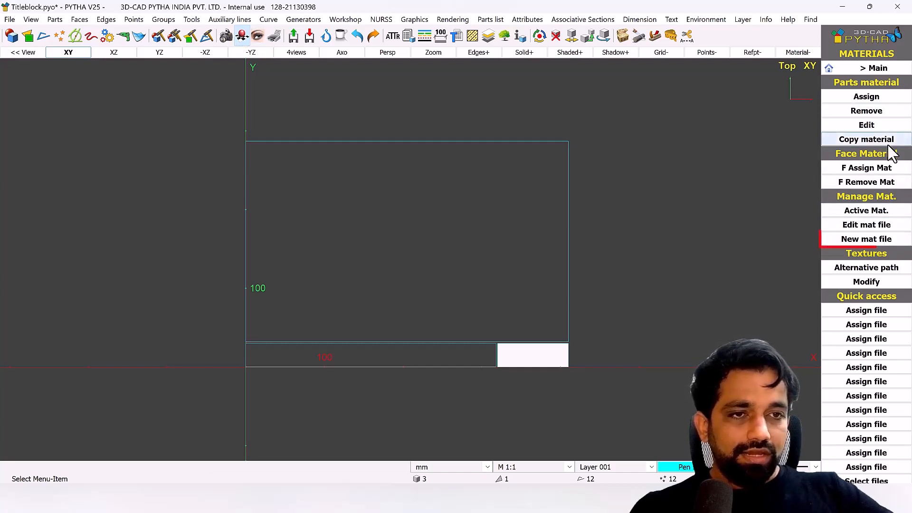
click(886, 239)
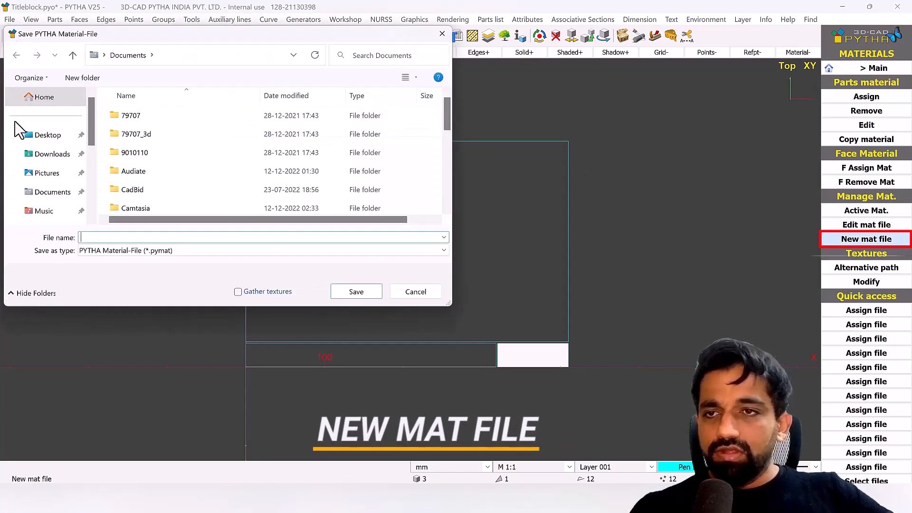
click(45, 137)
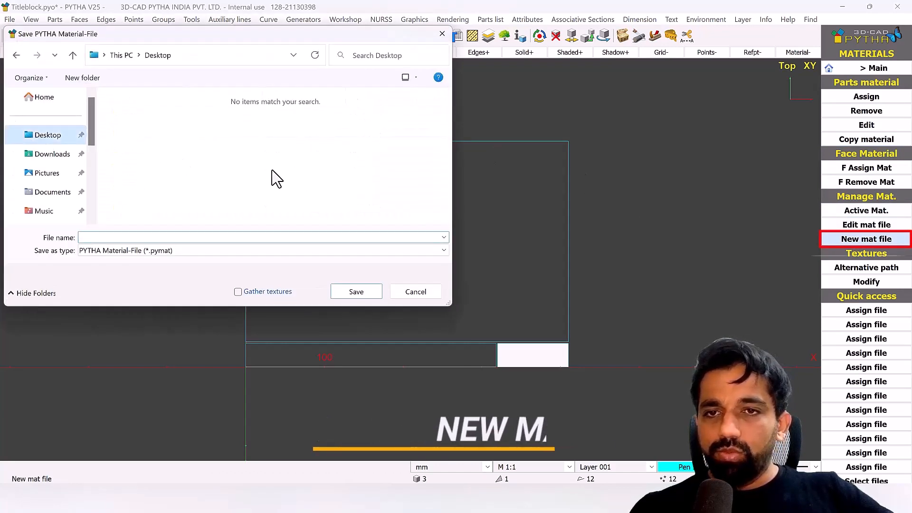
click(178, 238)
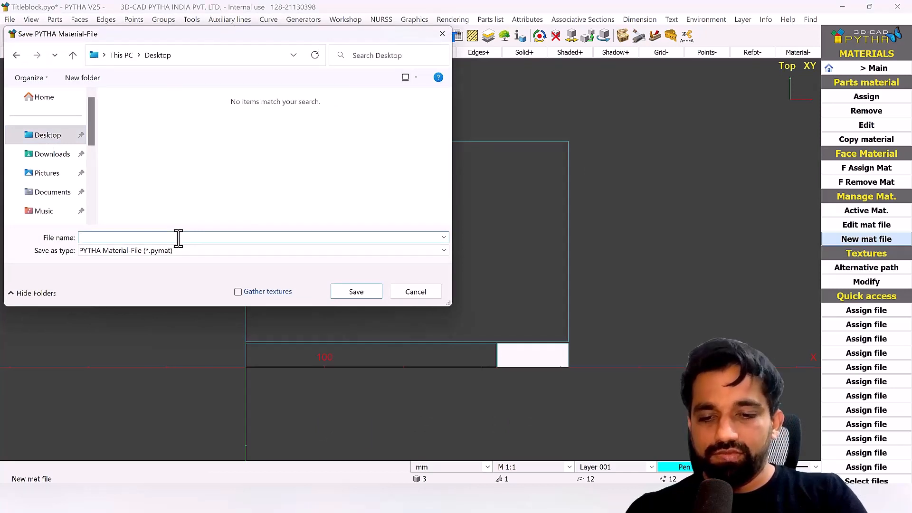
text(titleblock)
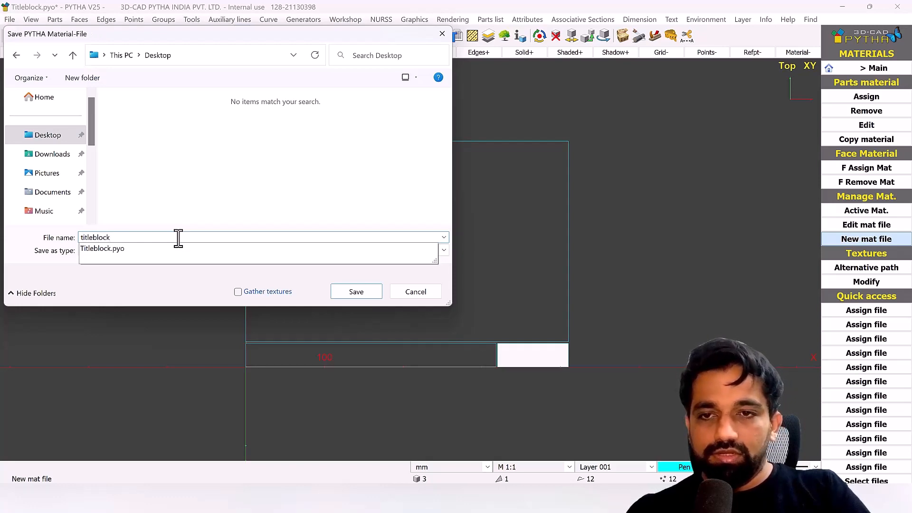
key(Return)
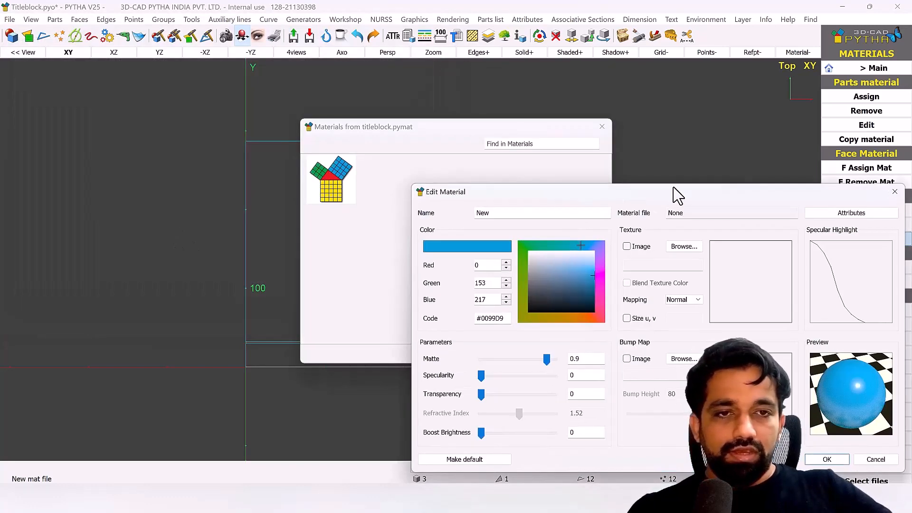
Step: Give the new material the texture image titleblock_logo.png from Pictures, name it Company Logo, and close the material file
drag(678, 195, 555, 102)
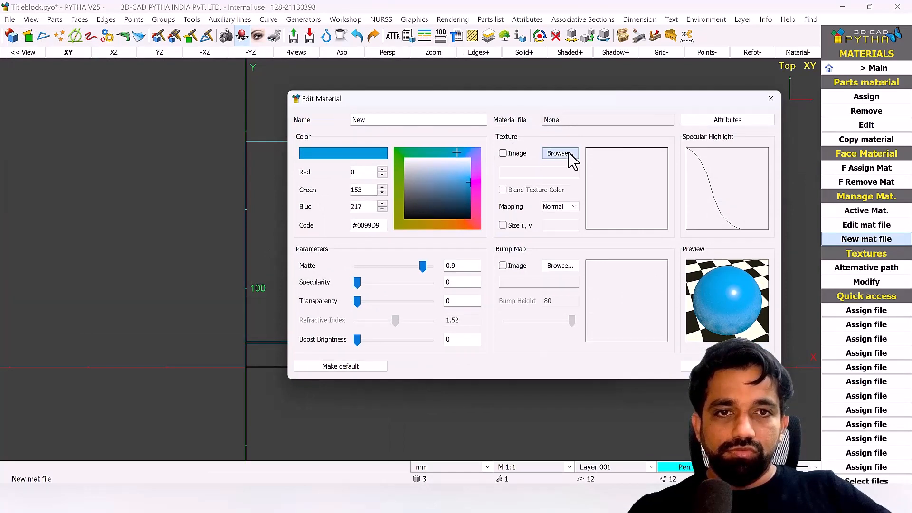
click(569, 153)
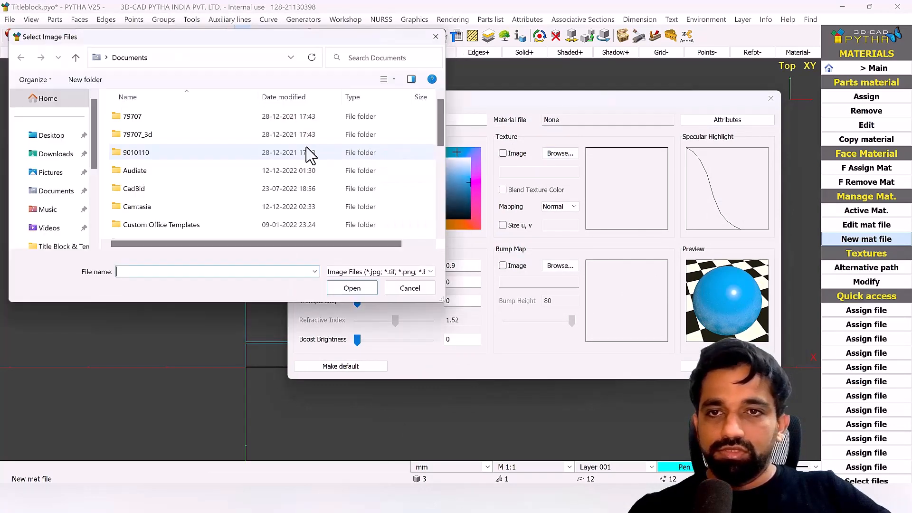
click(43, 174)
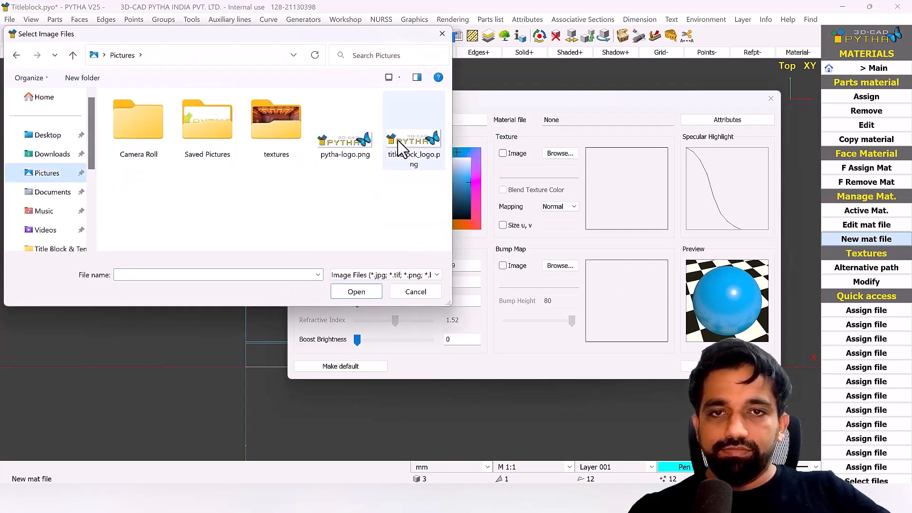
double_click(409, 143)
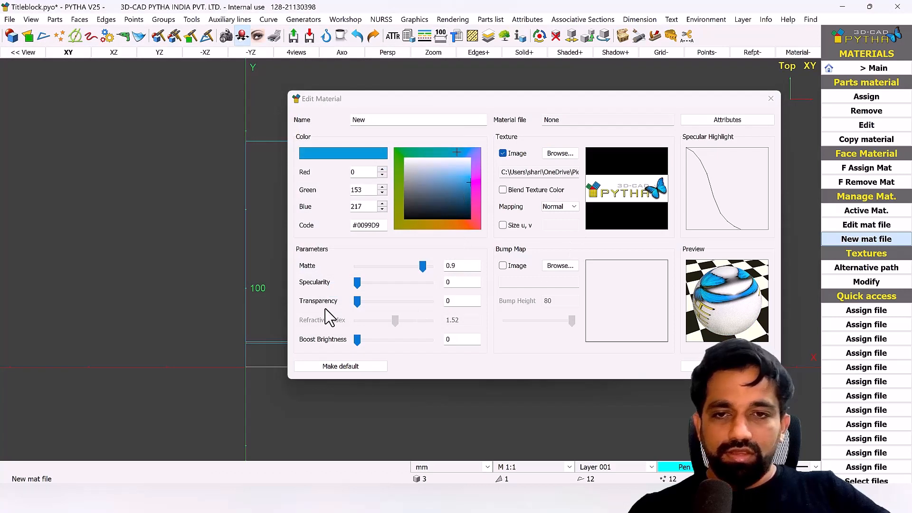
click(382, 121)
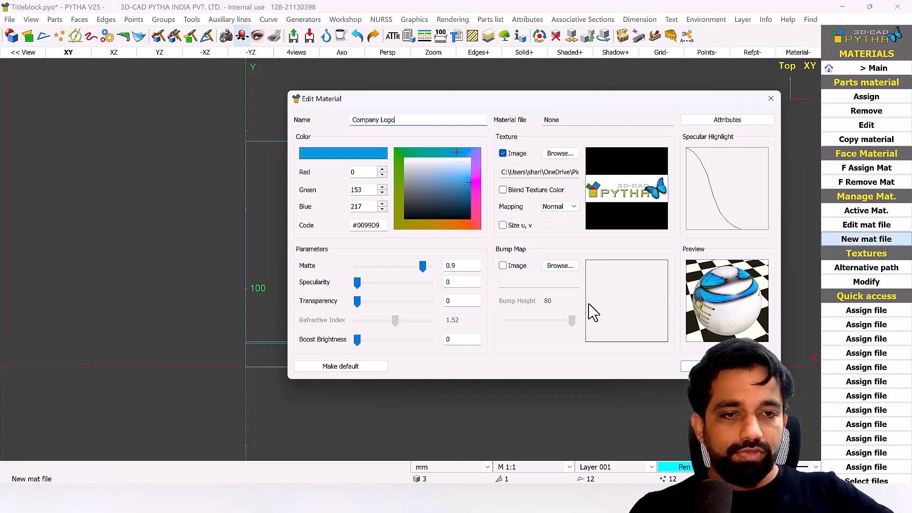
click(728, 366)
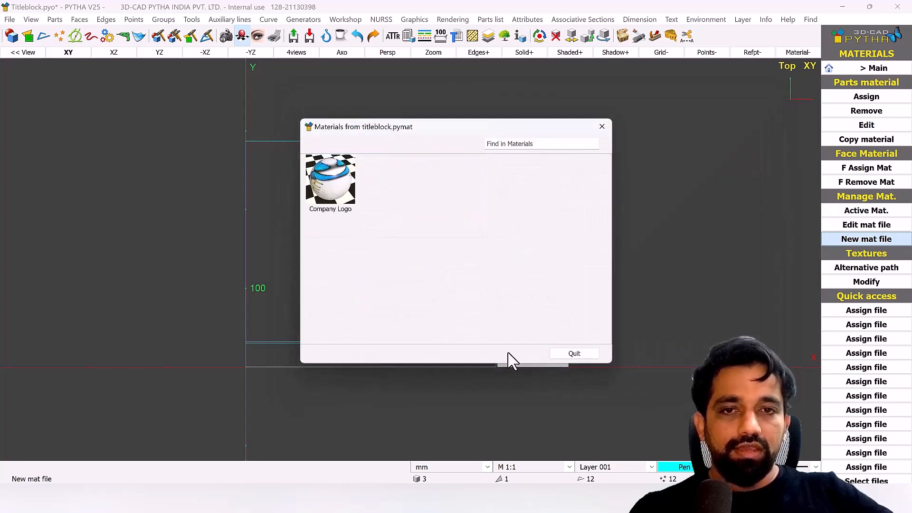
click(574, 354)
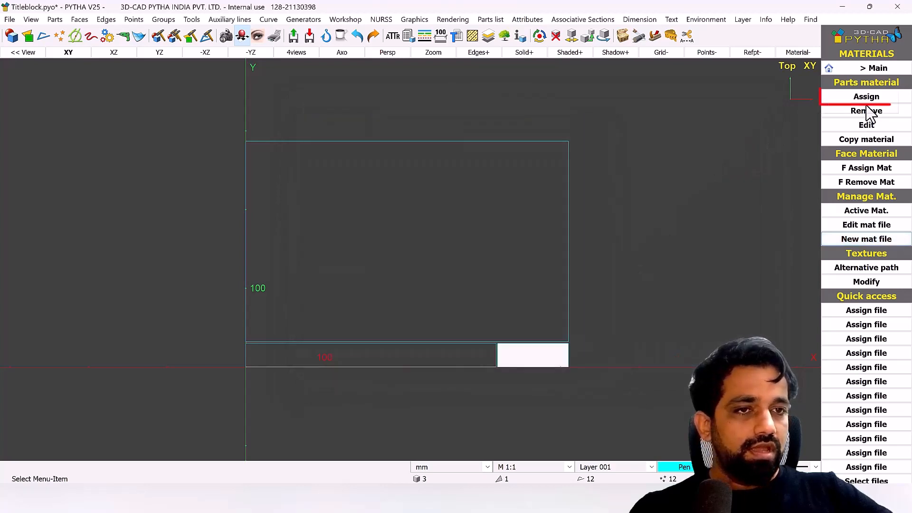
Step: Start assigning a material to the white corner field and load titleblock.pymat from the Desktop as the material source
click(868, 98)
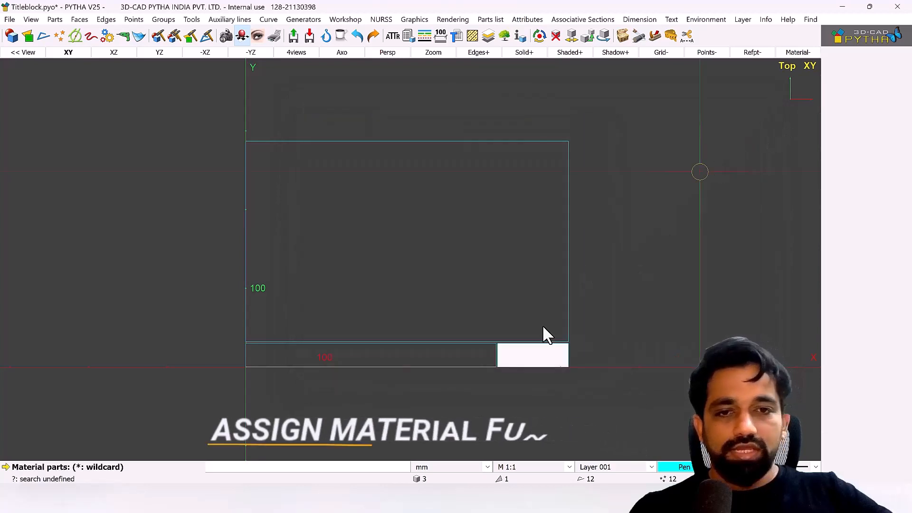
scroll(552, 388, up, 3)
click(535, 353)
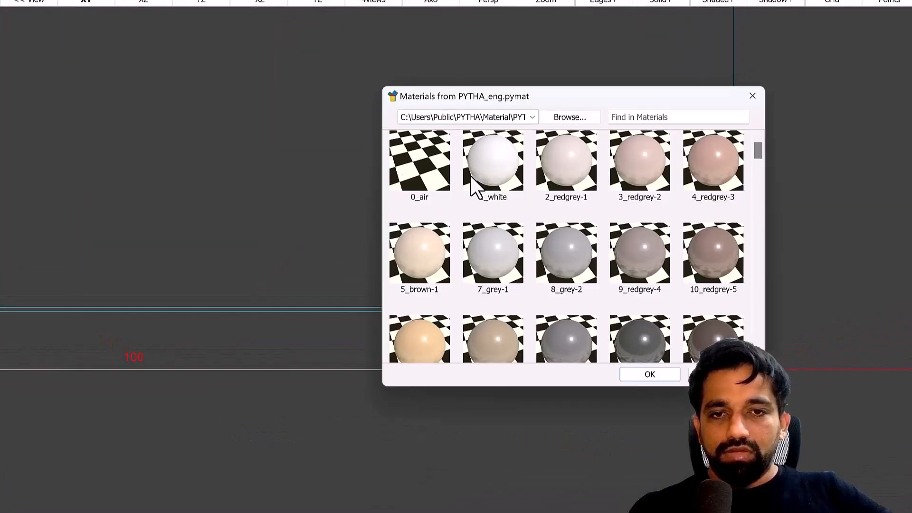
click(533, 117)
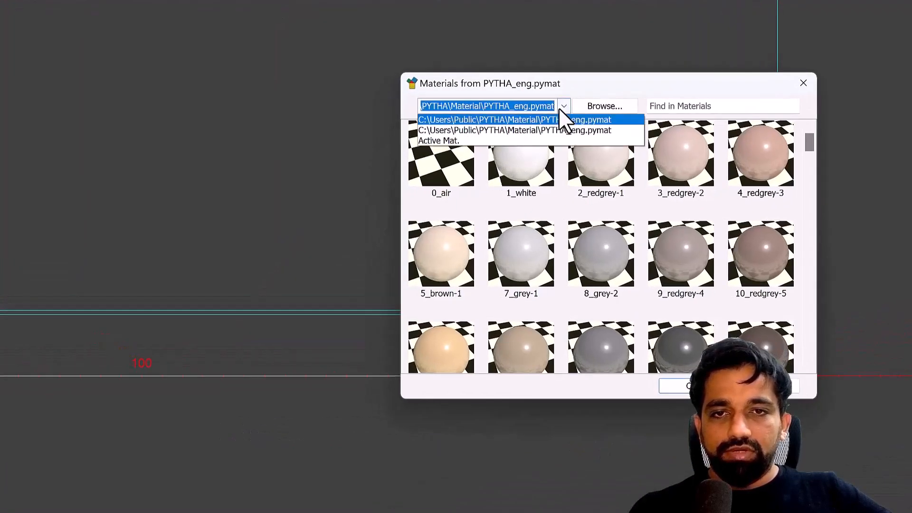
click(598, 117)
click(599, 106)
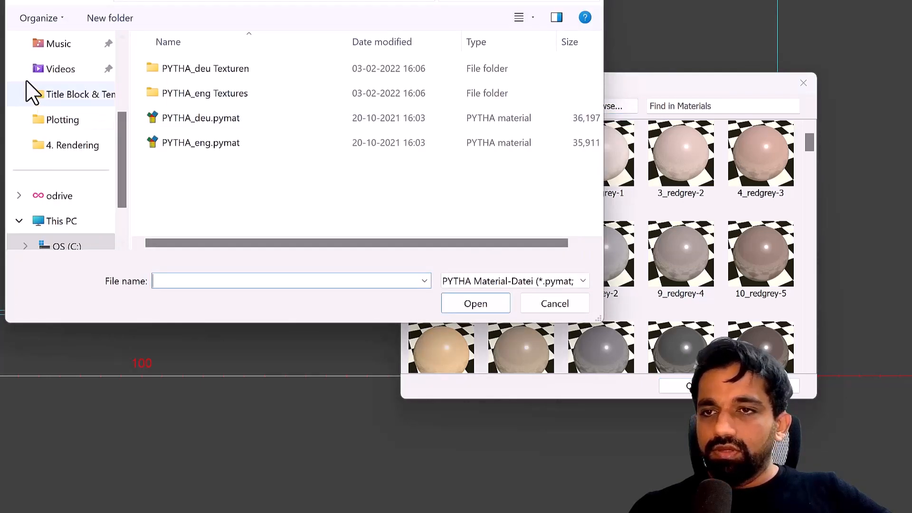
scroll(65, 139, up, 3)
click(64, 97)
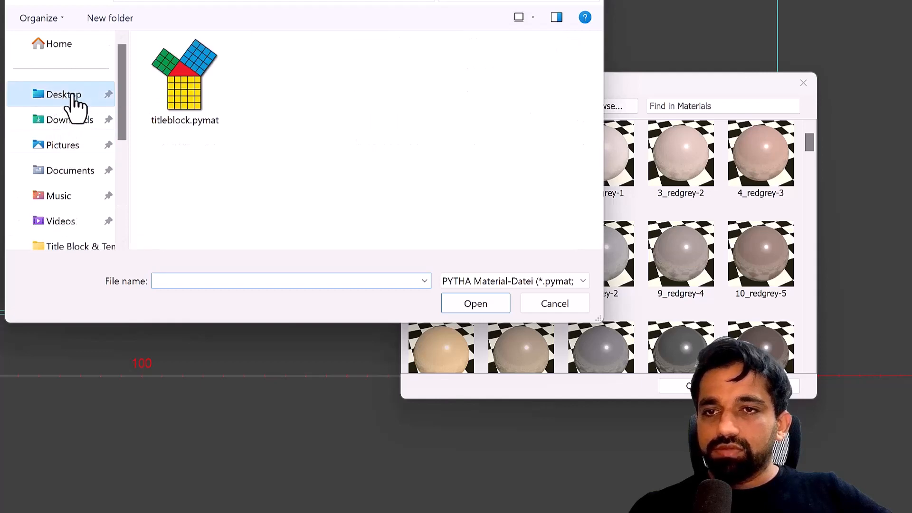
double_click(213, 93)
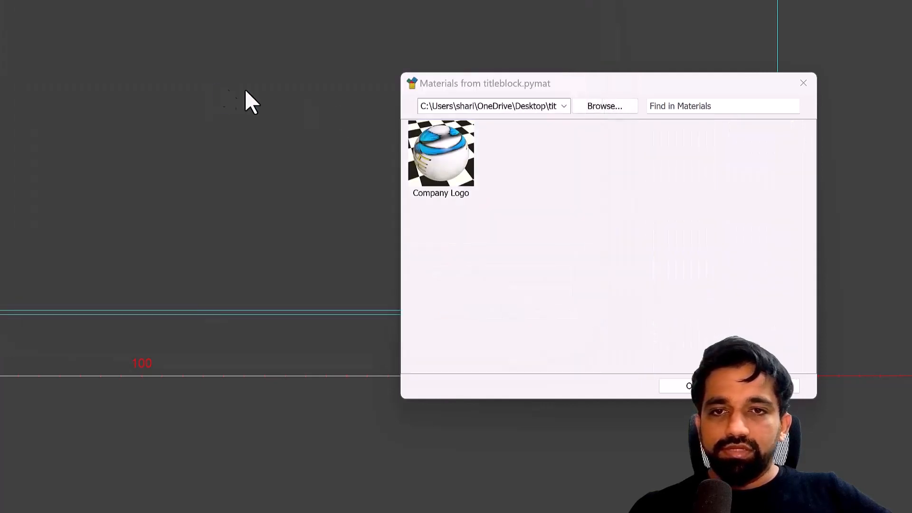
Step: Assign the Company Logo material to the corner field
click(439, 172)
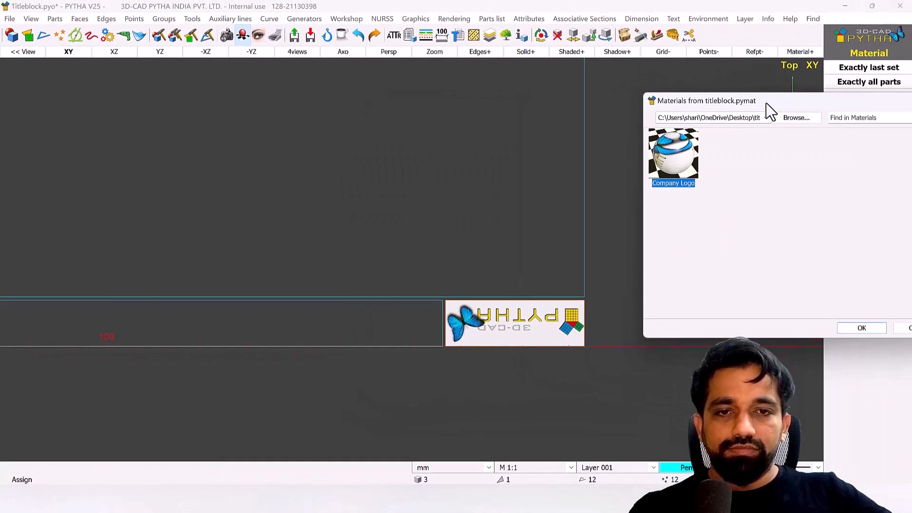
drag(767, 103, 626, 54)
click(724, 280)
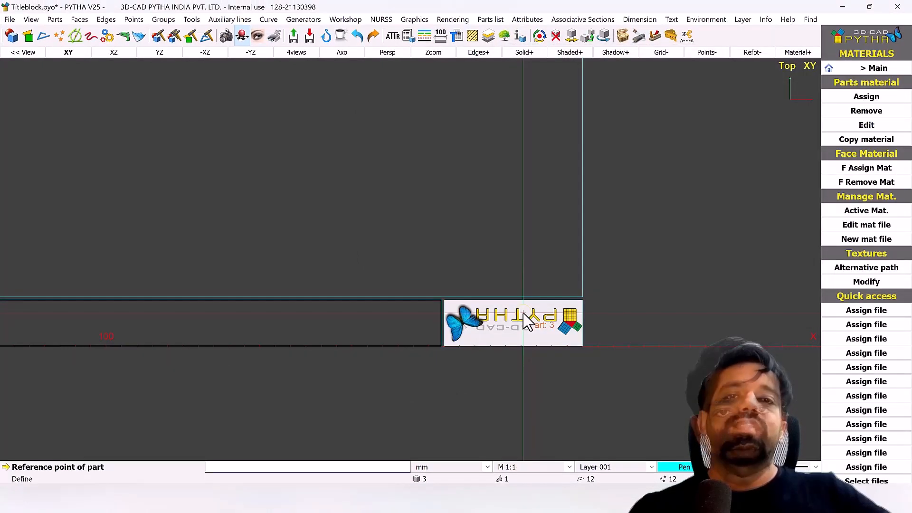
Step: Set automatic reference points on the corner field that carries the logo
click(528, 20)
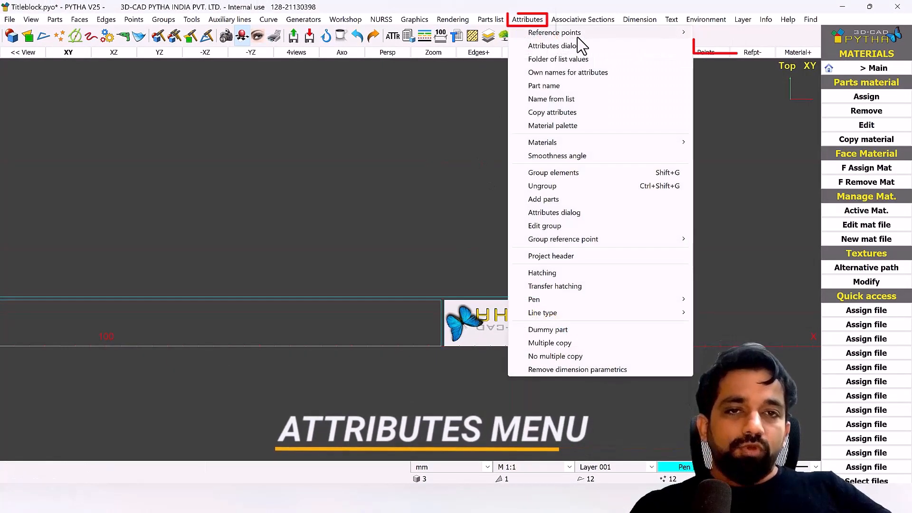
mouse_move(652, 41)
click(713, 45)
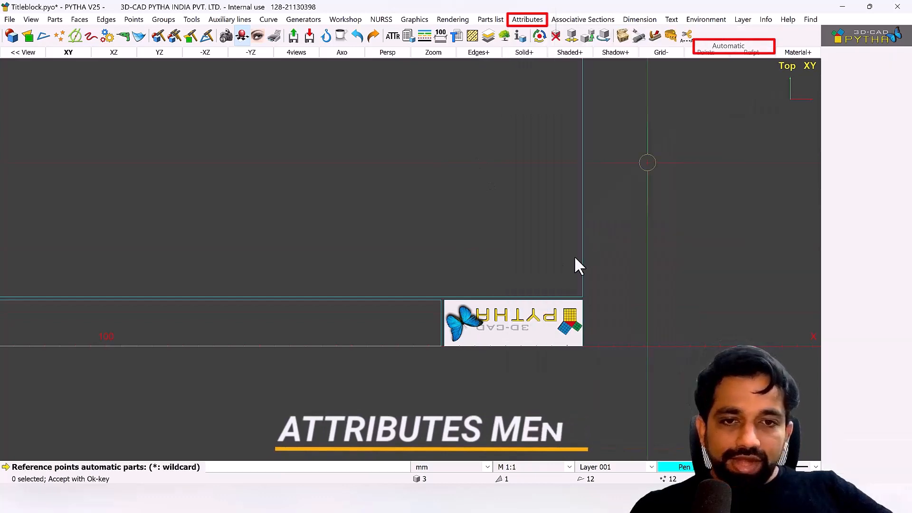
click(523, 326)
right_click(693, 221)
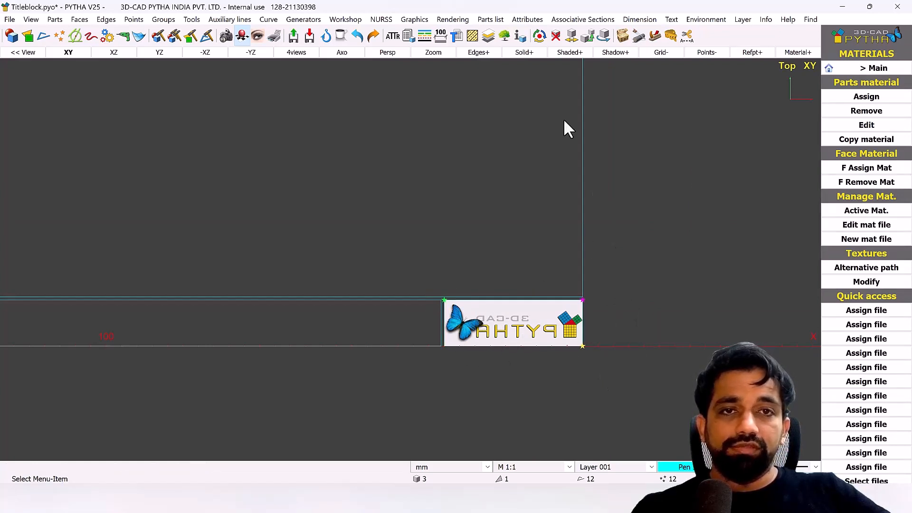
Step: Mirror the corner field's reference points so the PYTHA logo reads upright from left to right
click(532, 20)
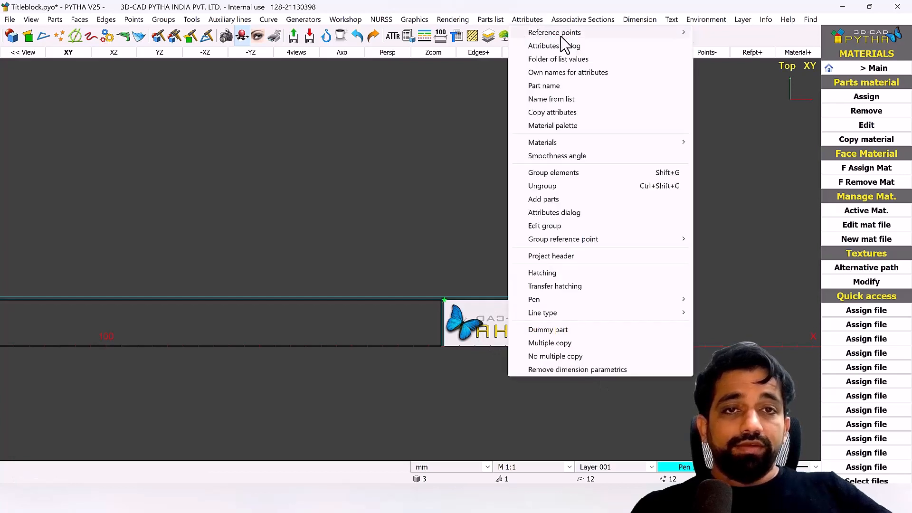
mouse_move(674, 34)
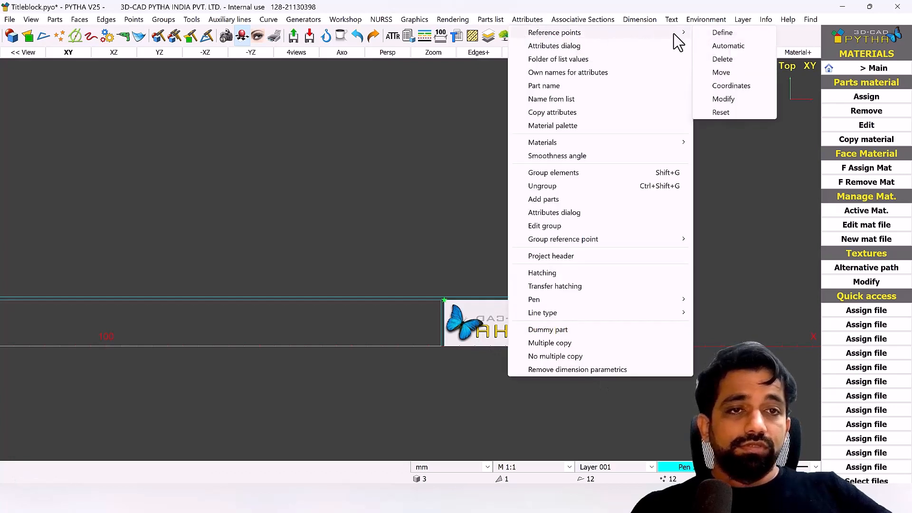
click(723, 98)
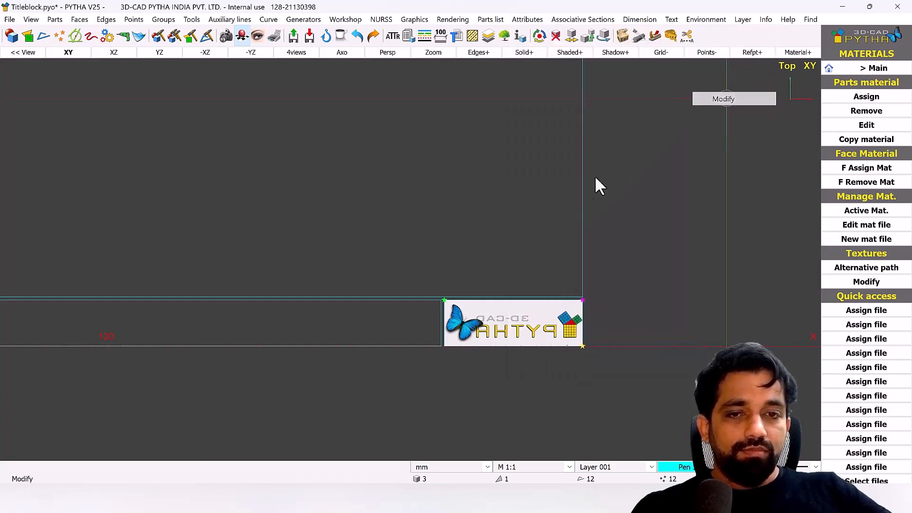
click(589, 323)
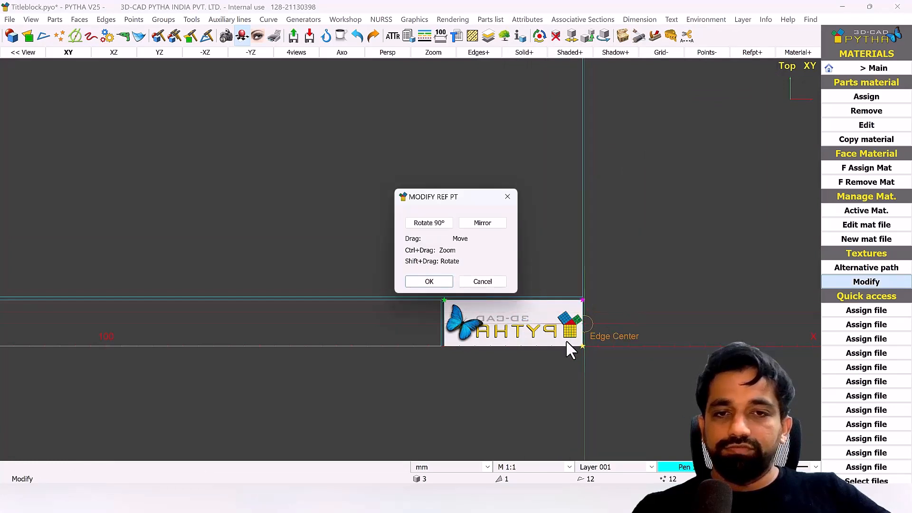
drag(437, 194, 409, 189)
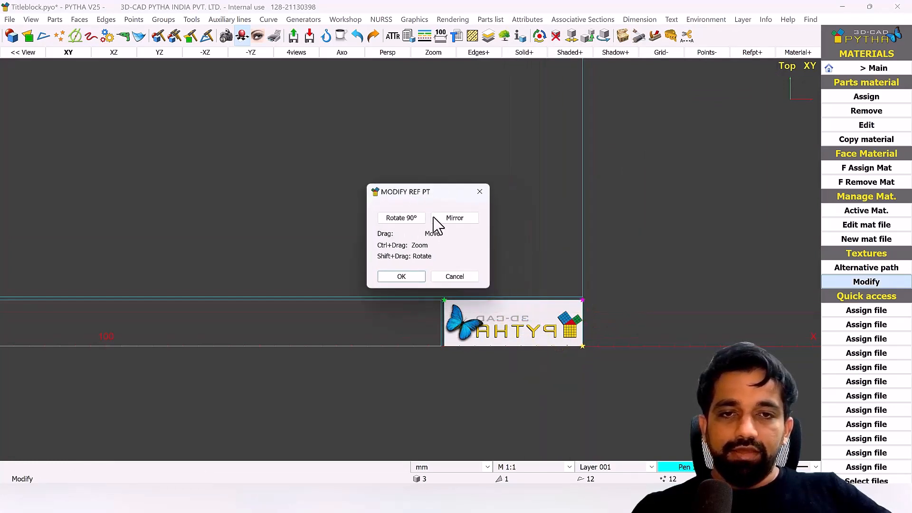
click(436, 219)
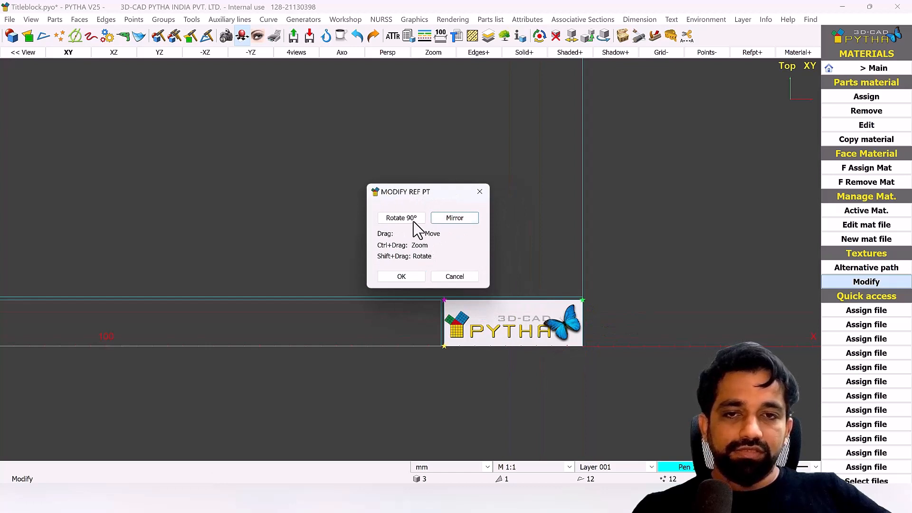
click(414, 219)
click(411, 220)
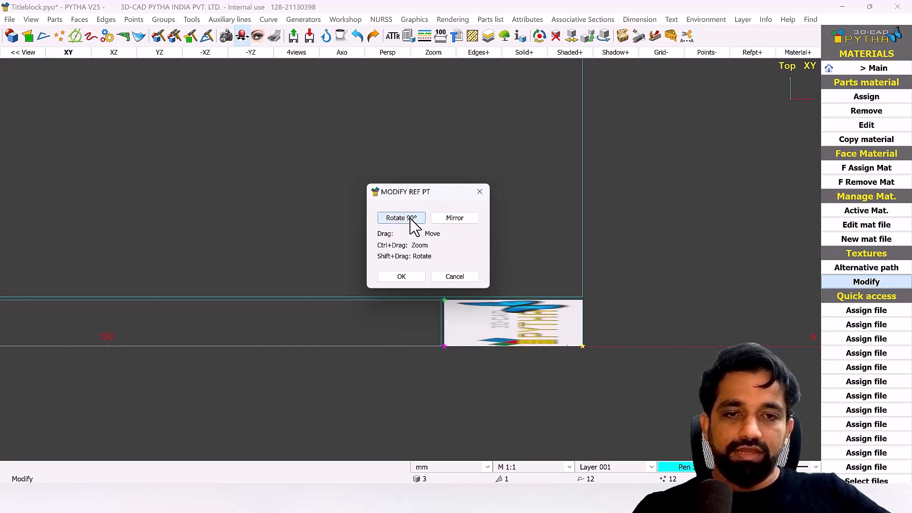
click(411, 219)
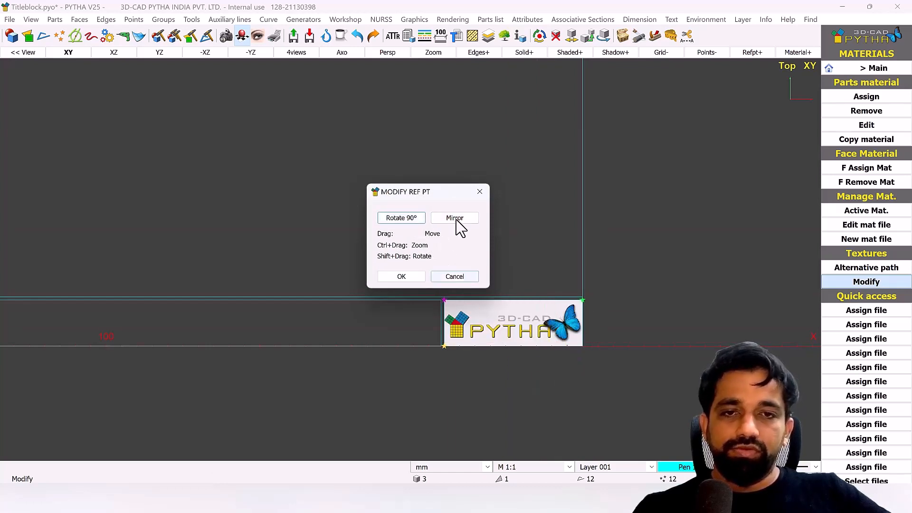
click(410, 278)
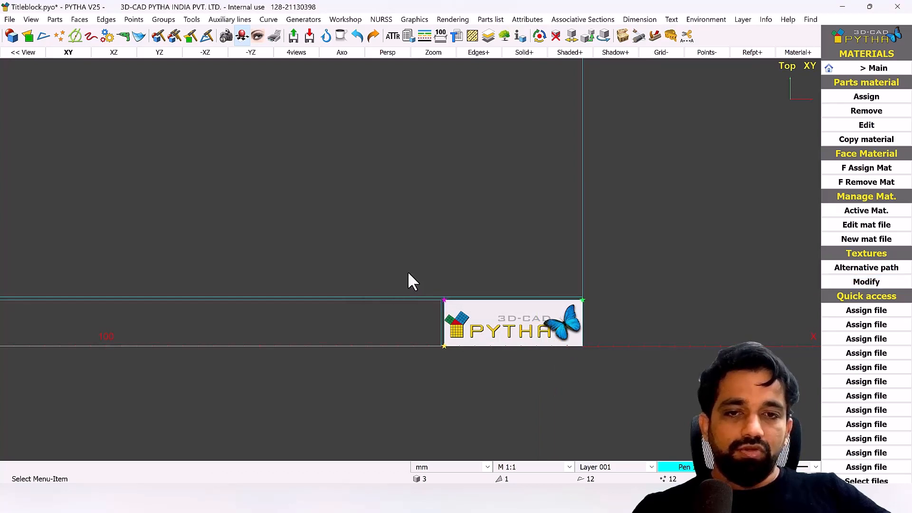
Step: Open the lower strip rectangle beside the logo for editing and divide its length into 3 segments
middle_drag(431, 285, 495, 187)
scroll(585, 209, up, 3)
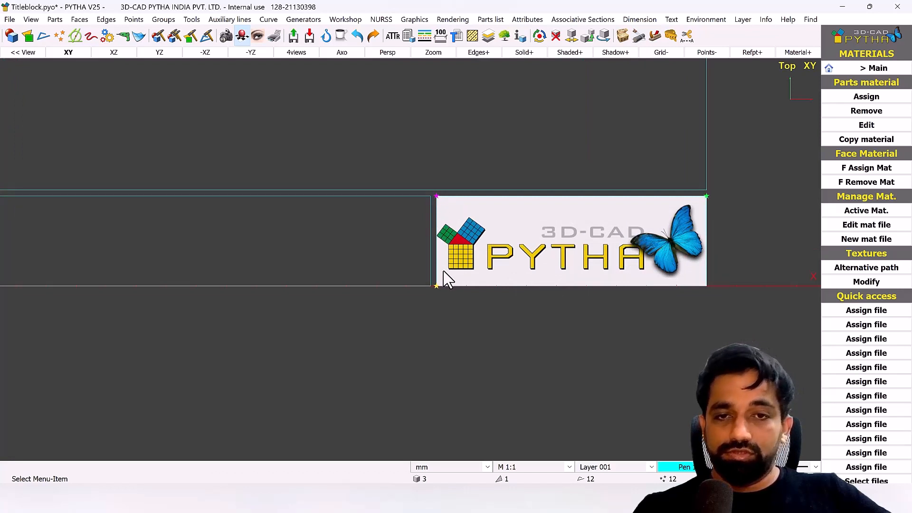
scroll(400, 298, down, 3)
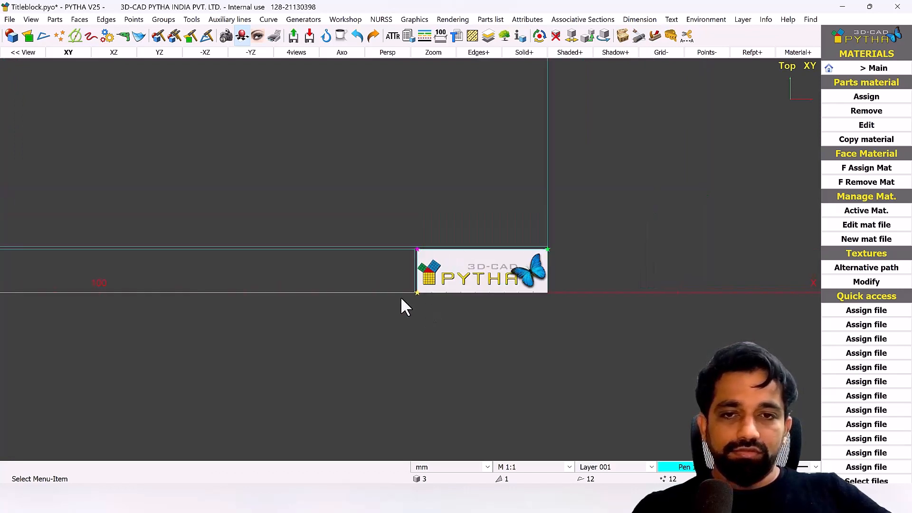
scroll(401, 297, down, 2)
middle_drag(346, 278, 548, 239)
scroll(558, 238, up, 2)
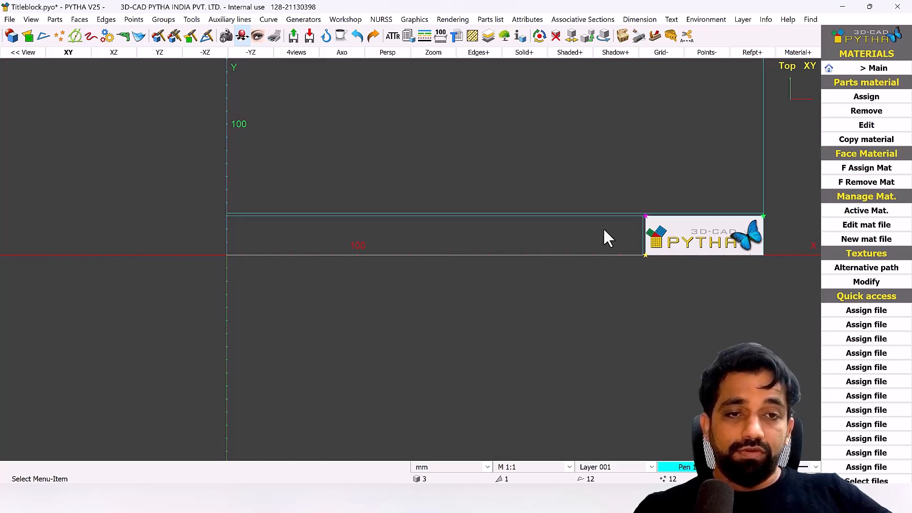
middle_drag(608, 236, 602, 275)
scroll(552, 278, up, 2)
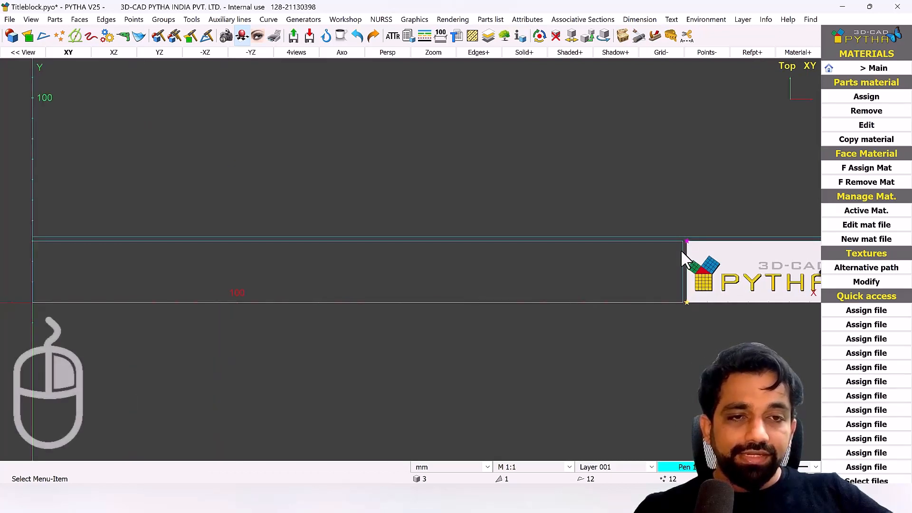
right_click(683, 252)
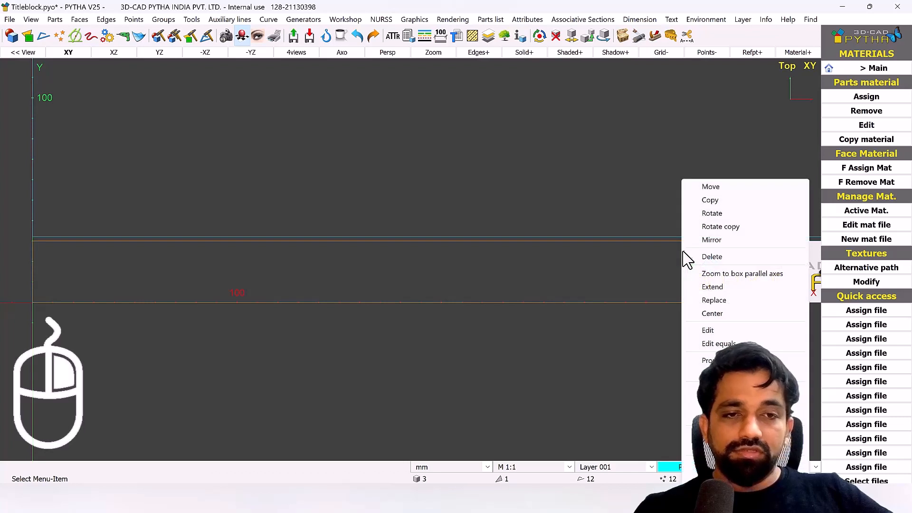
click(732, 331)
drag(177, 134, 332, 102)
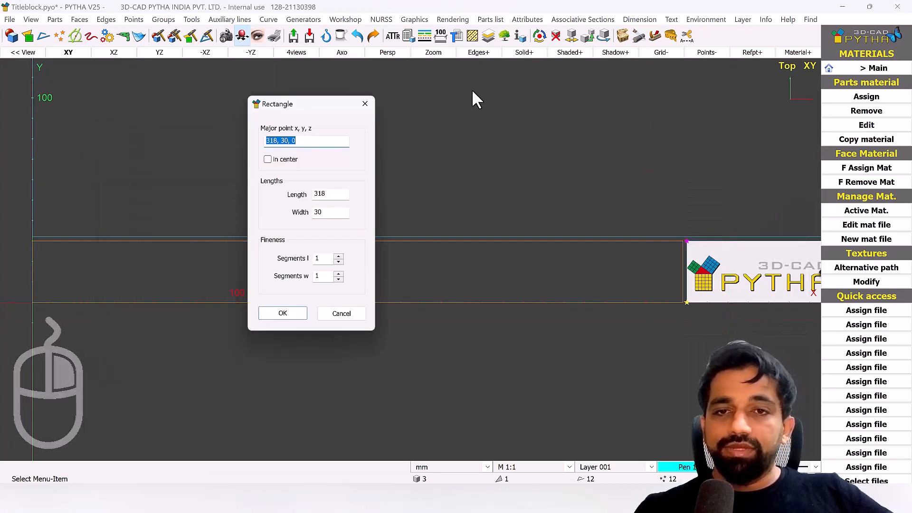
drag(473, 90, 780, 99)
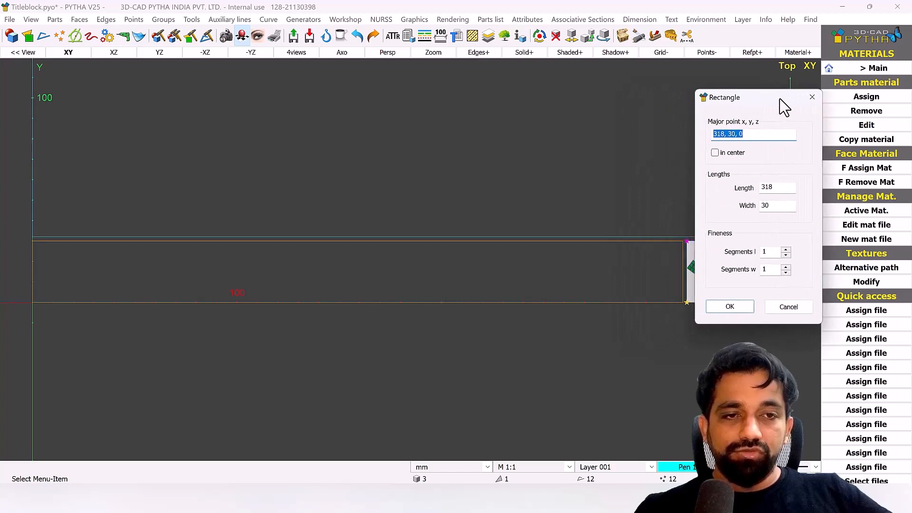
click(786, 250)
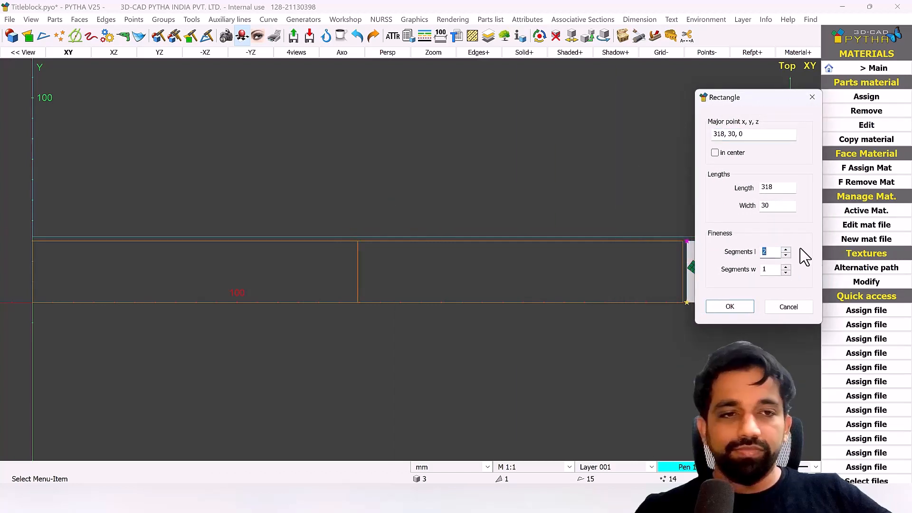
click(787, 250)
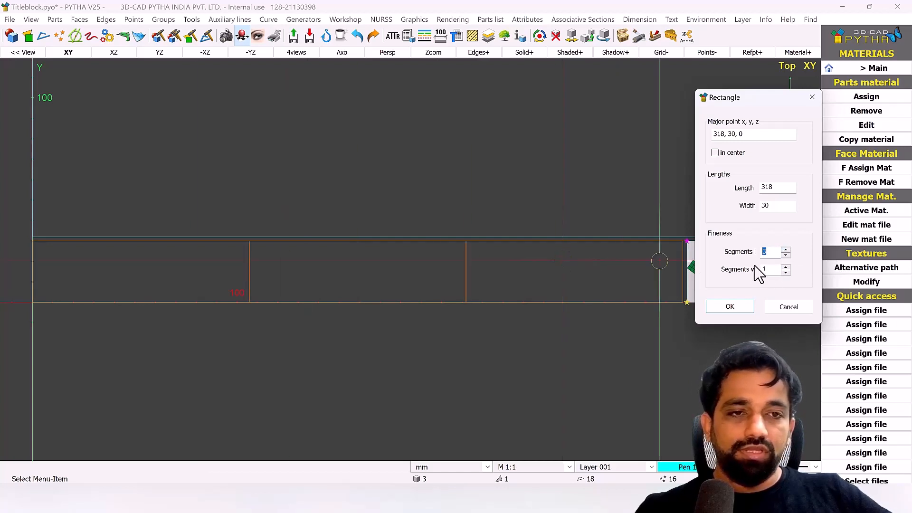
Step: Divide the lower strip's width into 4 segments and apply the rectangle changes
click(786, 267)
click(786, 267)
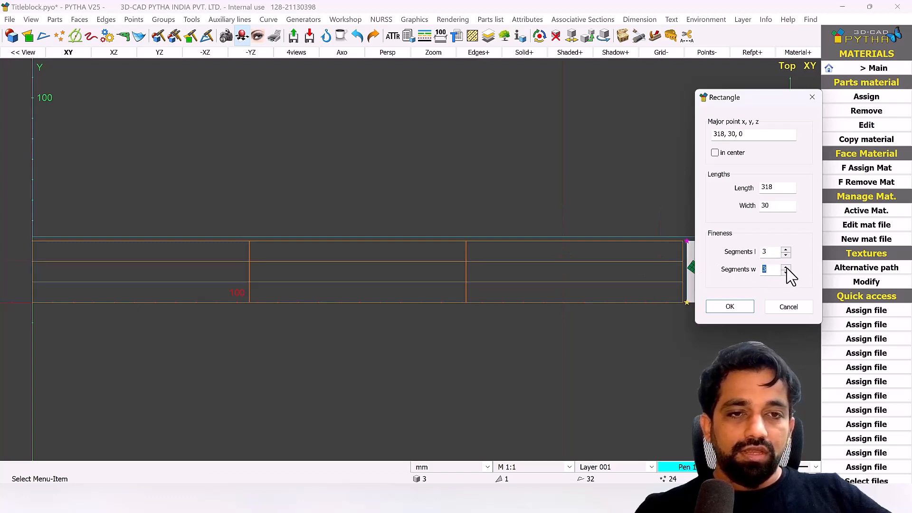
click(786, 267)
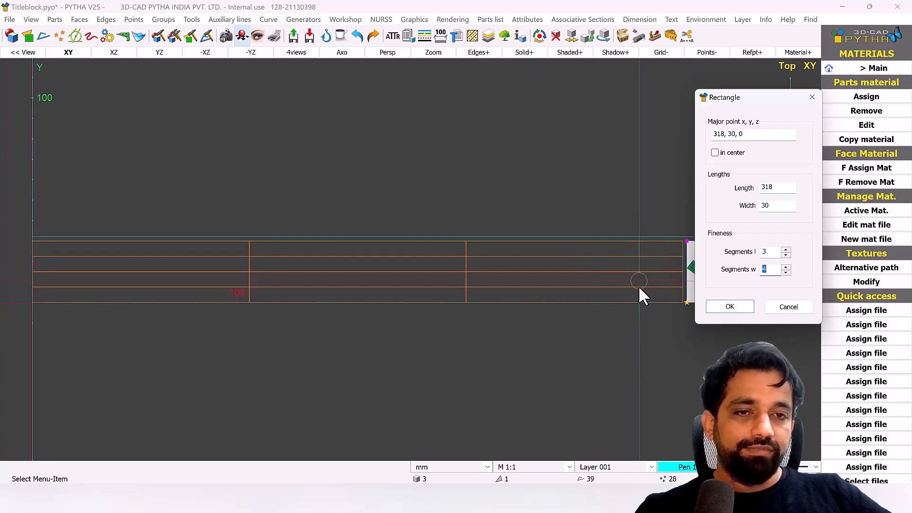
click(730, 307)
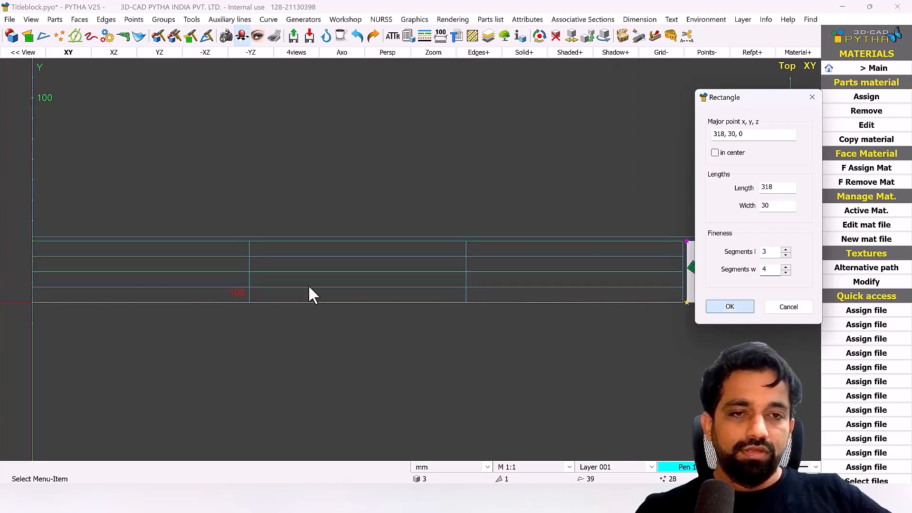
Step: Add the horizontal text "Project Name: ?" in the strip's top-left cell, using the first column's width as text width
scroll(308, 286, down, 3)
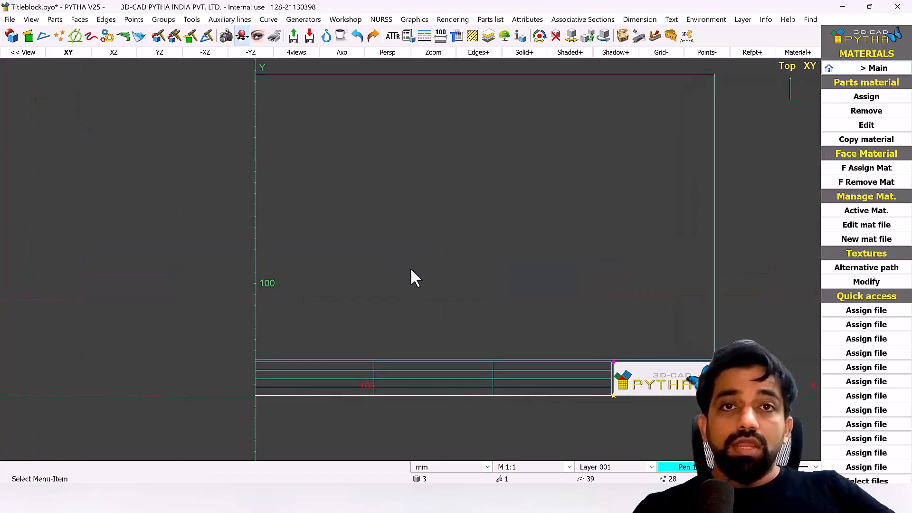
scroll(355, 403, up, 5)
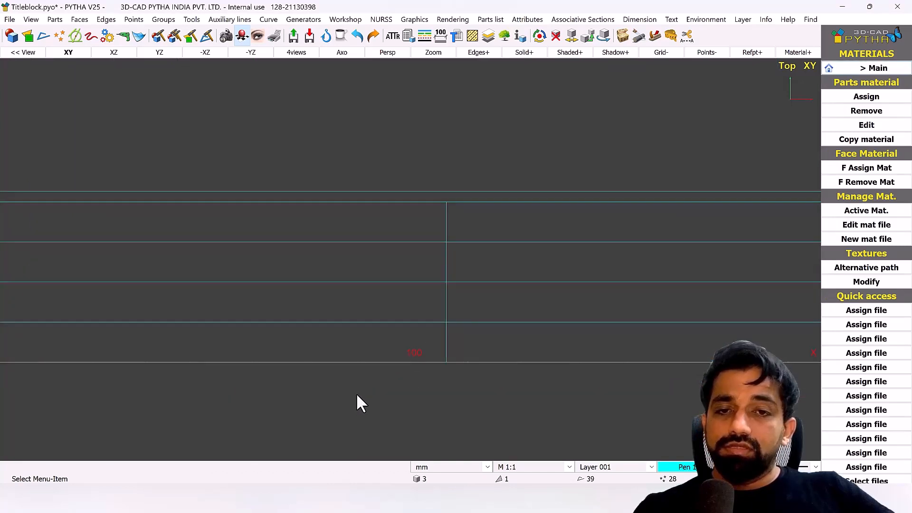
middle_drag(384, 307, 417, 297)
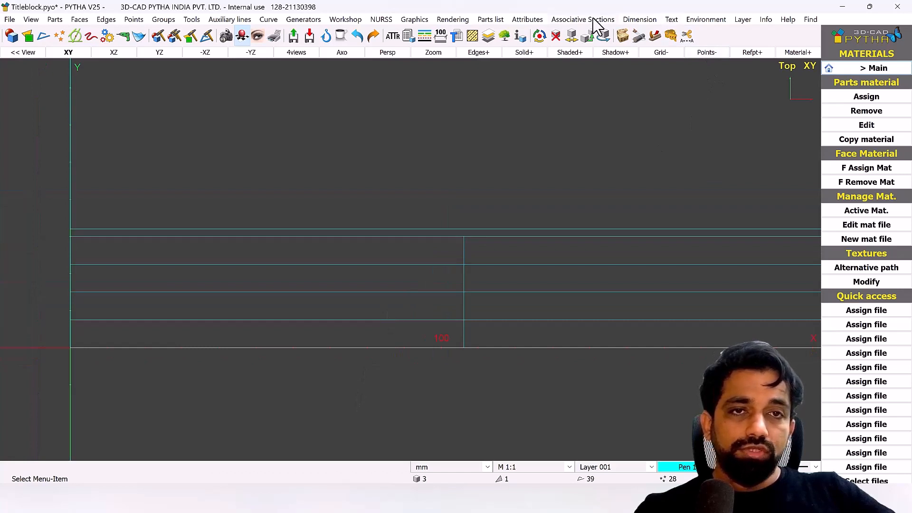
click(671, 20)
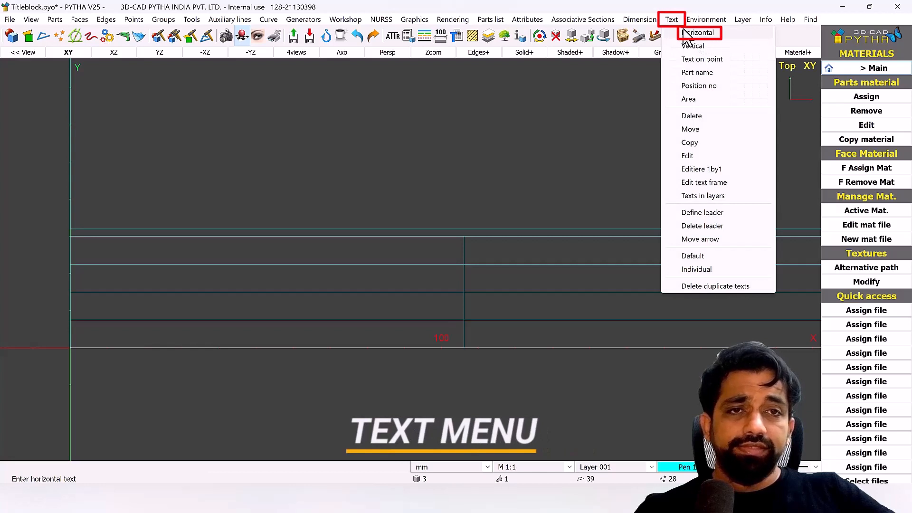
click(685, 33)
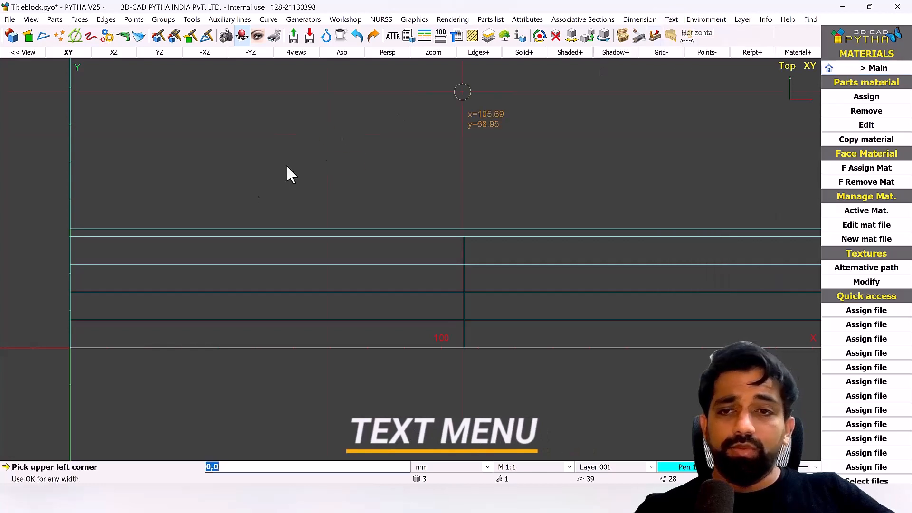
click(71, 238)
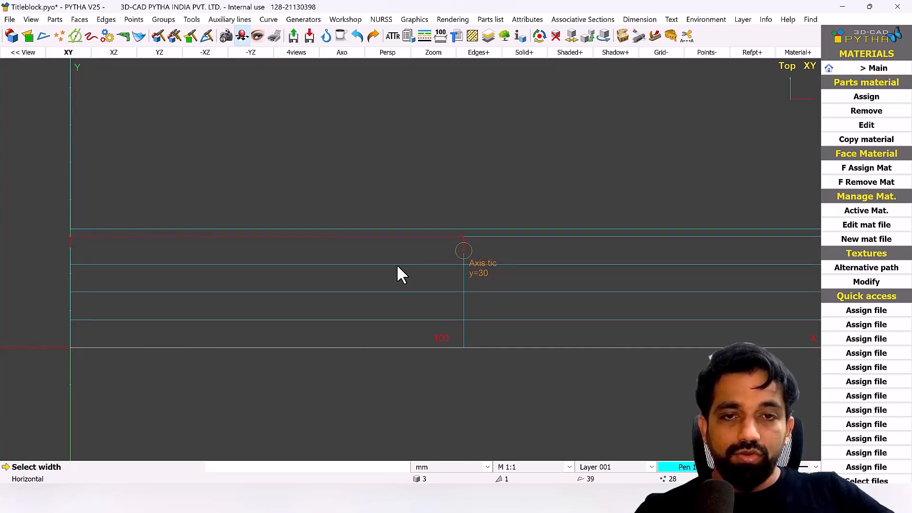
click(278, 281)
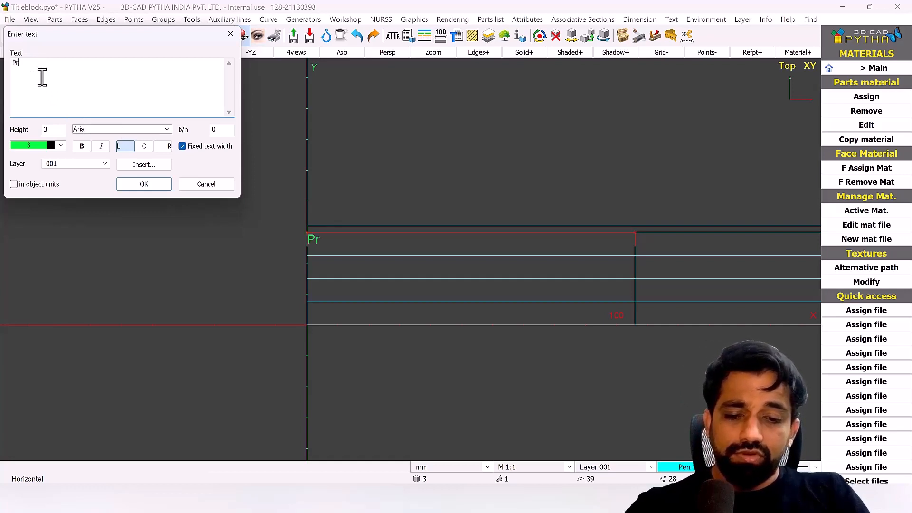
text(ect)
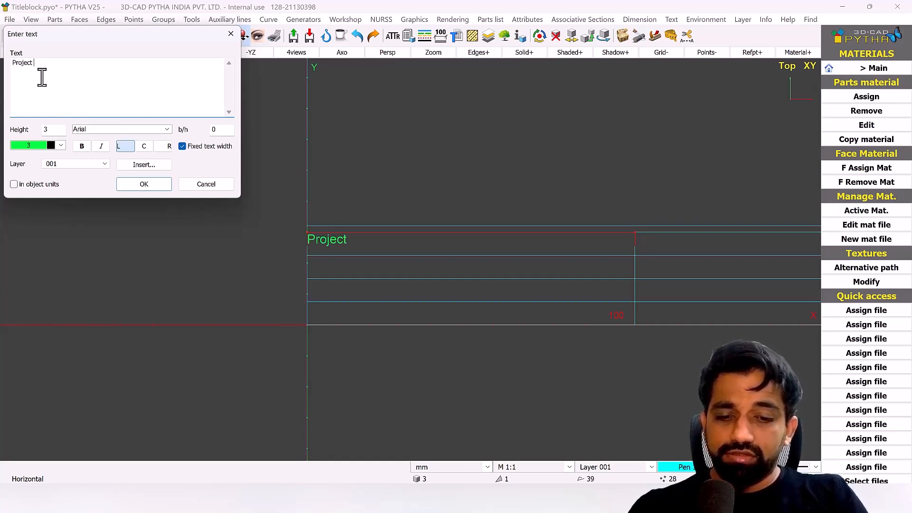
text( Name: ?)
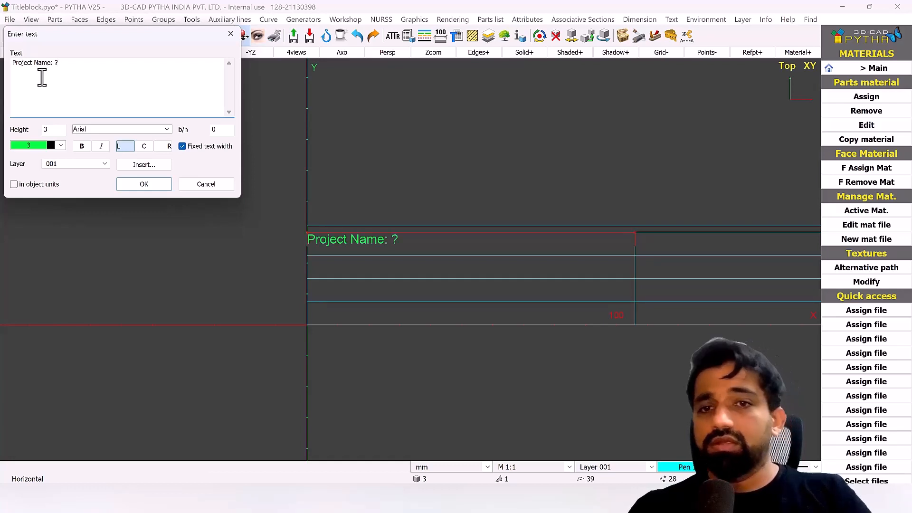
click(152, 185)
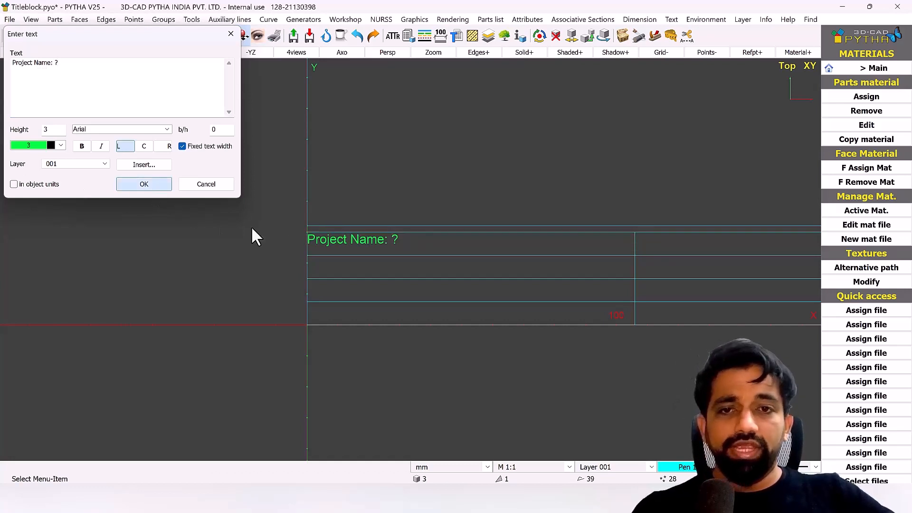
Step: Move the "Project Name: ?" text vertically down by about 1.45 mm to centre it in its cell's height
right_click(366, 245)
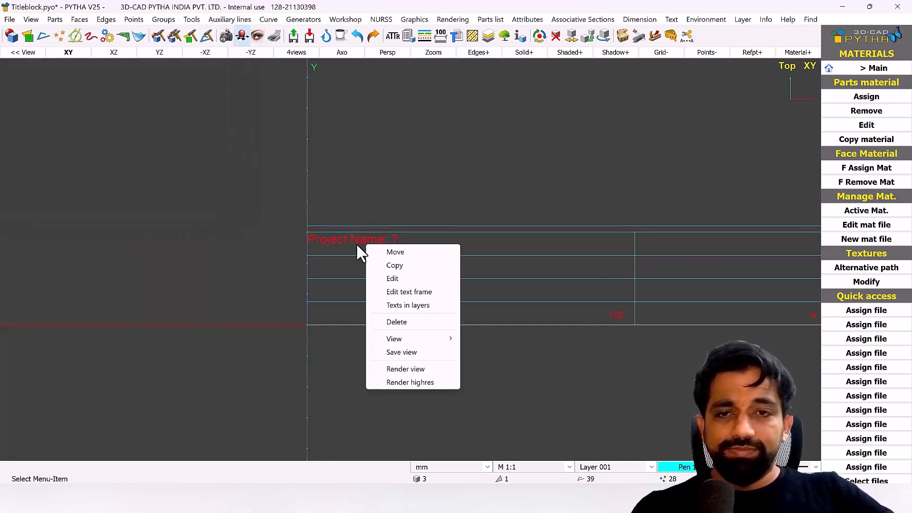
click(390, 252)
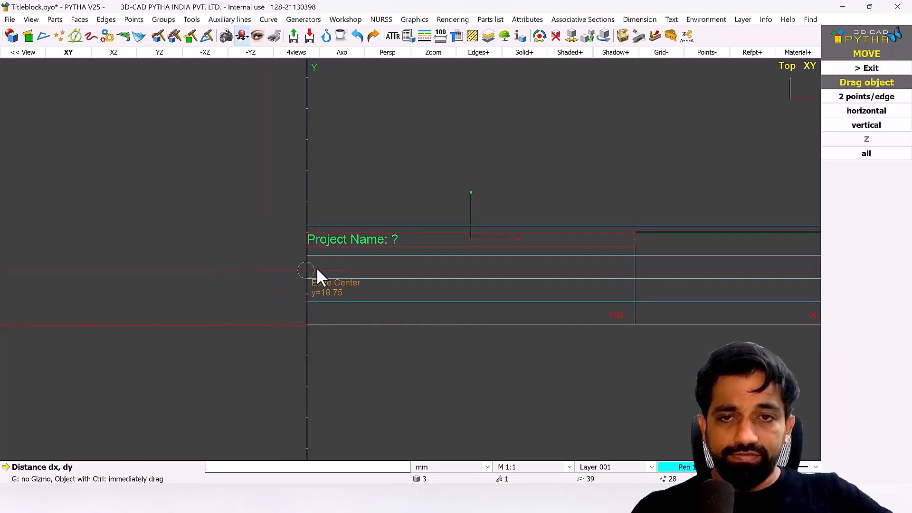
scroll(317, 264, up, 4)
scroll(253, 240, down, 6)
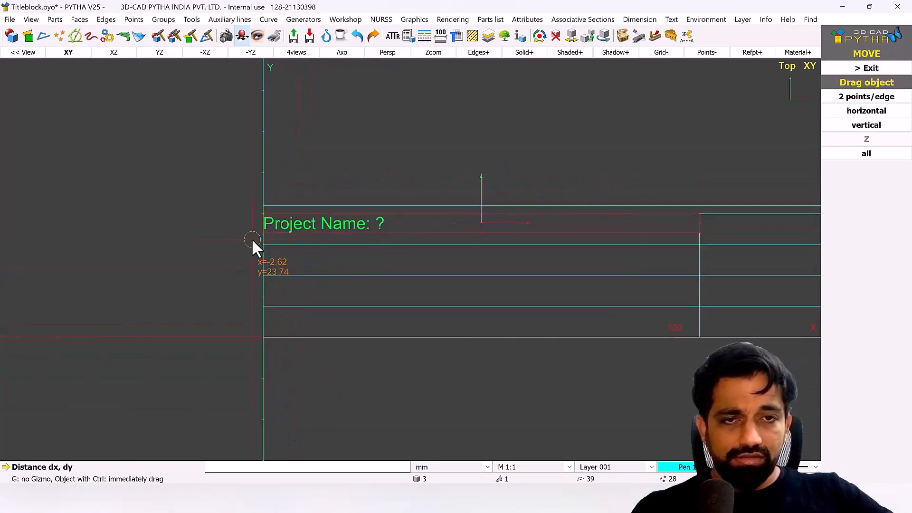
scroll(577, 237, up, 4)
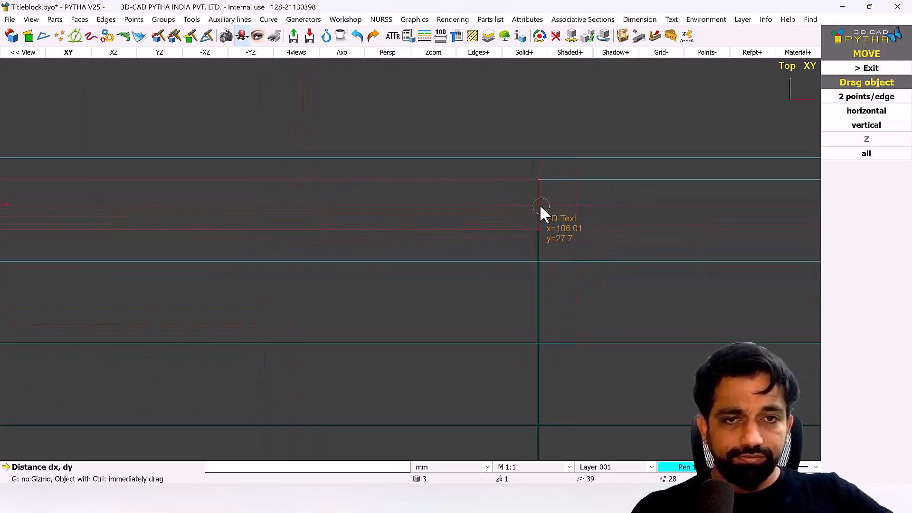
click(539, 213)
click(538, 217)
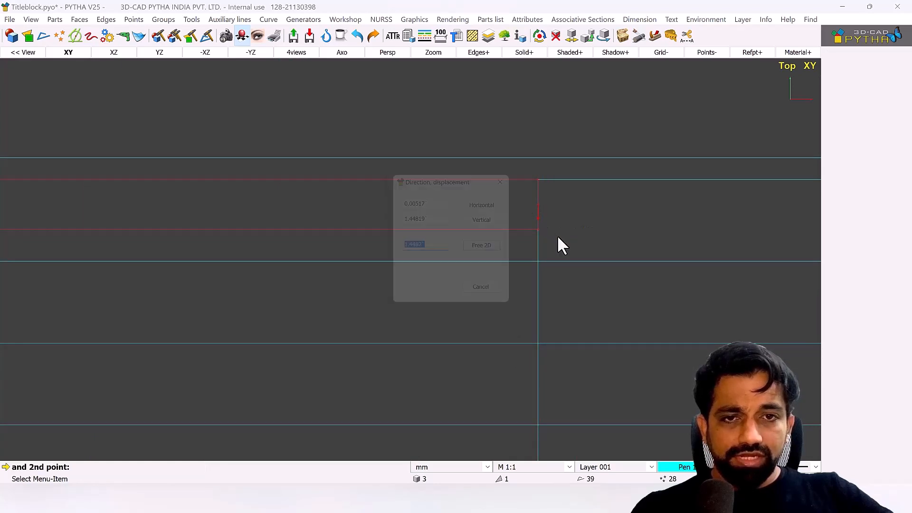
click(492, 220)
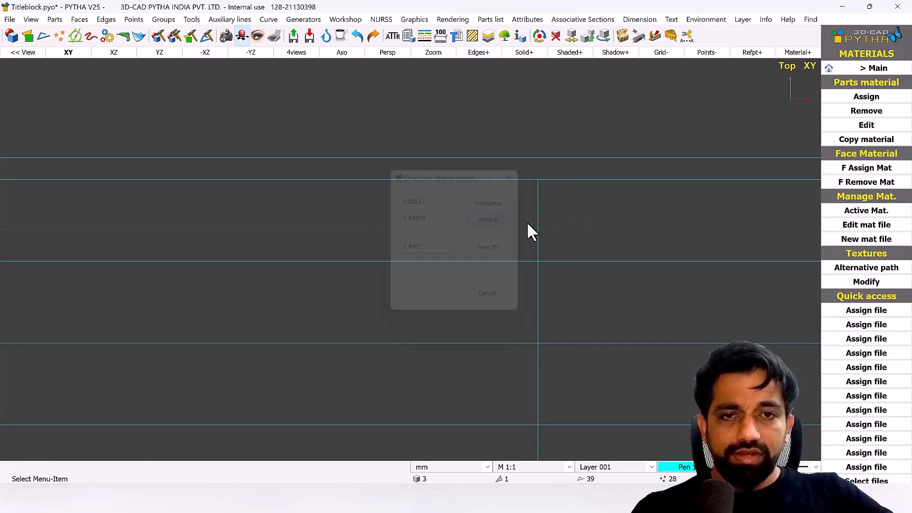
Step: Move the "Project Name: ?" text 2 mm horizontally inwards from the cell's left edge
scroll(189, 219, up, 3)
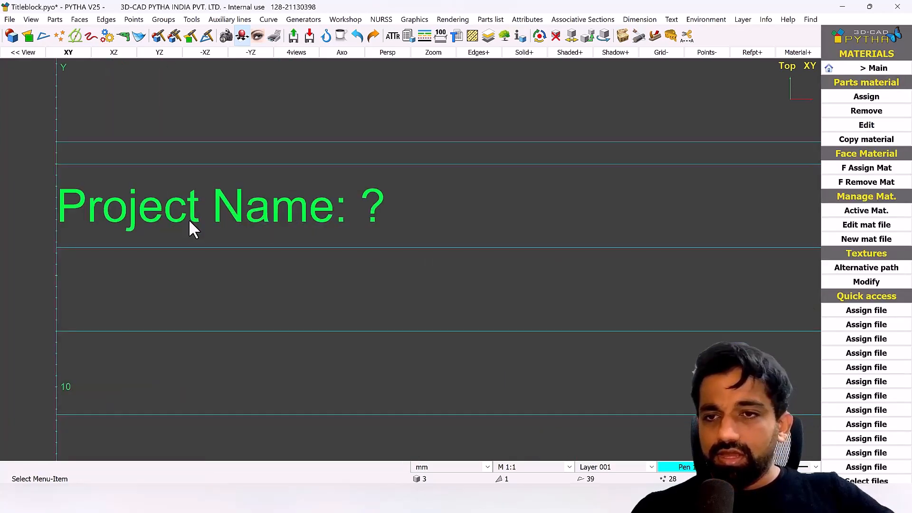
right_click(189, 218)
click(229, 228)
scroll(193, 223, down, 2)
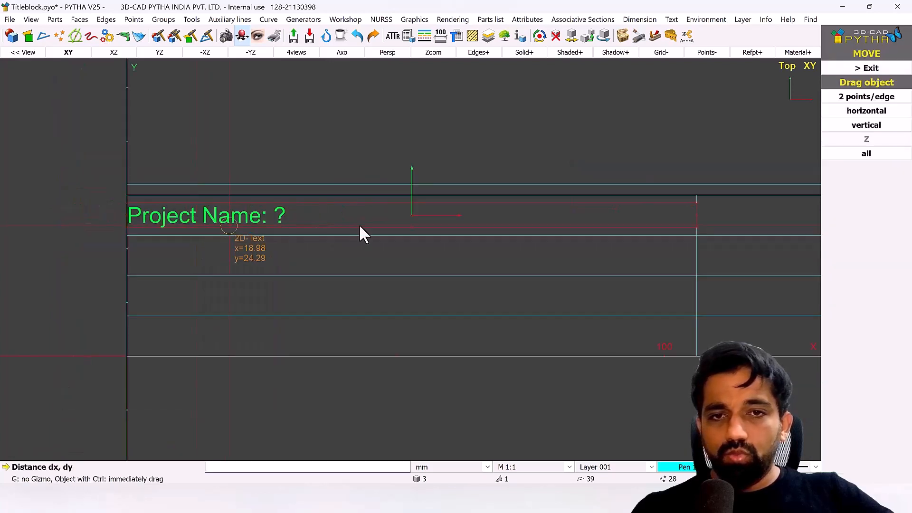
click(424, 214)
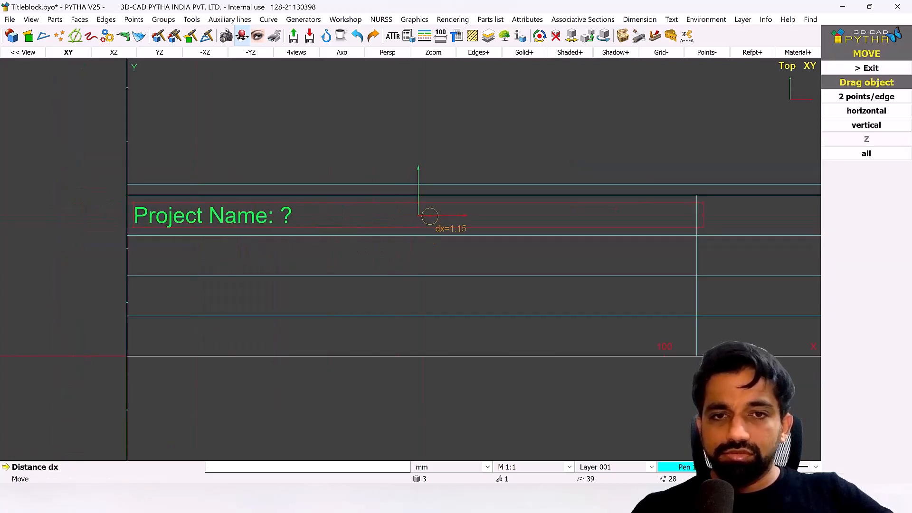
text(2)
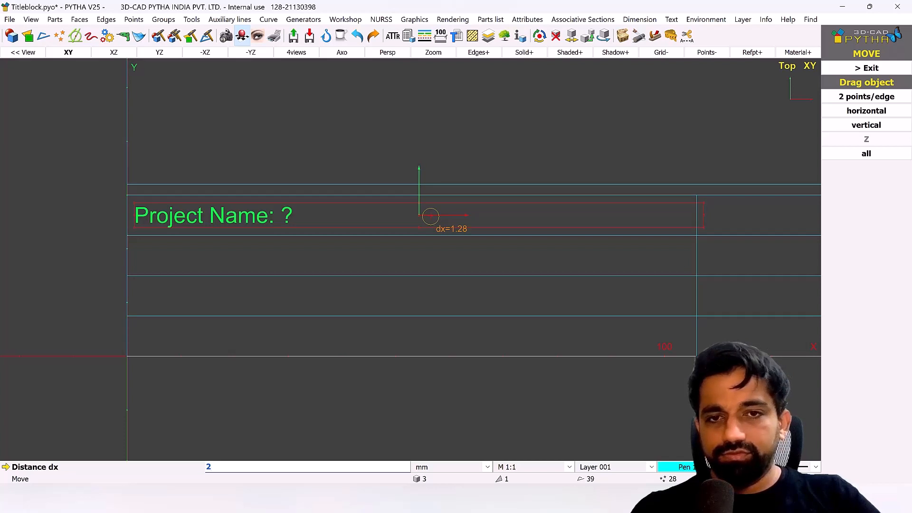
key(Return)
Step: Shorten the Project Name text frame so its right end meets the first column's divider, and save the project
right_click(279, 219)
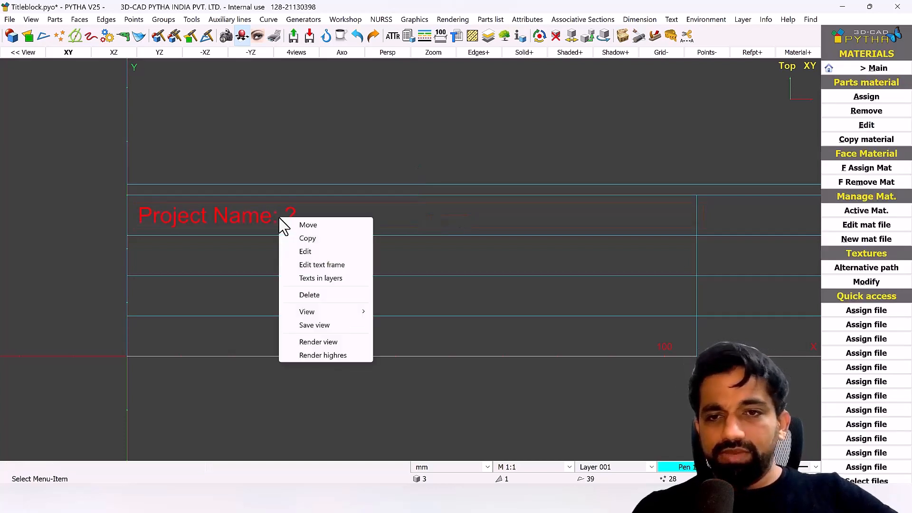
click(322, 264)
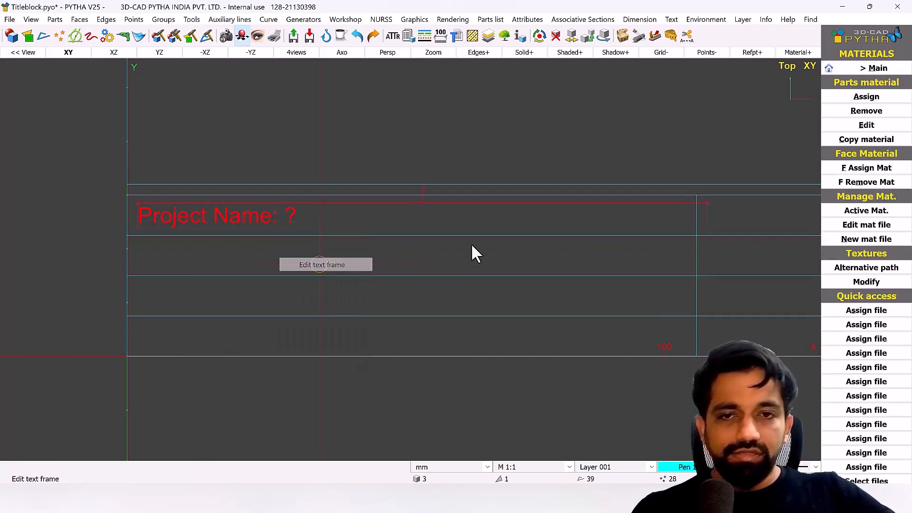
drag(708, 199, 696, 203)
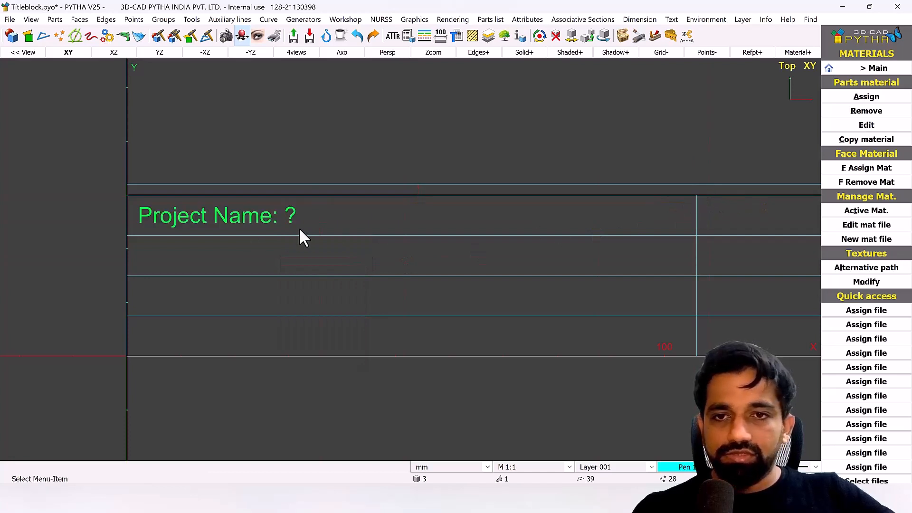
scroll(300, 231, down, 2)
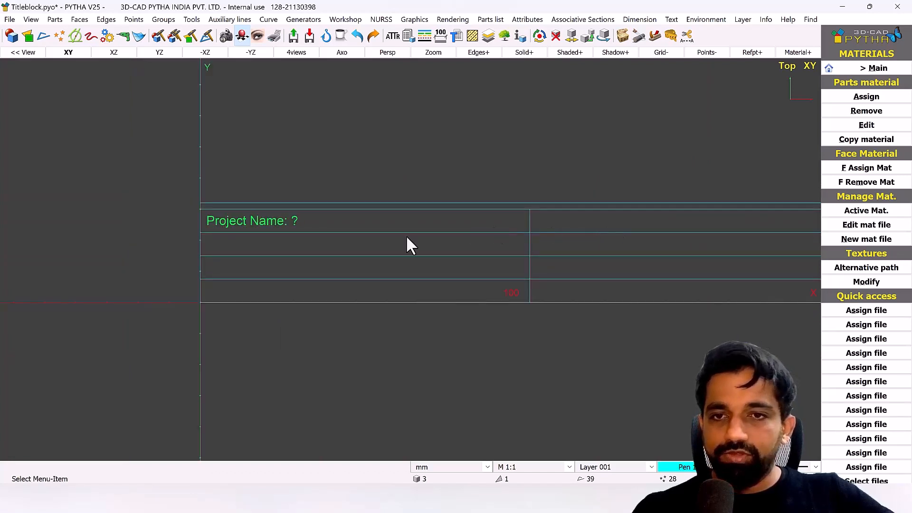
scroll(232, 243, up, 2)
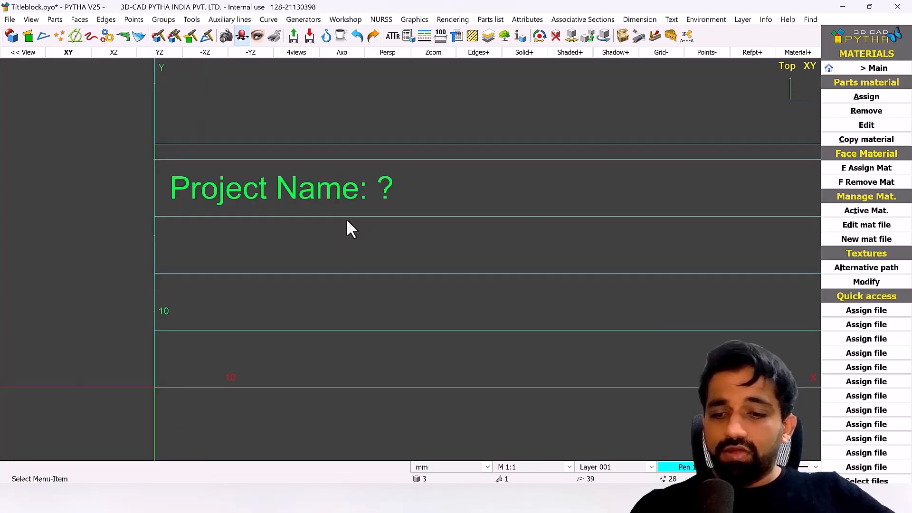
key(ctrl+s)
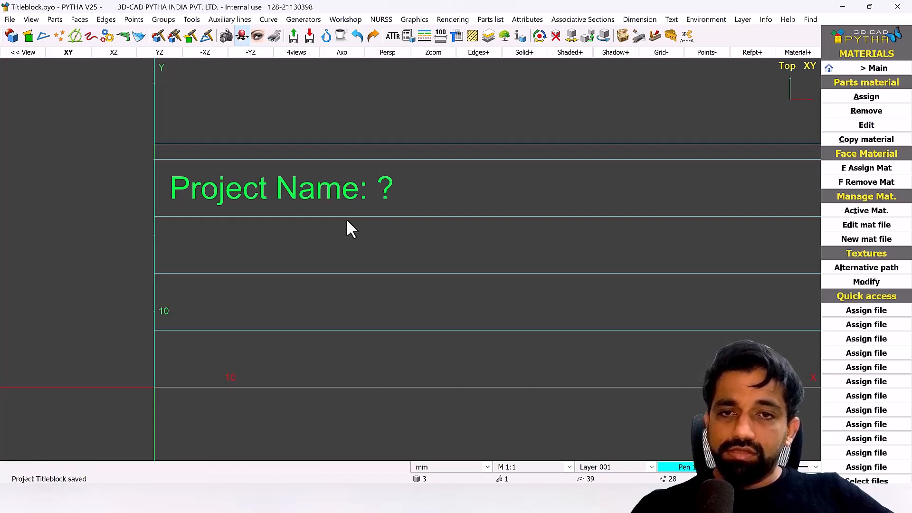
Step: Switch to plotting and create a new plot sheet to check the title block's Project Name field
click(274, 36)
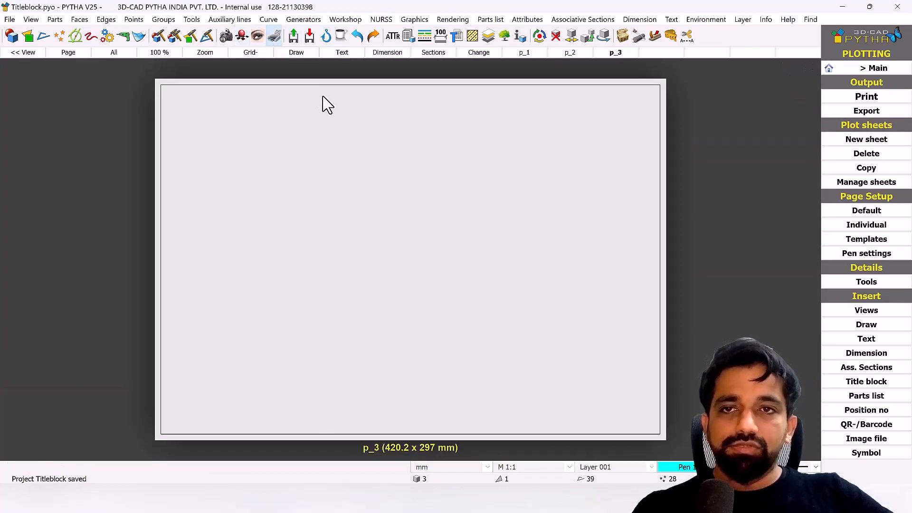
click(658, 53)
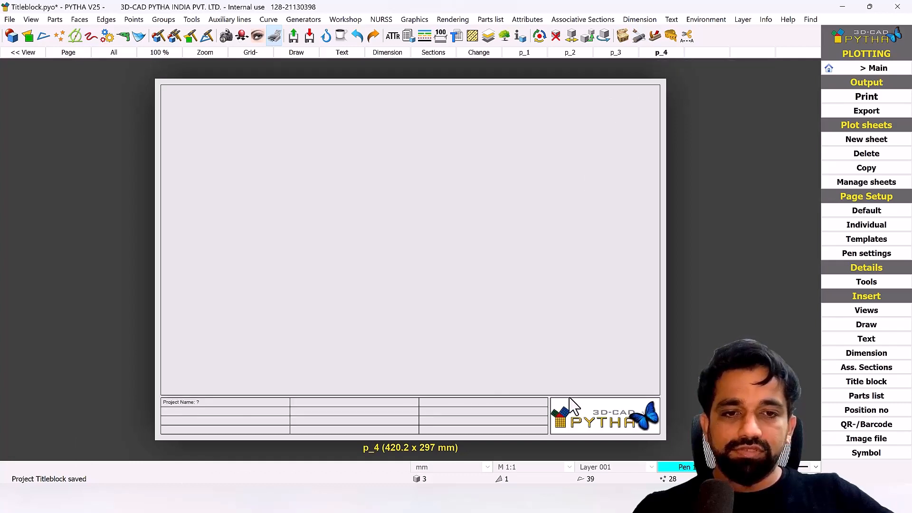
scroll(323, 388, up, 5)
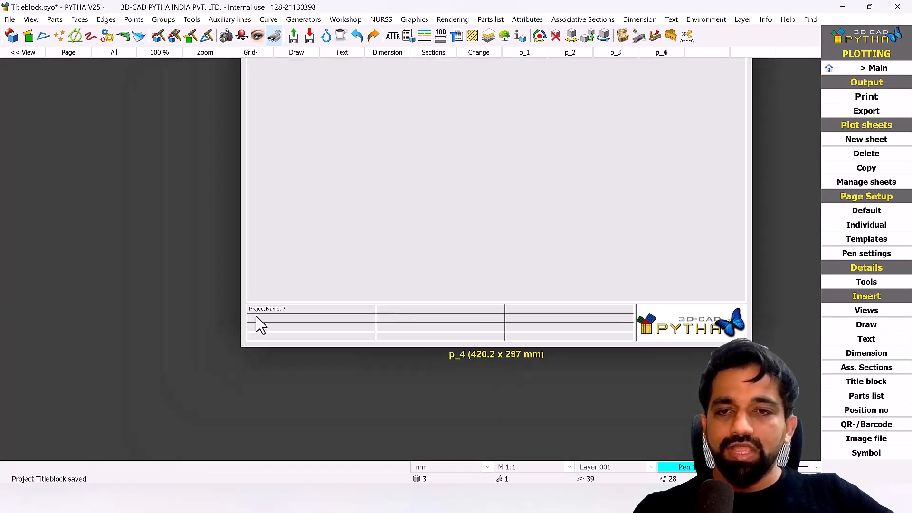
scroll(312, 307, up, 2)
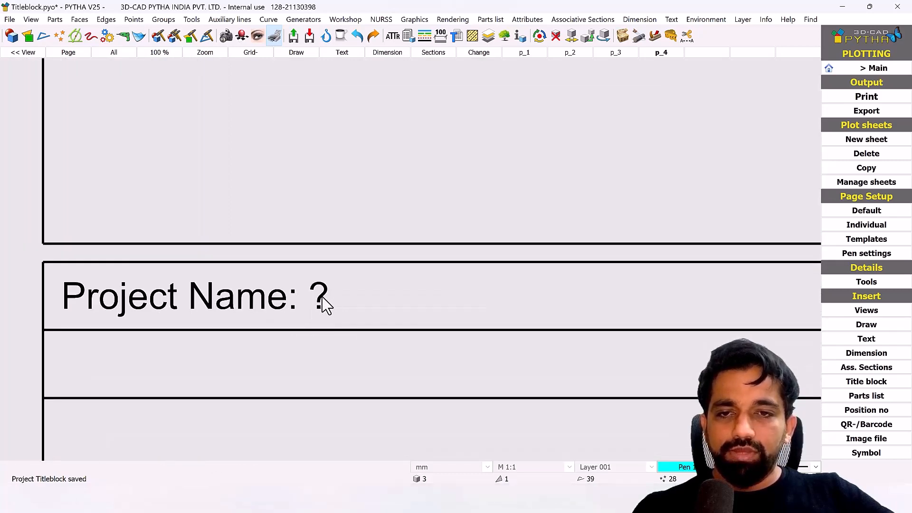
Step: Fill in the Project Name field on the new plot sheet with the trial text "ijnncijnsjnjinjdn"
right_click(321, 294)
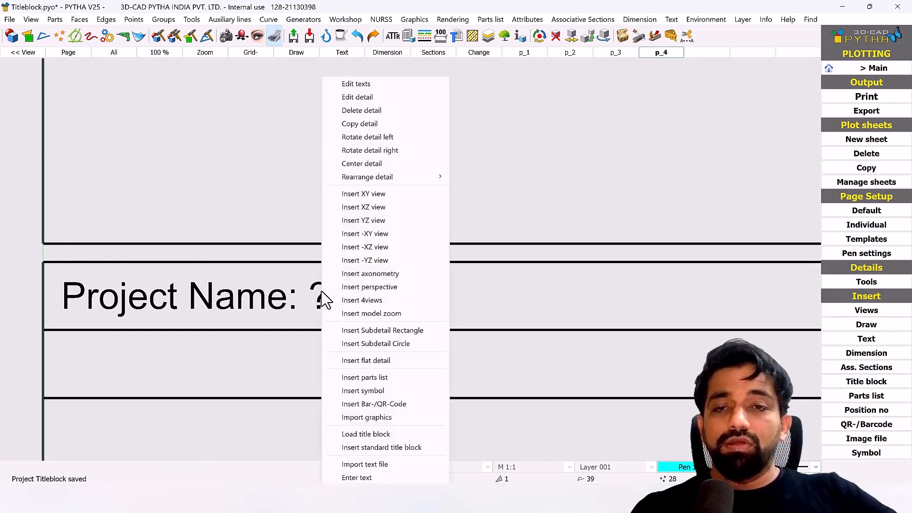
click(360, 86)
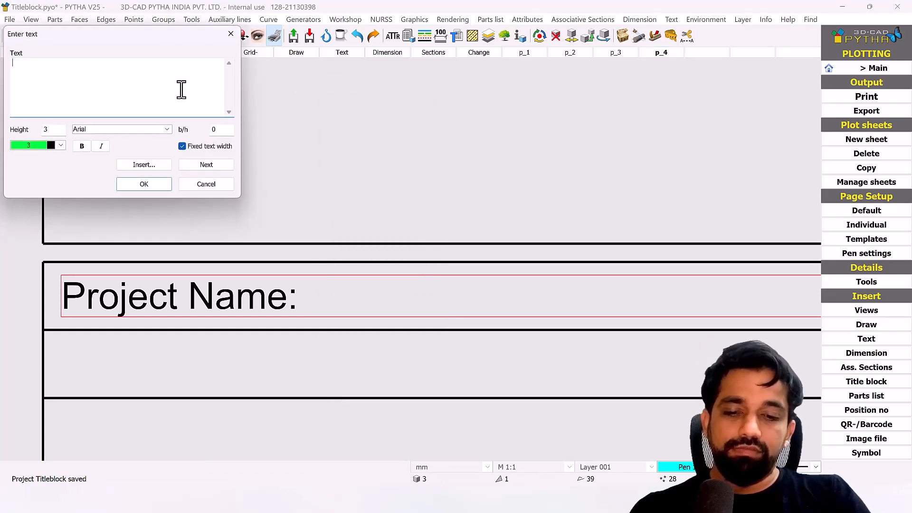
text(ijnncijnsjnjinjdn)
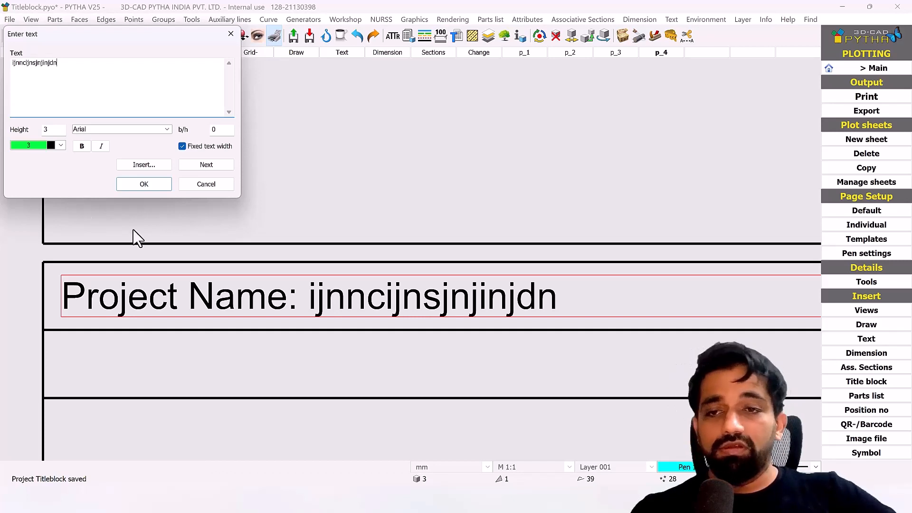
click(511, 242)
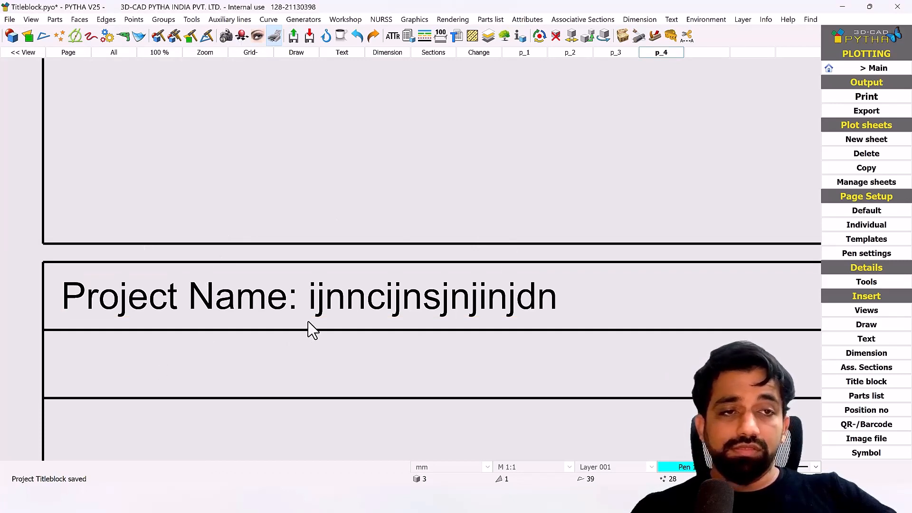
scroll(374, 309, down, 5)
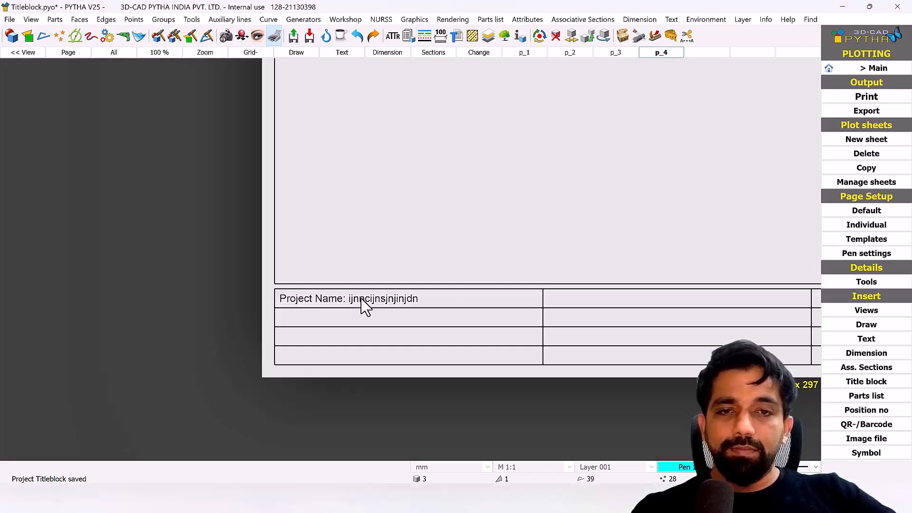
Step: Create two more plot sheets and compare their Project Name fields with the sheet already filled in
click(724, 56)
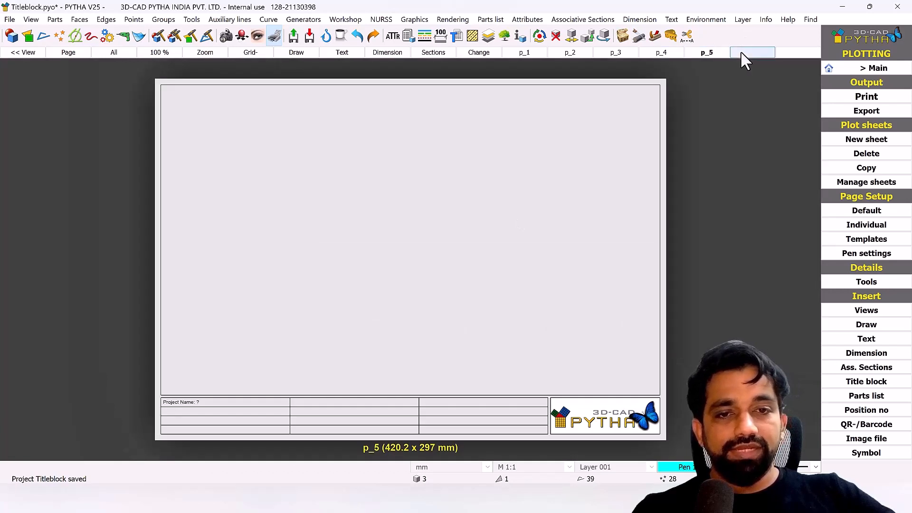
click(740, 50)
scroll(167, 423, up, 3)
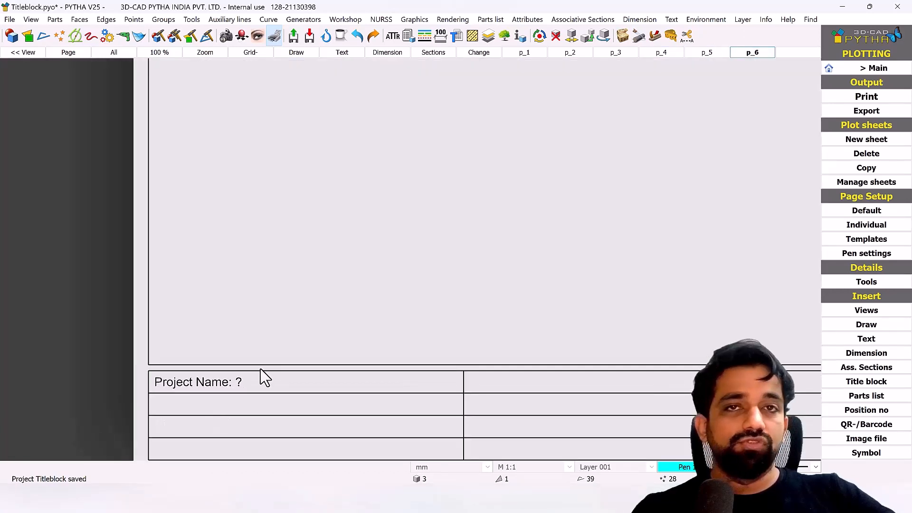
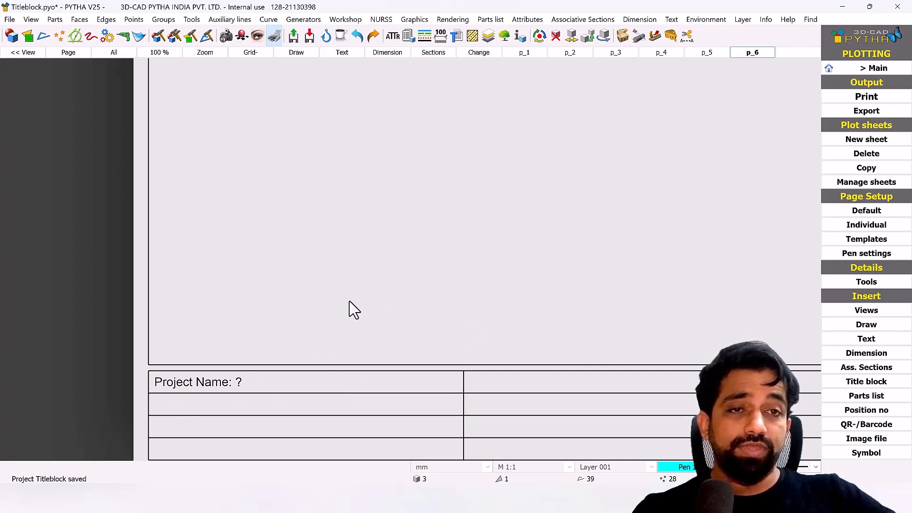
click(704, 53)
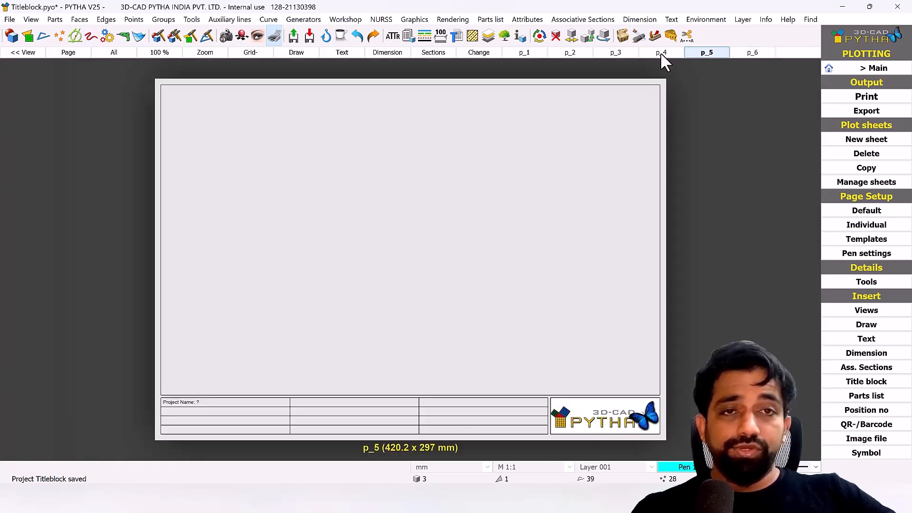
click(643, 53)
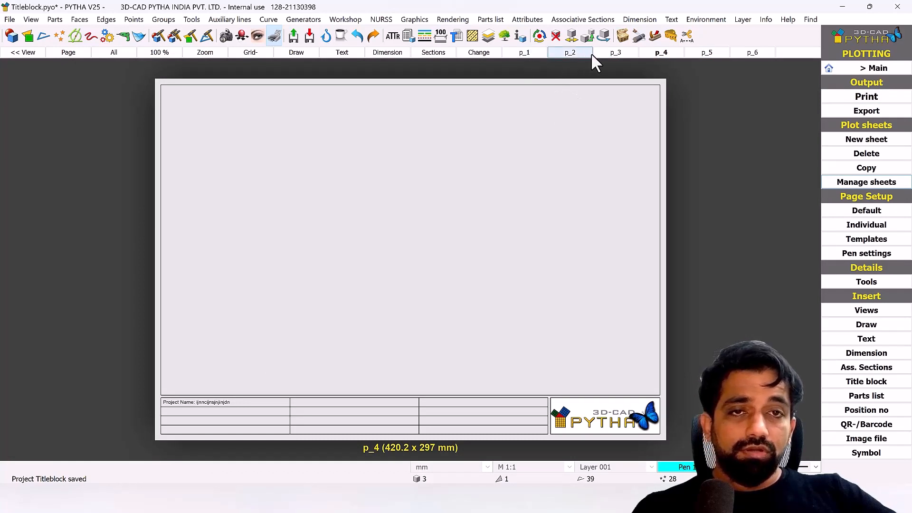
Step: Delete all plot sheets, p_1 through p_6
click(866, 157)
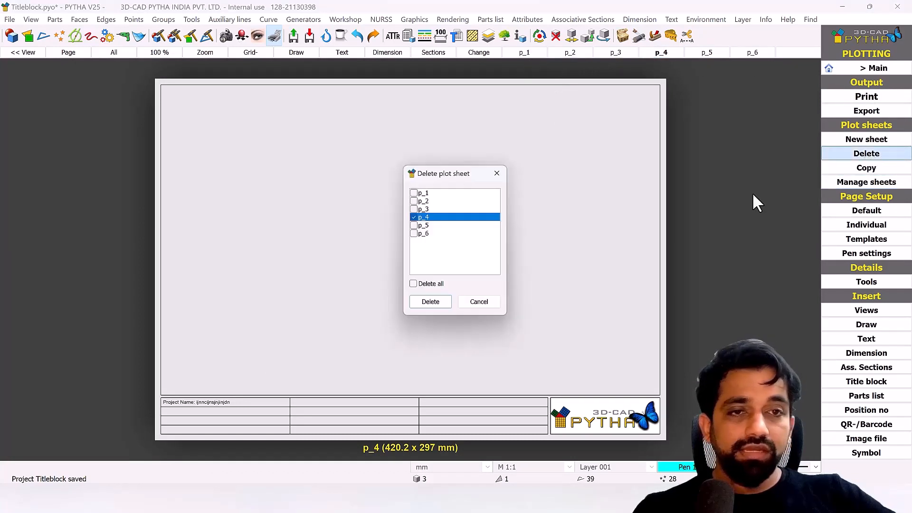
click(413, 286)
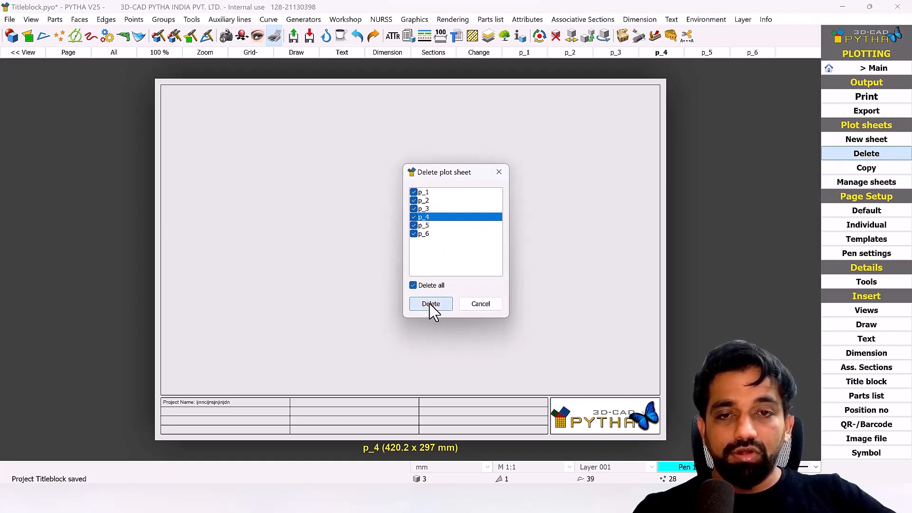
click(427, 304)
Step: Replace the question mark in the title block's Project Name text with the variable placeholder $V
scroll(269, 293, down, 3)
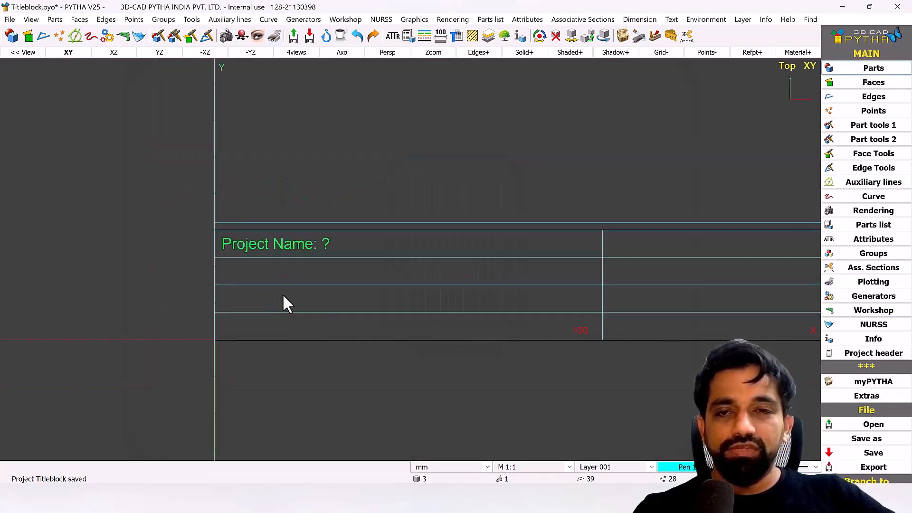
scroll(291, 291, up, 3)
middle_drag(339, 252, 287, 260)
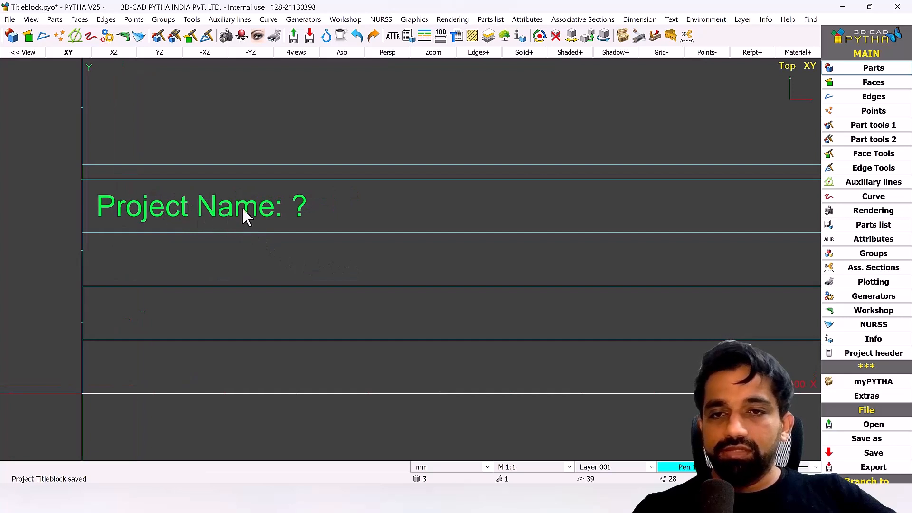
right_click(265, 212)
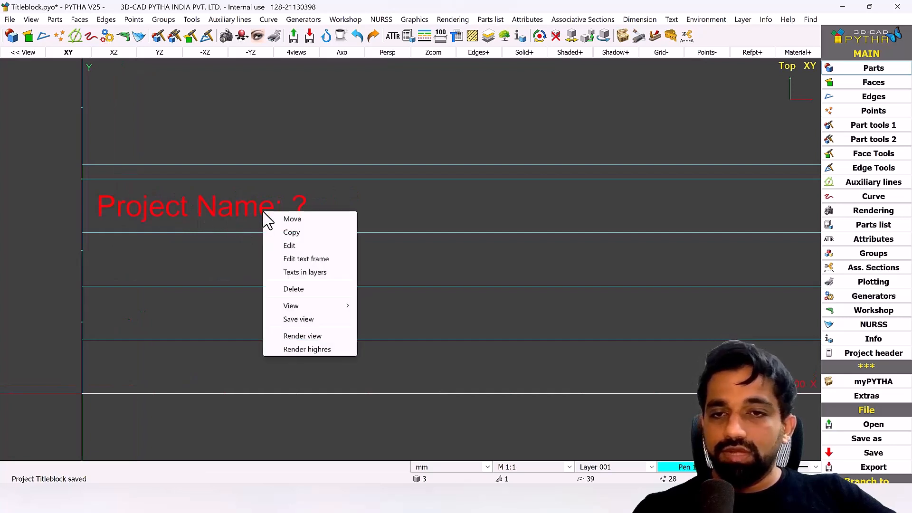
click(325, 246)
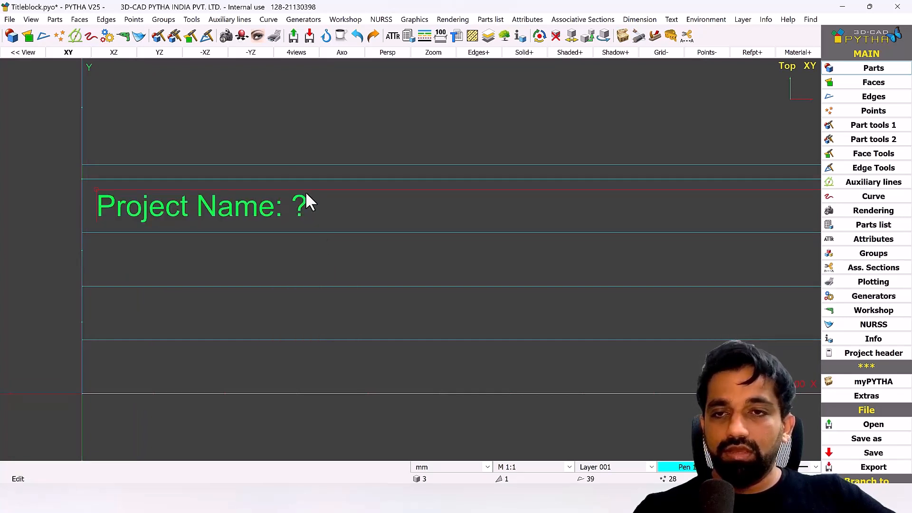
click(133, 74)
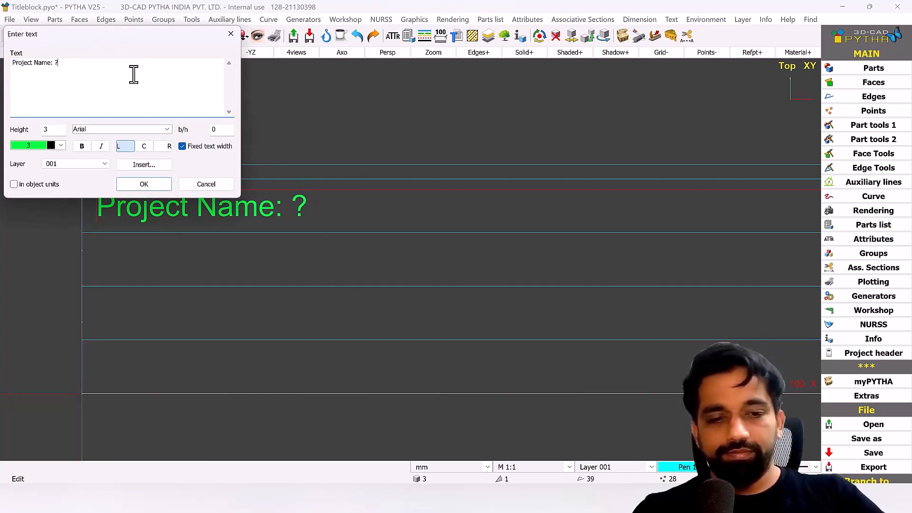
key(BackSpace)
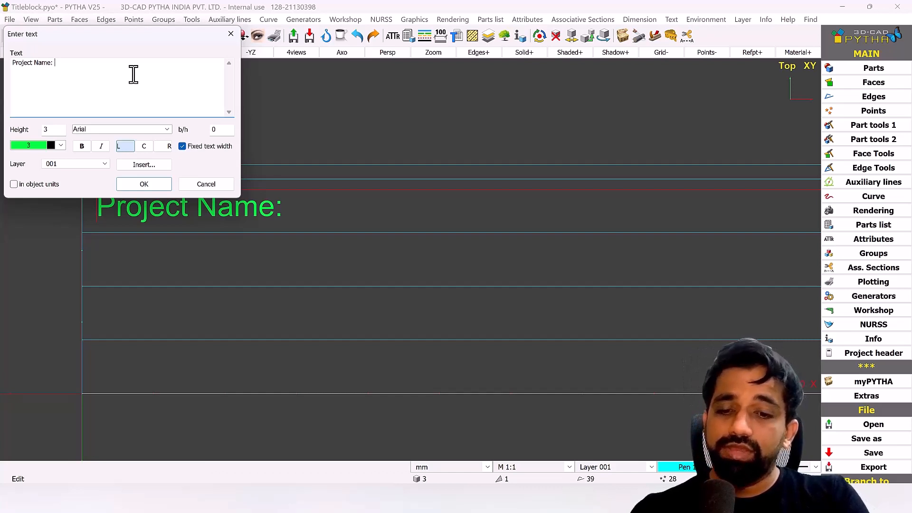
text($)
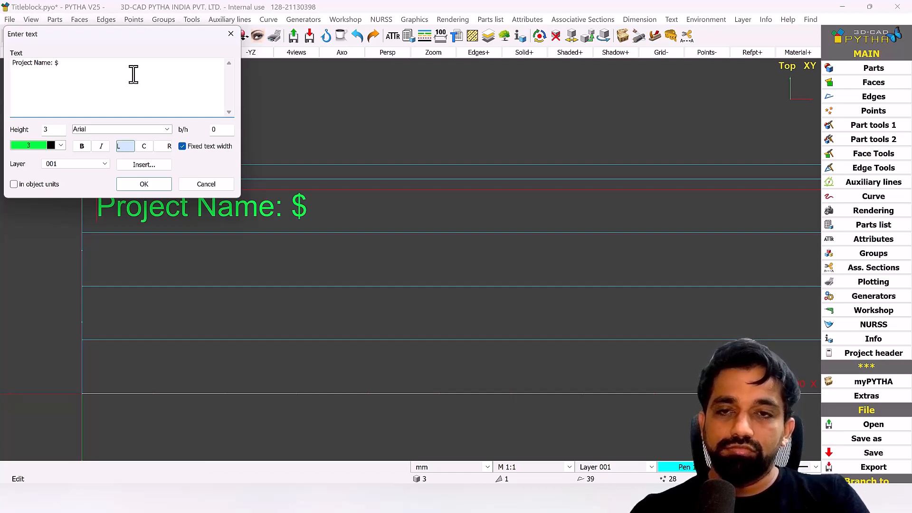
text(V)
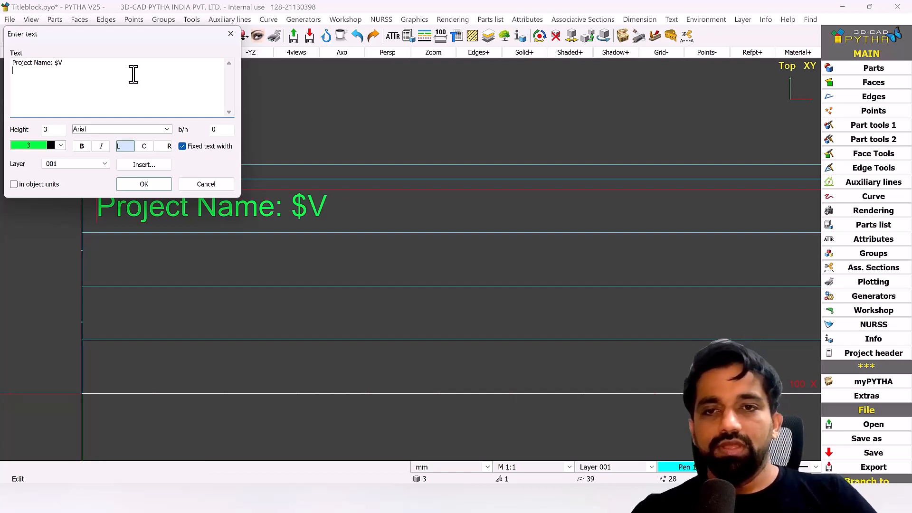
click(144, 184)
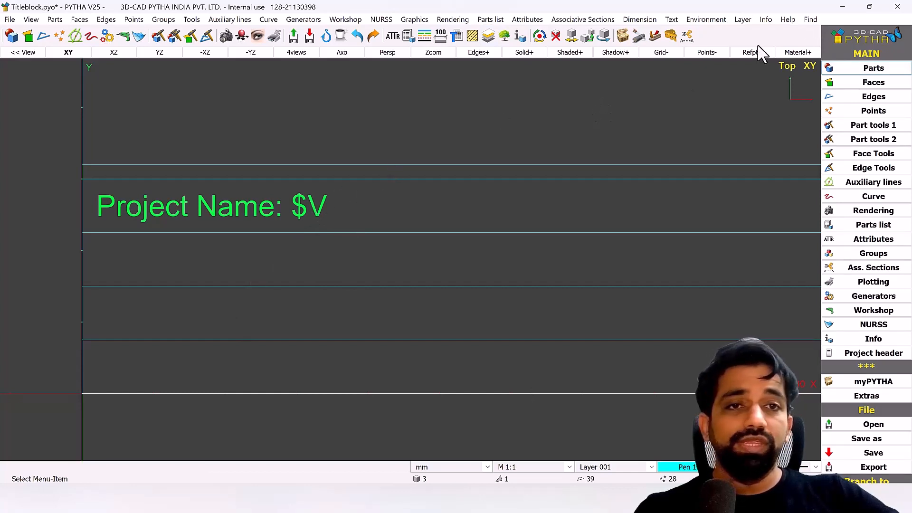
Step: Define a new variable V with the text value "Pytha Training"
click(712, 20)
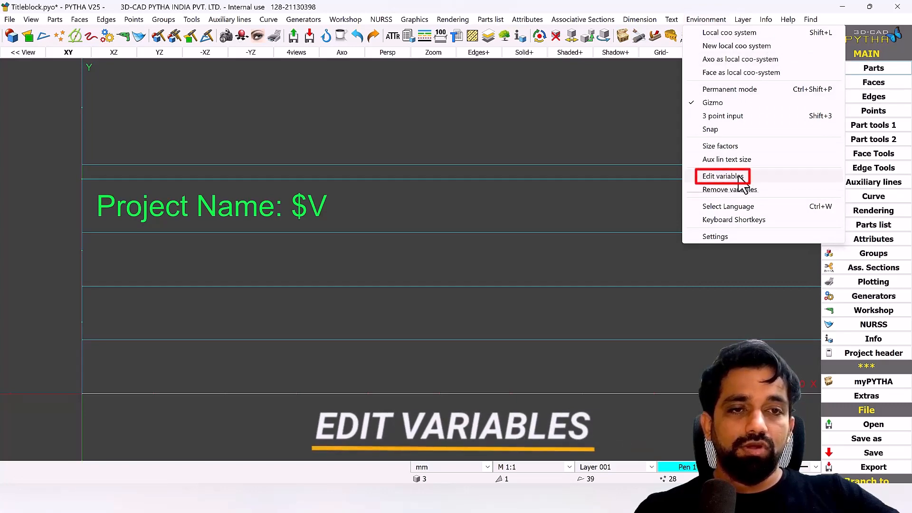
click(750, 178)
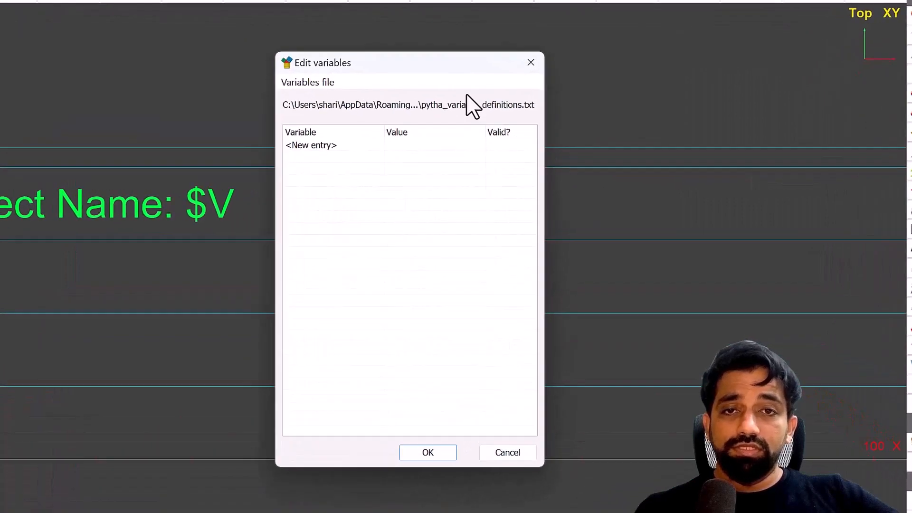
drag(504, 96, 644, 83)
click(485, 126)
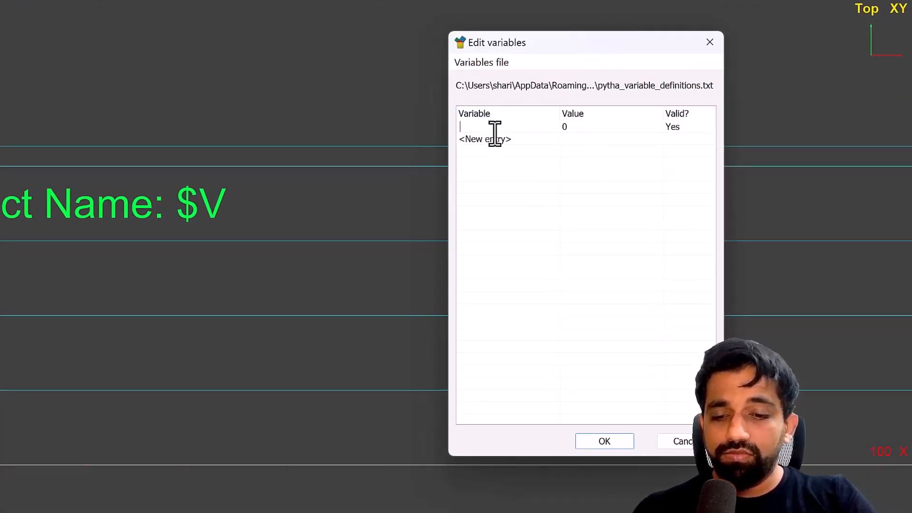
text(V)
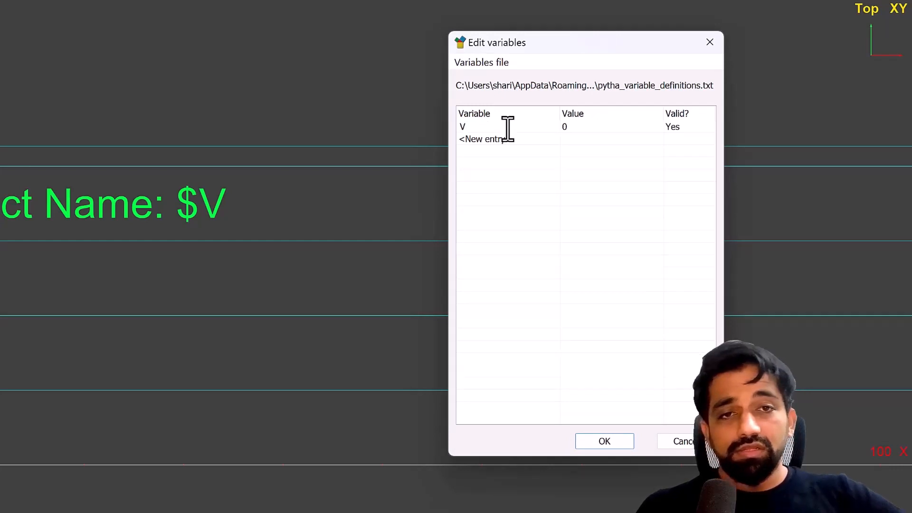
click(566, 128)
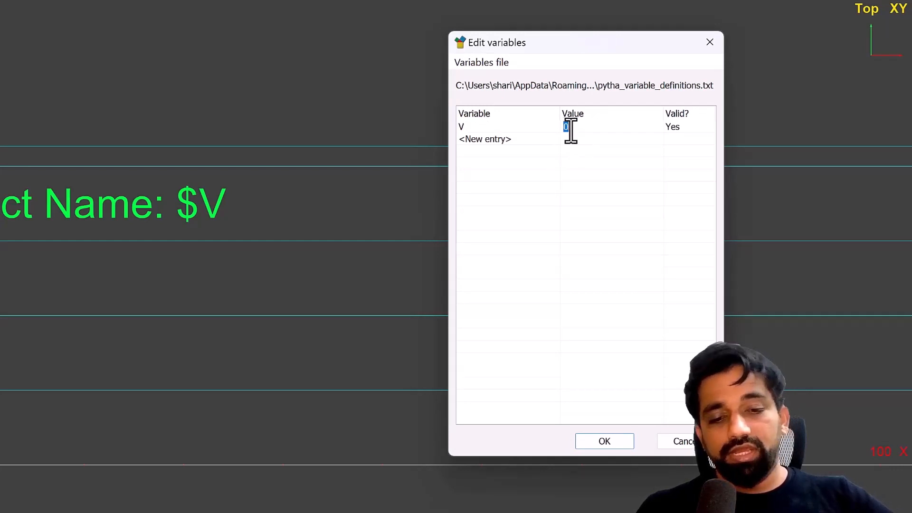
text(")
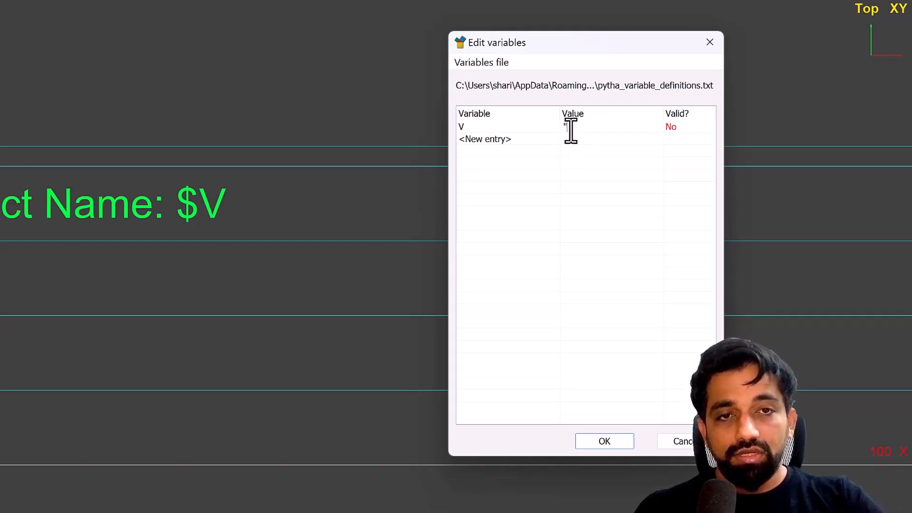
text(")
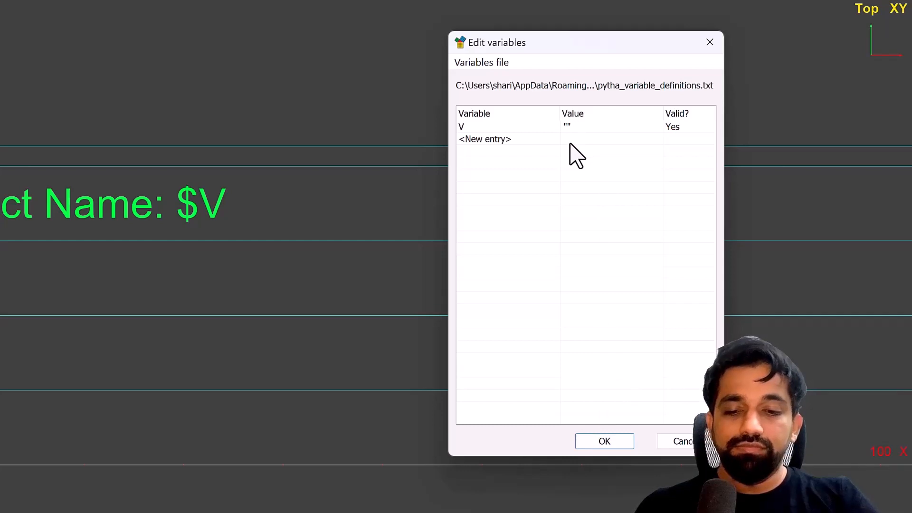
key(Left)
text(P)
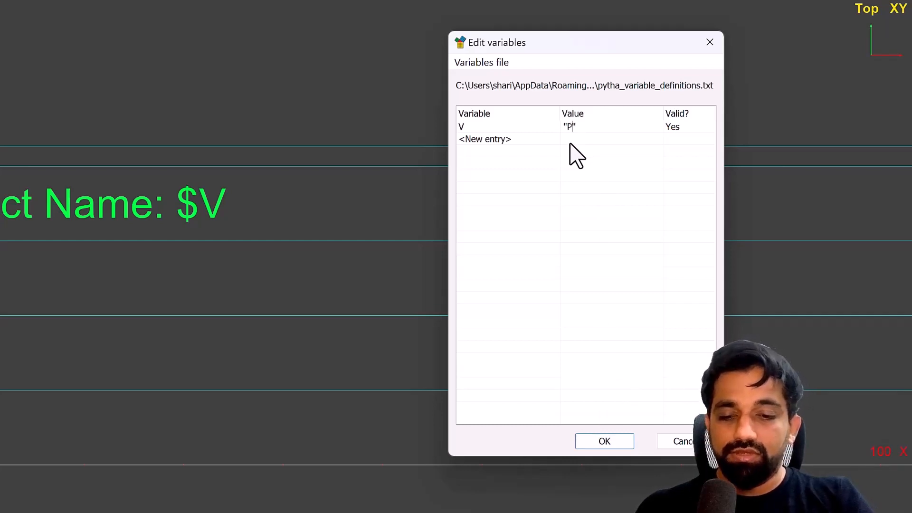
text(ytha Trai)
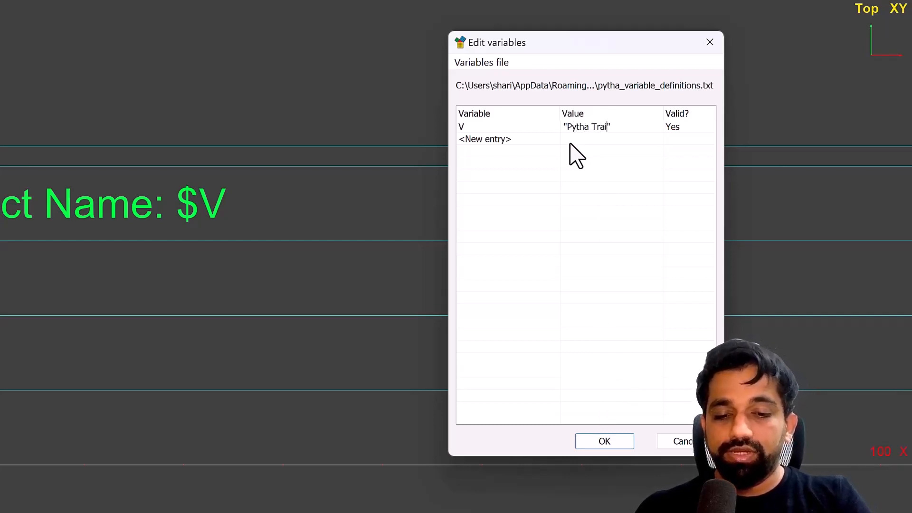
text(ning)
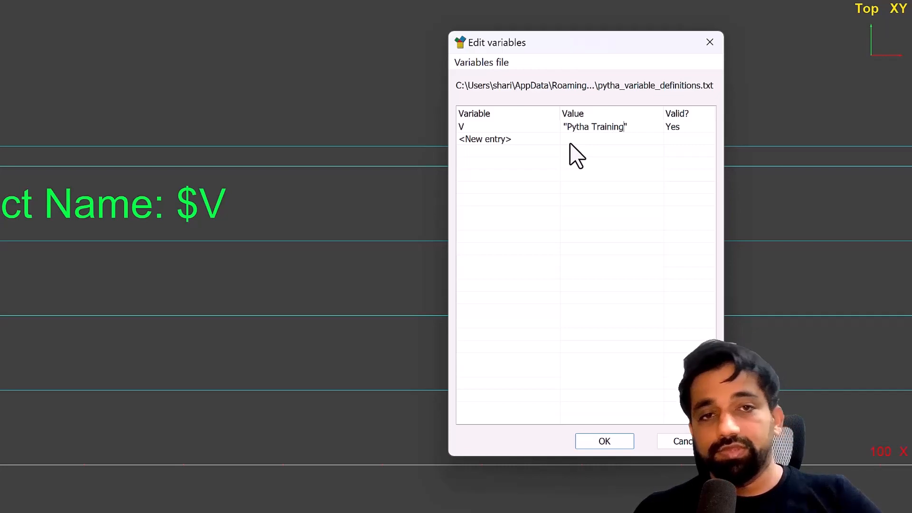
click(603, 442)
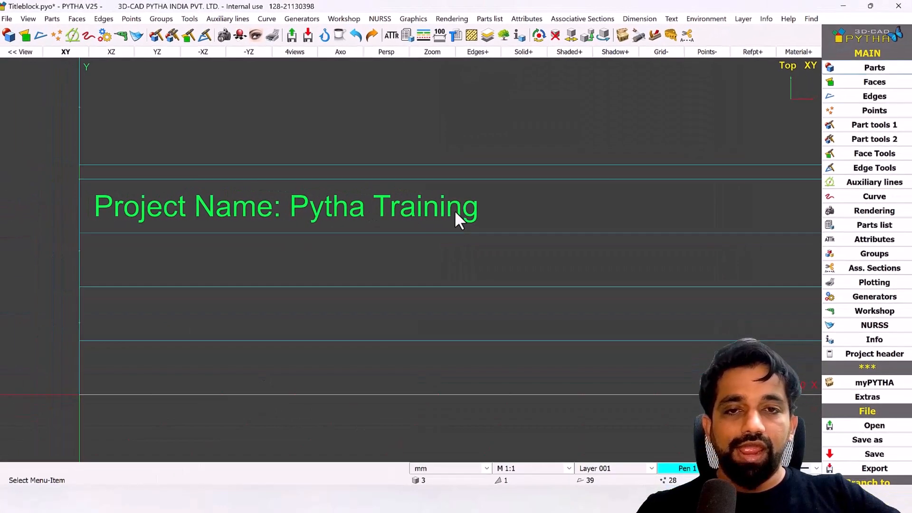
Step: Save the title block project and create plot sheets p_1 through p_4 to compare their Project Name fields
scroll(333, 236, down, 6)
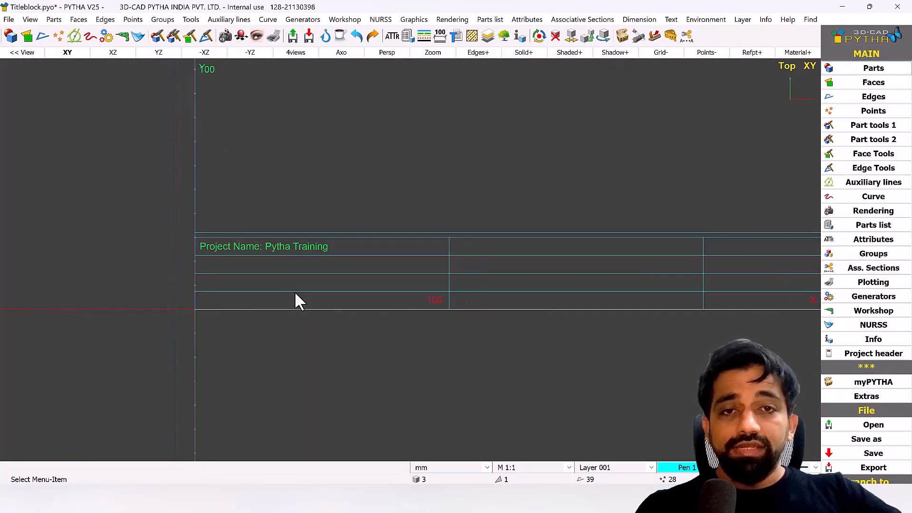
key(ctrl+s)
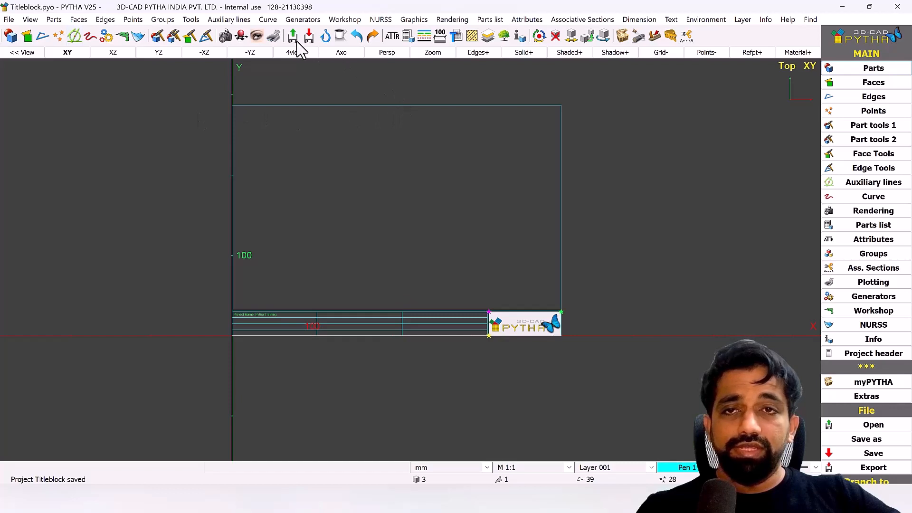
click(271, 37)
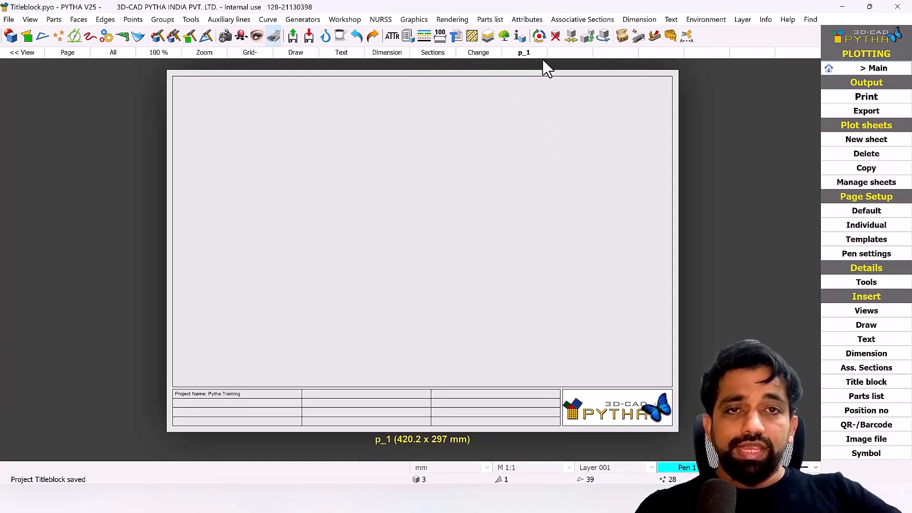
click(565, 53)
click(600, 53)
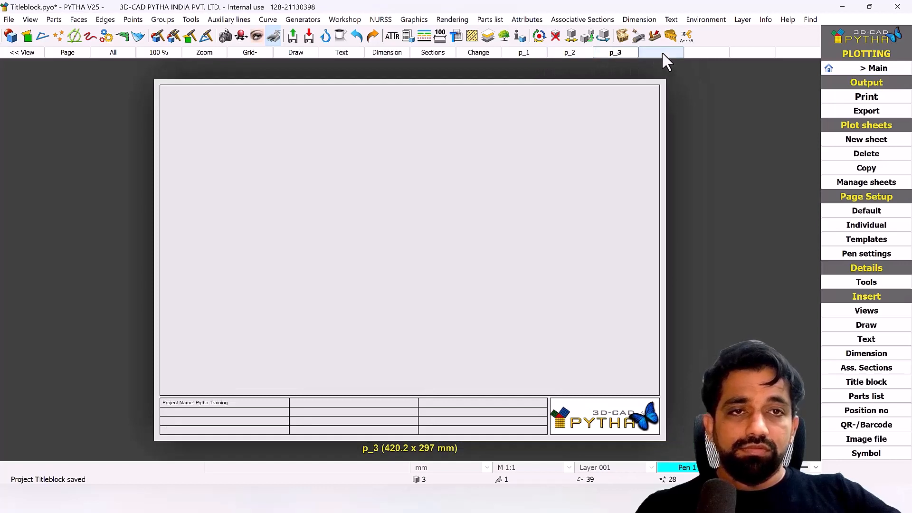
click(663, 53)
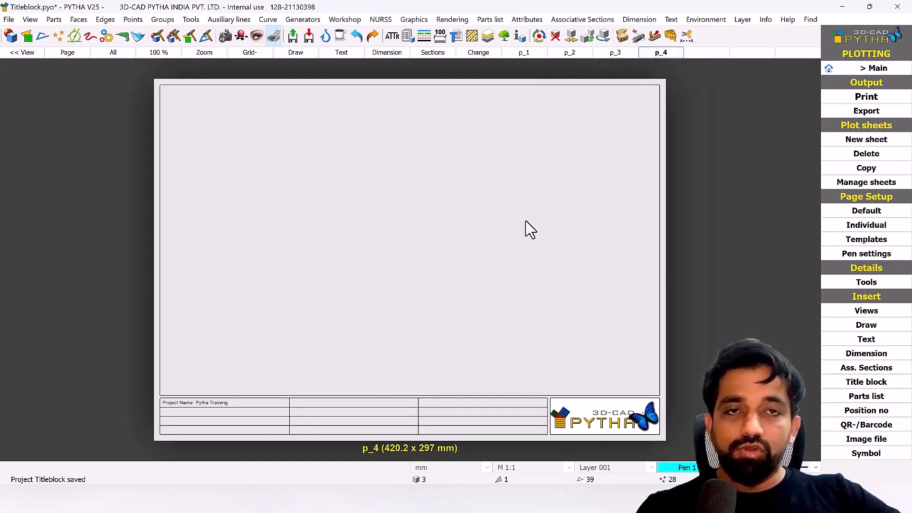
click(526, 56)
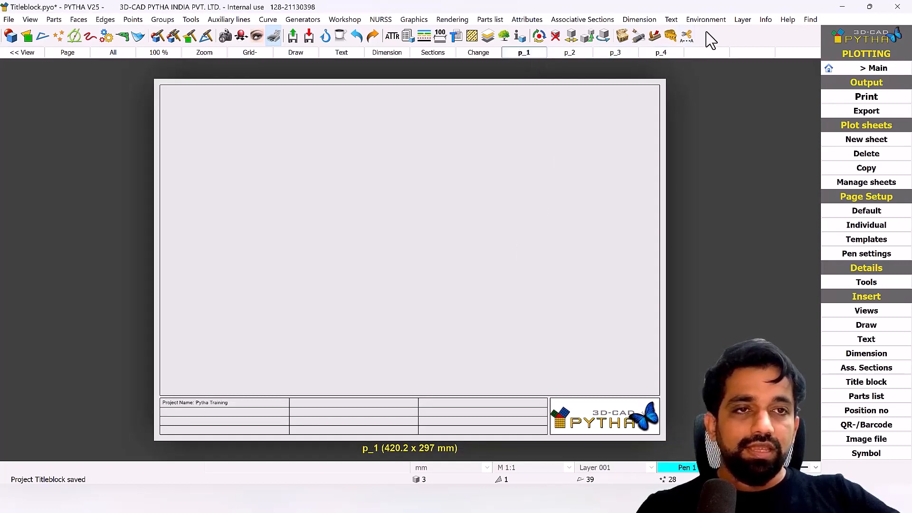
Step: Set variable V to "Pytha beginners tutorial", check the Project Name field on sheets p_1 to p_3, and return to modelling
click(721, 23)
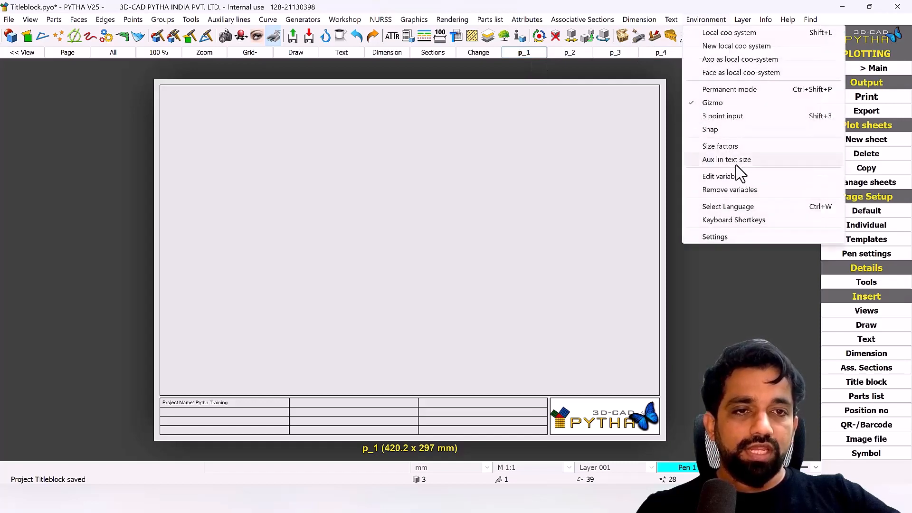
click(723, 176)
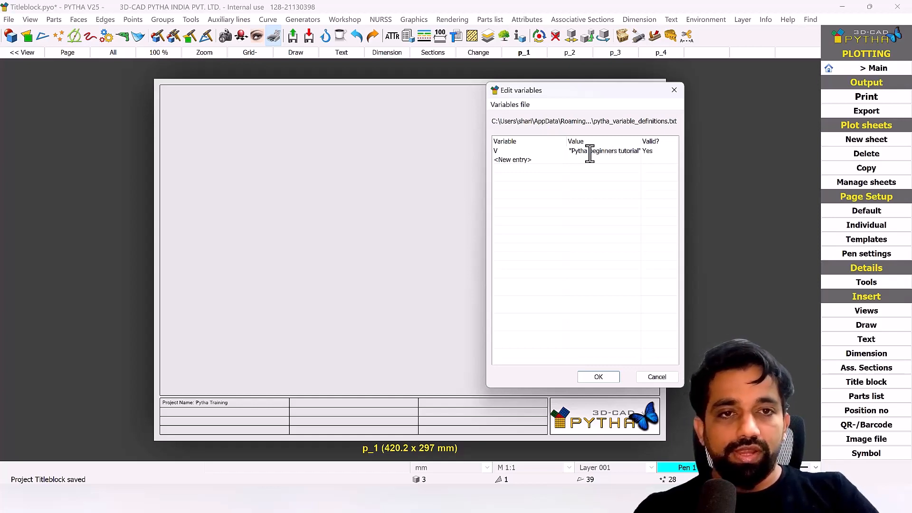
key(Return)
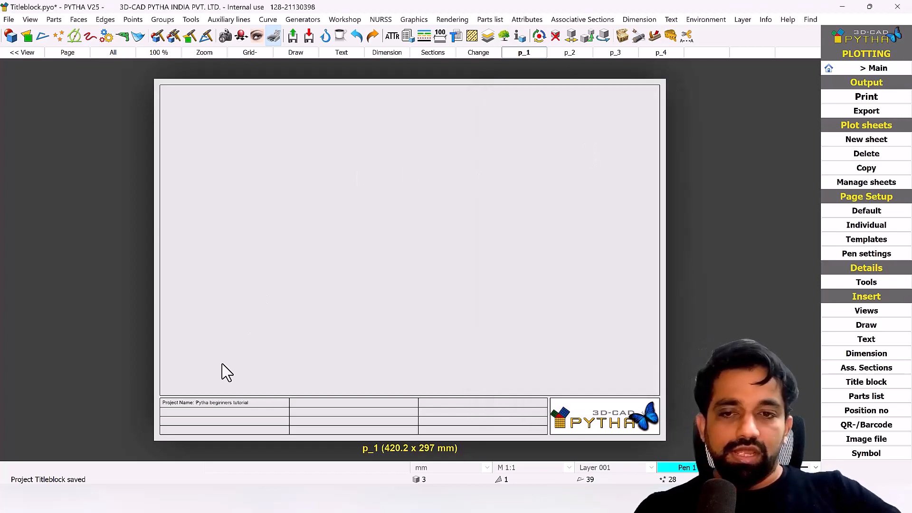
scroll(231, 434, up, 2)
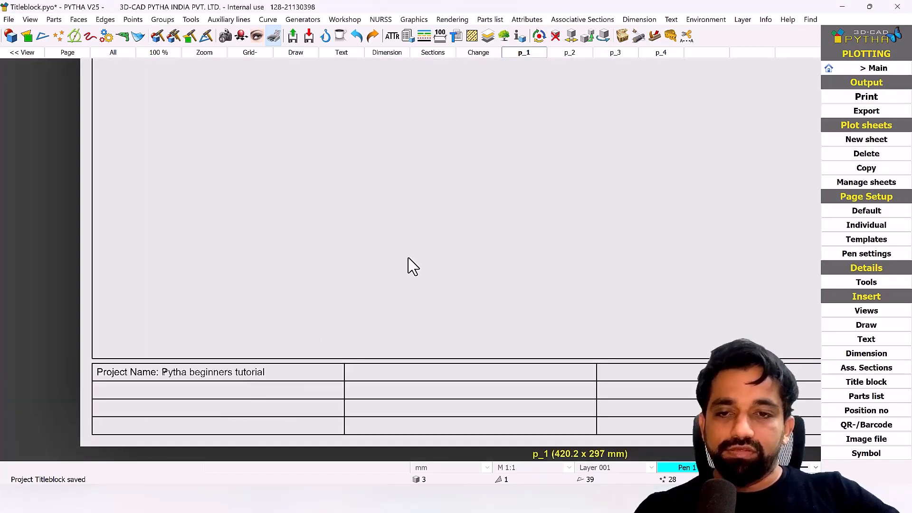
click(568, 53)
click(614, 53)
right_click(573, 392)
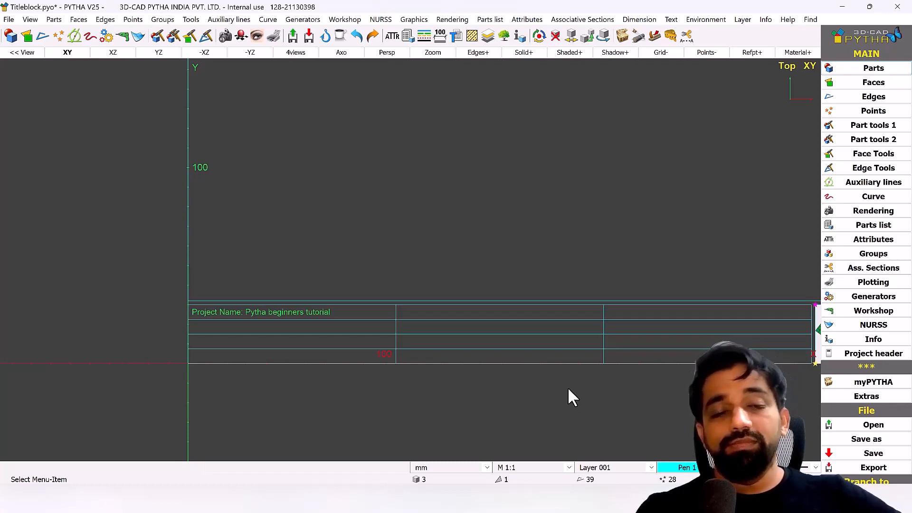
Step: Switch to the NEW project and inspect the Project Name field on its plot sheet
mouse_move(605, 500)
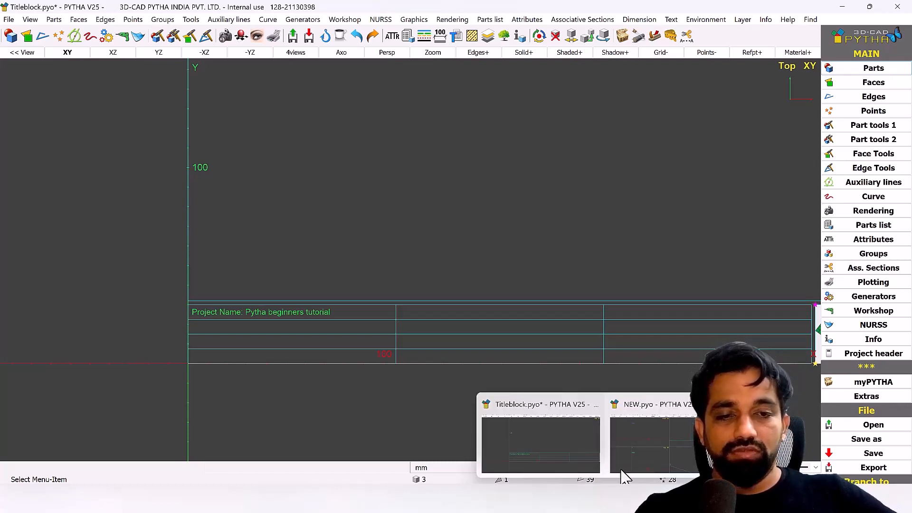
click(627, 474)
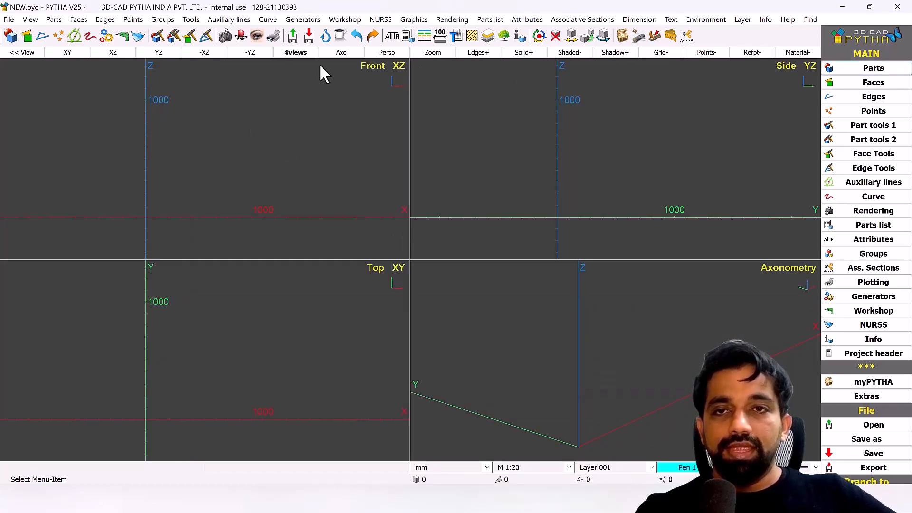
click(275, 38)
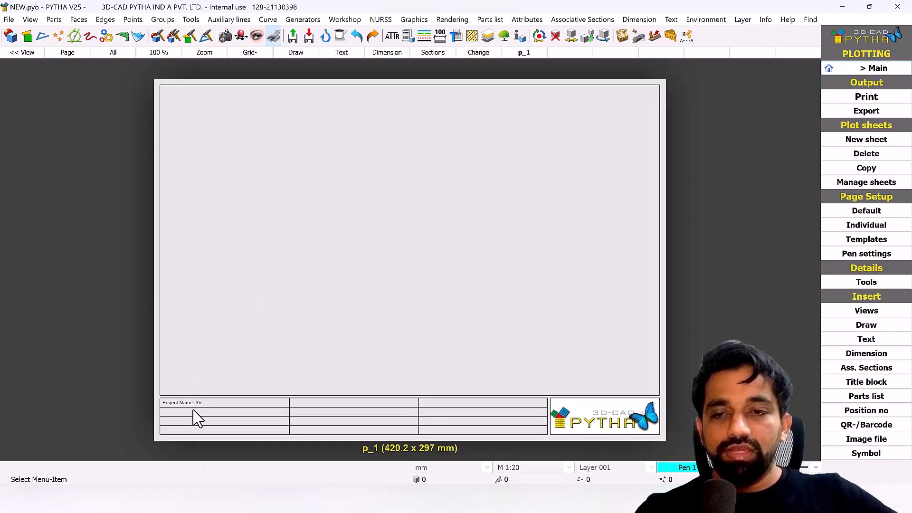
scroll(195, 418, up, 3)
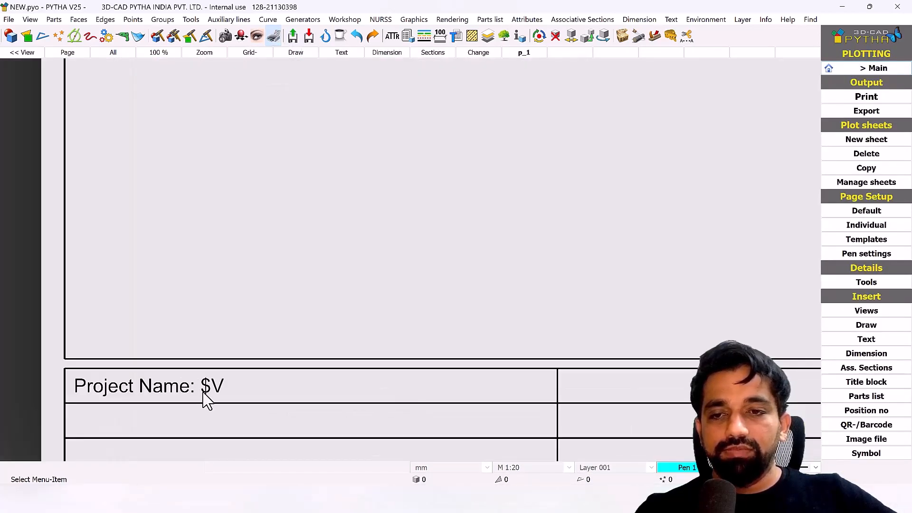
Step: Set variable V to the trial text "ghusu" in the NEW project, then close that project
click(718, 23)
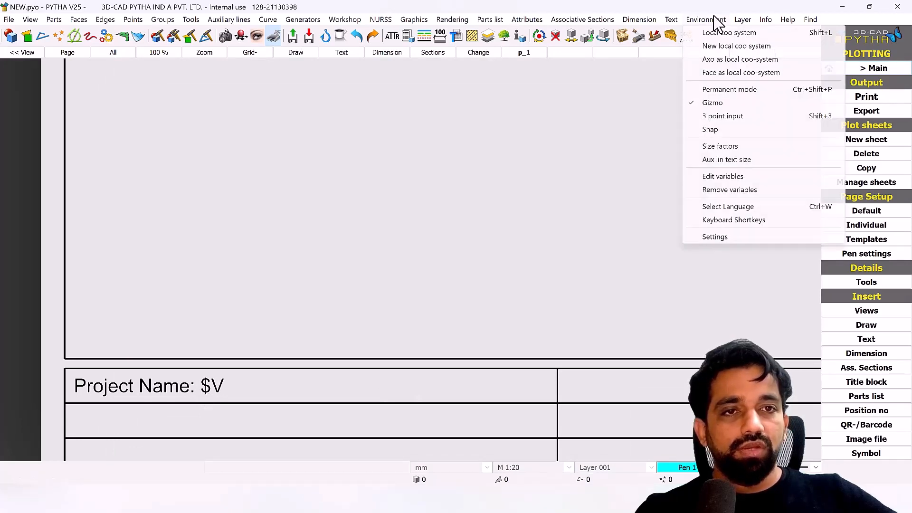
click(745, 176)
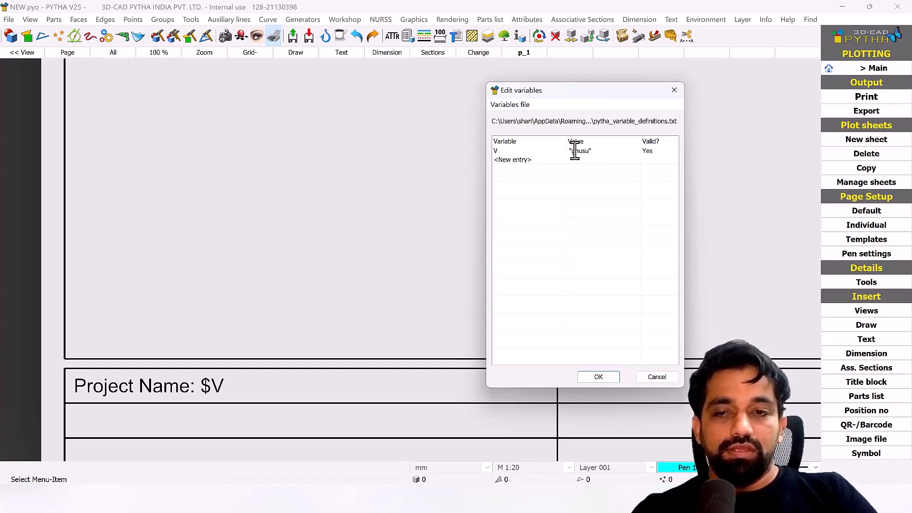
key(Return)
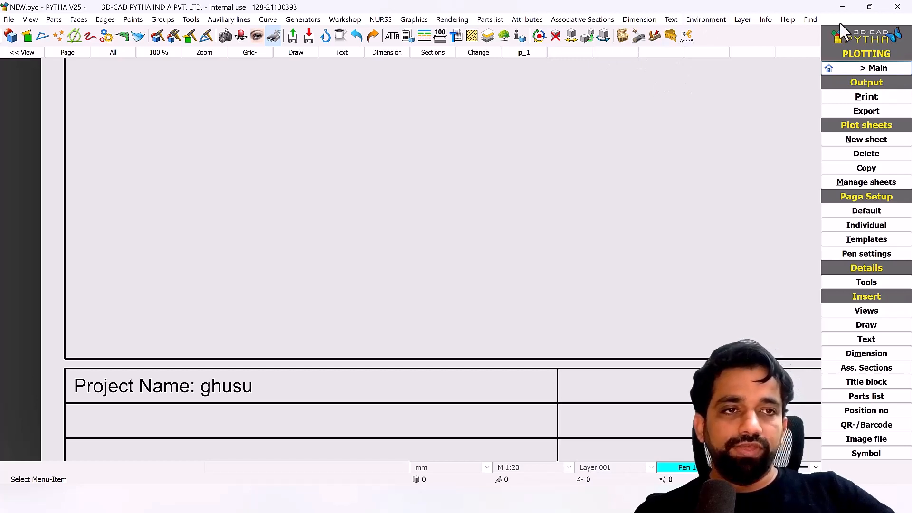
click(899, 10)
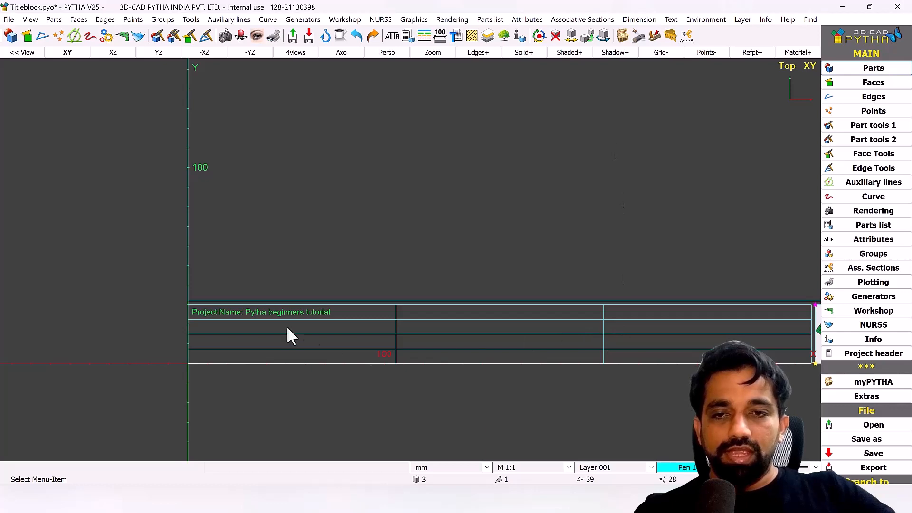
Step: Review the variable definitions and the options for saving the variables file or making it the default
click(716, 20)
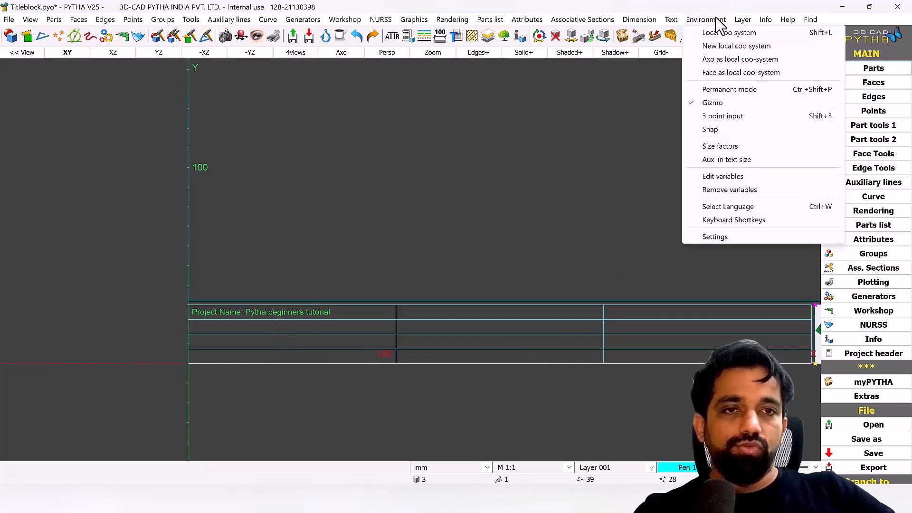
click(735, 176)
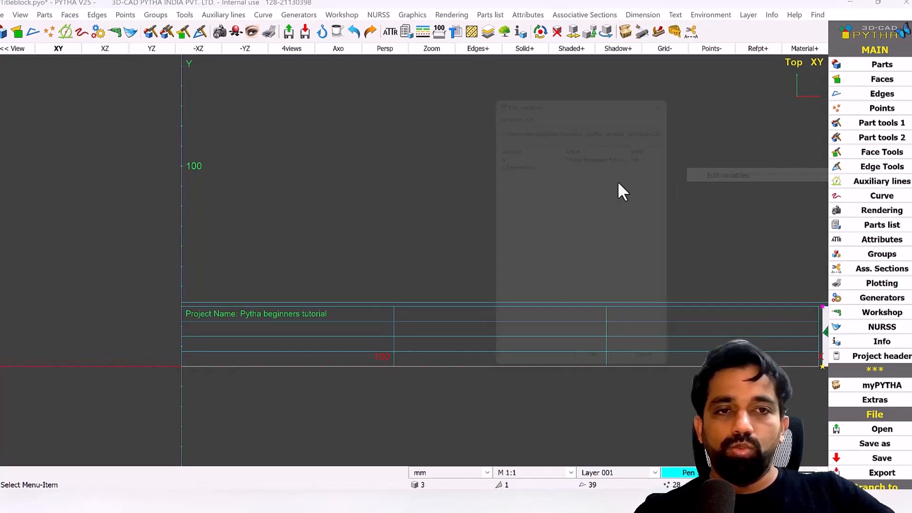
click(514, 54)
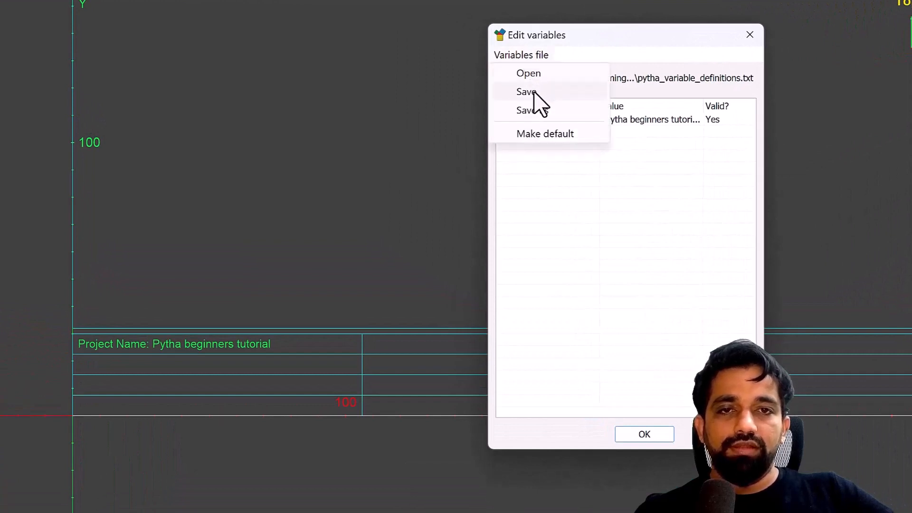
click(565, 135)
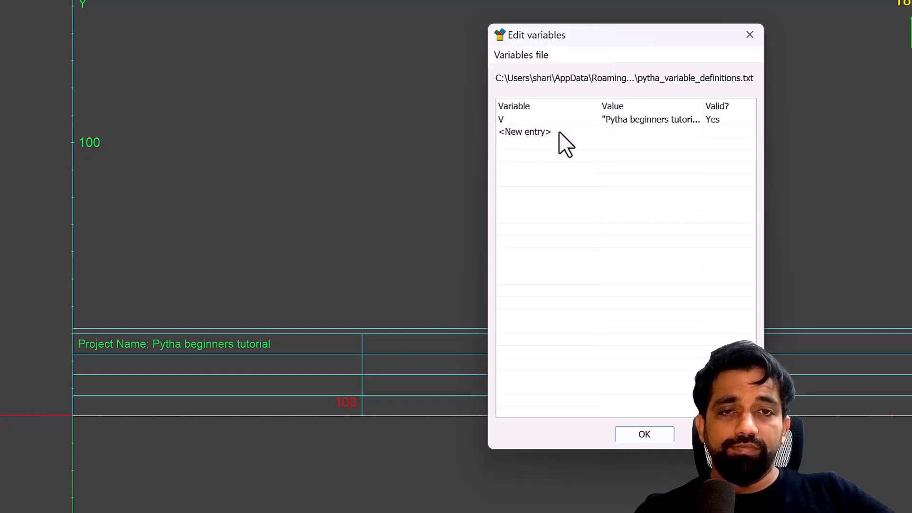
click(510, 56)
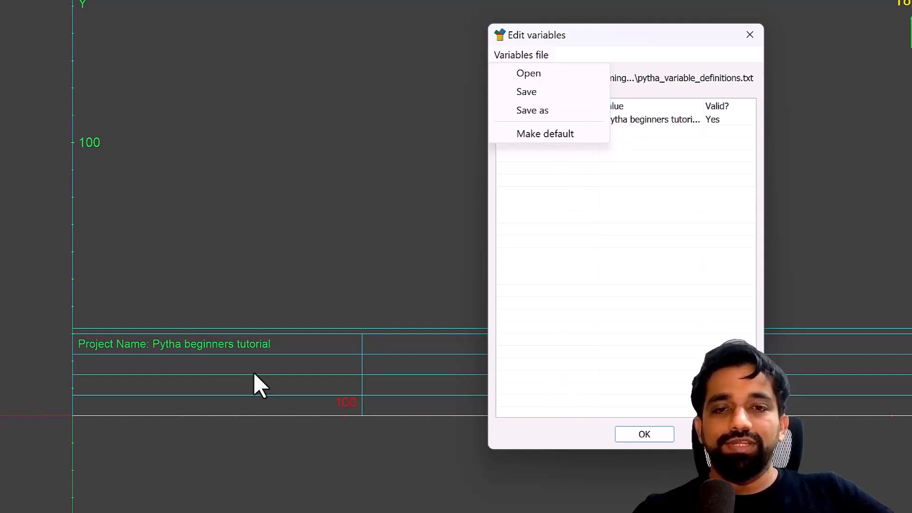
click(570, 134)
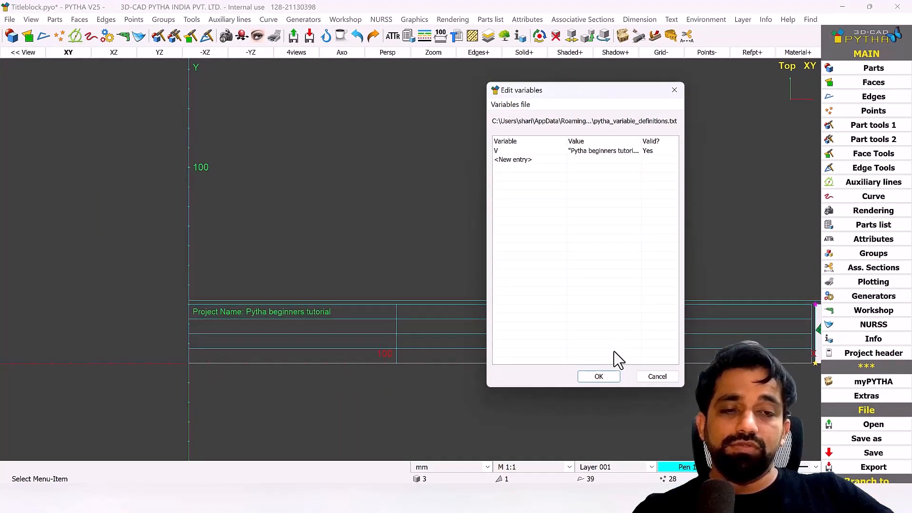
click(657, 376)
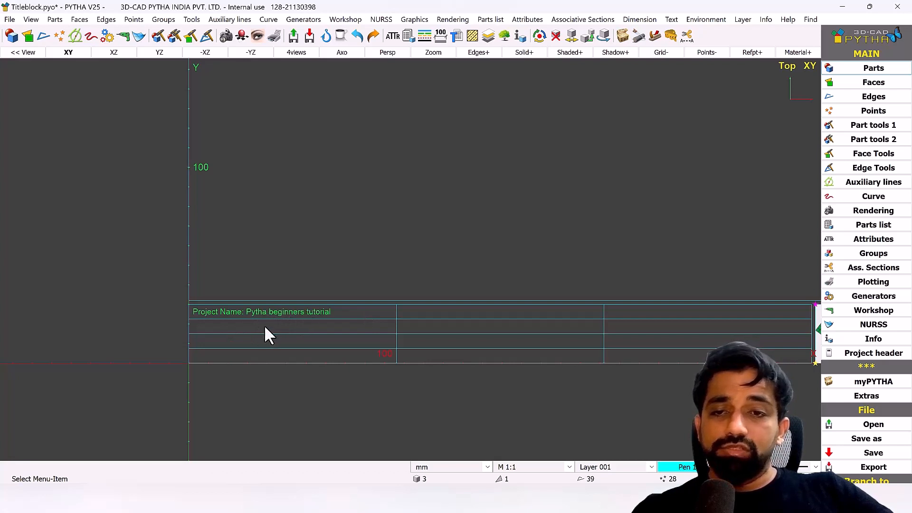
Step: Examine the project header's numbered fields alongside the title block, and close it without entering anything
scroll(265, 325, up, 5)
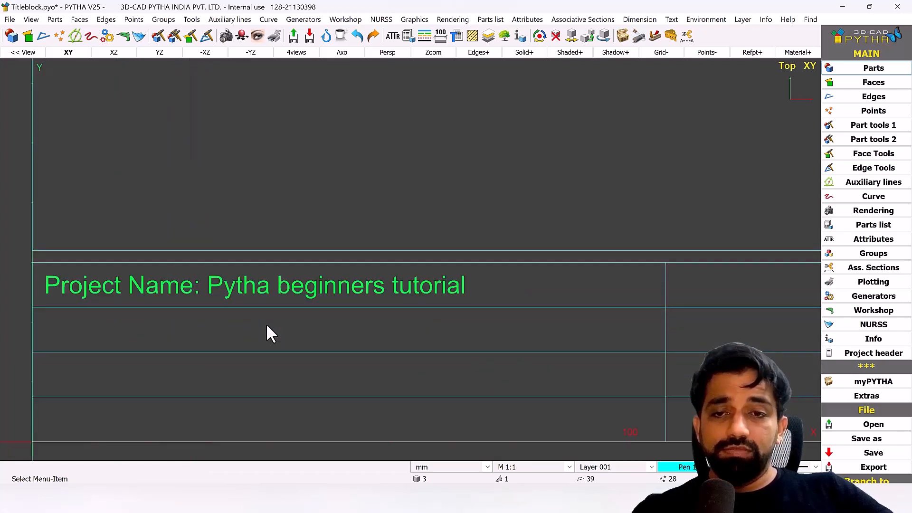
scroll(266, 326, down, 1)
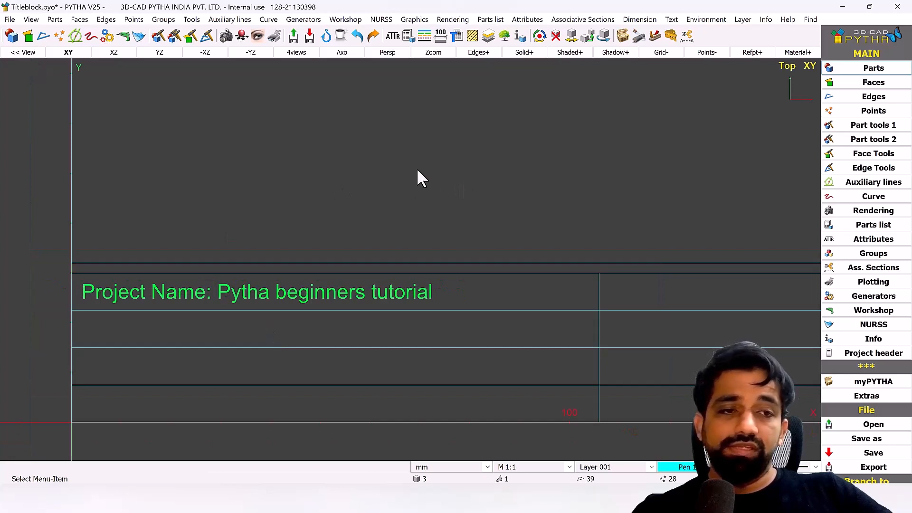
click(870, 354)
drag(438, 119, 611, 94)
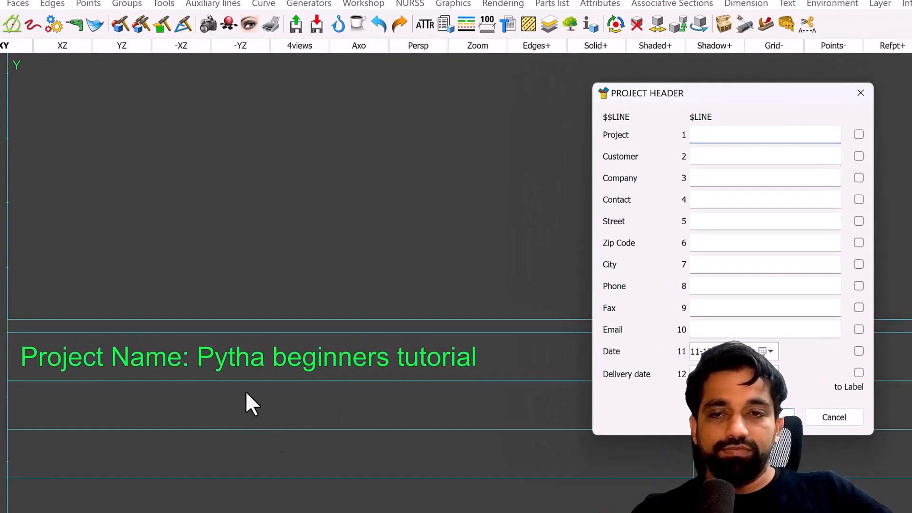
scroll(309, 377, down, 5)
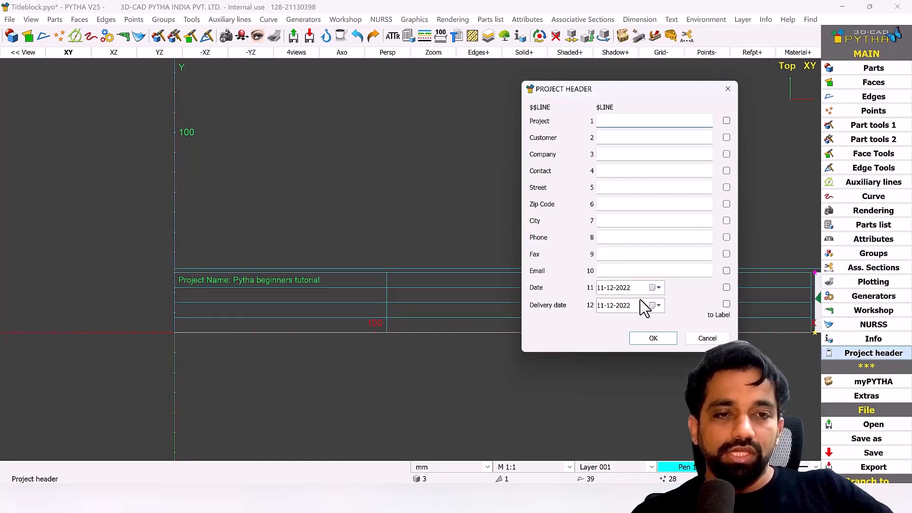
click(690, 338)
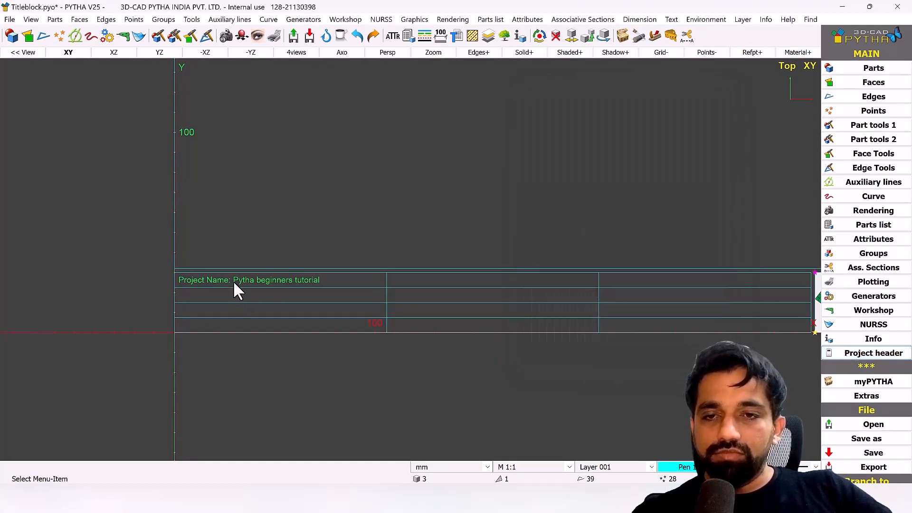
Step: Replace the $V variable in the title block's project name text with the Project header field $Line1
scroll(234, 280, up, 2)
right_click(300, 284)
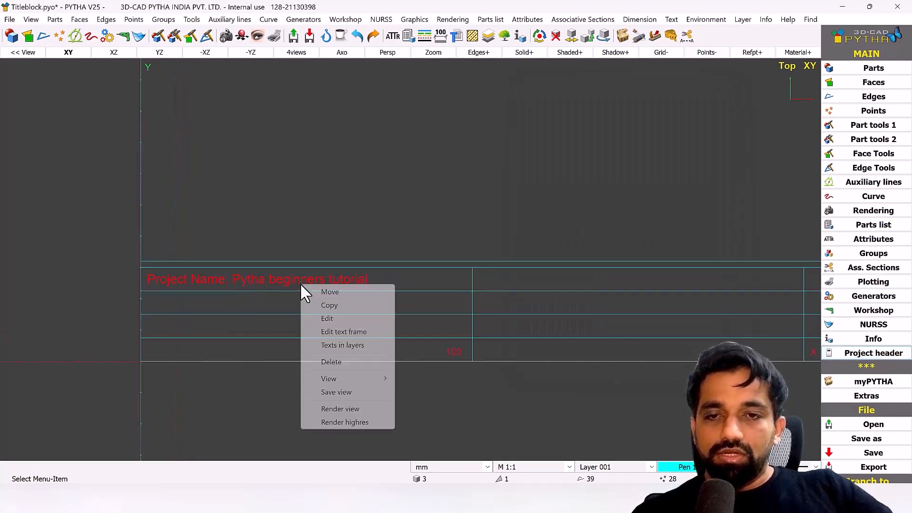
click(350, 318)
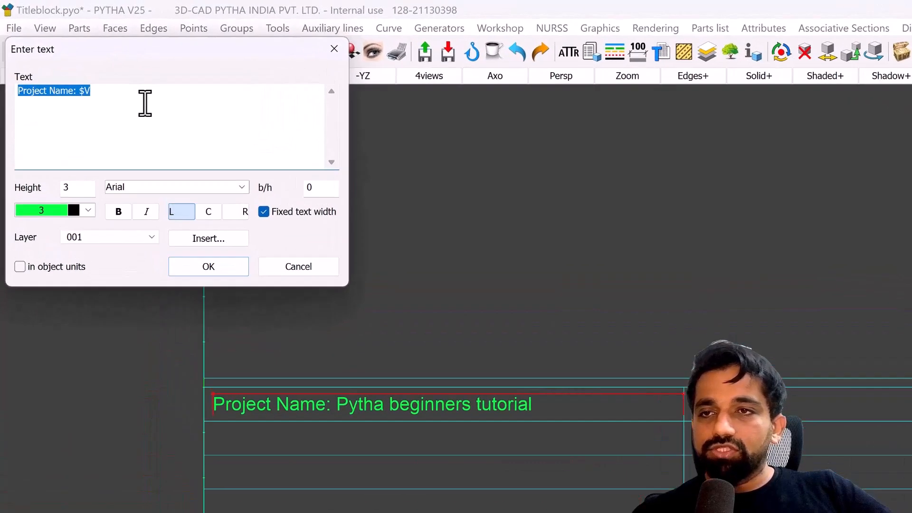
click(123, 96)
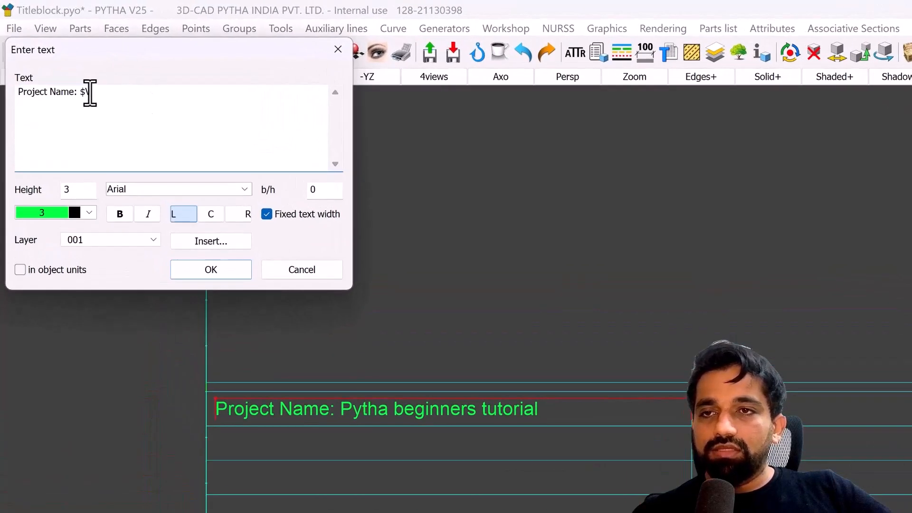
click(213, 242)
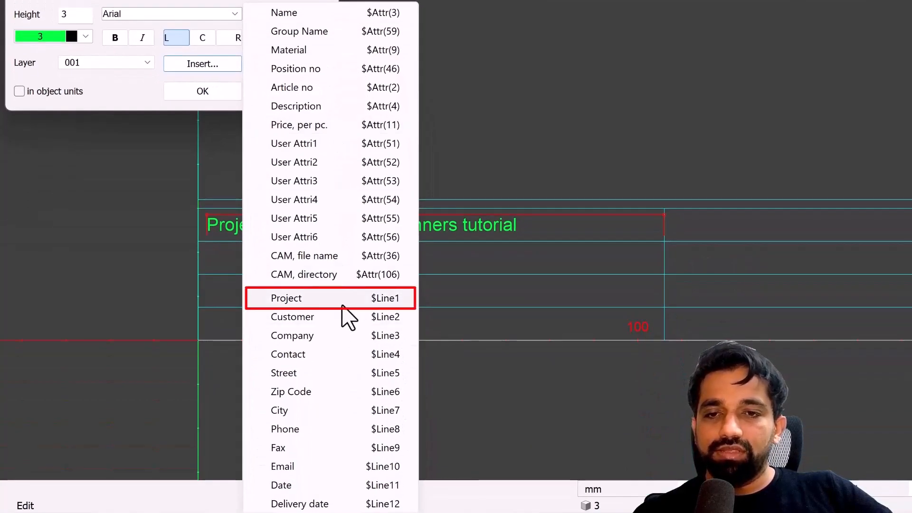
click(342, 298)
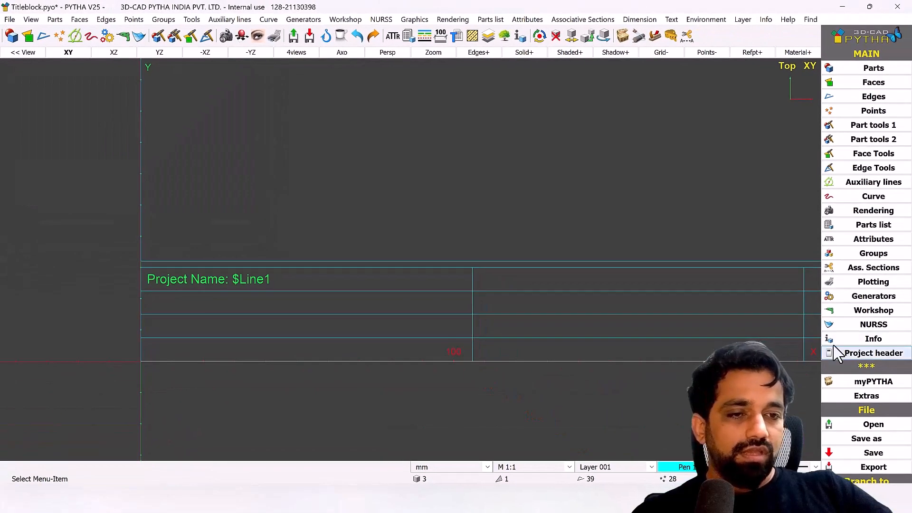
Step: Set the Project field of the project header to "Pytha Training"
click(846, 352)
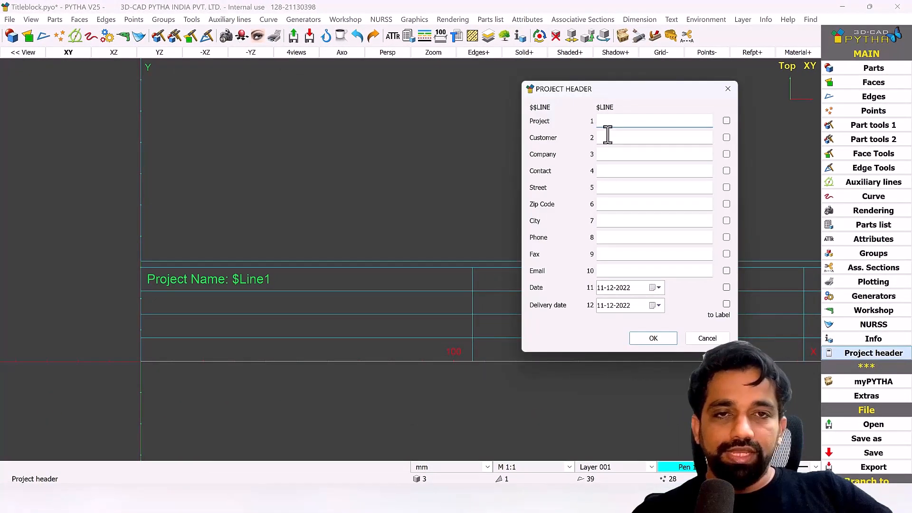
text(P)
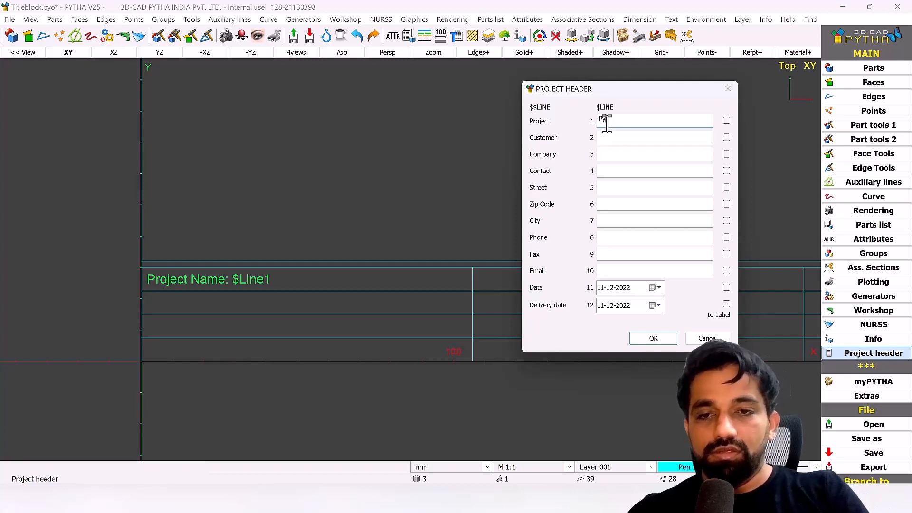
text(ytha)
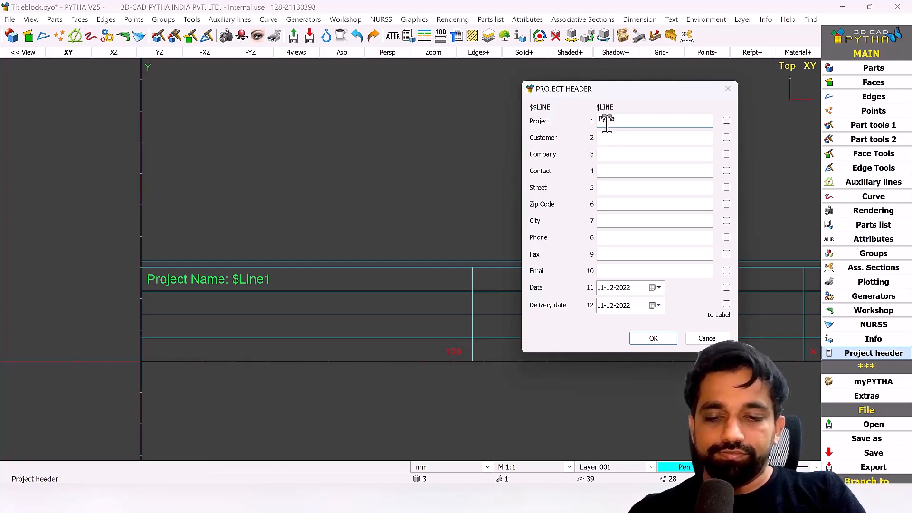
text( T)
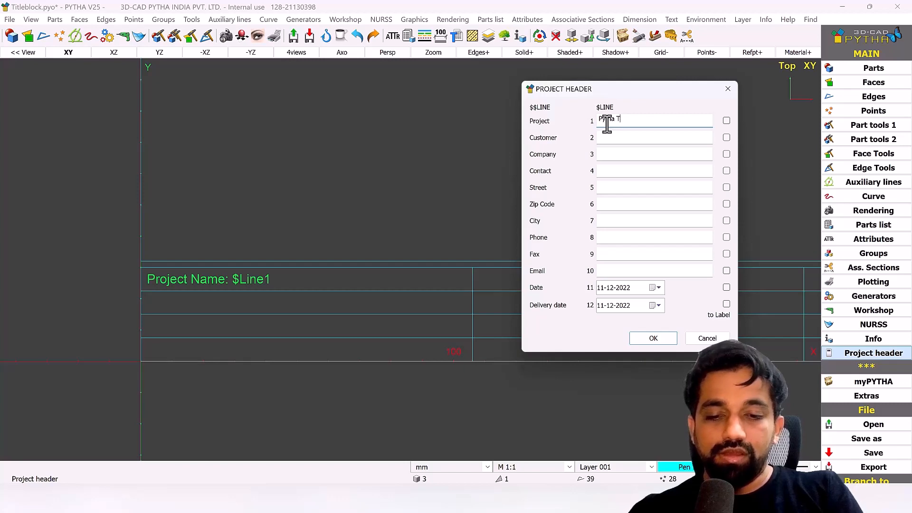
text(raining)
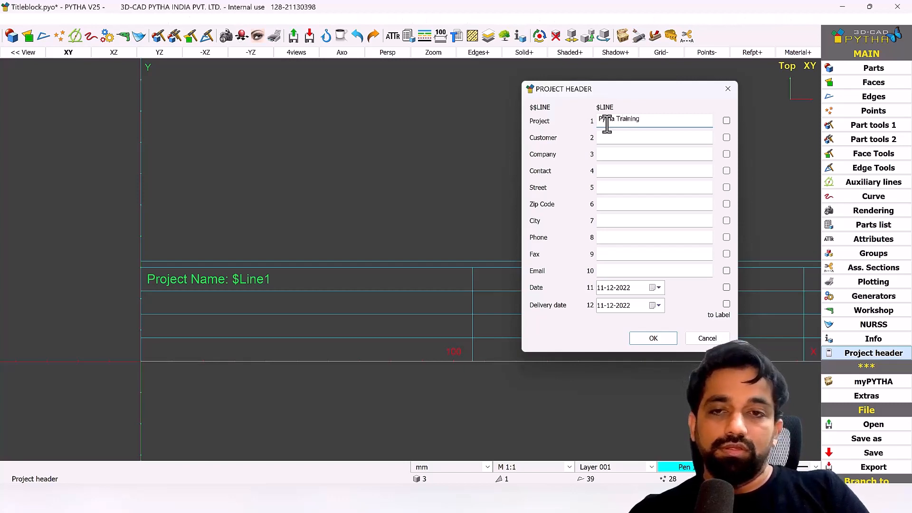
key(Return)
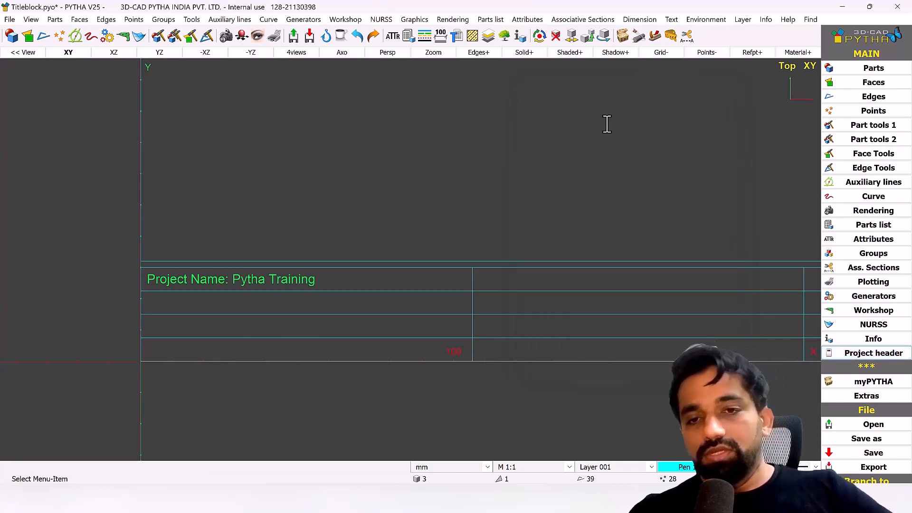
Step: Check the project header's field labels and replace the fixed "Project Name" label in the title block text with $$line1
click(855, 354)
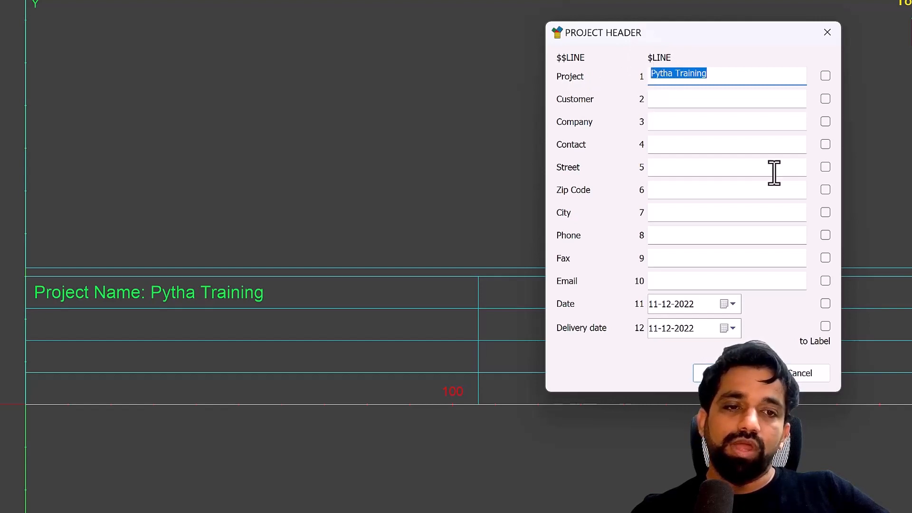
click(808, 375)
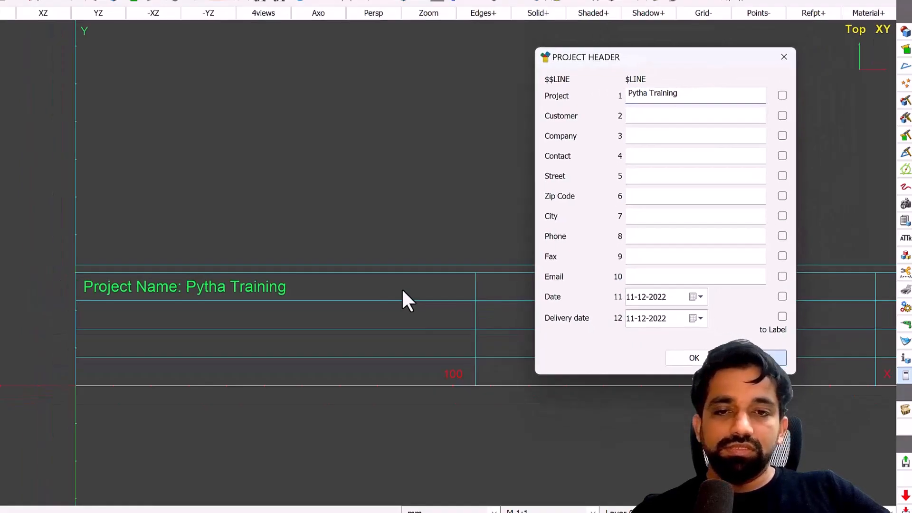
right_click(264, 295)
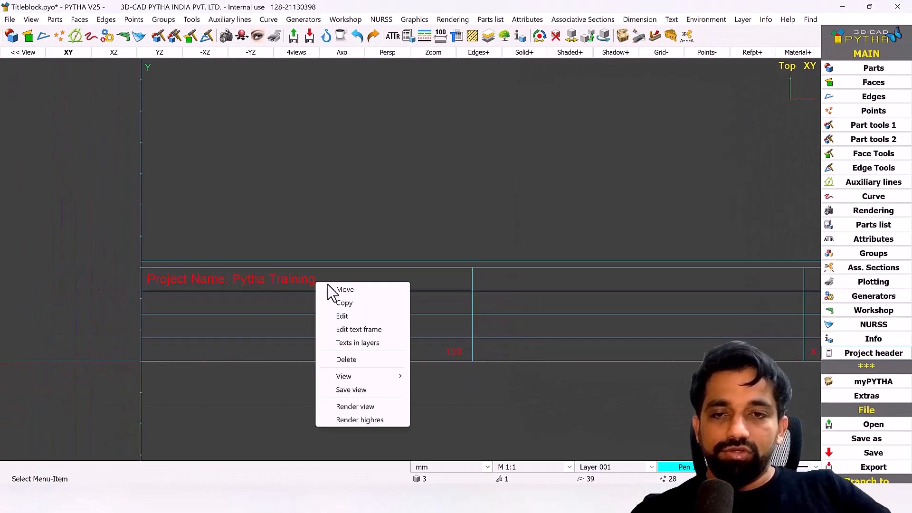
click(356, 316)
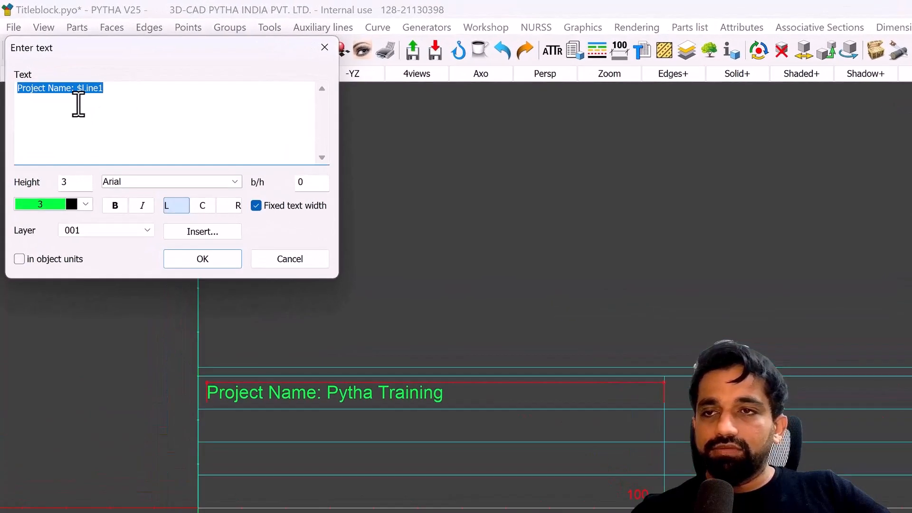
click(46, 66)
drag(65, 92, 8, 94)
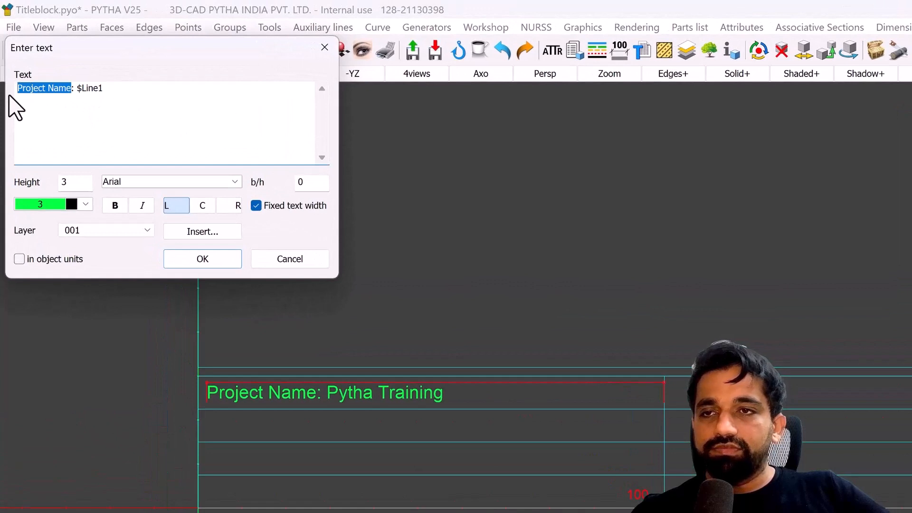
key(BackSpace)
text($$)
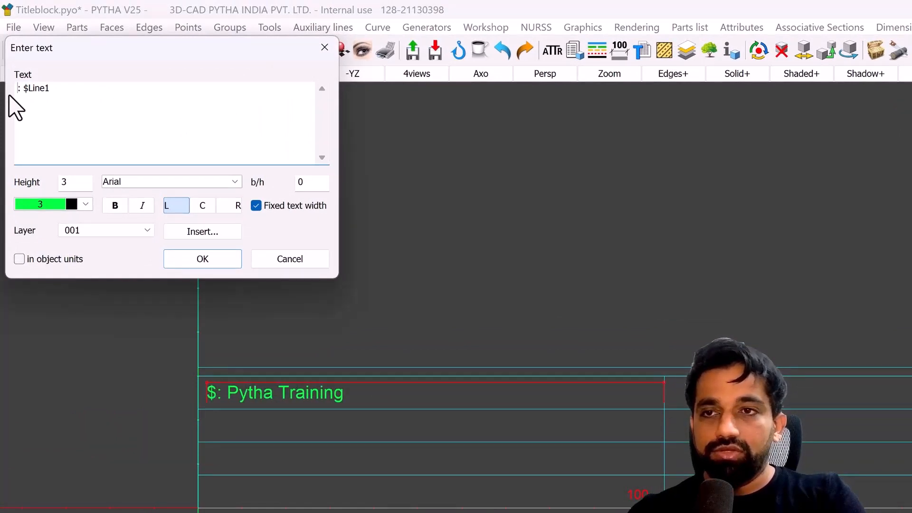
text(line1)
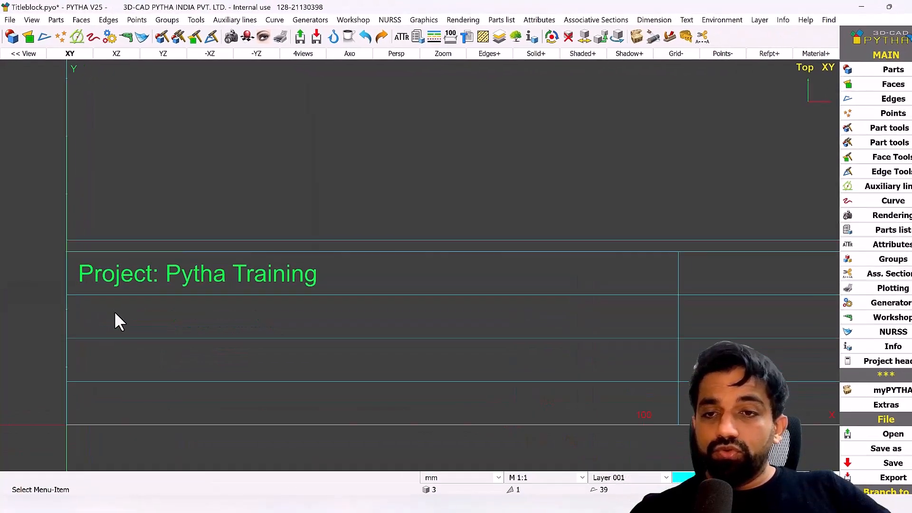
Step: Copy the project text horizontally into the two neighbouring columns of the title block's first row, 106 mm apart
middle_drag(103, 295, 121, 290)
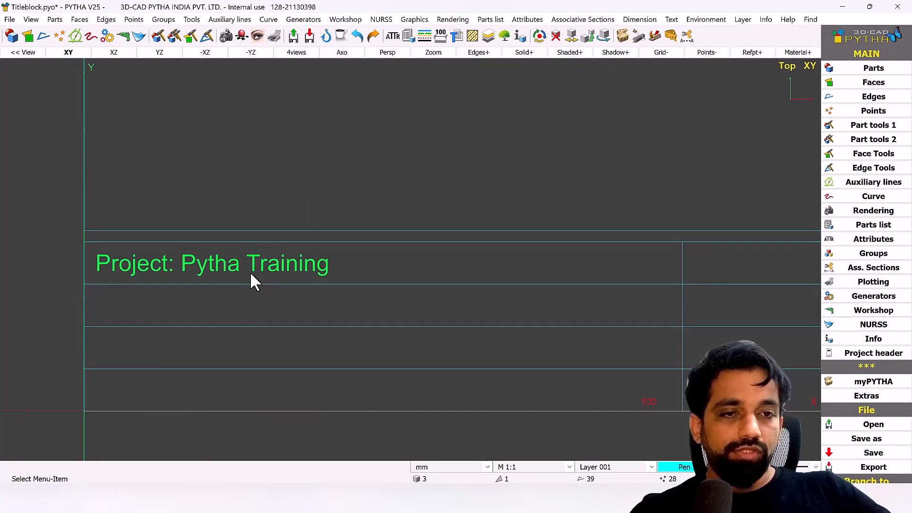
scroll(249, 272, down, 4)
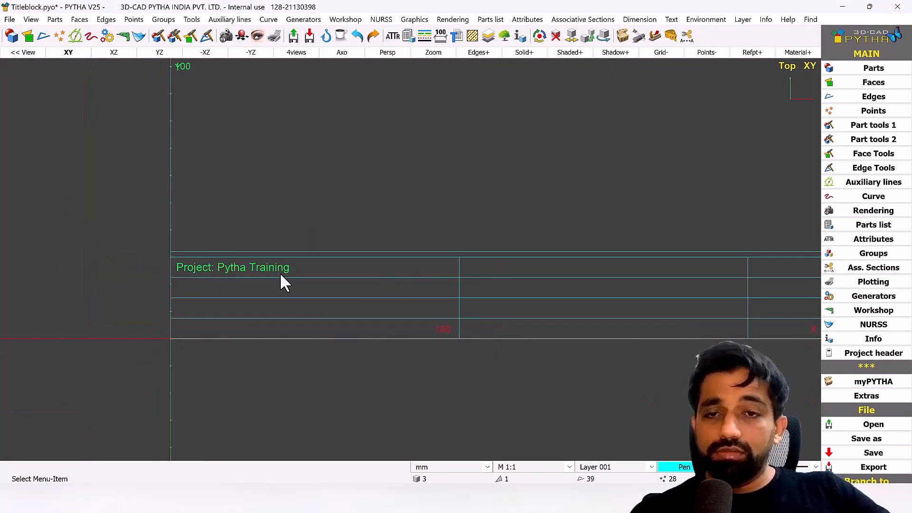
scroll(281, 275, up, 4)
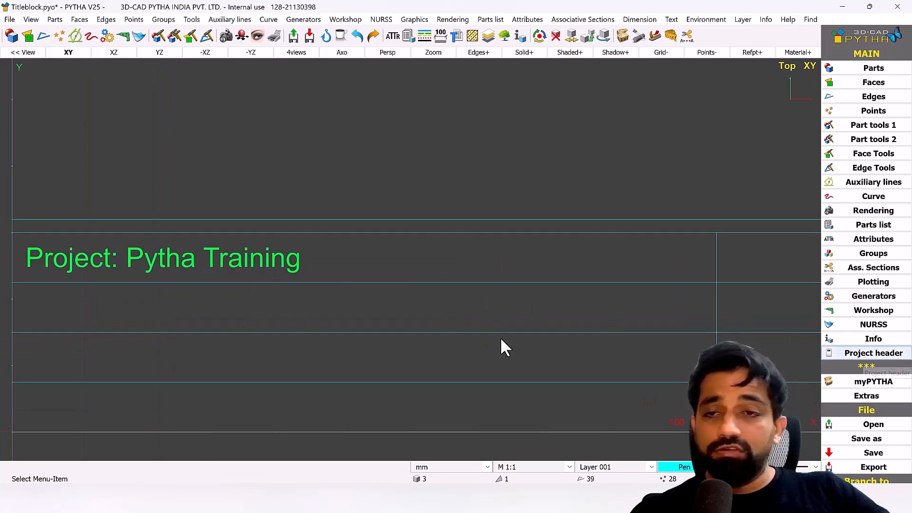
middle_drag(304, 306, 385, 299)
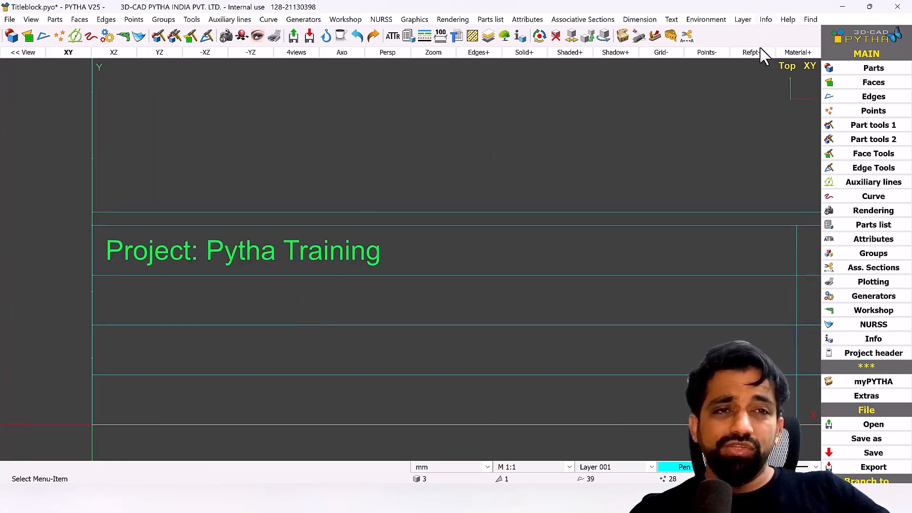
right_click(168, 255)
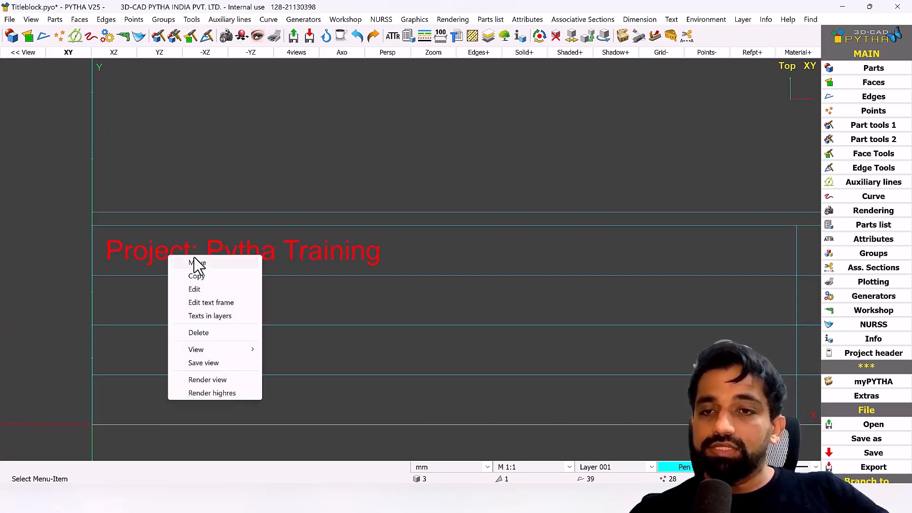
right_click(127, 254)
click(157, 277)
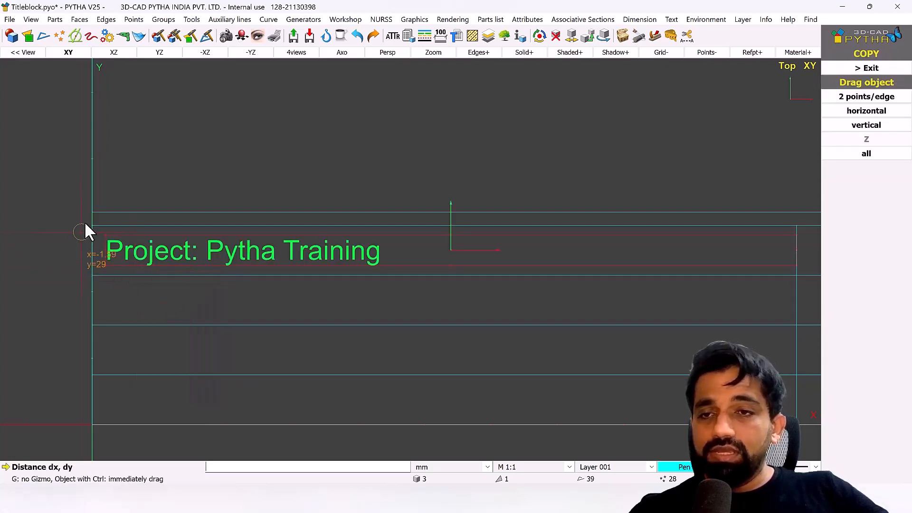
click(90, 221)
scroll(37, 276, down, 3)
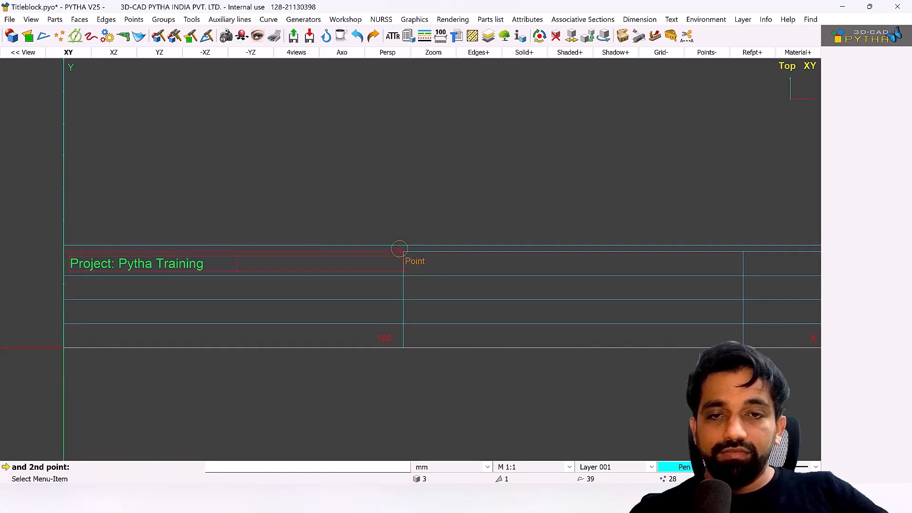
scroll(402, 250, up, 4)
click(412, 230)
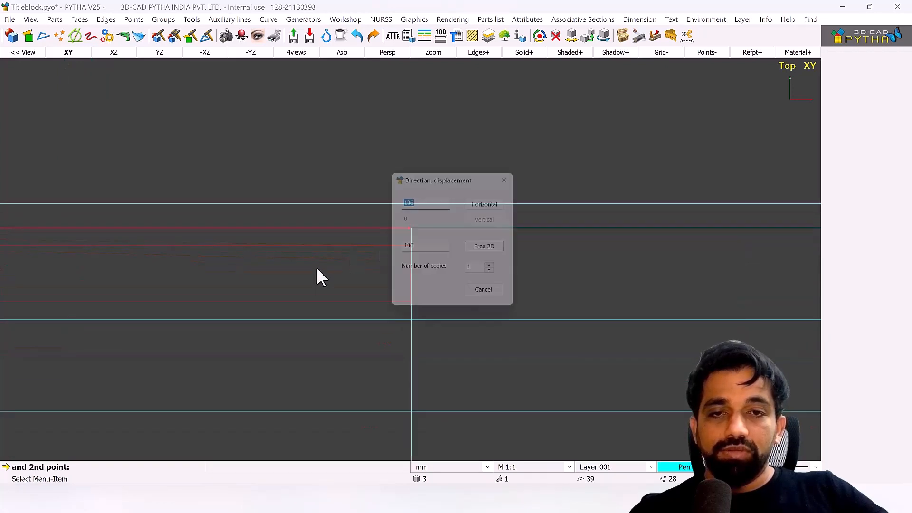
scroll(316, 266, down, 4)
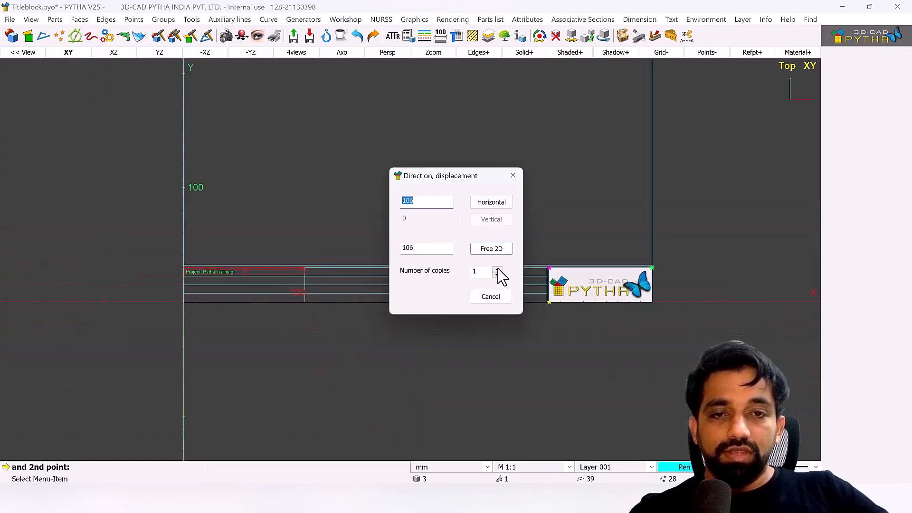
click(493, 204)
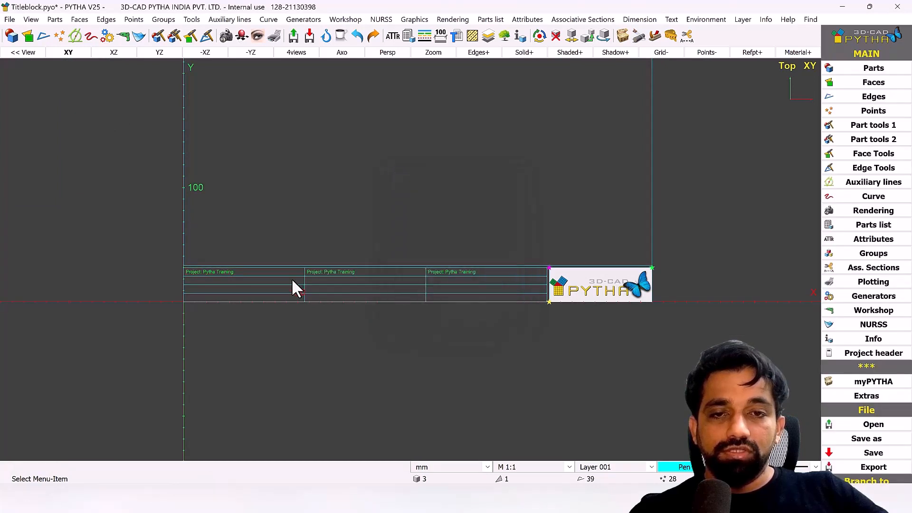
Step: Copy the three top-row texts vertically into the rows below, with a 7.5 mm displacement and 3 copies
click(671, 20)
click(689, 142)
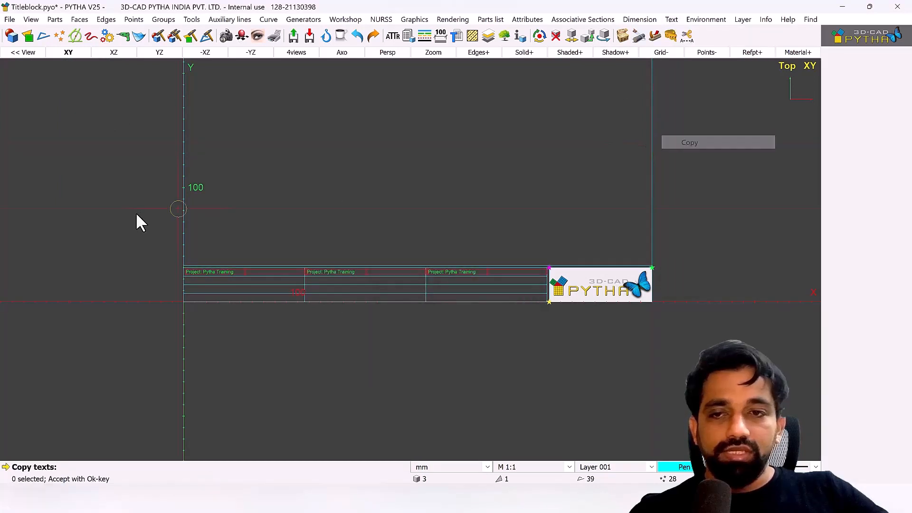
drag(137, 213, 565, 300)
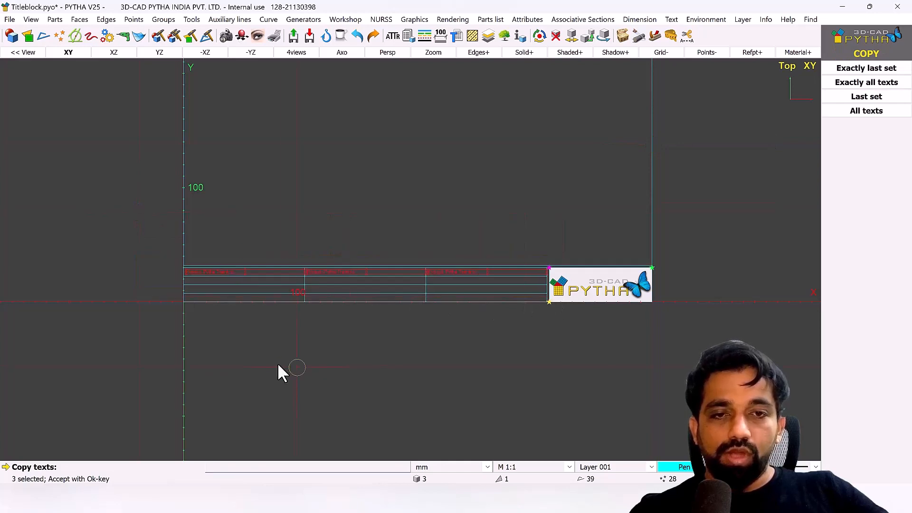
right_click(279, 366)
scroll(196, 260, up, 5)
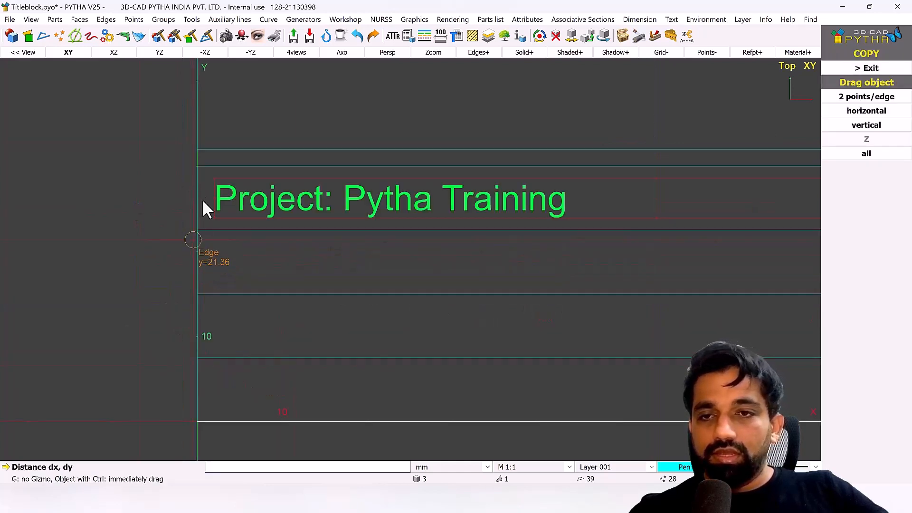
click(197, 167)
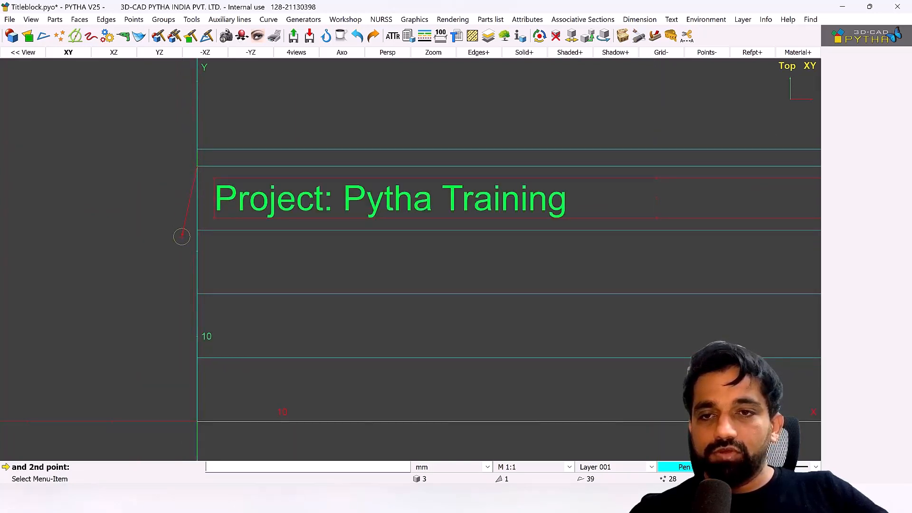
click(206, 248)
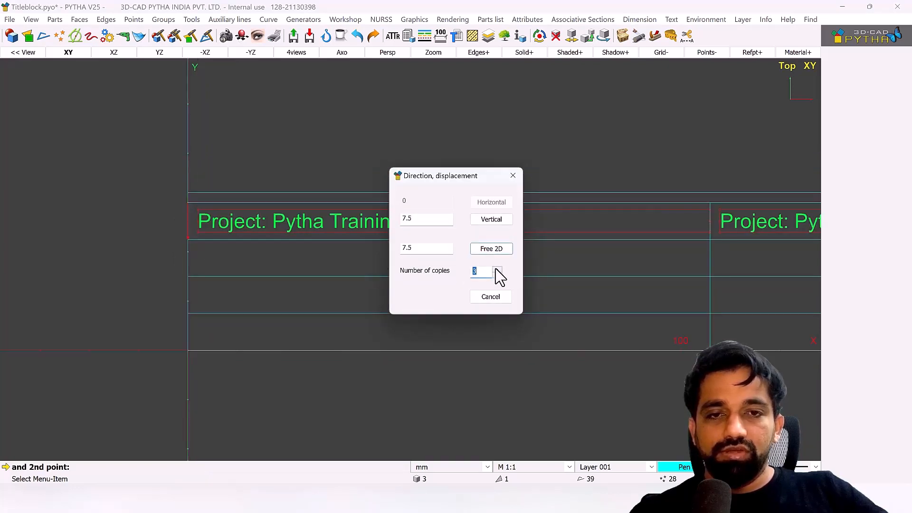
click(491, 220)
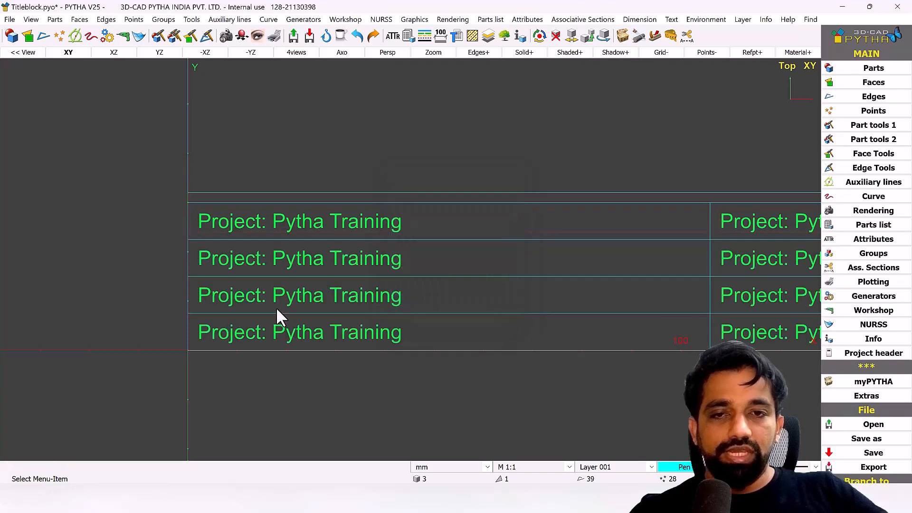
scroll(277, 309, down, 2)
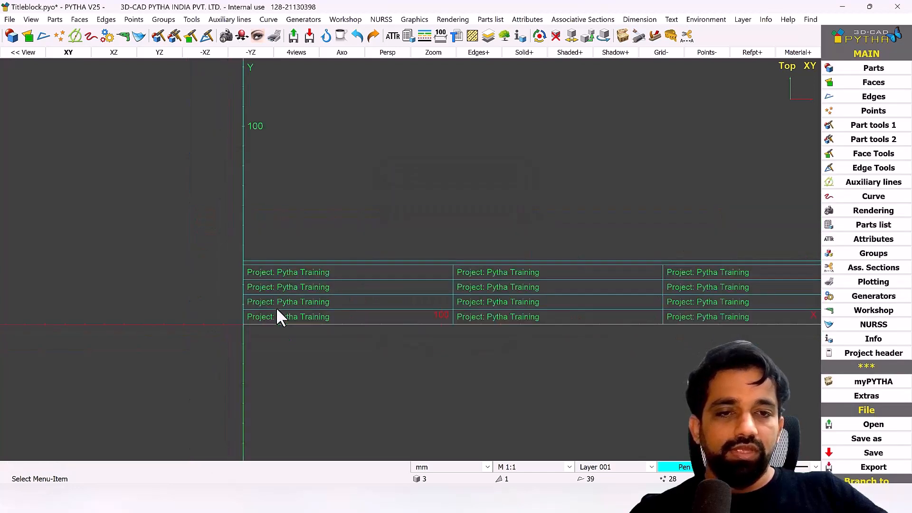
Step: Change the text in the middle column's first row to "$$line2: $Line2"
right_click(481, 274)
click(508, 308)
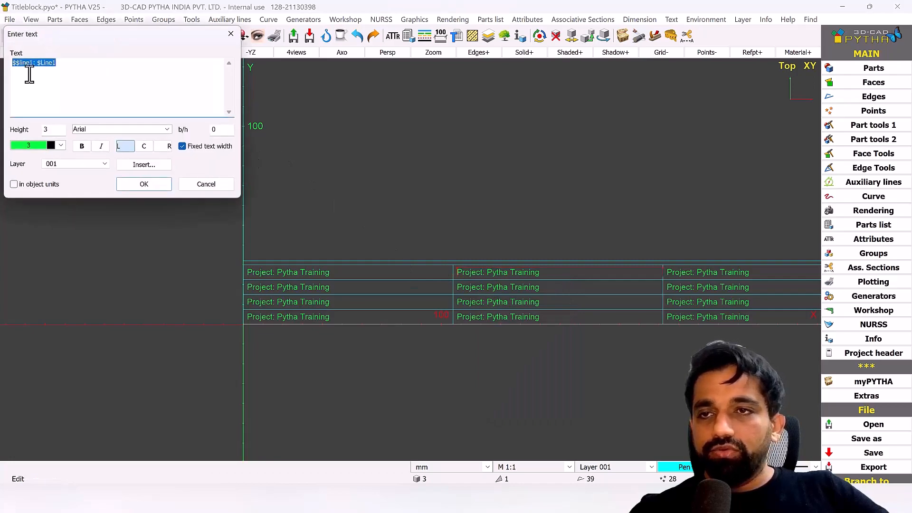
click(33, 63)
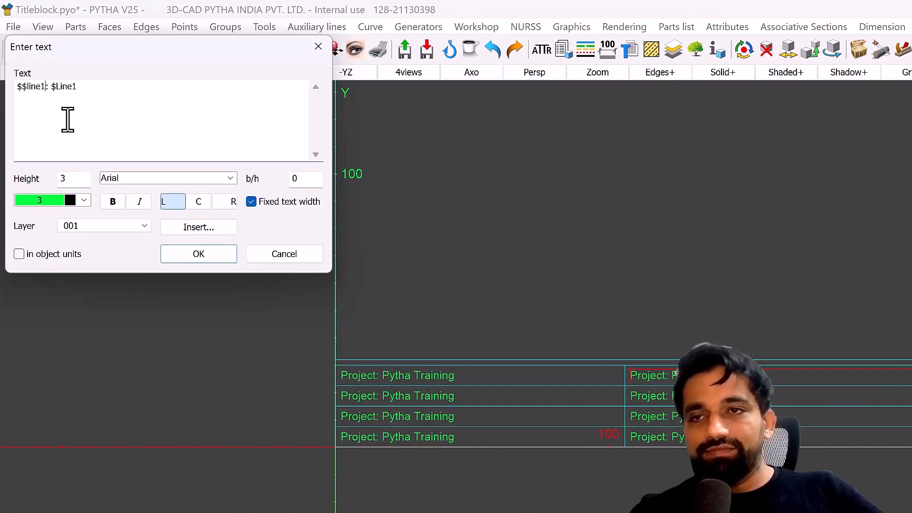
key(BackSpace)
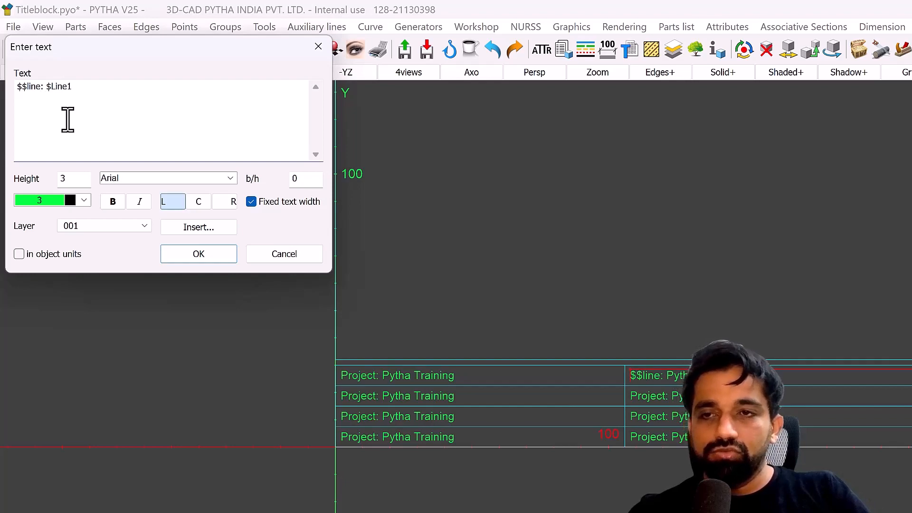
text(2)
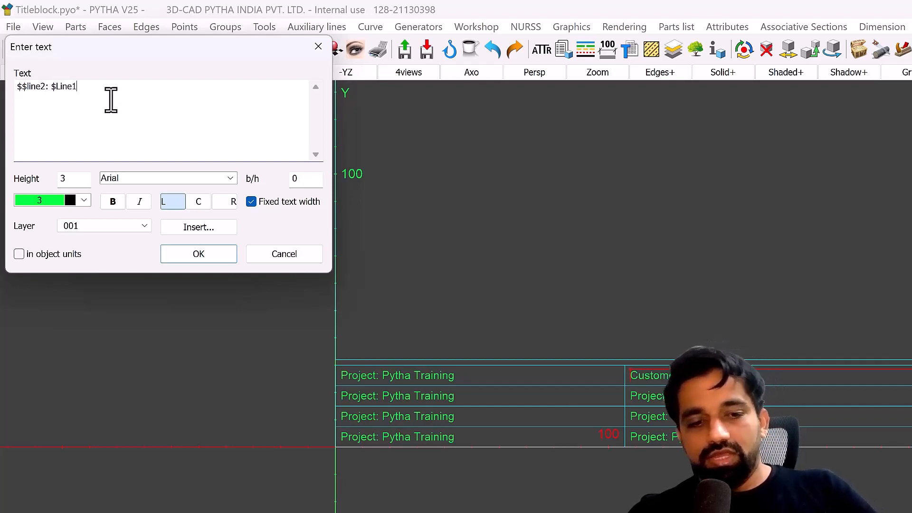
key(BackSpace)
text(2)
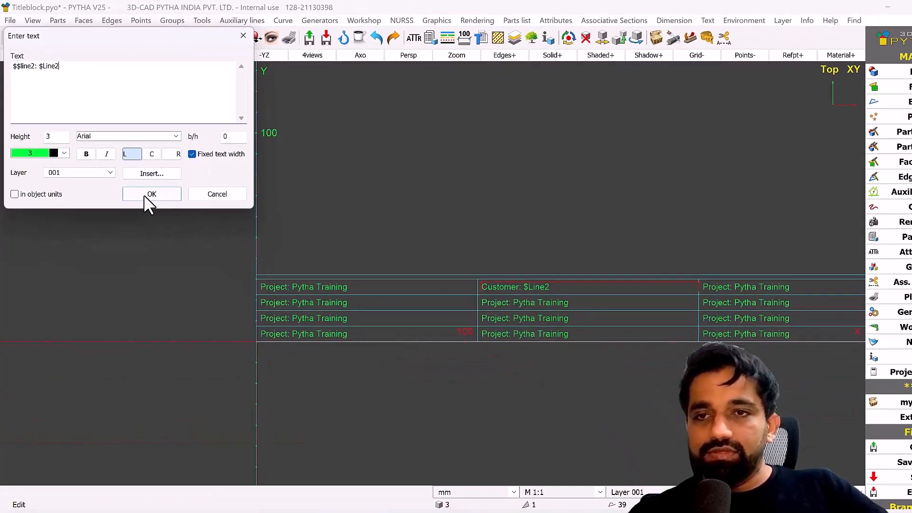
click(152, 194)
Step: Change the text in the third column's first row to "$$line3: $Line3"
right_click(727, 278)
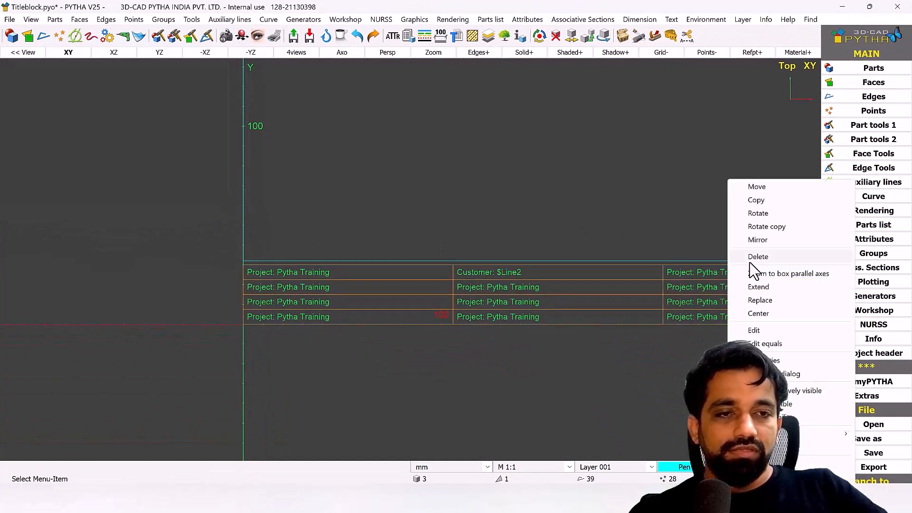
right_click(721, 278)
click(741, 308)
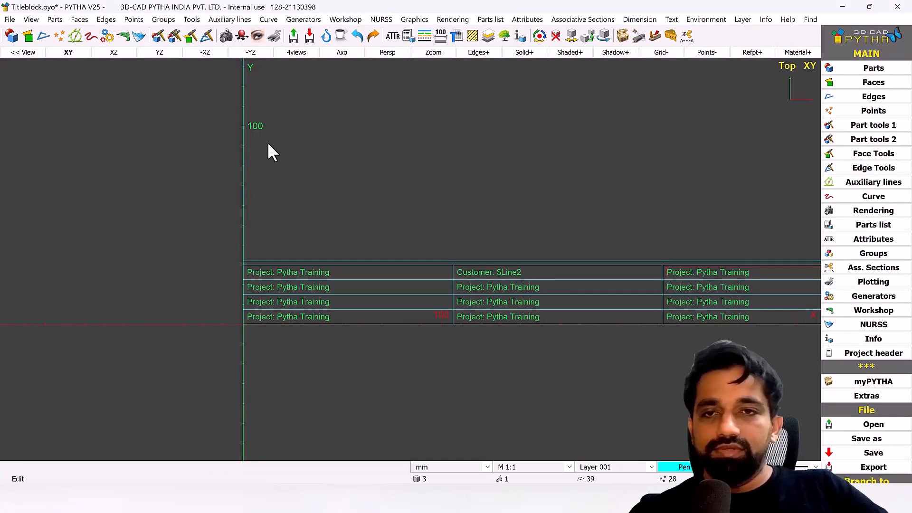
click(68, 67)
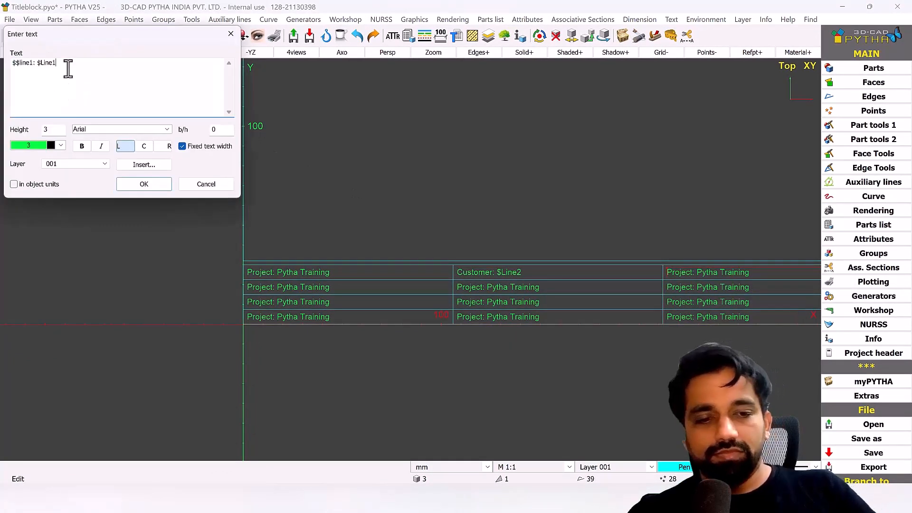
key(BackSpace)
text(3)
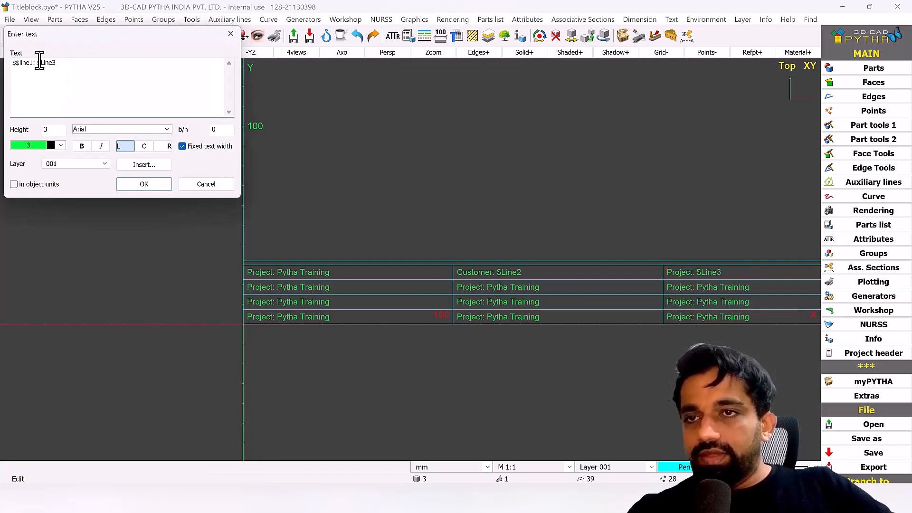
click(32, 62)
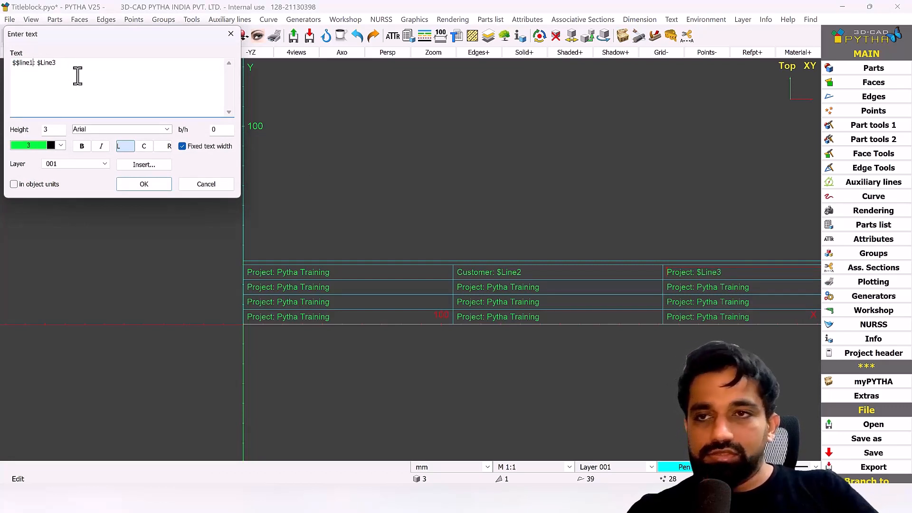
key(BackSpace)
text(3)
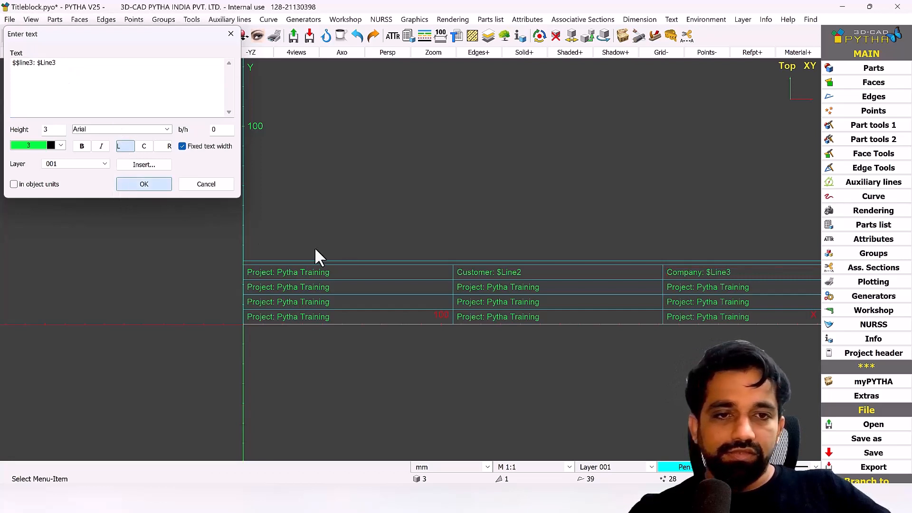
Step: Open the project header to view its field labels, and open the MODEL settings files from PYTHA Central
middle_drag(349, 280, 274, 272)
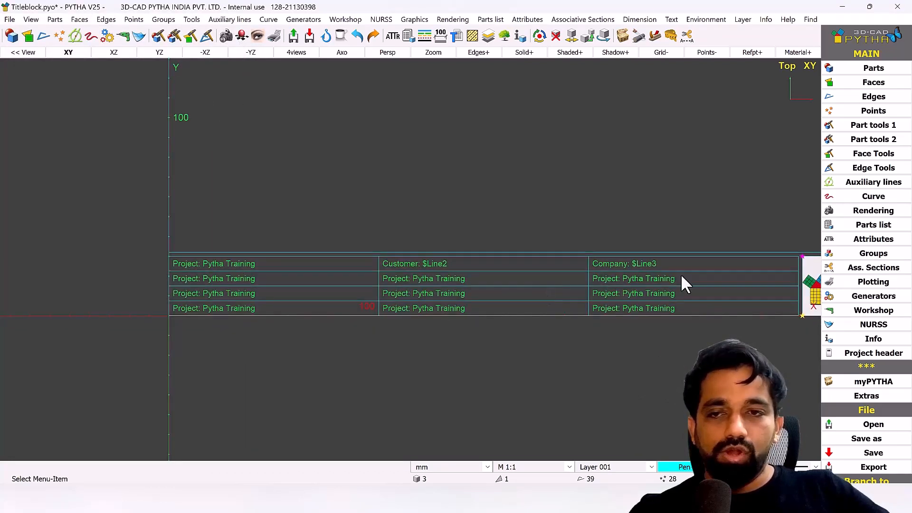
middle_drag(709, 305, 631, 293)
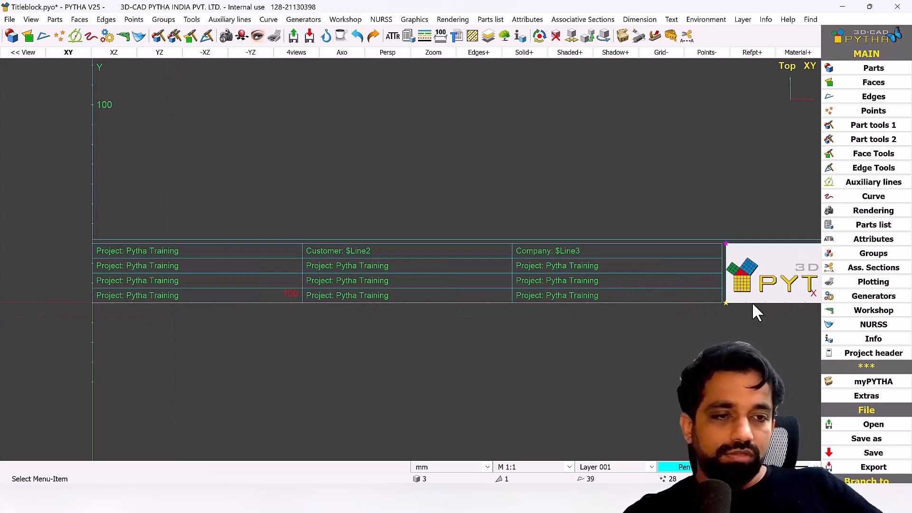
click(872, 353)
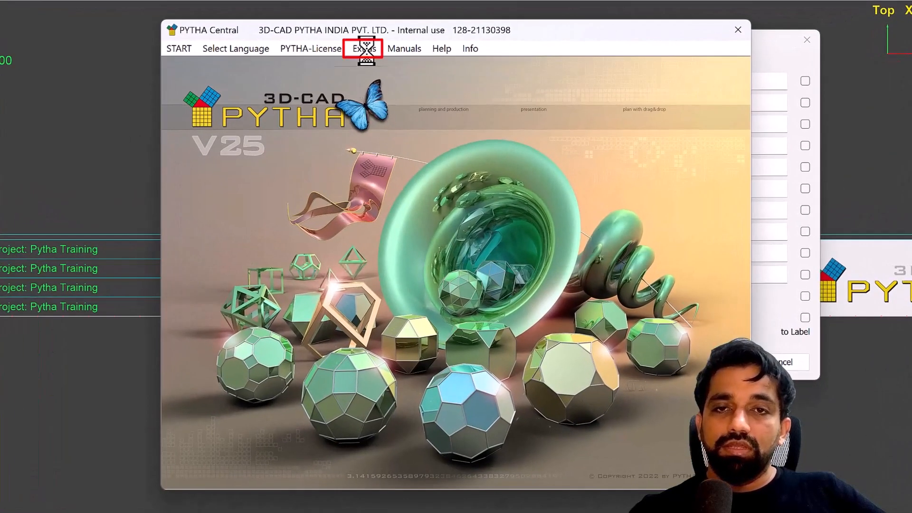
click(365, 50)
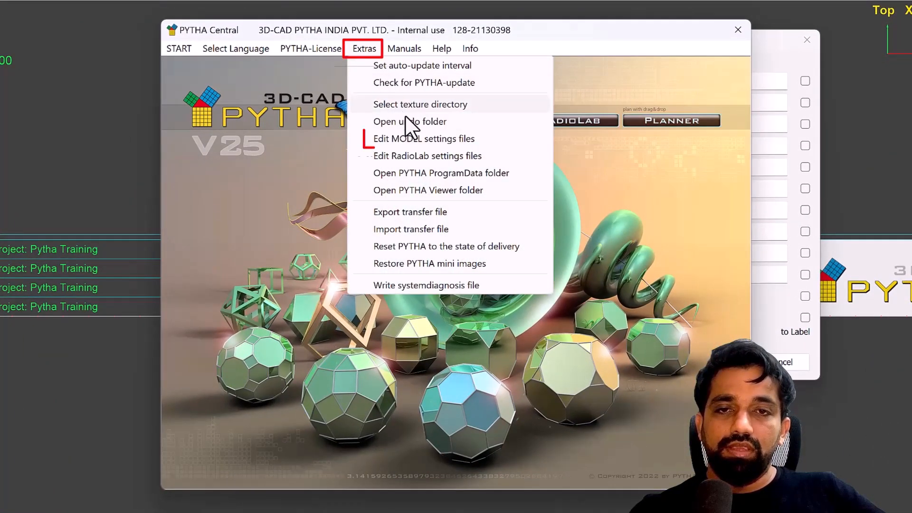
click(422, 138)
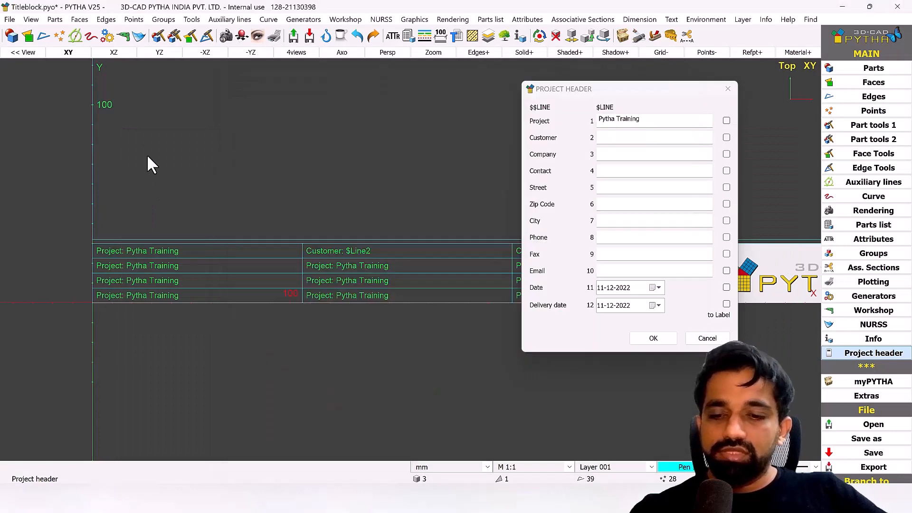
Step: Close the project header without changing it and save the Titleblock project
click(712, 339)
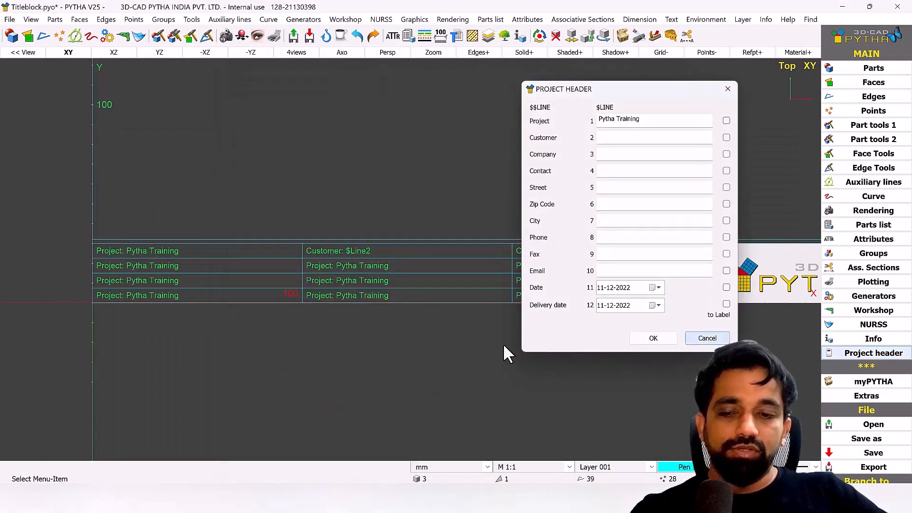
key(ctrl+s)
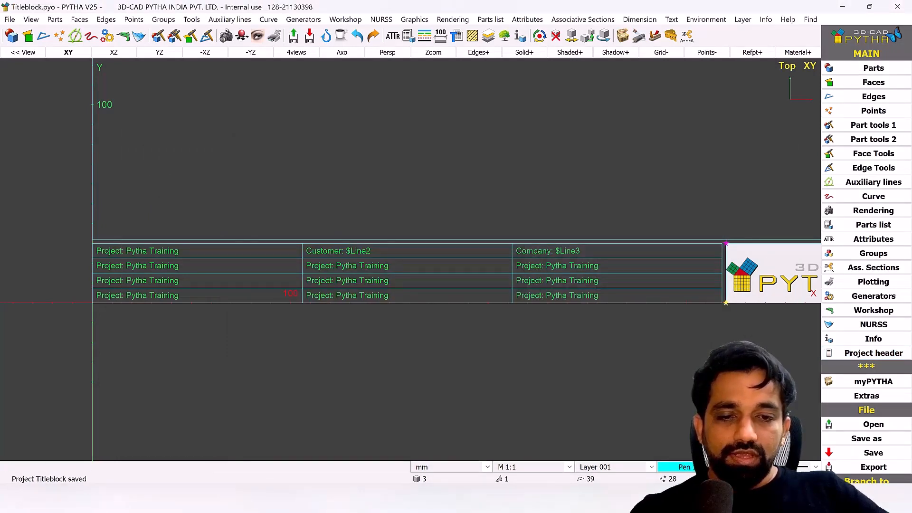
Step: Open pytha_header_eng.txt from the PYTHA25.0 settings folder in Notepad and replace the Street label with "Designer"
key(alt+Tab)
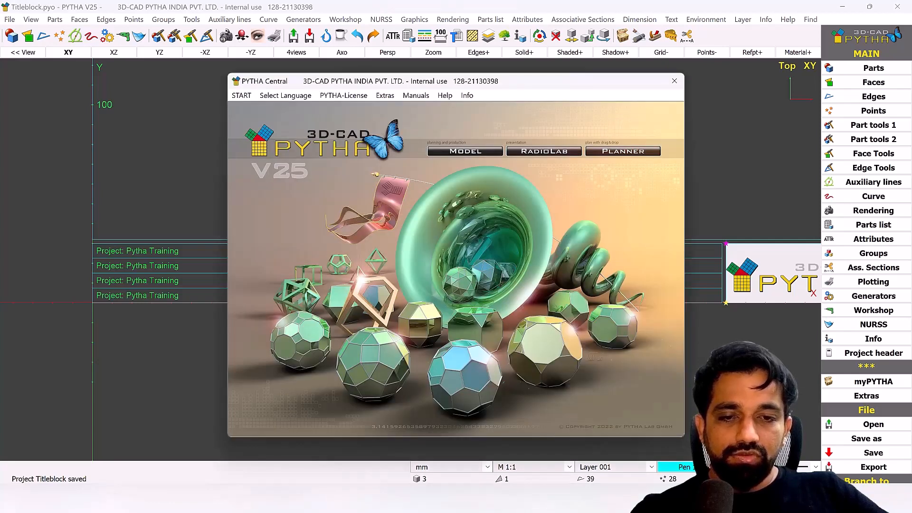
click(521, 449)
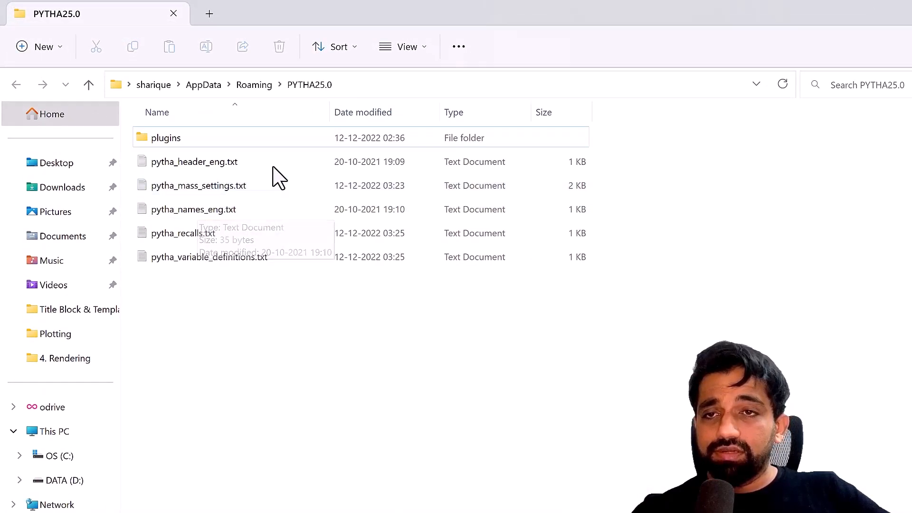
click(239, 172)
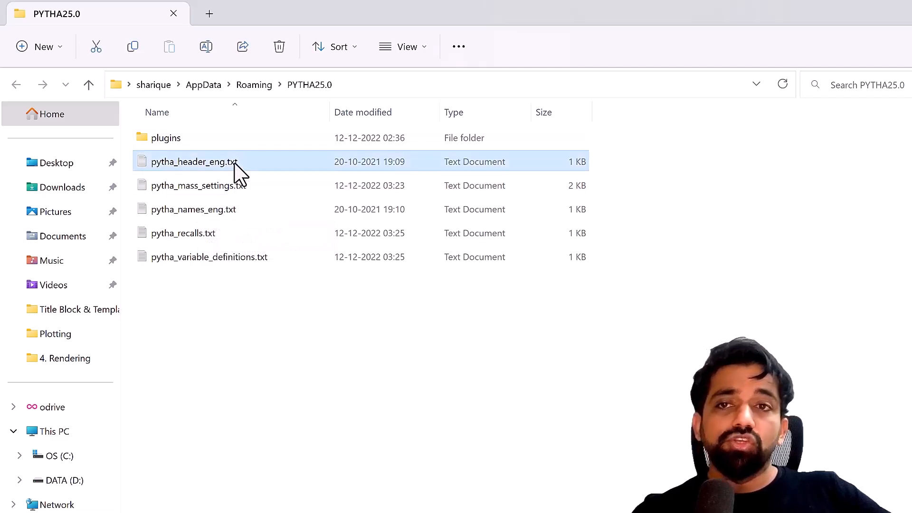
double_click(239, 172)
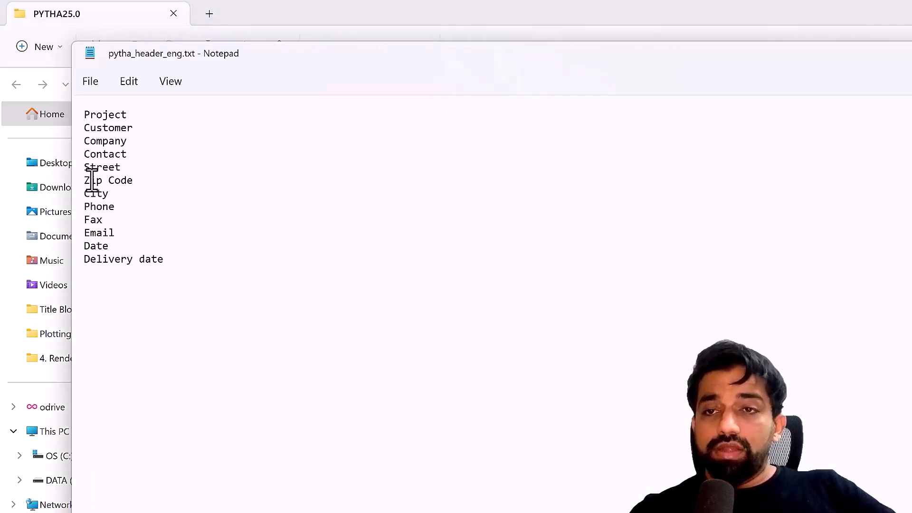
click(137, 169)
drag(138, 169, 84, 167)
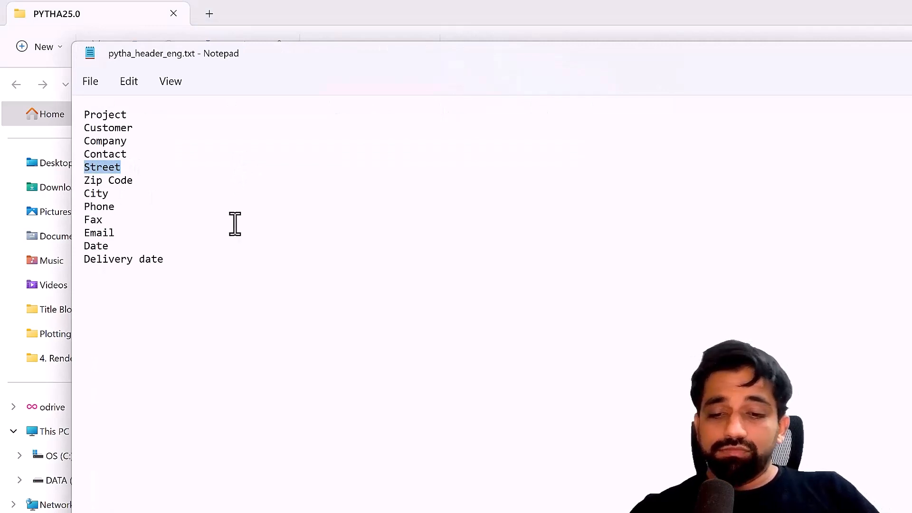
text(Designer)
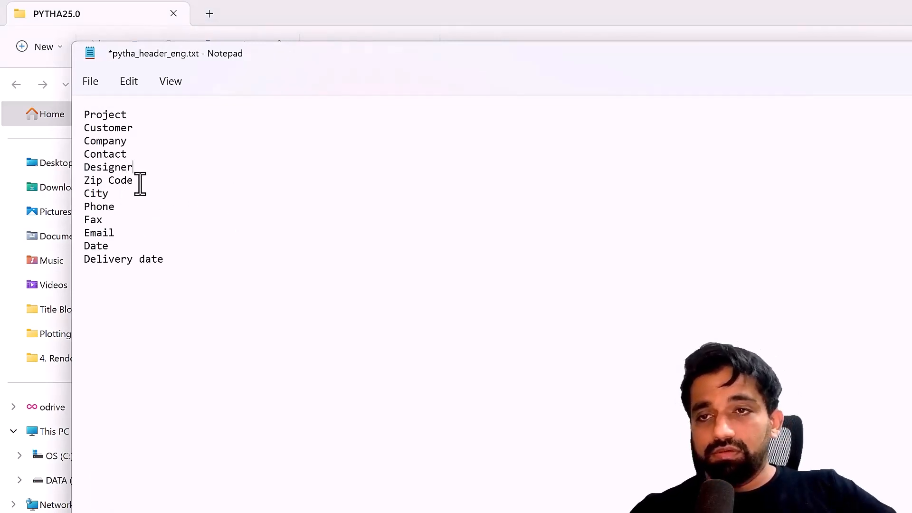
Step: Replace the Zip Code label with "Approved By" and the City label with "Address" in the header file
drag(138, 183, 76, 180)
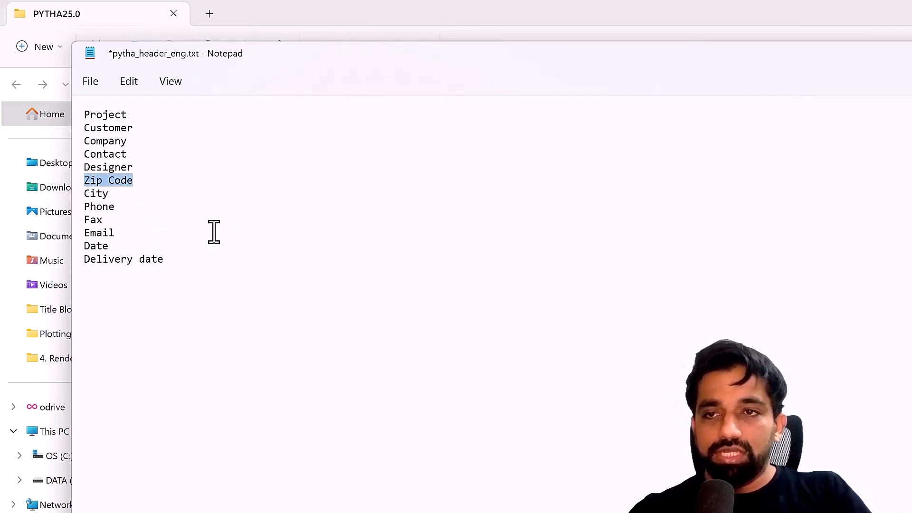
text(Approved By)
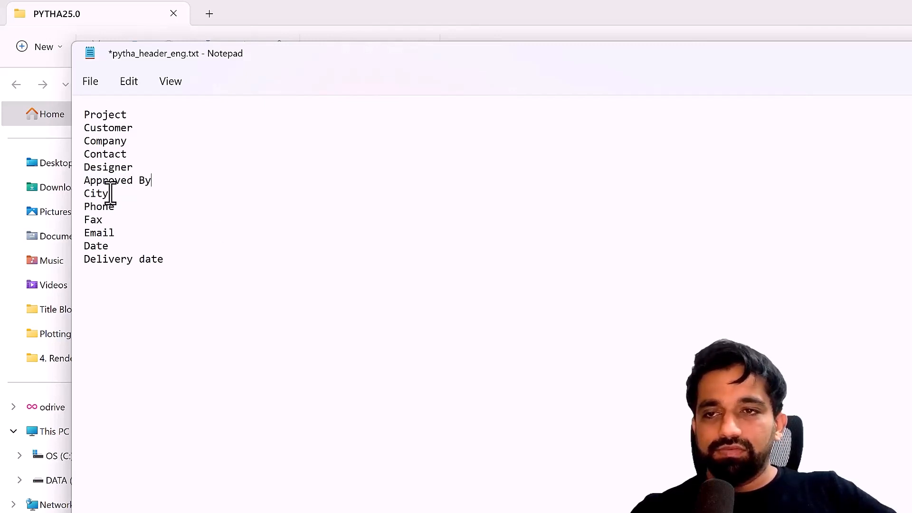
drag(109, 194, 72, 193)
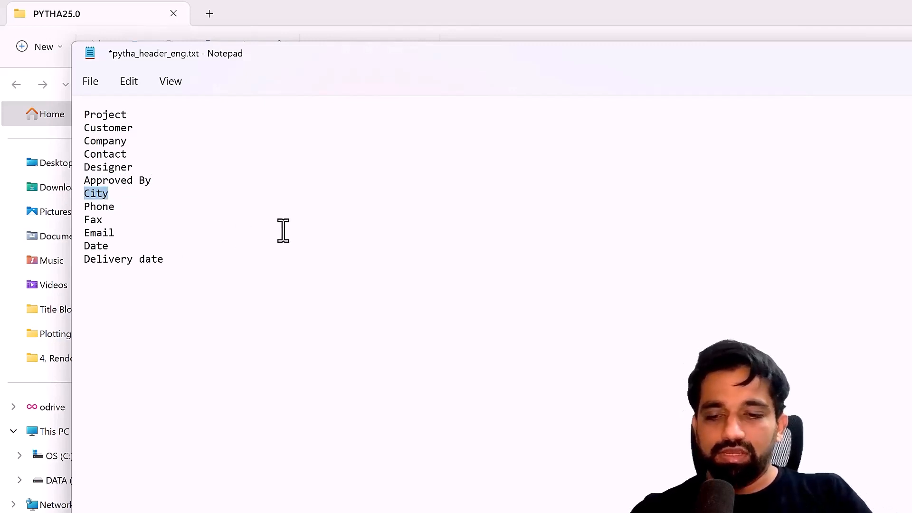
text(Addr)
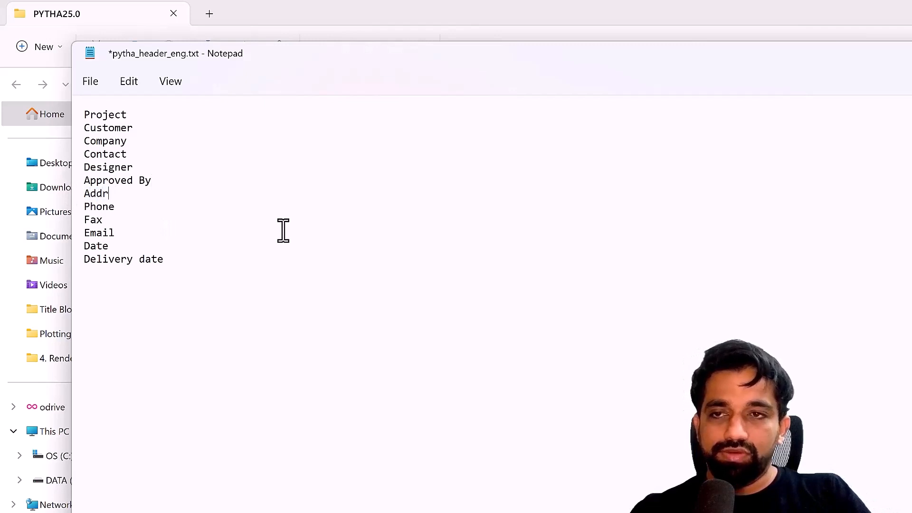
text(ess)
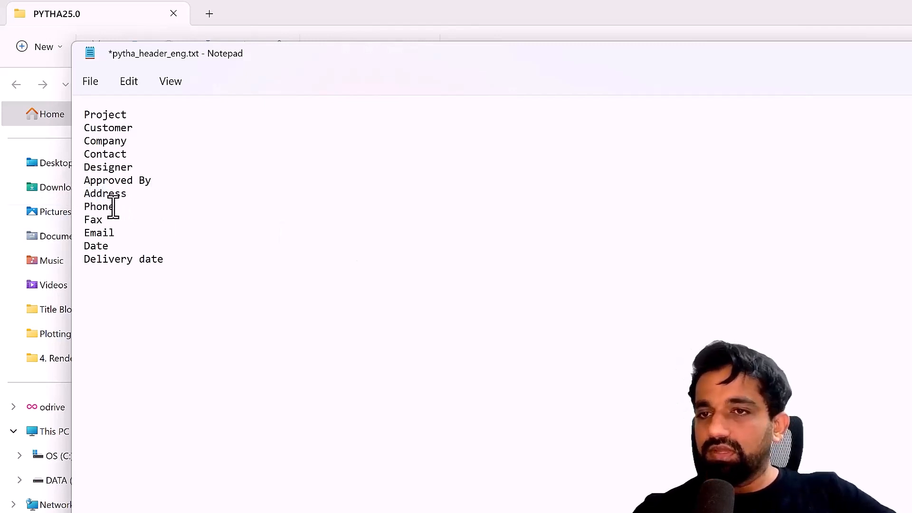
Step: Replace the Phone label with "Pages" and the Fax label with "Scale" in the header file
drag(115, 206, 73, 214)
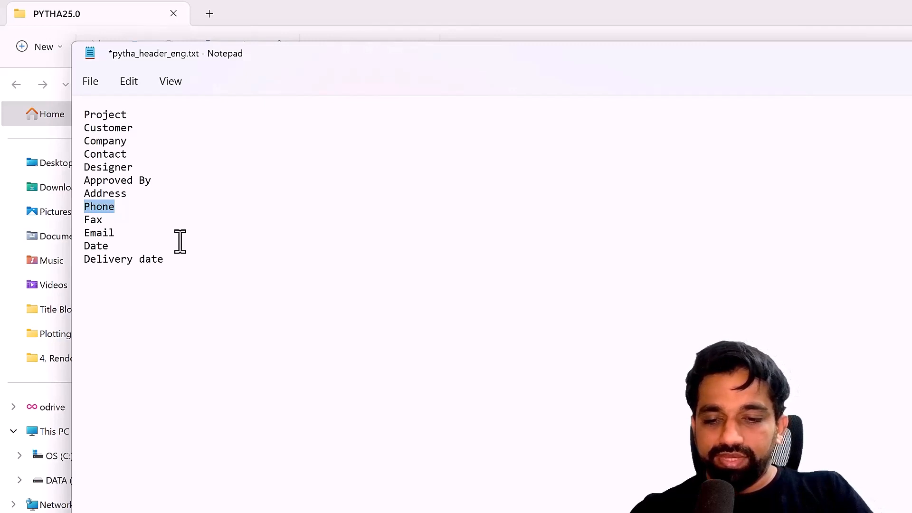
text(Pages)
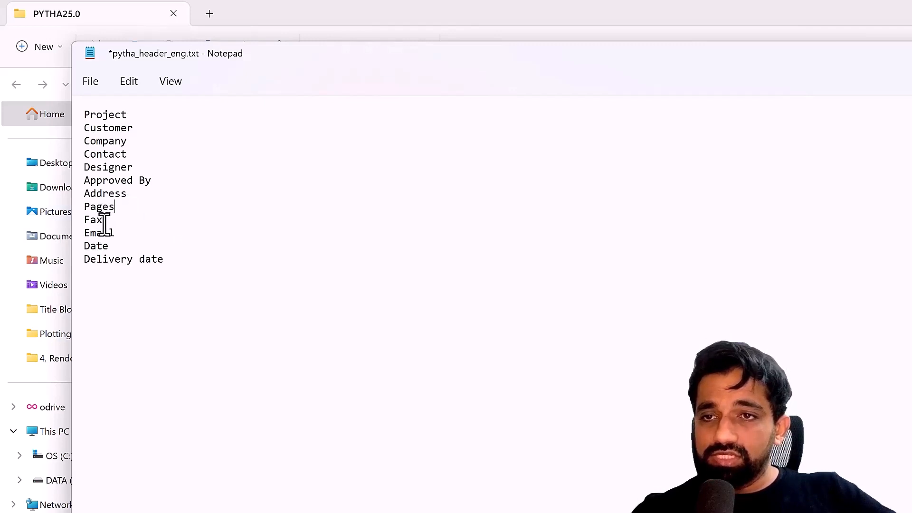
double_click(77, 219)
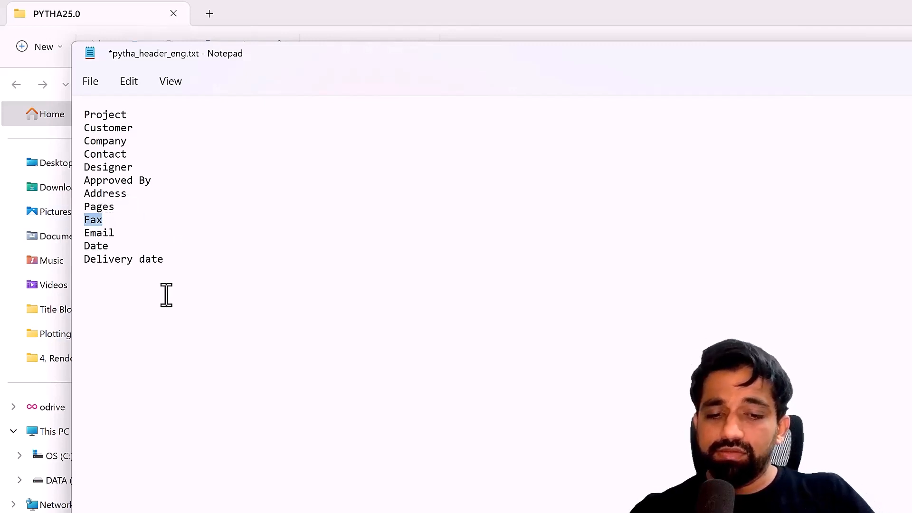
text(Scale)
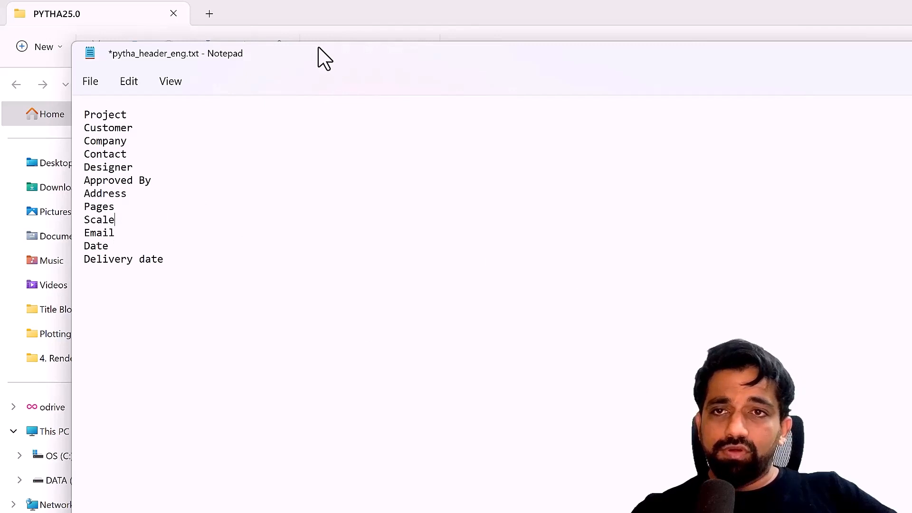
drag(312, 56, 292, 32)
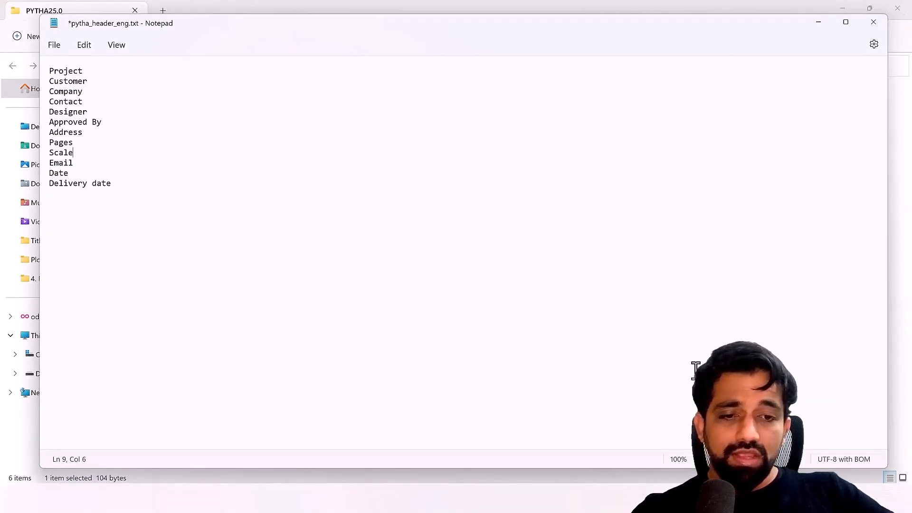
Step: Close the open Titleblock project window and save the edited pytha_header_eng.txt file
click(597, 472)
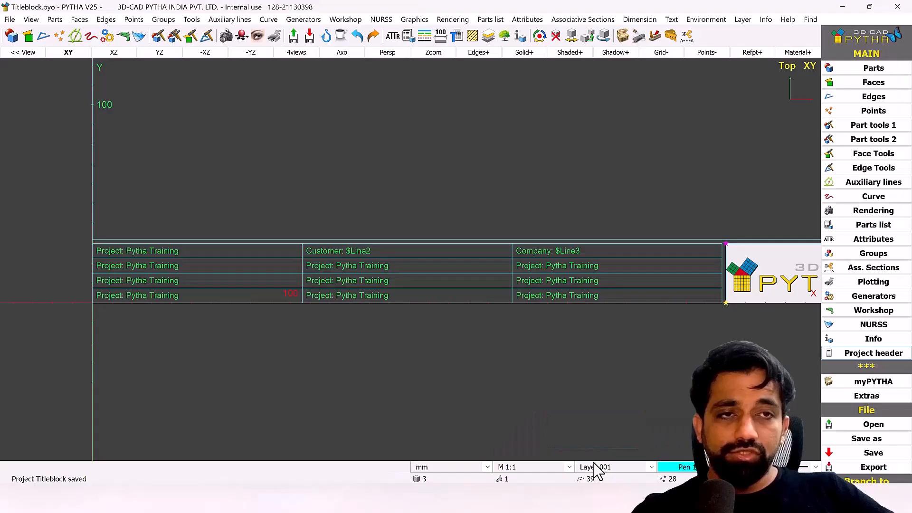
click(896, 8)
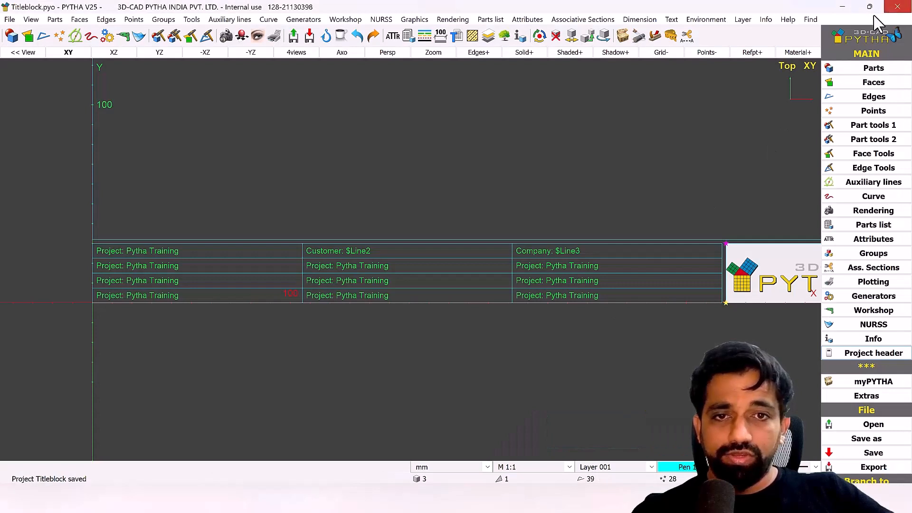
click(409, 334)
key(ctrl+s)
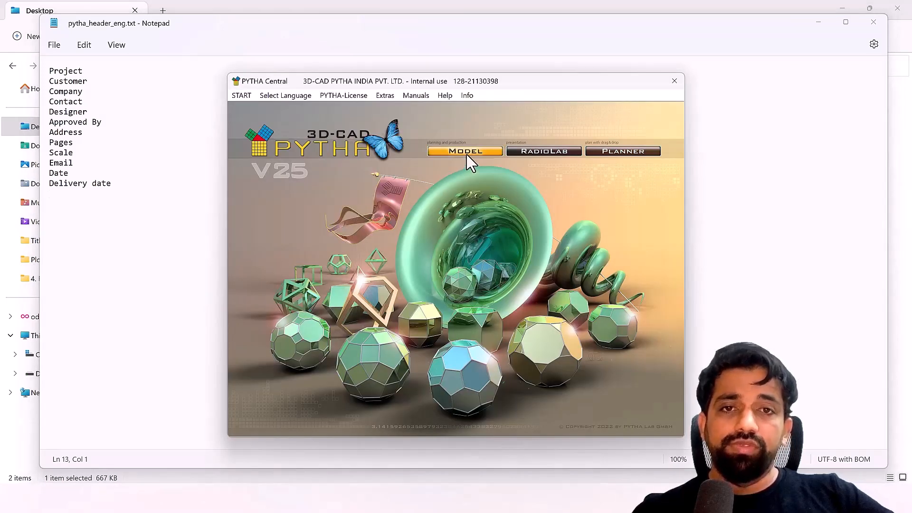
Step: Start a new model from PYTHA Central and check the field labels in its project header
click(466, 154)
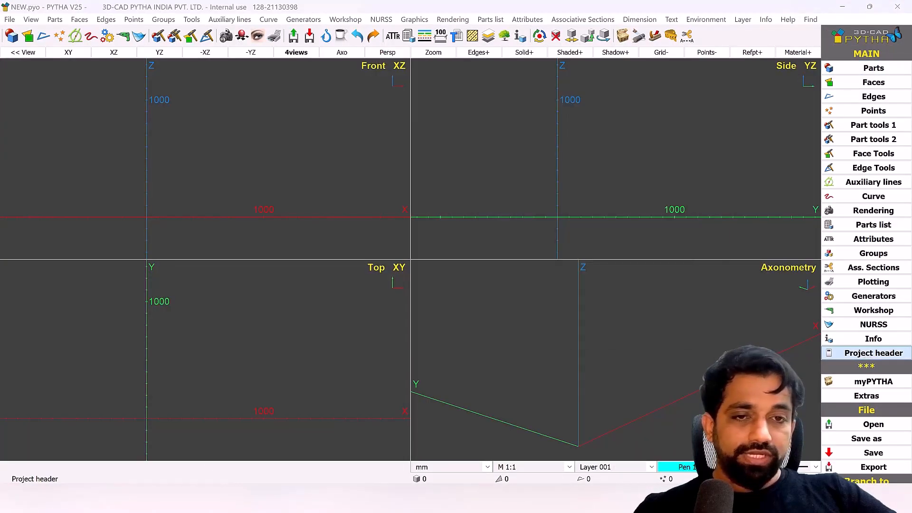
click(874, 353)
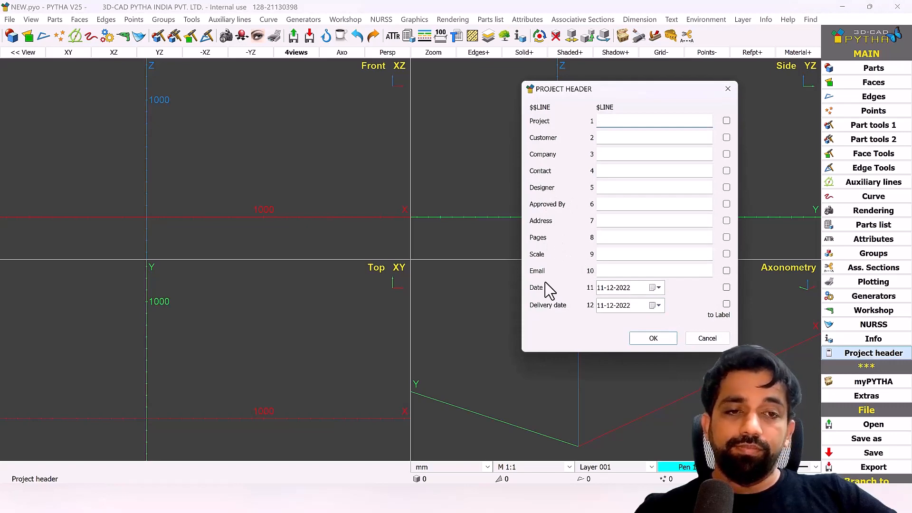
click(707, 339)
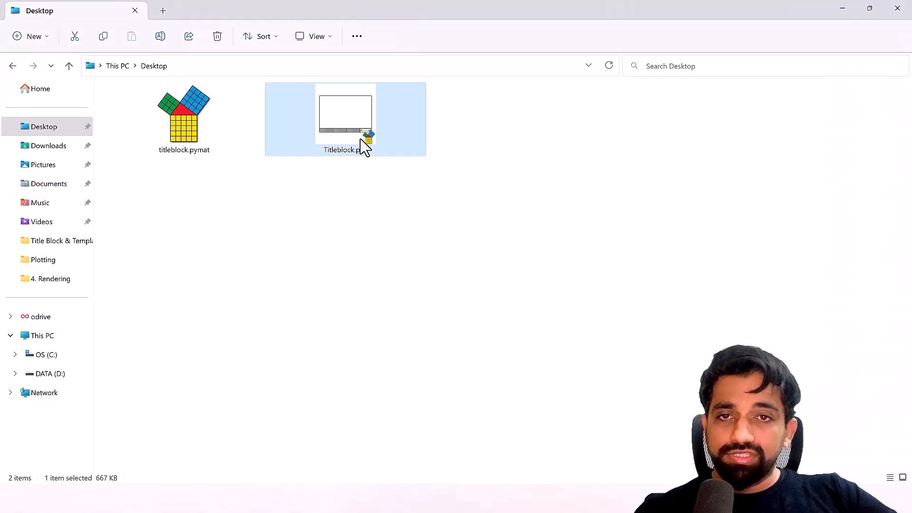
Step: Open the Titleblock project from the Desktop folder and inspect the field labels in its project header without changing them
double_click(360, 139)
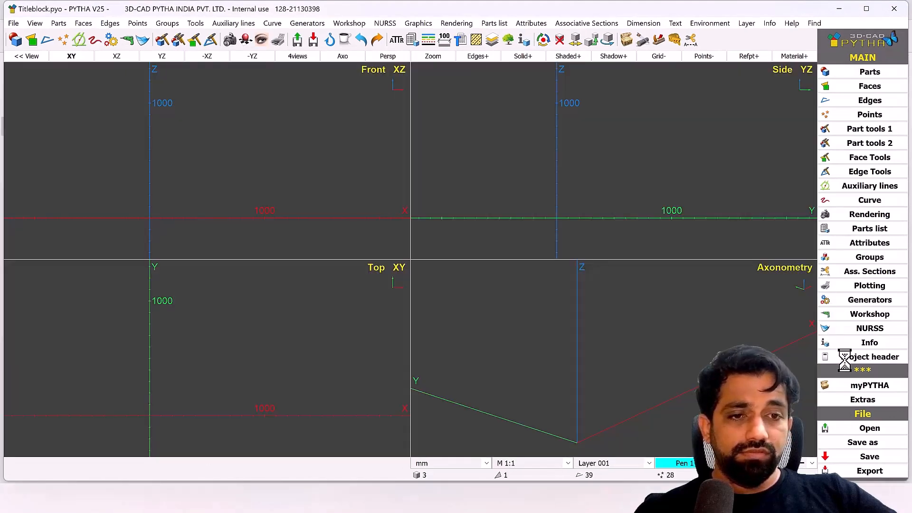
click(855, 358)
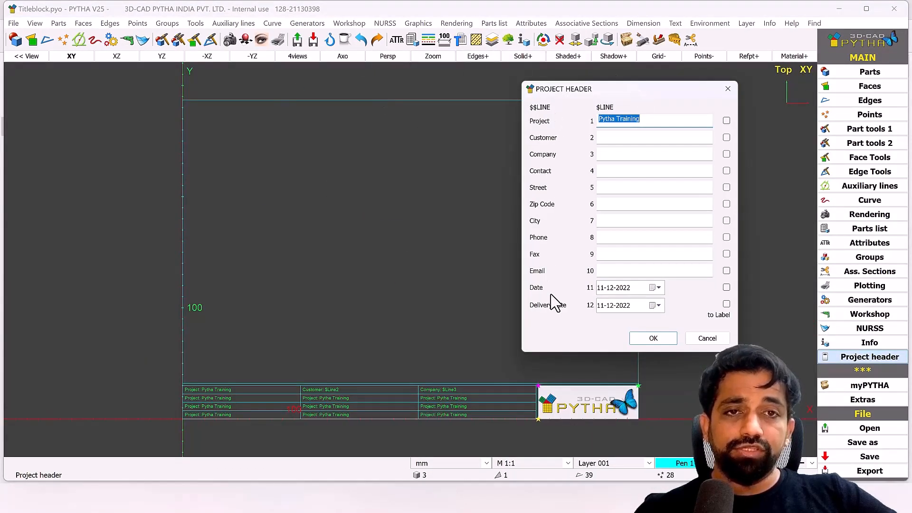
click(708, 338)
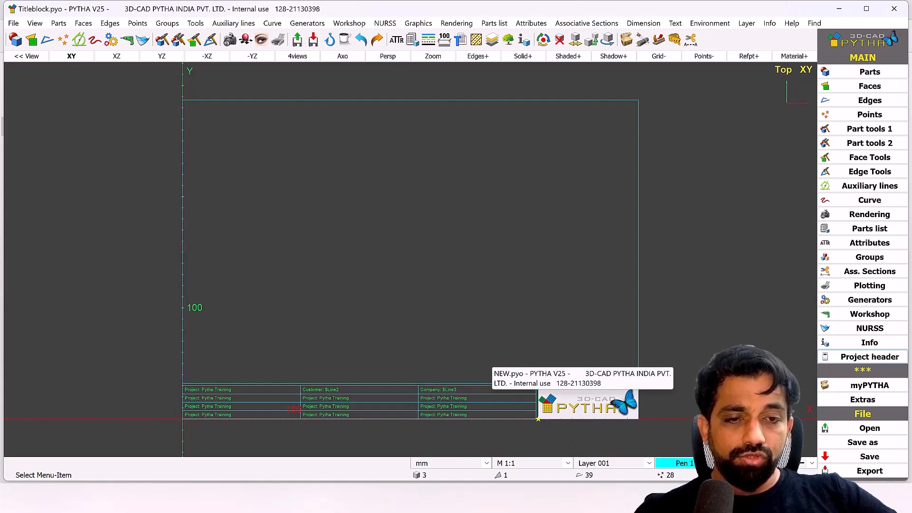
Step: Switch to the empty NEW.pyo project and compare its project header labels, leaving the header unchanged
mouse_move(645, 499)
click(594, 445)
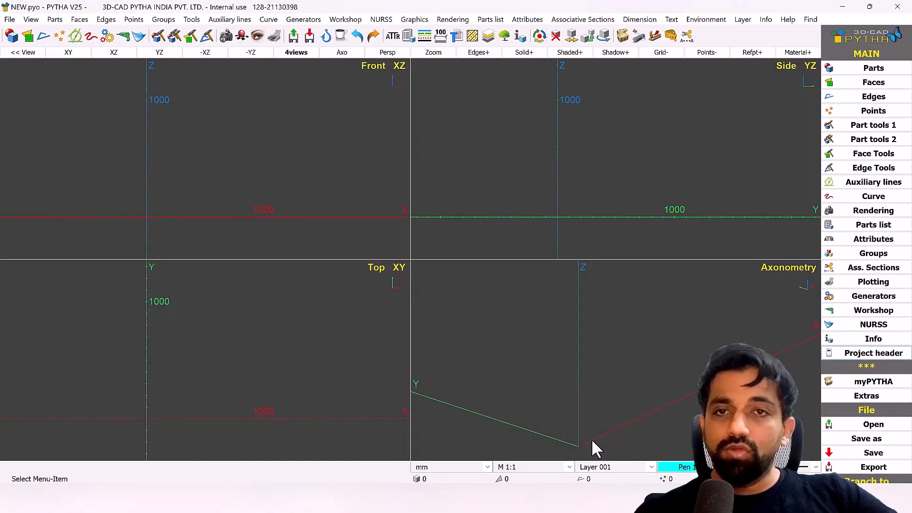
click(855, 353)
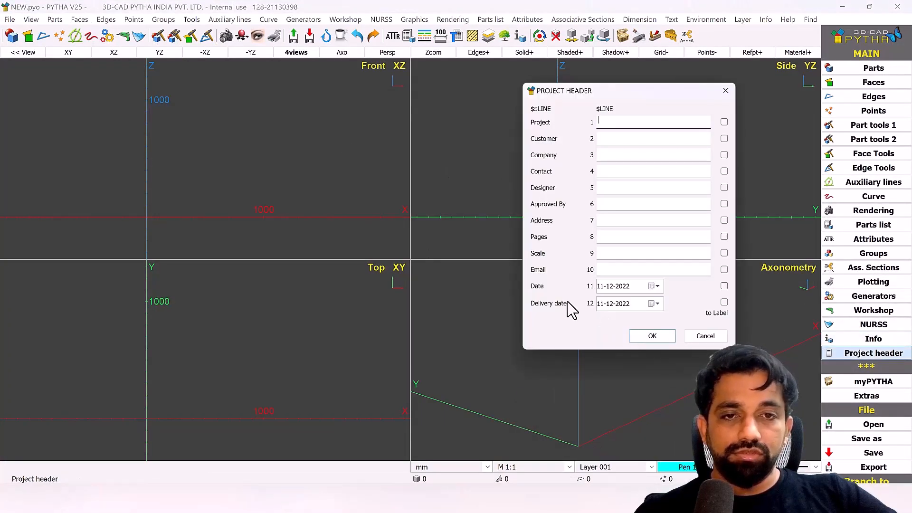
click(702, 338)
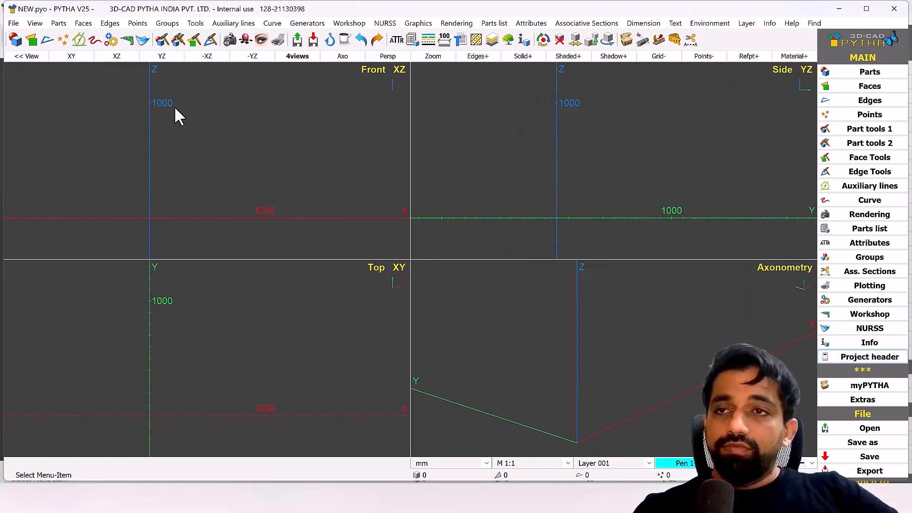
Step: Import the Titleblock project from the Desktop into the empty project and check the project header labels in the top XY view
click(13, 23)
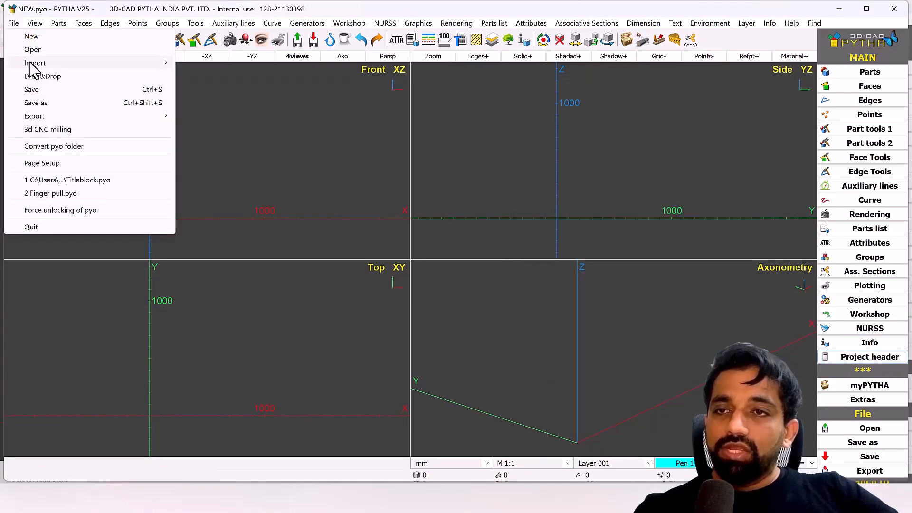
mouse_move(85, 64)
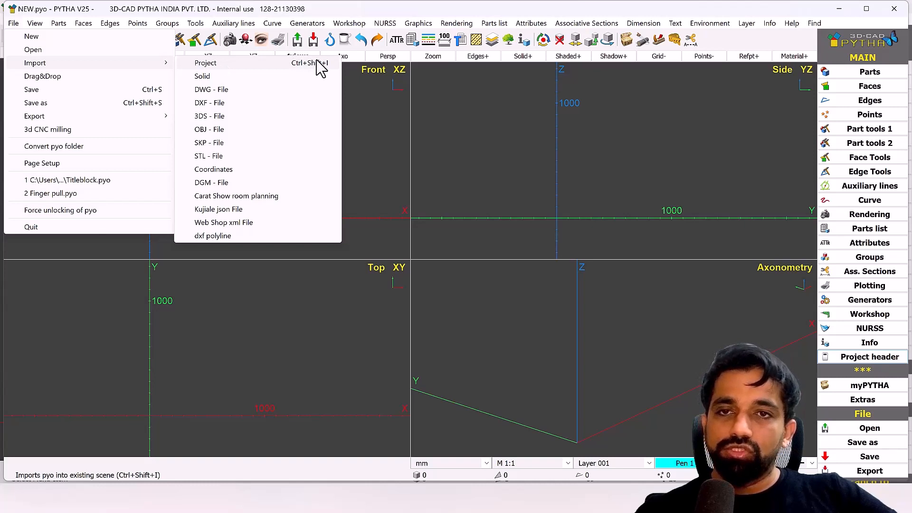
click(278, 63)
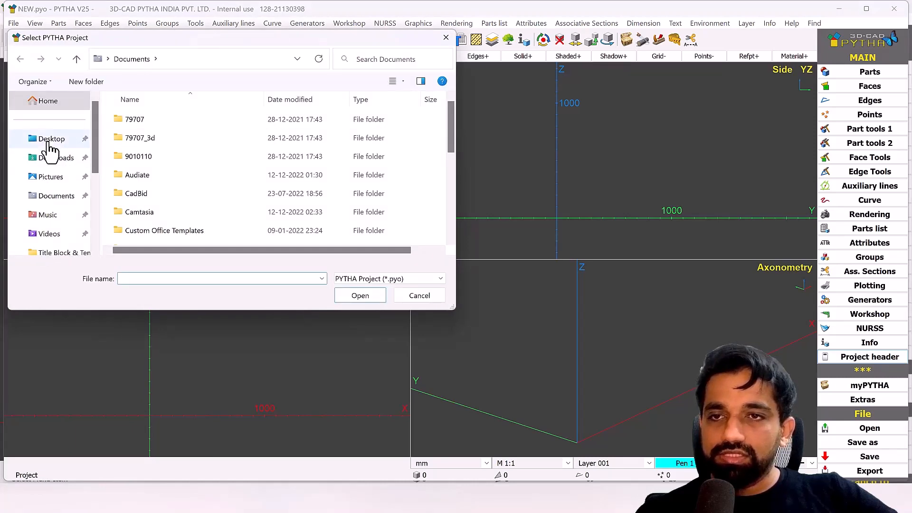
click(50, 139)
double_click(152, 140)
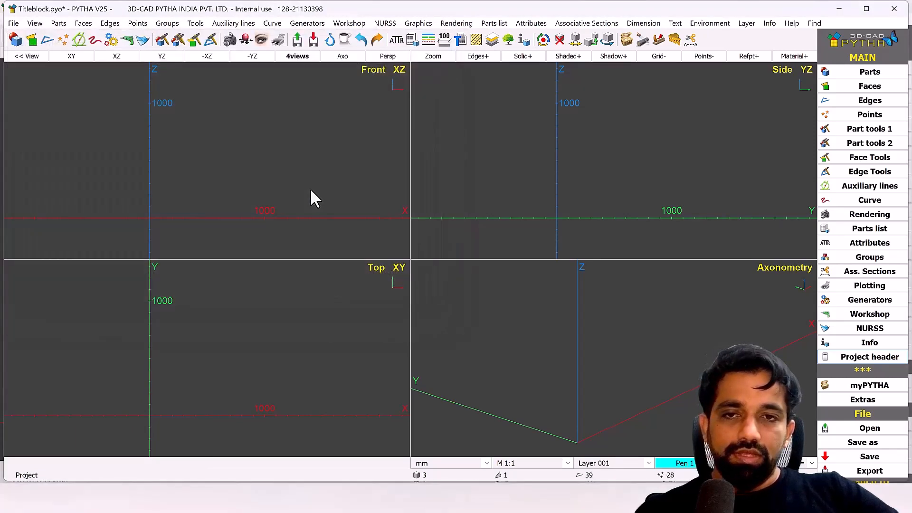
click(72, 56)
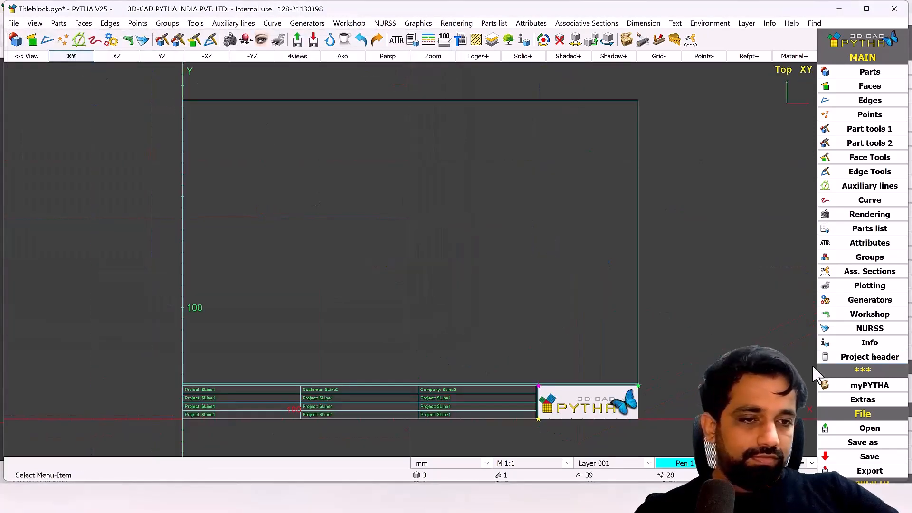
click(874, 357)
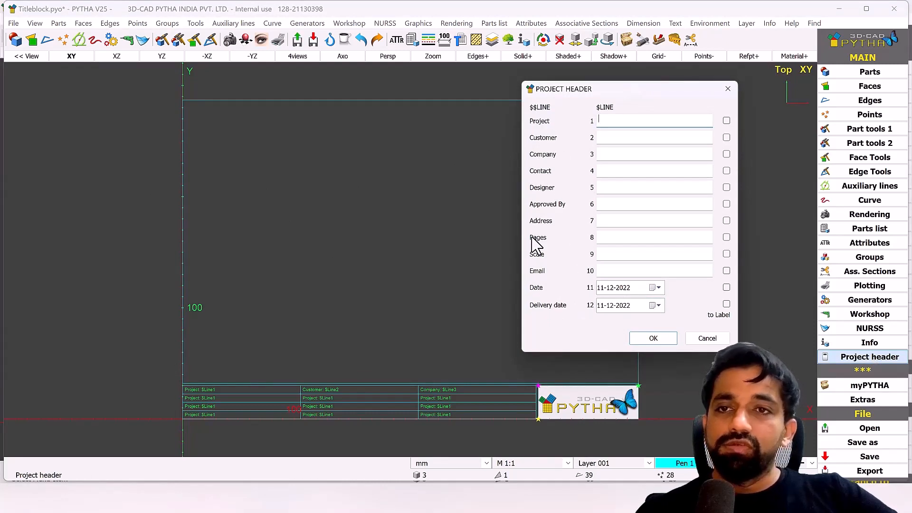
click(706, 338)
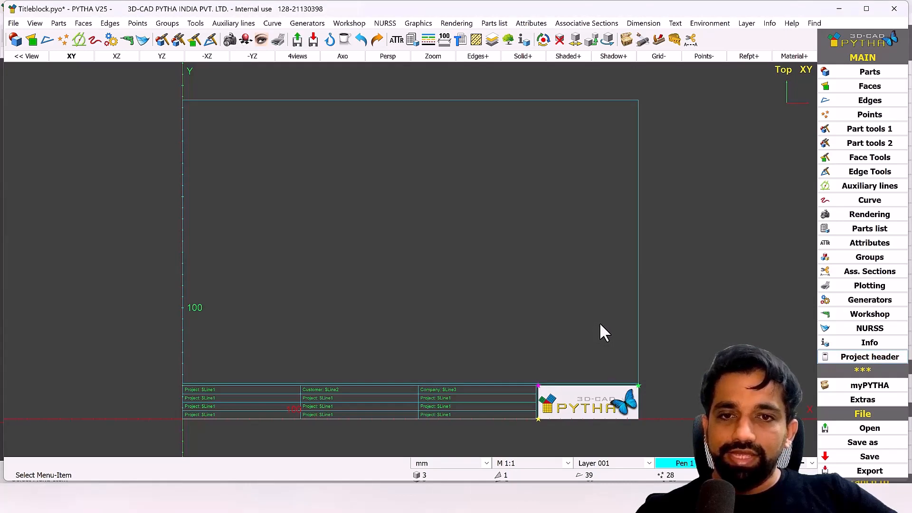
Step: Save the project and delete the placeholder texts in the second and third columns of the title block's bottom row
key(ctrl+s)
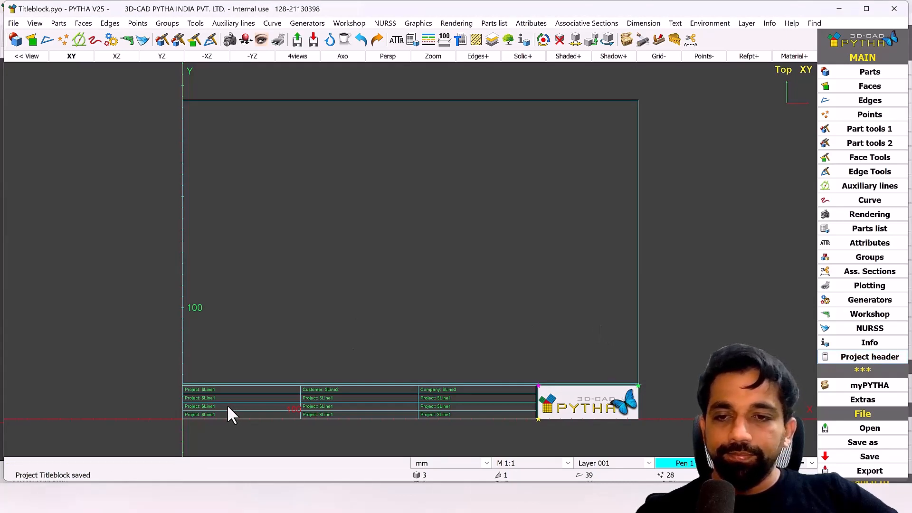
middle_drag(232, 339, 233, 262)
scroll(213, 323, up, 3)
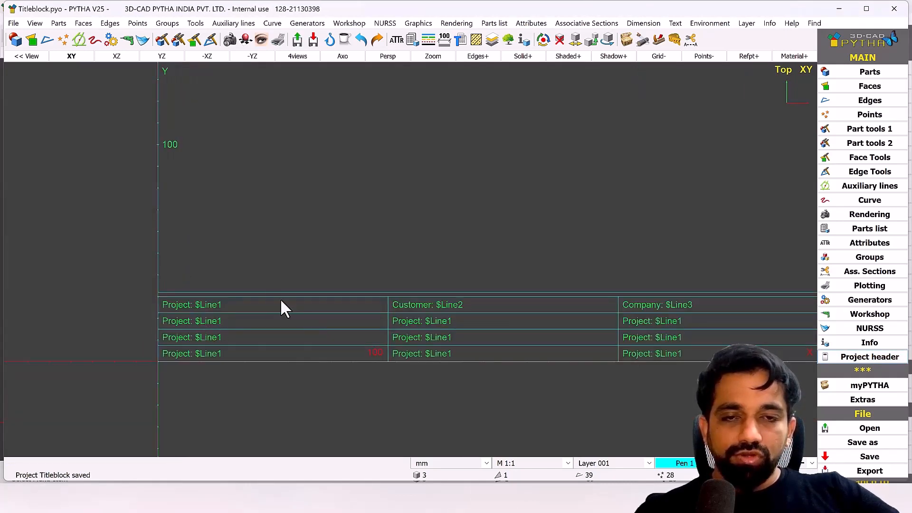
middle_drag(210, 307, 157, 275)
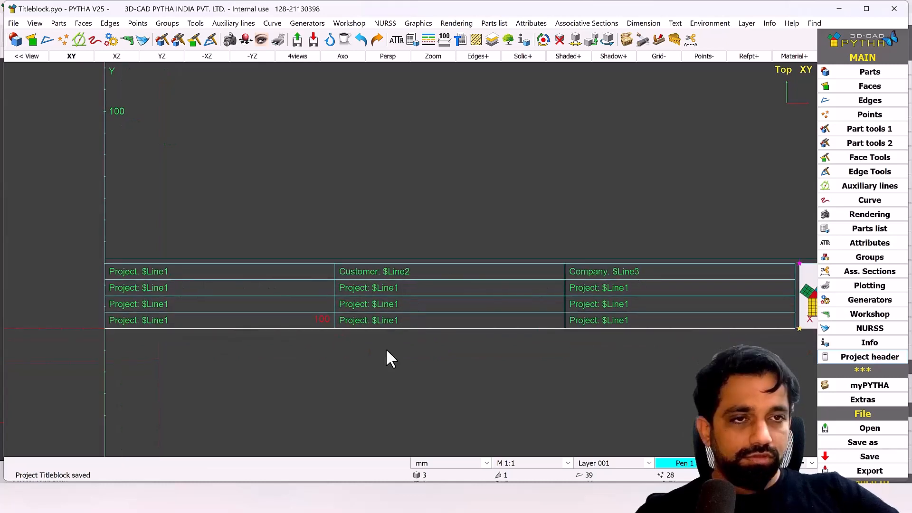
scroll(386, 349, down, 1)
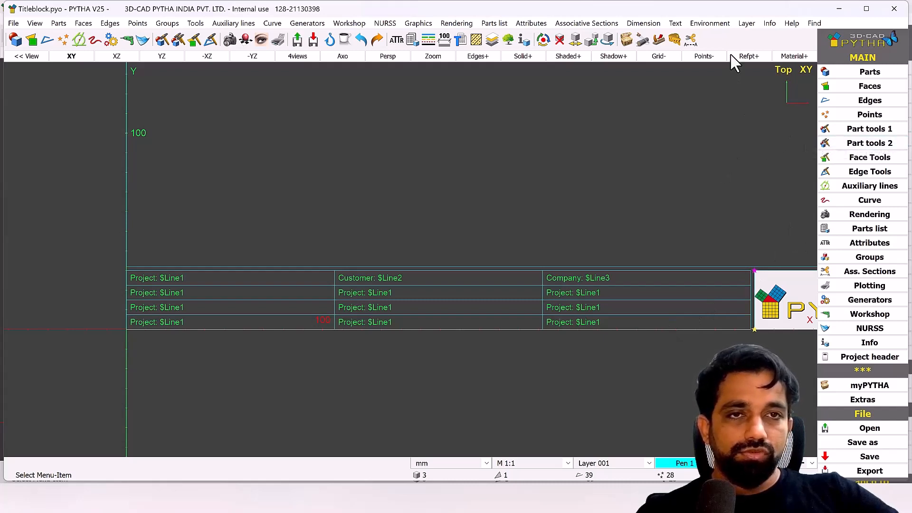
click(676, 24)
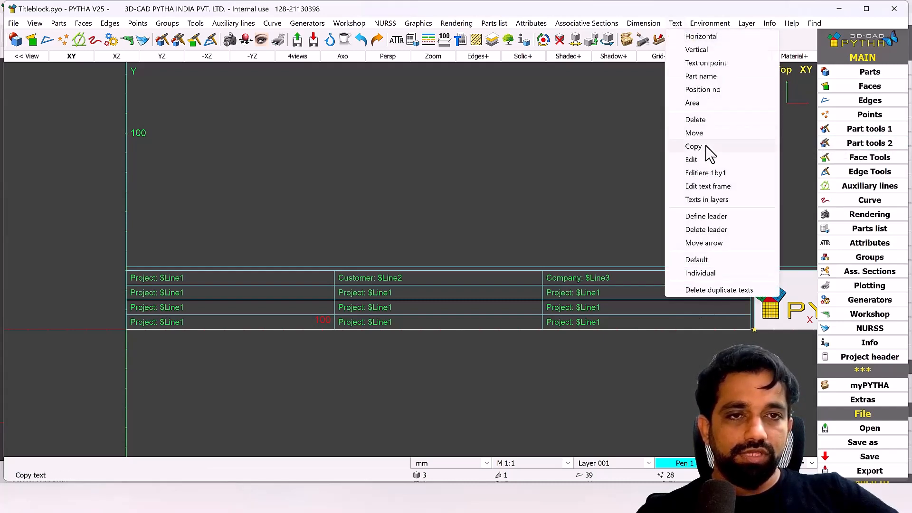
click(699, 125)
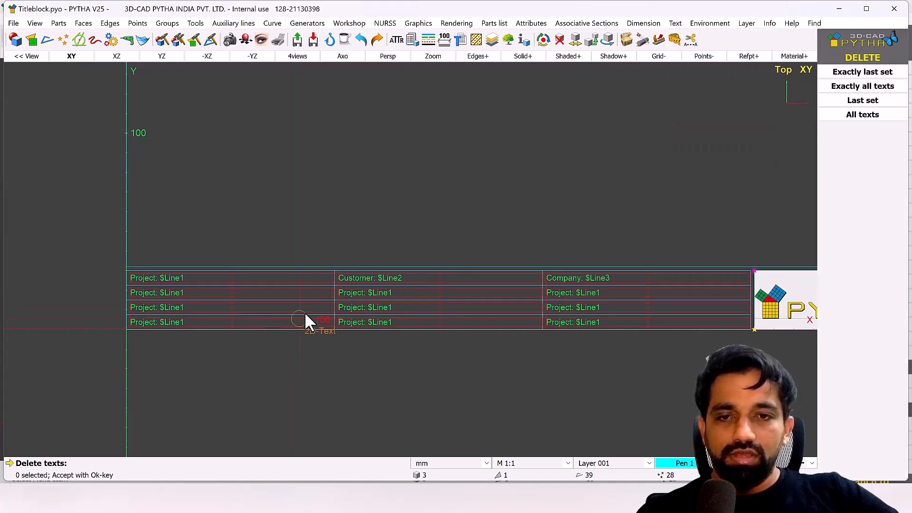
drag(311, 305, 655, 349)
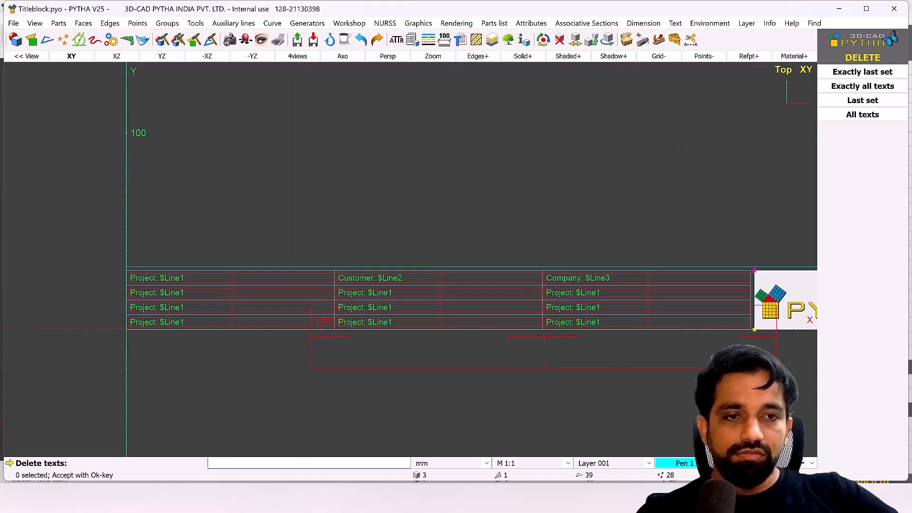
drag(777, 368, 777, 369)
right_click(536, 353)
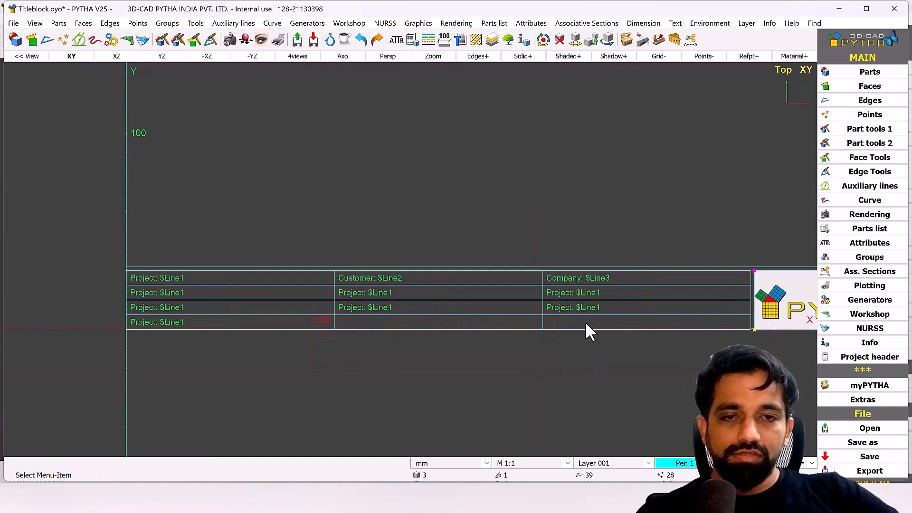
Step: Delete the vertical edge between the two emptied bottom-row cells to merge them into one wide cell
click(51, 41)
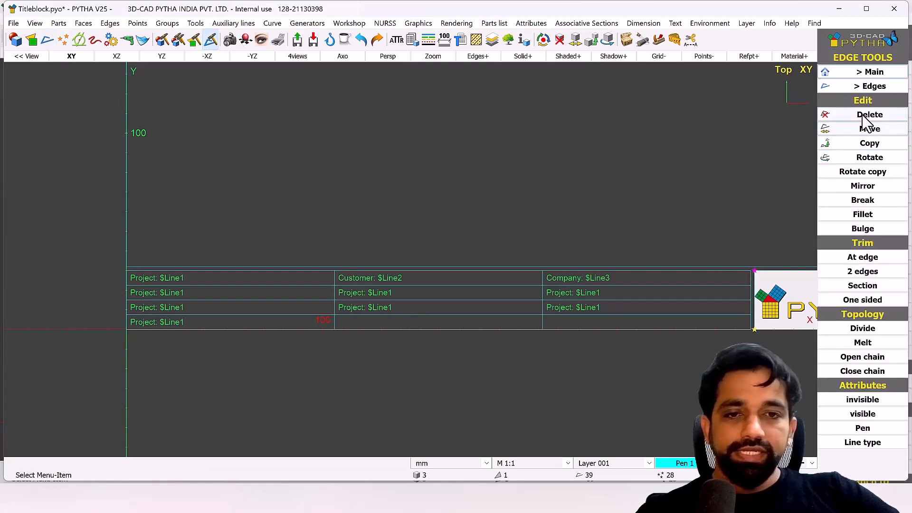
click(864, 117)
scroll(537, 329, up, 1)
scroll(540, 329, up, 3)
click(548, 317)
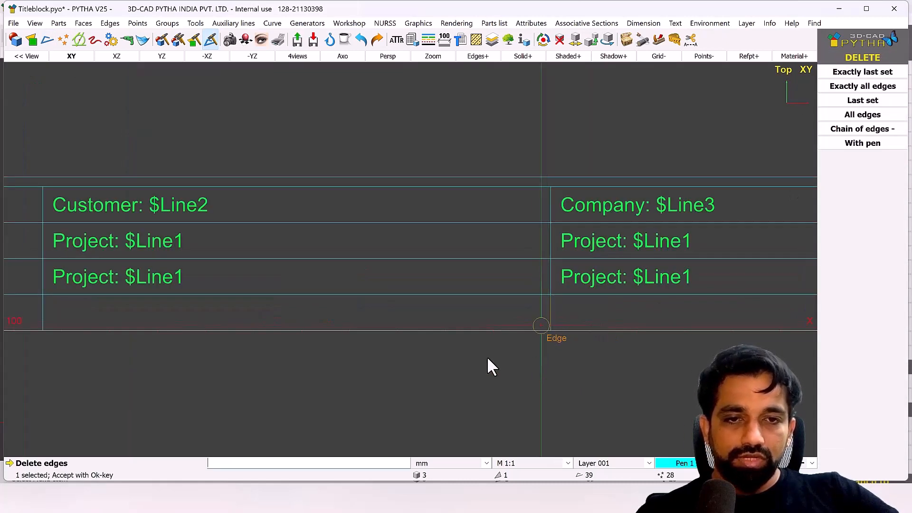
right_click(486, 355)
scroll(465, 358, down, 3)
scroll(464, 356, down, 1)
right_click(525, 341)
scroll(525, 341, up, 3)
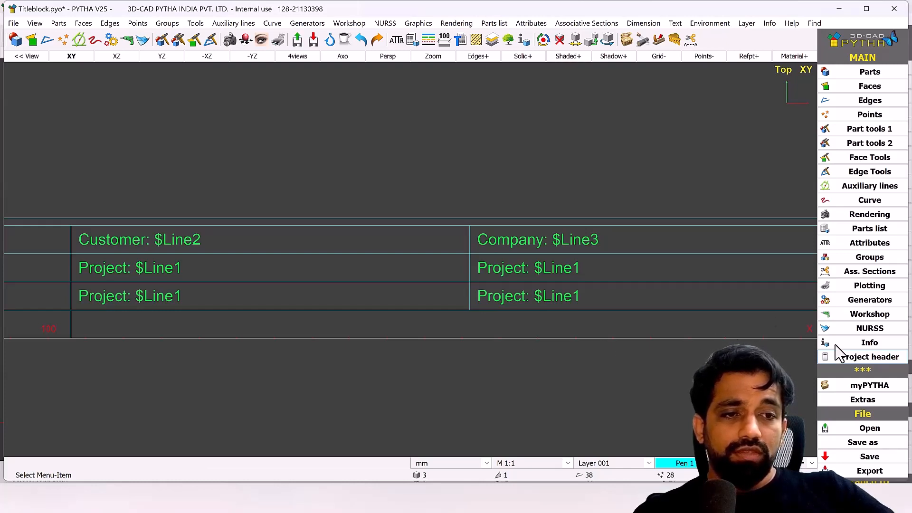
Step: Check the project header's field numbers and change the third-row text under Company to "$$line8: $Line8"
click(845, 356)
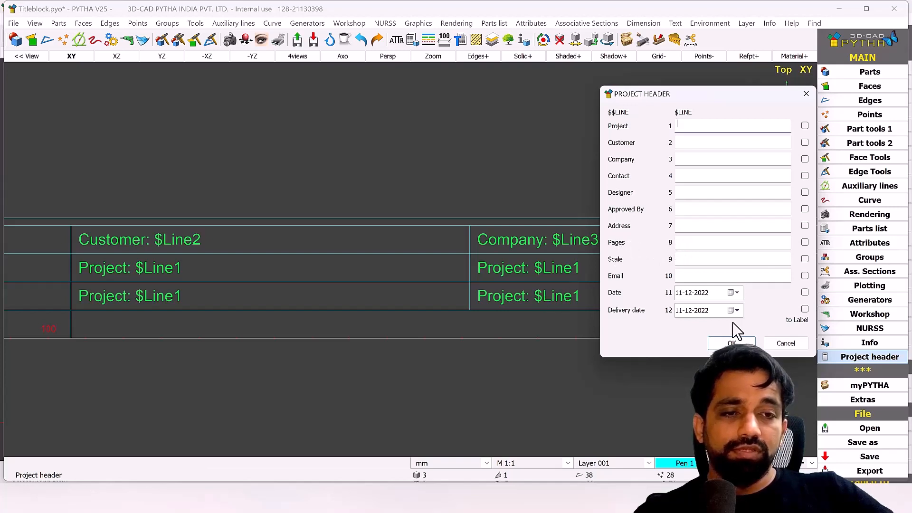
click(783, 344)
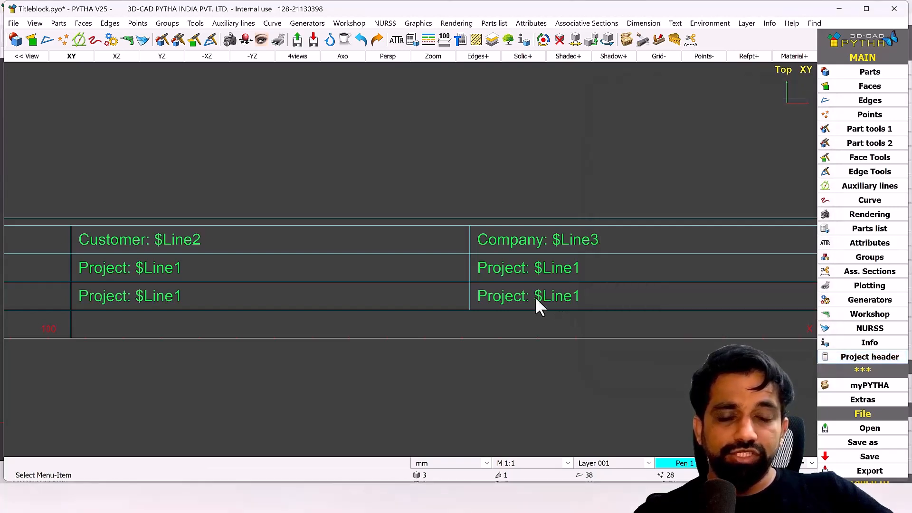
right_click(529, 295)
click(556, 331)
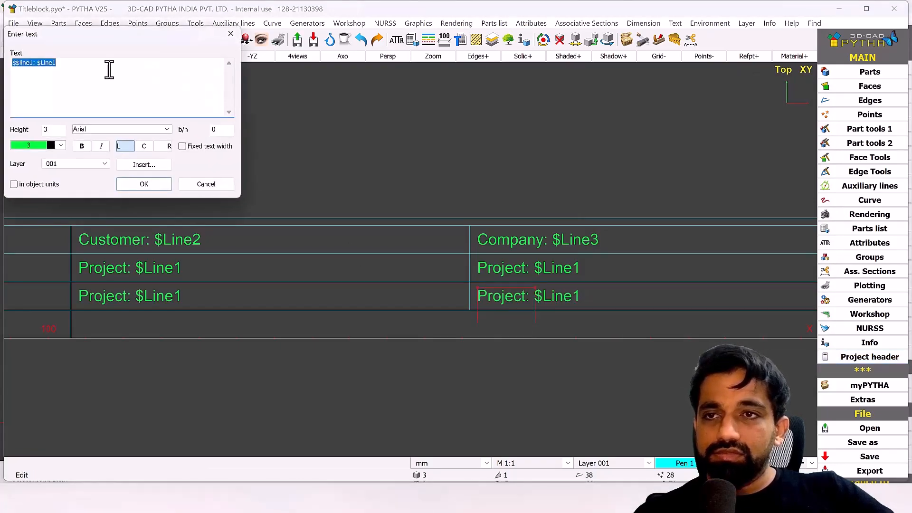
click(74, 65)
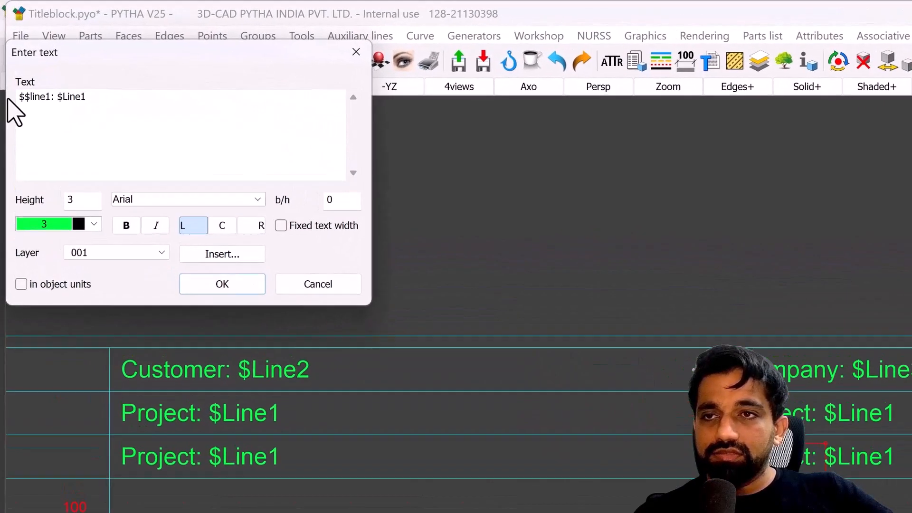
click(50, 98)
key(BackSpace)
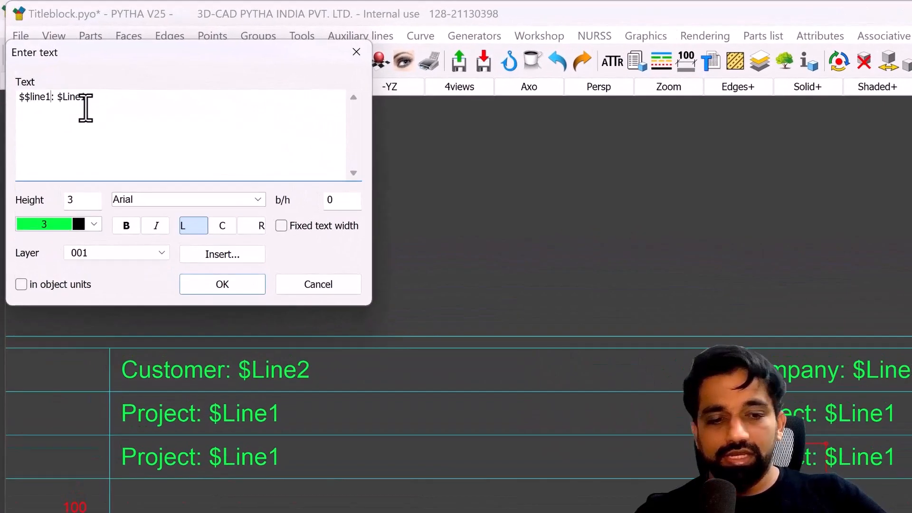
text(8)
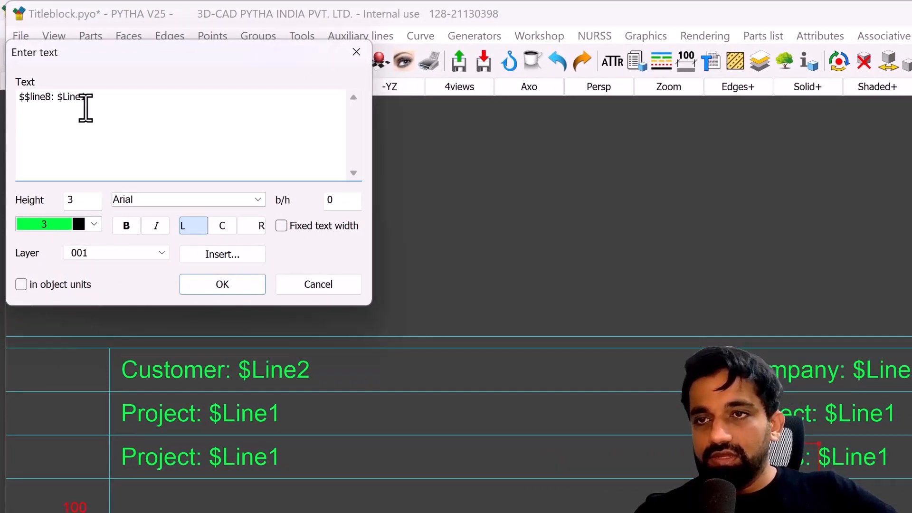
click(115, 100)
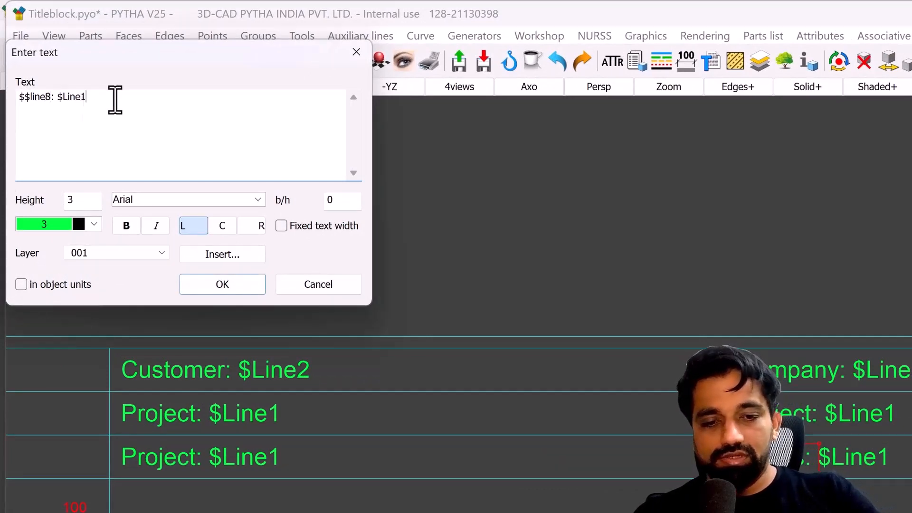
key(BackSpace)
text(8)
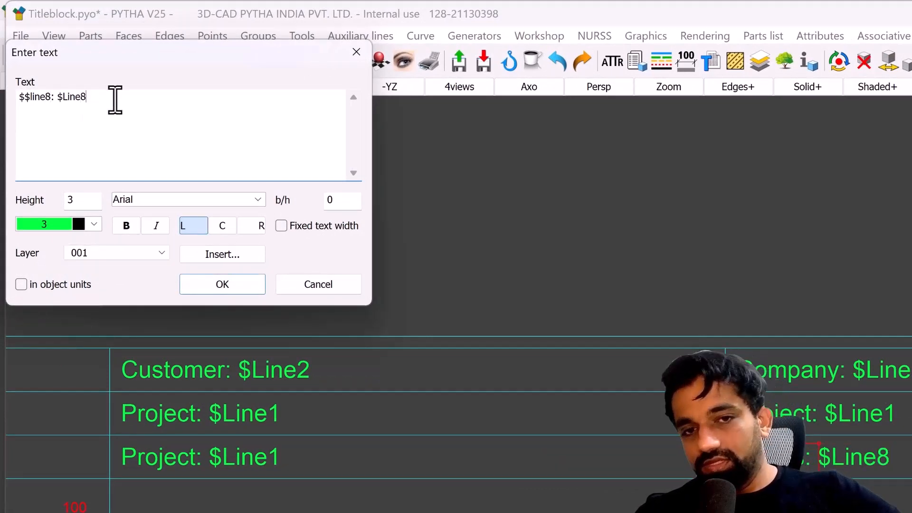
click(209, 284)
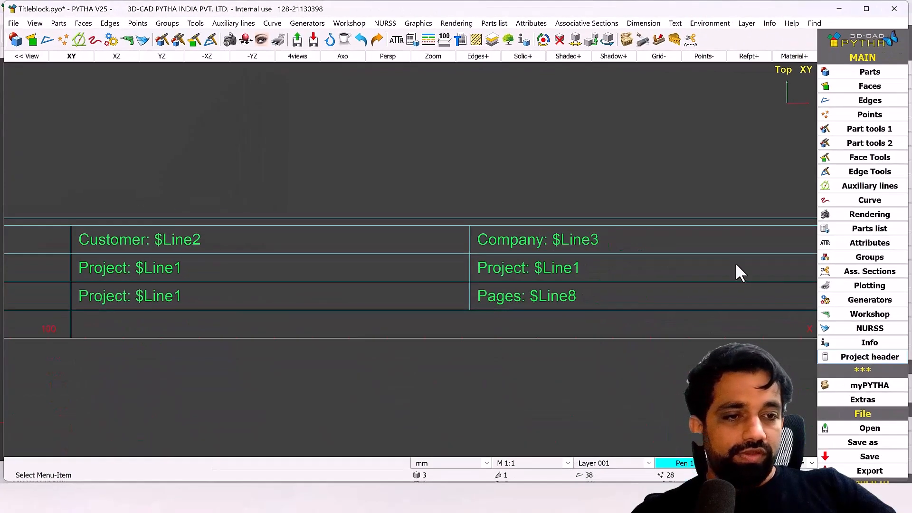
Step: Set the Pages field in the project header to 20
click(876, 356)
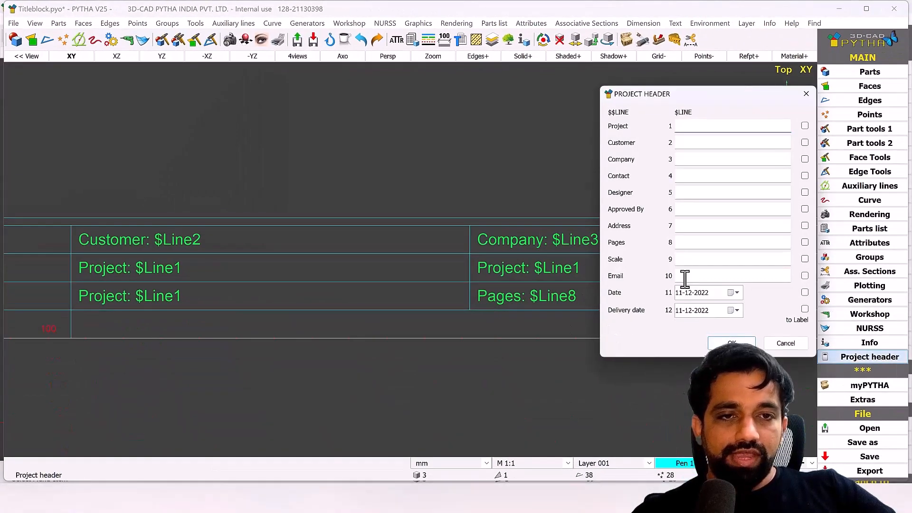
click(687, 243)
text(20)
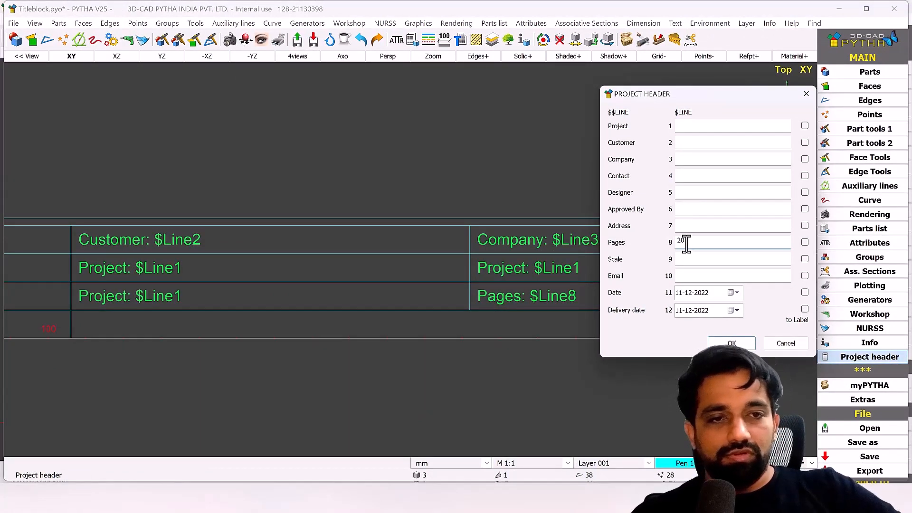
click(727, 343)
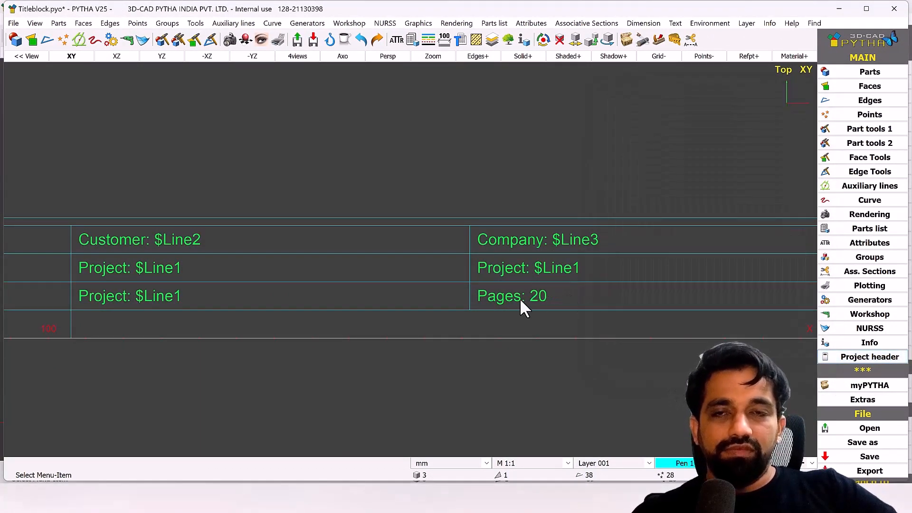
Step: Add a new plot sheet and inspect the cells of its title block
click(279, 40)
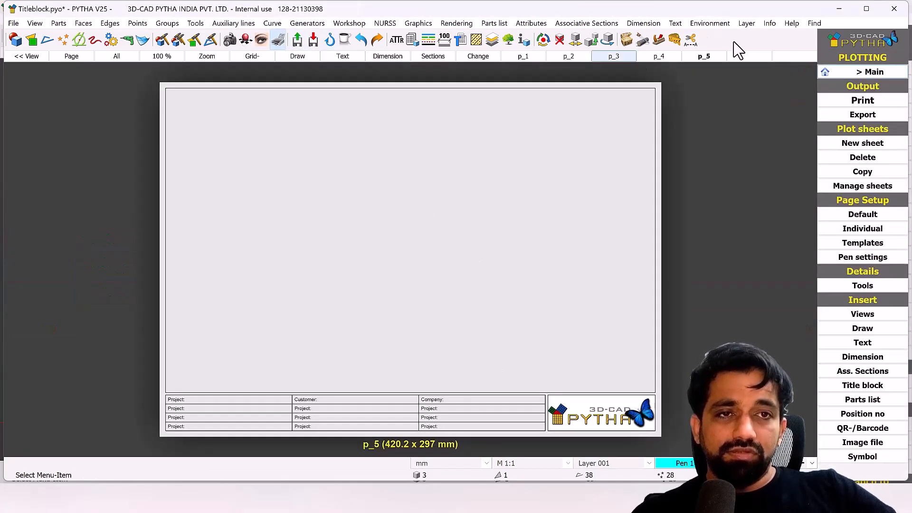
click(735, 56)
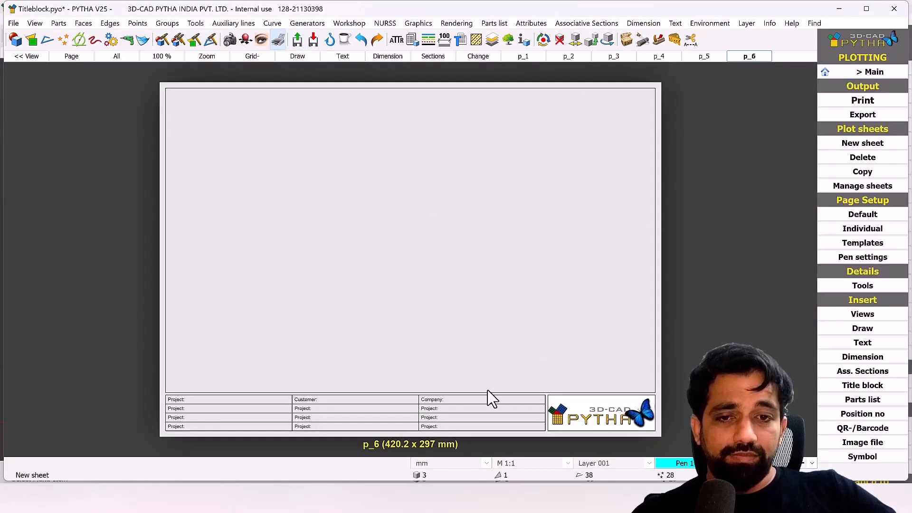
scroll(429, 430, up, 3)
scroll(430, 413, down, 3)
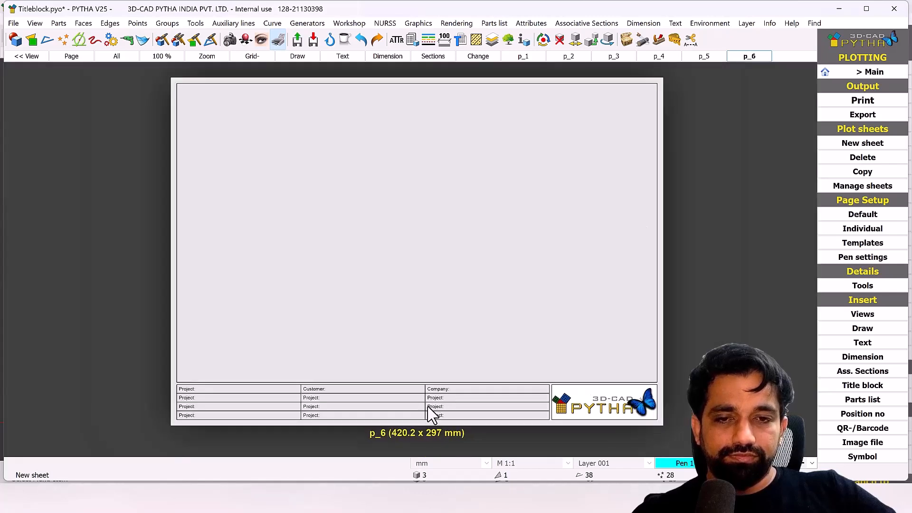
scroll(430, 413, up, 2)
Step: Save the title block project from the model view and add another plot sheet to check its Pages cell
click(875, 72)
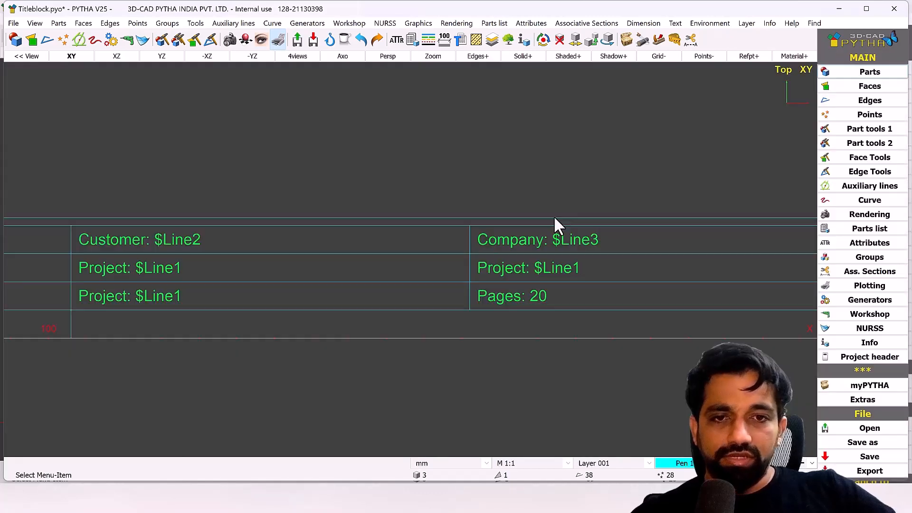
key(ctrl+s)
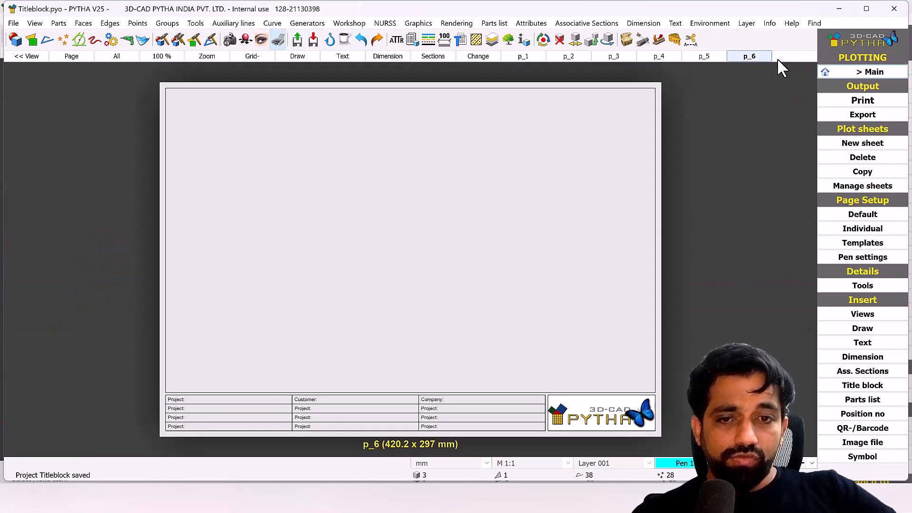
click(779, 59)
scroll(442, 443, up, 5)
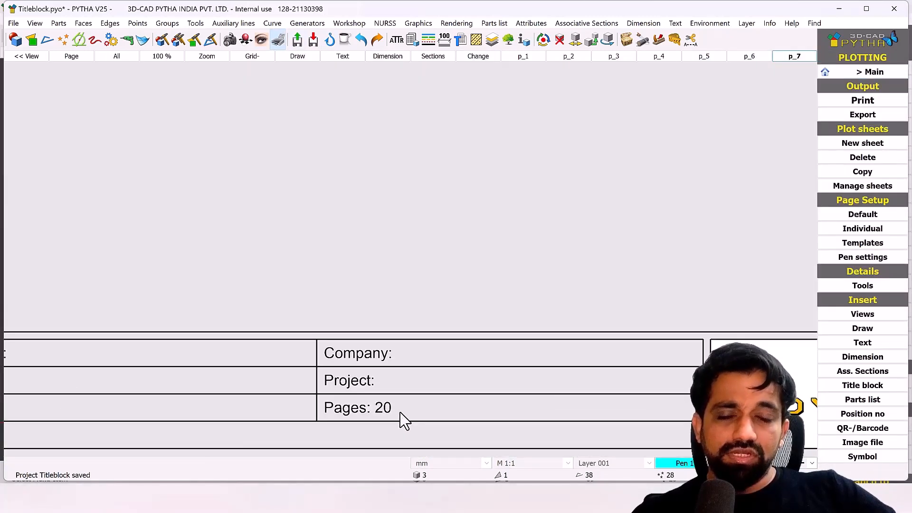
middle_drag(403, 420, 449, 342)
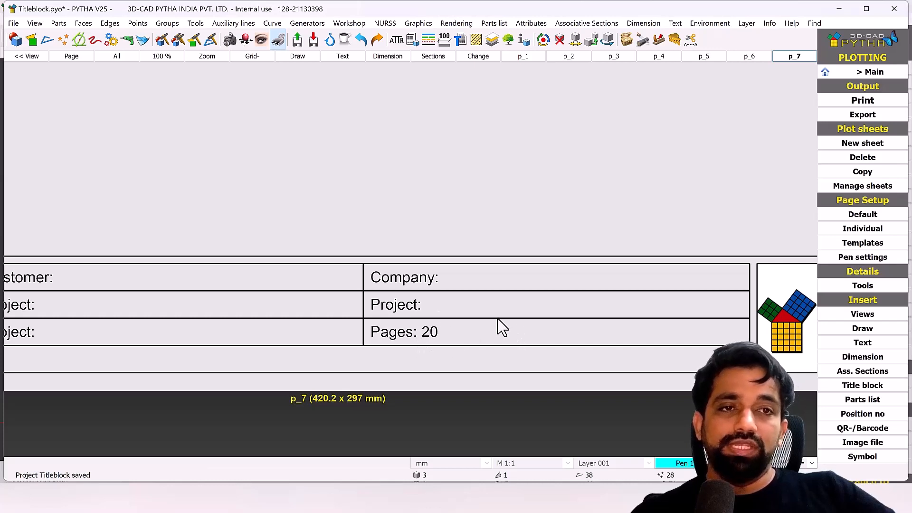
Step: Return to the model view and change the Pages cell's text to "$$line8: 0$No of $Line8"
click(846, 72)
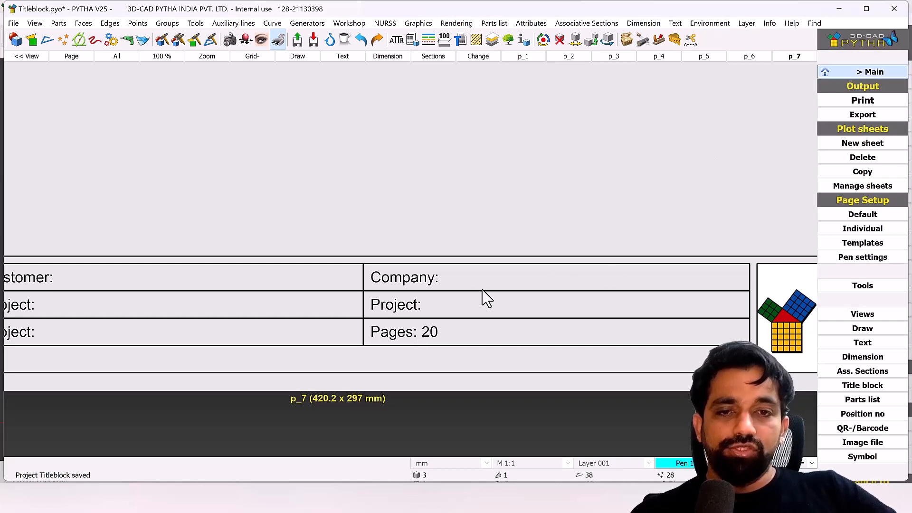
right_click(518, 294)
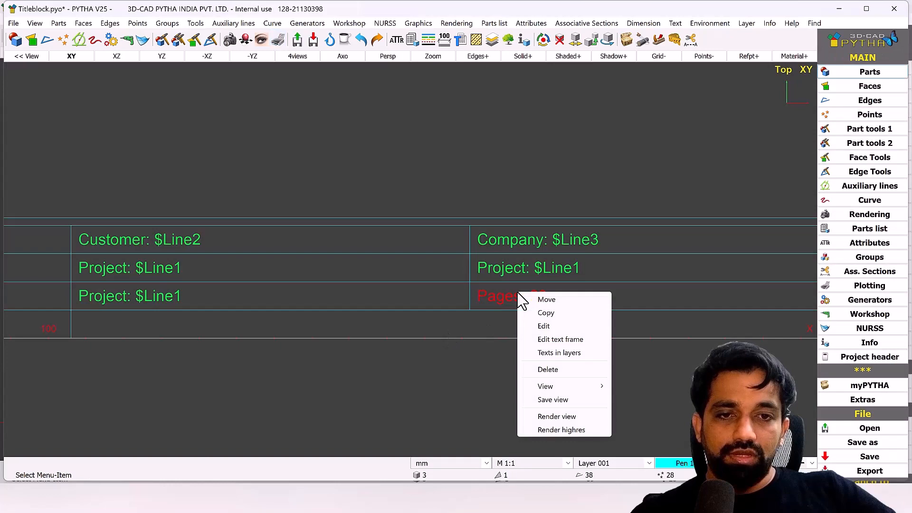
click(542, 326)
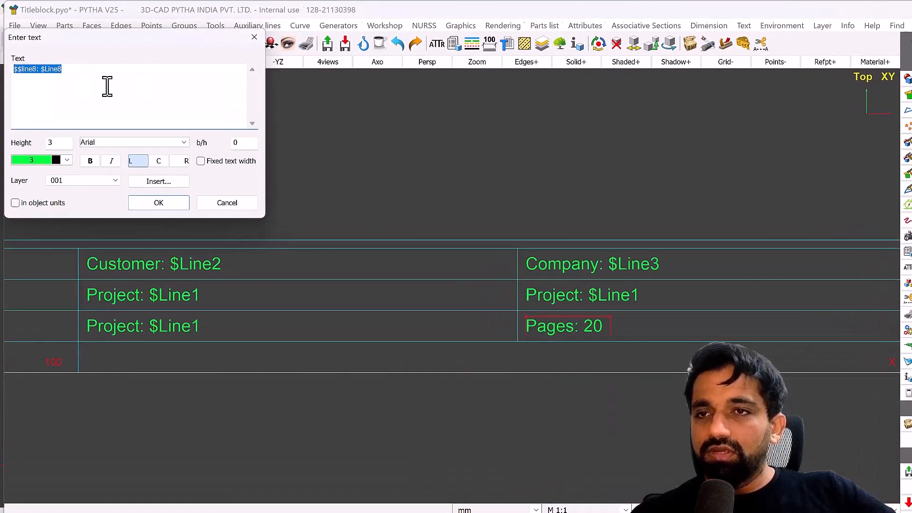
click(42, 70)
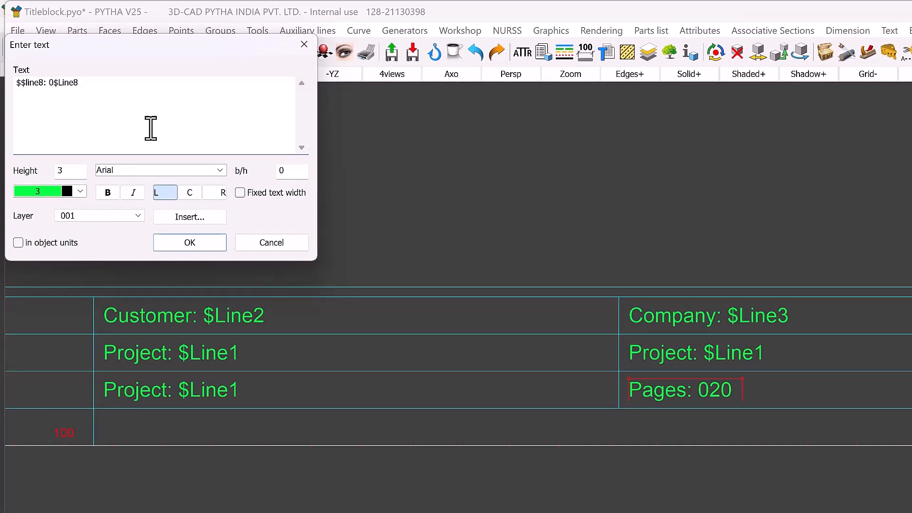
text($)
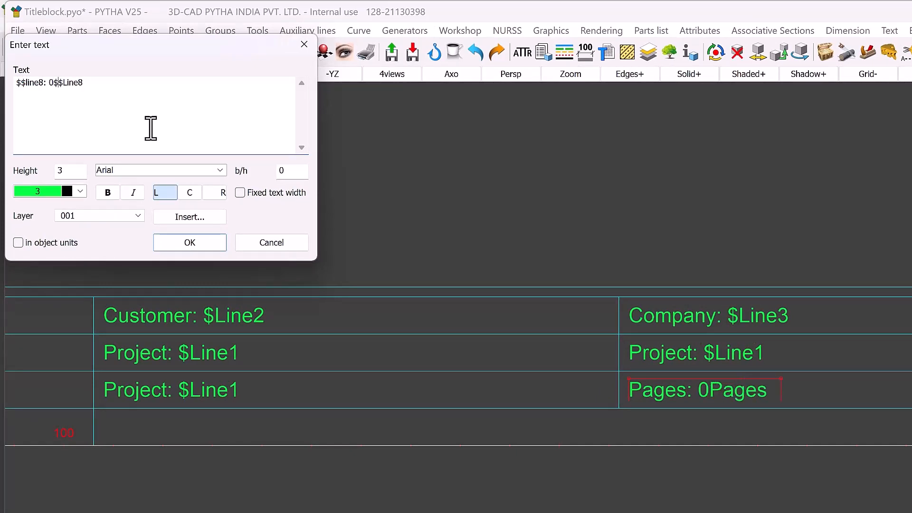
text(No of)
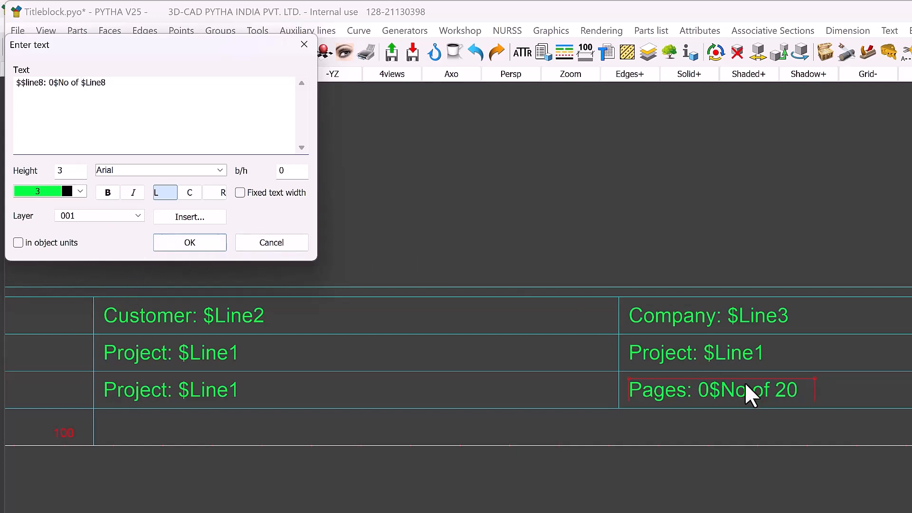
click(194, 248)
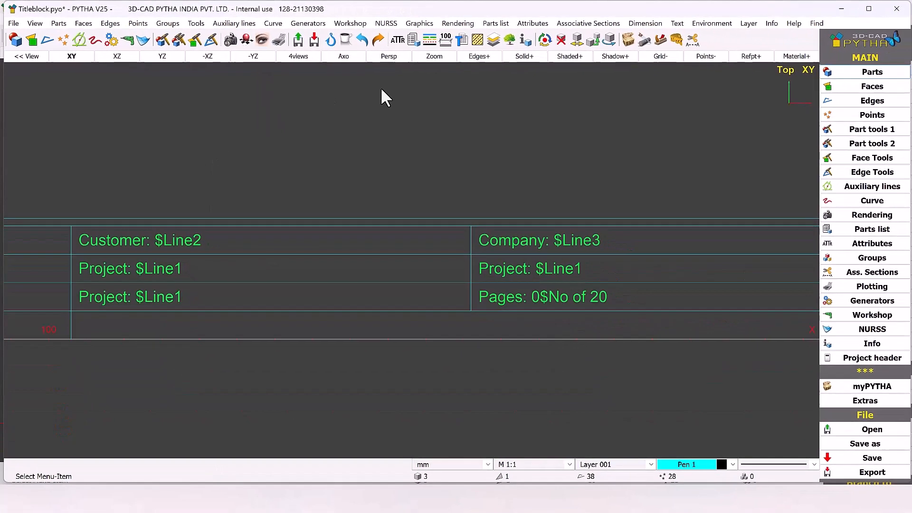
Step: Save the title block project from the model view and add two new plot sheets to check their Pages cells
click(278, 40)
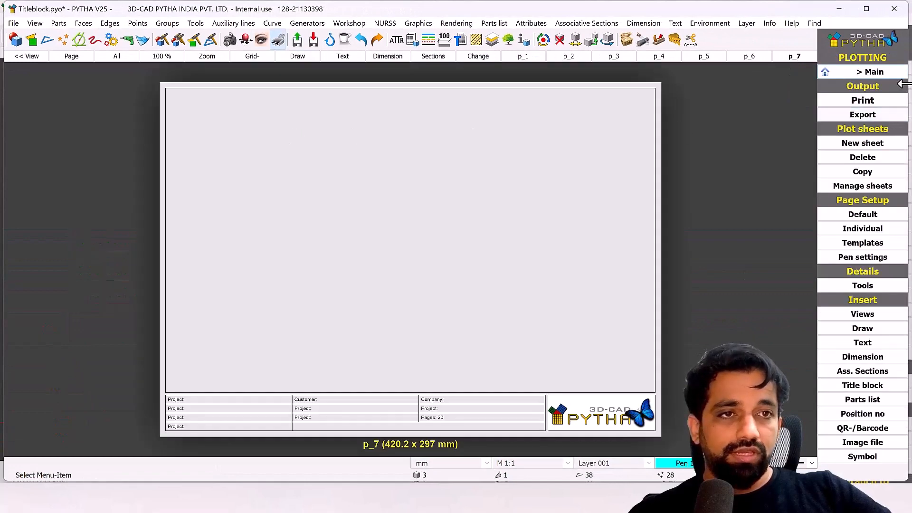
click(875, 71)
key(ctrl+s)
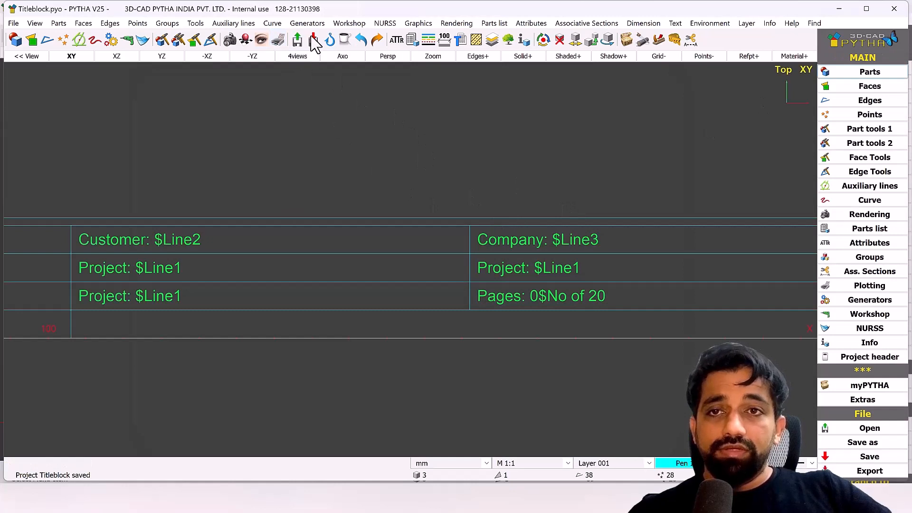
click(278, 39)
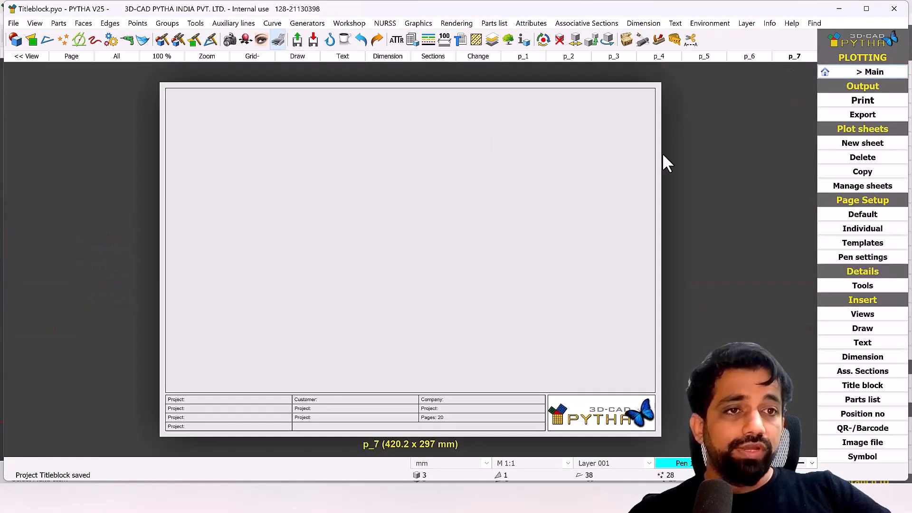
click(886, 144)
scroll(477, 440, up, 5)
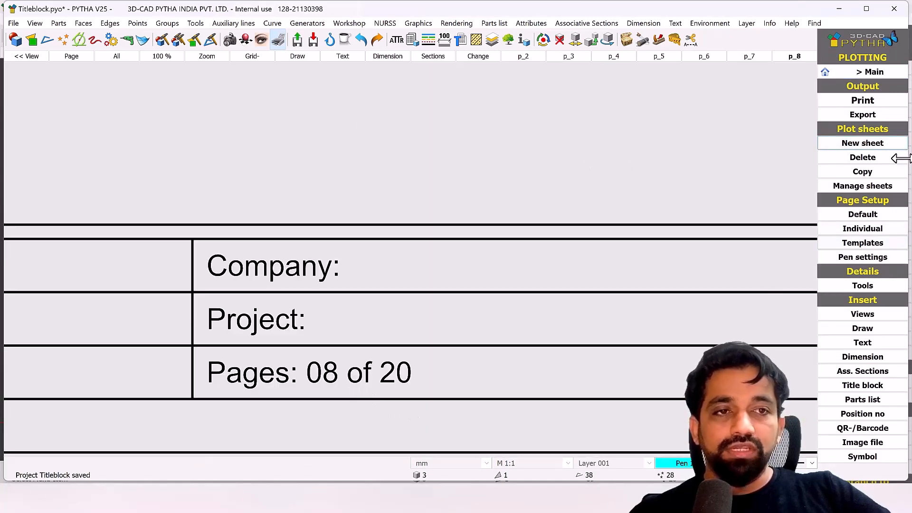
click(885, 144)
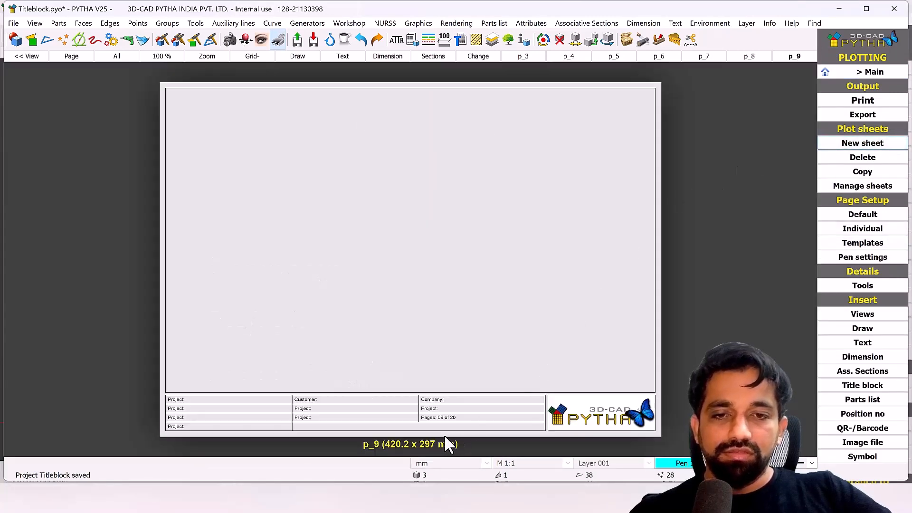
scroll(449, 442, up, 5)
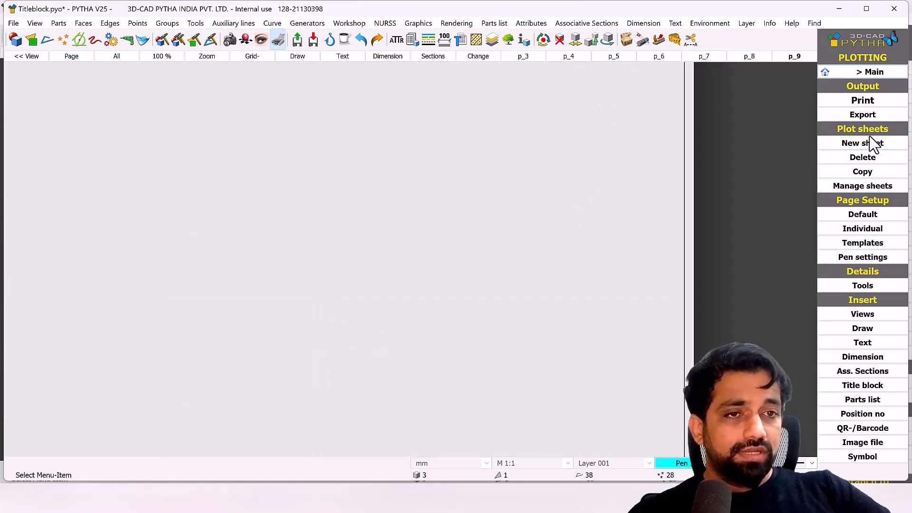
Step: Delete all plot sheets from the project
click(862, 161)
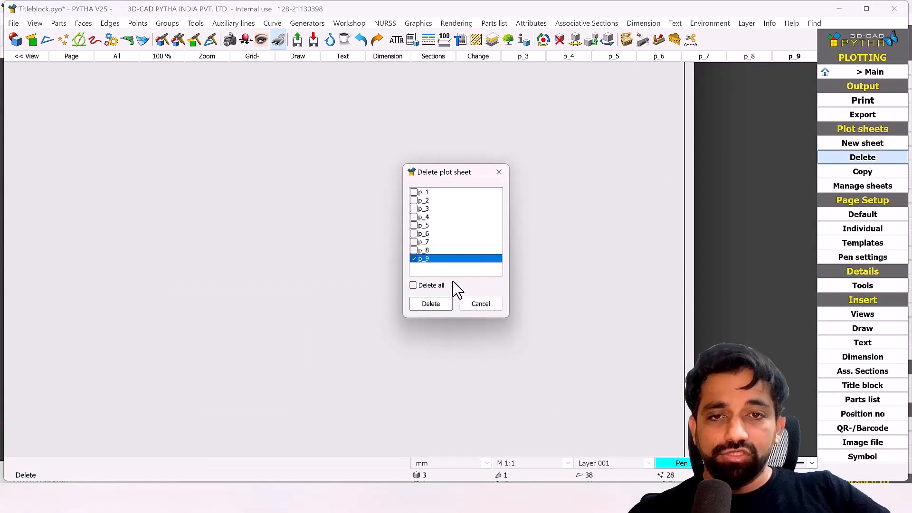
click(441, 286)
click(431, 305)
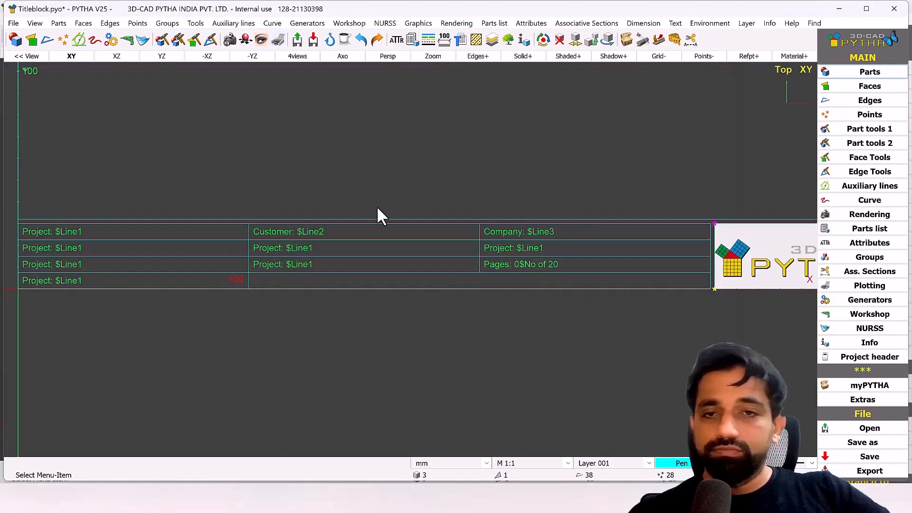
Step: Copy the third-row text under Customer vertically down 7.5 mm into the empty fourth row, using the row's corner points
scroll(380, 313, down, 2)
scroll(409, 309, up, 3)
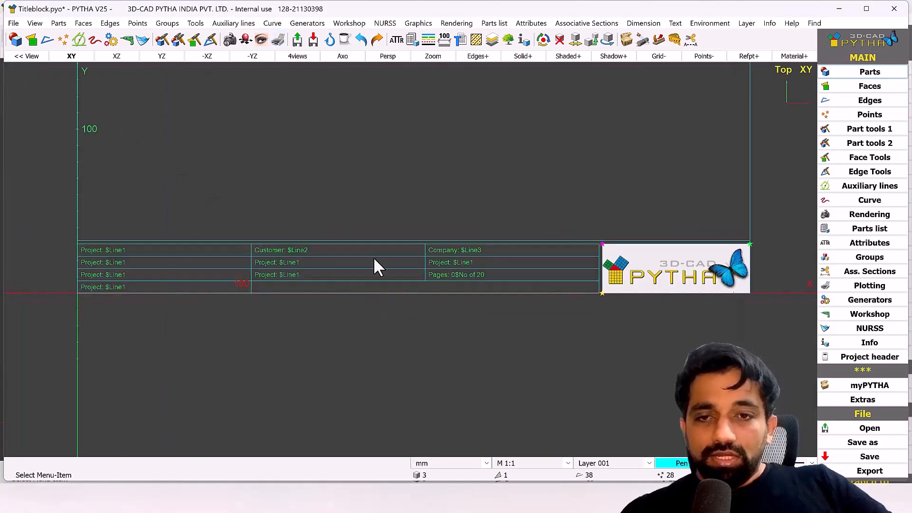
scroll(373, 258, up, 1)
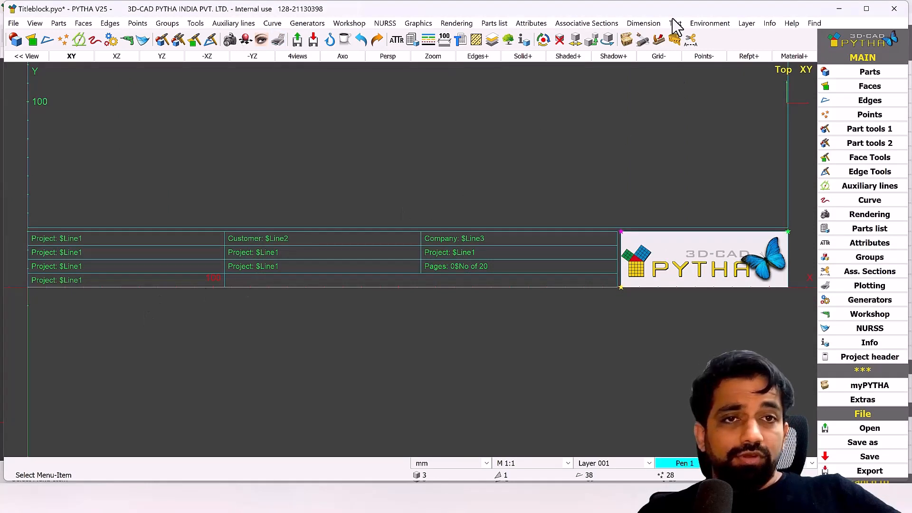
right_click(273, 267)
click(298, 291)
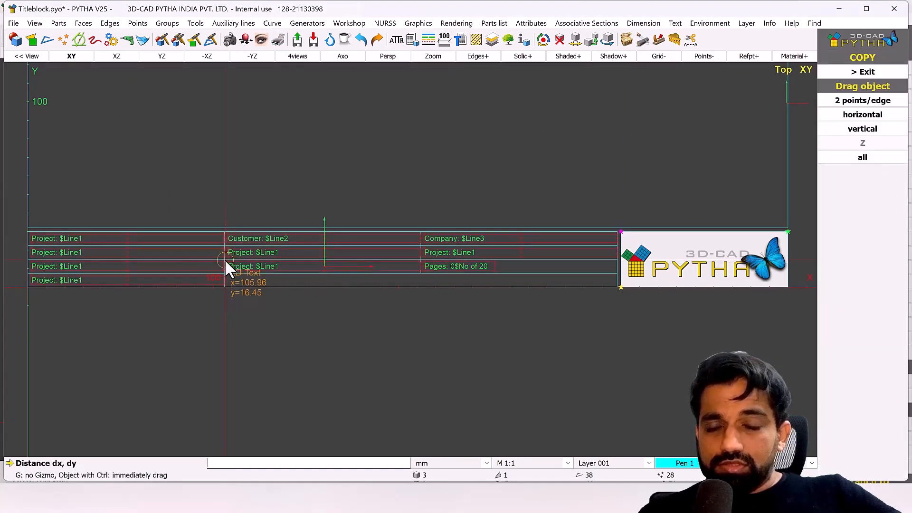
scroll(225, 260, up, 3)
click(221, 253)
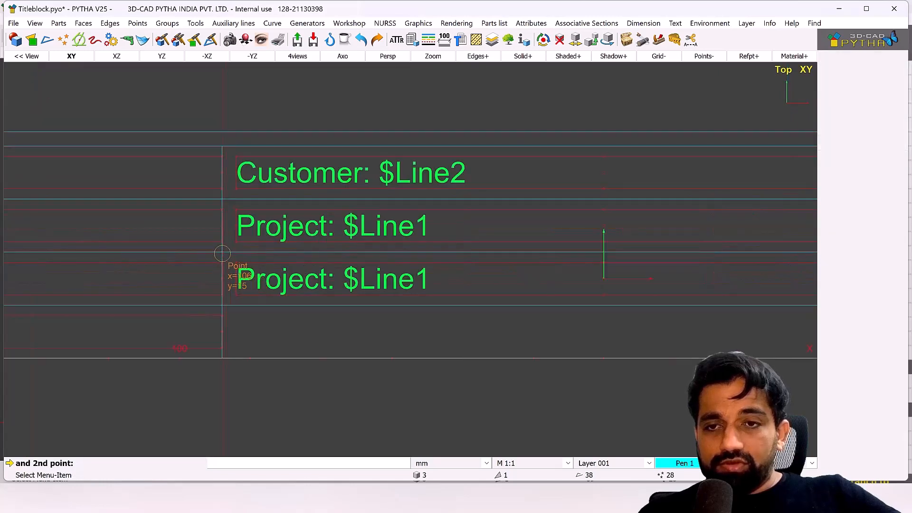
click(222, 305)
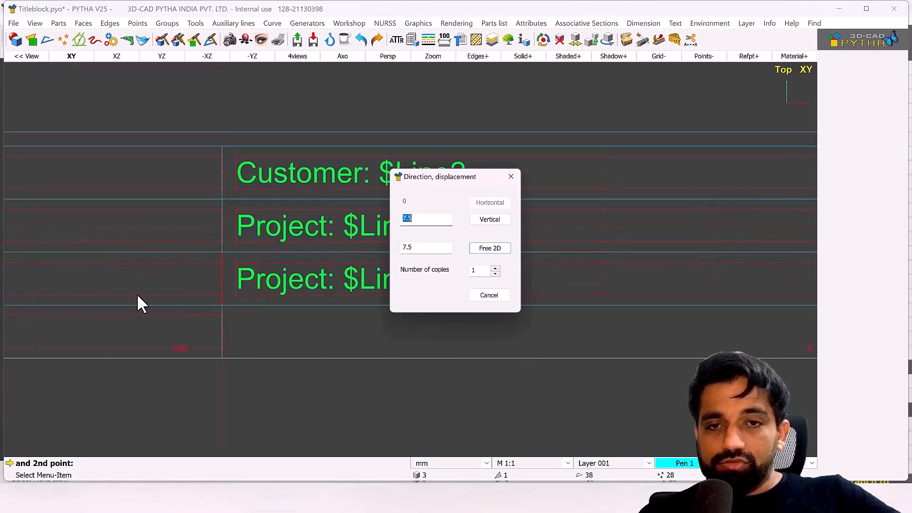
click(490, 219)
scroll(176, 216, down, 3)
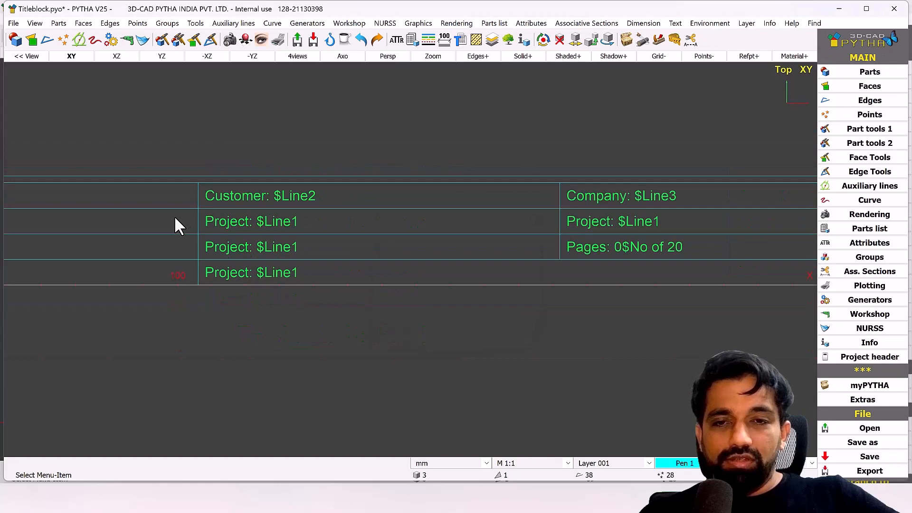
Step: Replace the copied fourth-row text with "Disclaimer: any illegal reproduction of this design will result into immediately legal action OK that was too harsh"
right_click(247, 268)
click(281, 305)
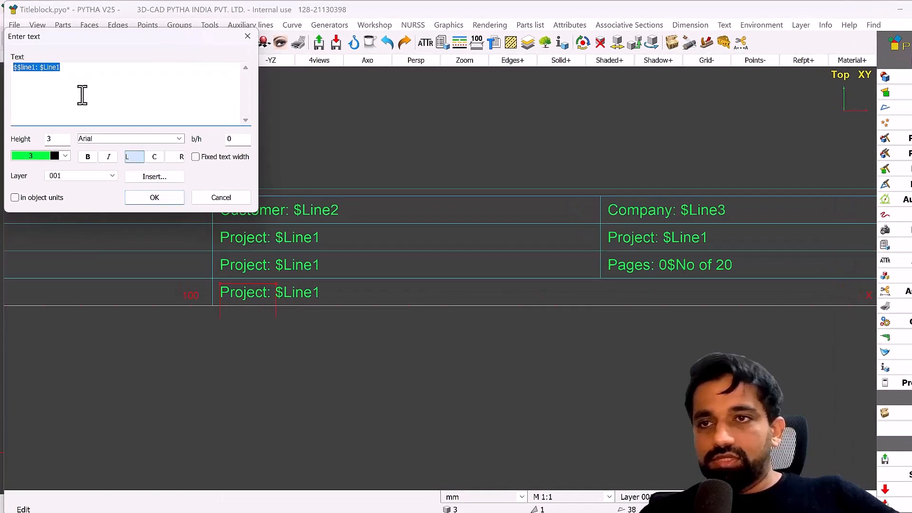
text(D)
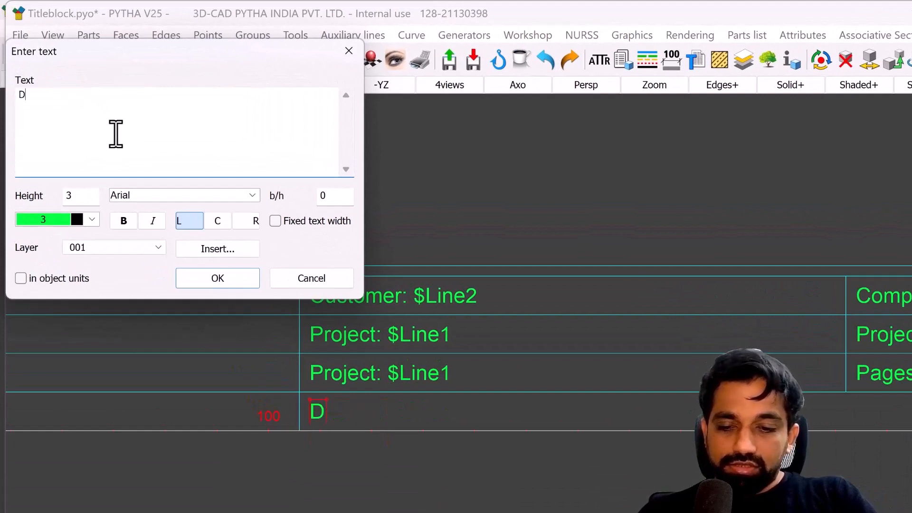
text(isclaimer:)
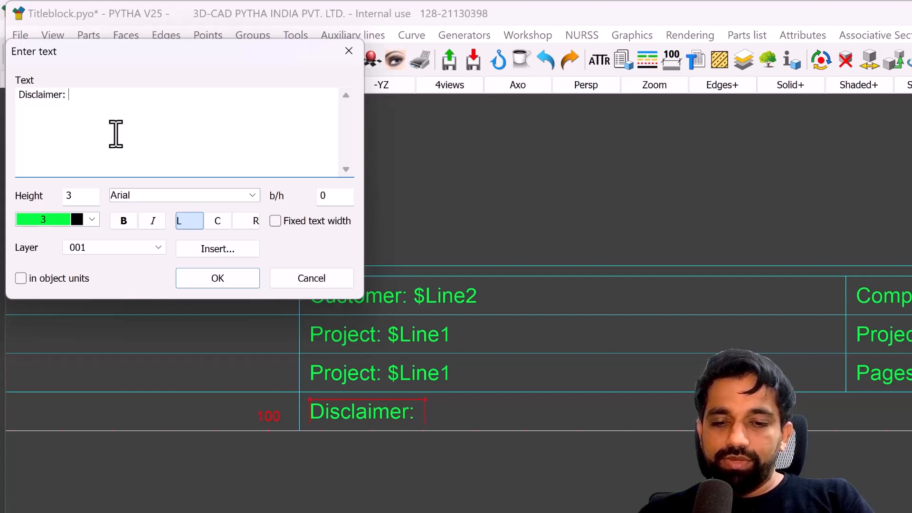
key(super+h)
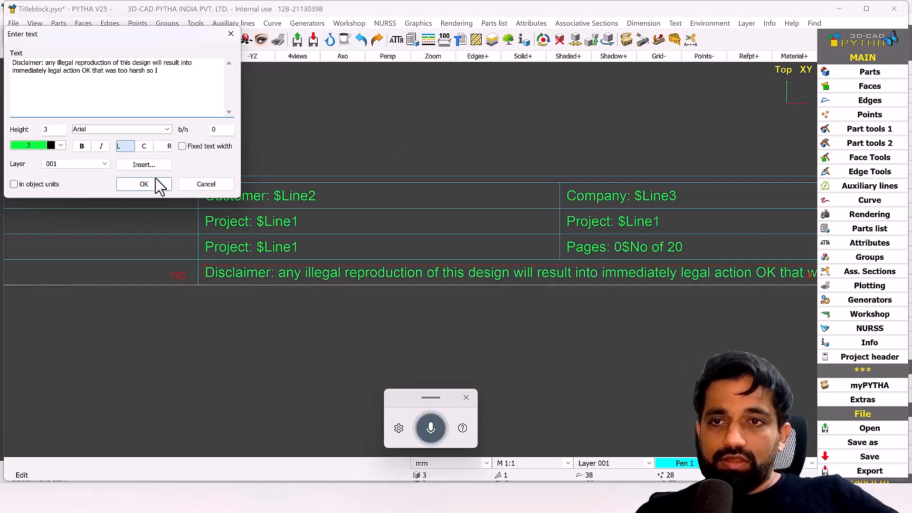
click(144, 184)
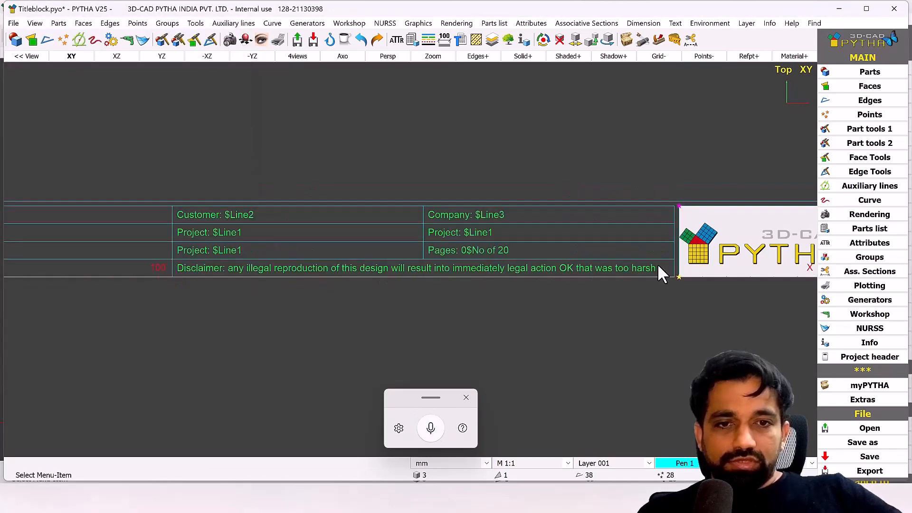
Step: Examine the texts and line references in all title block cells, including the disclaimer's fit beside the logo
scroll(296, 281, up, 1)
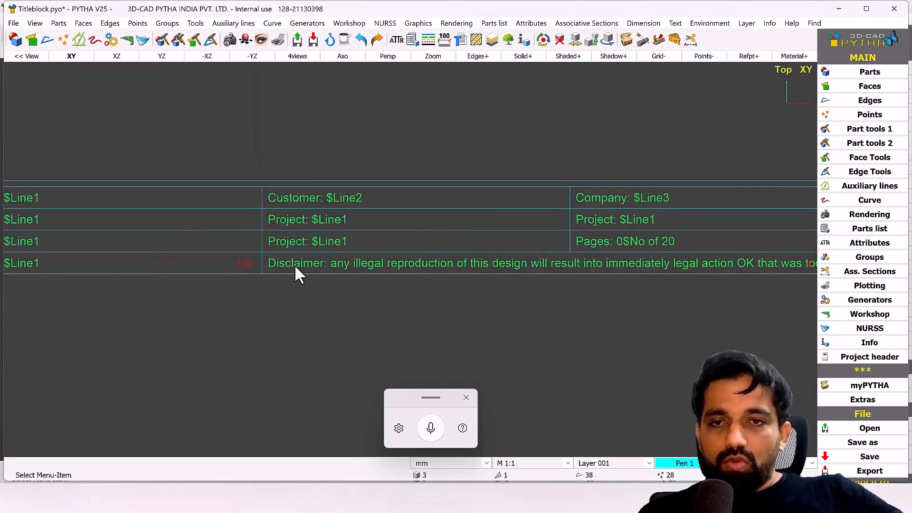
middle_drag(295, 264, 343, 265)
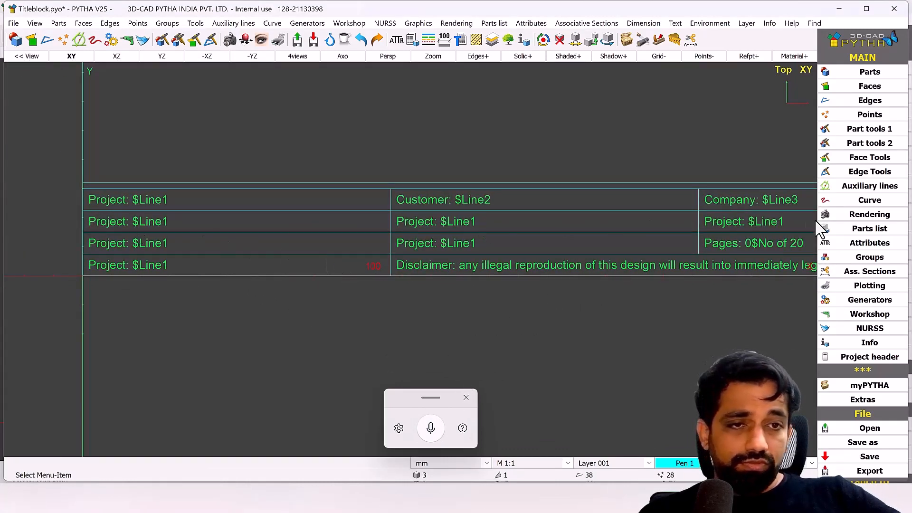
middle_drag(721, 224, 626, 234)
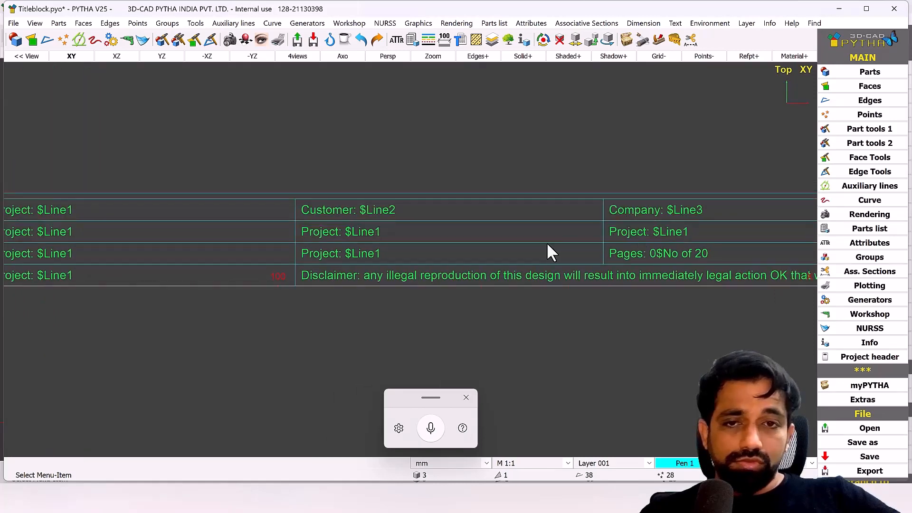
scroll(449, 250, down, 1)
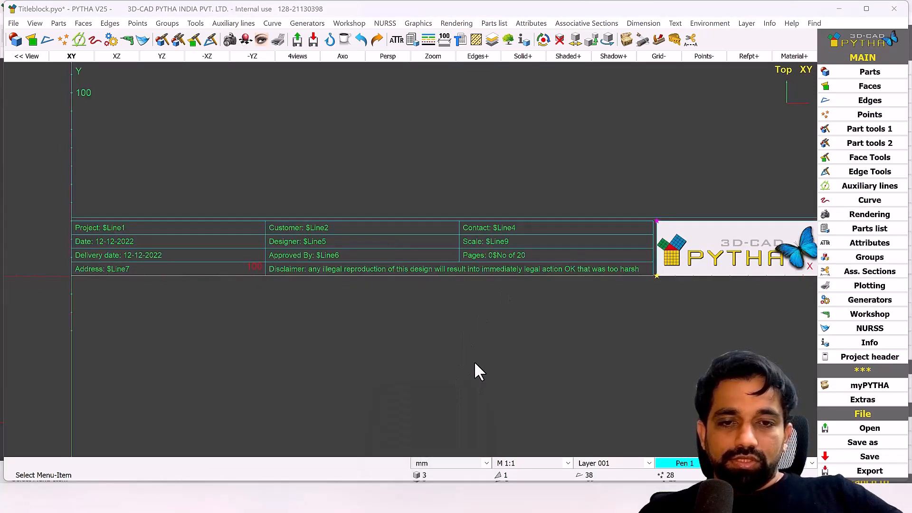
scroll(74, 266, up, 5)
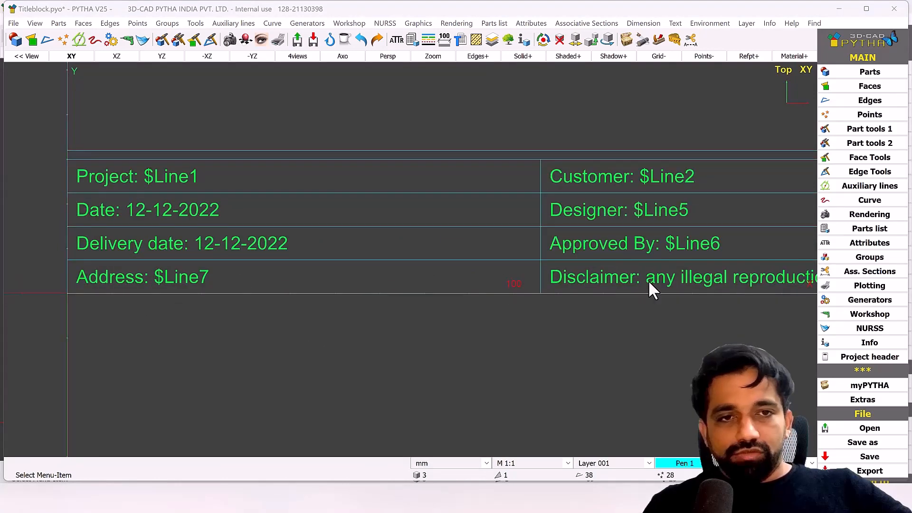
middle_drag(589, 252, 337, 248)
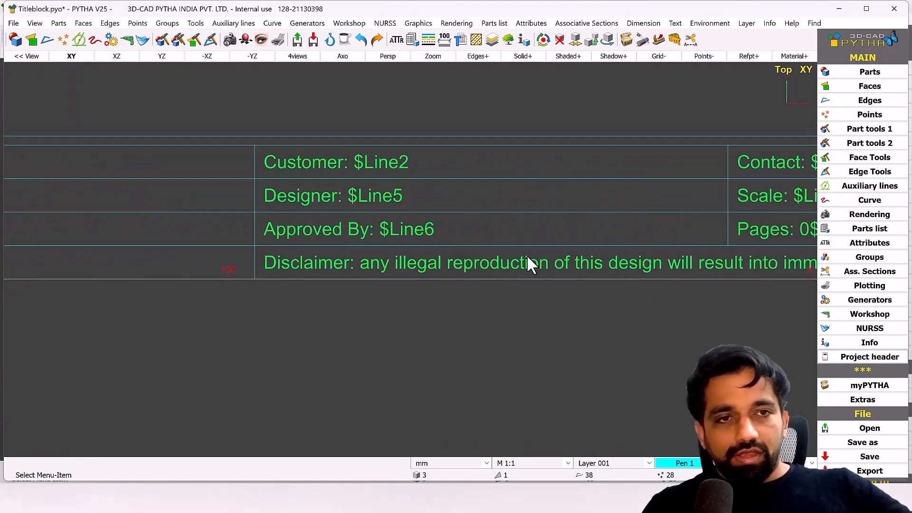
scroll(442, 264, down, 6)
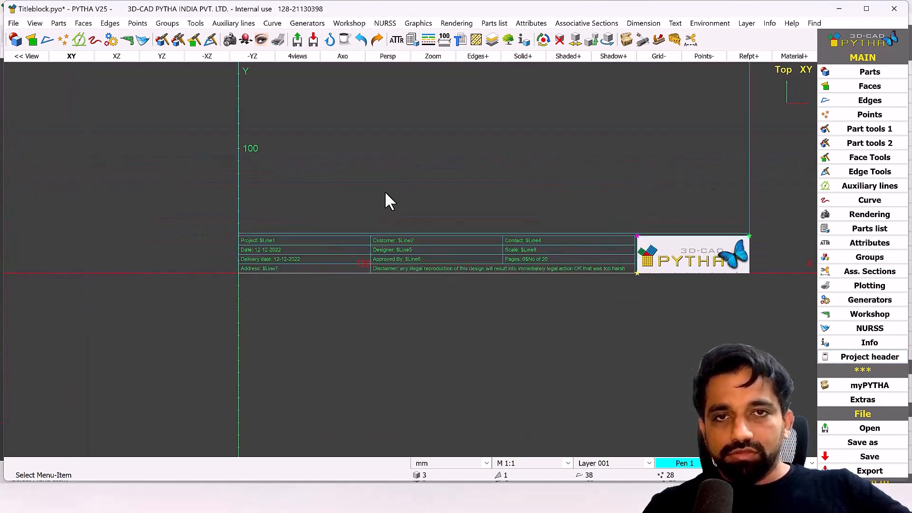
scroll(306, 280, down, 3)
scroll(289, 255, up, 2)
scroll(287, 255, down, 3)
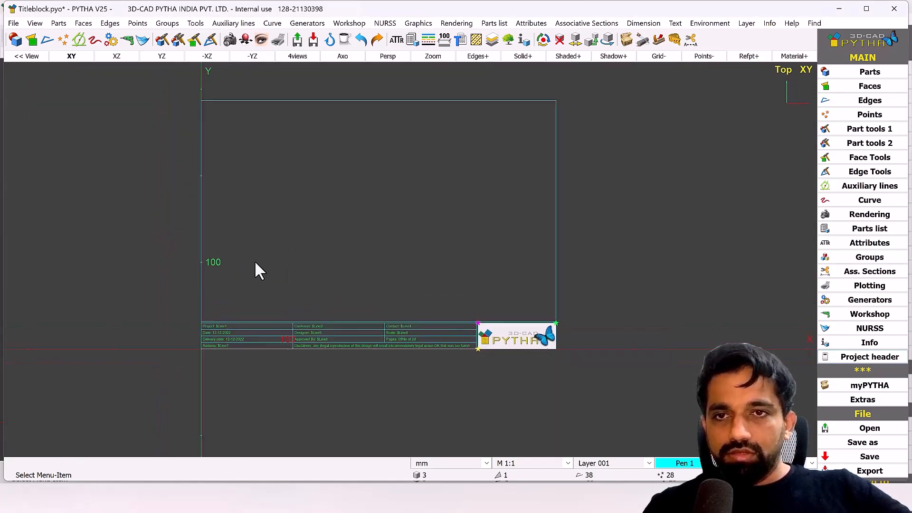
Step: Check the project header fields without changing them and save the title block file
click(817, 356)
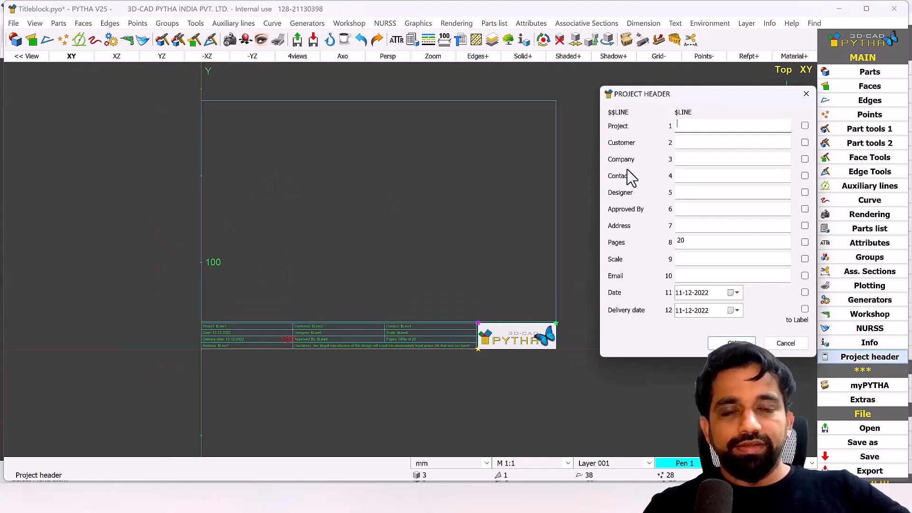
click(783, 344)
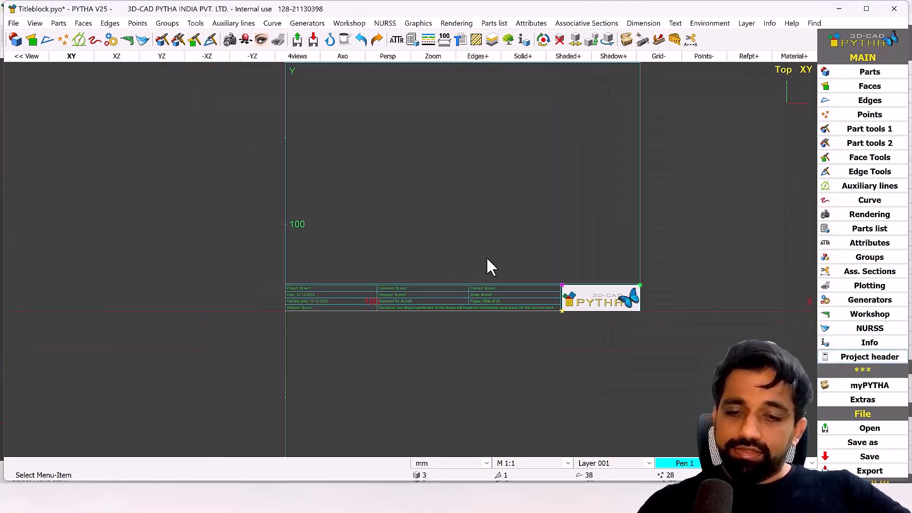
key(ctrl+s)
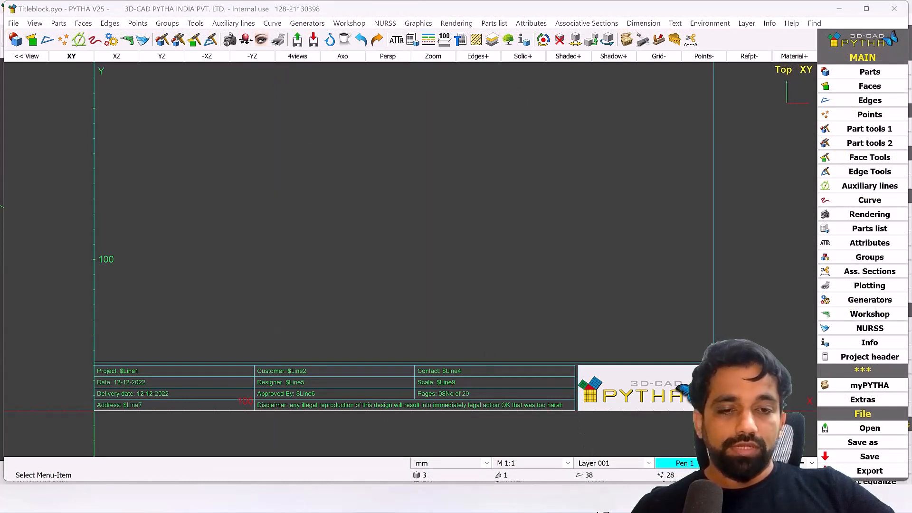
Step: Switch to the Finger pull file and delete all decorative object groups standing on the cabinet top, selecting them in the front view
mouse_move(602, 511)
click(500, 439)
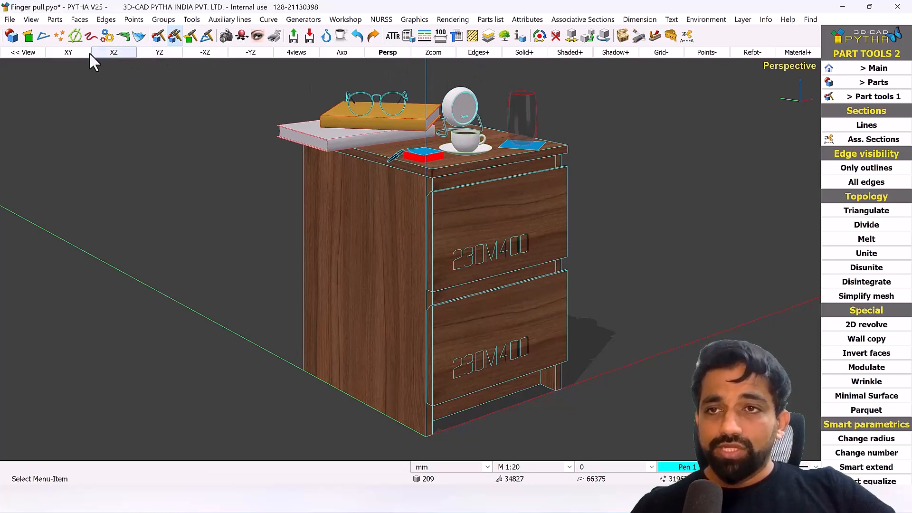
click(107, 52)
right_click(601, 111)
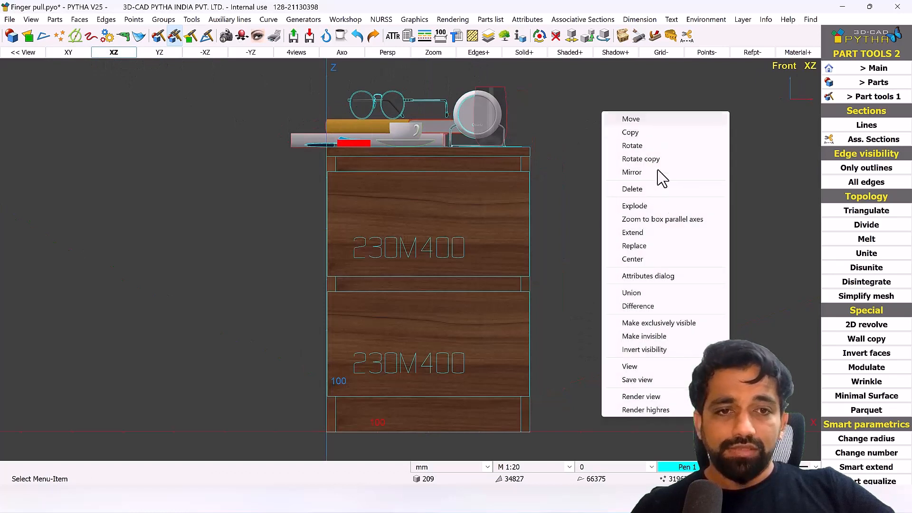
click(632, 189)
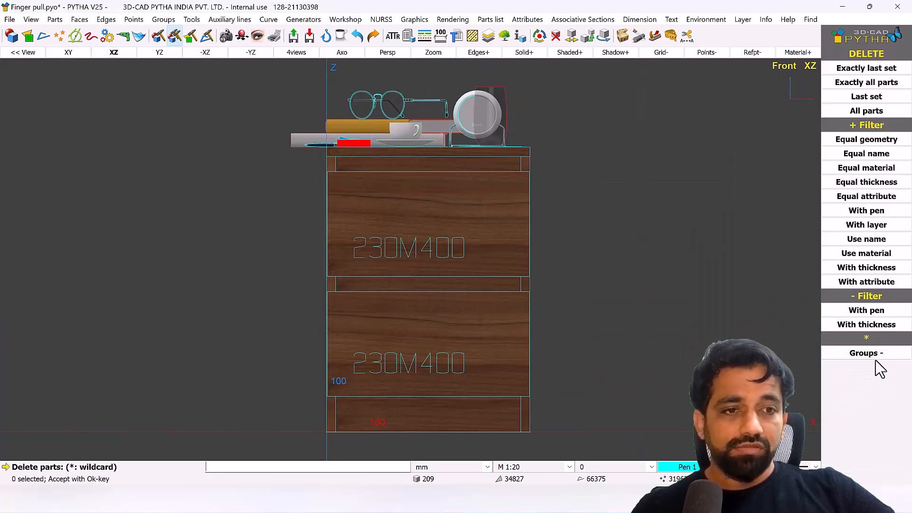
click(877, 357)
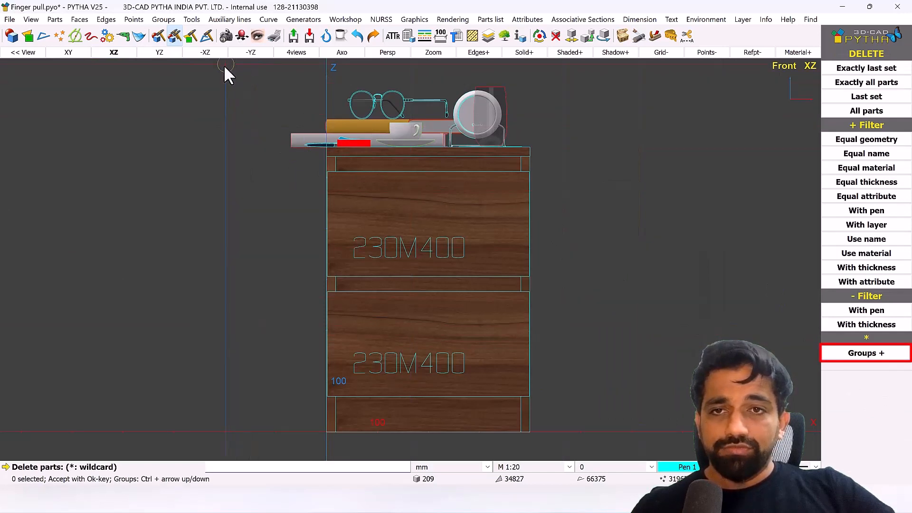
drag(474, 138, 557, 147)
right_click(568, 126)
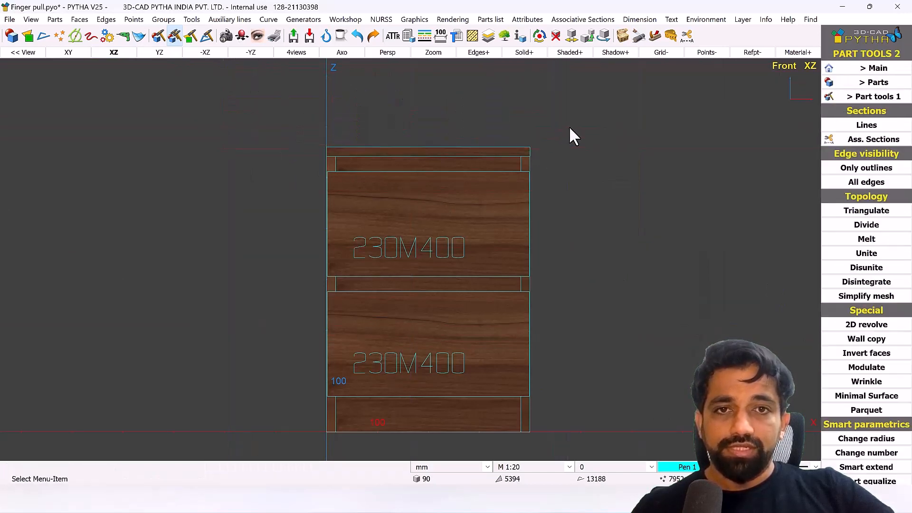
Step: Examine the corner where the cabinet's top panel meets the side panel and upper drawer front
click(358, 51)
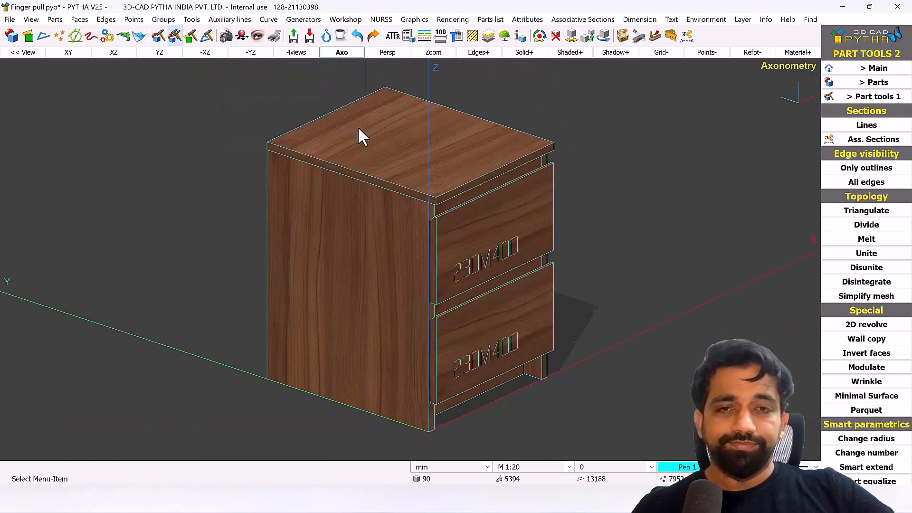
scroll(439, 210, up, 4)
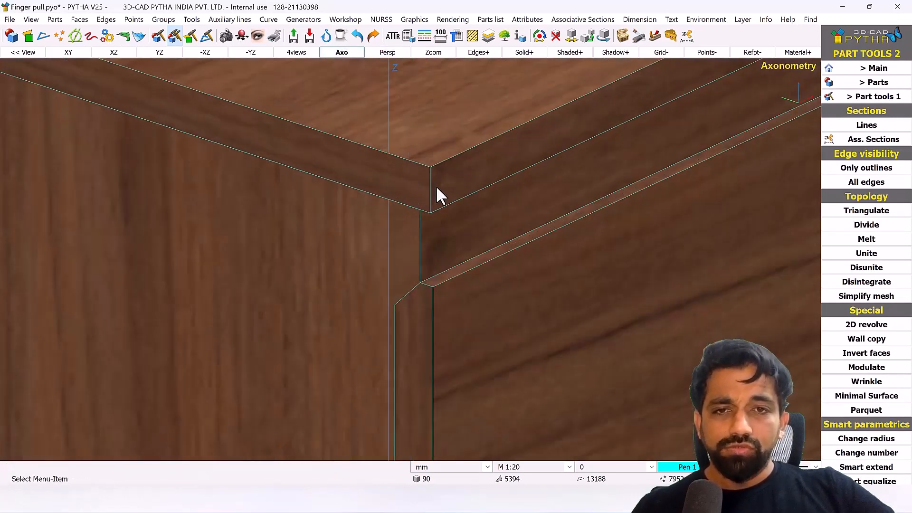
scroll(406, 223, down, 3)
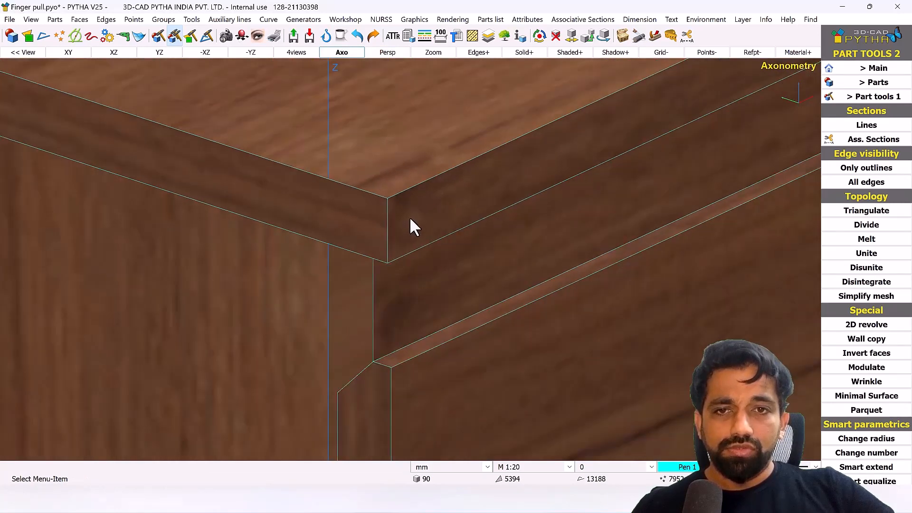
right_click(417, 213)
right_click(383, 217)
click(371, 208)
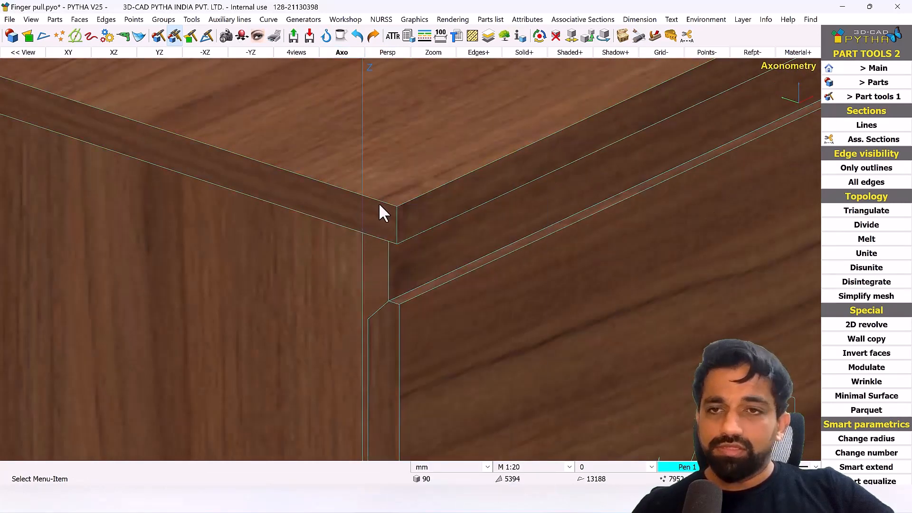
scroll(382, 202, down, 6)
middle_drag(388, 211, 346, 200)
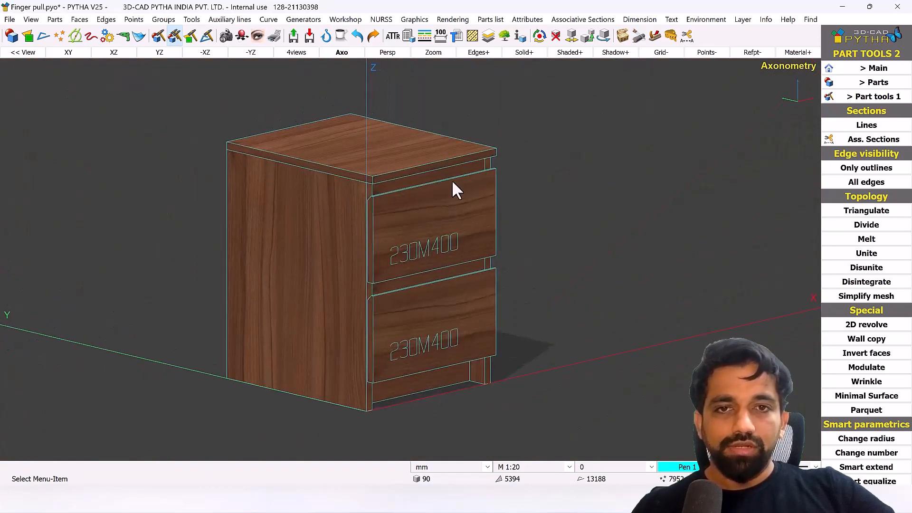
Step: Delete all parts equal in thickness to the edge band on the top panel's side edge
right_click(562, 129)
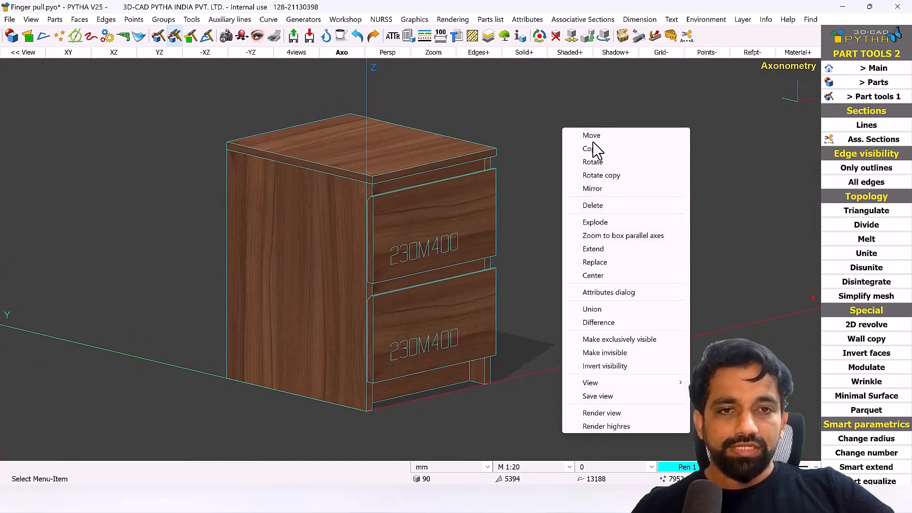
click(608, 205)
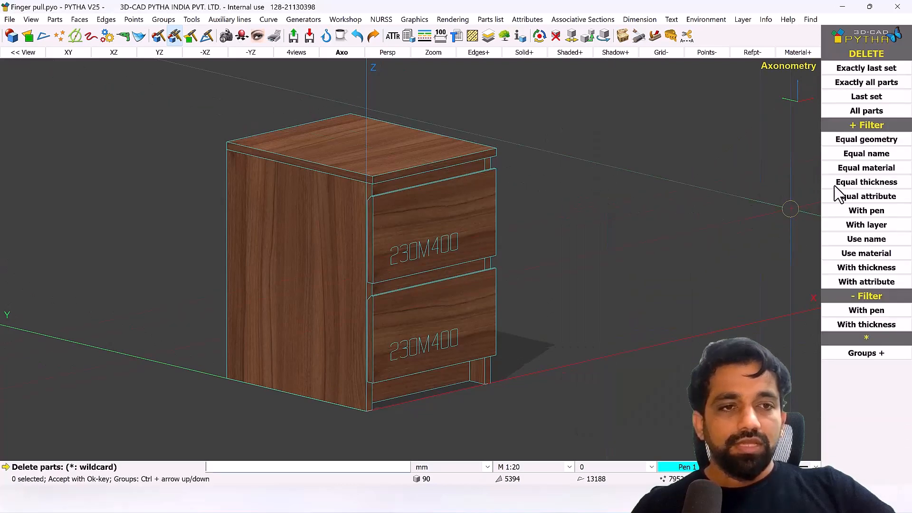
click(892, 186)
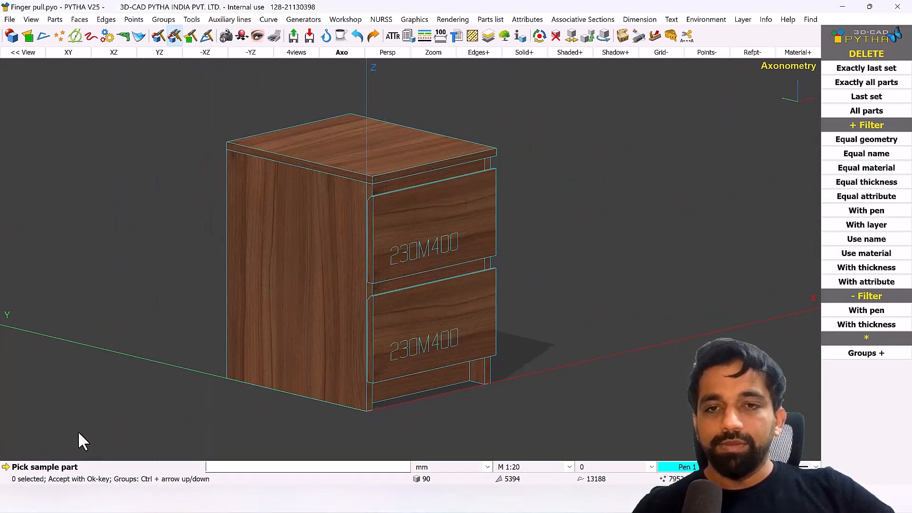
scroll(359, 167, up, 5)
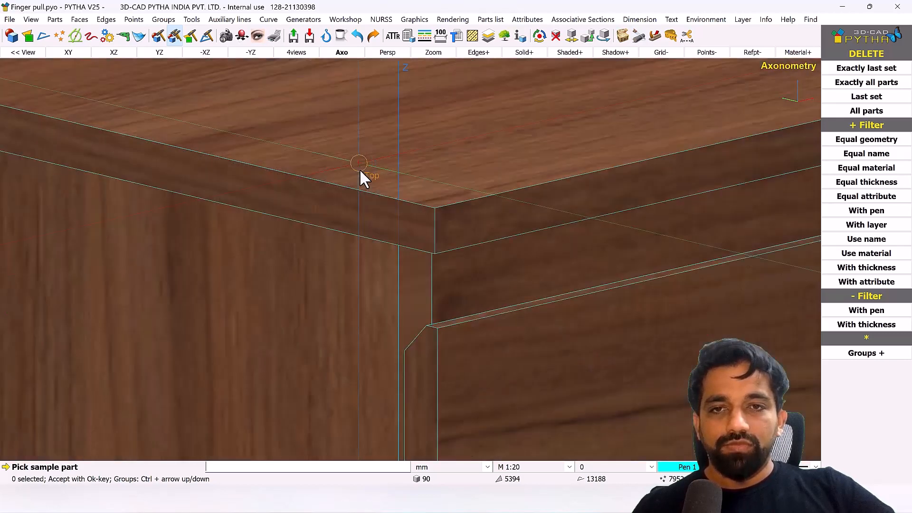
scroll(351, 204, up, 2)
click(346, 240)
scroll(346, 240, down, 1)
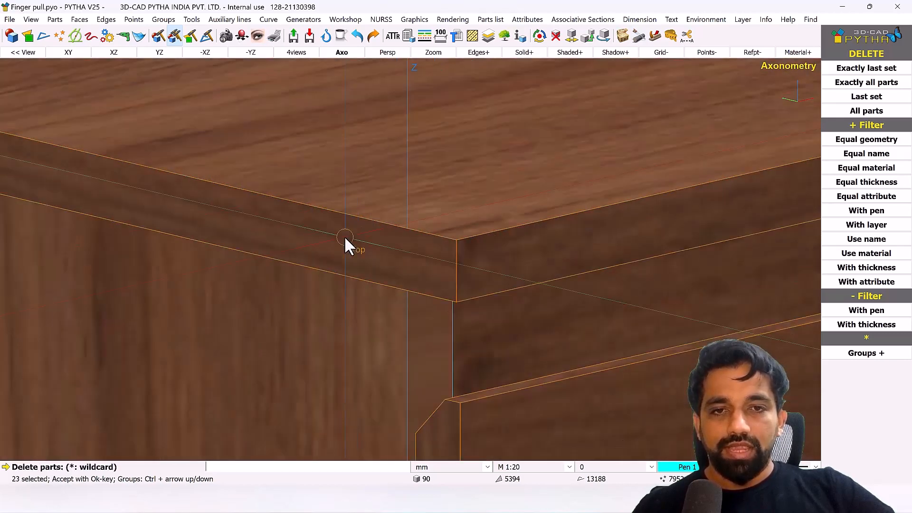
scroll(344, 236, down, 6)
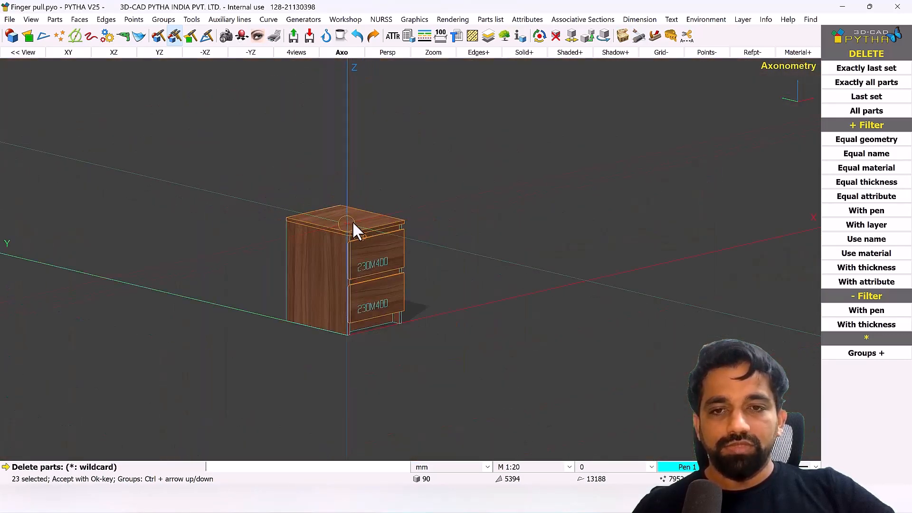
scroll(360, 221, up, 2)
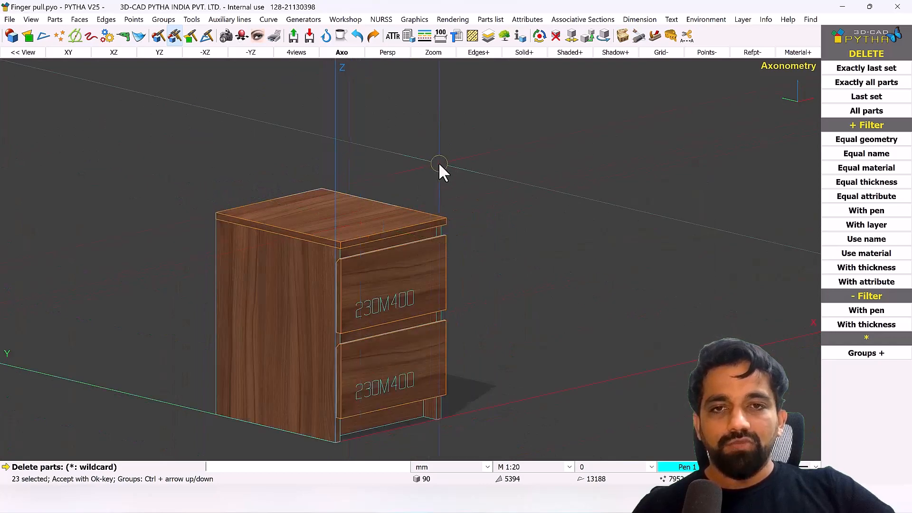
right_click(439, 165)
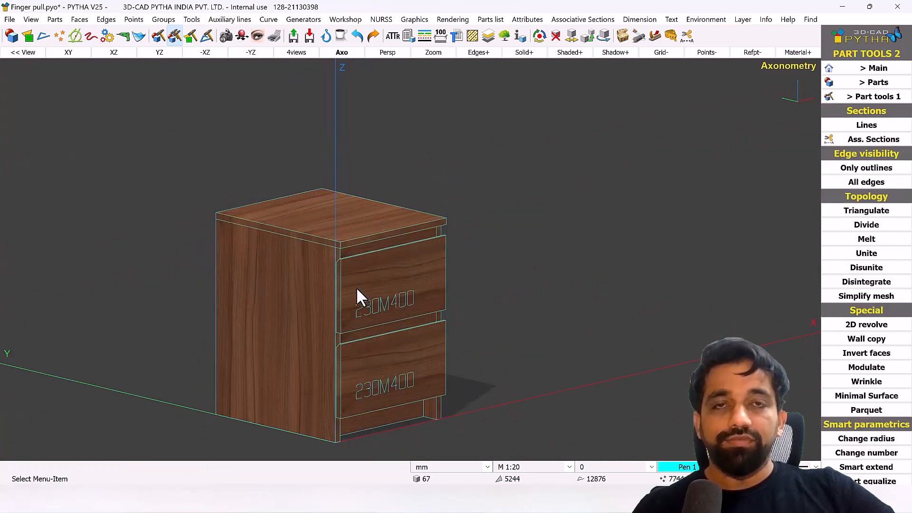
middle_drag(356, 287, 468, 224)
right_click(469, 225)
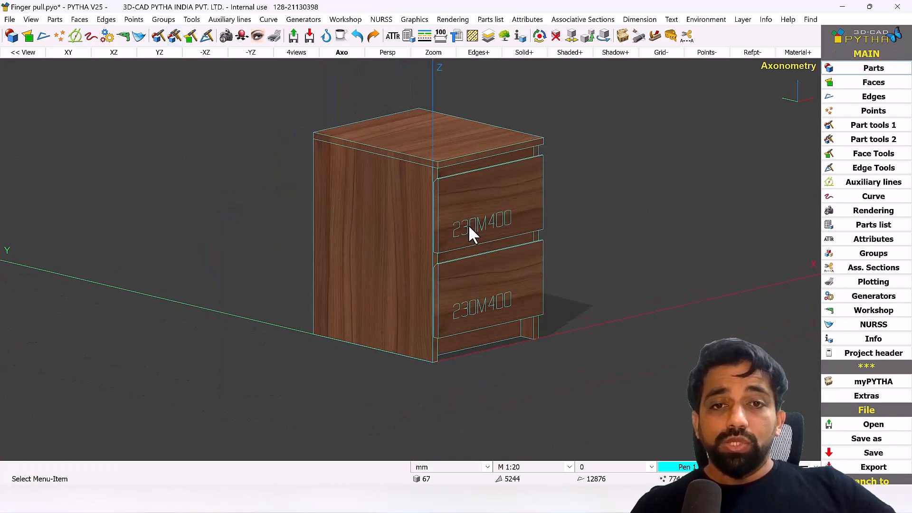
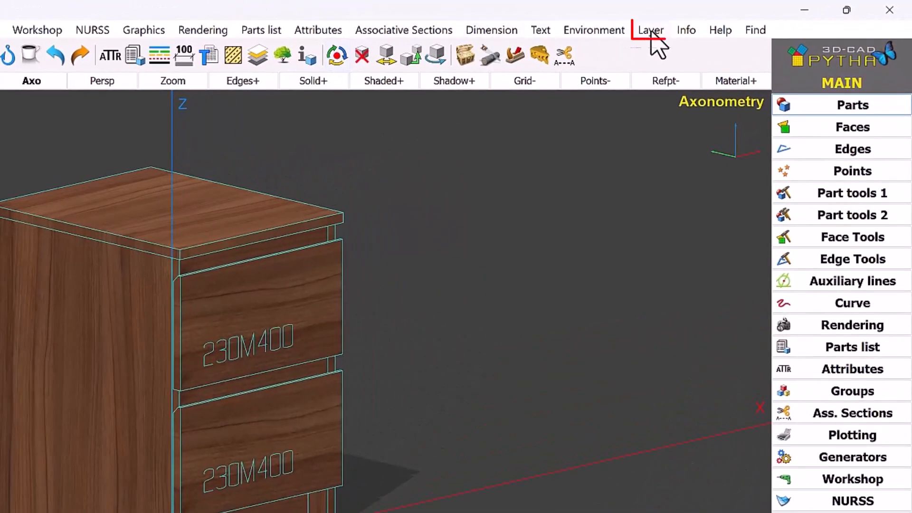
Step: Select the cabinet's top, both side panels and bottom as individual parts for assignment to a layer
click(651, 32)
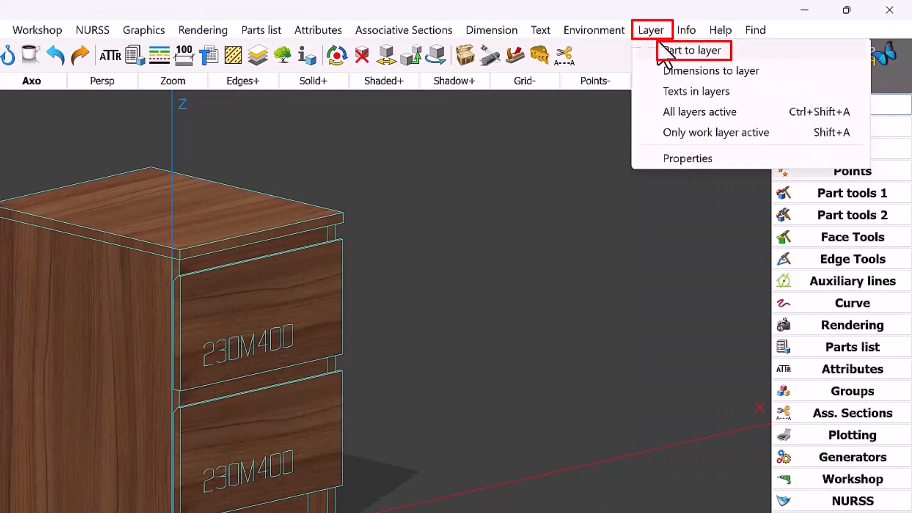
click(694, 50)
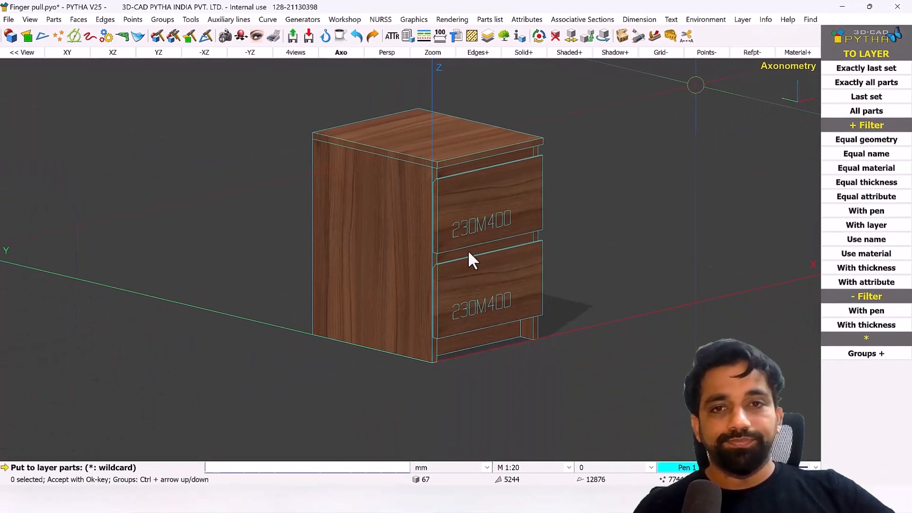
click(434, 136)
middle_drag(522, 181, 366, 176)
click(524, 213)
middle_drag(485, 295, 539, 133)
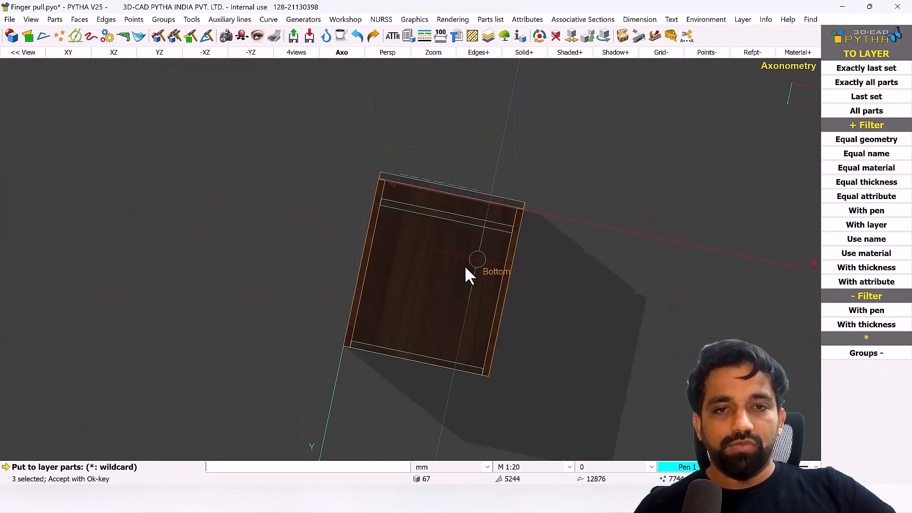
click(464, 266)
middle_drag(408, 280, 473, 379)
middle_drag(578, 173, 571, 227)
right_click(587, 186)
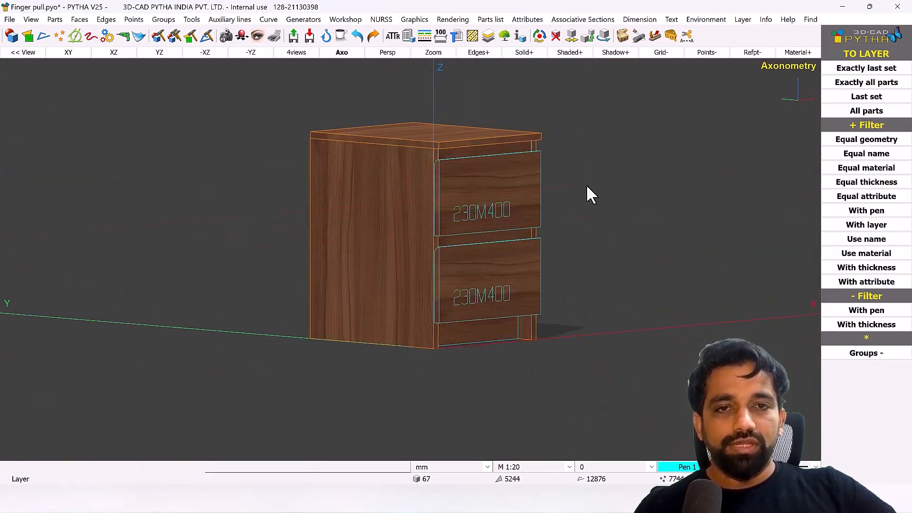
Step: Rename layer 003 to "Carcass" and put the selected cabinet parts on it
double_click(442, 177)
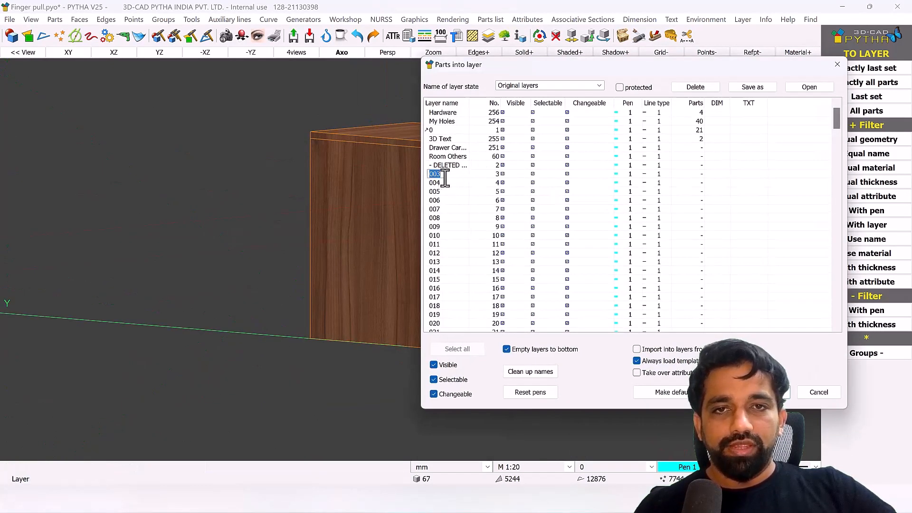
text(Carcass)
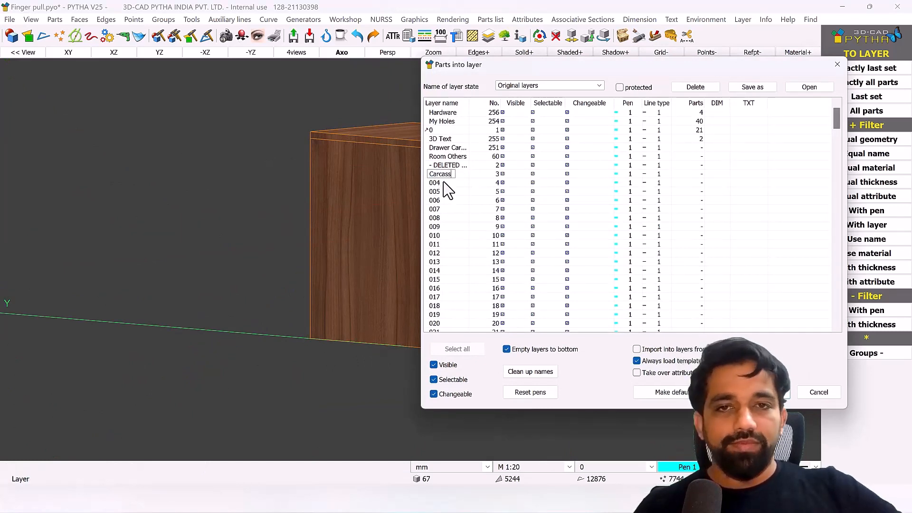
key(Return)
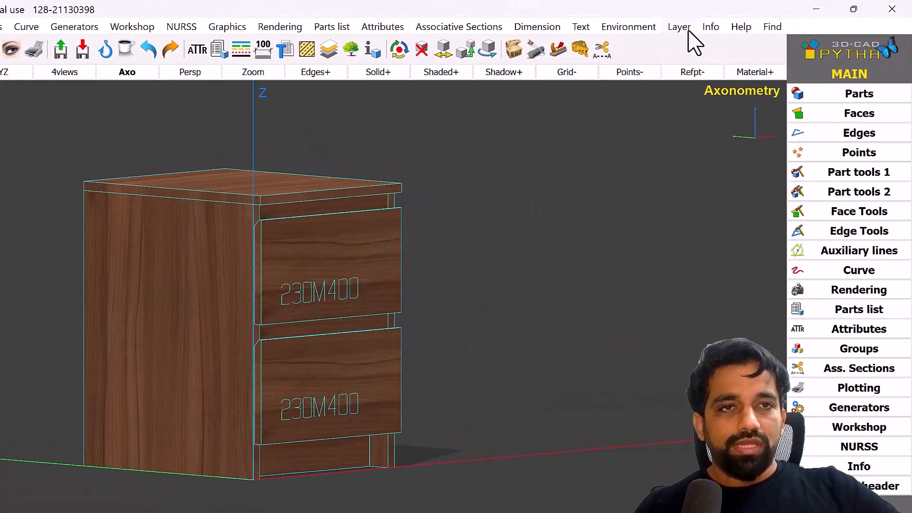
Step: Hide the Carcass layer to check its parts, and make it visible, selectable and changeable again
click(684, 27)
click(699, 142)
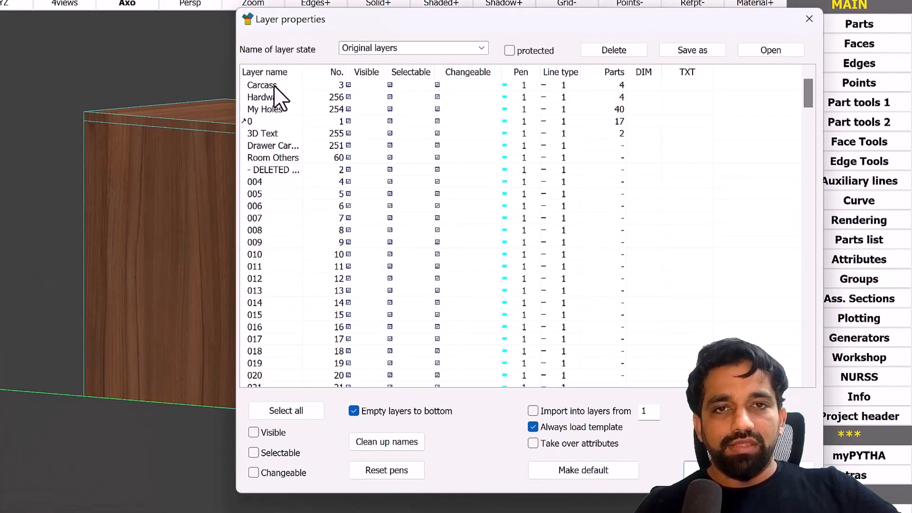
click(349, 85)
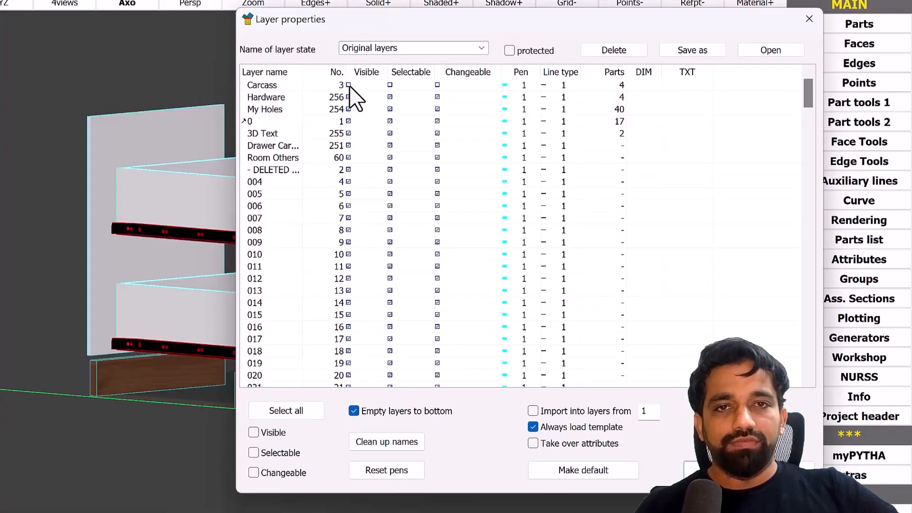
drag(424, 22, 613, 29)
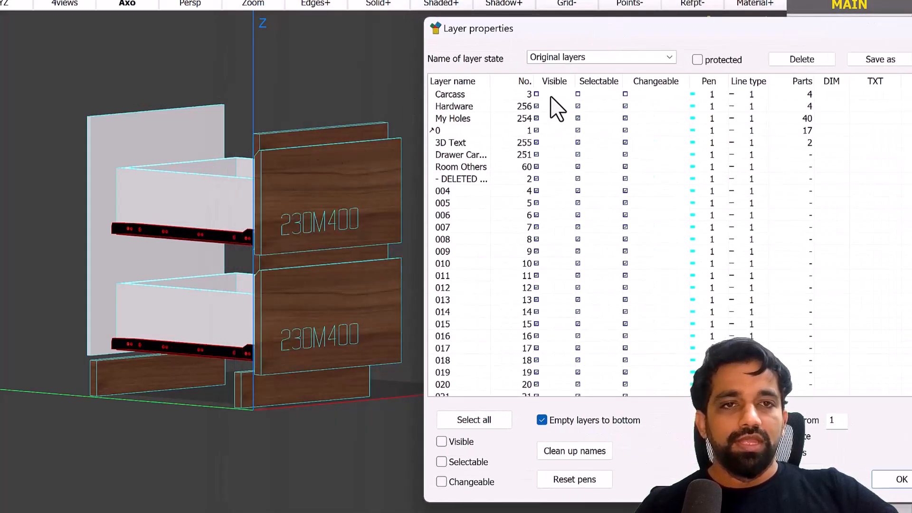
click(537, 94)
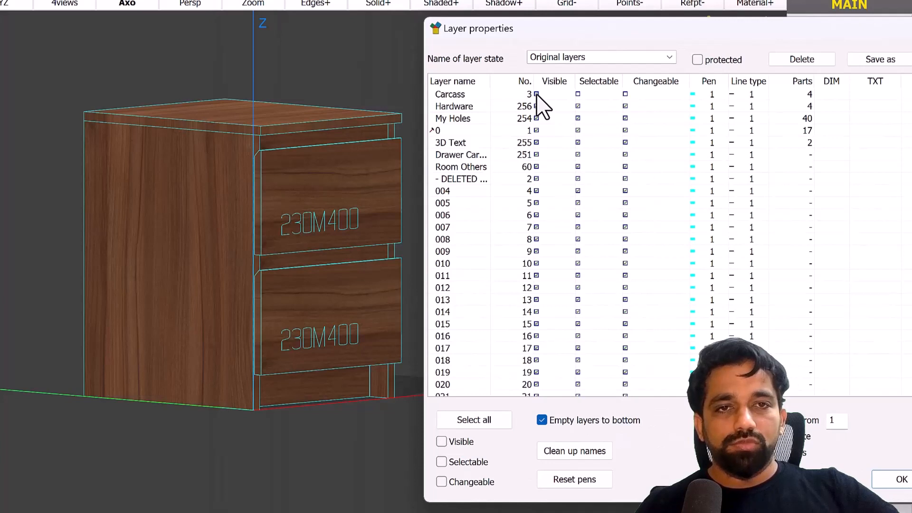
click(578, 94)
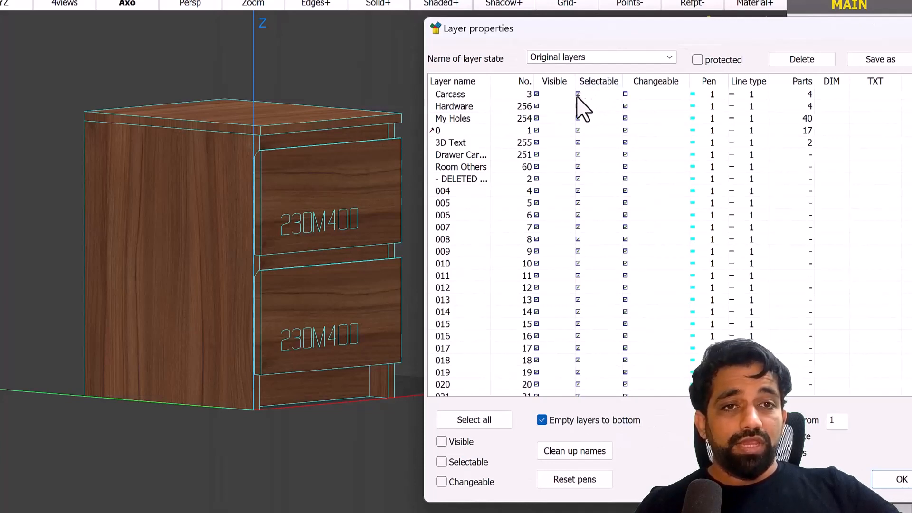
click(626, 94)
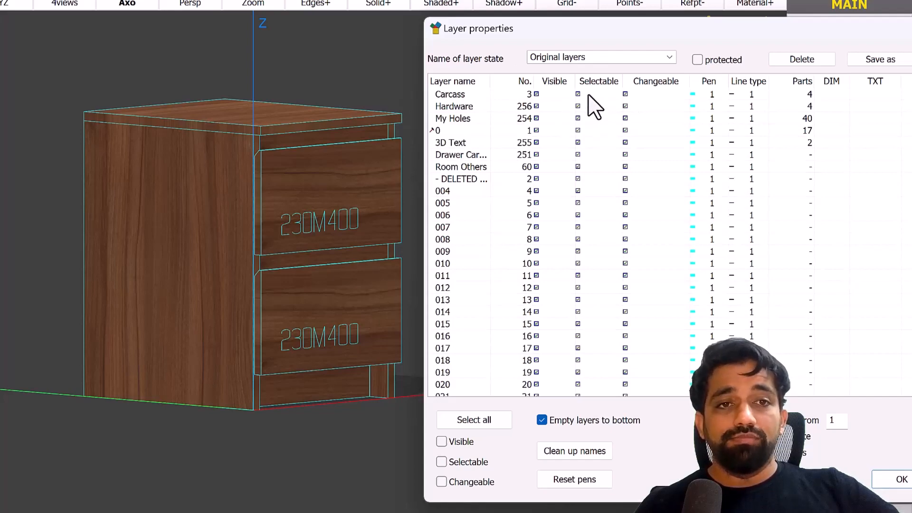
Step: Make the Carcass layer non-selectable and non-changeable, and try picking parts of the cabinet in the model
click(578, 95)
click(626, 94)
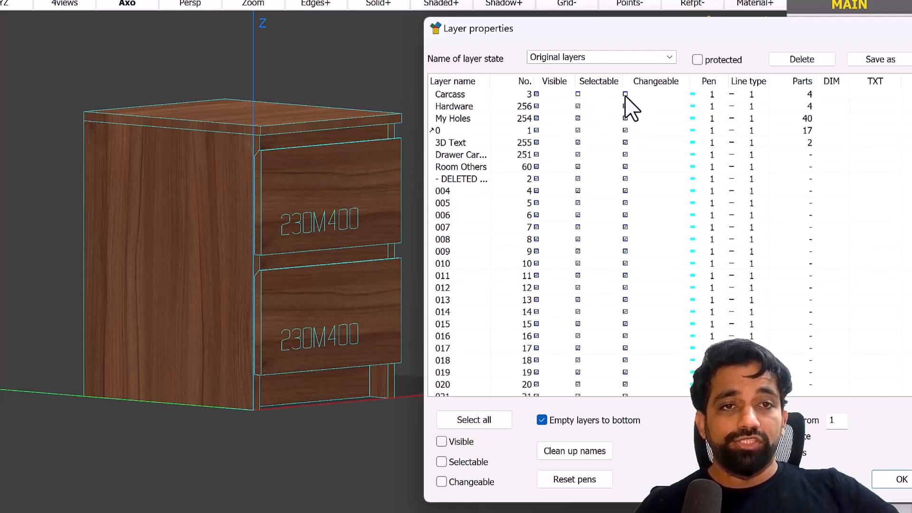
click(902, 479)
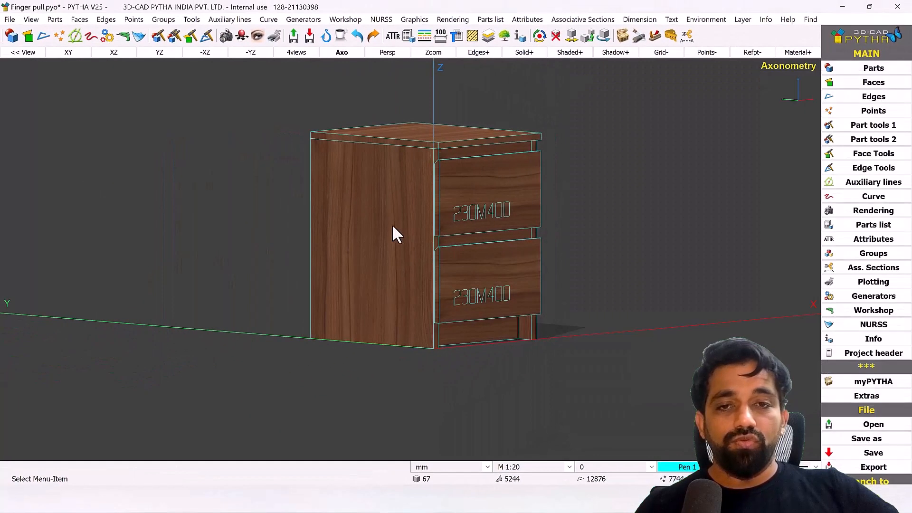
right_click(197, 250)
click(393, 133)
right_click(394, 130)
click(357, 161)
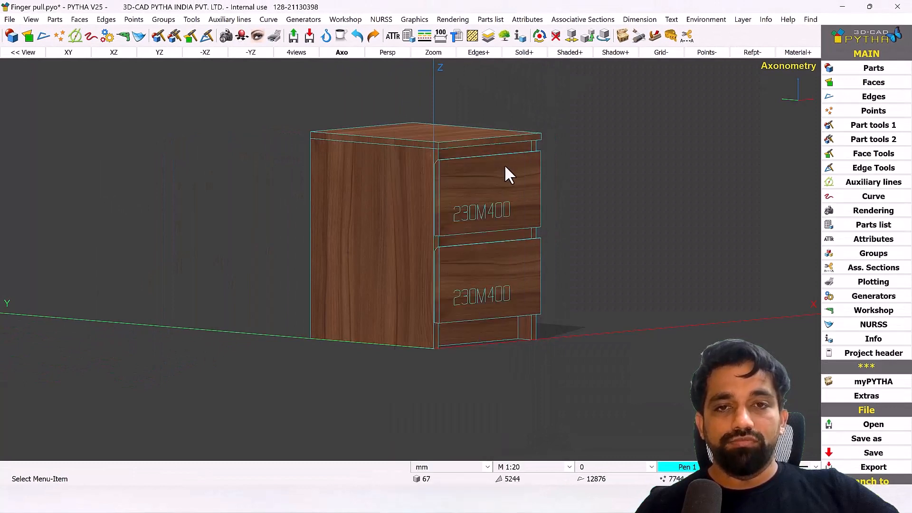
right_click(505, 165)
click(394, 195)
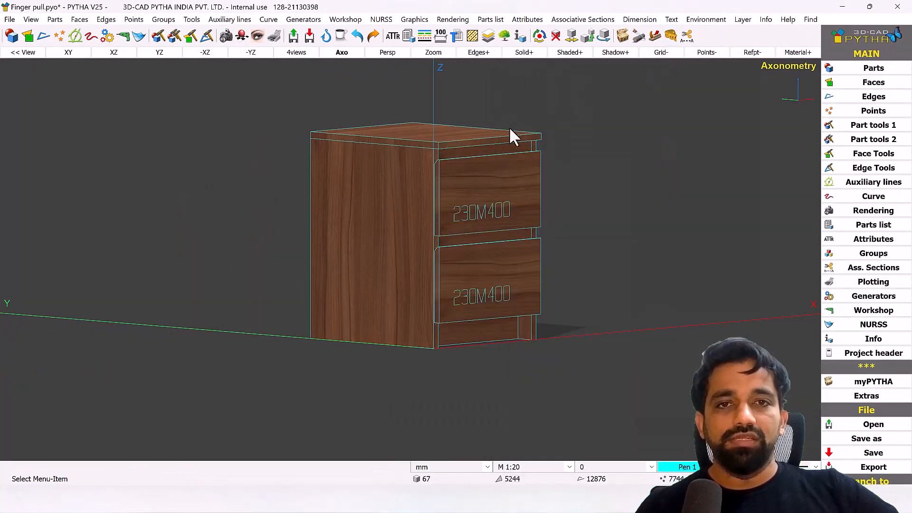
Step: Make the Carcass layer selectable and changeable again in the layer properties
click(743, 20)
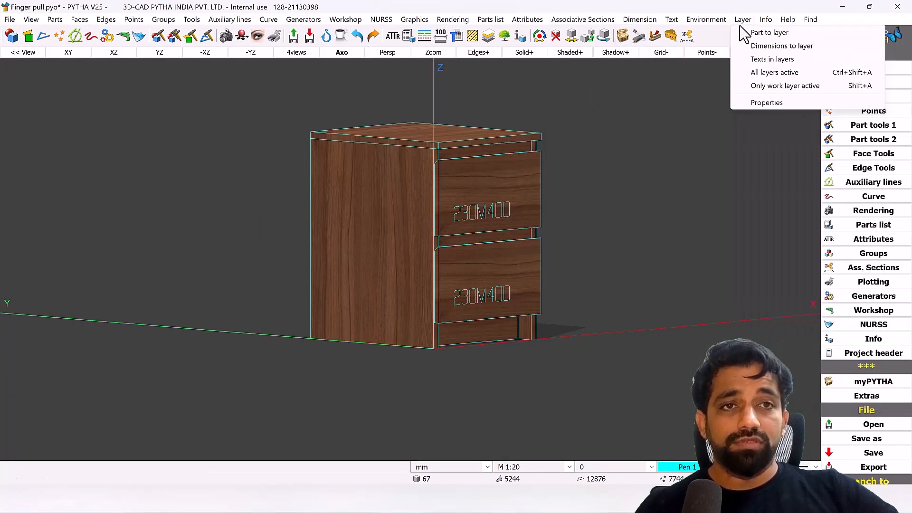
click(754, 101)
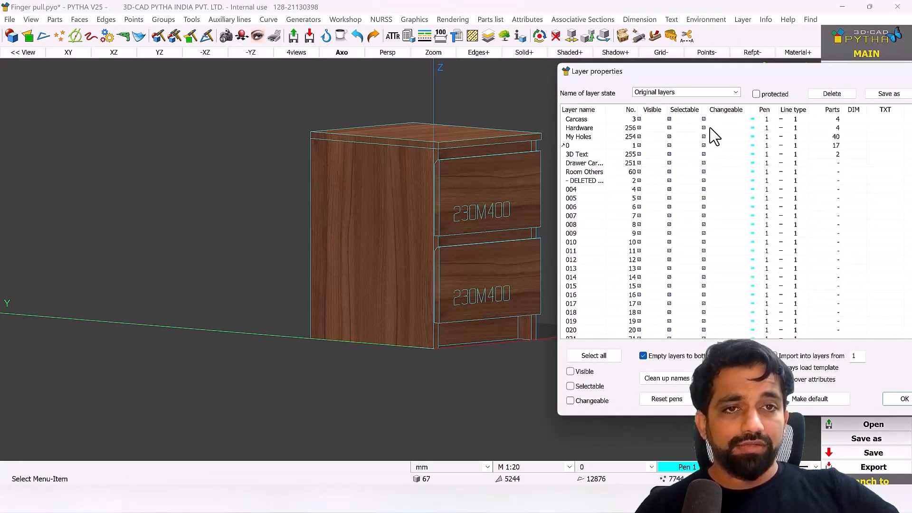
click(903, 399)
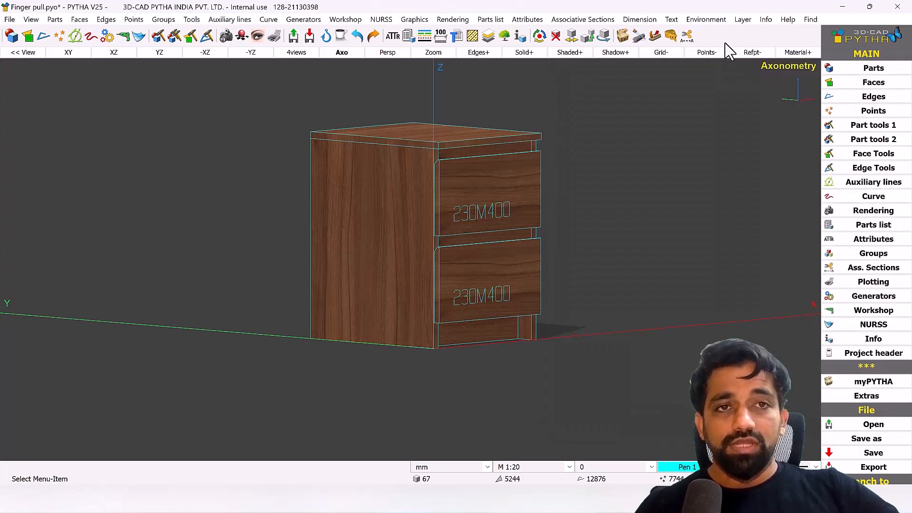
Step: Select both drawer fronts, the two front rails and the front skirting for assignment to a layer
click(742, 20)
click(748, 33)
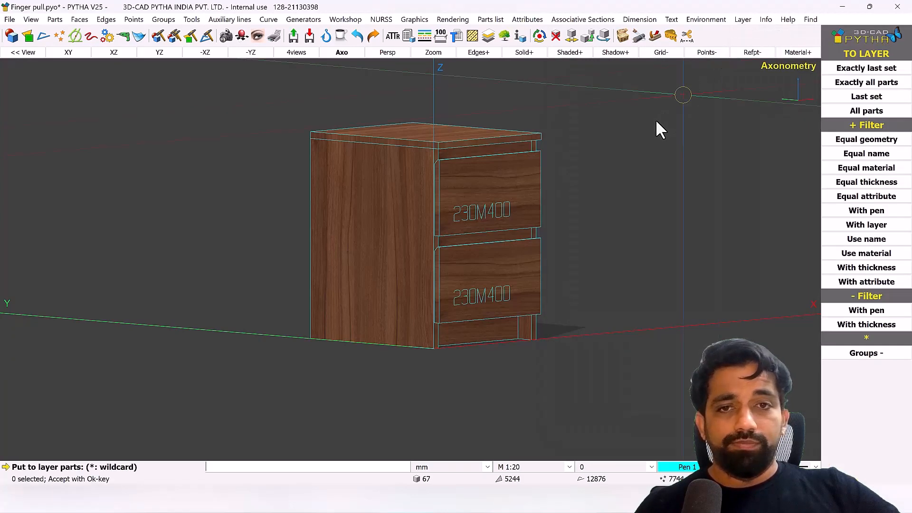
click(481, 181)
click(524, 248)
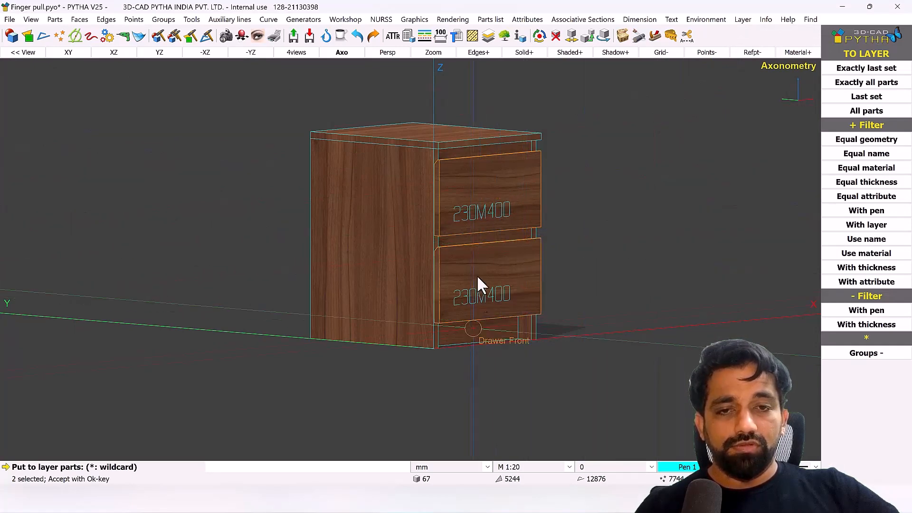
scroll(454, 240, up, 5)
scroll(451, 239, down, 5)
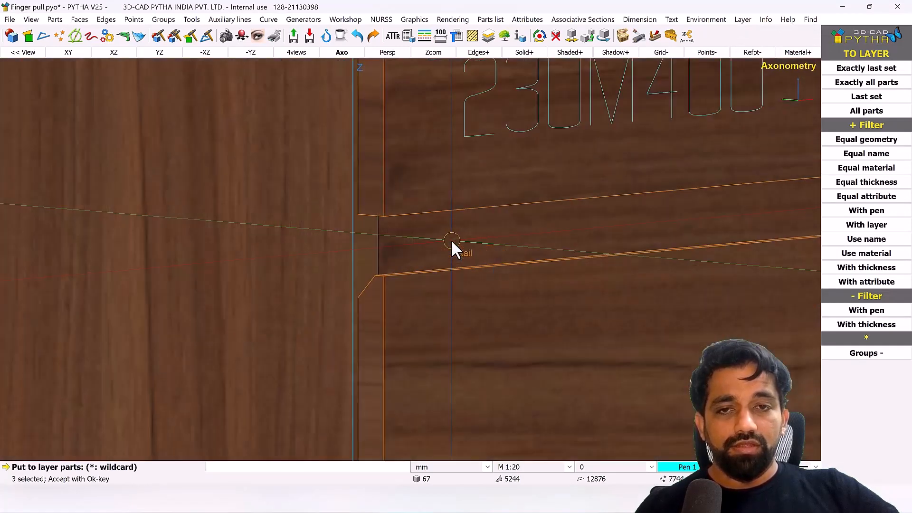
click(463, 162)
scroll(466, 142, down, 5)
scroll(462, 169, up, 8)
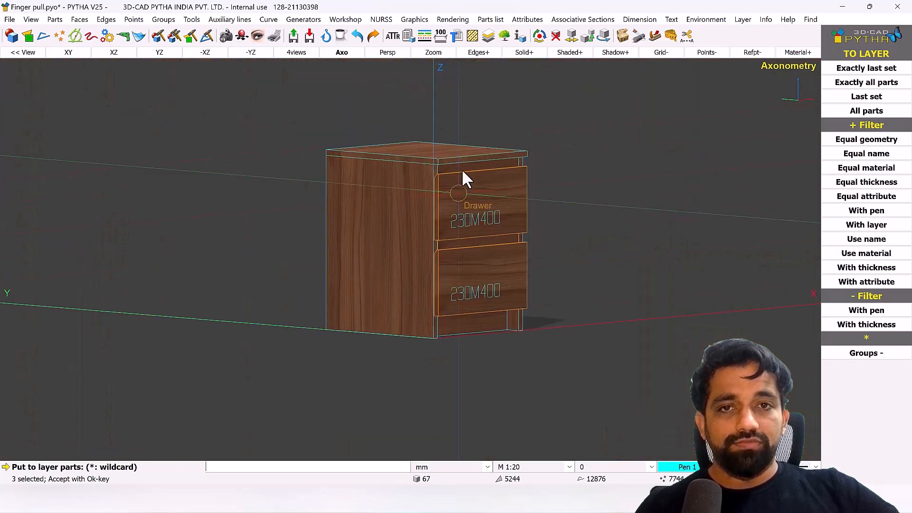
click(458, 166)
scroll(459, 167, down, 8)
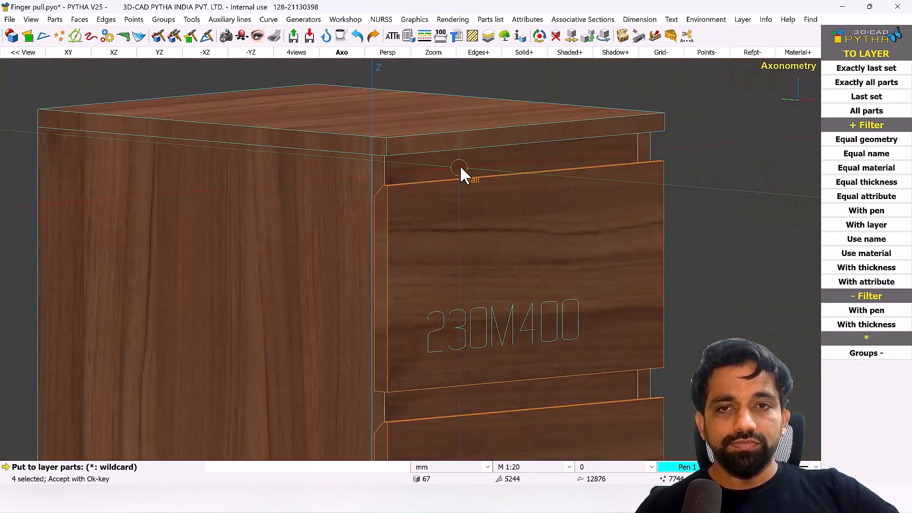
scroll(442, 328, up, 4)
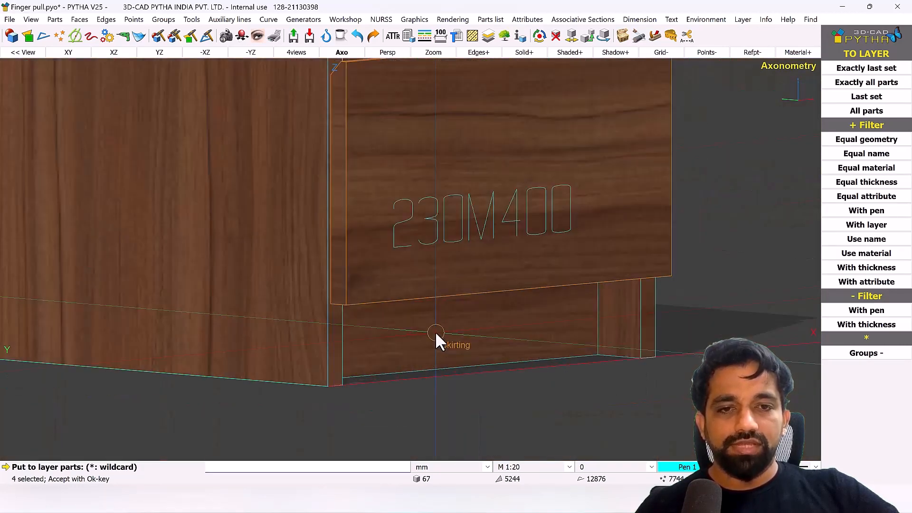
scroll(435, 331, down, 8)
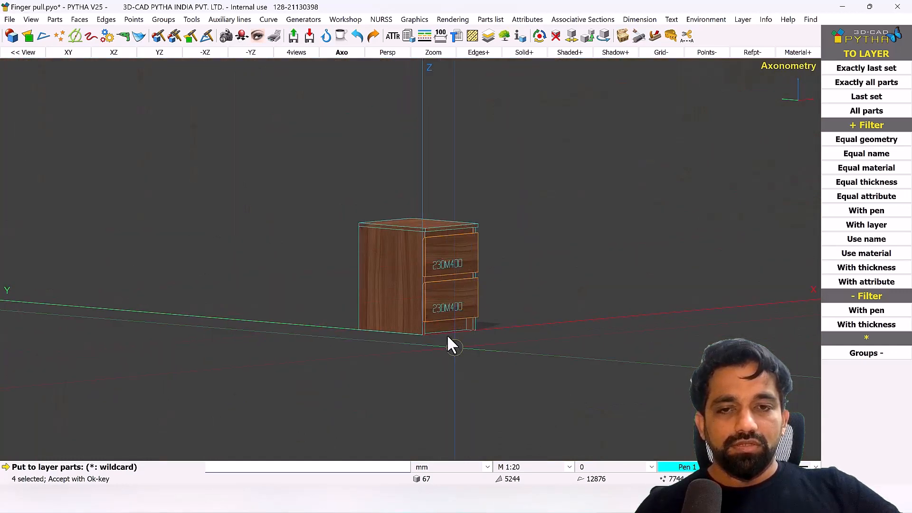
scroll(447, 334, up, 5)
click(374, 165)
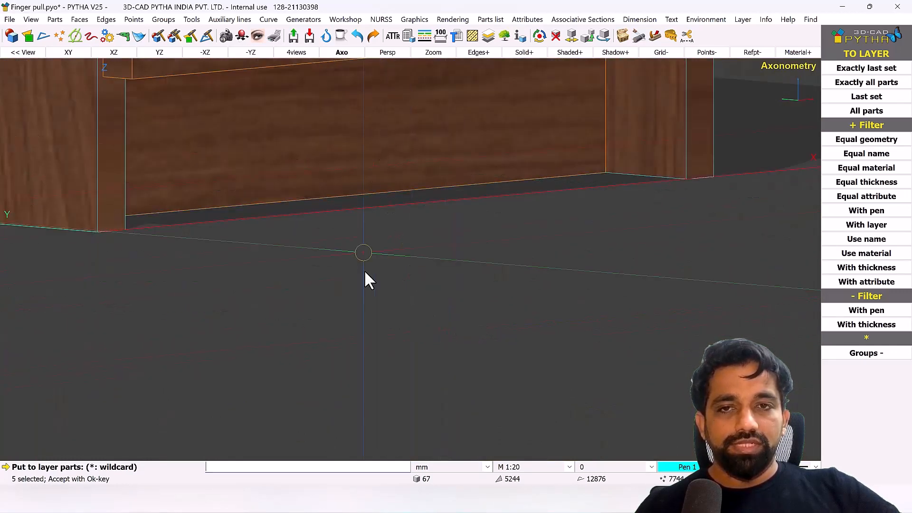
scroll(368, 279, down, 4)
right_click(372, 272)
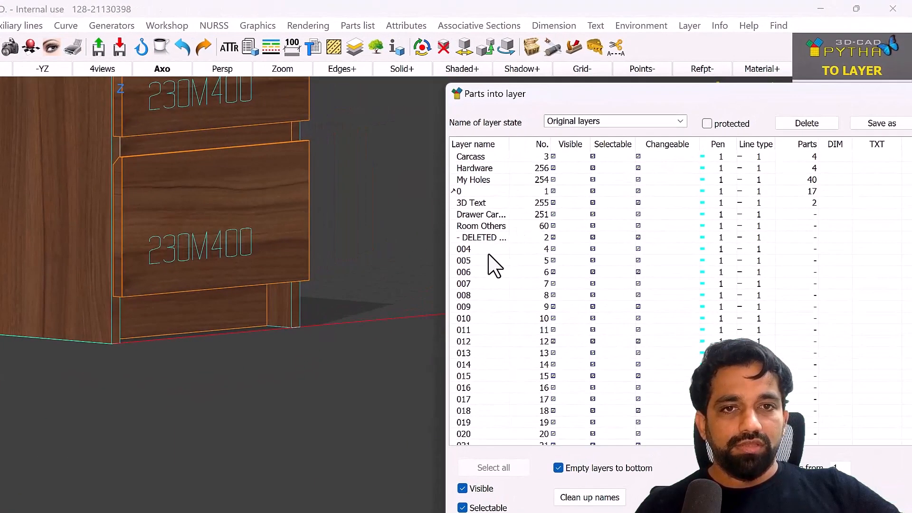
Step: Rename layer 004 to "Fronts" and put the selected front parts on it
double_click(468, 252)
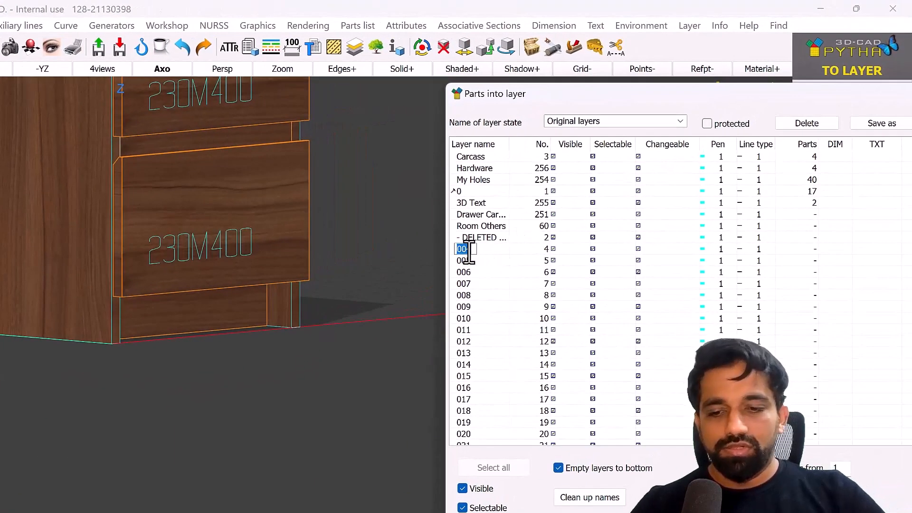
text(Fronts)
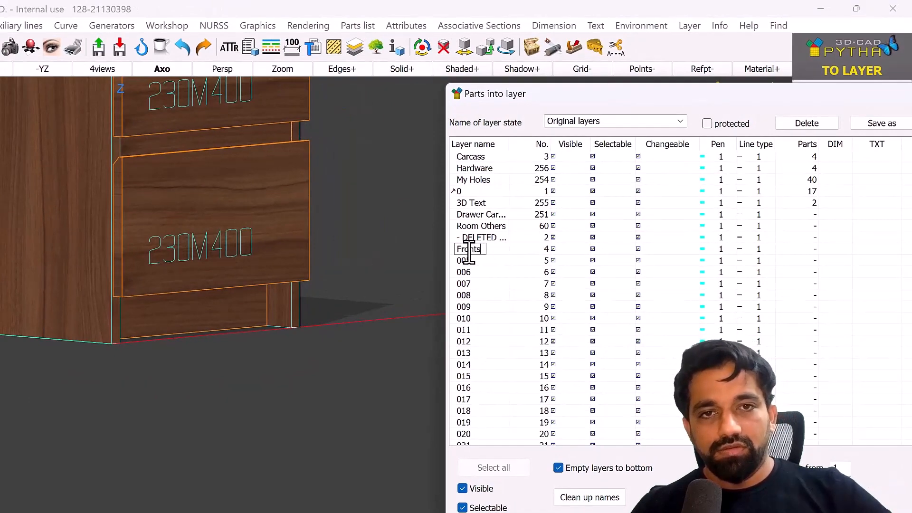
key(Return)
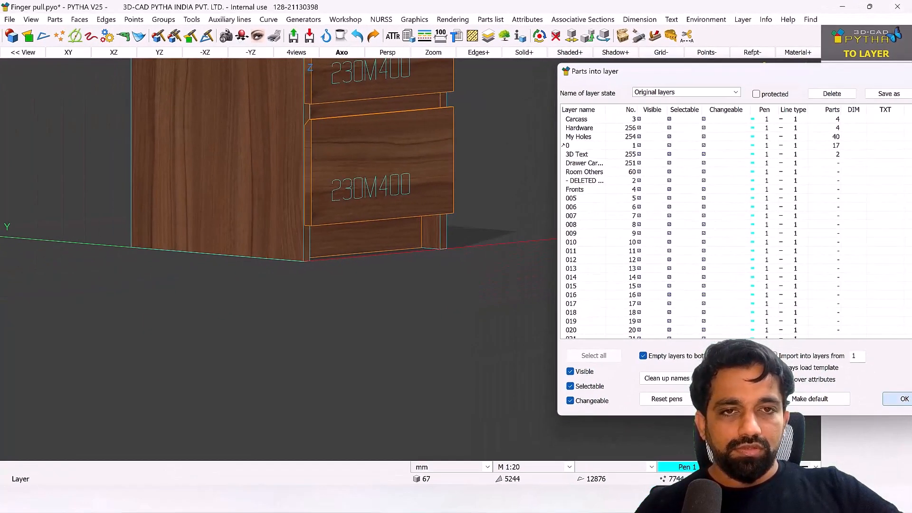
click(903, 400)
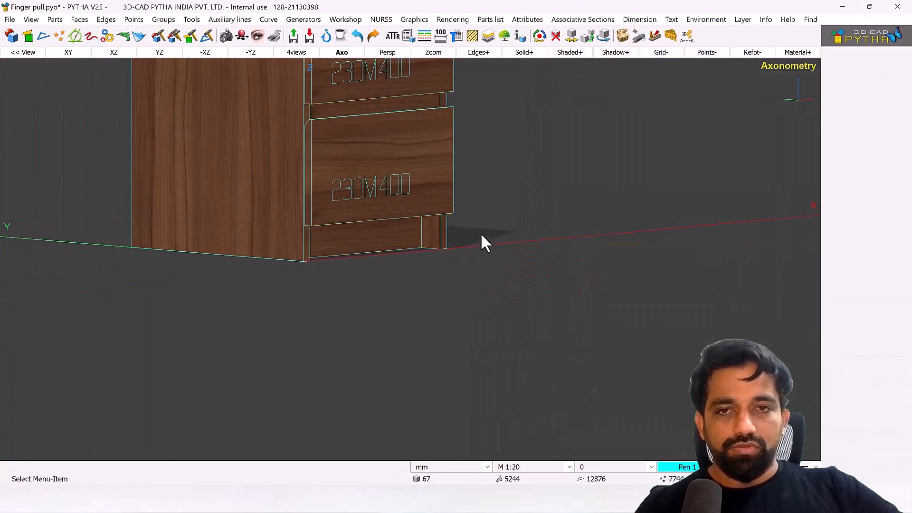
Step: Select the back panel and the rear skirting at the cabinet's back for assignment to a layer
click(743, 20)
click(760, 31)
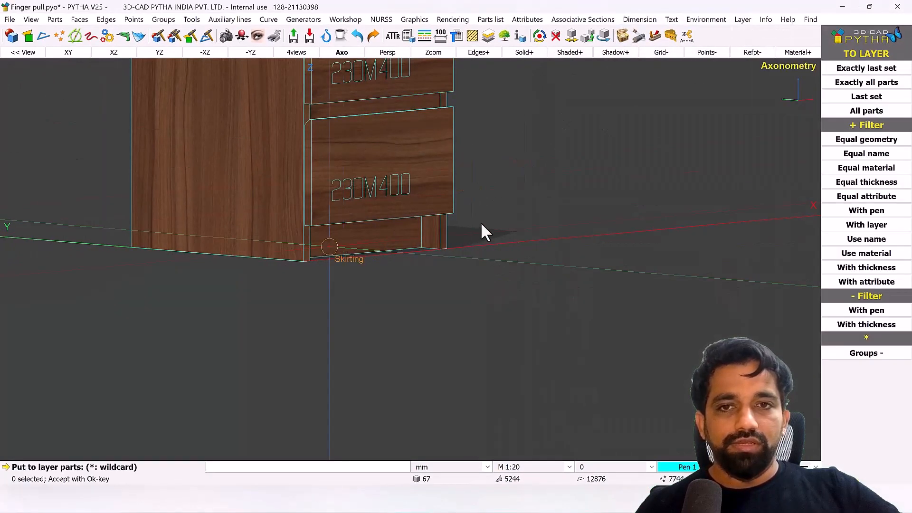
middle_drag(481, 221, 567, 264)
click(287, 247)
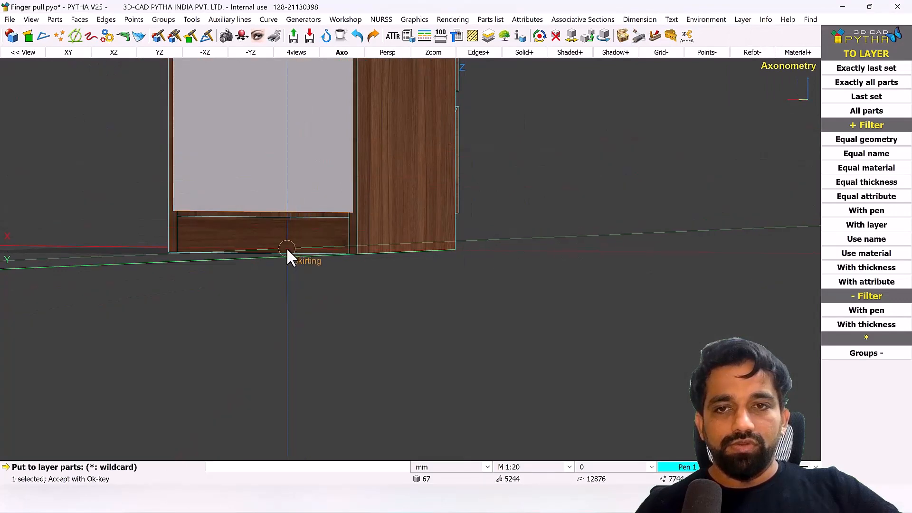
click(286, 247)
right_click(496, 237)
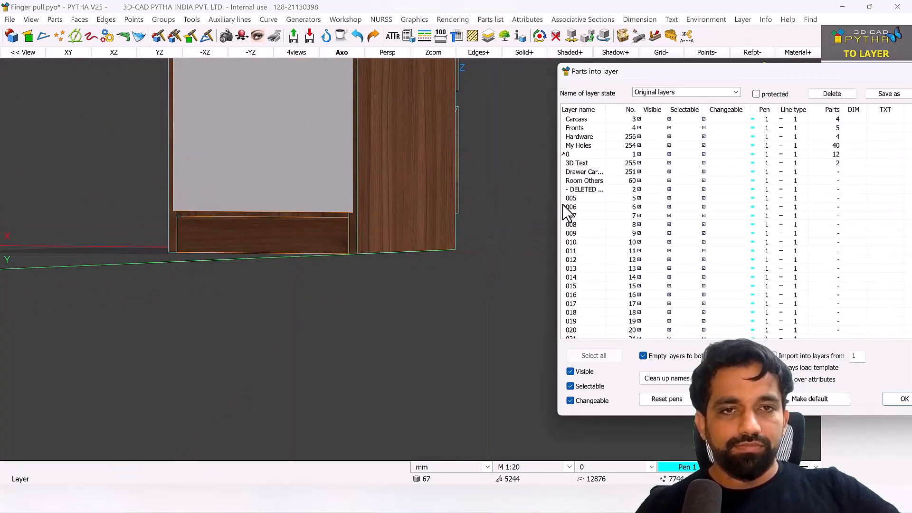
Step: Rename layer 005 to "Back" and put the selected back parts on it
click(574, 199)
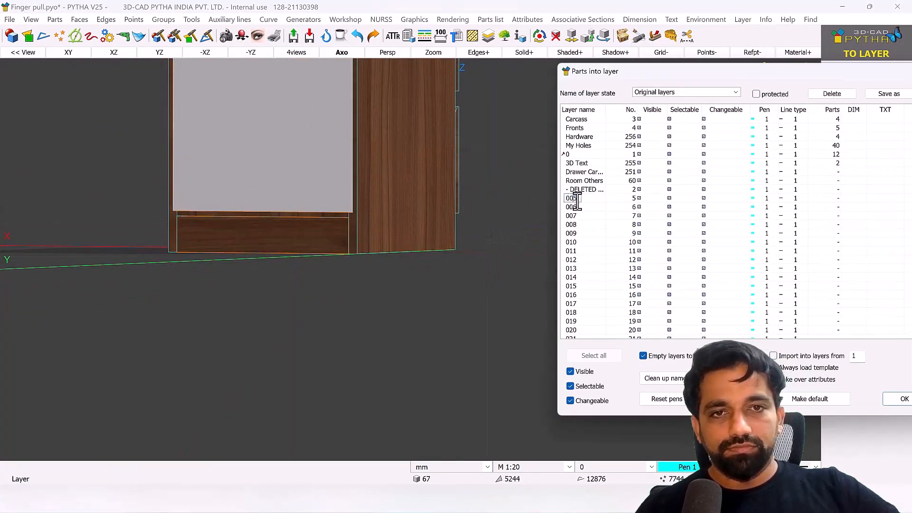
text(Back)
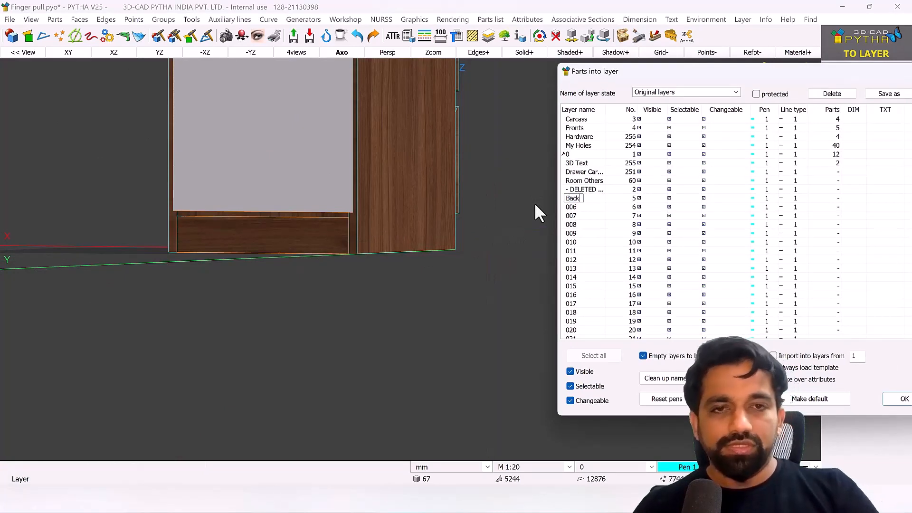
click(897, 400)
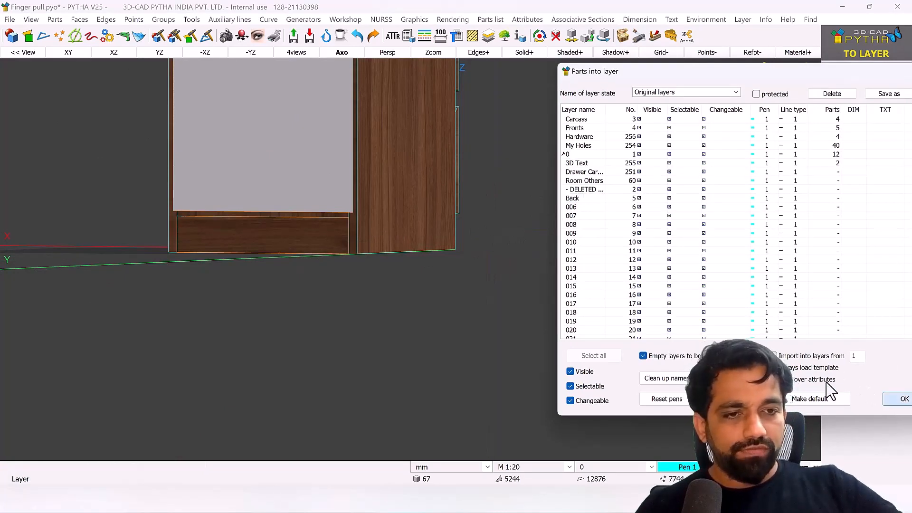
right_click(616, 255)
Step: Hide the Back, Carcass and Fronts layers one after another to check which cabinet parts each holds
middle_drag(508, 254, 370, 365)
scroll(386, 304, down, 3)
middle_drag(406, 261, 403, 315)
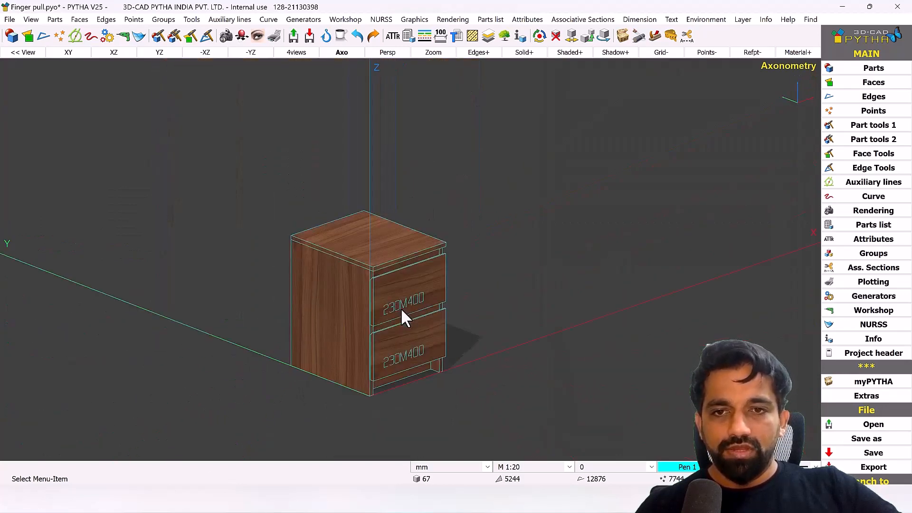
click(743, 19)
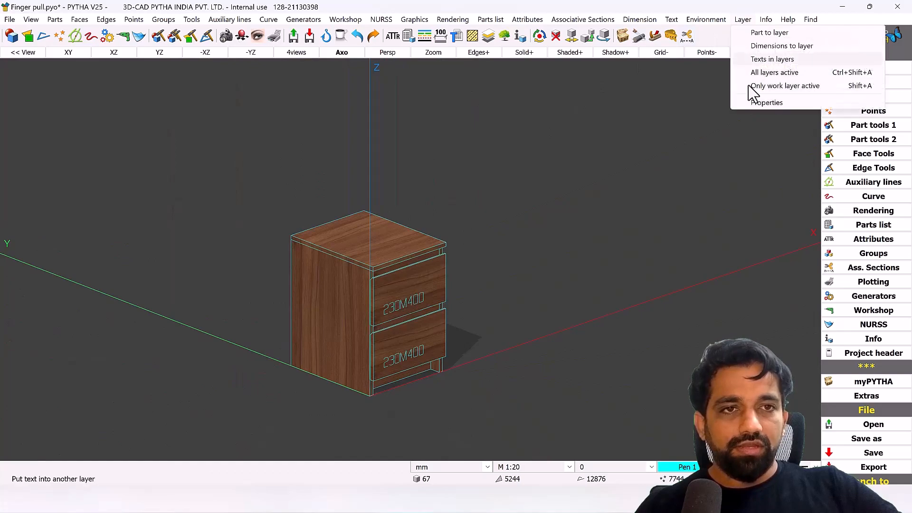
click(756, 103)
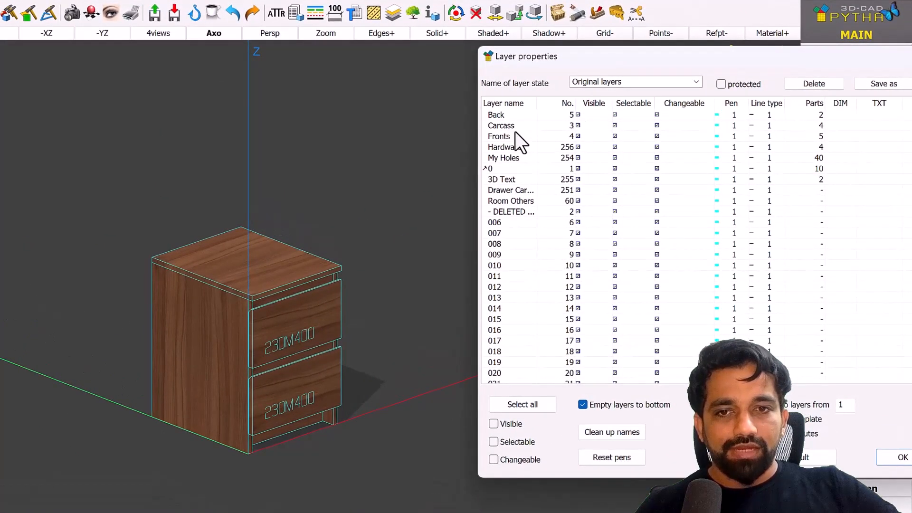
middle_drag(286, 255, 447, 242)
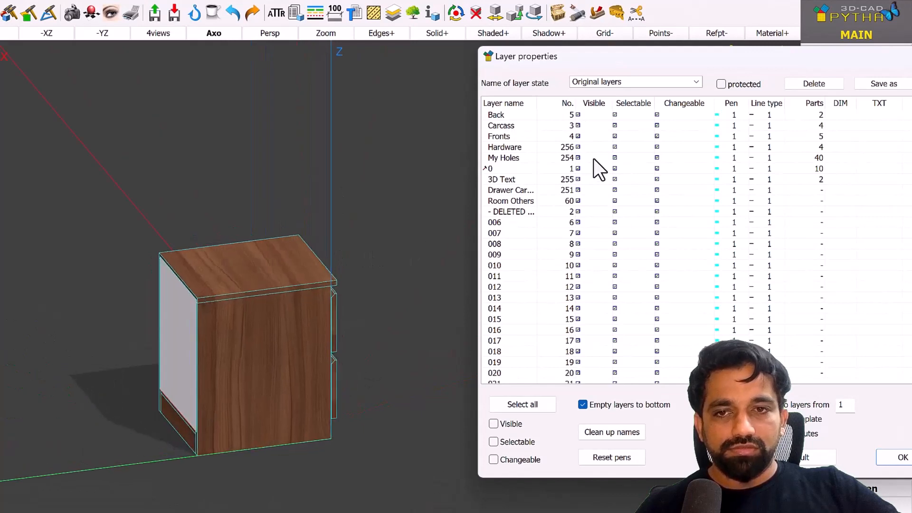
click(578, 115)
middle_drag(334, 224, 228, 223)
click(578, 125)
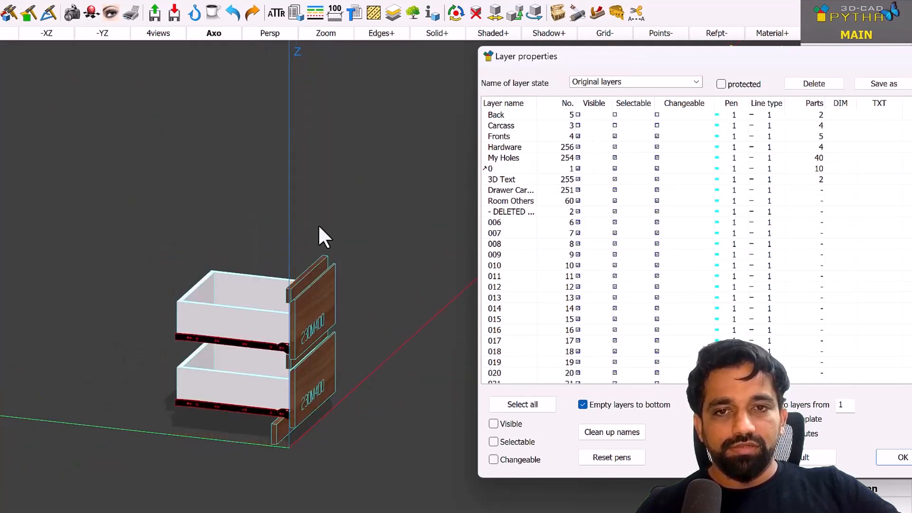
middle_drag(318, 224, 352, 196)
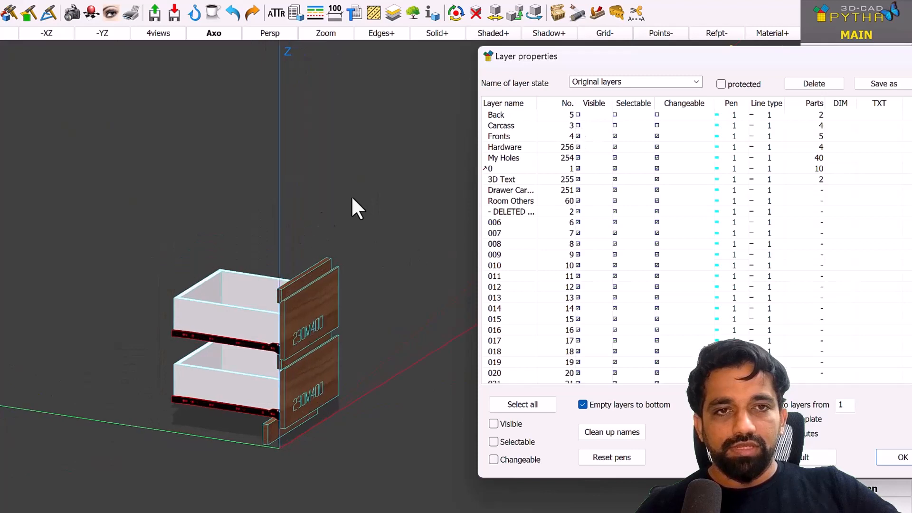
click(578, 136)
scroll(347, 272, up, 3)
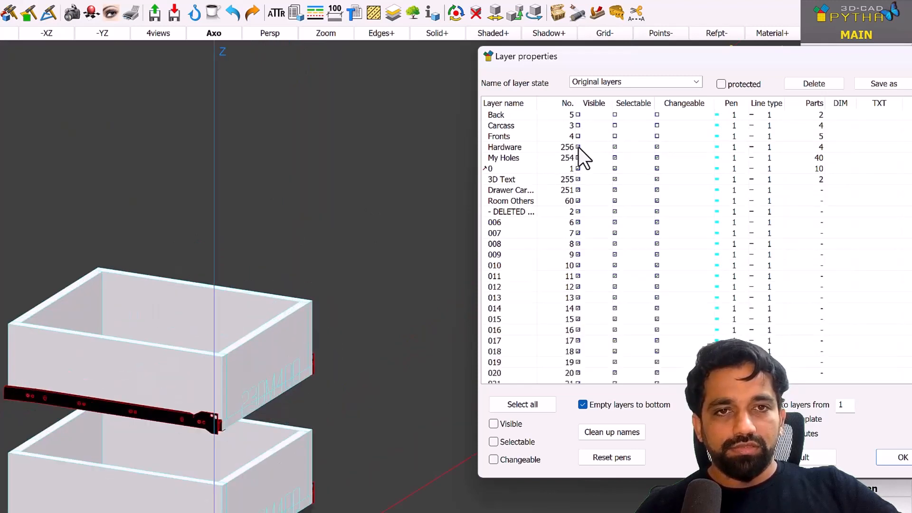
Step: Try hiding the Hardware, My Holes, 3D Text and drawer carcass layers to isolate the drawer boxes, and discard the layer changes
click(578, 147)
scroll(258, 266, up, 8)
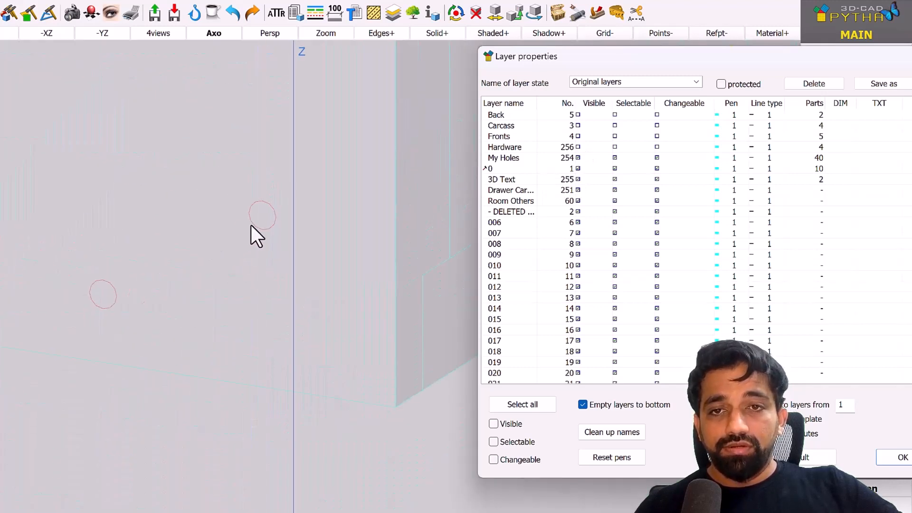
click(578, 157)
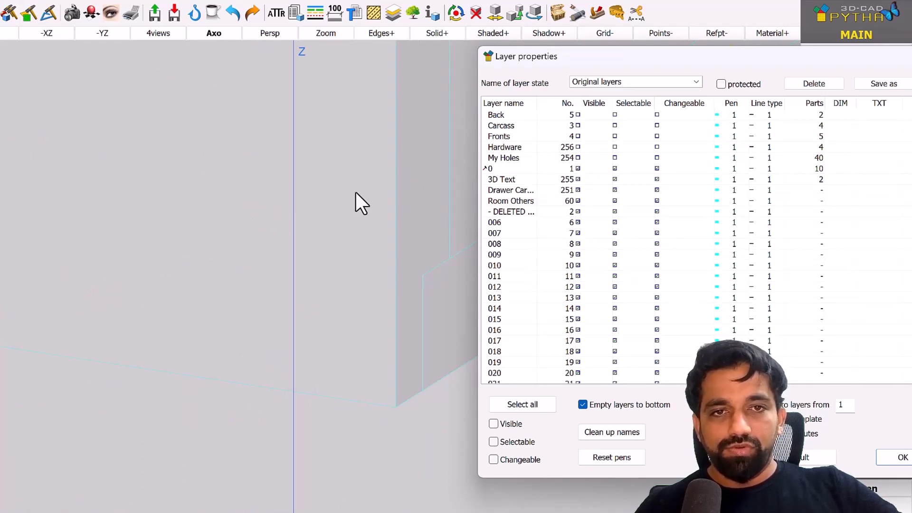
scroll(347, 192, down, 5)
click(579, 179)
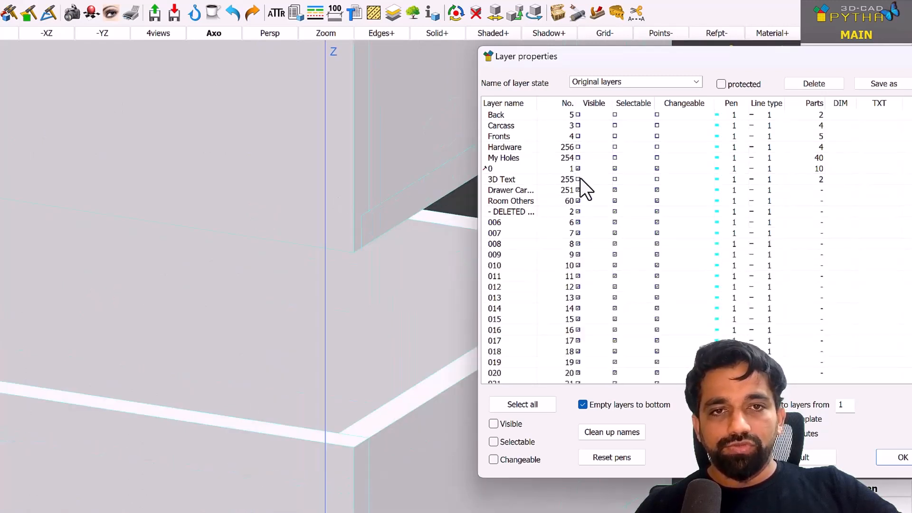
scroll(360, 210, down, 5)
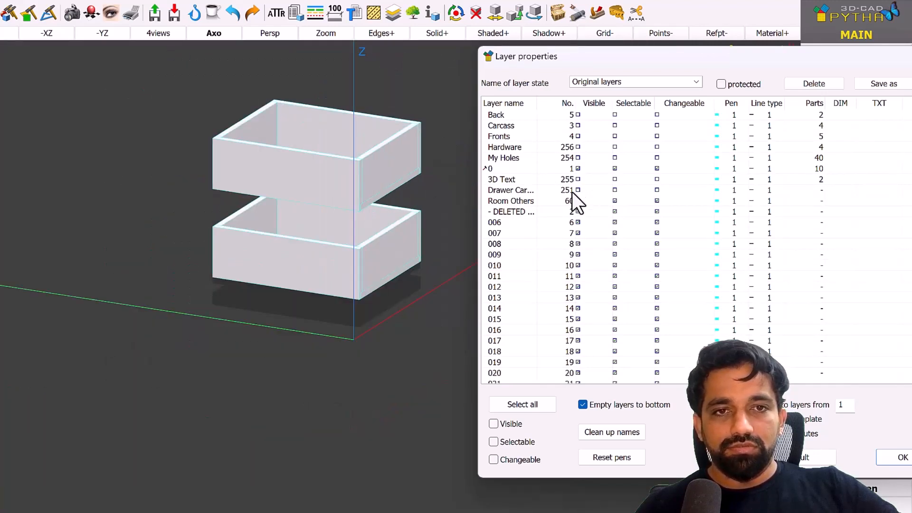
click(657, 190)
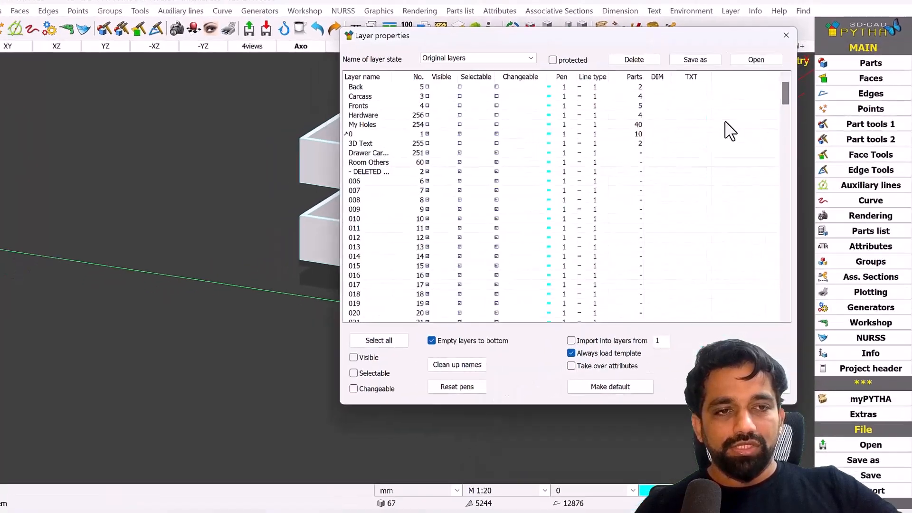
click(770, 370)
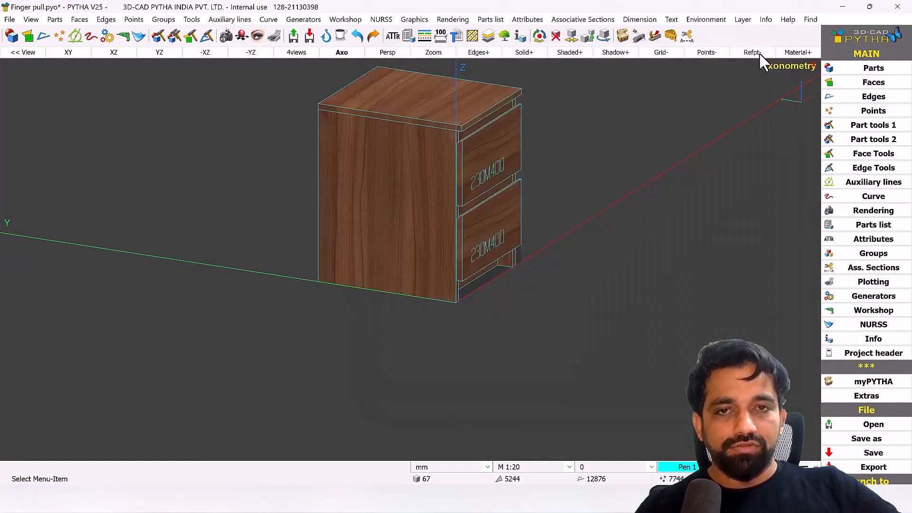
Step: Hide all named layers from Back down to the deleted-parts layer, leaving only the drawer boxes on layer 0 shown
click(736, 20)
click(760, 103)
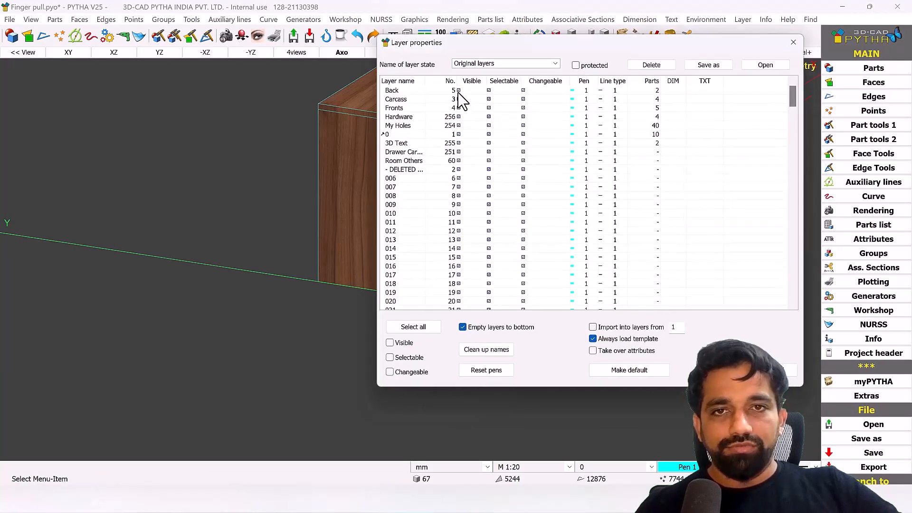
click(459, 99)
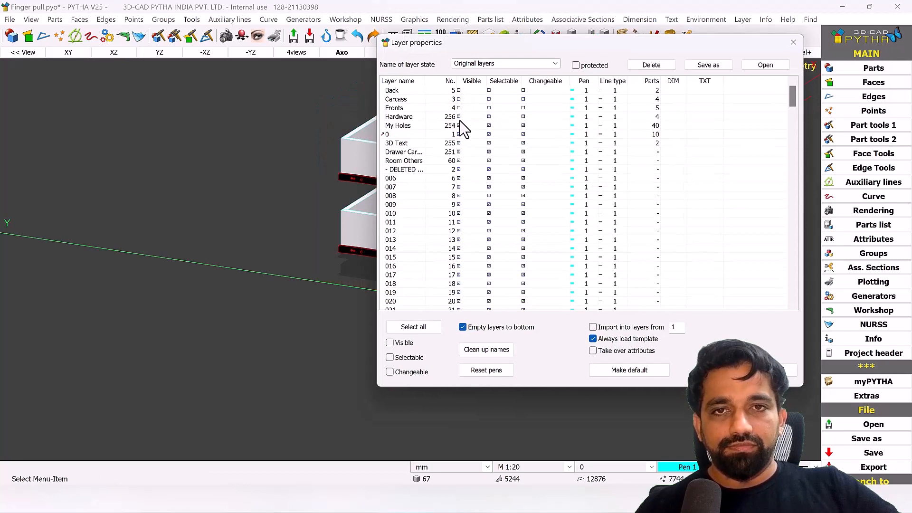
click(459, 152)
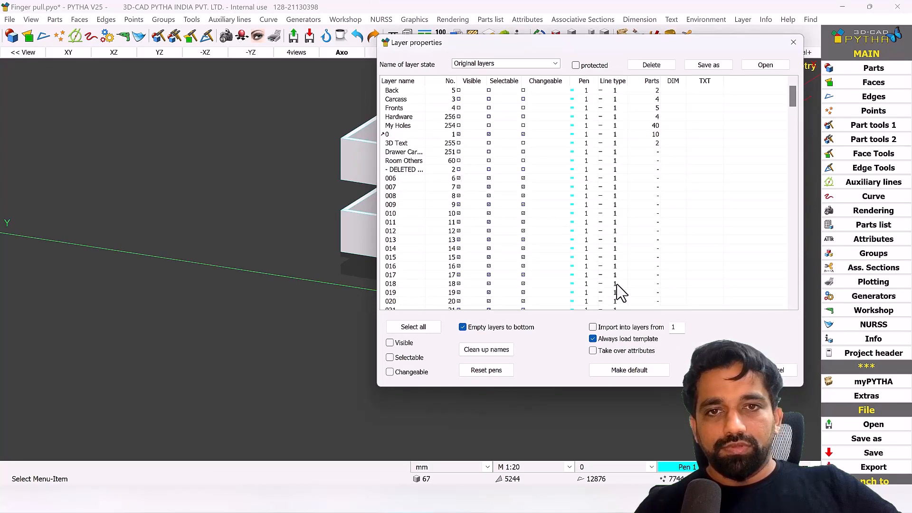
click(717, 371)
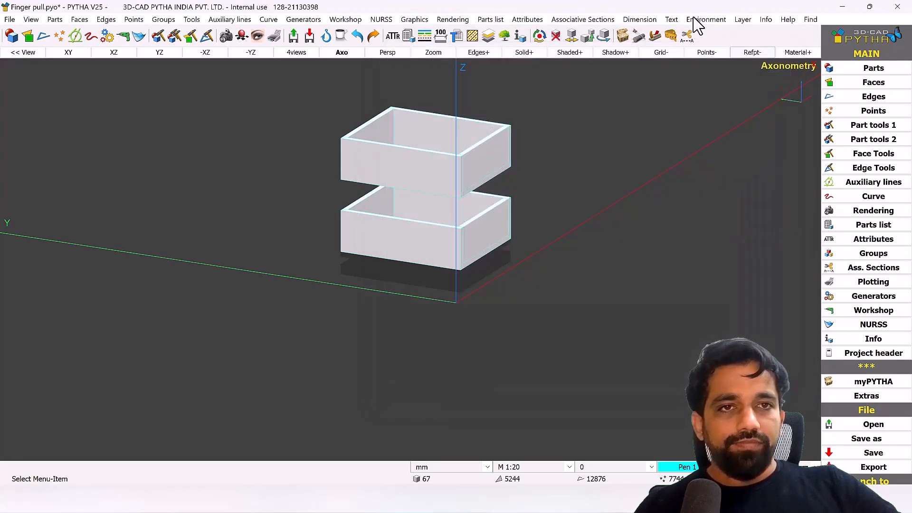
Step: Select all parts of both drawer boxes and assign them to the existing drawer carcass layer, number 251
click(743, 19)
click(759, 30)
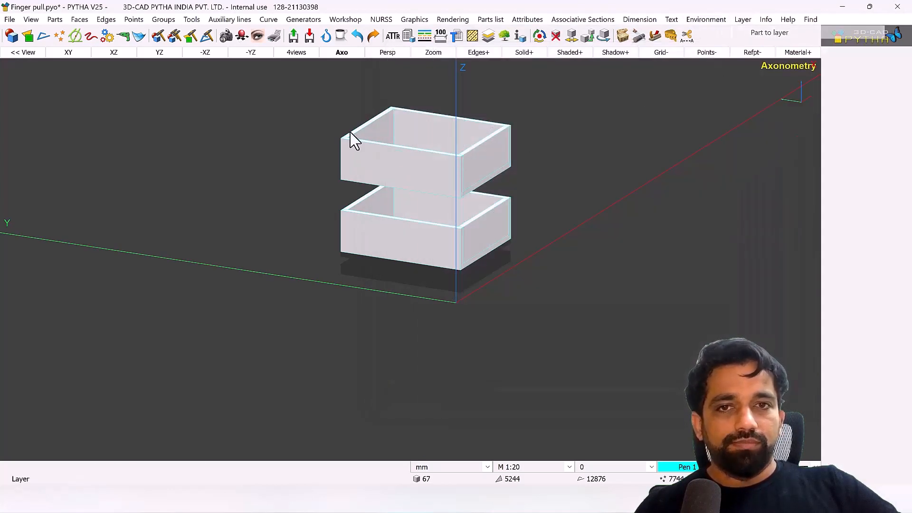
drag(611, 347, 612, 349)
right_click(572, 258)
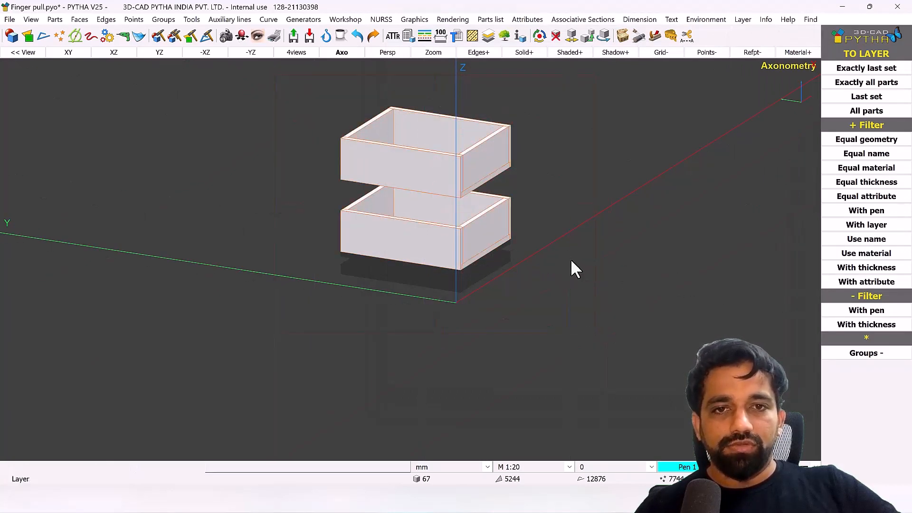
click(404, 152)
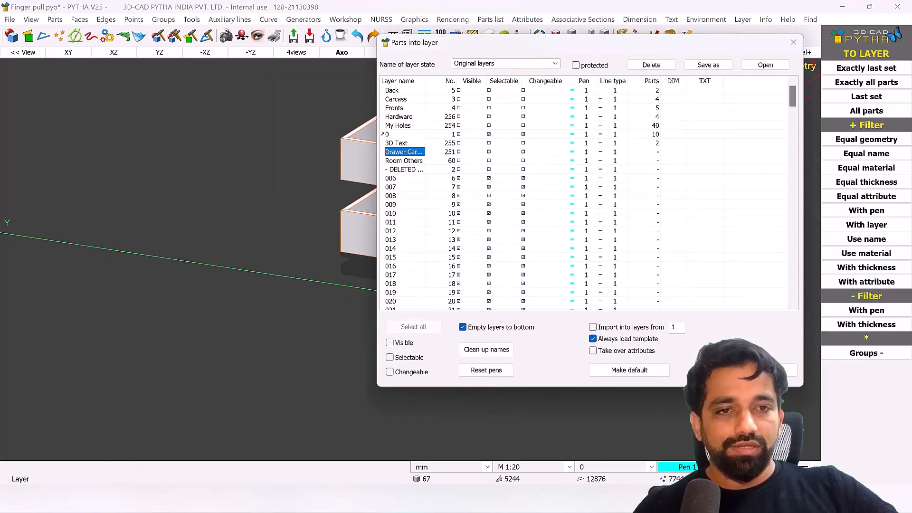
click(713, 370)
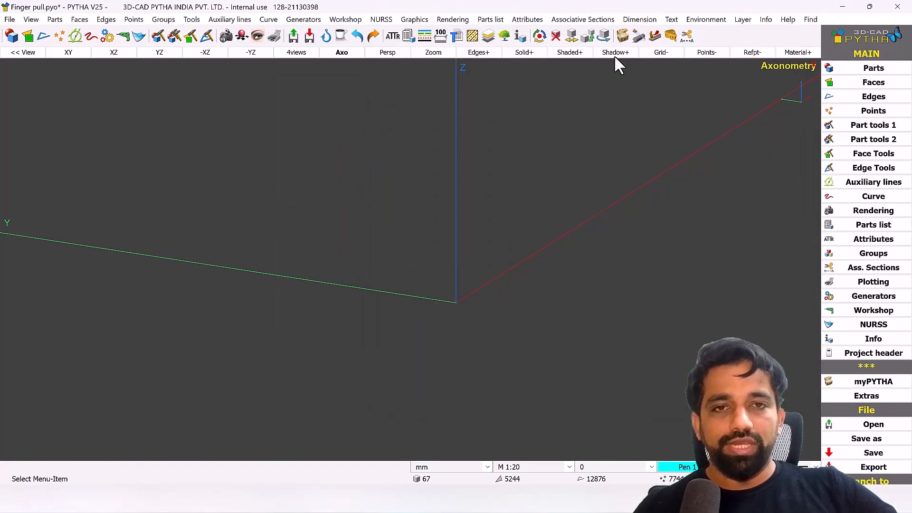
Step: Set all layers to visible, selectable and changeable in the layer properties
click(742, 20)
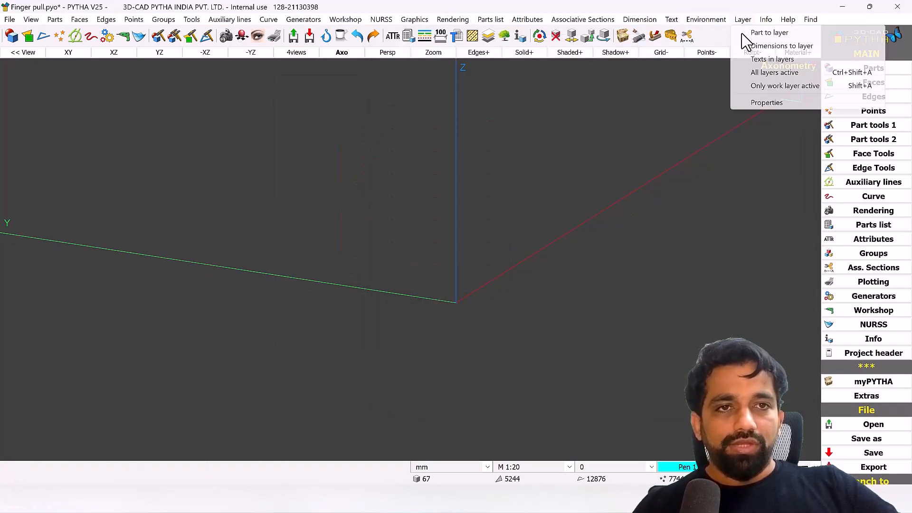
click(774, 101)
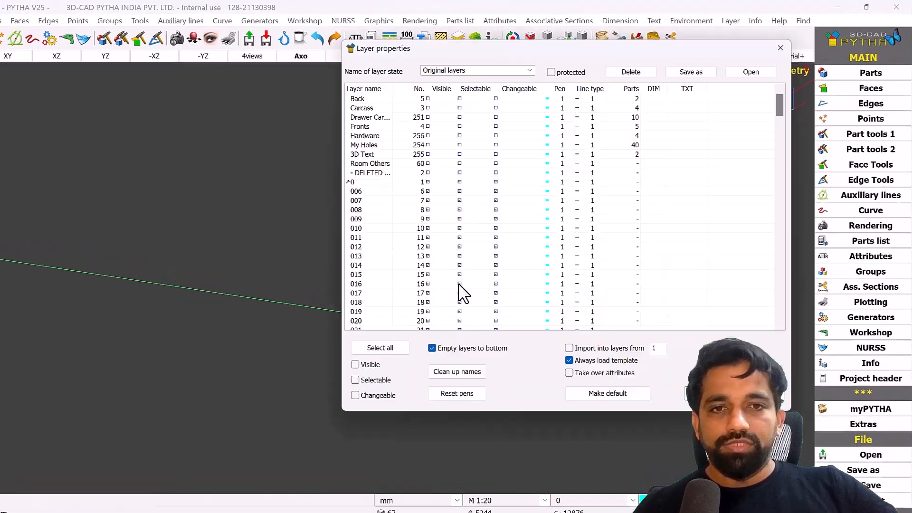
click(298, 406)
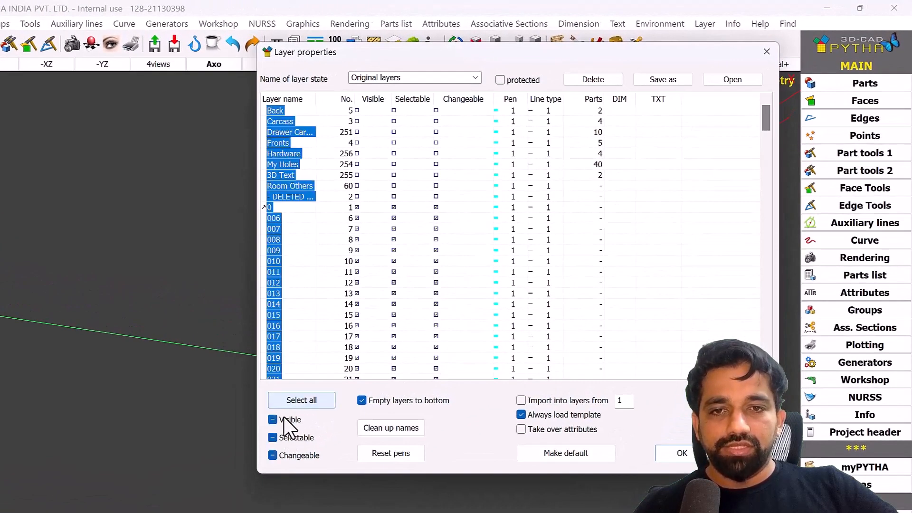
click(274, 421)
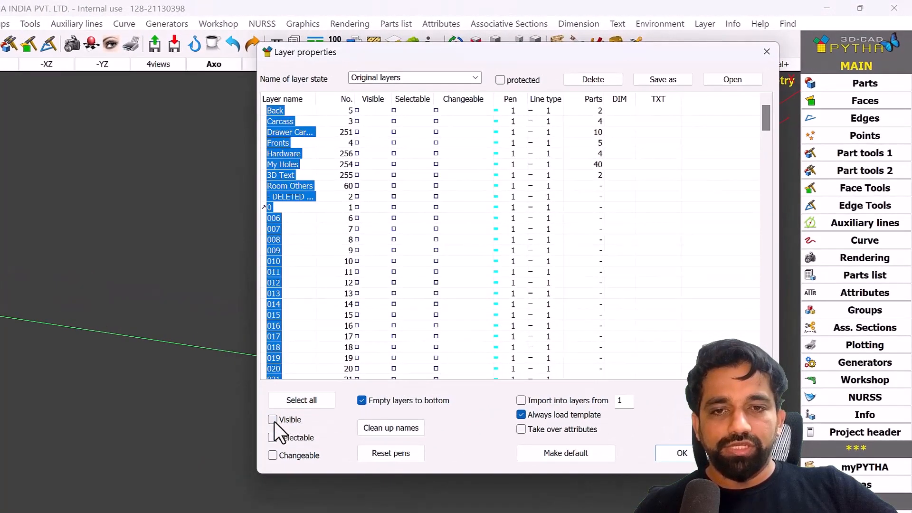
click(273, 420)
click(273, 437)
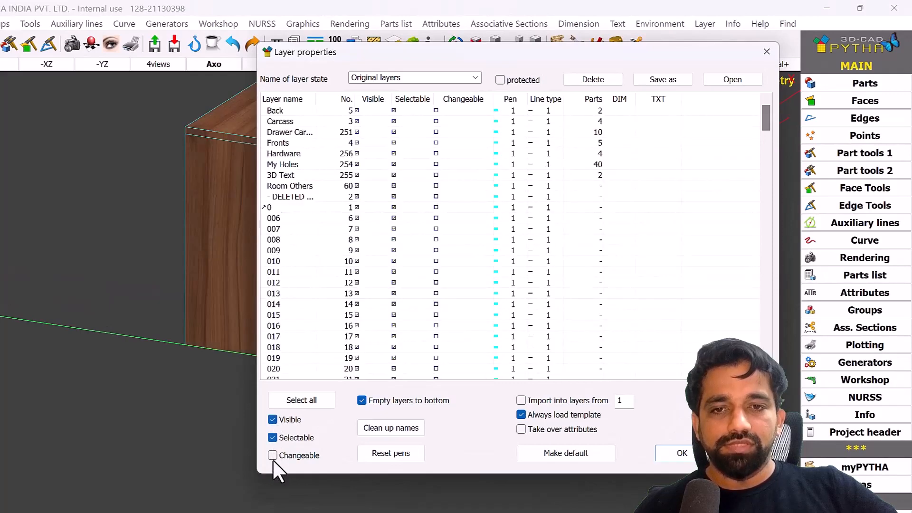
click(273, 455)
key(Return)
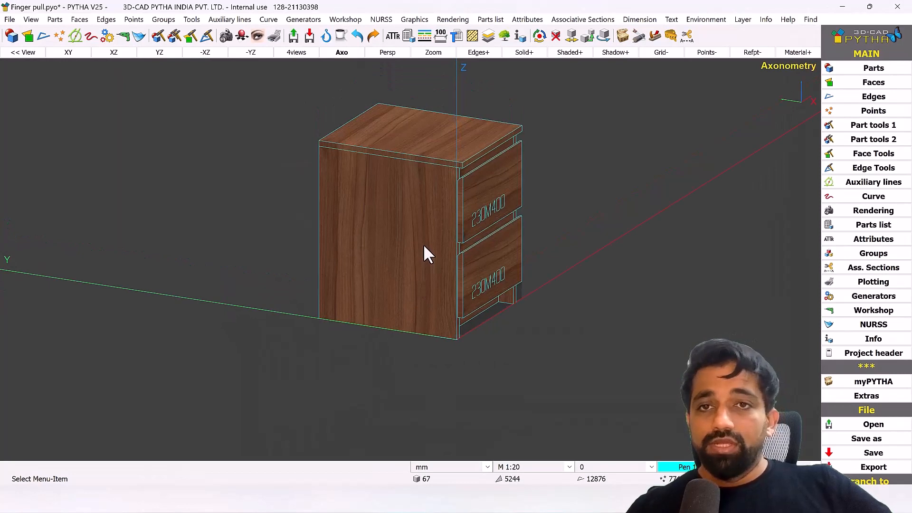
Step: On plot sheet p_1, turn off materials and shading for the cabinet view
middle_drag(482, 140, 470, 176)
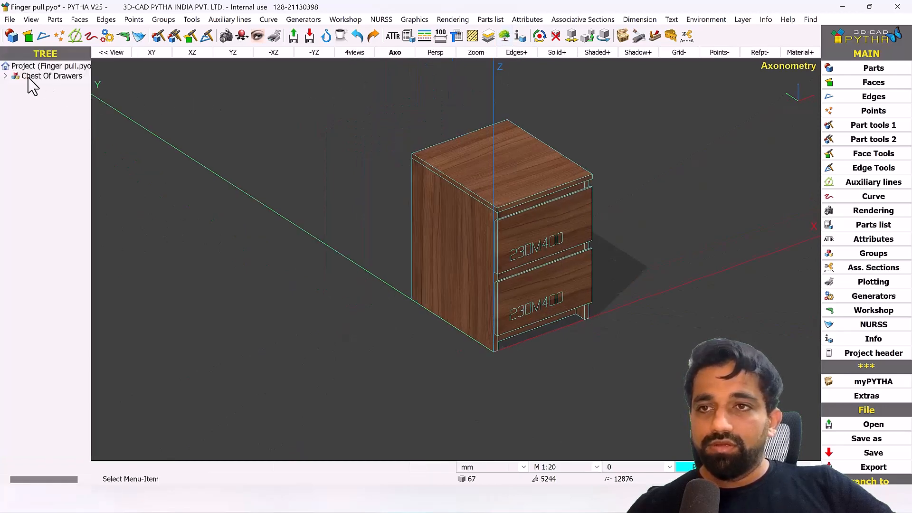
middle_drag(468, 150, 457, 187)
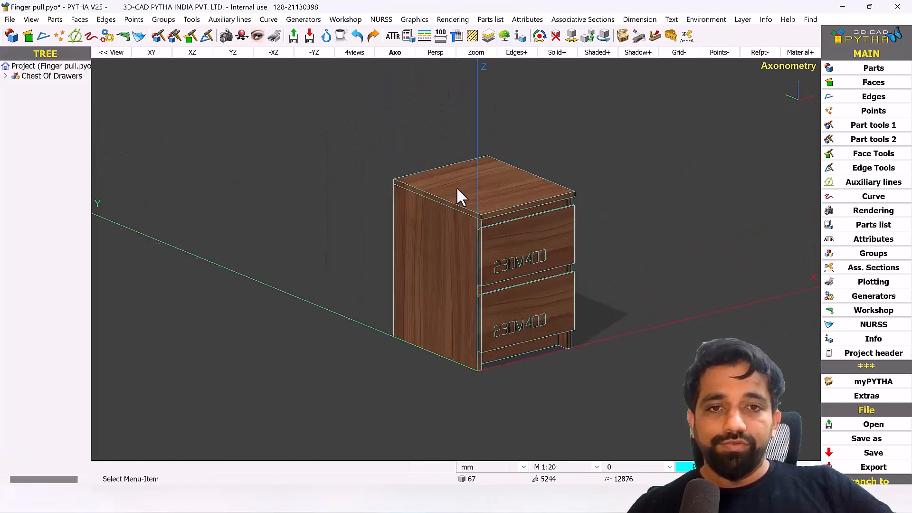
click(274, 37)
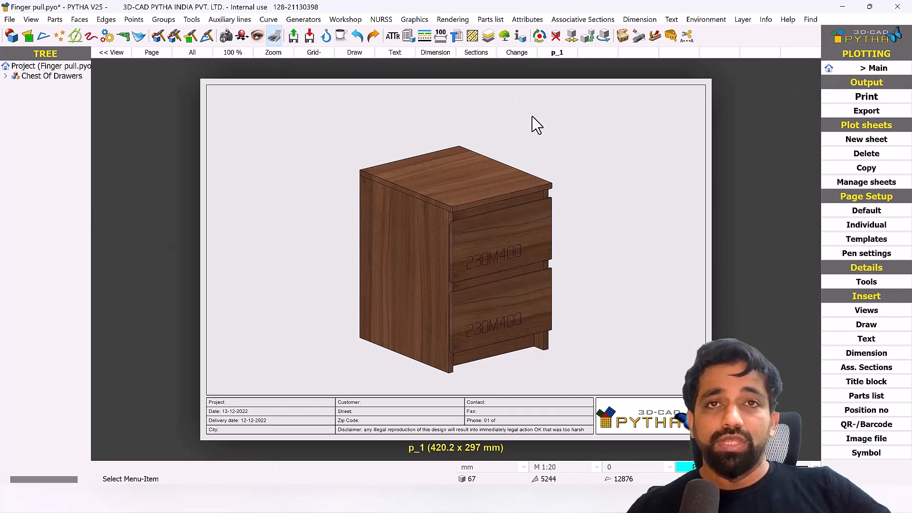
right_click(479, 207)
click(529, 154)
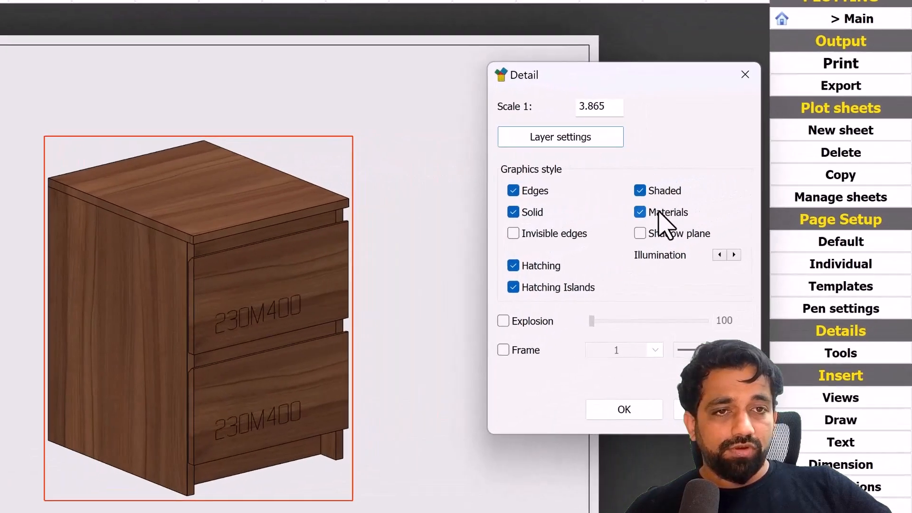
click(659, 213)
click(658, 191)
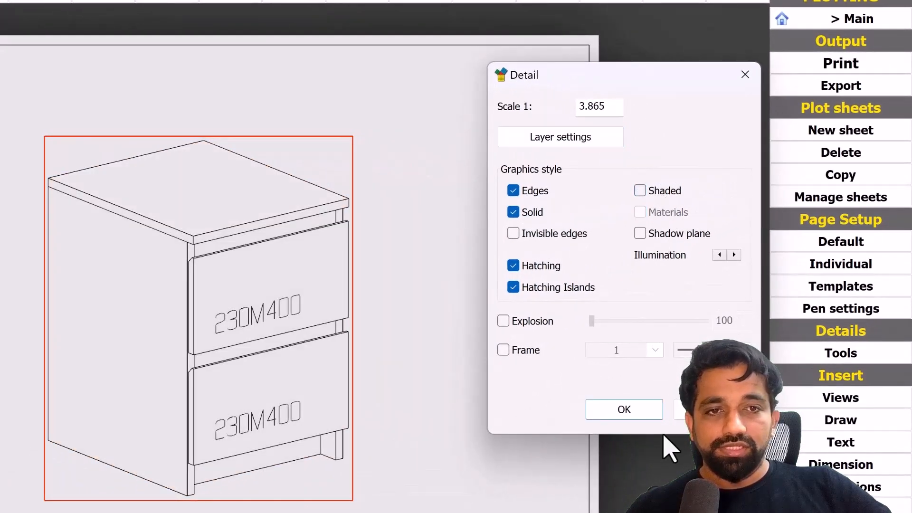
Step: Set the scale of the cabinet view on the plot sheet to 1:5
drag(613, 107, 535, 110)
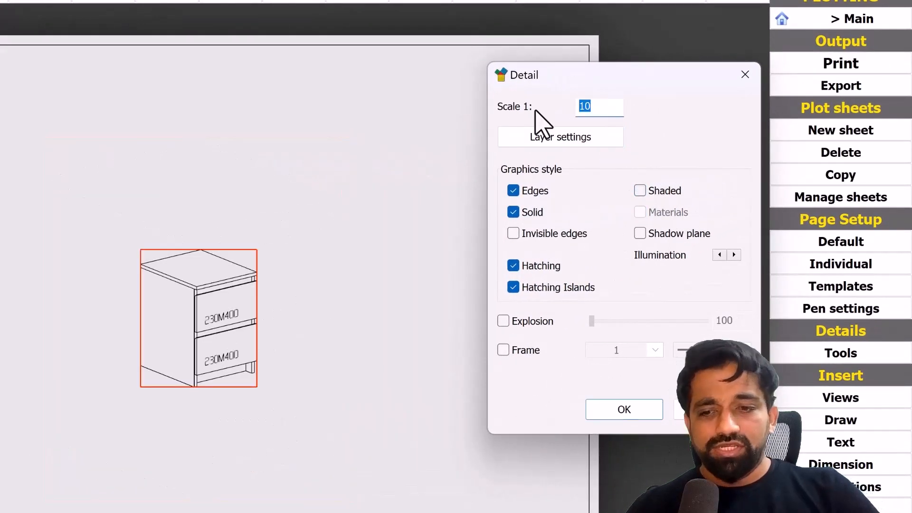
text(5)
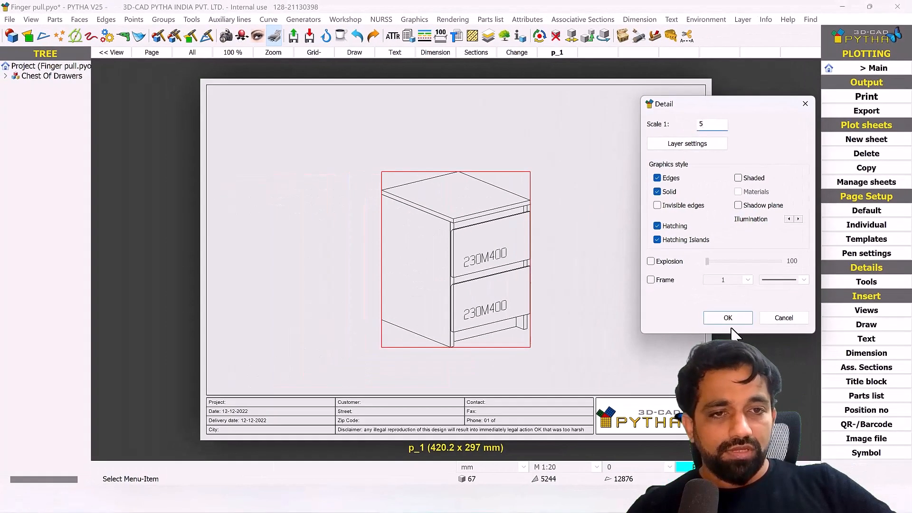
click(632, 402)
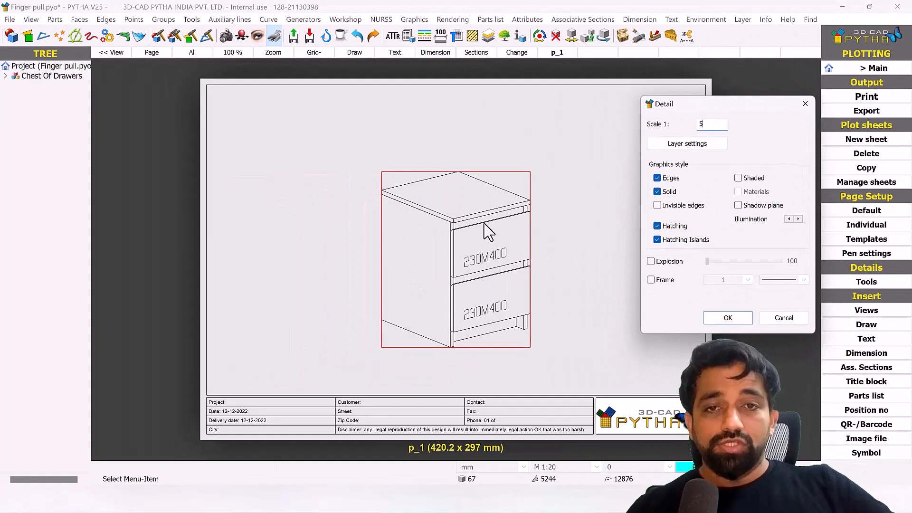
Step: Try moving the cabinet view freely on the plot sheet
right_click(458, 216)
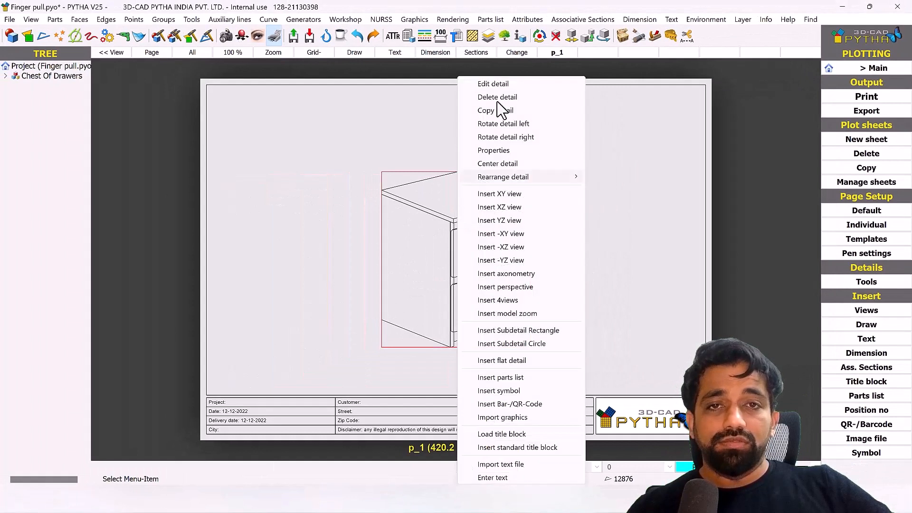
click(494, 85)
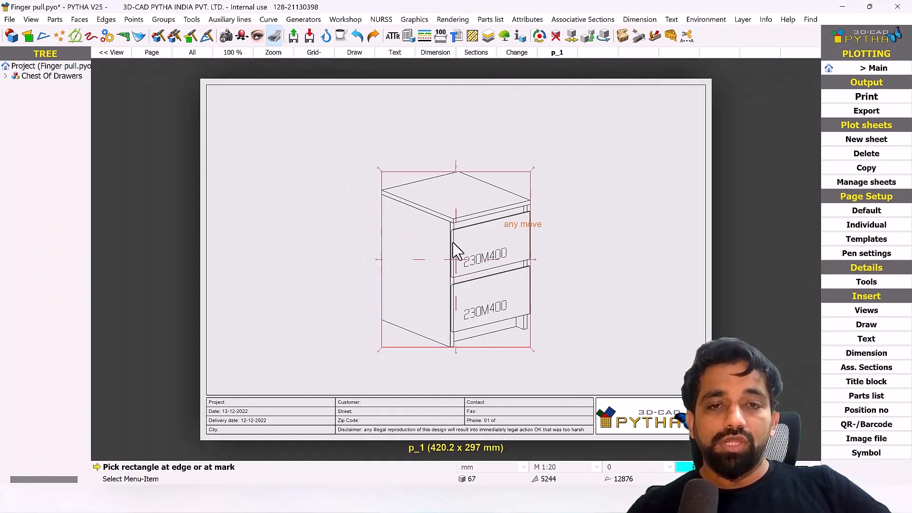
click(458, 269)
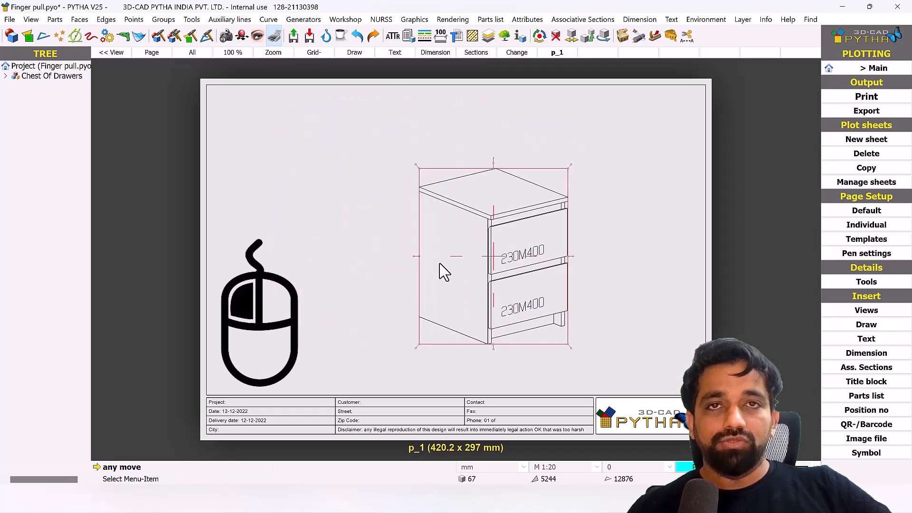
click(444, 266)
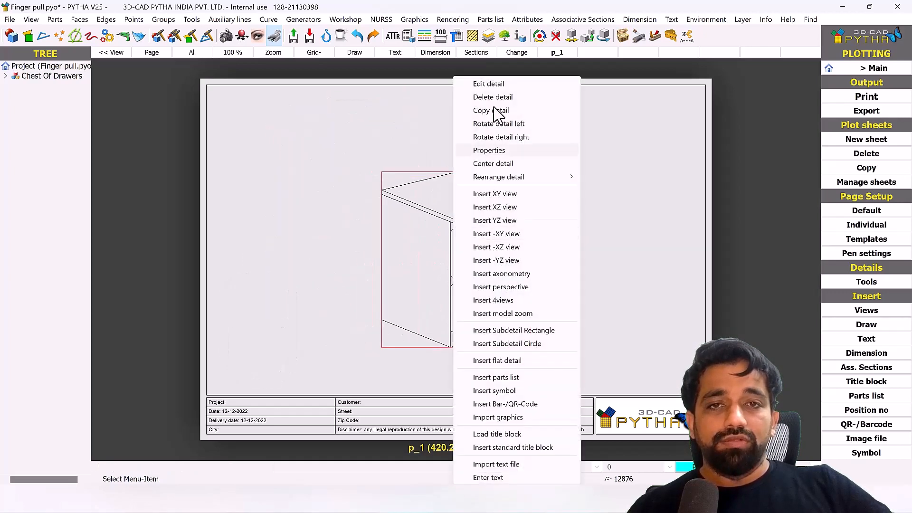
Step: Adjust the right edge of the cabinet view's frame with a horizontal clip, leaving a narrow margin beside the cabinet
right_click(454, 259)
click(494, 85)
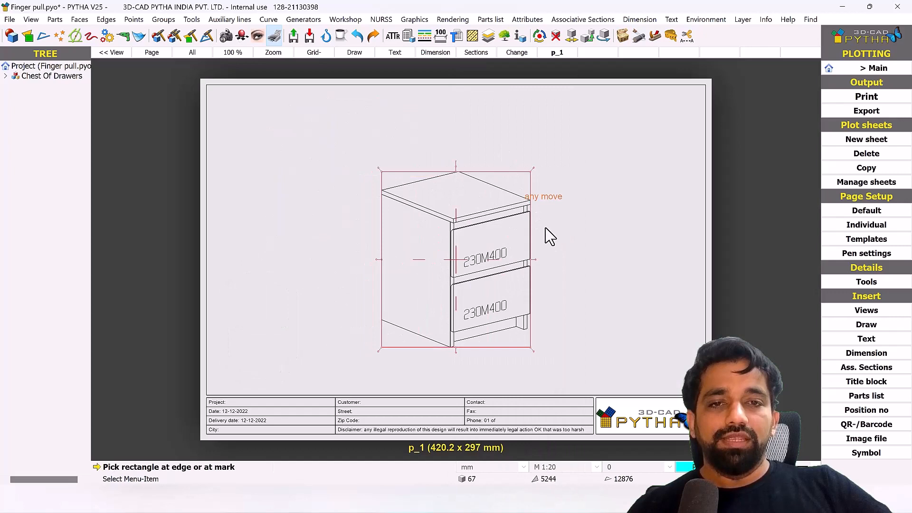
click(531, 261)
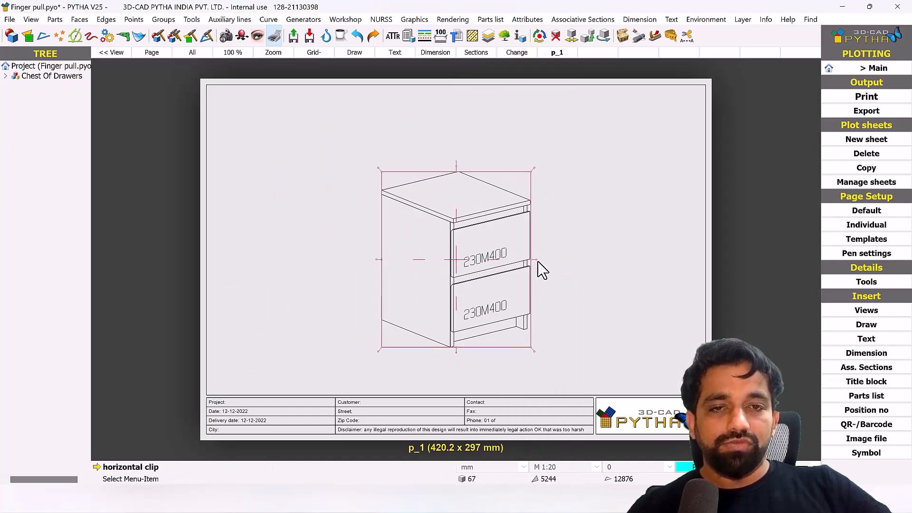
click(551, 270)
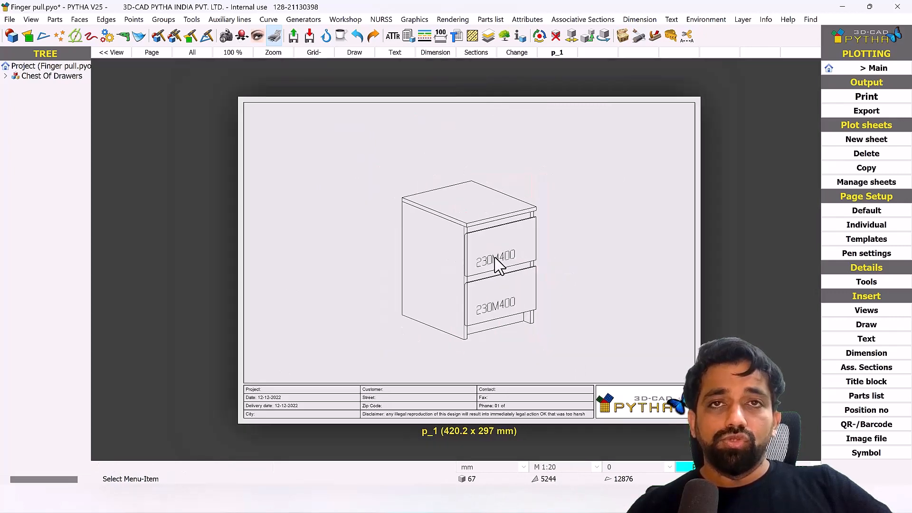
right_click(494, 258)
key(Escape)
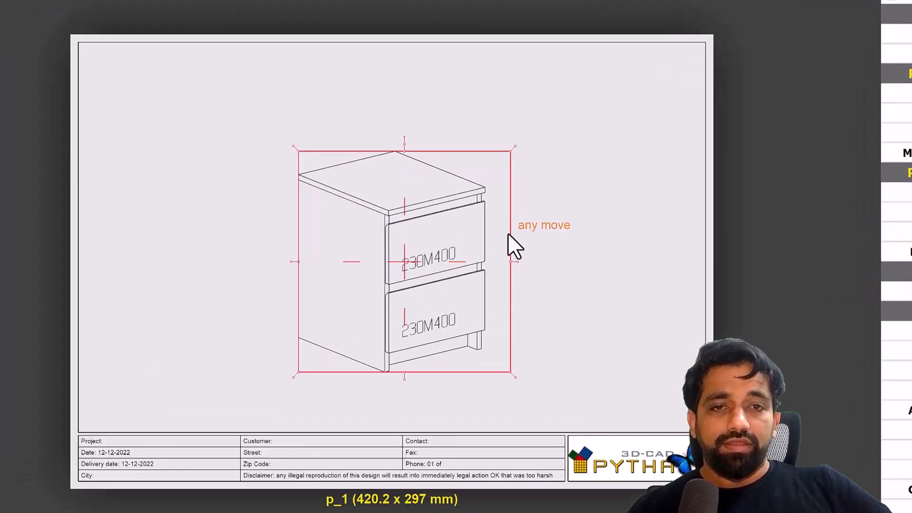
scroll(510, 260, up, 10)
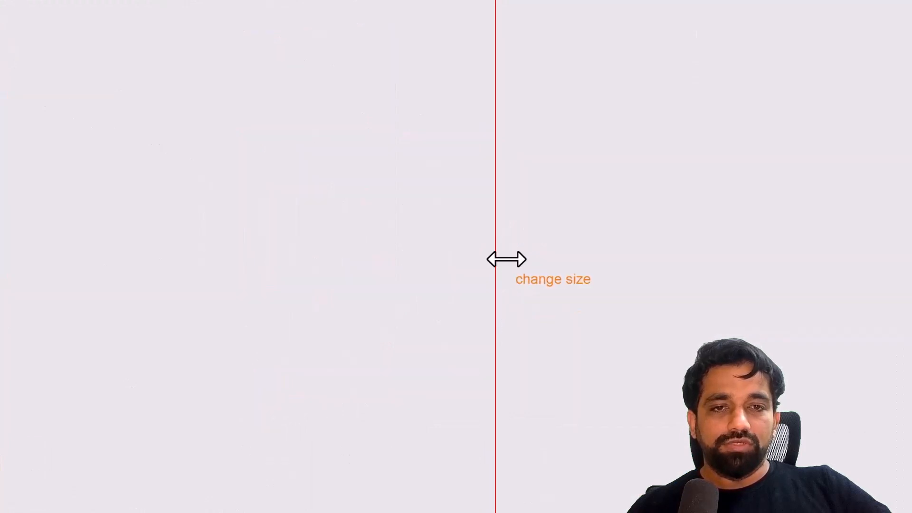
scroll(507, 259, down, 10)
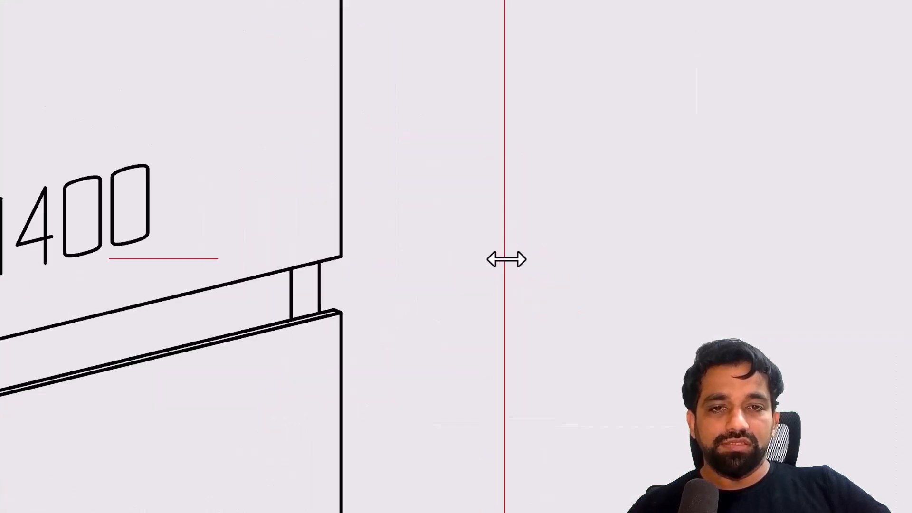
drag(505, 258, 468, 262)
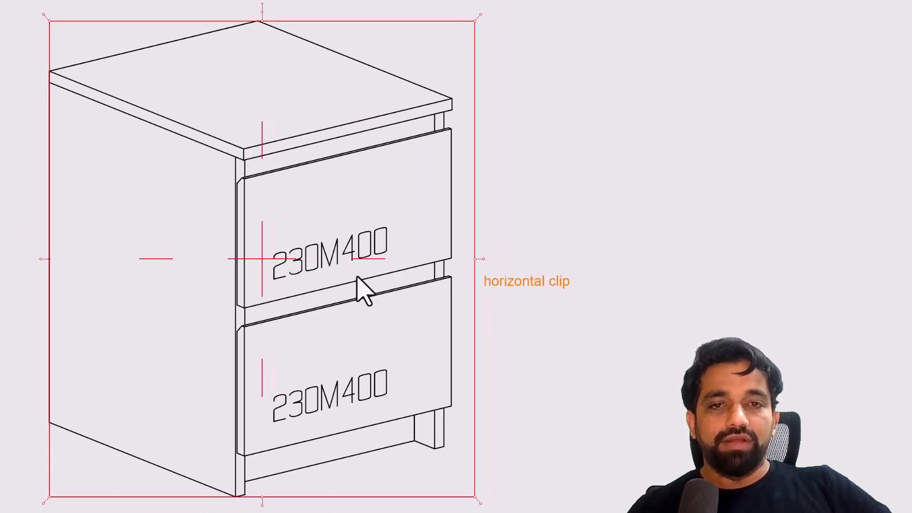
Step: Try enlarging the cabinet view by its side edge, and set its scale back to 1:5
scroll(363, 289, down, 3)
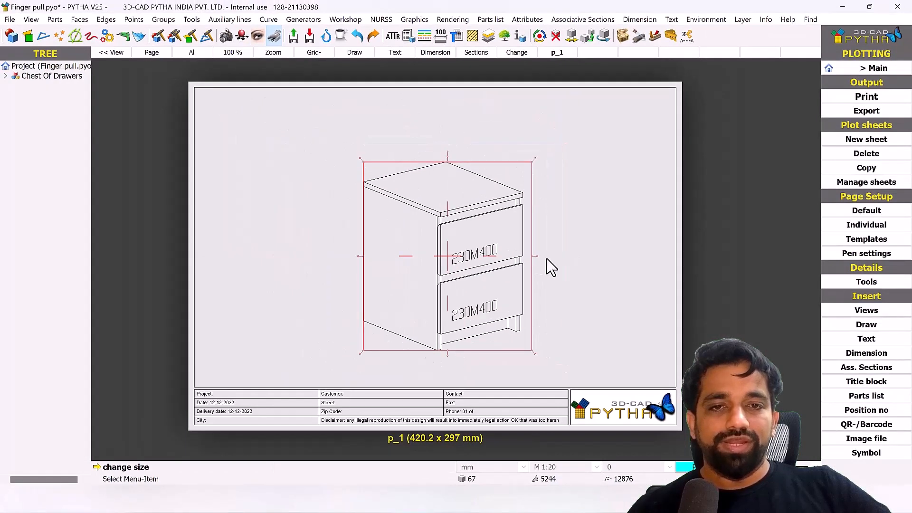
click(551, 267)
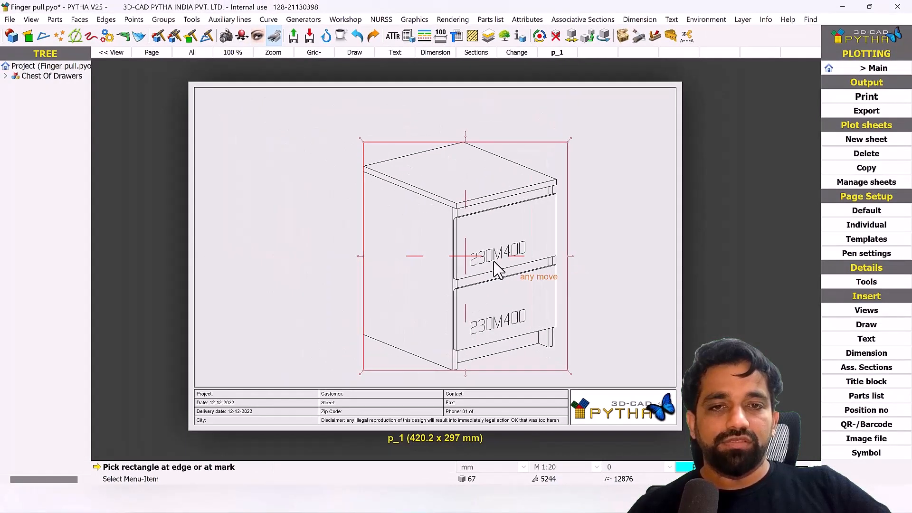
right_click(495, 261)
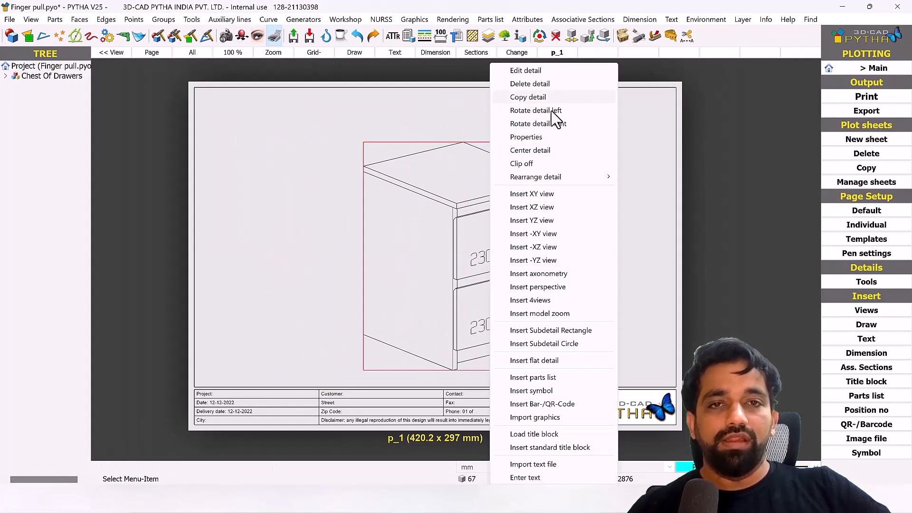
click(546, 137)
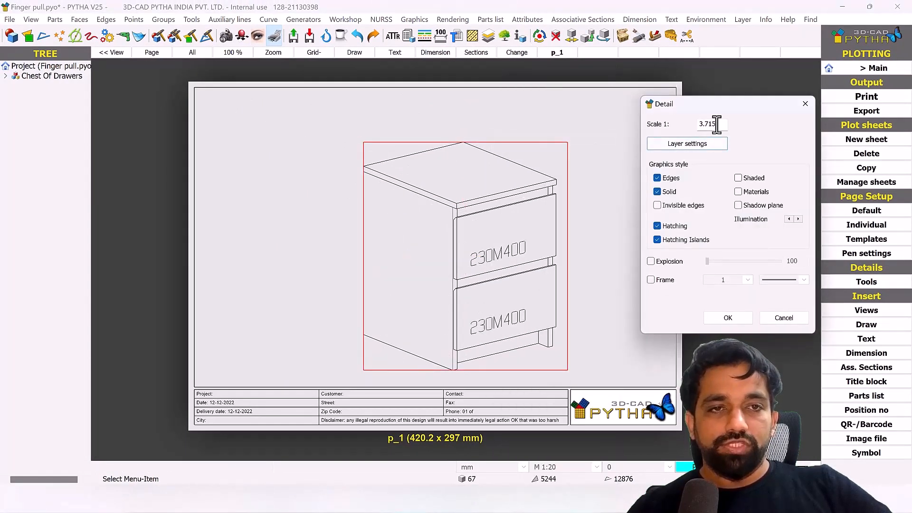
text(10)
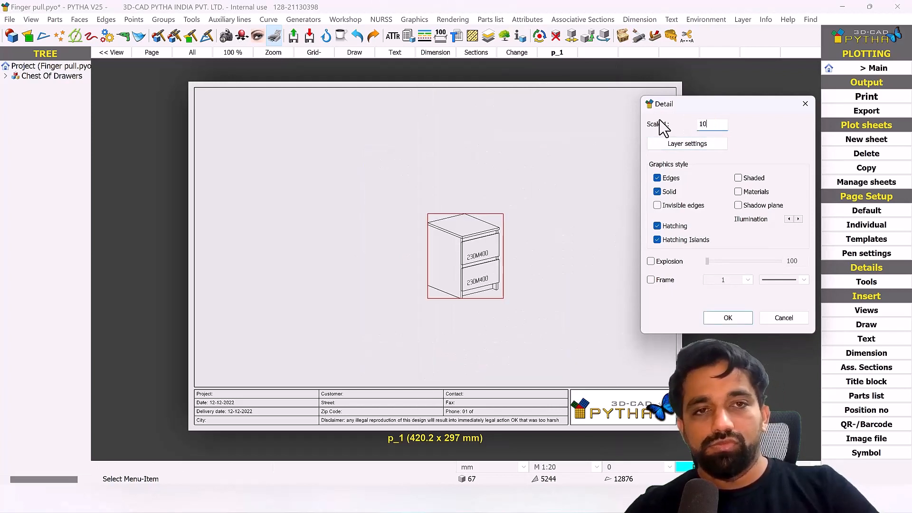
key(BackSpace)
key(BackSpace)
text(5)
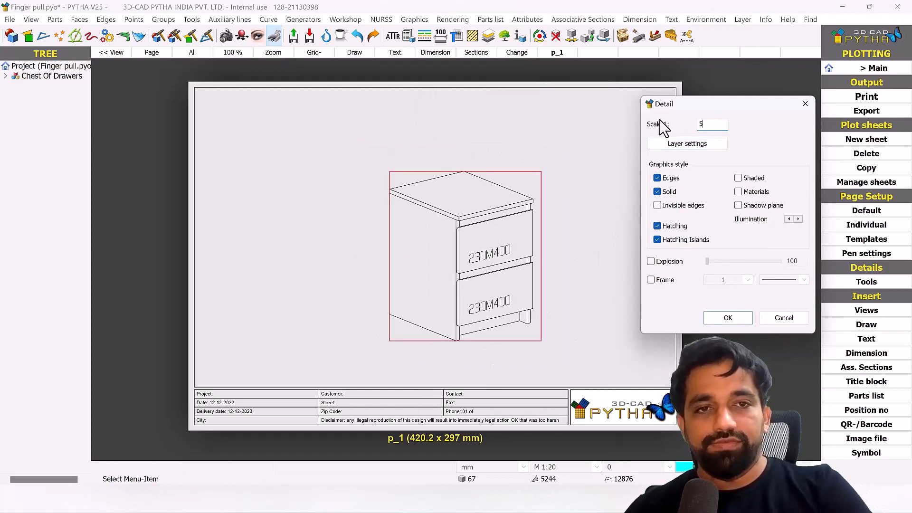
click(722, 319)
Step: Move the cabinet view to the left half of the plot sheet, at about mid-height
right_click(490, 218)
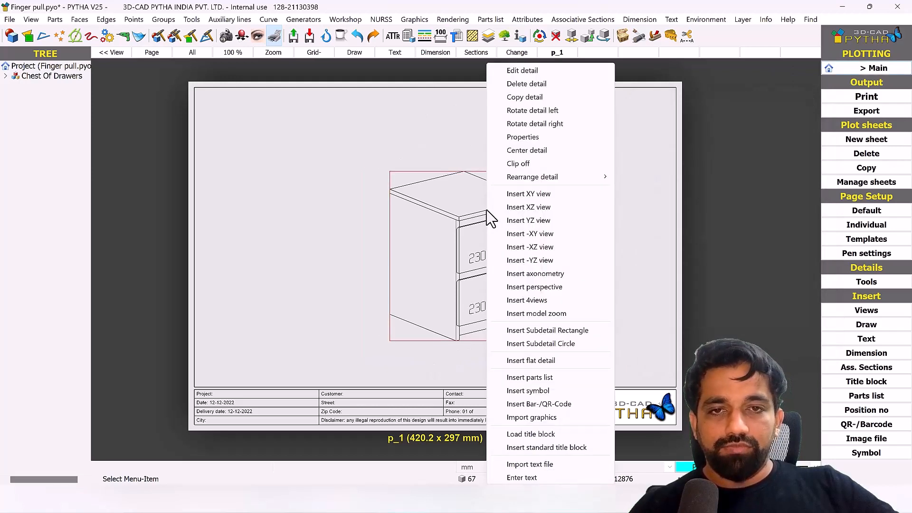
click(400, 171)
click(434, 213)
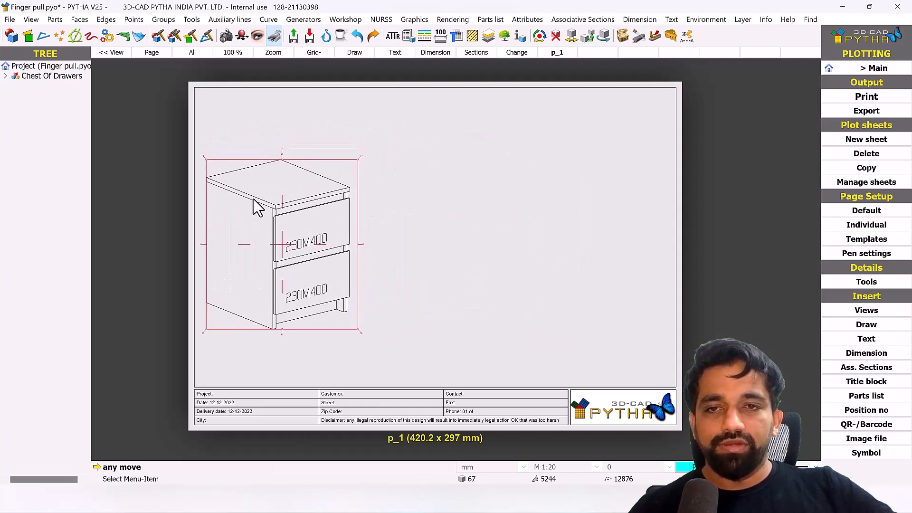
click(253, 199)
right_click(414, 218)
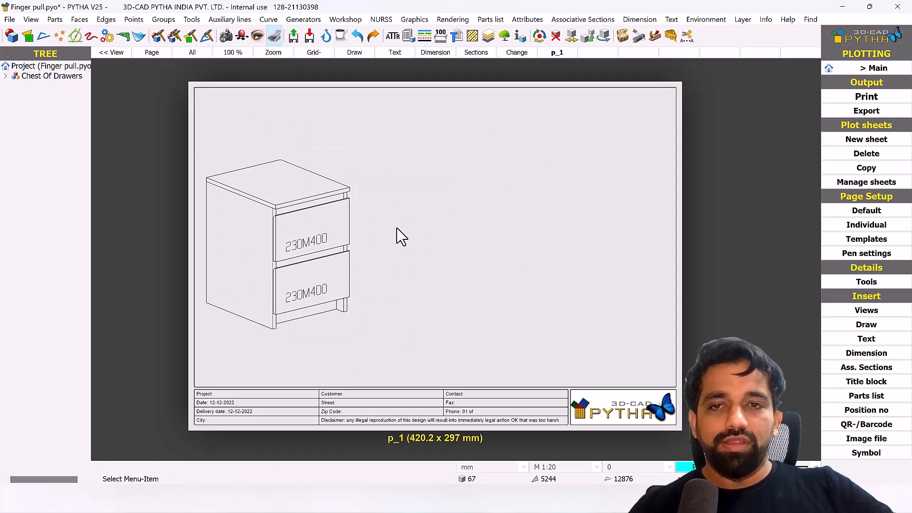
right_click(334, 235)
click(310, 233)
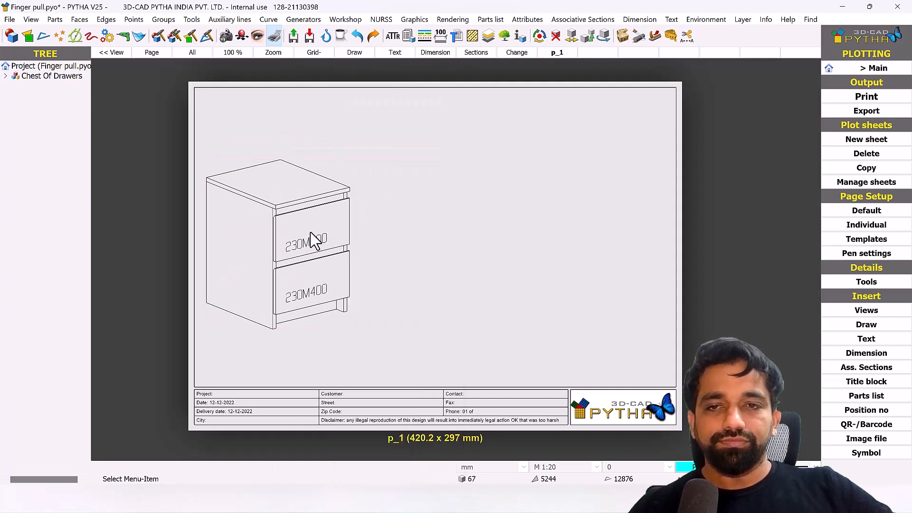
click(339, 224)
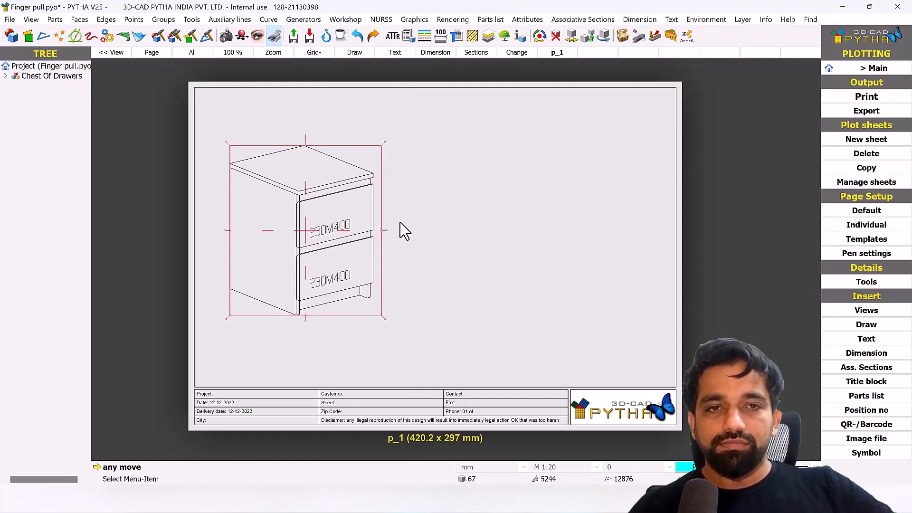
right_click(541, 219)
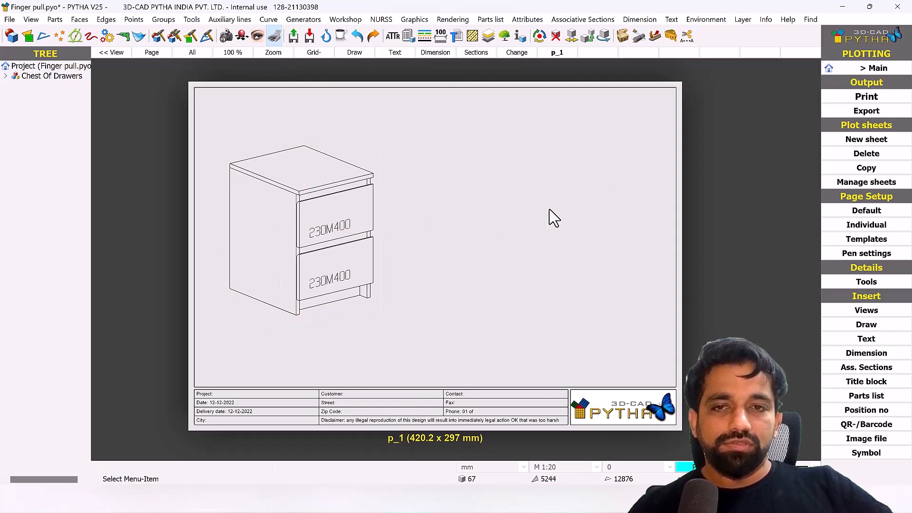
Step: Copy the cabinet view and insert the duplicate in the right half of the plot sheet
right_click(299, 215)
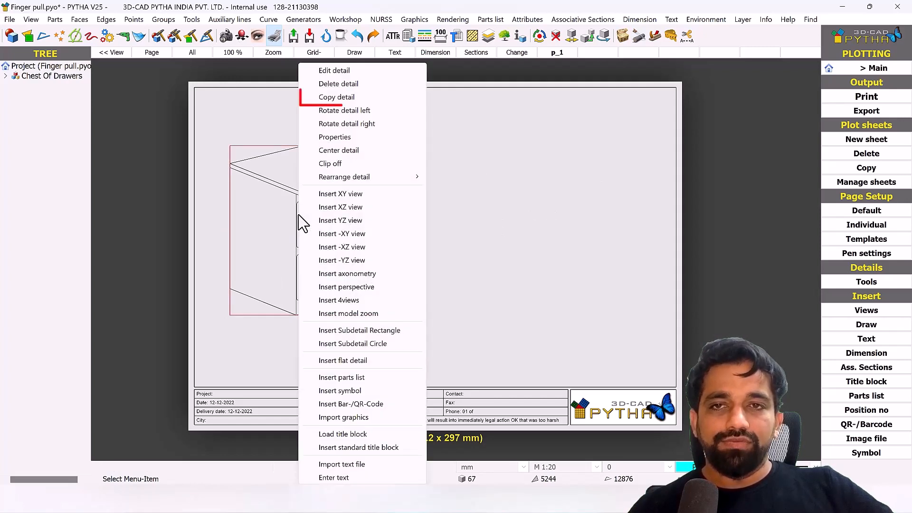
click(350, 103)
right_click(532, 212)
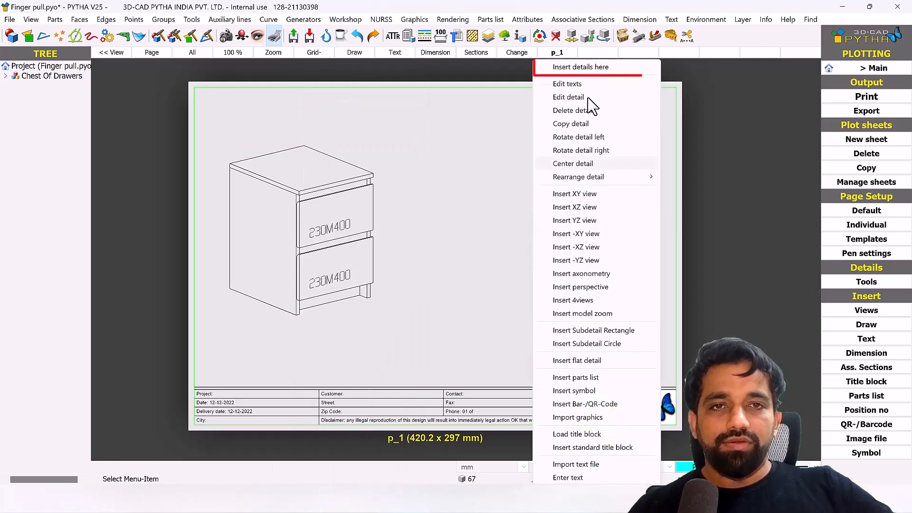
click(582, 67)
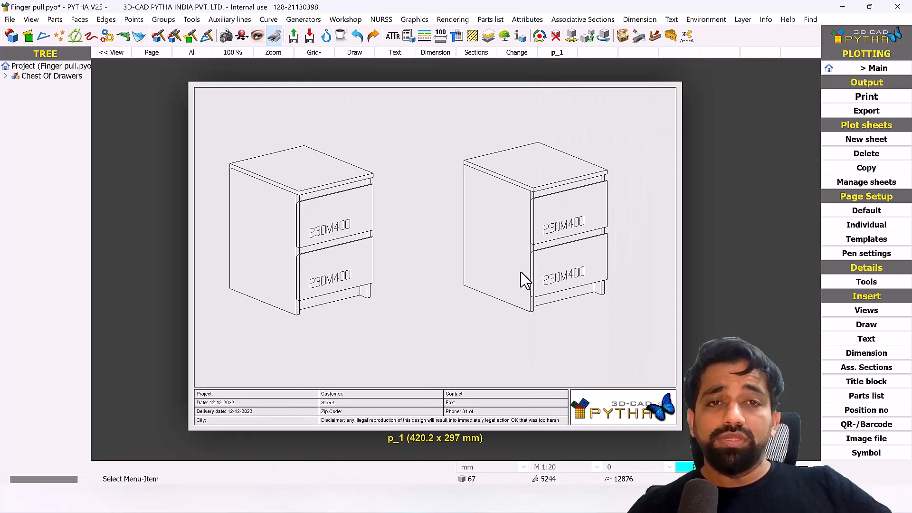
Step: Turn on Explosion for the copied cabinet view with a value of 171.9
right_click(577, 219)
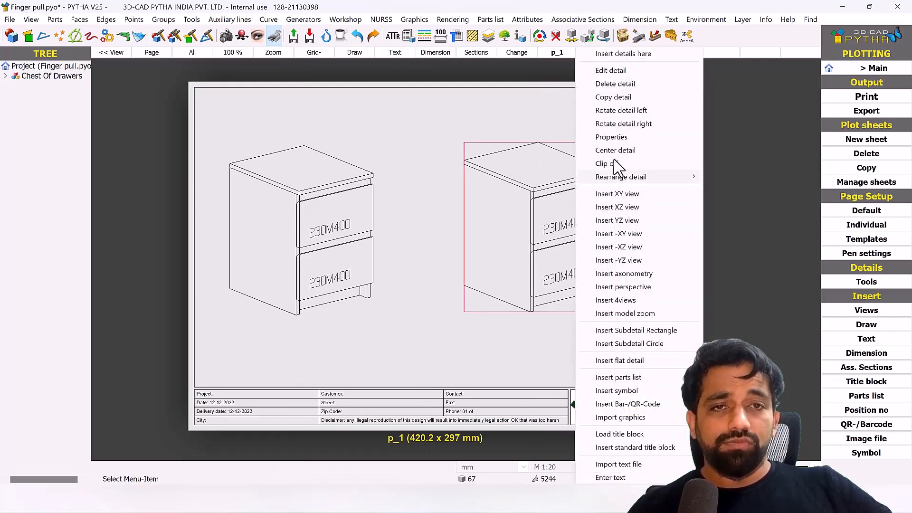
click(619, 138)
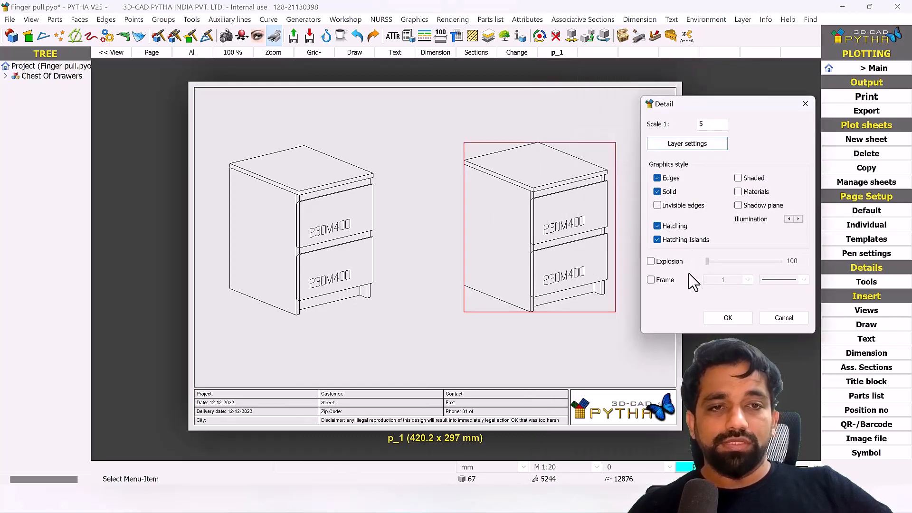
click(660, 262)
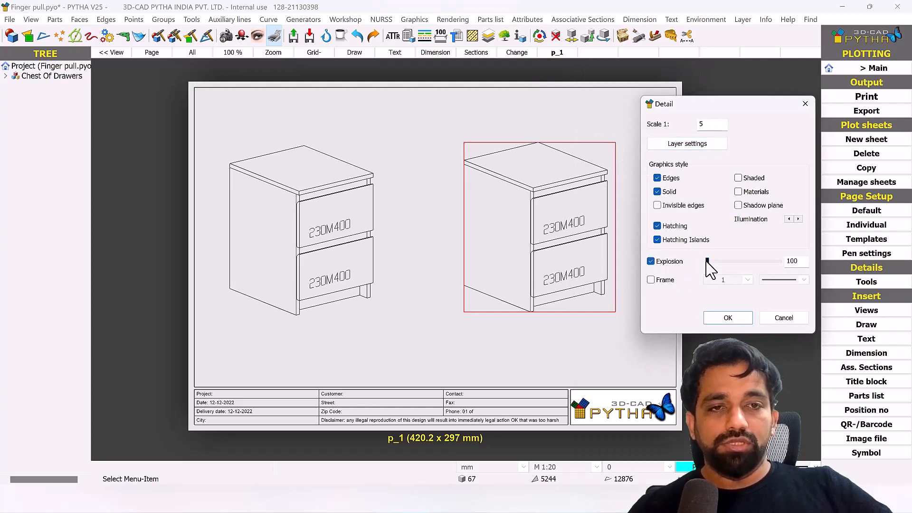
drag(707, 260, 759, 269)
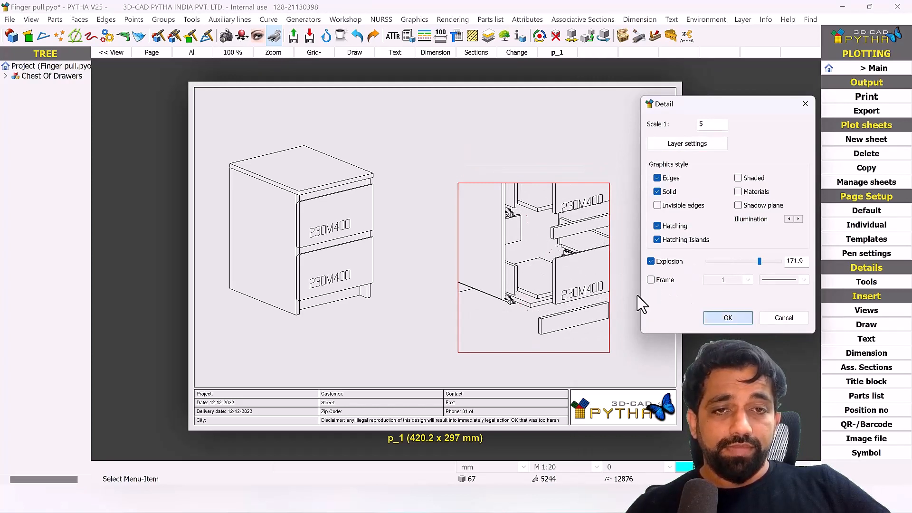
key(Return)
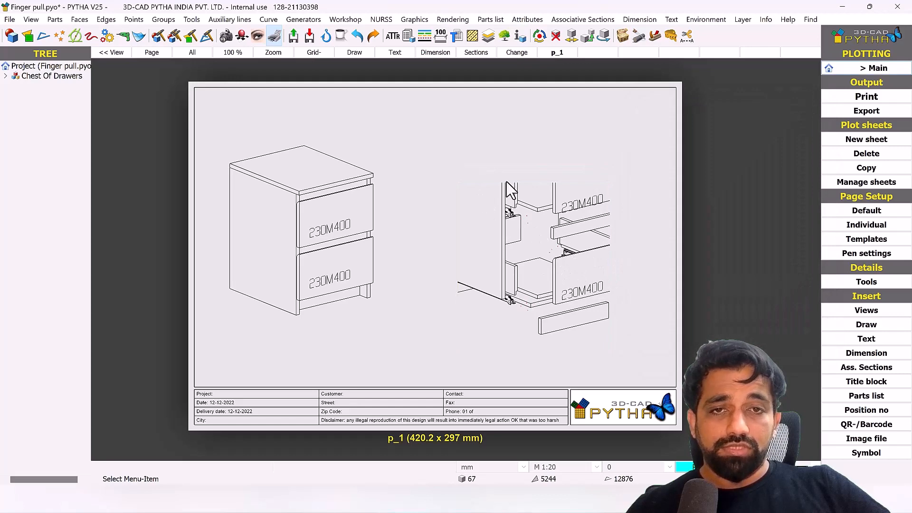
Step: Enlarge the exploded view's frame upward and to both sides so that all the separated parts fit inside
right_click(568, 274)
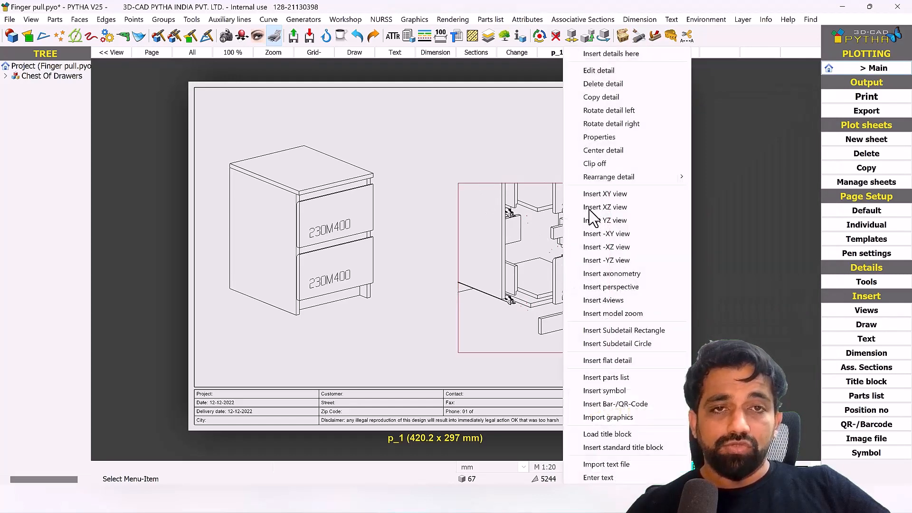
click(618, 71)
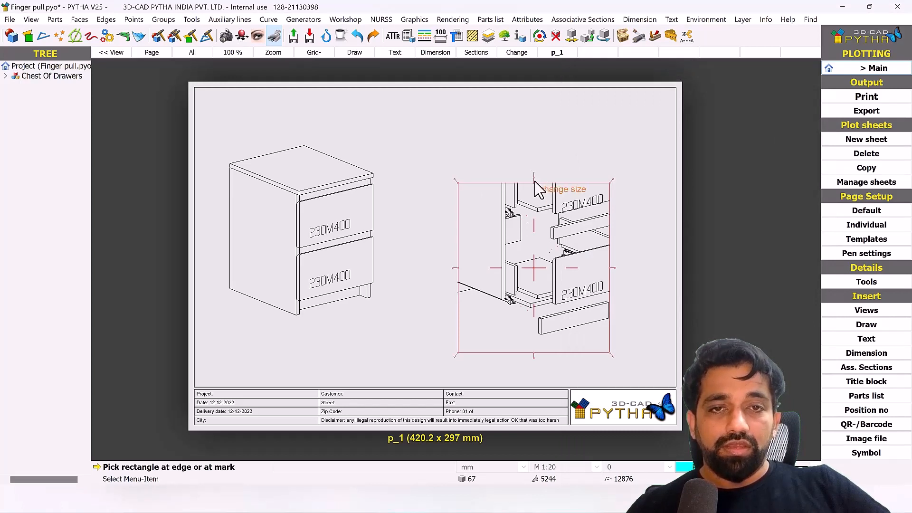
drag(534, 183, 544, 89)
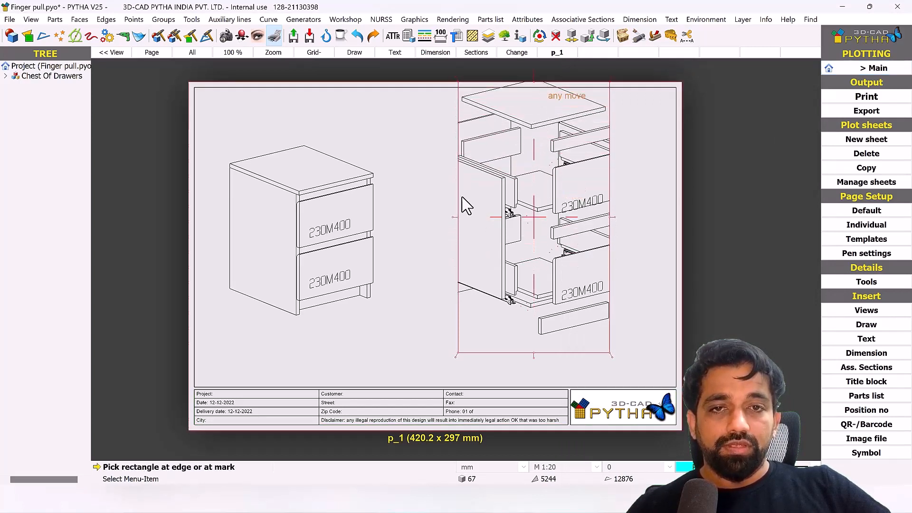
drag(455, 227, 401, 227)
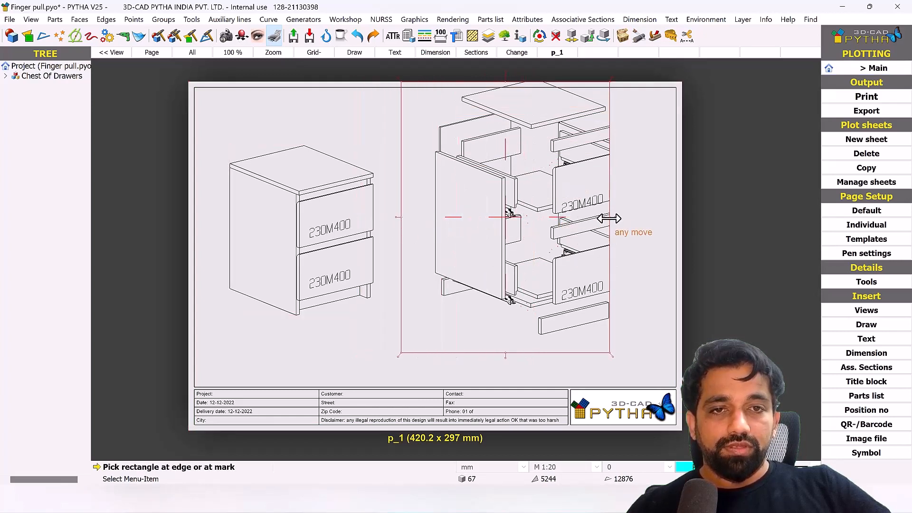
drag(609, 217, 667, 233)
right_click(573, 210)
Step: Set the scale of the exploded cabinet view to 1:10
right_click(564, 181)
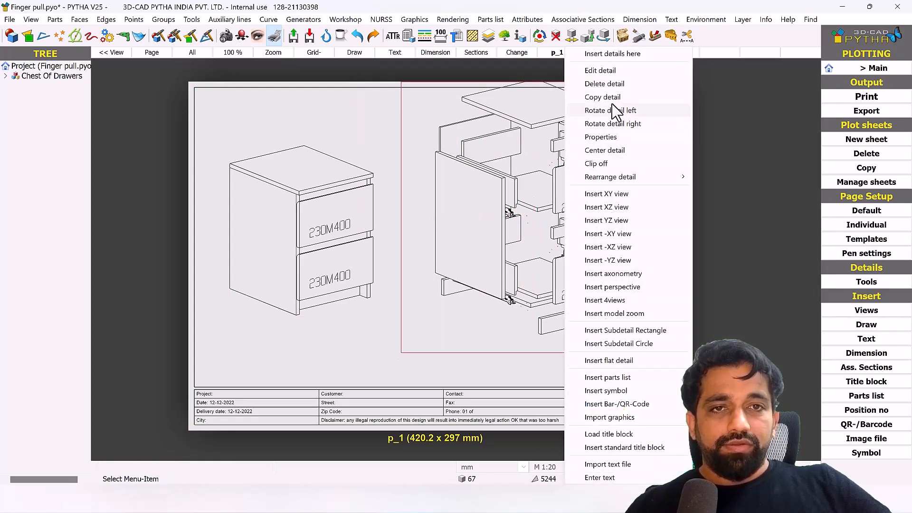
click(617, 137)
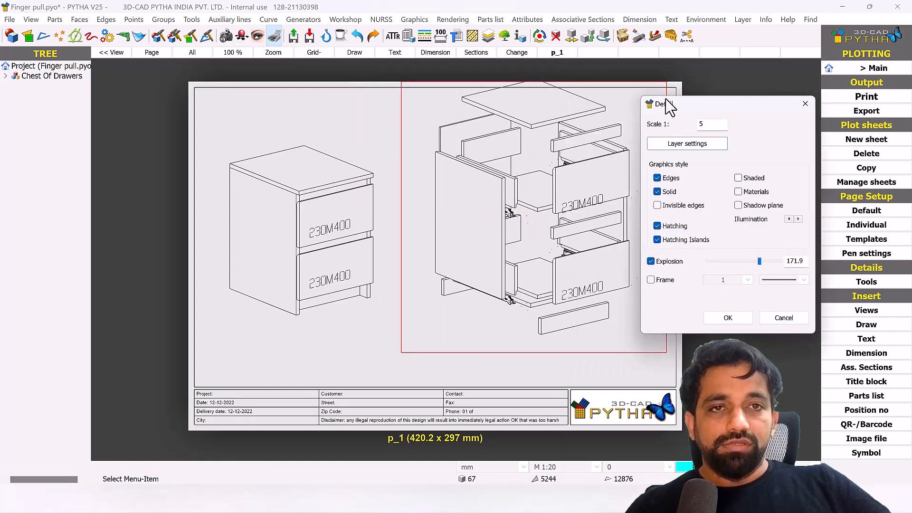
text(10)
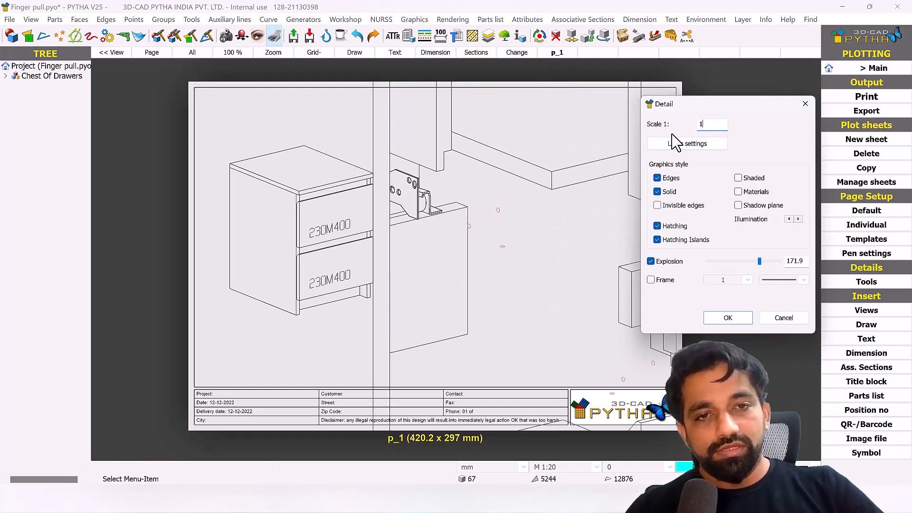
click(728, 318)
Step: Extend the upper edge of the exploded view's frame slightly to leave more room above the cabinet top
right_click(532, 160)
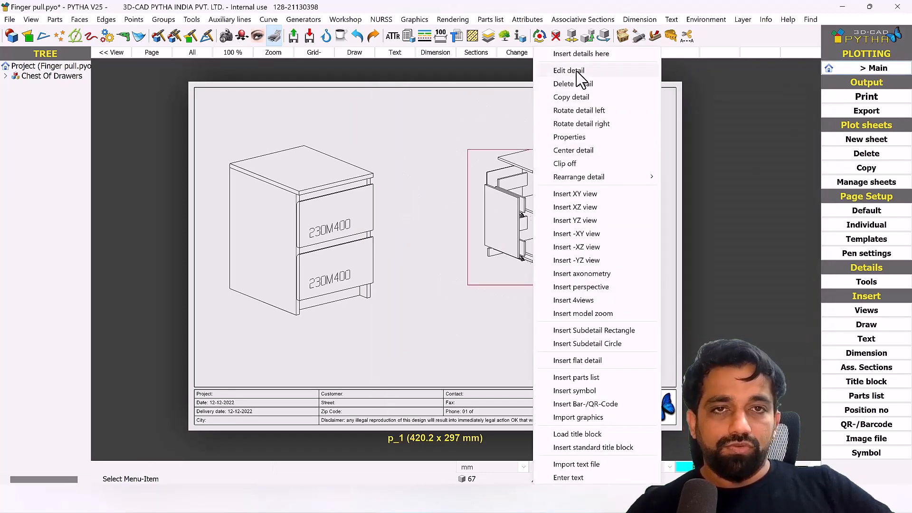
click(577, 73)
click(533, 148)
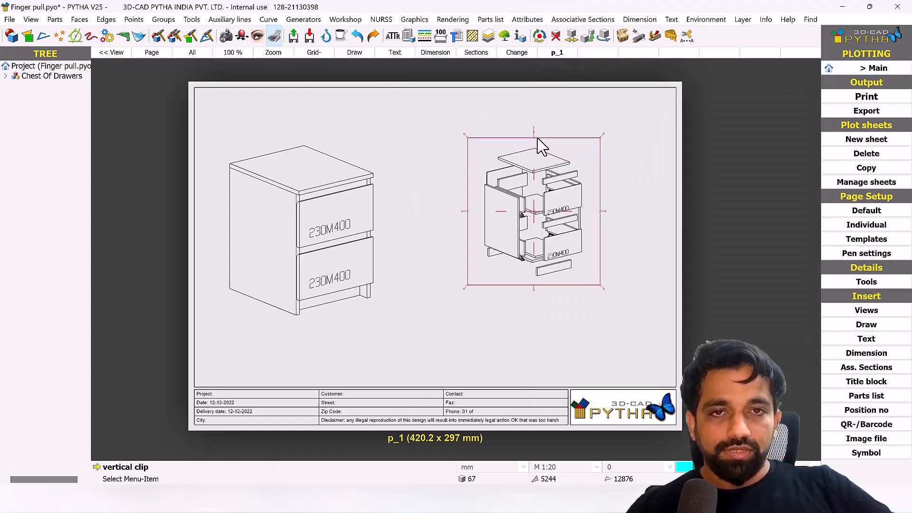
click(538, 138)
right_click(524, 309)
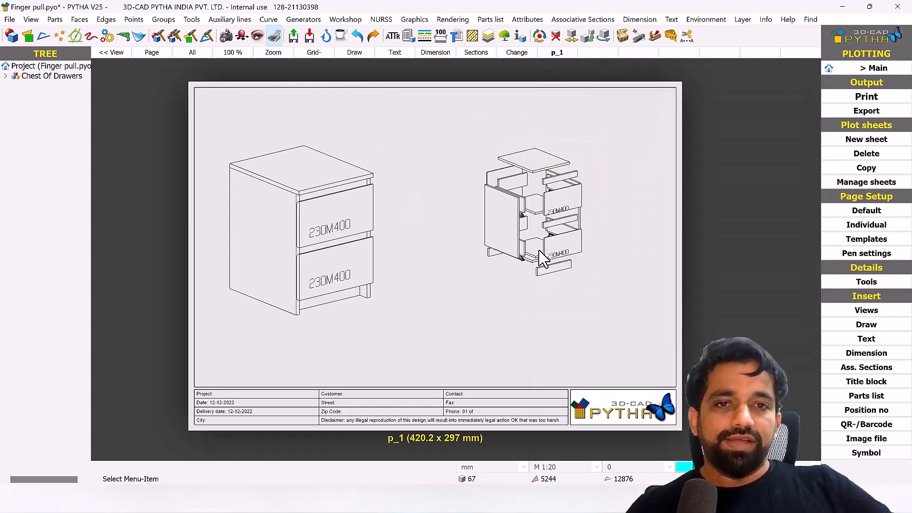
Step: Sort the exploded view's layer list by number of parts and hide the My Holes layer
scroll(546, 236, up, 4)
scroll(559, 218, up, 1)
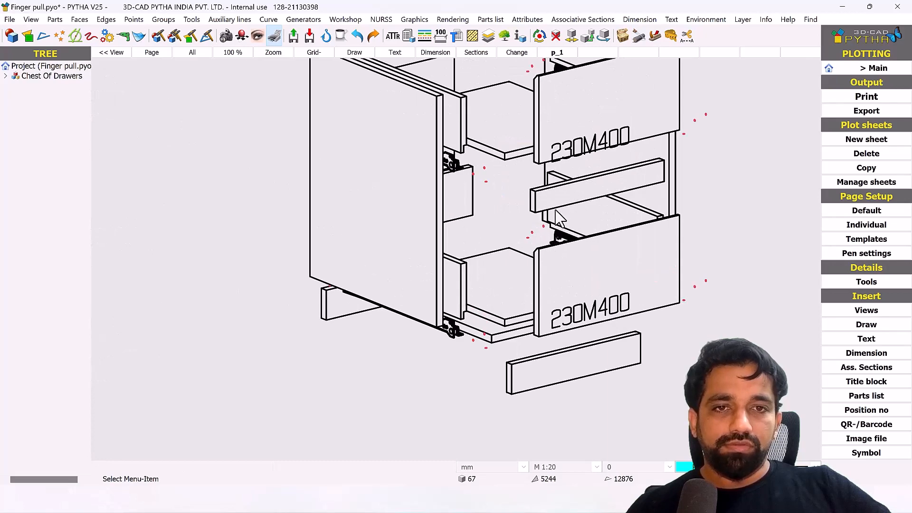
right_click(566, 242)
scroll(502, 251, down, 3)
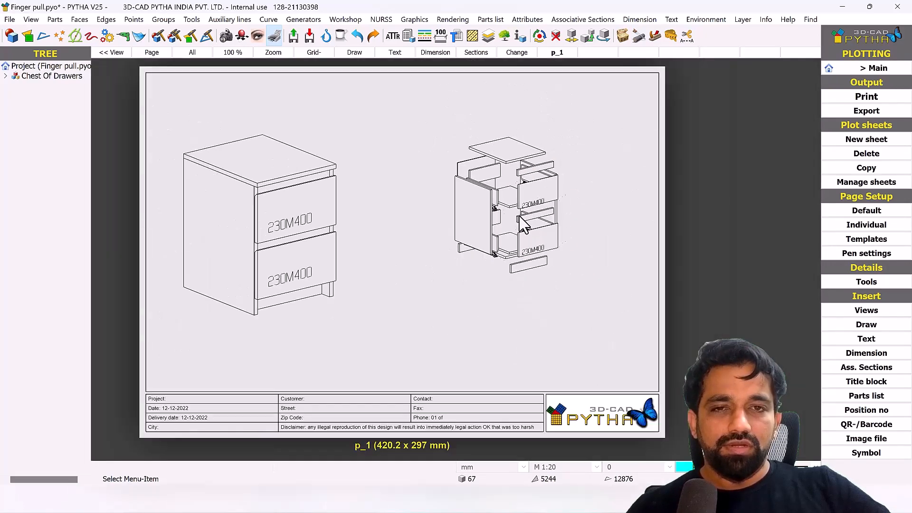
scroll(523, 224, up, 2)
right_click(504, 240)
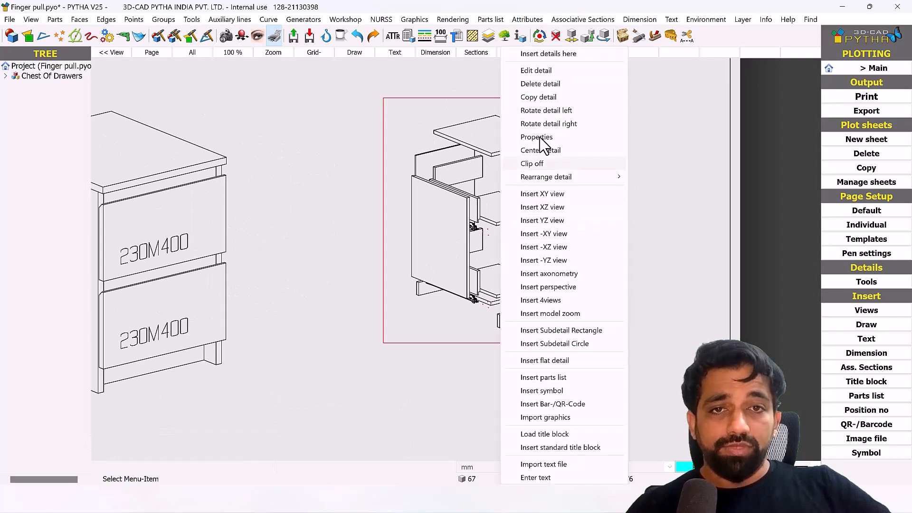
click(557, 137)
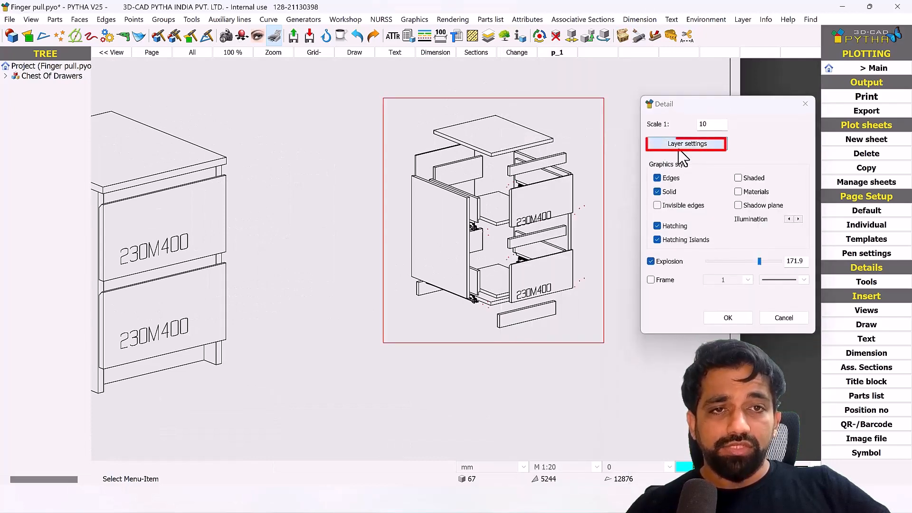
click(679, 145)
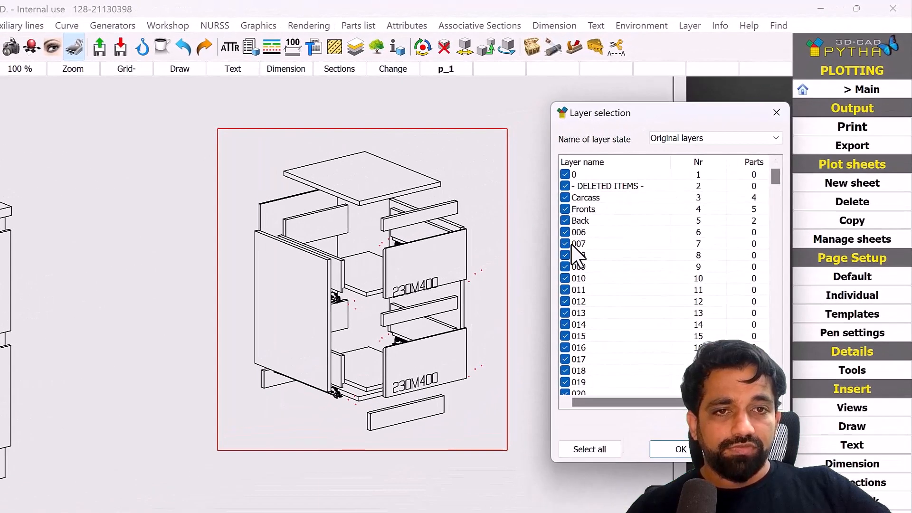
click(760, 163)
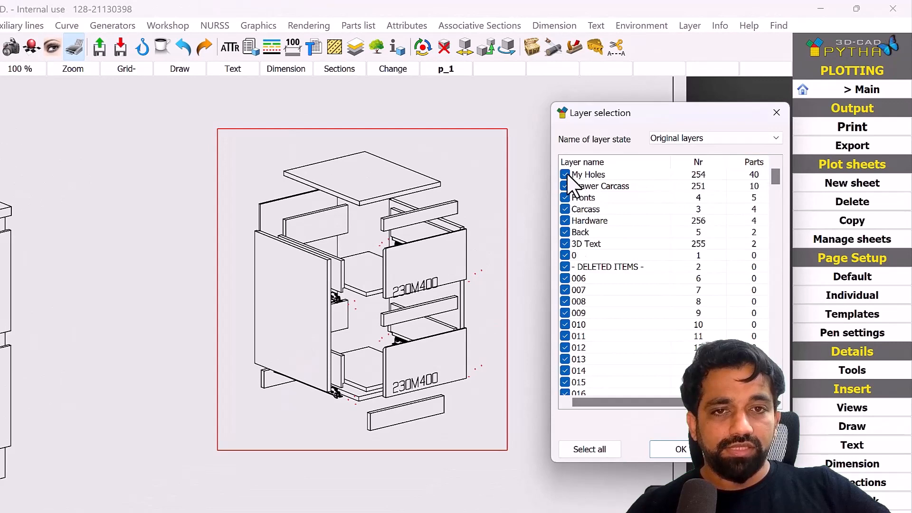
scroll(434, 292, up, 3)
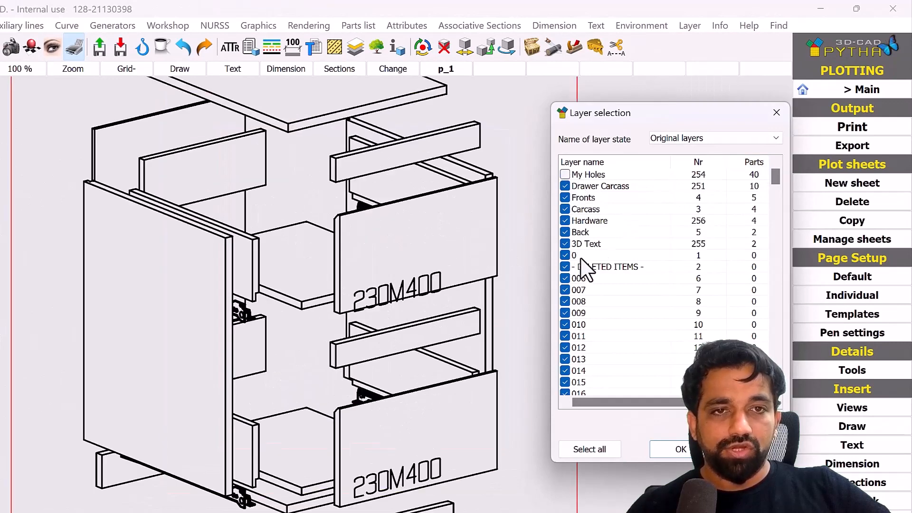
Step: Hide the 3D Text and Hardware layers in the exploded cabinet view
click(565, 244)
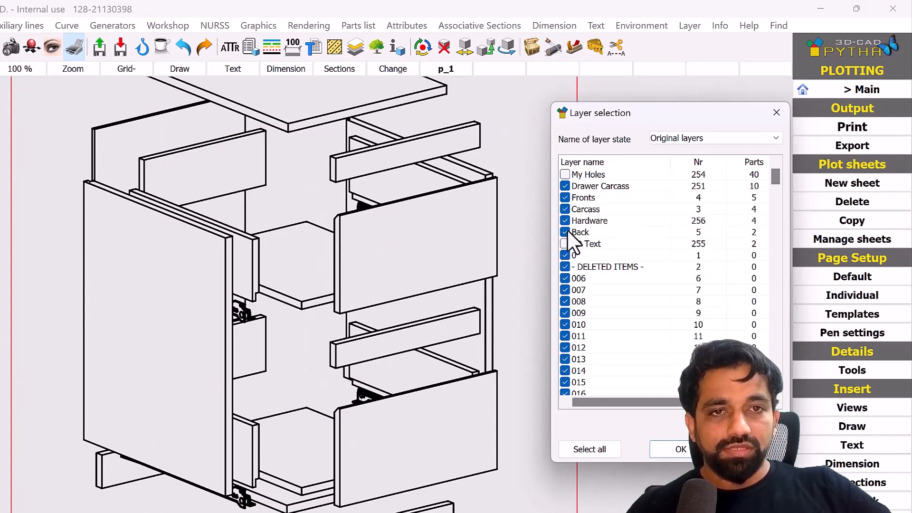
click(565, 221)
scroll(365, 332, down, 4)
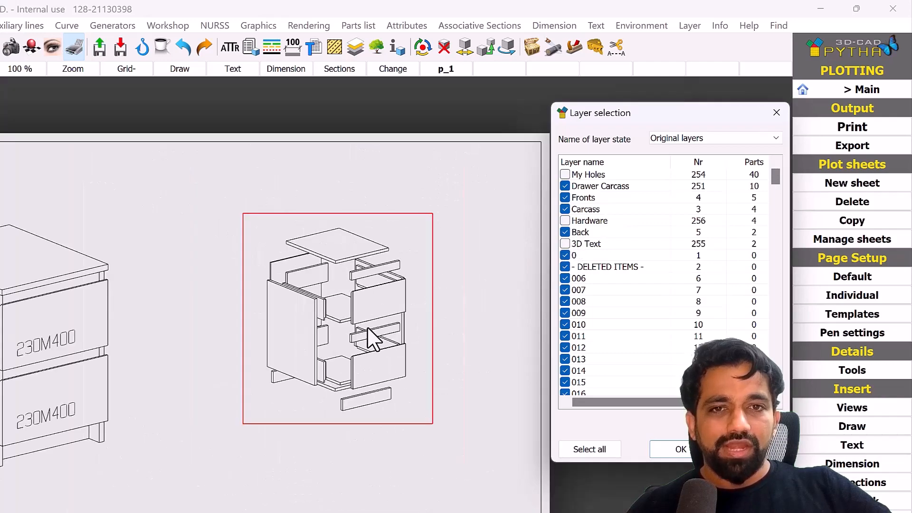
scroll(374, 340, up, 1)
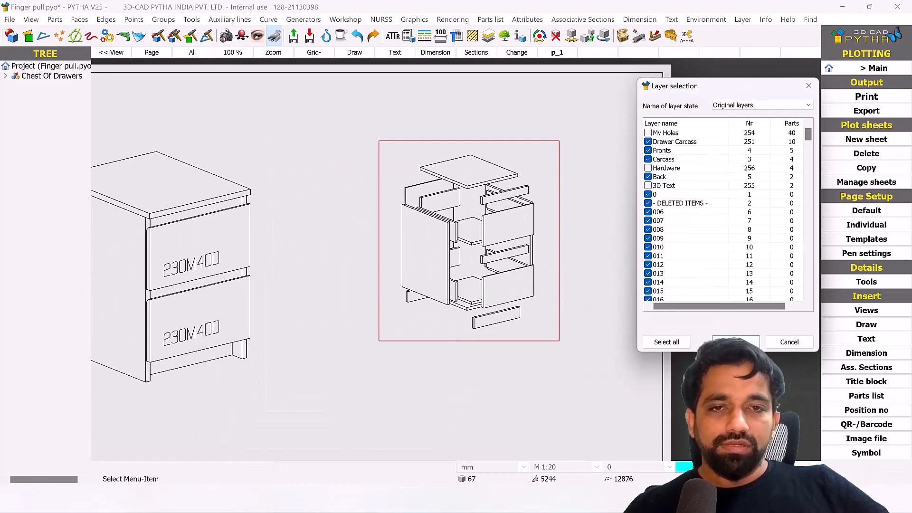
Step: Apply the layer selection and detail settings to the exploded view on the plot sheet, and return to the 3D model
click(736, 342)
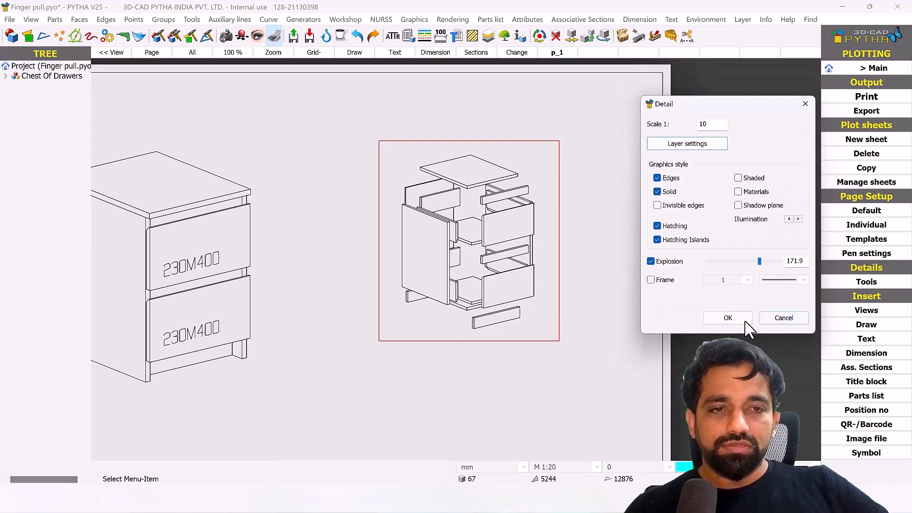
click(728, 318)
click(850, 67)
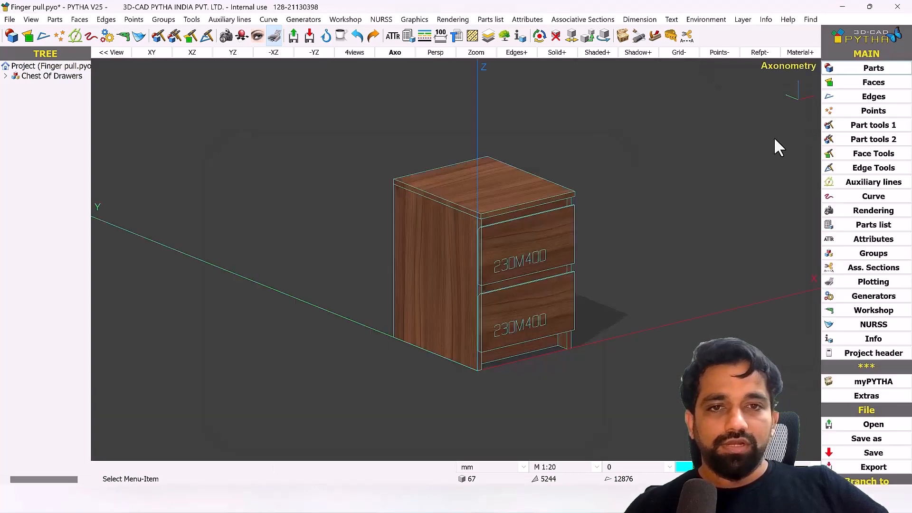
Step: Copy all parts of the chest of drawers to the clipboard
key(ctrl+shift+c)
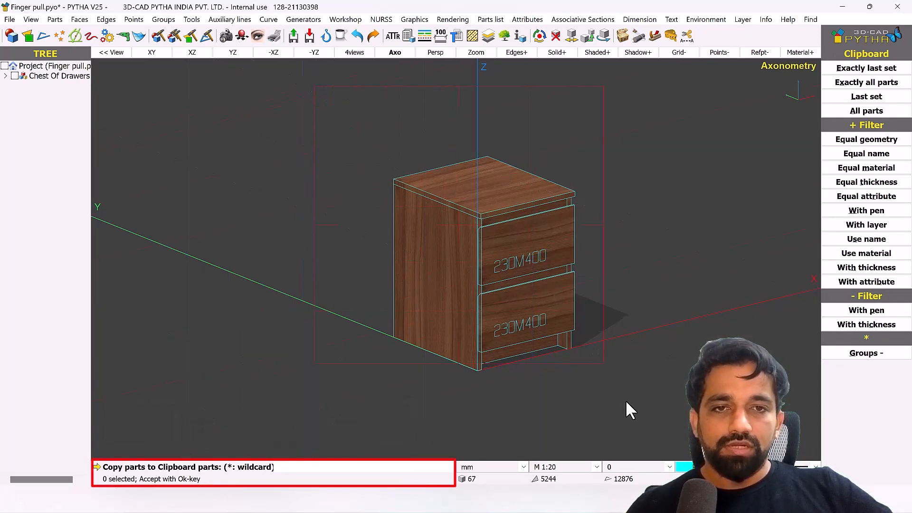
key(asterisk)
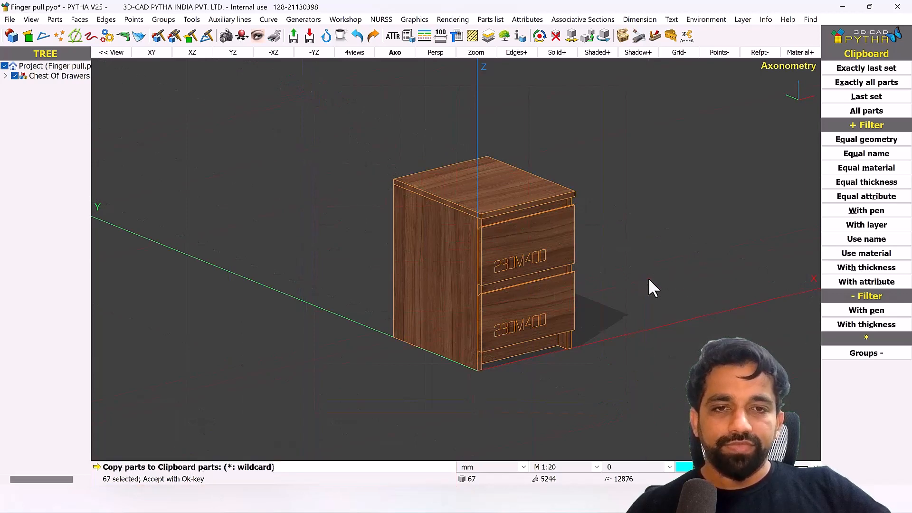
key(Return)
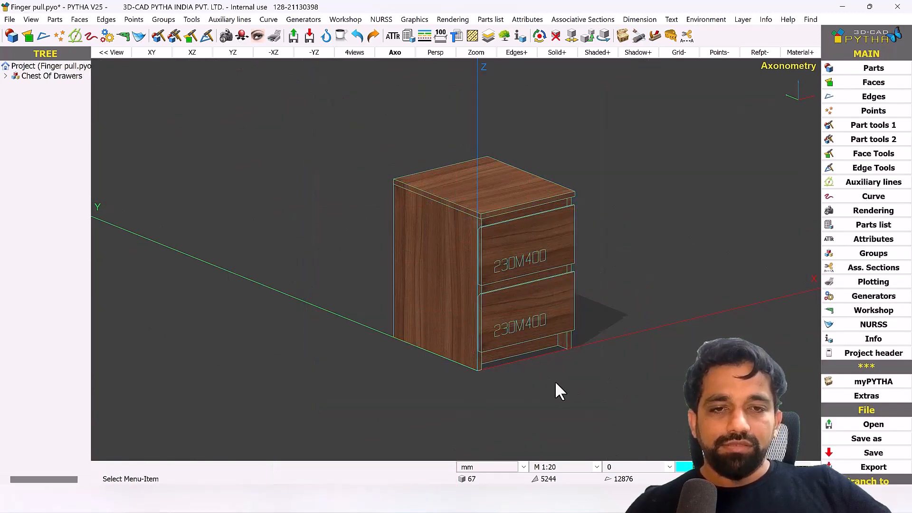
Step: Switch to the NEW.pyo project and paste the copied parts at their original position
mouse_move(621, 478)
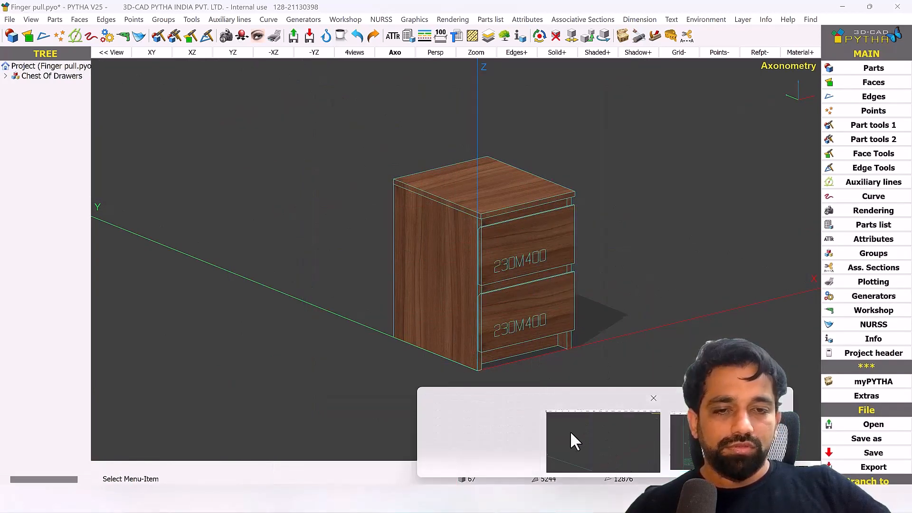
click(573, 436)
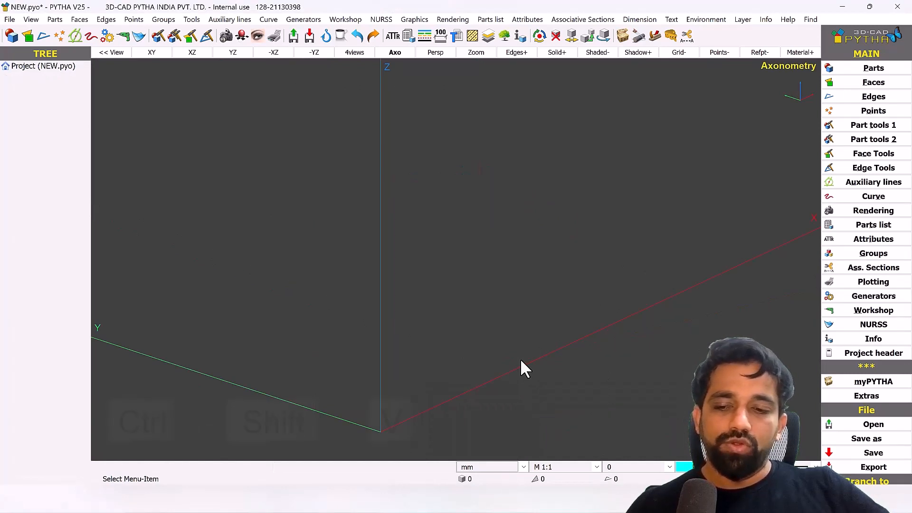
key(ctrl+shift+v)
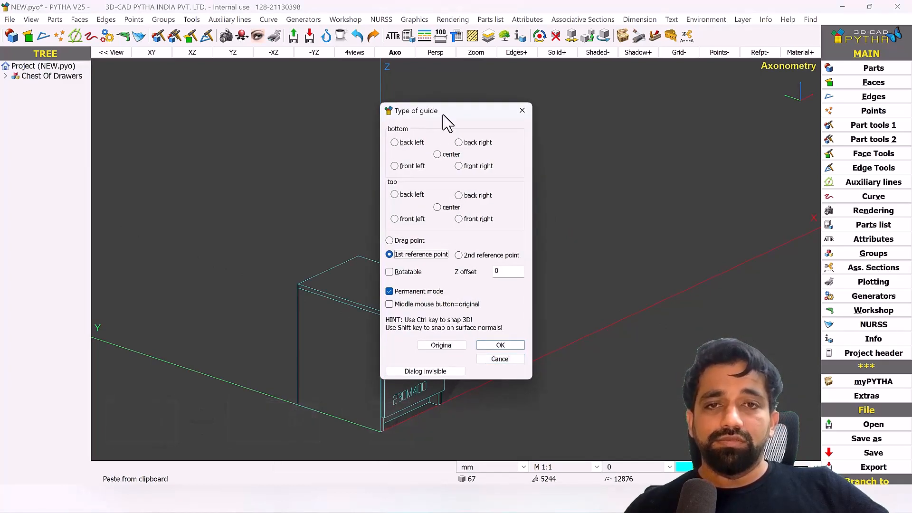
drag(449, 117, 586, 118)
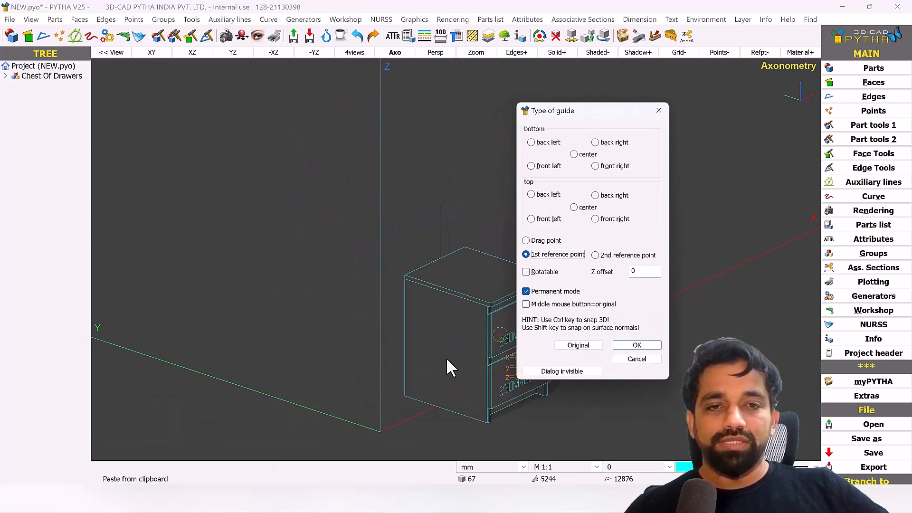
click(569, 345)
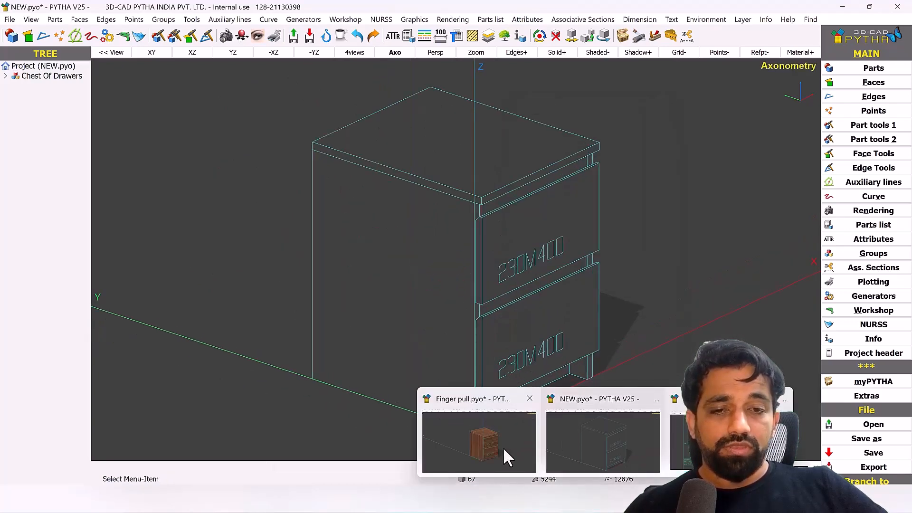
Step: Review the exploded view on plot sheet p_1 of Finger pull.pyo, and return to the NEW.pyo project
click(504, 446)
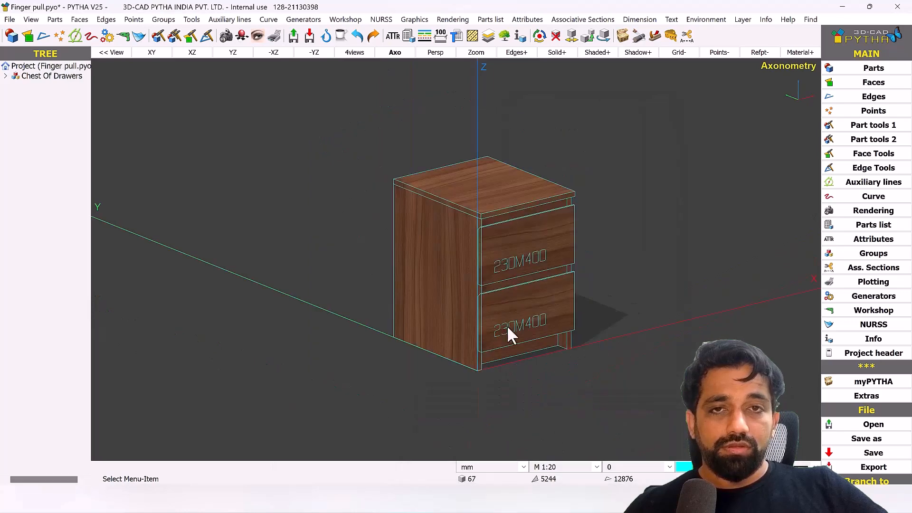
click(274, 37)
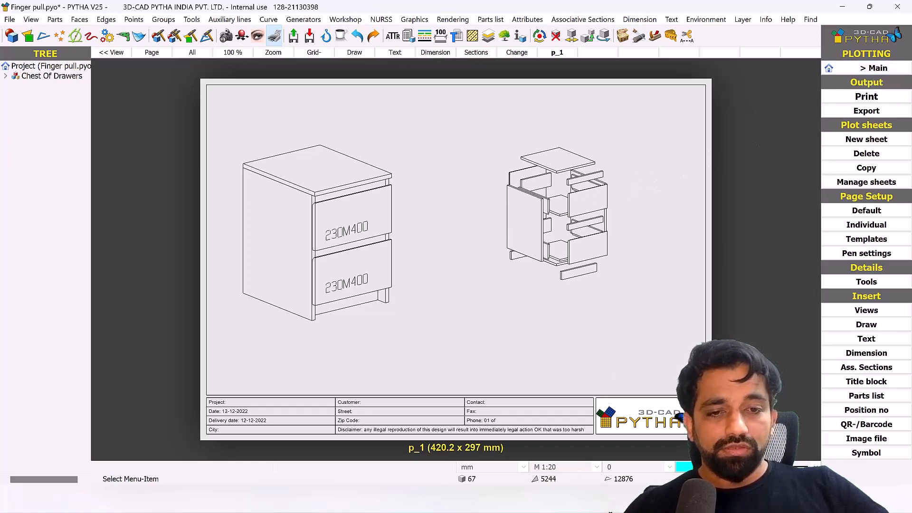
mouse_move(543, 509)
click(618, 449)
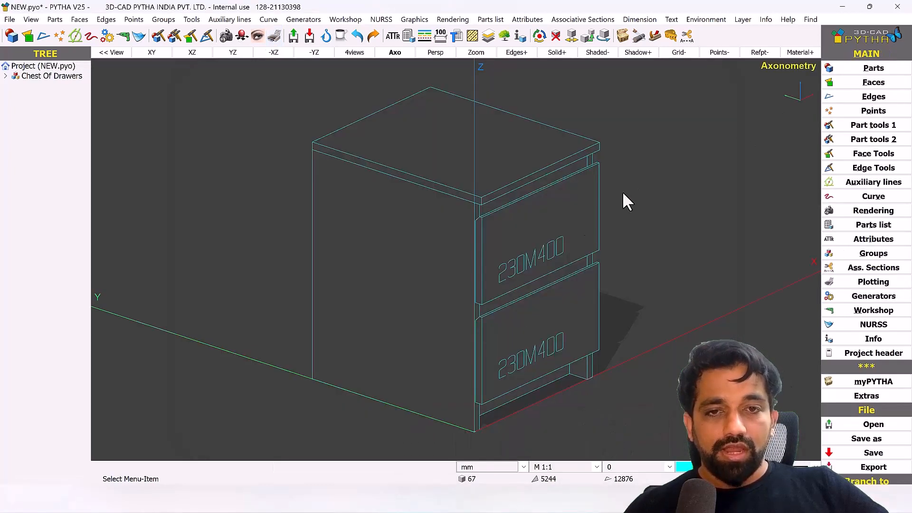
right_click(669, 134)
click(703, 226)
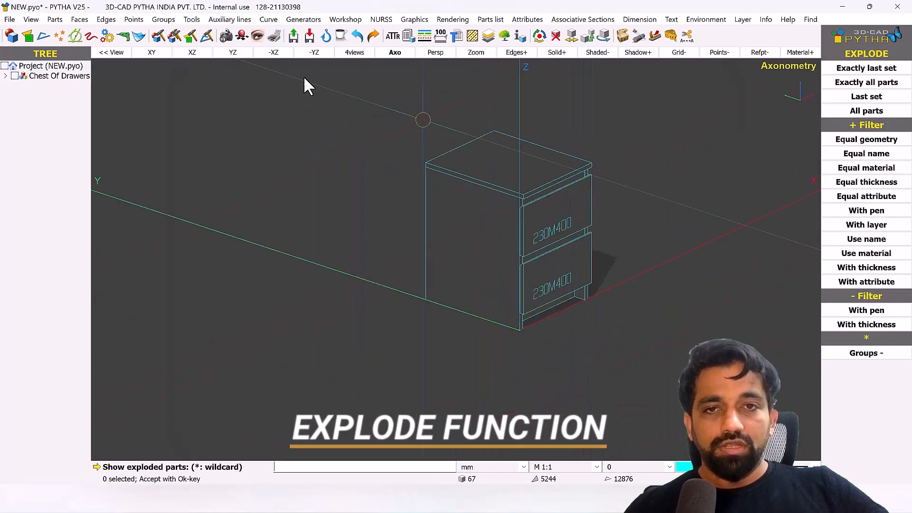
drag(304, 80, 698, 380)
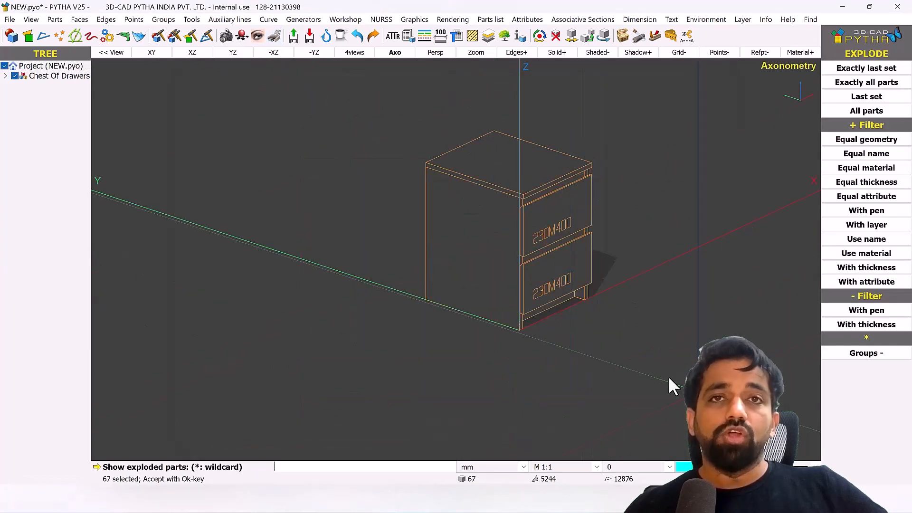
middle_drag(609, 264, 535, 249)
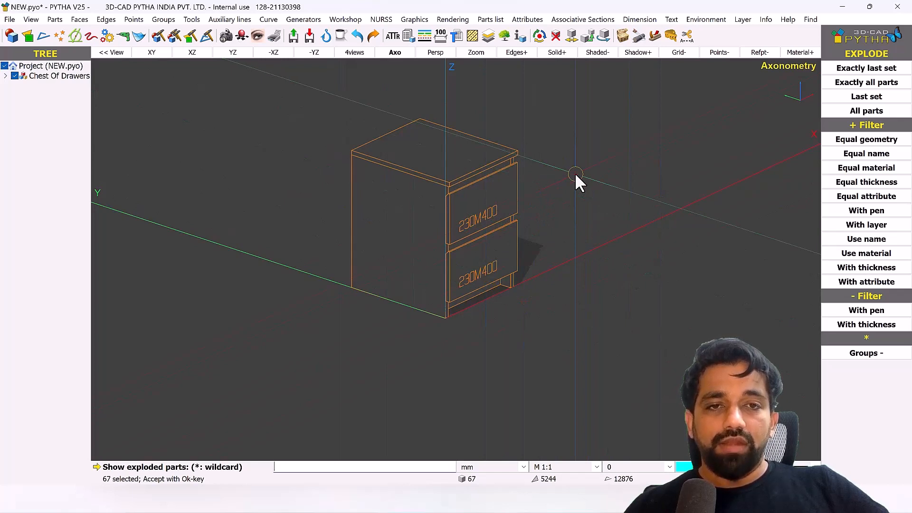
right_click(575, 172)
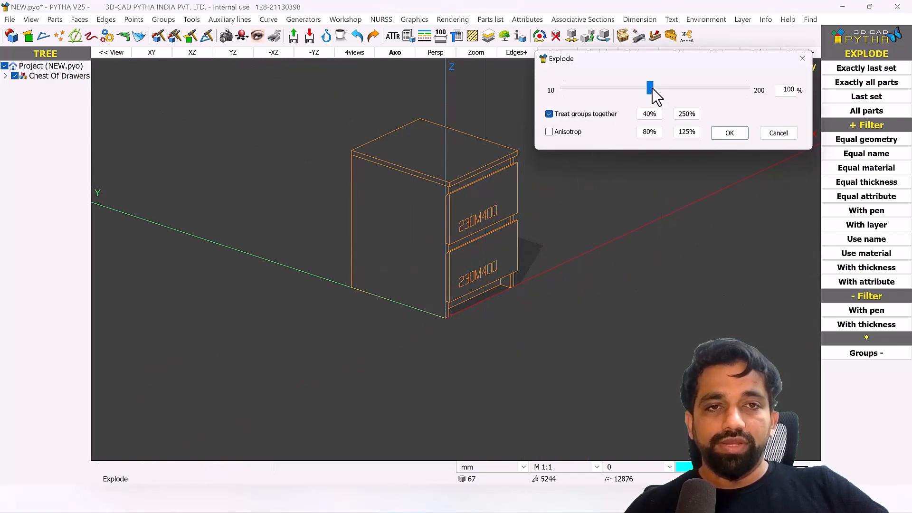
drag(651, 89, 631, 91)
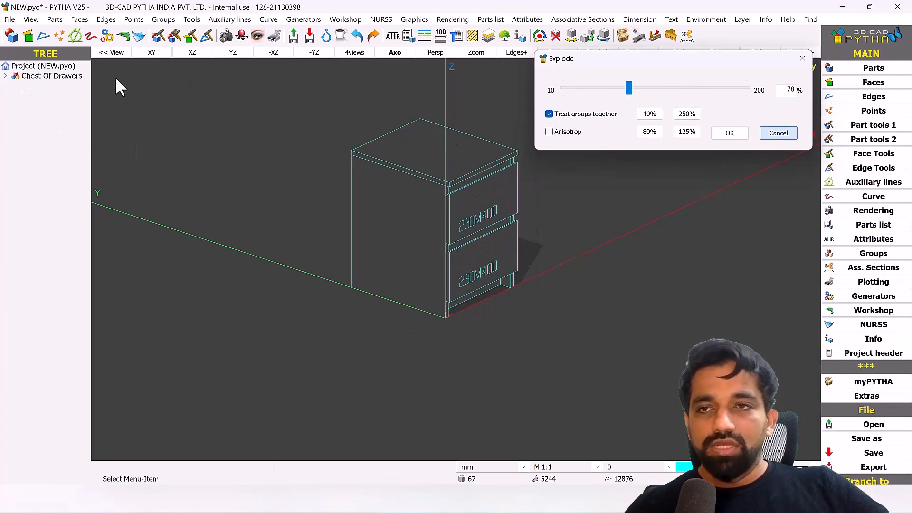
key(Escape)
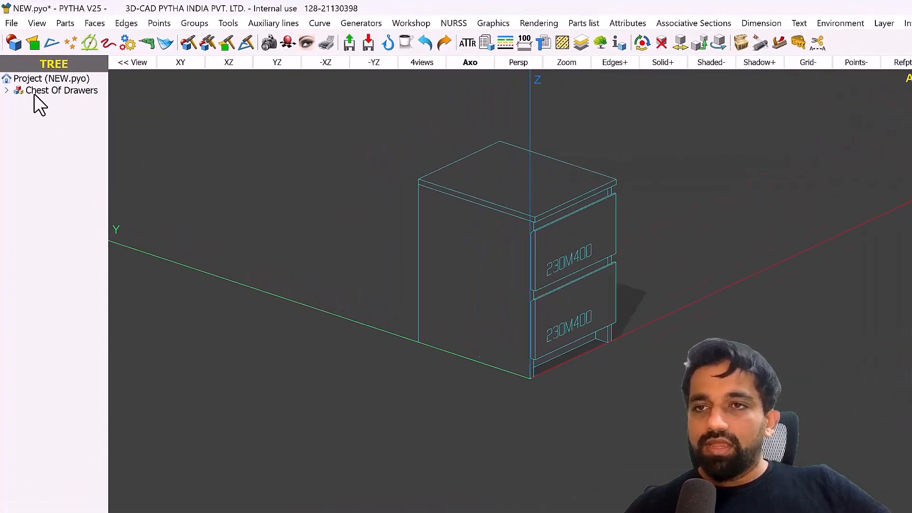
Step: Ungroup the Chest Of Drawers group and its Carcass subgroup
right_click(30, 79)
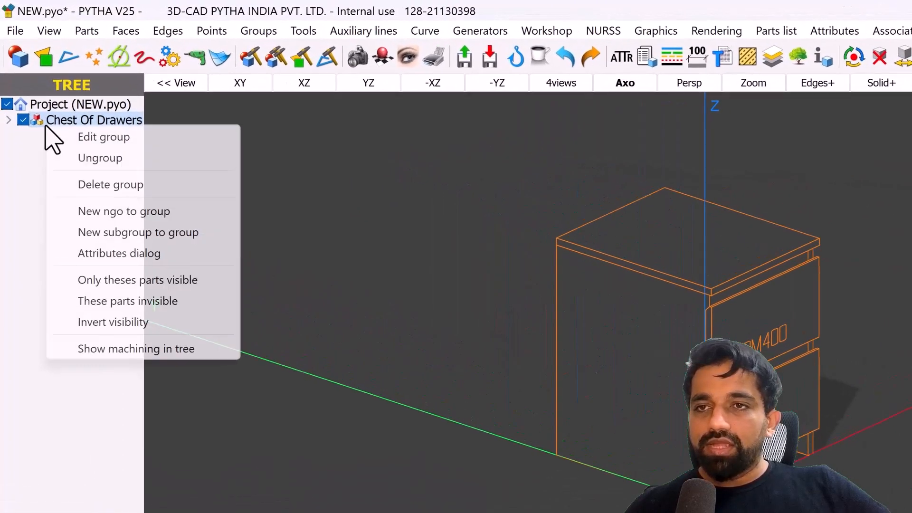
click(98, 160)
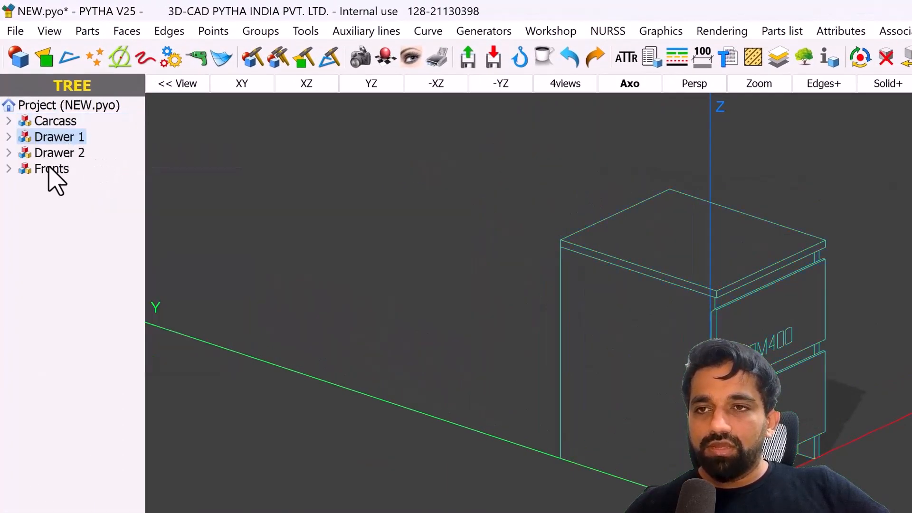
right_click(50, 123)
click(100, 159)
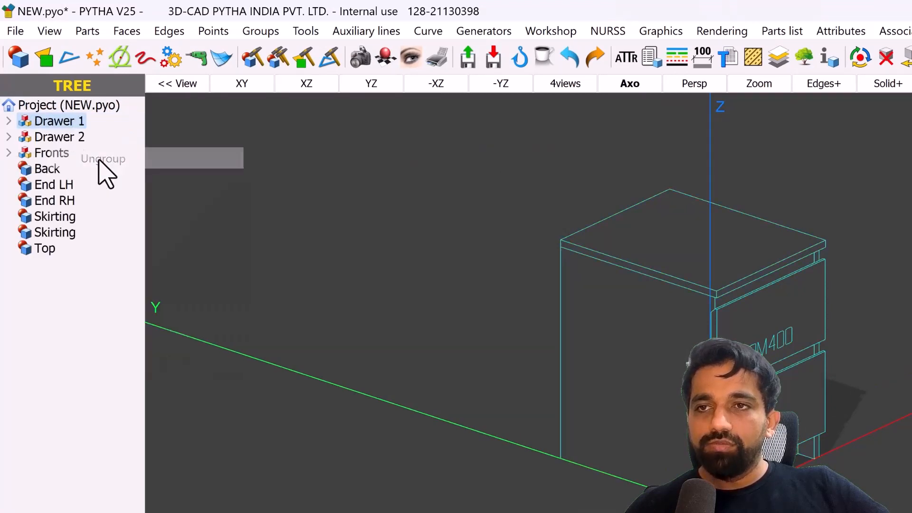
right_click(50, 172)
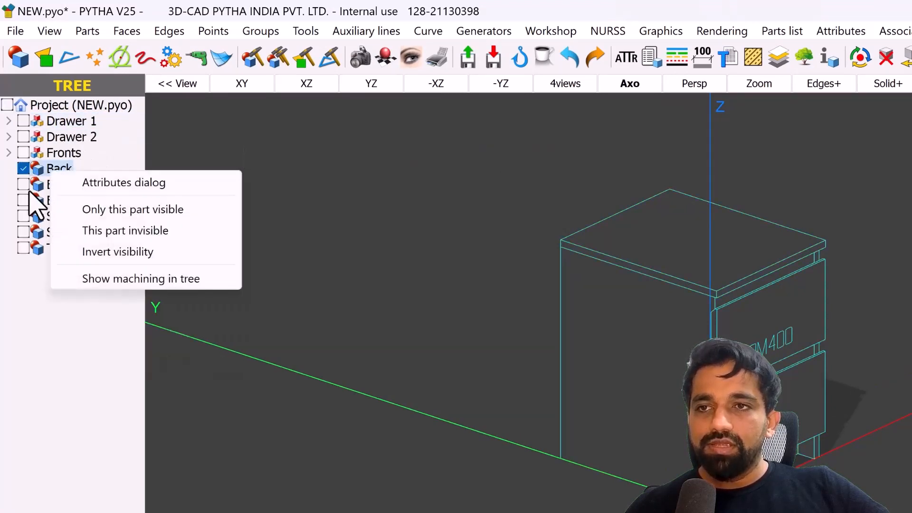
click(29, 190)
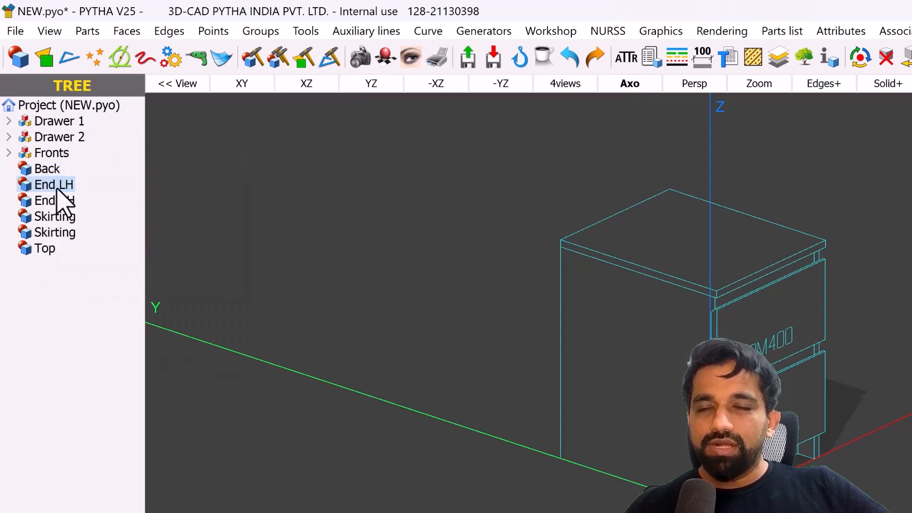
right_click(59, 153)
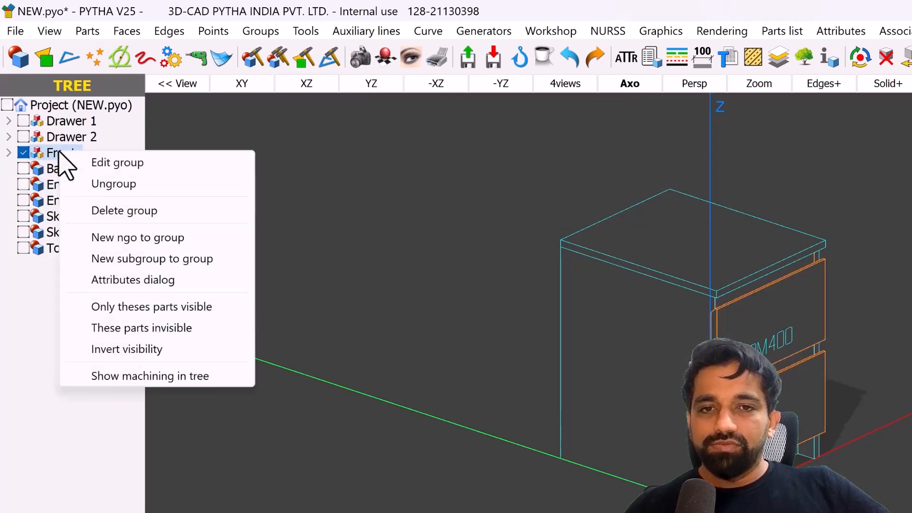
click(40, 166)
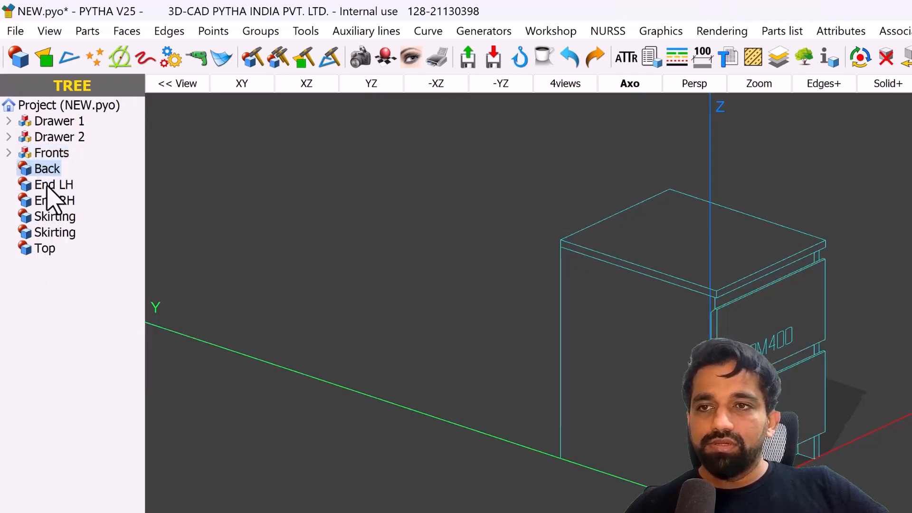
click(53, 248)
Step: Expand both drawer groups and ungroup the Blum Standard group and its Drawer Hardware subgroup inside Drawer 1
click(12, 138)
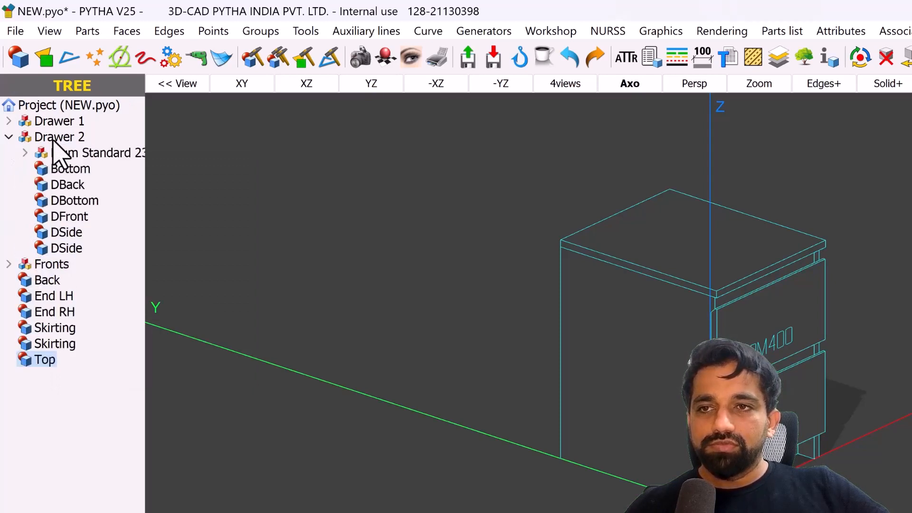
click(8, 122)
right_click(72, 138)
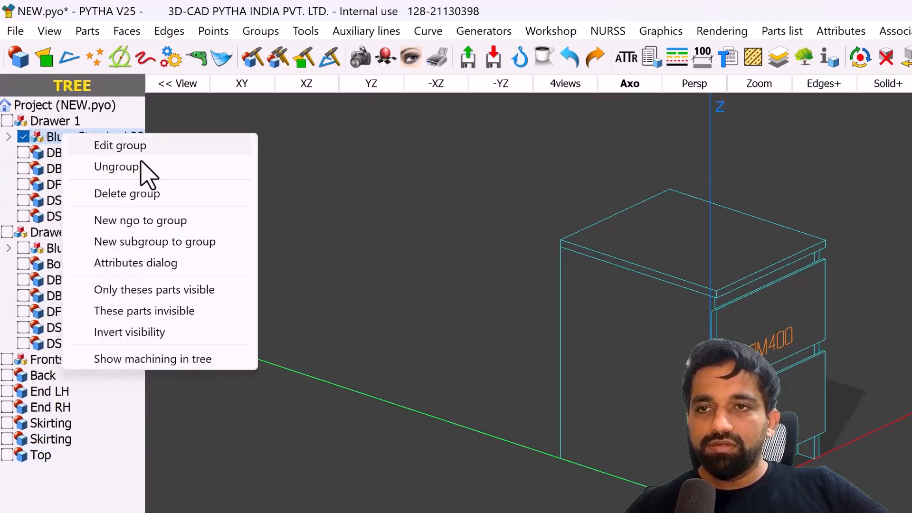
click(133, 164)
right_click(64, 141)
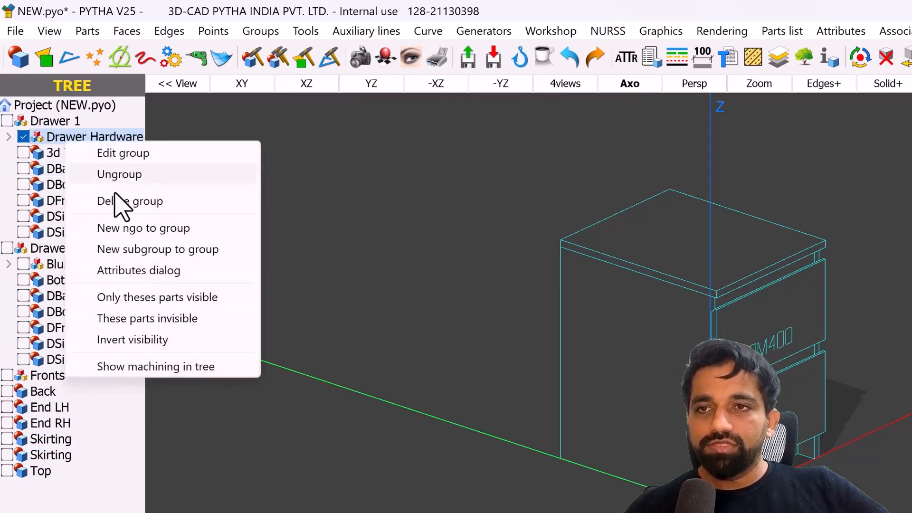
click(116, 178)
Step: Ungroup the Blum Standard 230M400mm group and its Drawer Hardware subgroup inside Drawer 2, and expand the Fronts group
right_click(114, 285)
click(155, 316)
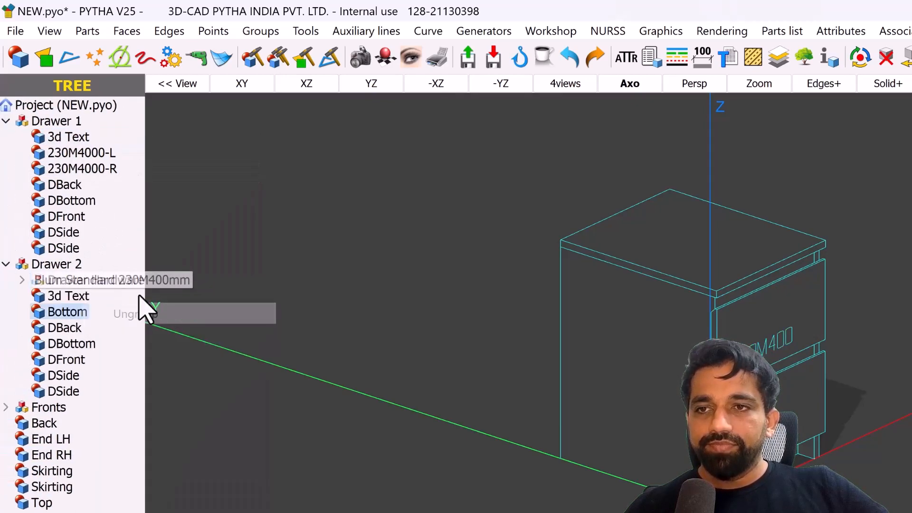
right_click(108, 282)
click(157, 313)
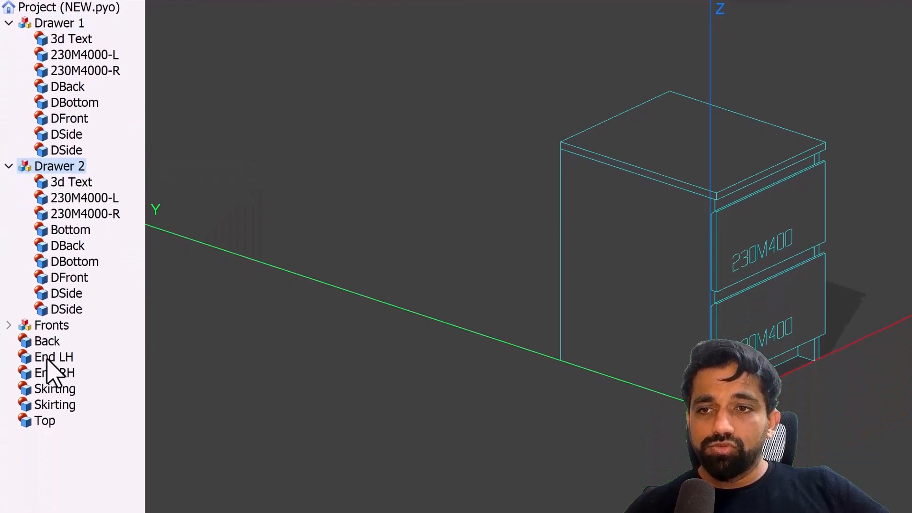
click(9, 325)
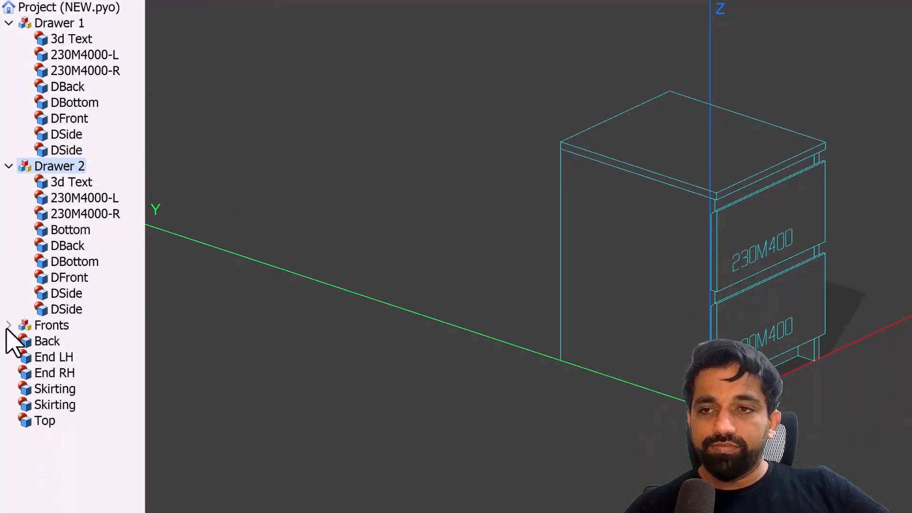
click(8, 326)
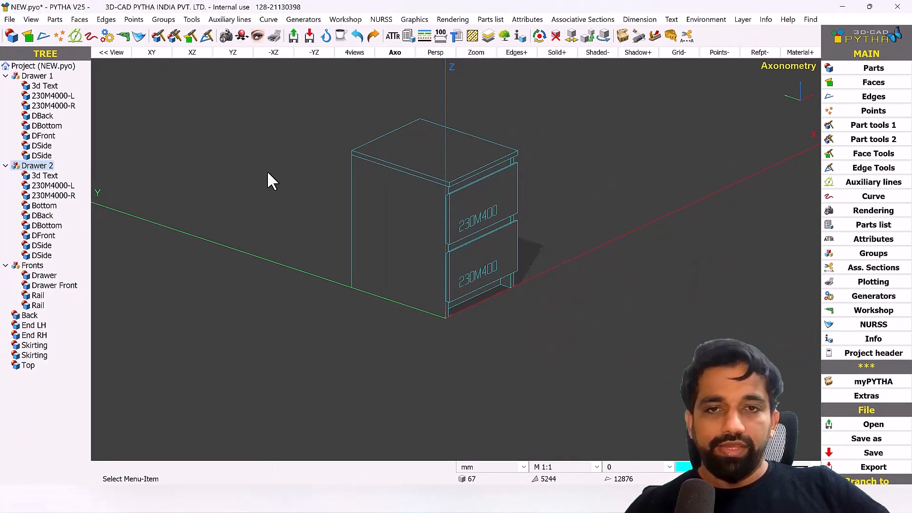
Step: Explode all parts of the chest of drawers with a factor of 195%, keeping groups treated together
right_click(257, 155)
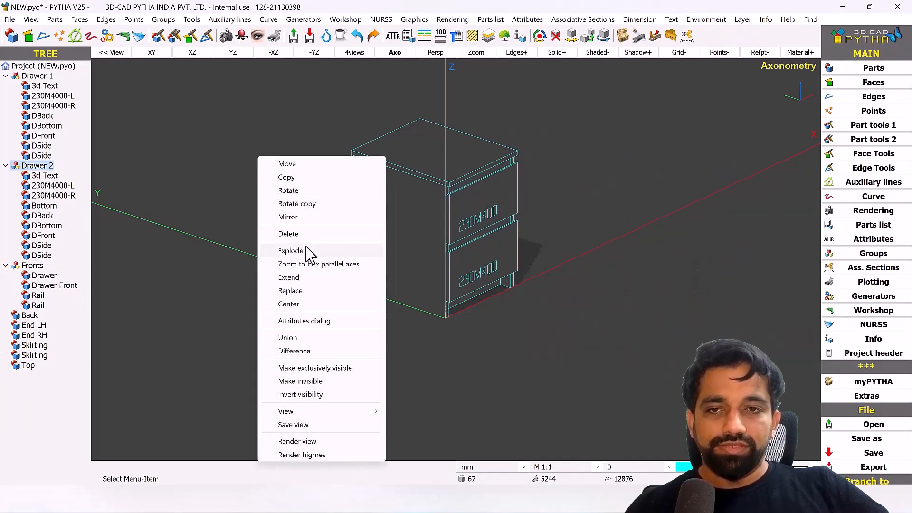
click(291, 251)
drag(640, 400, 641, 400)
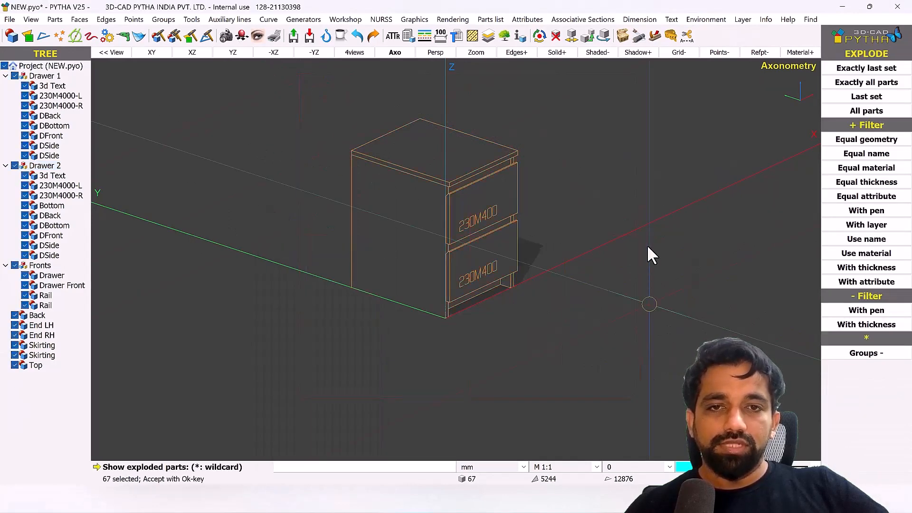
right_click(647, 244)
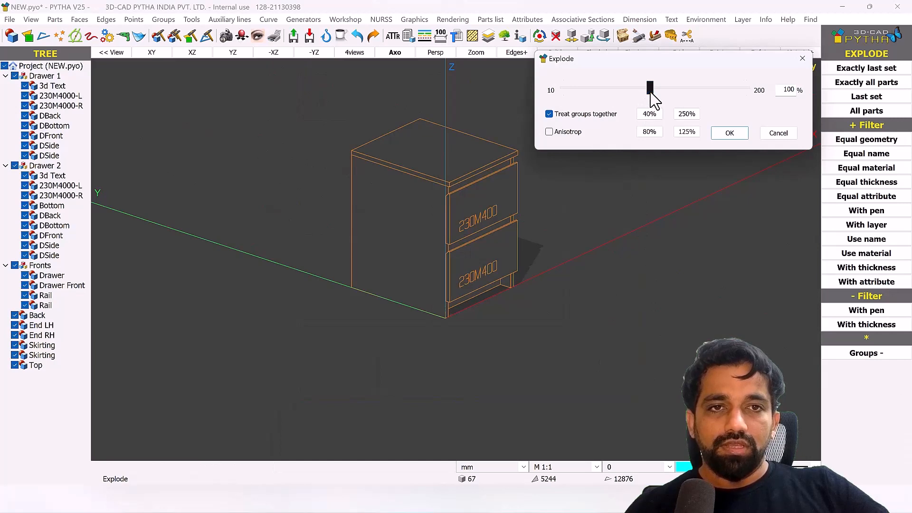
drag(651, 94, 743, 119)
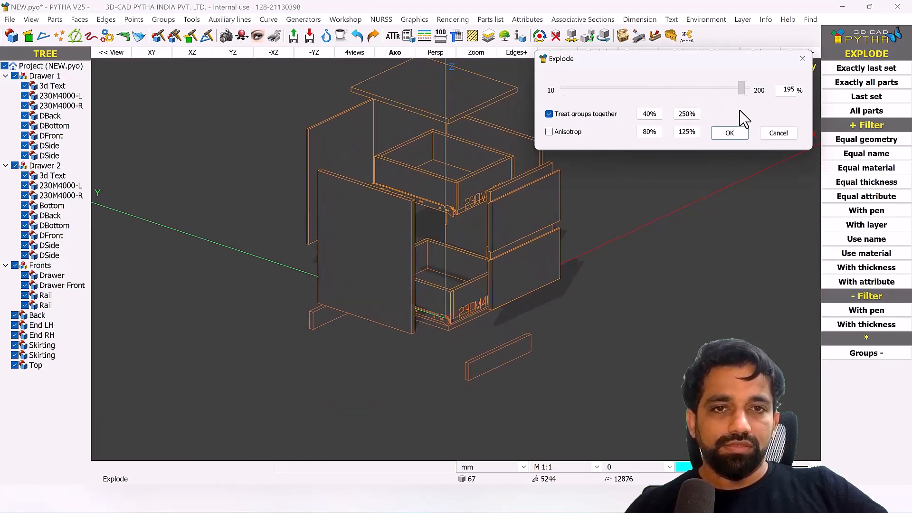
scroll(401, 240, down, 2)
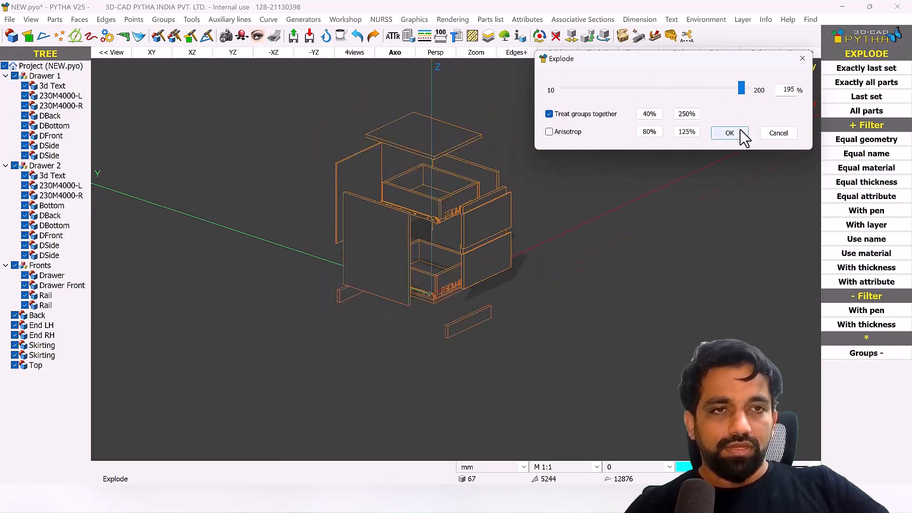
click(730, 133)
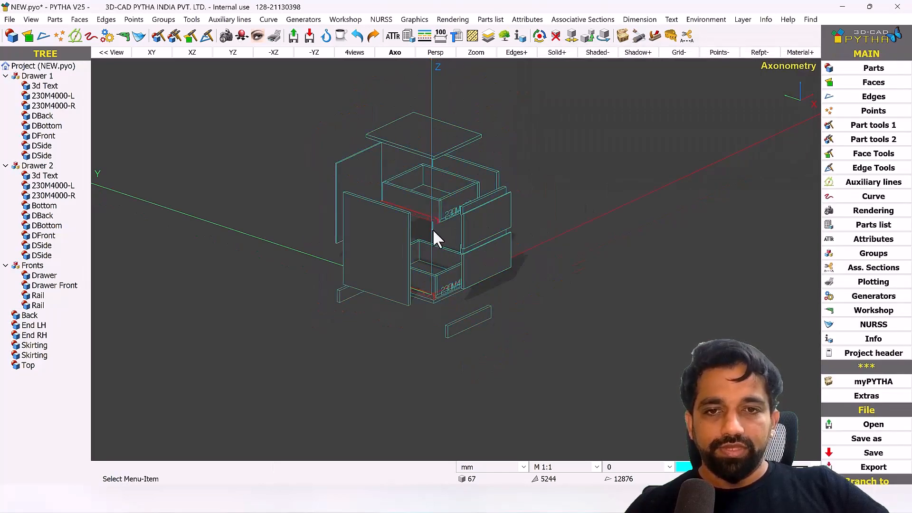
Step: Orbit around the exploded chest of drawers and reset the axonometric view
middle_drag(432, 229, 447, 193)
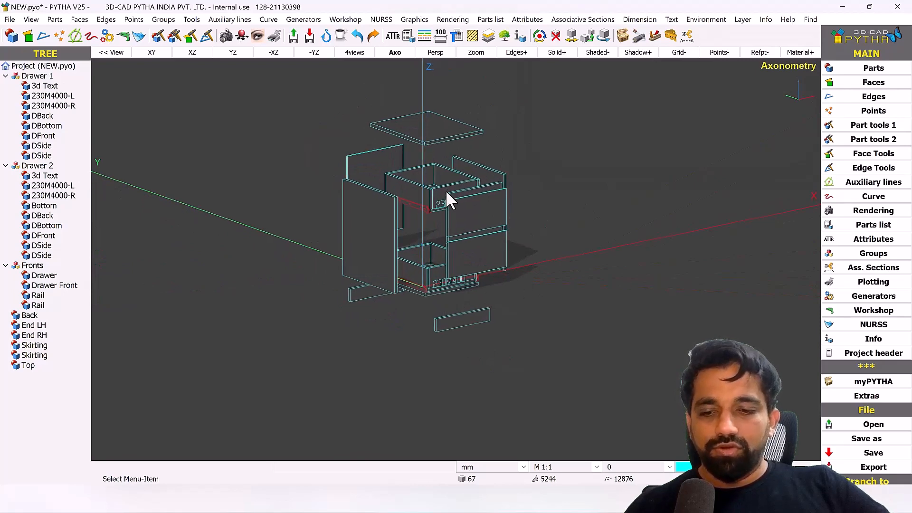
key(x)
scroll(445, 190, up, 3)
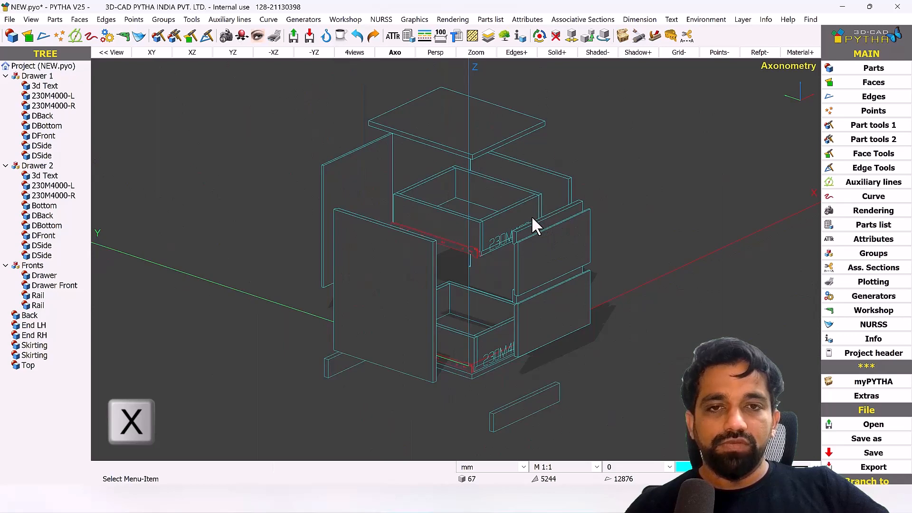
Step: Set the axonometry angles about Z and X to 60,15
click(414, 20)
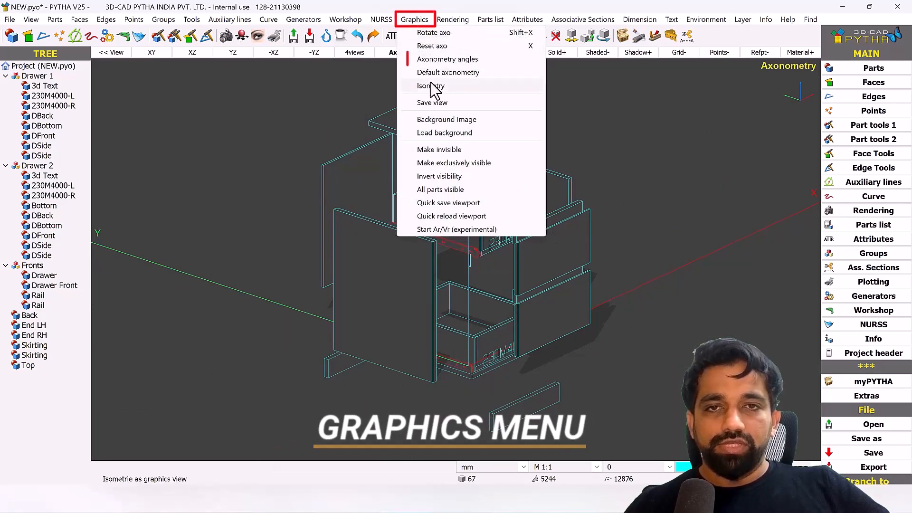
click(442, 61)
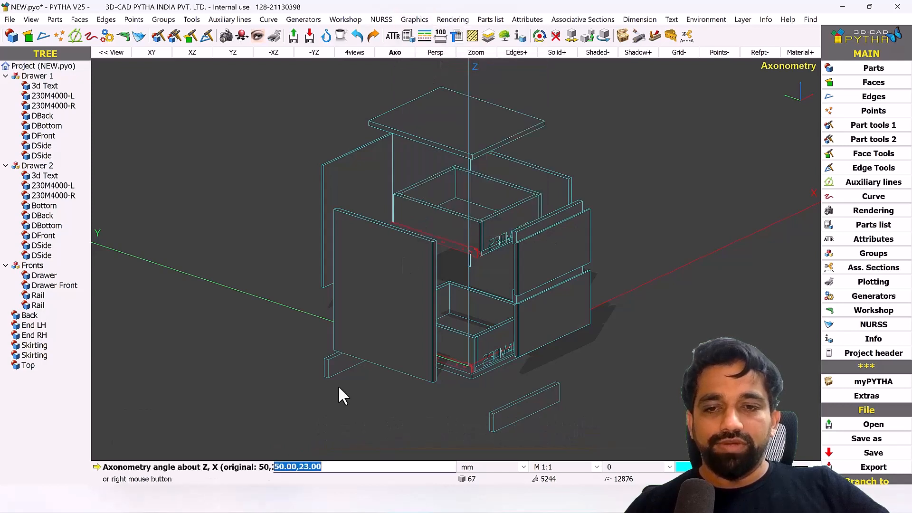
click(287, 467)
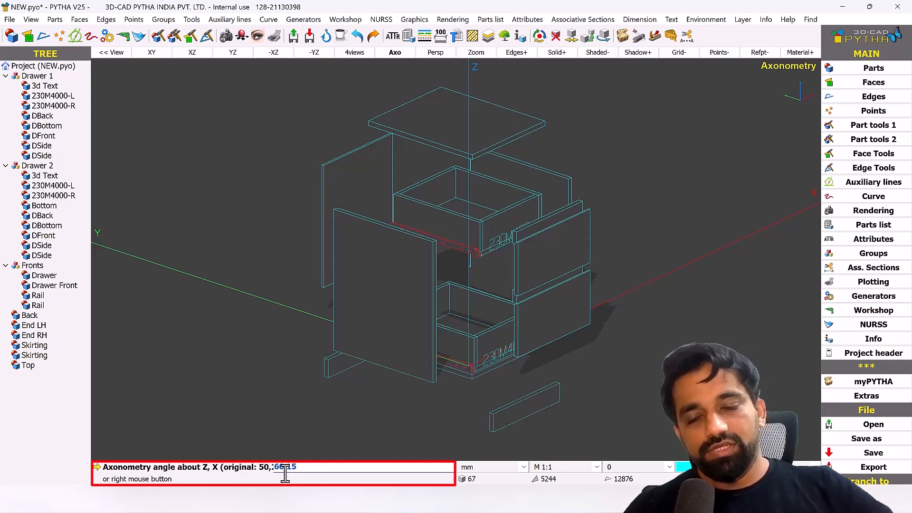
key(Return)
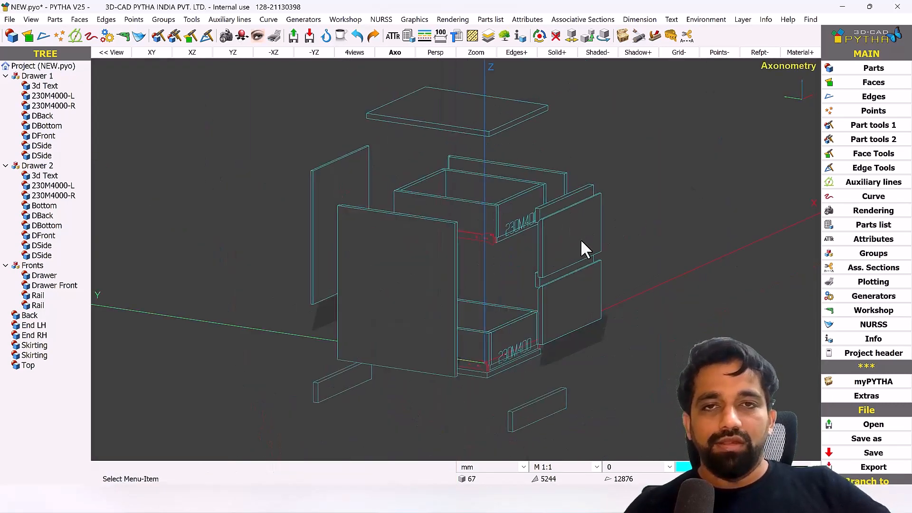
Step: Restore the default axonometry for the view of the exploded chest of drawers
click(411, 21)
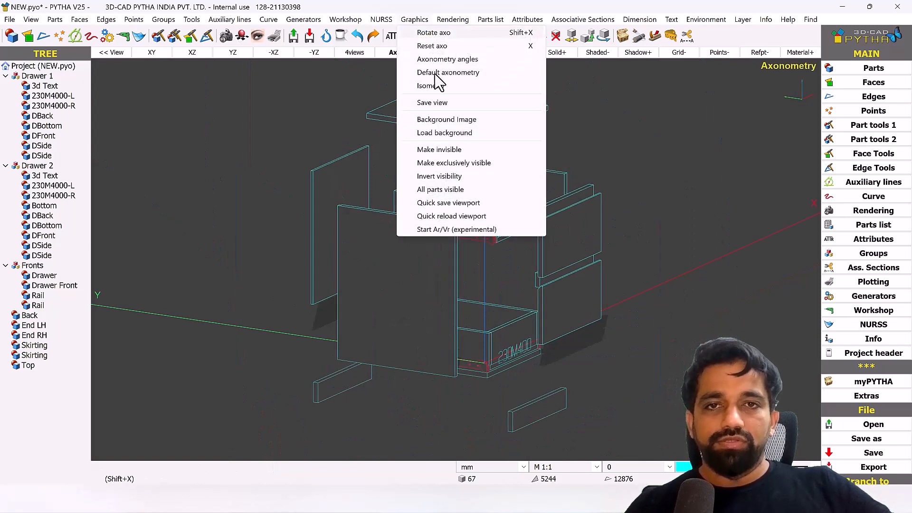
click(437, 73)
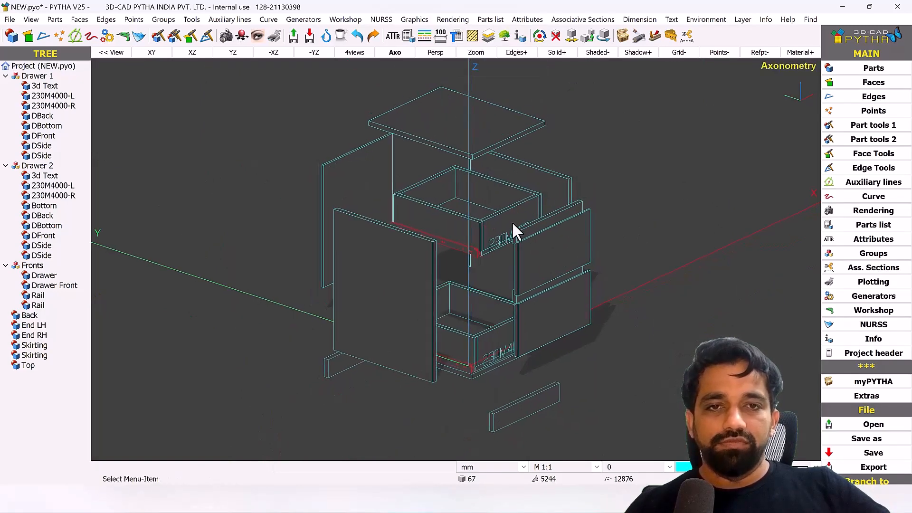
middle_drag(458, 241, 452, 238)
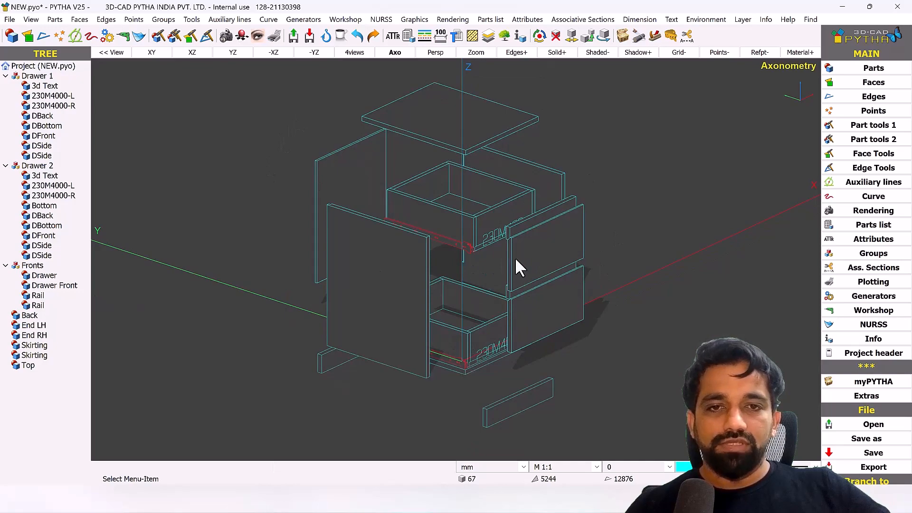
Step: Export the exploded view as a solid file named Sol file to the Desktop
click(9, 20)
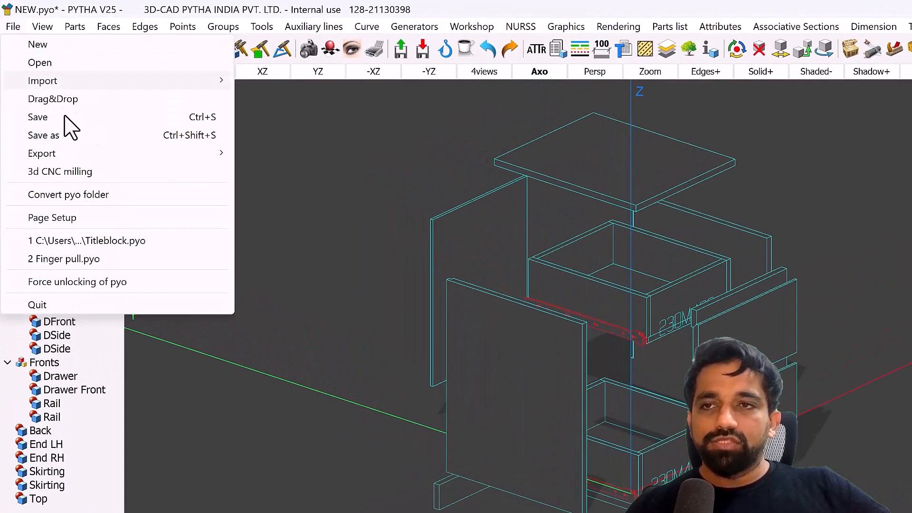
mouse_move(75, 153)
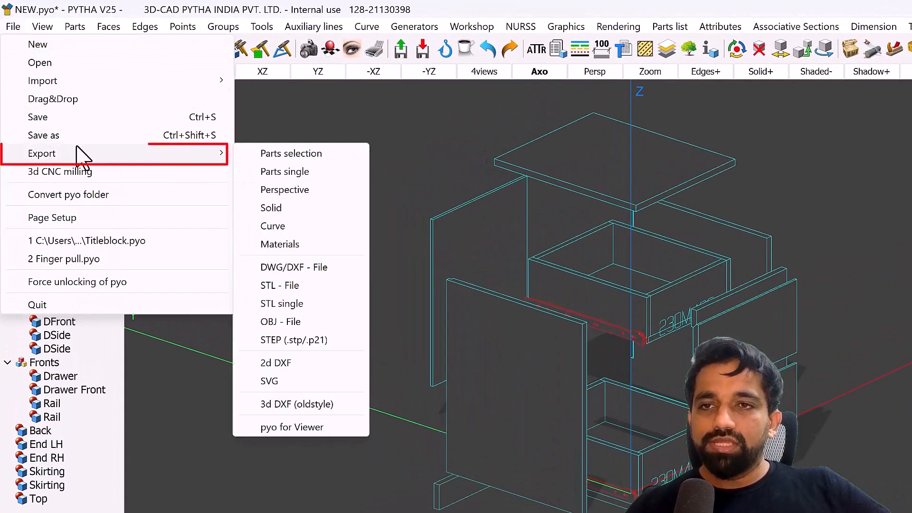
click(293, 208)
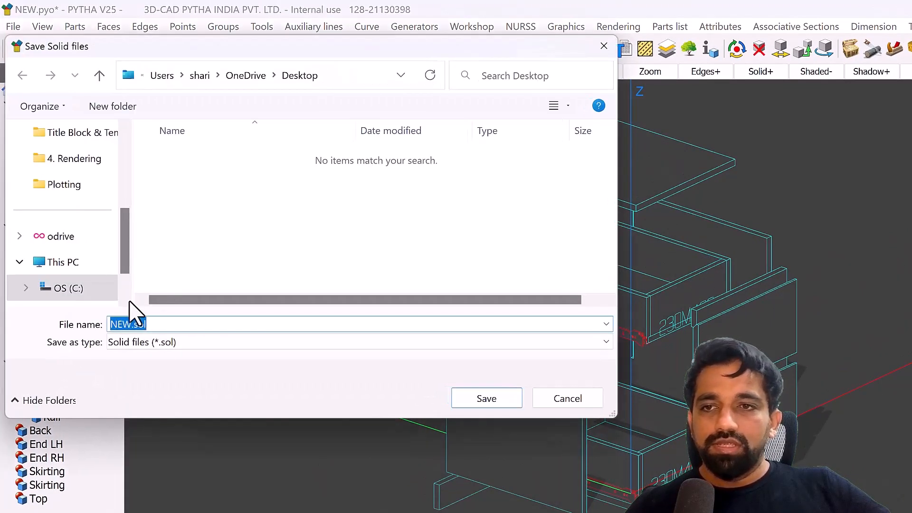
scroll(64, 252, up, 3)
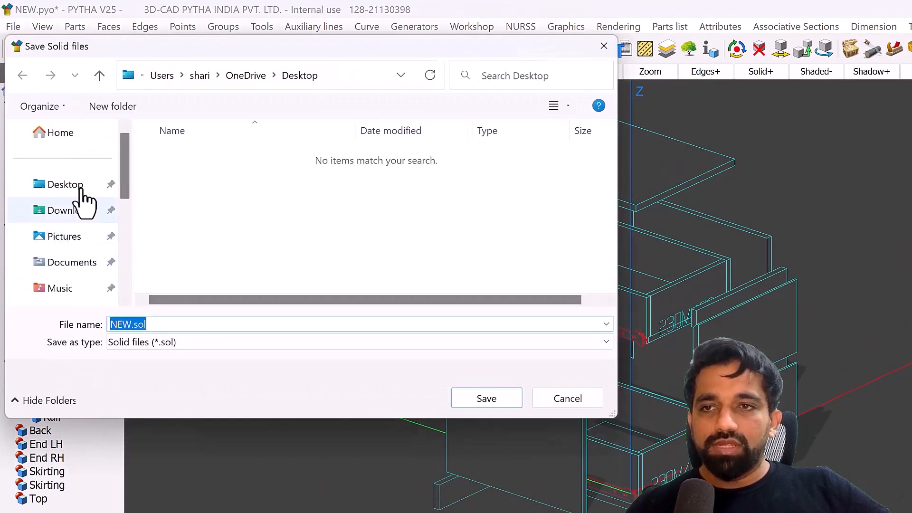
click(63, 186)
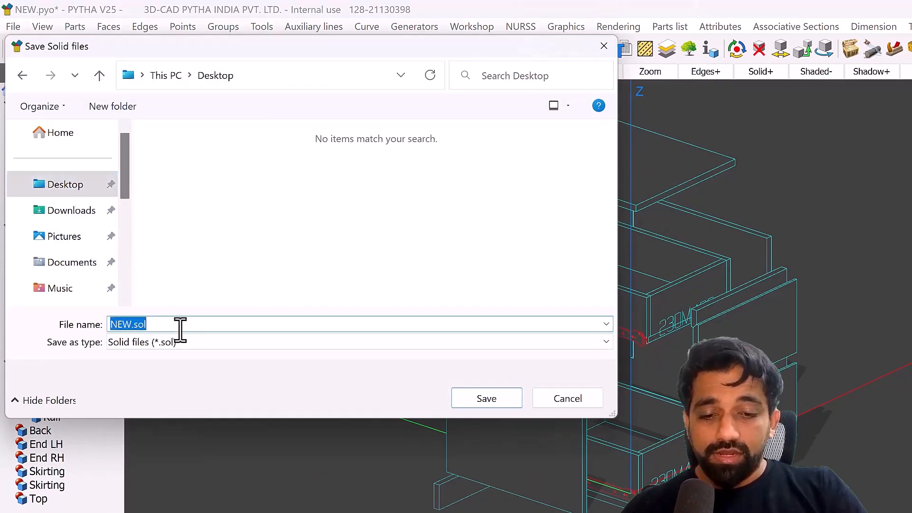
text(Sol file)
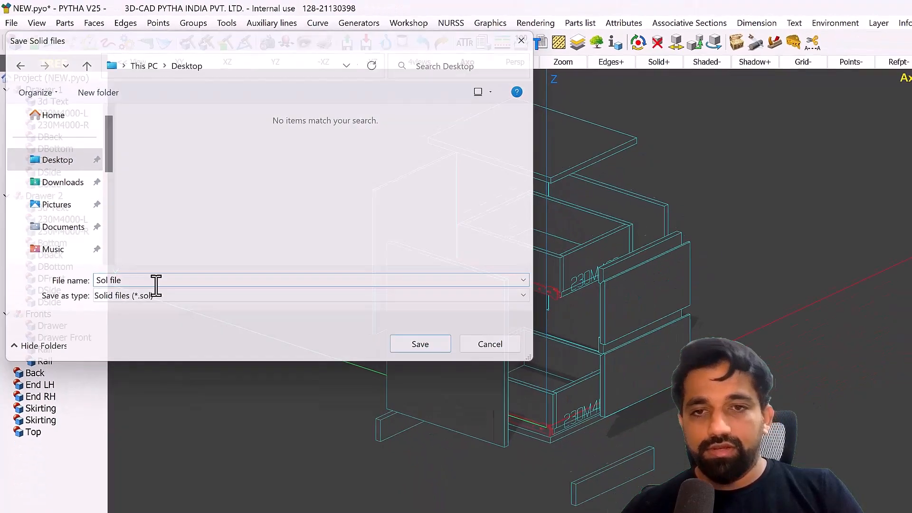
key(Return)
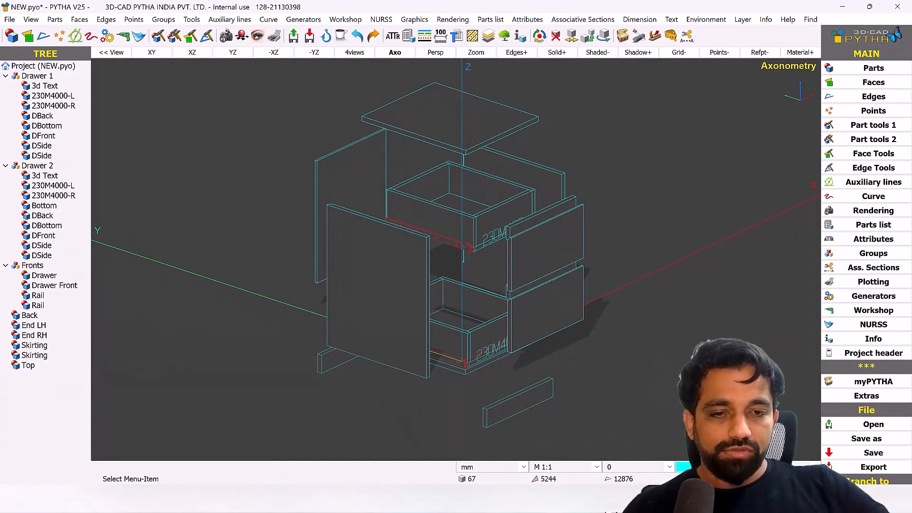
Step: Switch to the Finger pull.pyo project and leave its plotting area for the 3D model
mouse_move(605, 508)
click(519, 456)
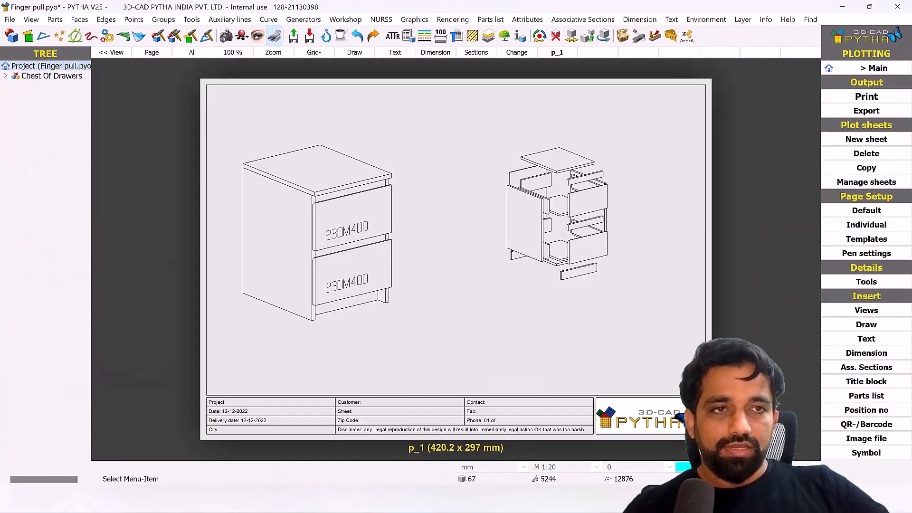
click(878, 68)
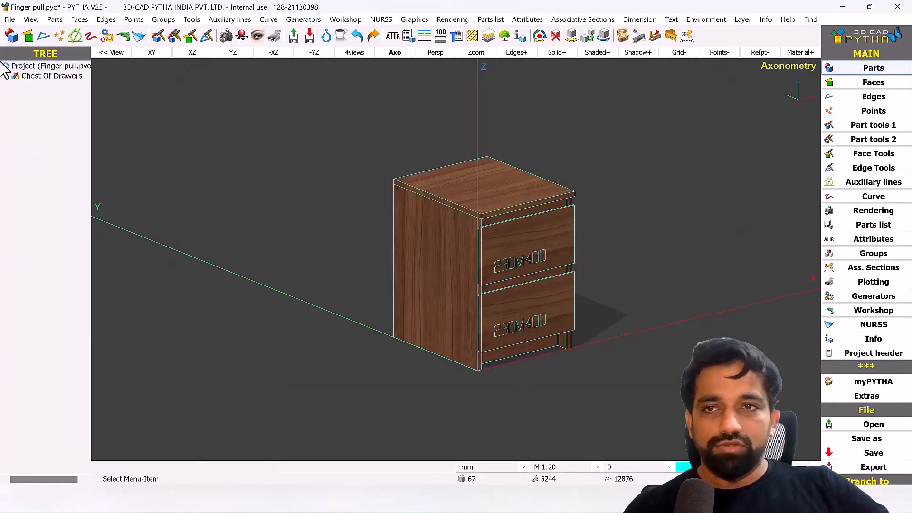
Step: Import the solid file Sol file.sol from the Desktop into the Finger pull.pyo project
click(10, 19)
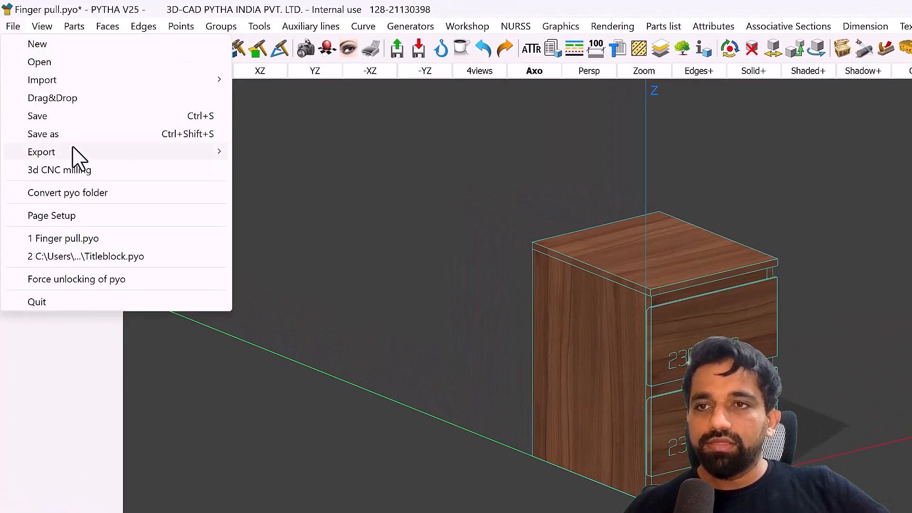
mouse_move(77, 82)
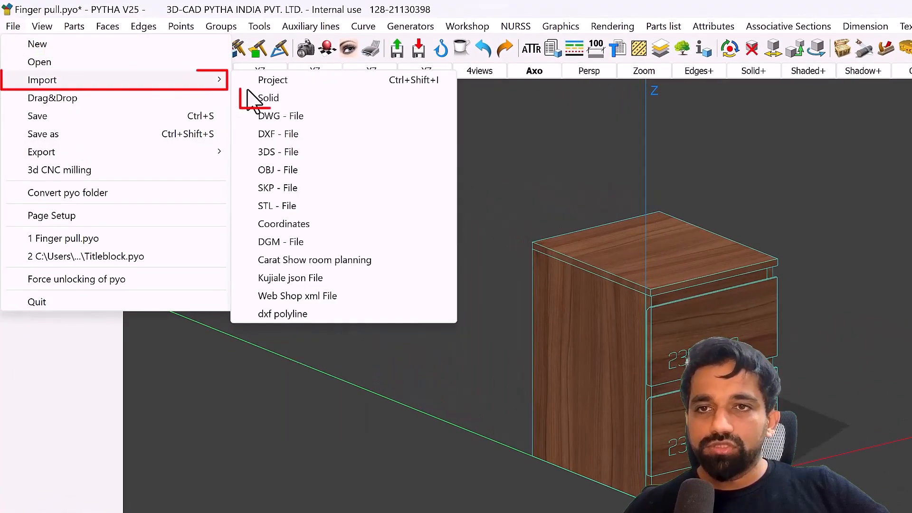
click(261, 98)
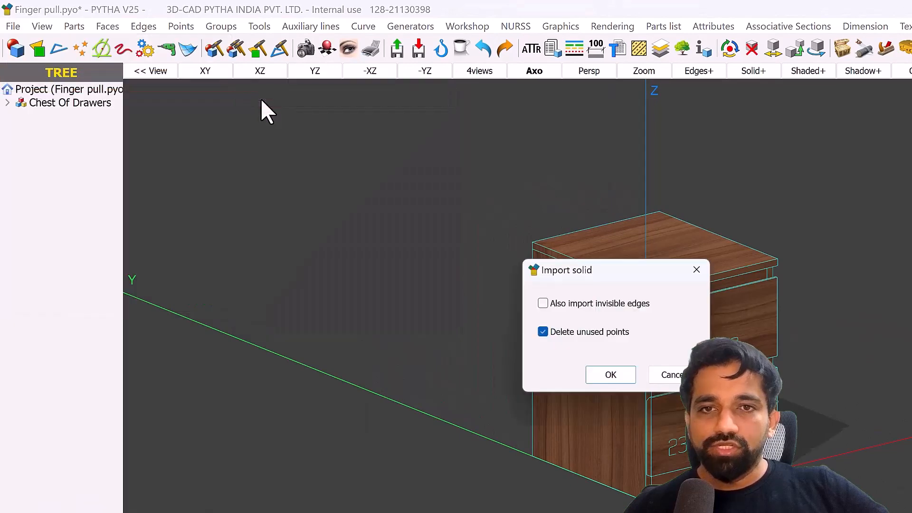
click(553, 334)
click(617, 378)
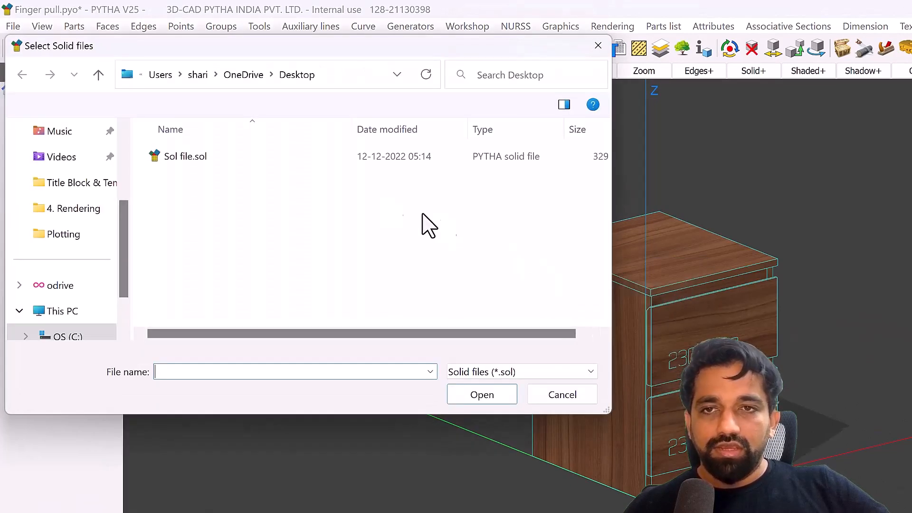
click(275, 159)
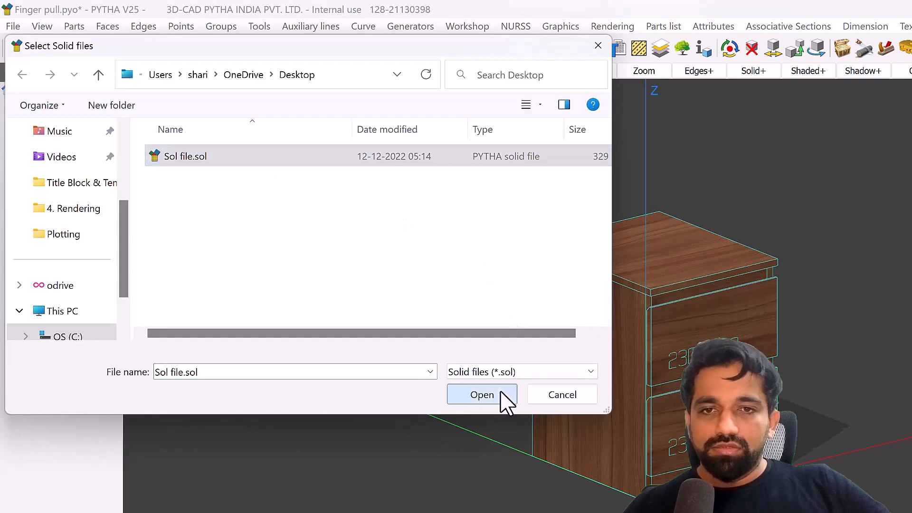
click(503, 396)
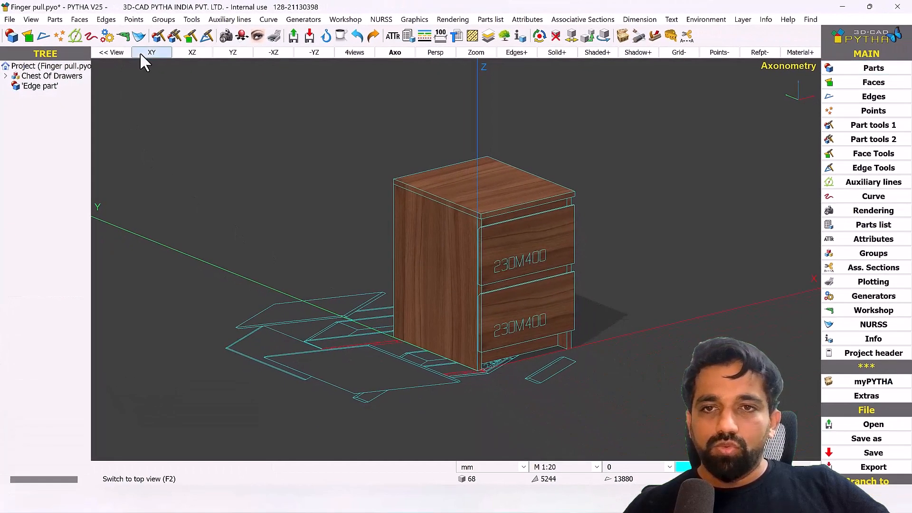
Step: In the top view, move the imported edge part along positive X clear of the chest of drawers, and inspect it in 3D
click(172, 66)
right_click(398, 212)
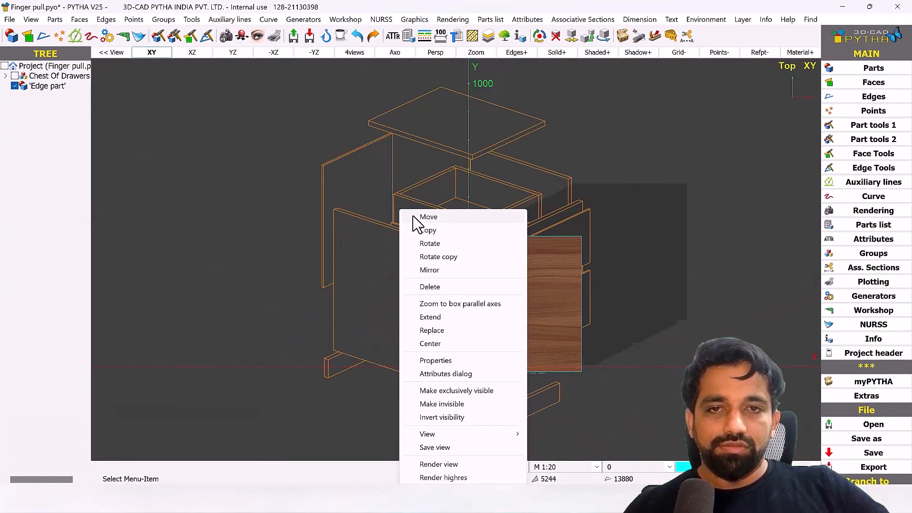
click(421, 217)
click(477, 261)
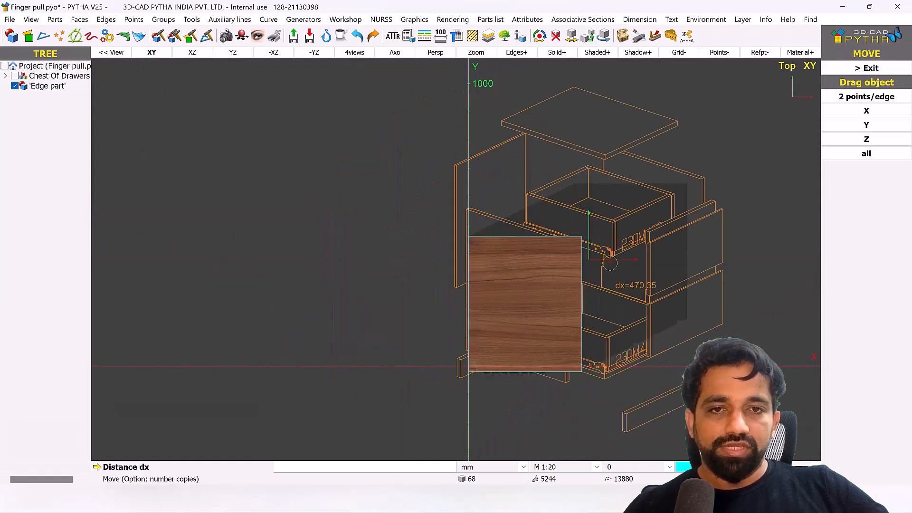
middle_drag(798, 275, 628, 268)
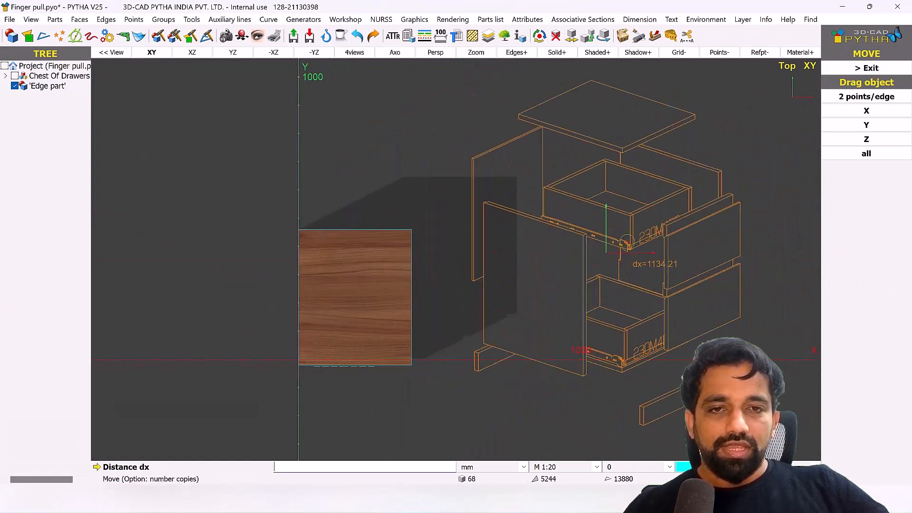
click(667, 240)
right_click(456, 200)
scroll(448, 196, down, 5)
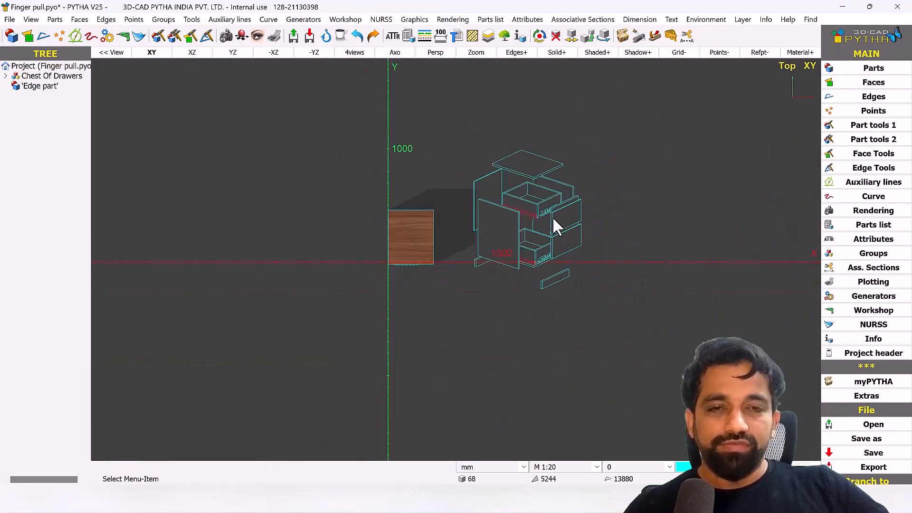
right_drag(551, 215, 560, 169)
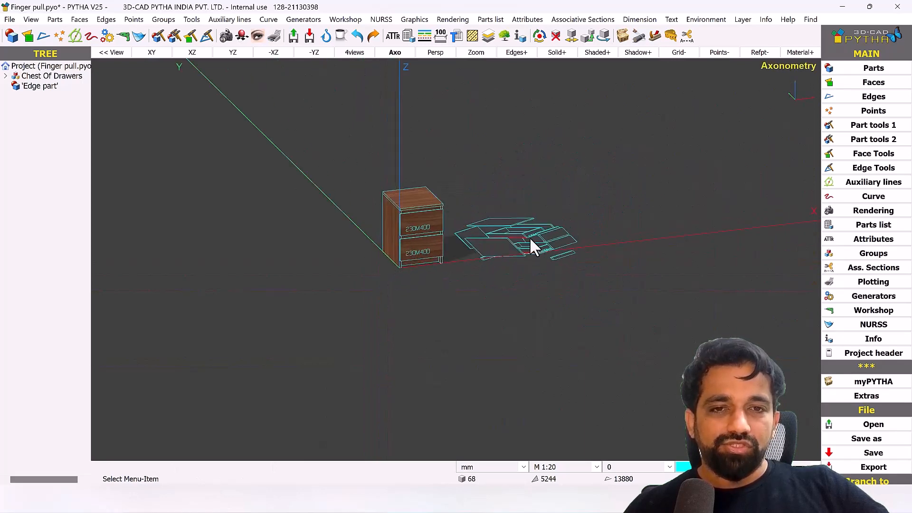
Step: Move the imported edge part about 2889 mm along negative X to the opposite side of the chest of drawers
scroll(517, 239, up, 7)
right_drag(474, 259, 484, 276)
scroll(489, 277, down, 5)
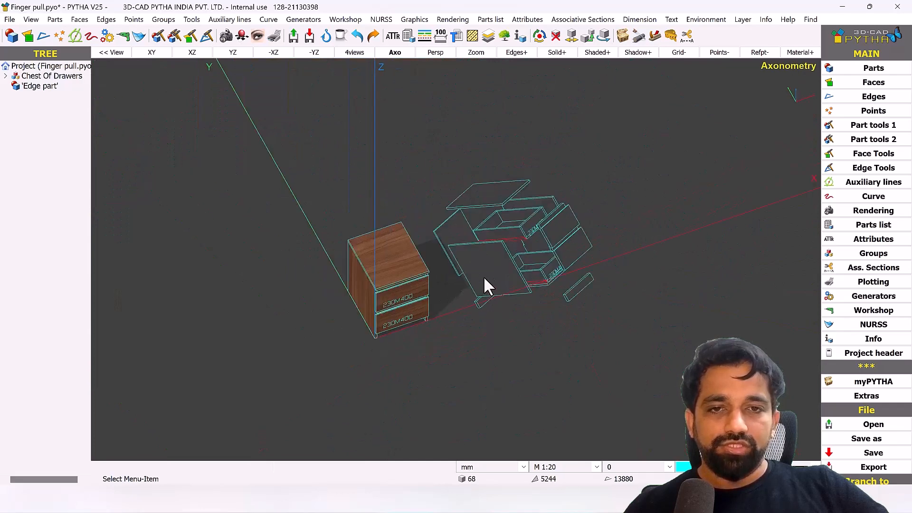
right_click(506, 209)
click(545, 224)
scroll(514, 241, down, 2)
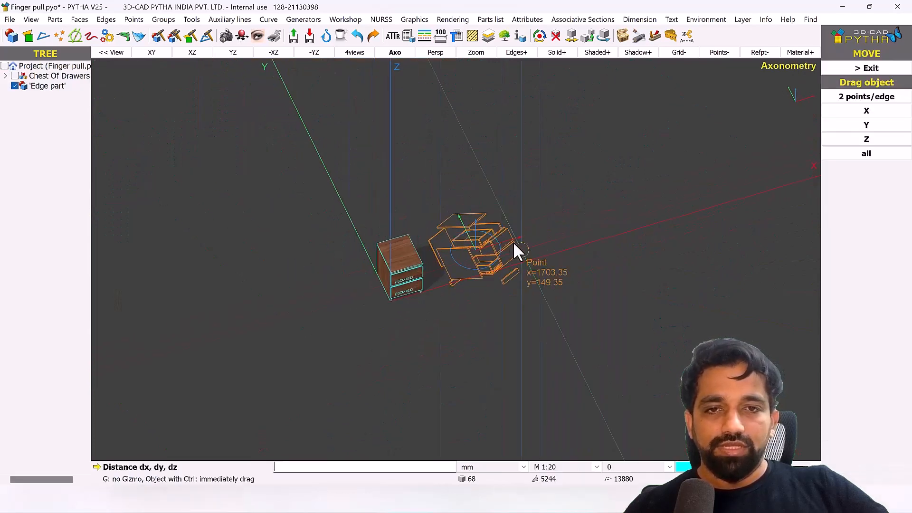
drag(504, 235, 266, 278)
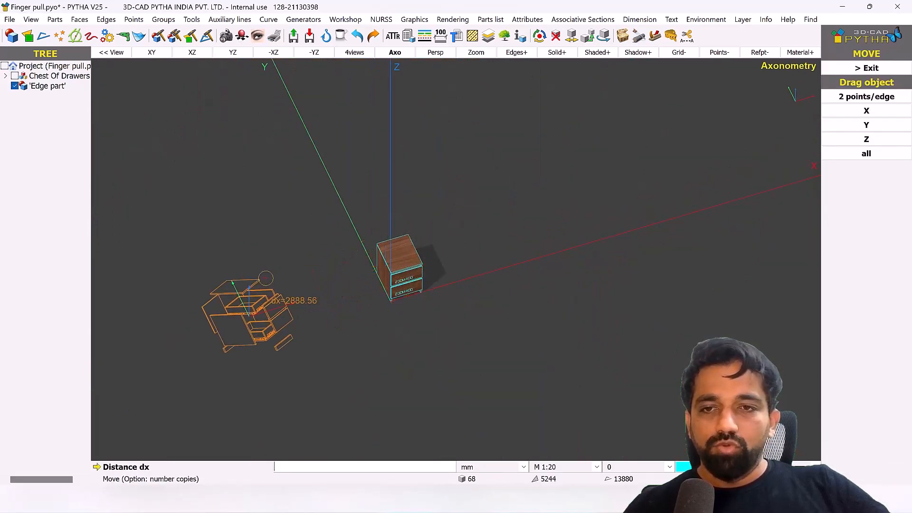
click(266, 278)
middle_drag(319, 276, 370, 244)
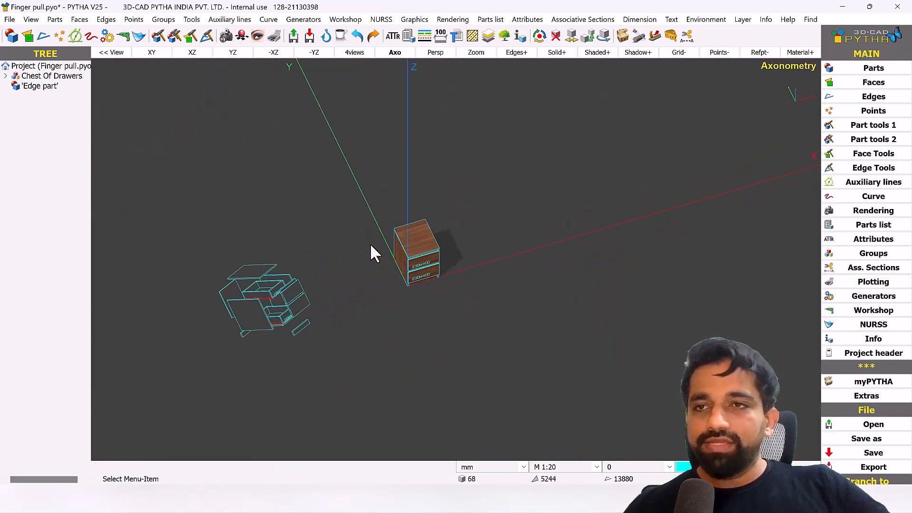
Step: Rename the imported edge part as Sol Exploded in its attributes
right_click(35, 90)
key(Escape)
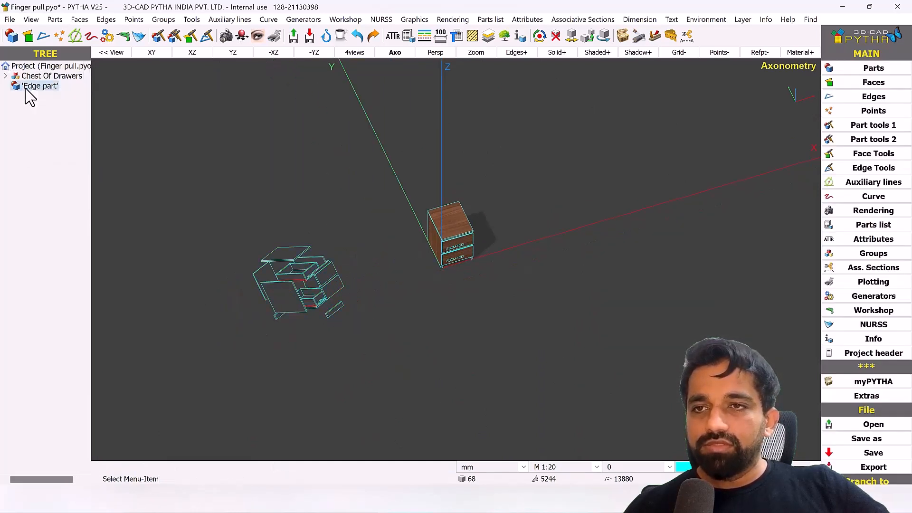
double_click(33, 87)
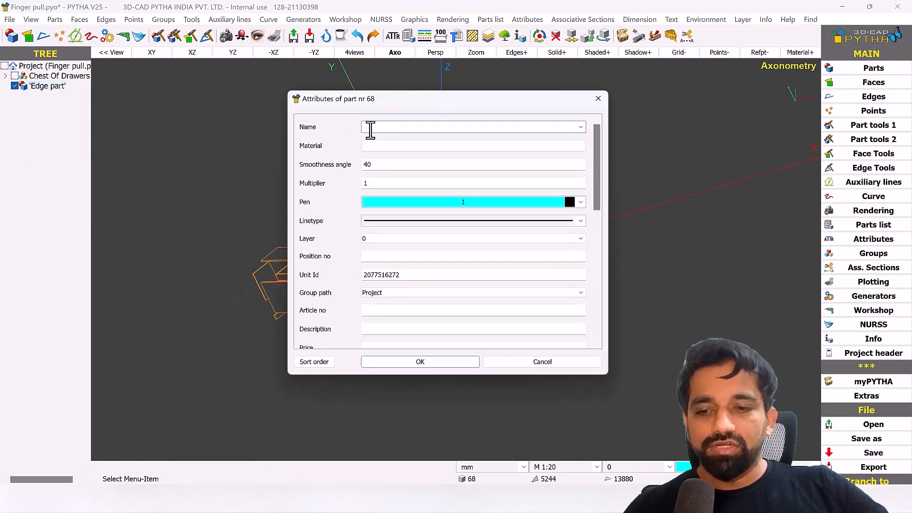
text(Sol Exploded)
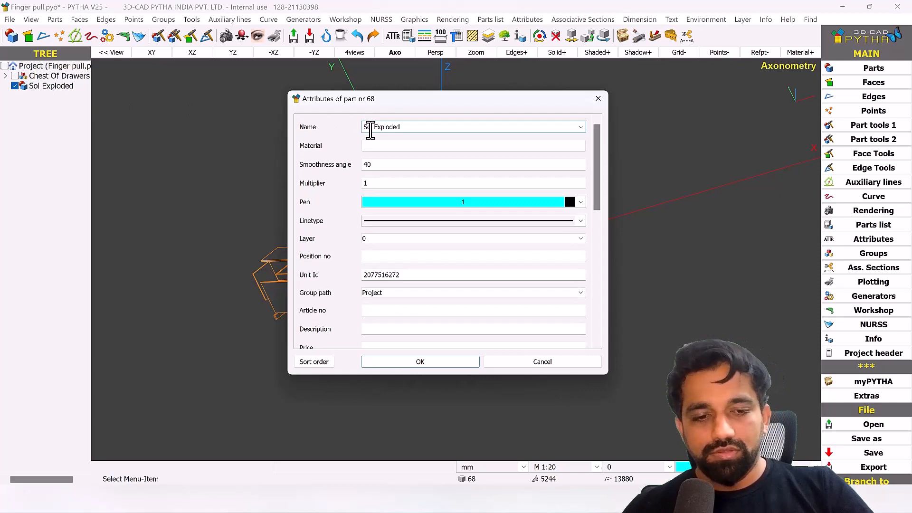
key(Return)
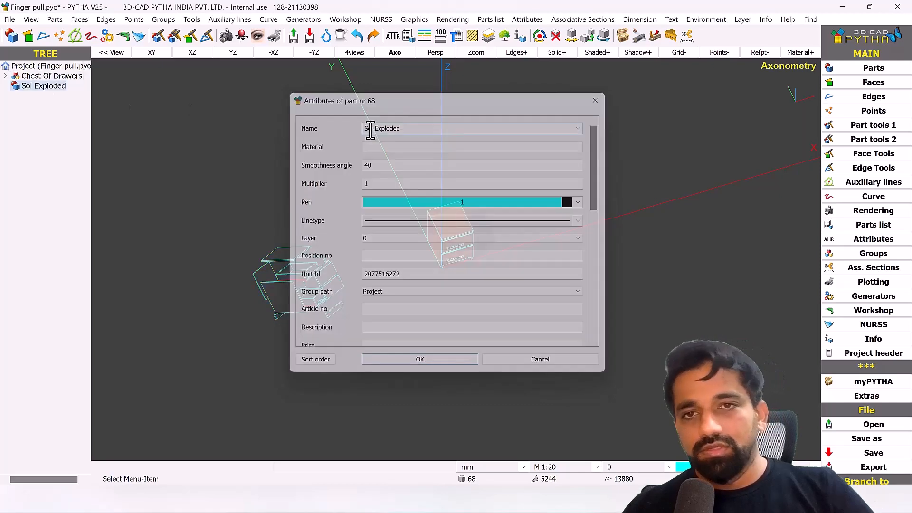
middle_drag(368, 238, 244, 87)
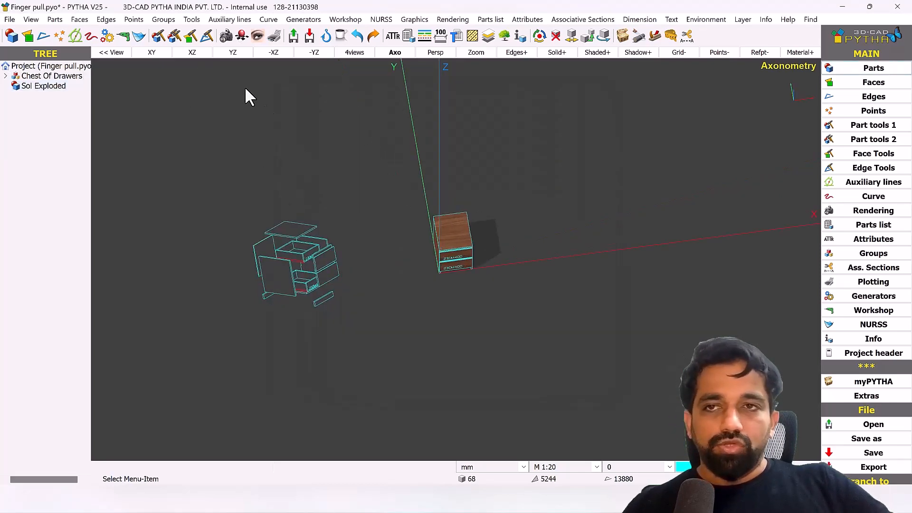
Step: Delete the existing exploded detail beside the chest of drawers from plot sheet p_1
click(274, 37)
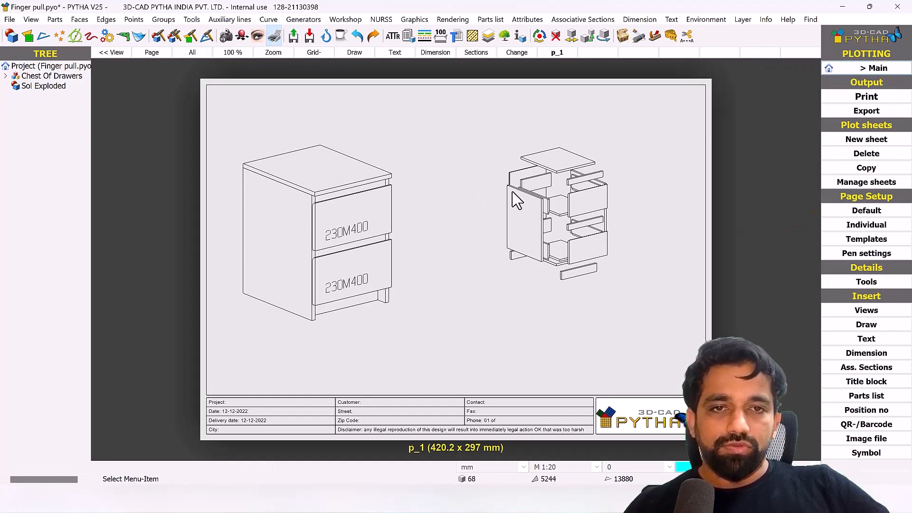
right_click(517, 201)
click(558, 83)
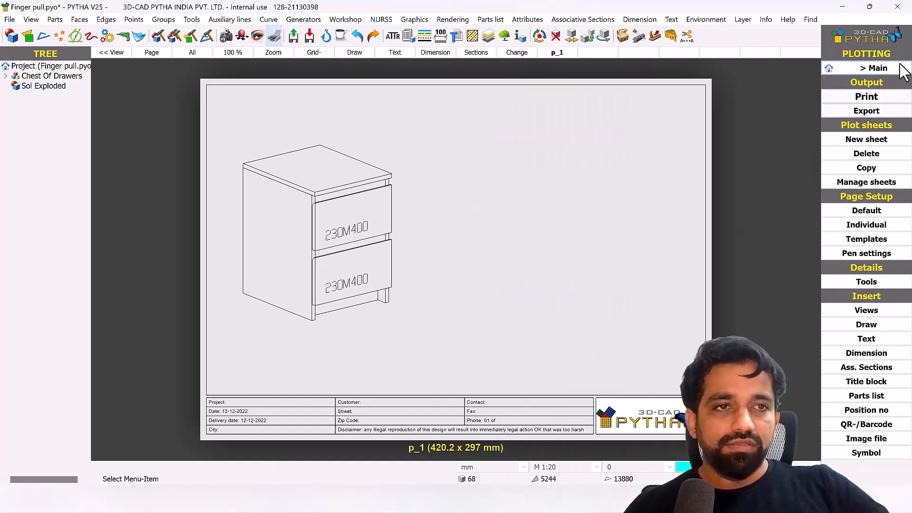
Step: Frame the Sol Exploded part in the model's top view and insert it as a model zoom on plot sheet p_1
click(900, 70)
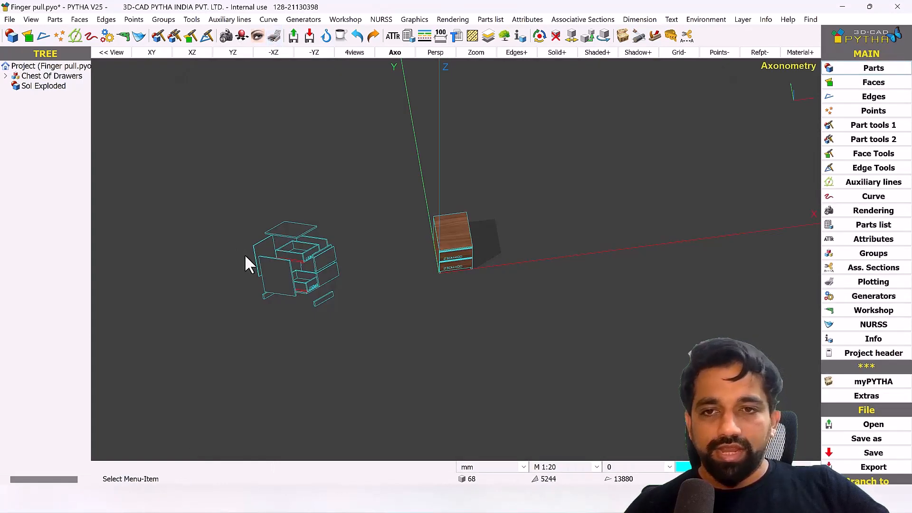
scroll(247, 258, up, 3)
click(152, 53)
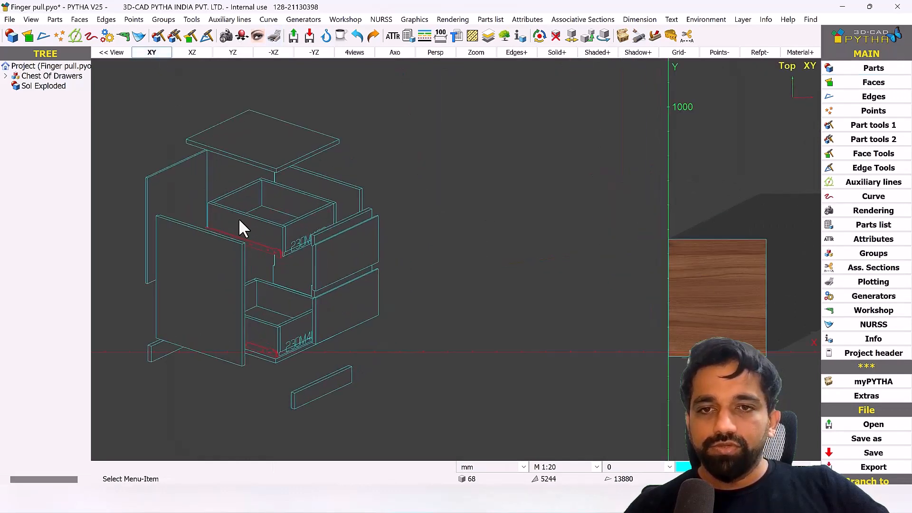
scroll(441, 198, down, 2)
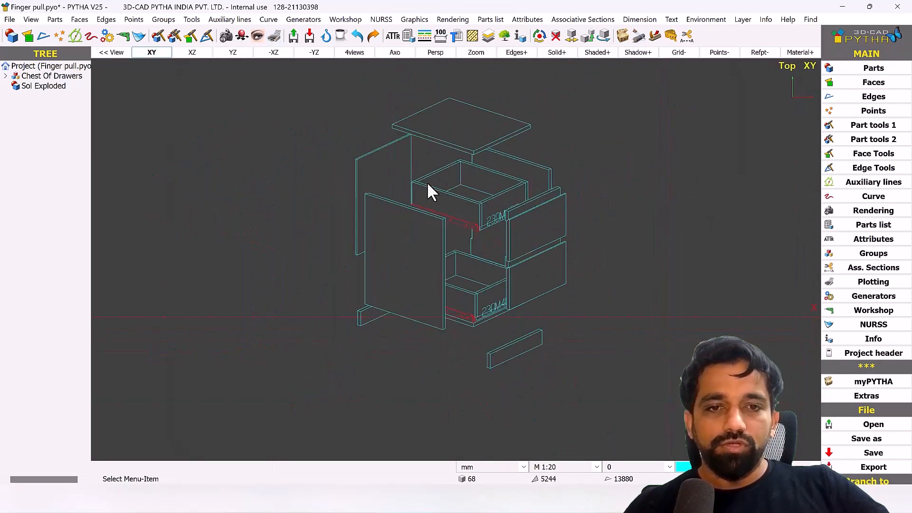
click(275, 36)
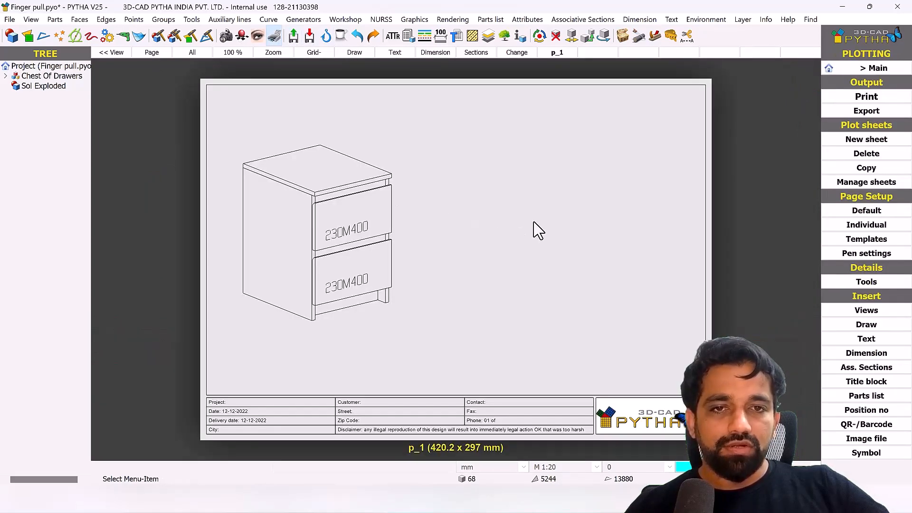
right_click(533, 222)
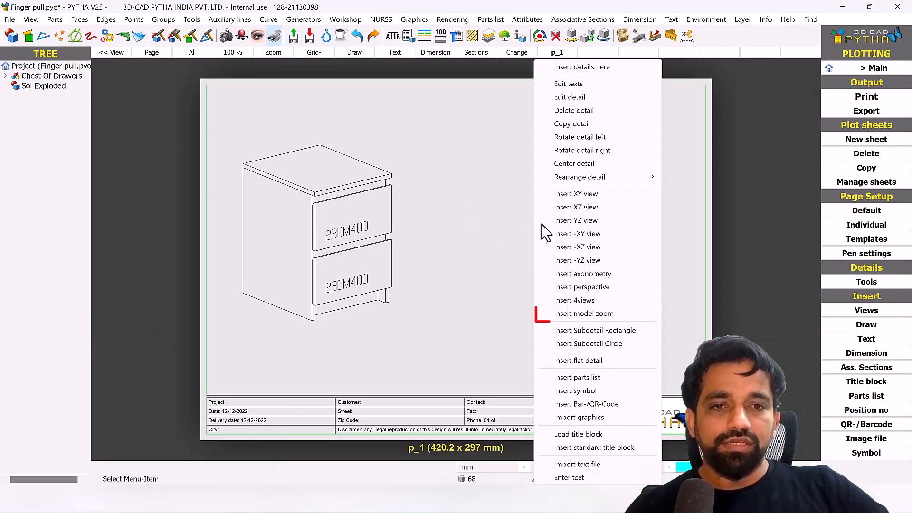
click(600, 314)
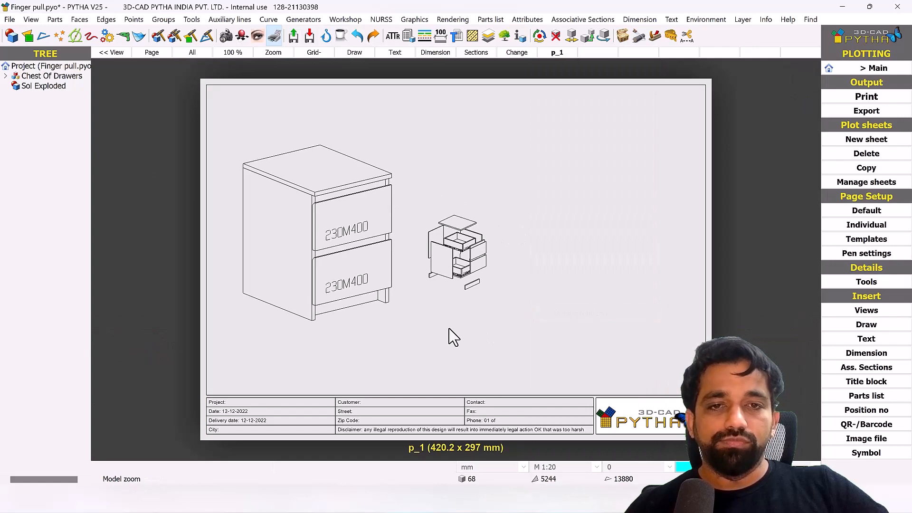
Step: Clip both vertical sides of the inserted detail's frame closer to the exploded drawing, clear of the chest of drawers view
right_click(449, 259)
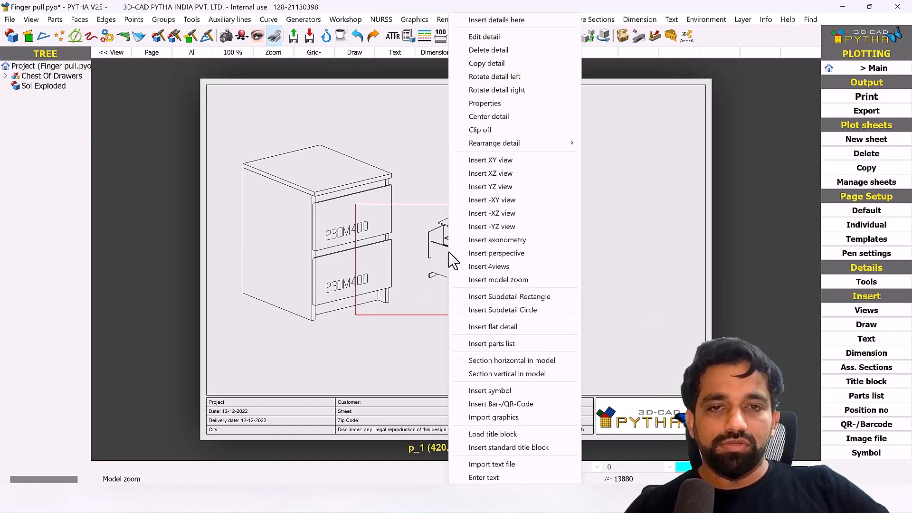
click(485, 41)
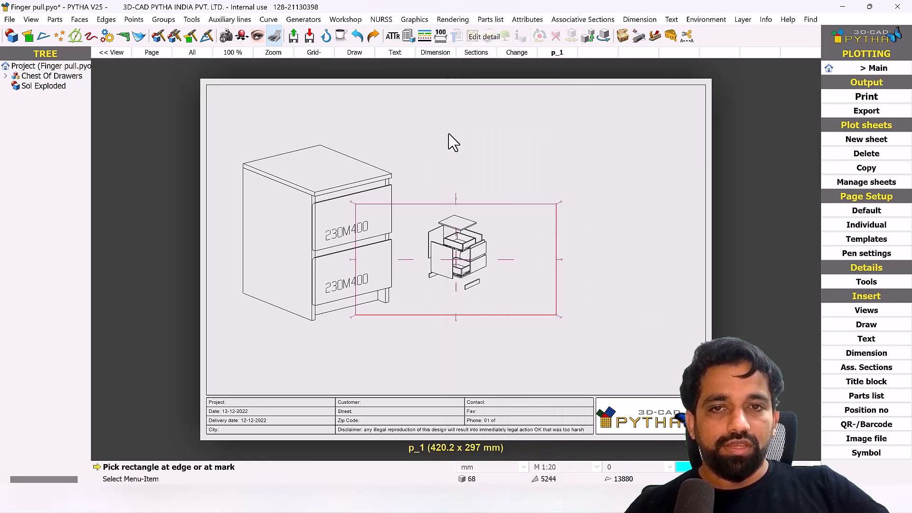
click(354, 261)
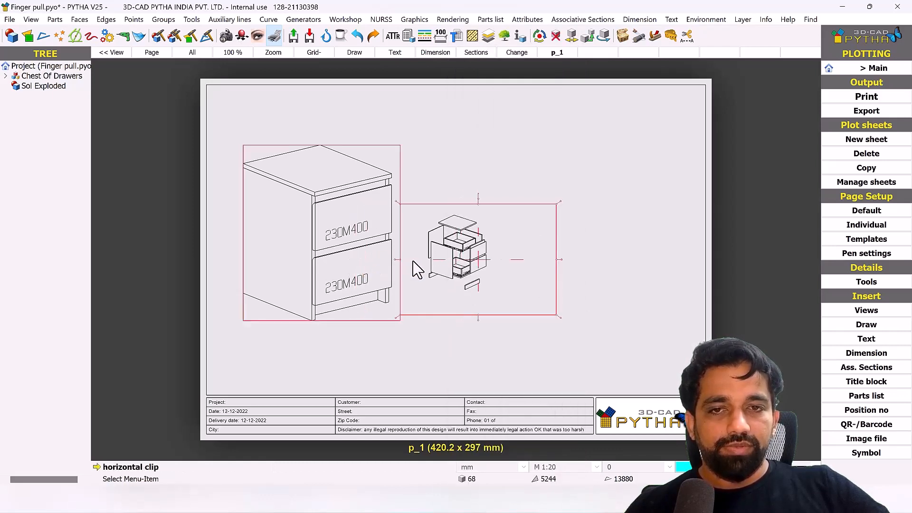
click(411, 268)
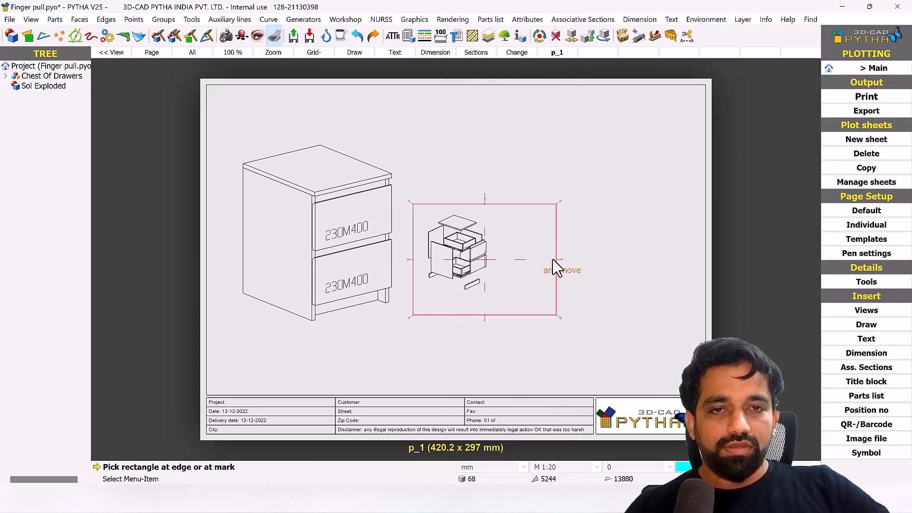
click(527, 259)
click(499, 259)
right_click(466, 253)
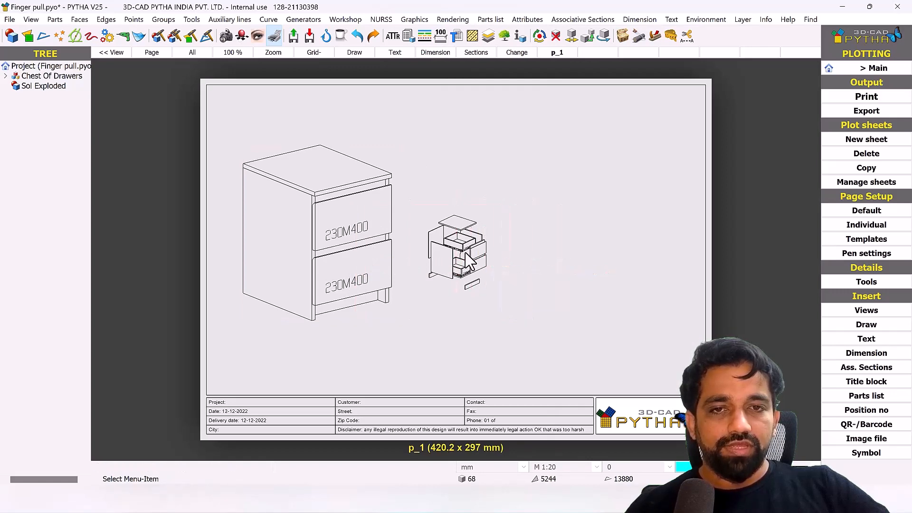
right_click(466, 253)
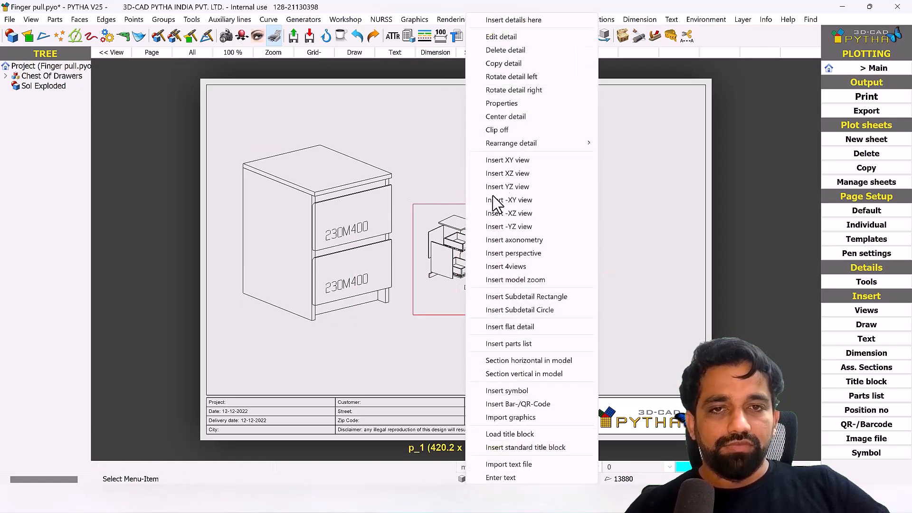
click(516, 104)
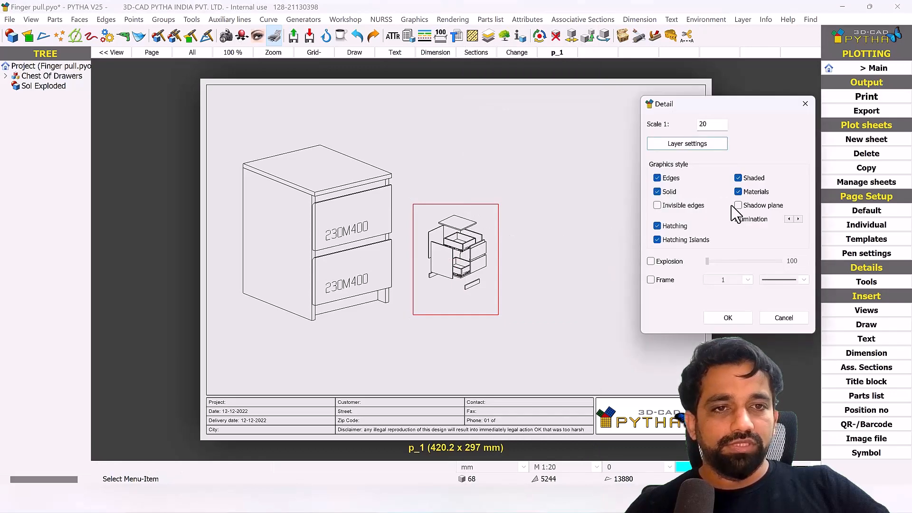
double_click(701, 123)
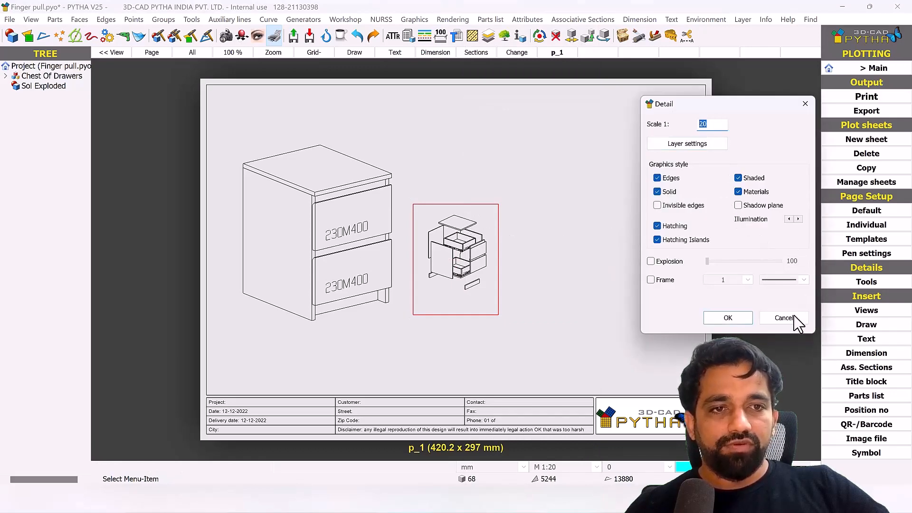
click(785, 321)
Step: Enlarge the exploded detail and place it in the empty area beside the chest of drawers view on the sheet
right_click(479, 235)
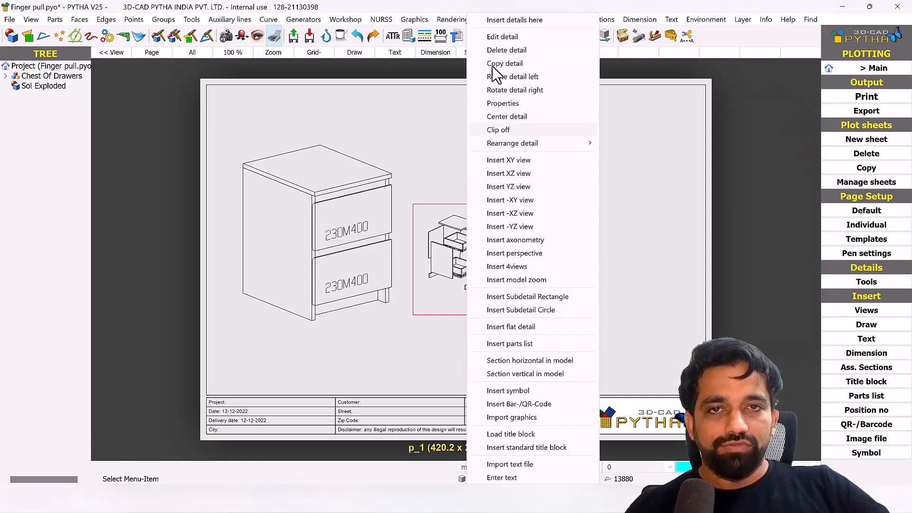
click(499, 38)
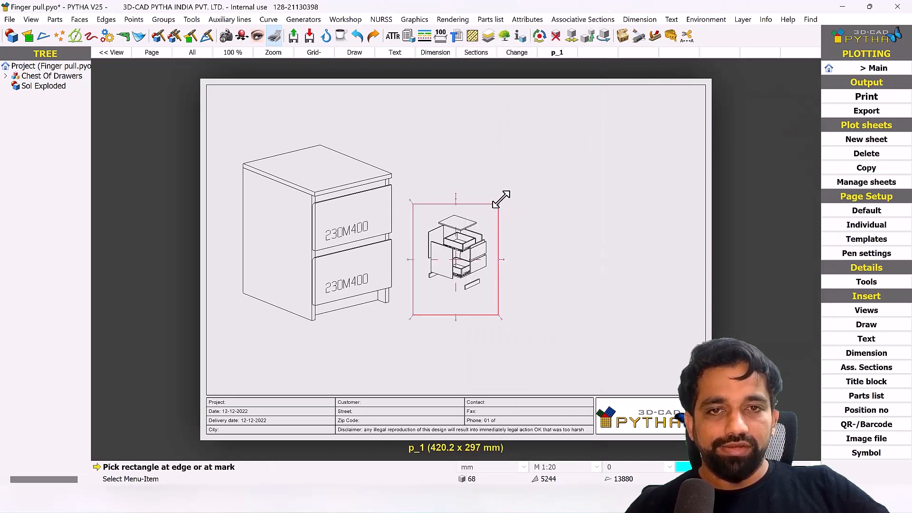
drag(498, 204, 571, 250)
click(363, 292)
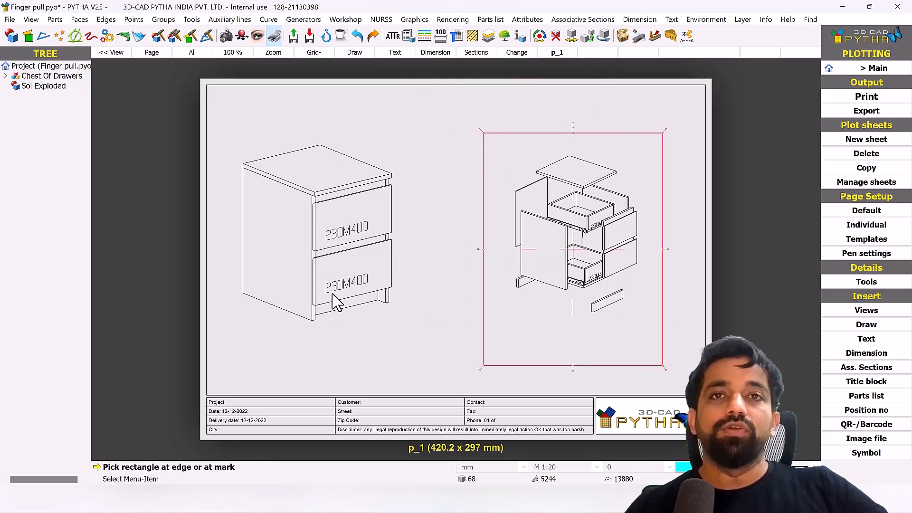
right_click(444, 312)
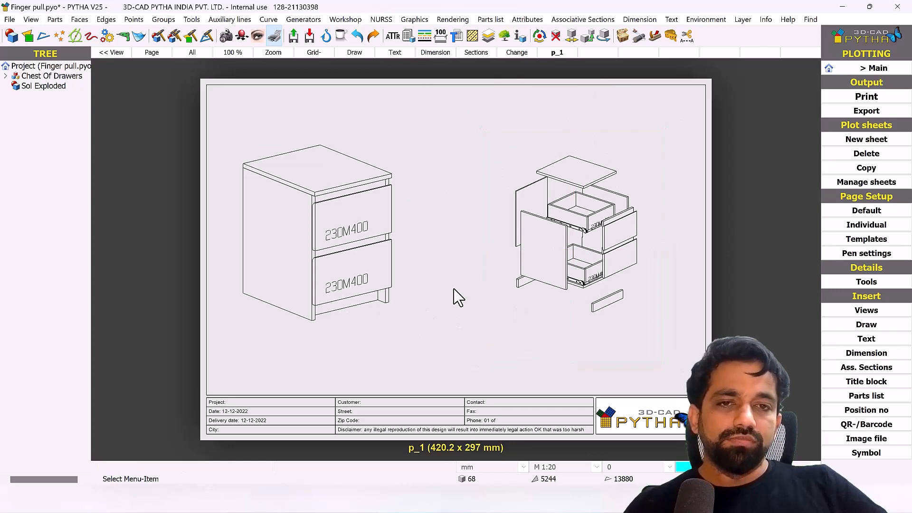
Step: Examine the drawer runner lines of the exploded drawing up close on the plot sheet and in the model's top view
scroll(596, 285, up, 2)
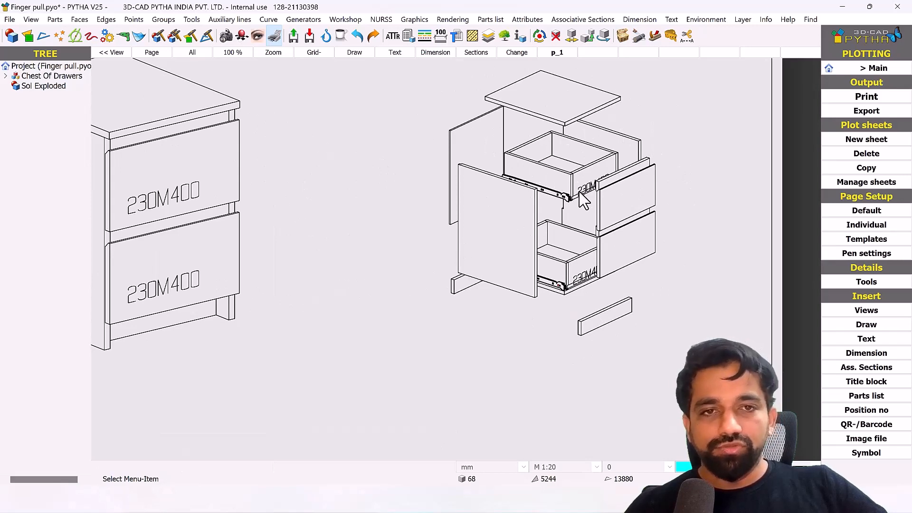
scroll(573, 209, up, 1)
scroll(574, 202, up, 3)
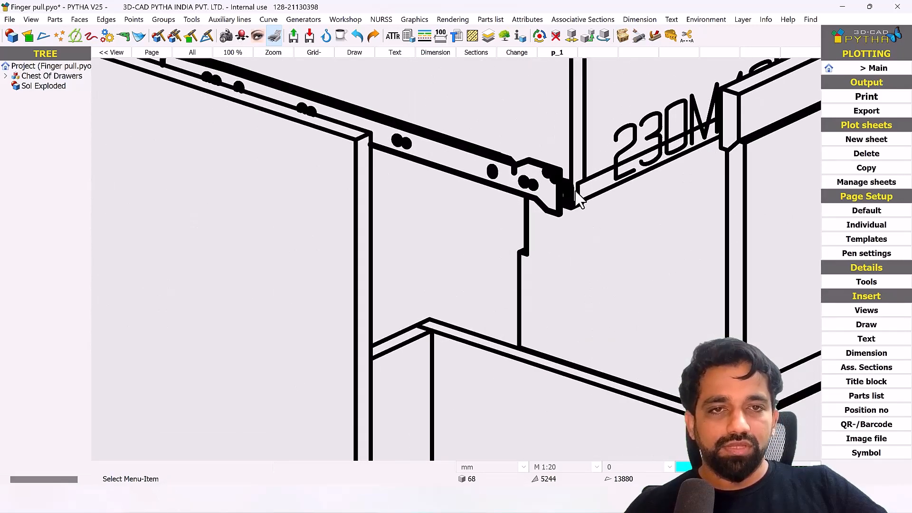
scroll(526, 299, down, 2)
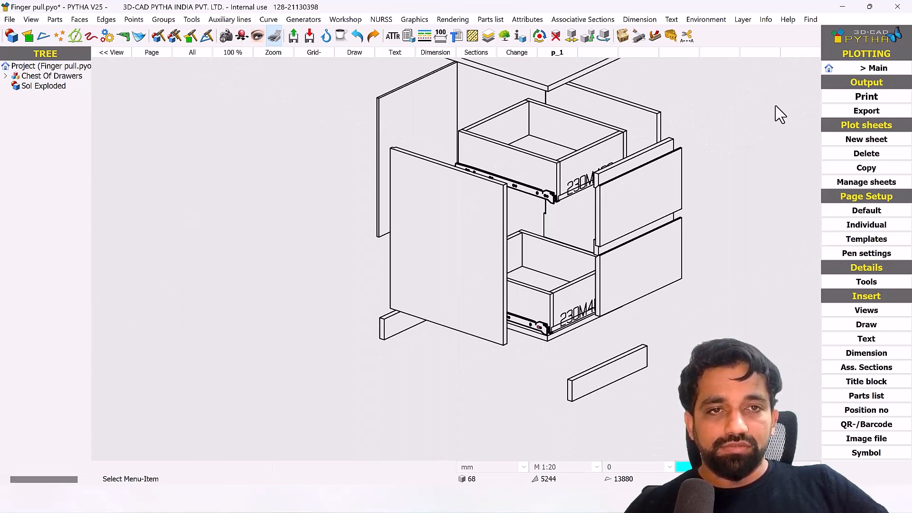
click(843, 70)
scroll(484, 223, up, 3)
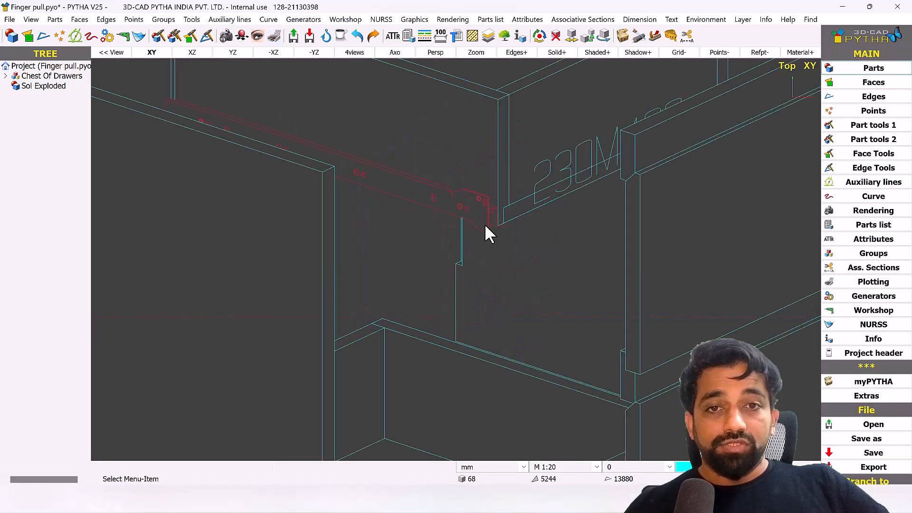
scroll(484, 223, down, 5)
scroll(486, 223, up, 5)
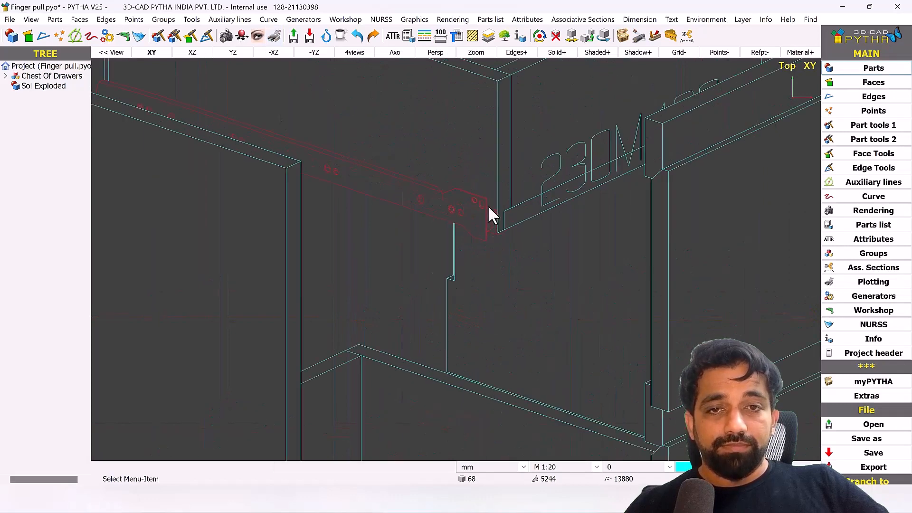
scroll(482, 209, down, 8)
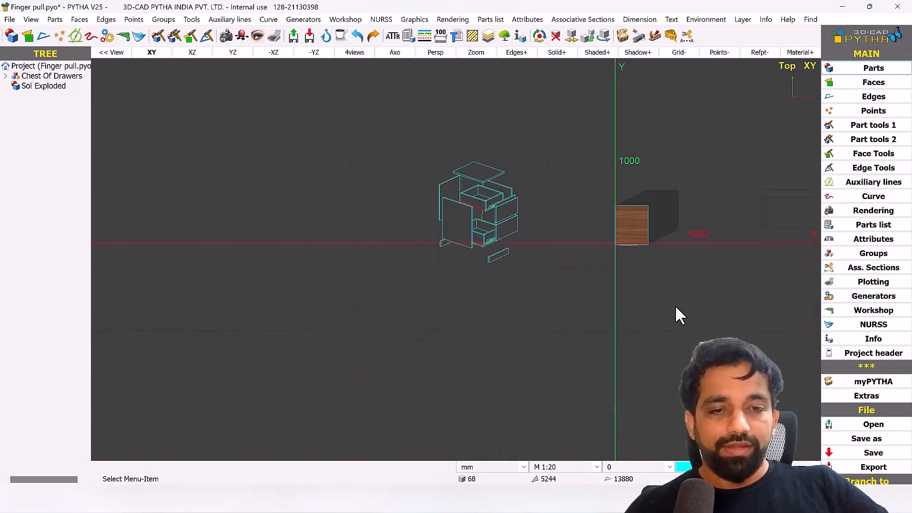
Step: On plot sheet p_1, set the line widths of pens 1, 2 and 3 to 0.10 mm
scroll(503, 214, up, 2)
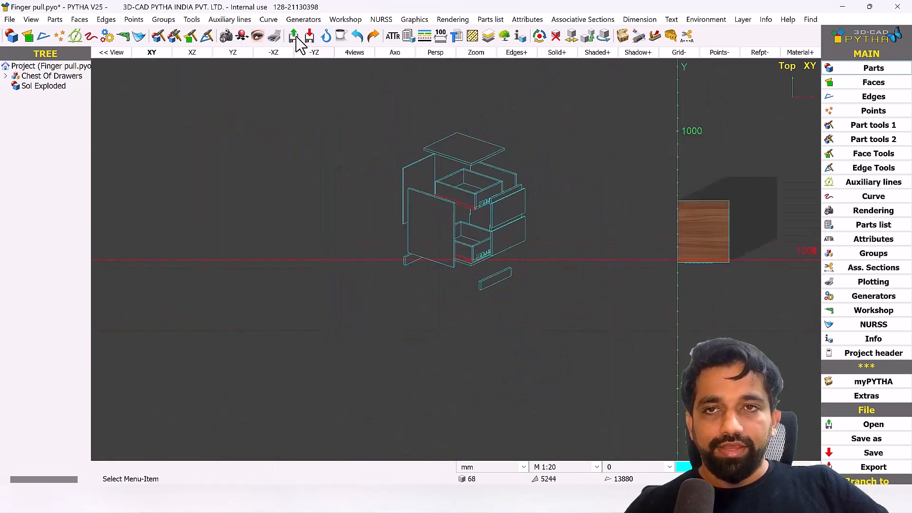
click(276, 37)
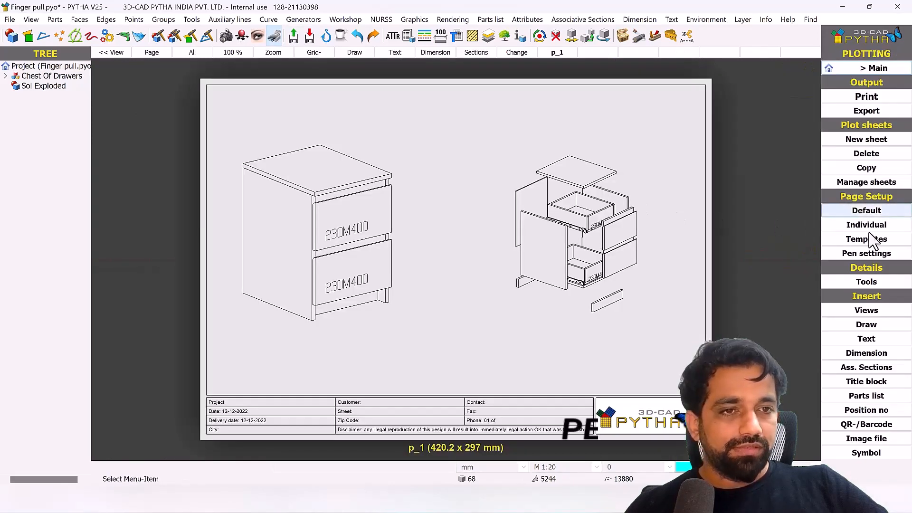
click(866, 255)
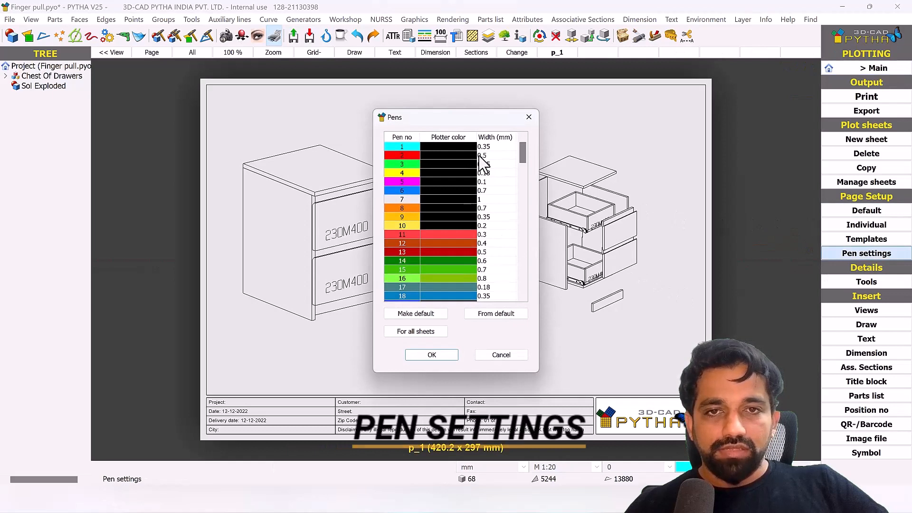
click(489, 147)
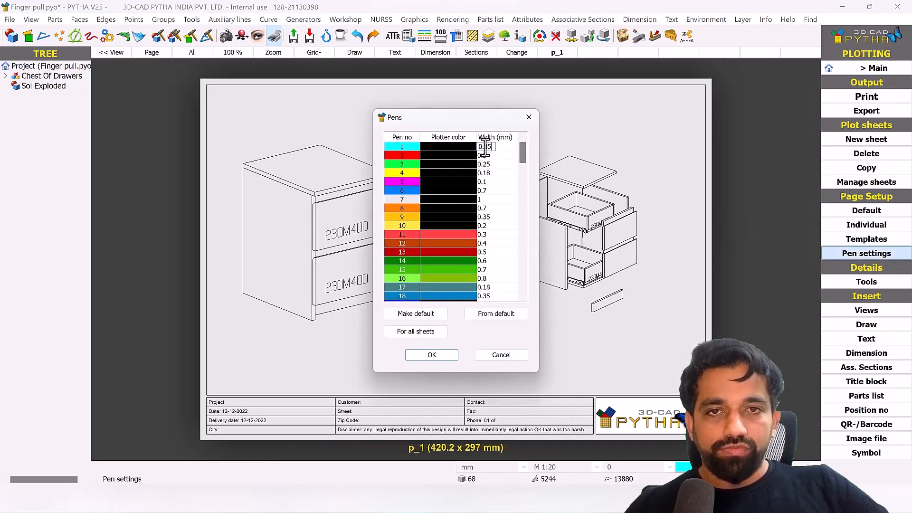
text(10)
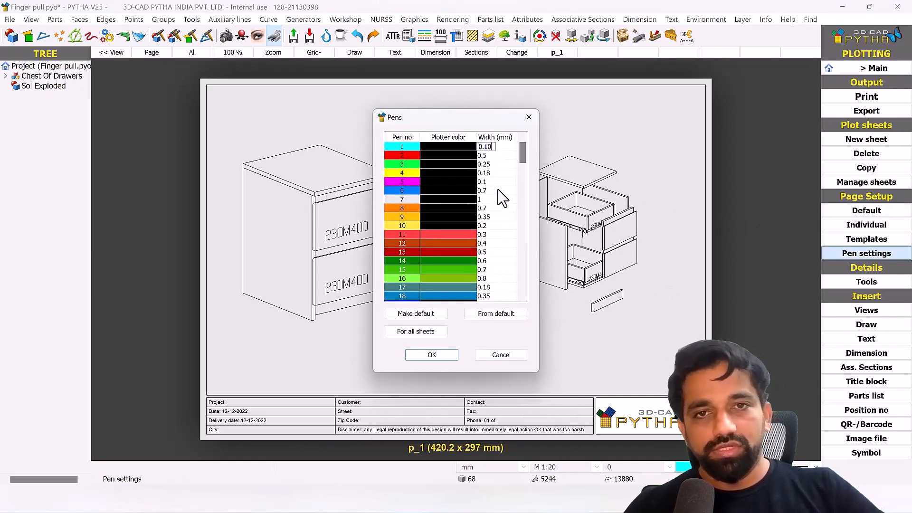
click(485, 156)
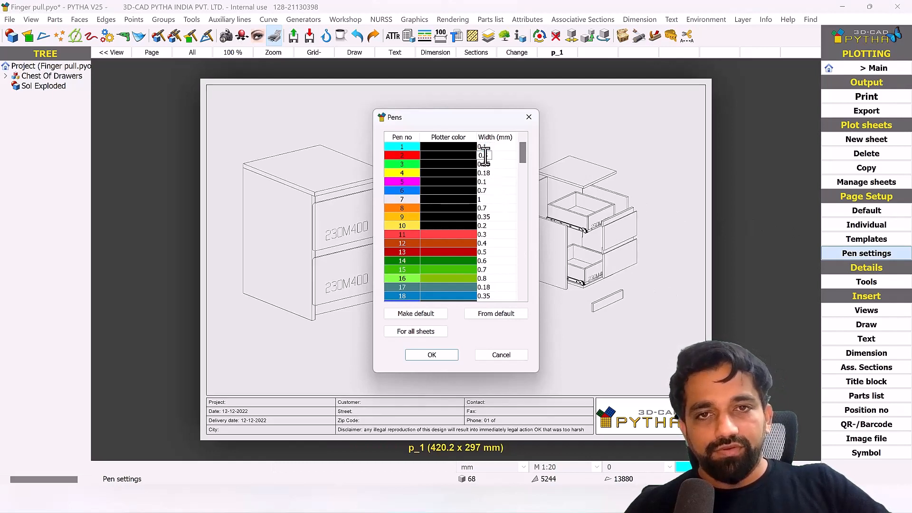
text(10)
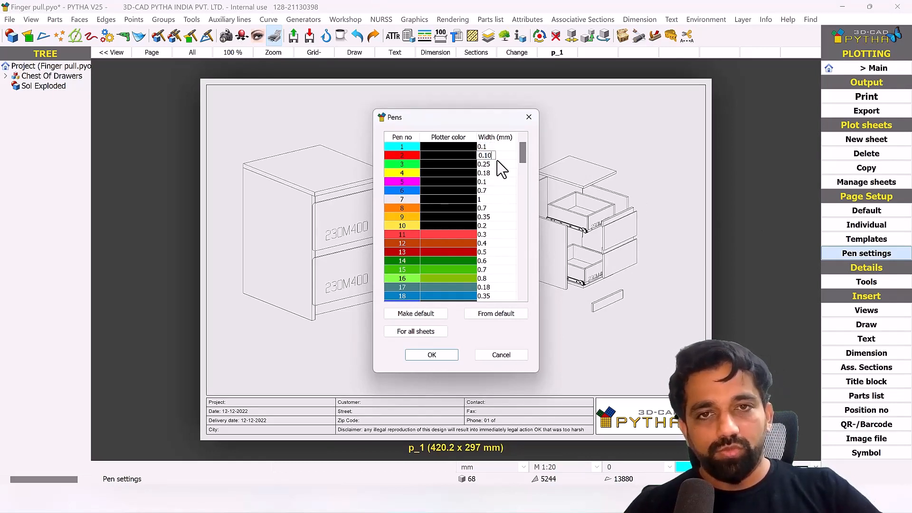
click(485, 164)
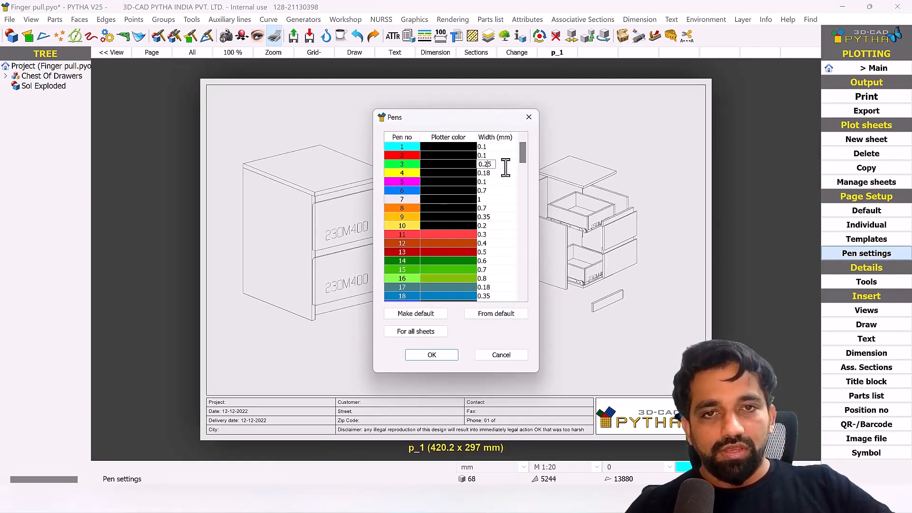
key(BackSpace)
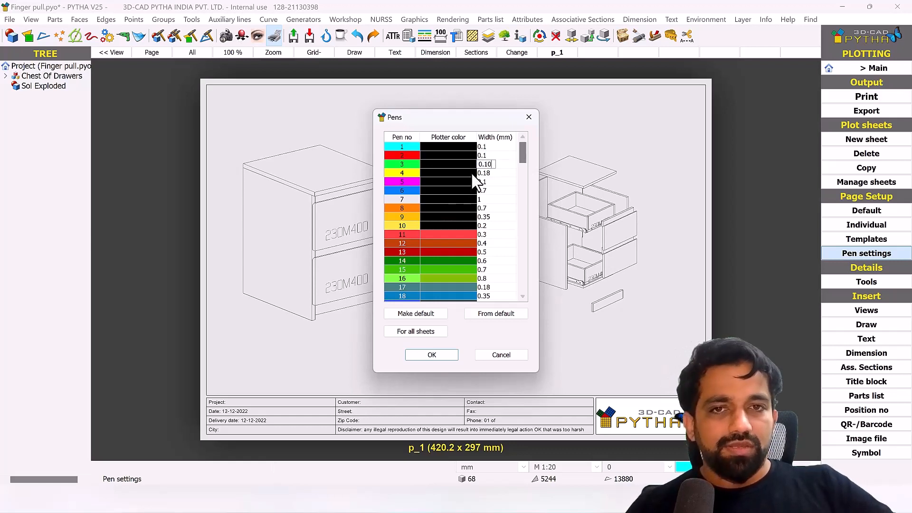
key(Return)
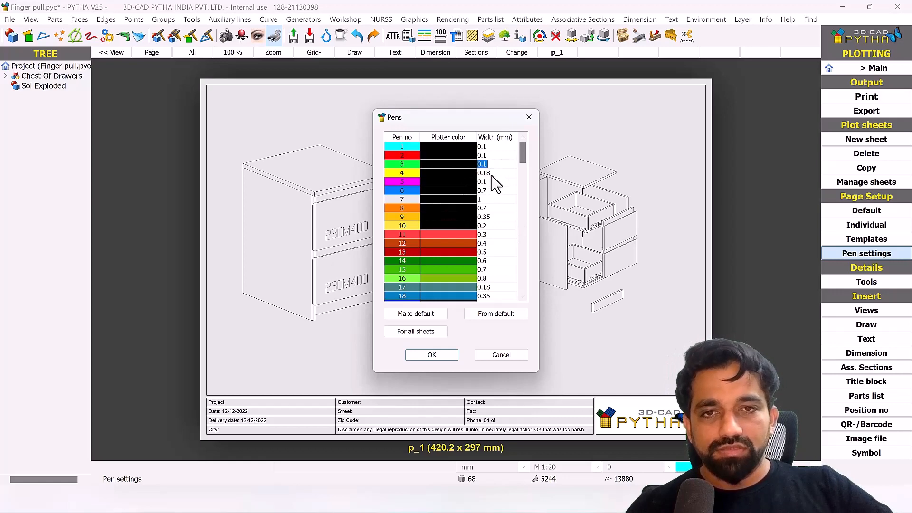
click(430, 356)
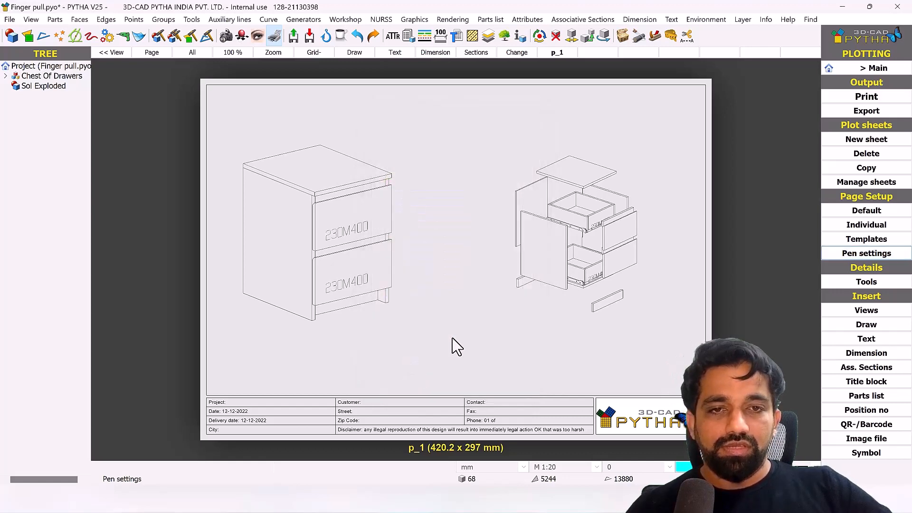
scroll(570, 228, up, 3)
scroll(570, 185, down, 3)
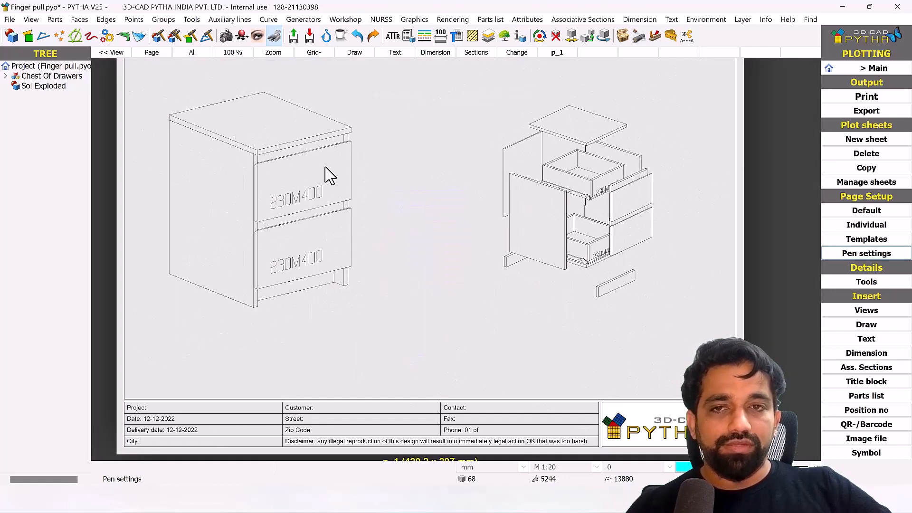
scroll(681, 283, down, 3)
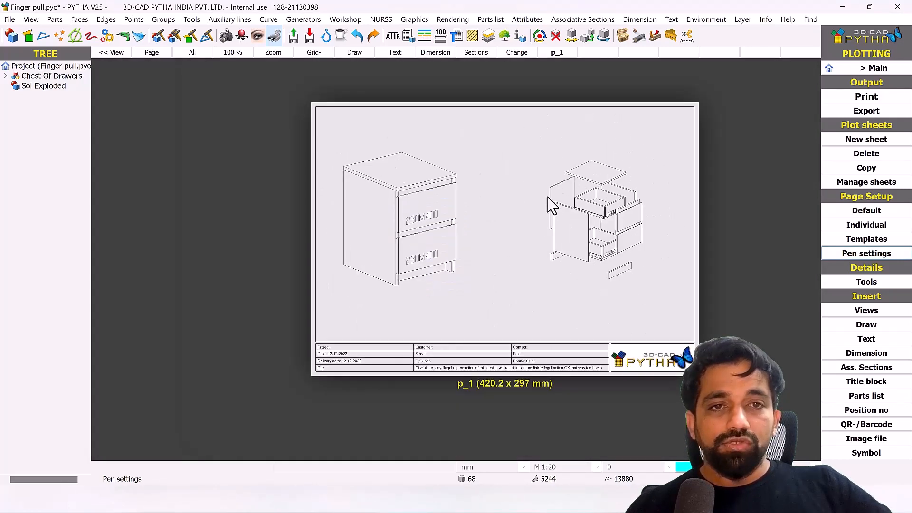
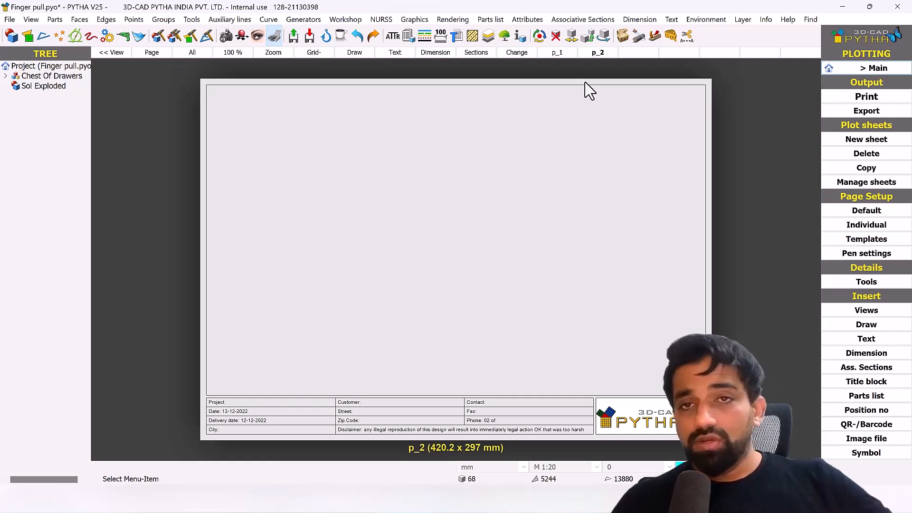
Step: Insert an XY view on plot sheet p_2 and crop its frame closely around the chest of drawers, excluding the exploded drawing
right_click(294, 138)
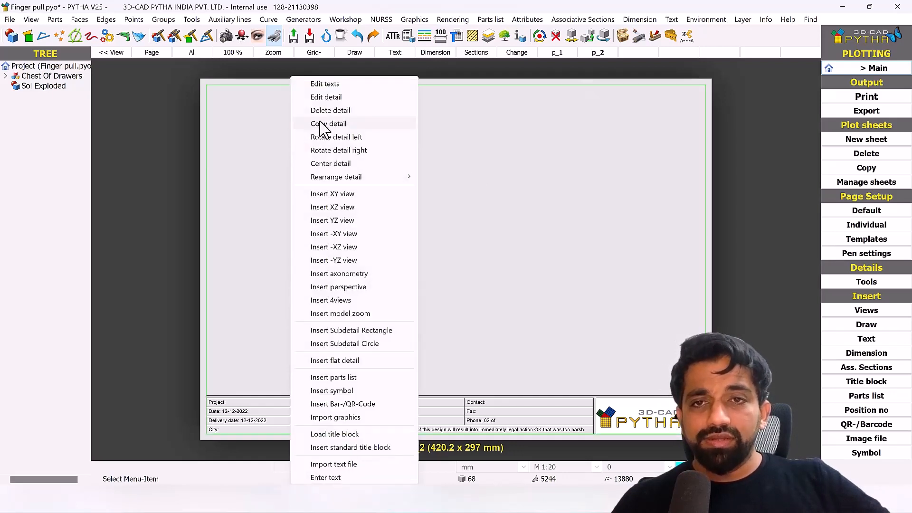
click(337, 198)
right_click(355, 158)
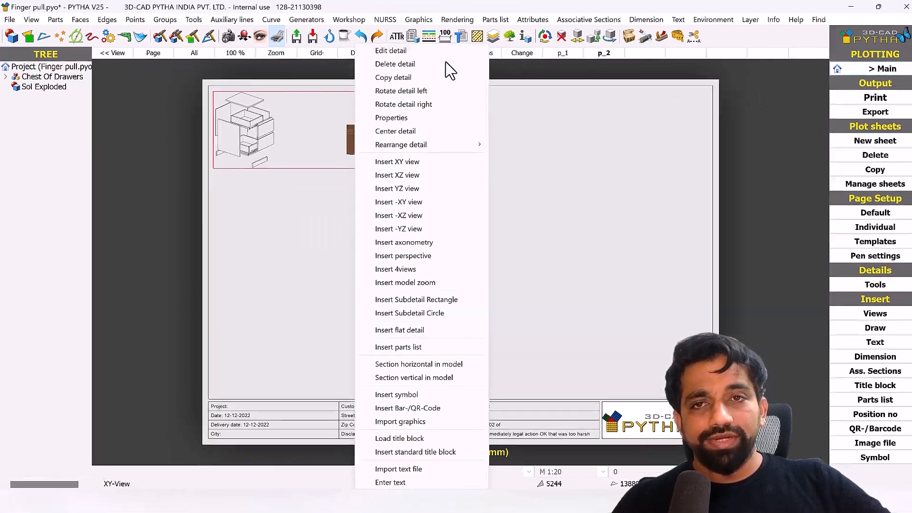
click(242, 126)
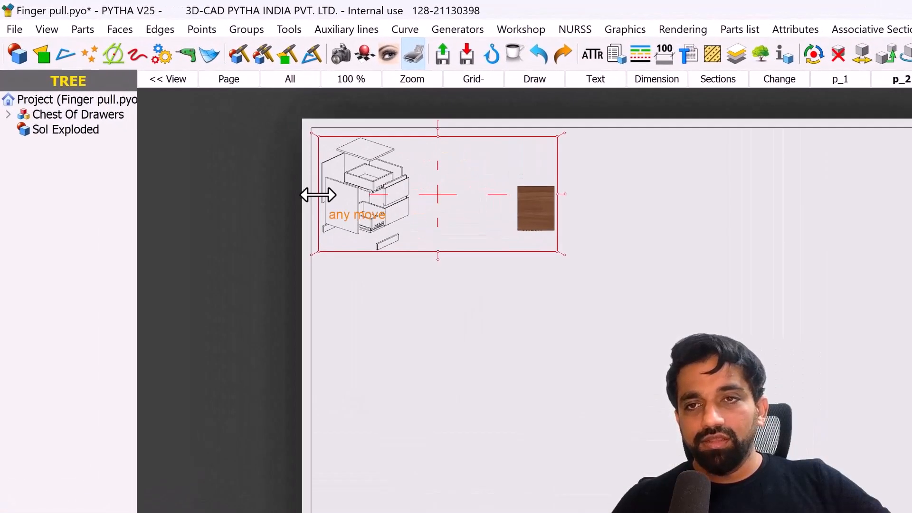
drag(318, 194, 504, 222)
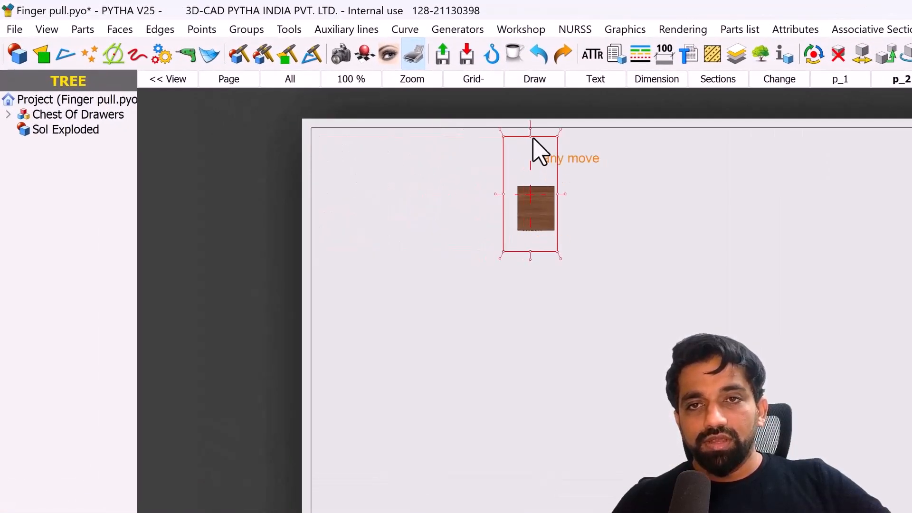
drag(530, 136, 528, 173)
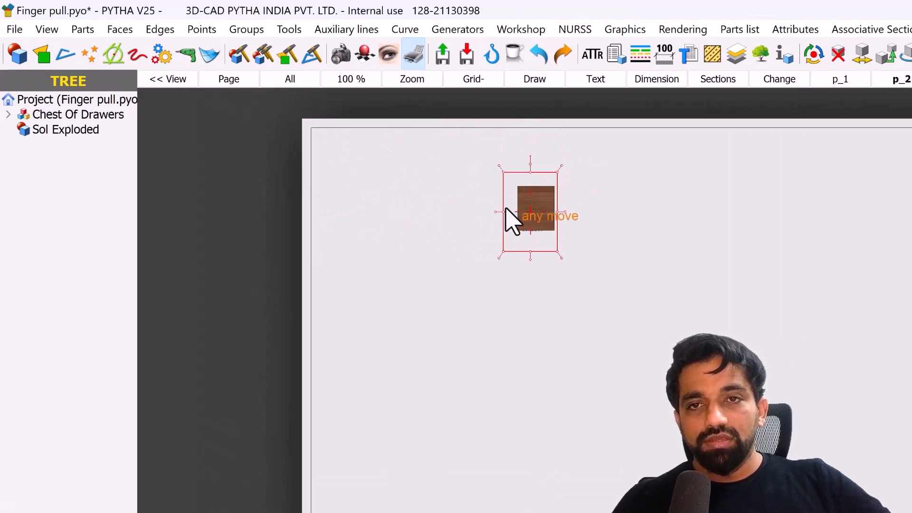
drag(504, 214, 511, 215)
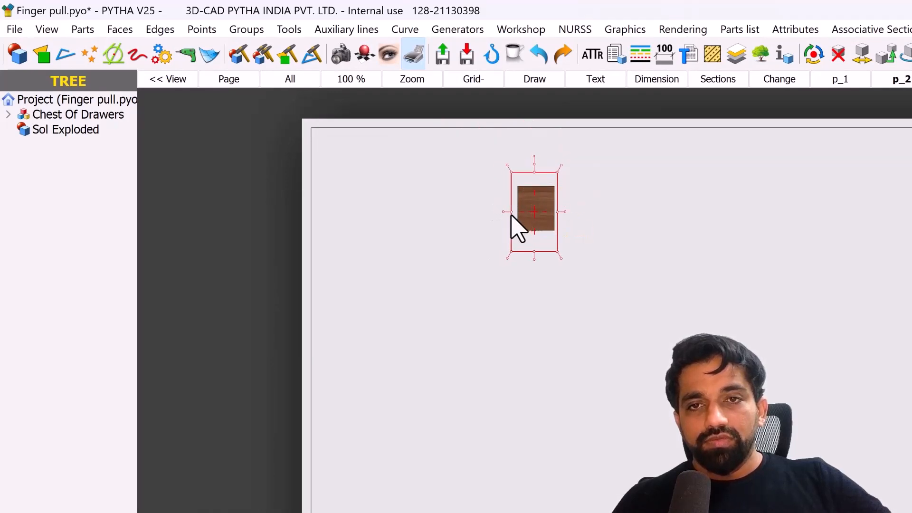
click(563, 228)
Step: Turn off shading for the cropped XY view detail and set its scale to 1:10
right_click(555, 226)
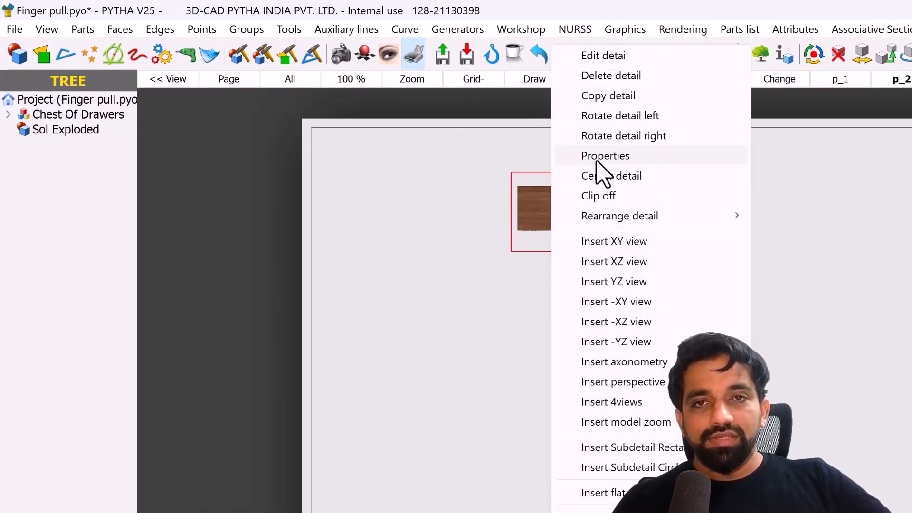
click(599, 171)
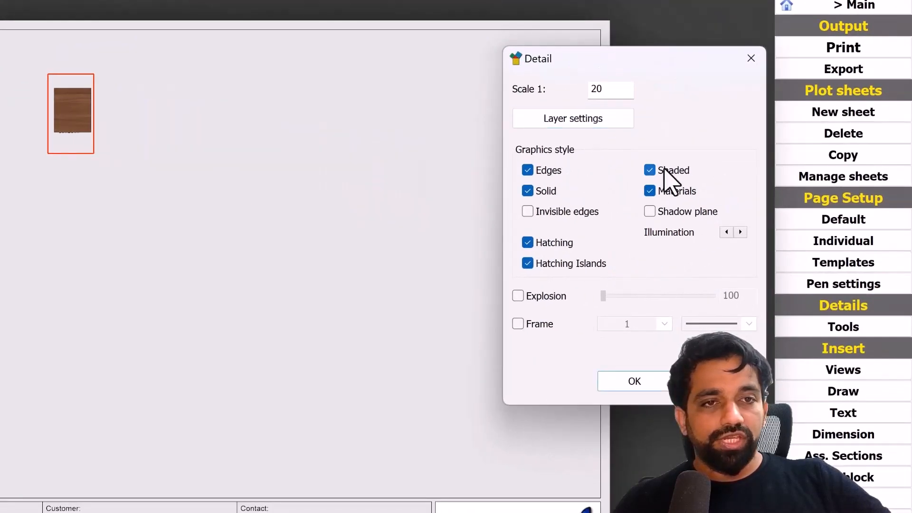
click(727, 185)
double_click(685, 107)
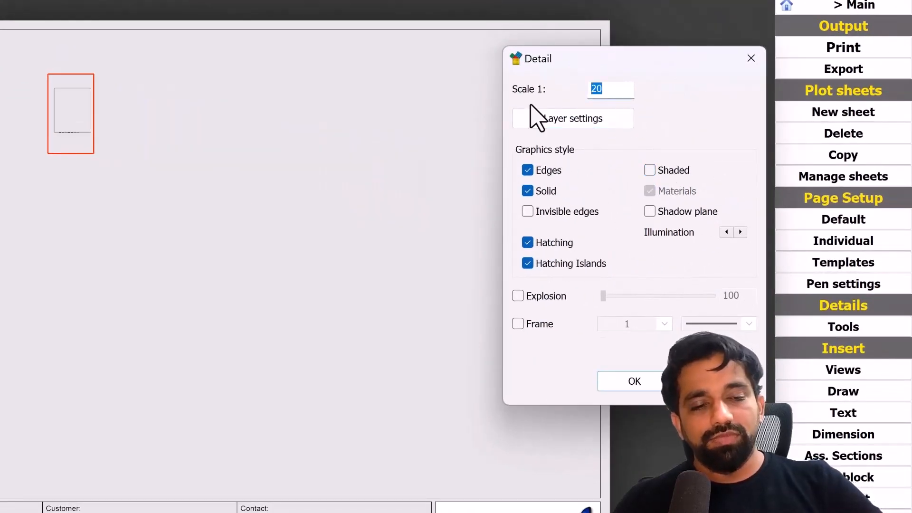
text(10)
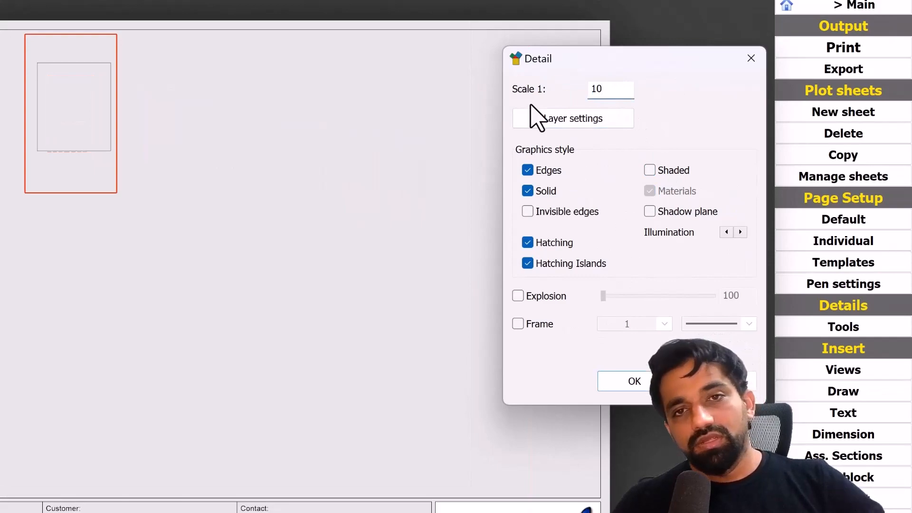
click(635, 382)
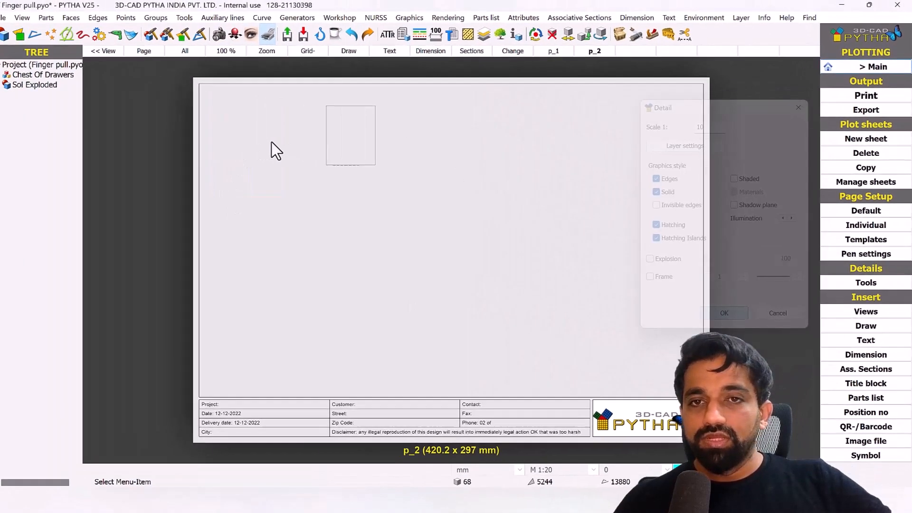
Step: Move the XY view detail to the upper-left corner area of plot sheet p_2
right_click(99, 105)
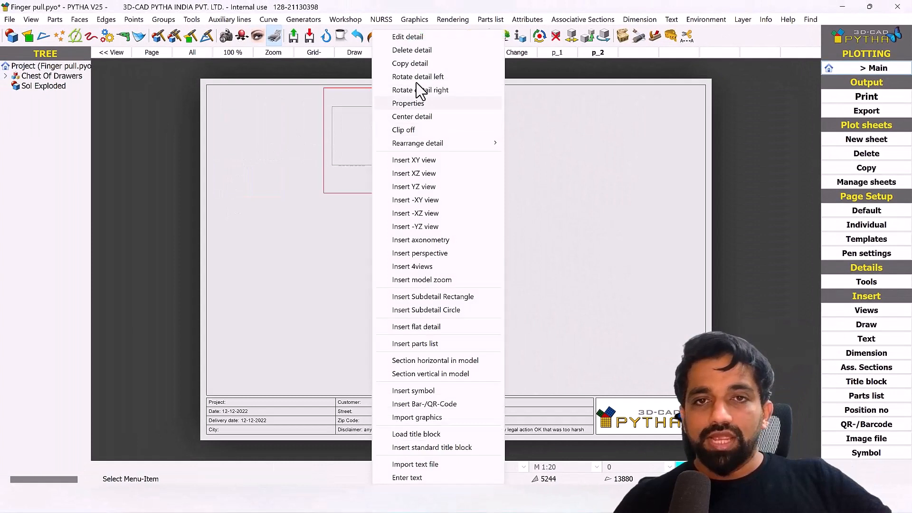
click(363, 130)
drag(346, 136, 264, 146)
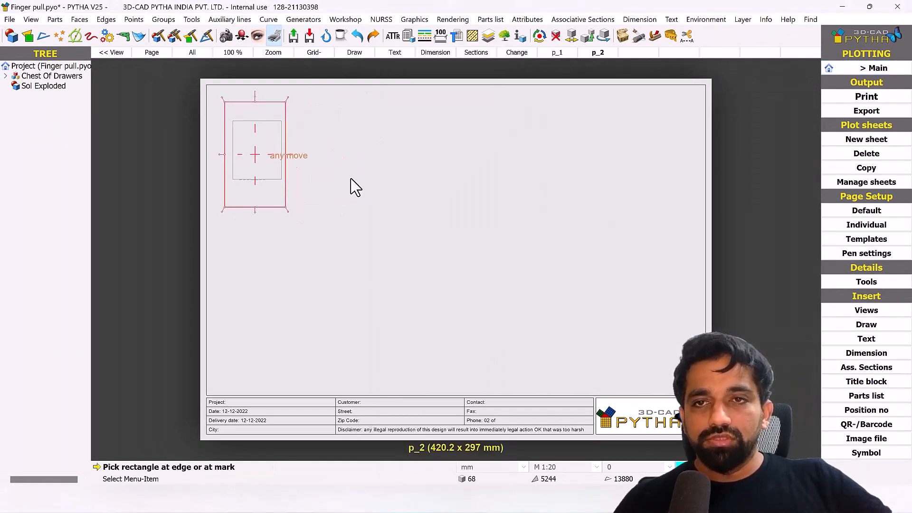
right_click(397, 182)
Step: Hide the 3D Text layer in the XY view detail so the lettering lines below the top panel are not plotted
scroll(231, 187, up, 5)
scroll(264, 159, up, 4)
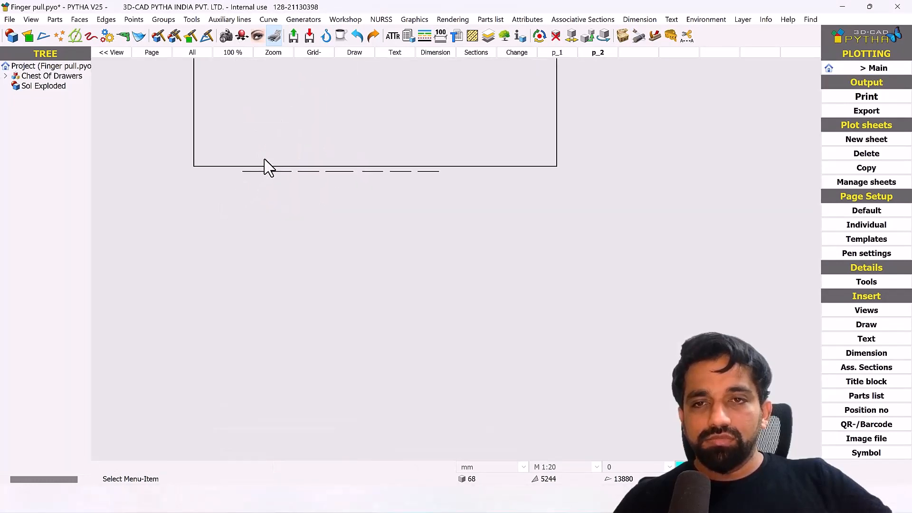
right_click(290, 163)
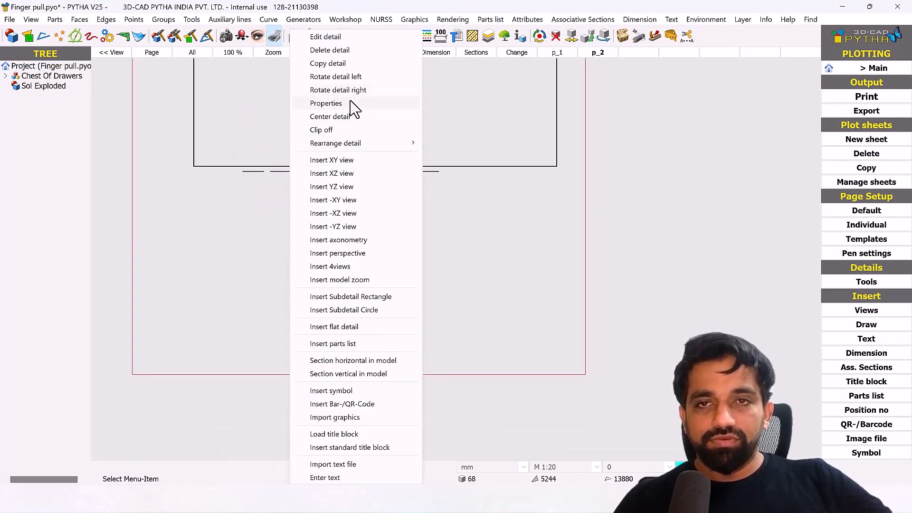
click(351, 103)
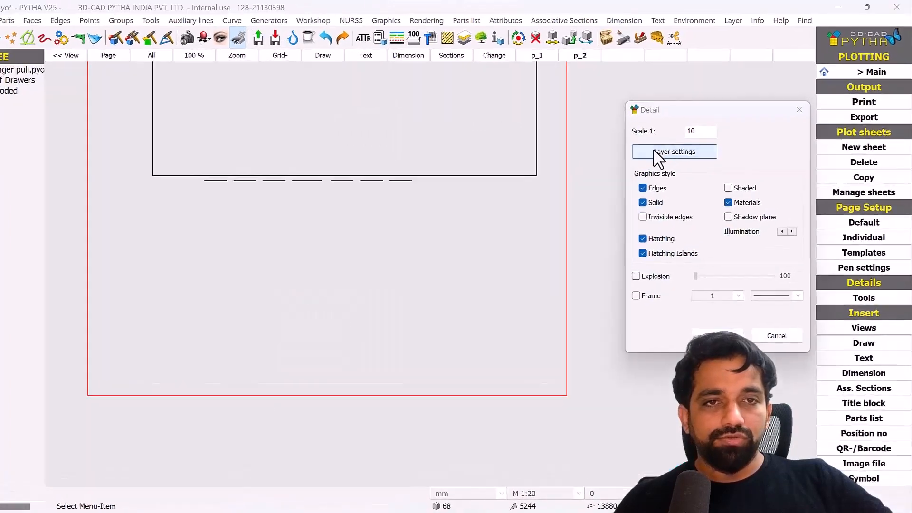
click(670, 144)
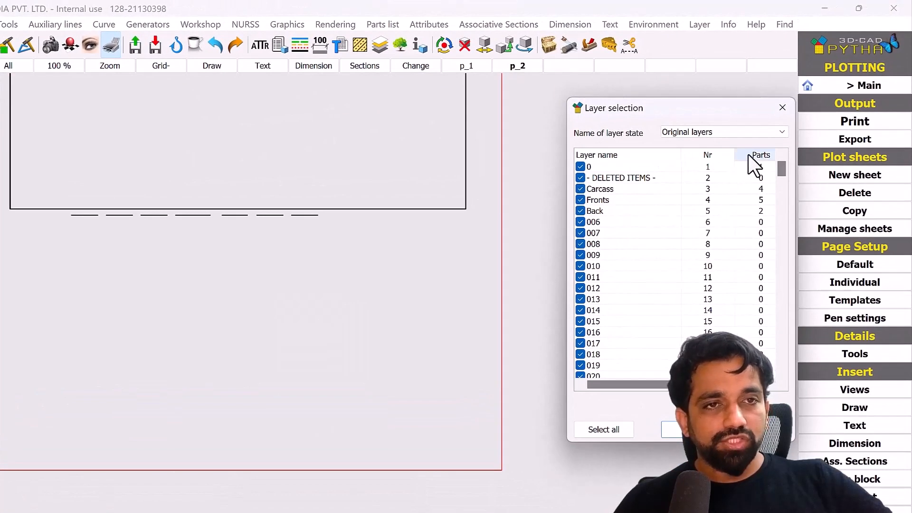
click(749, 157)
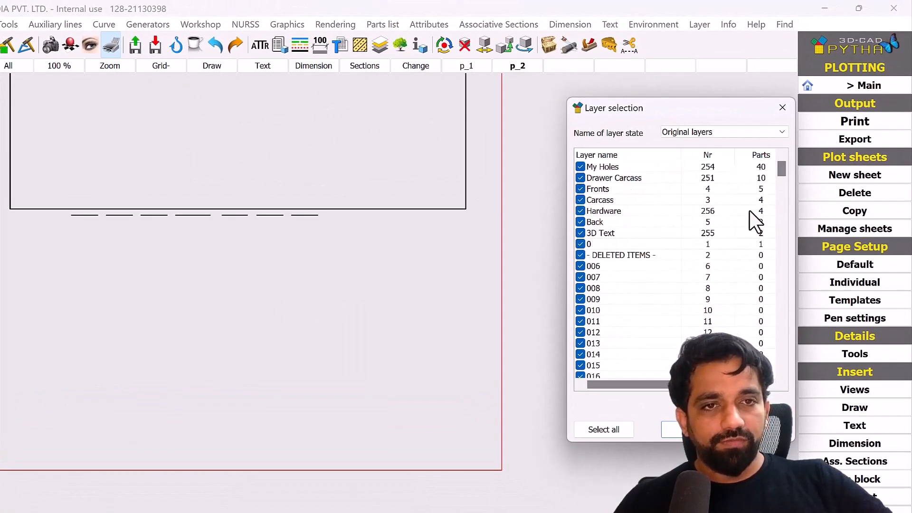
click(580, 233)
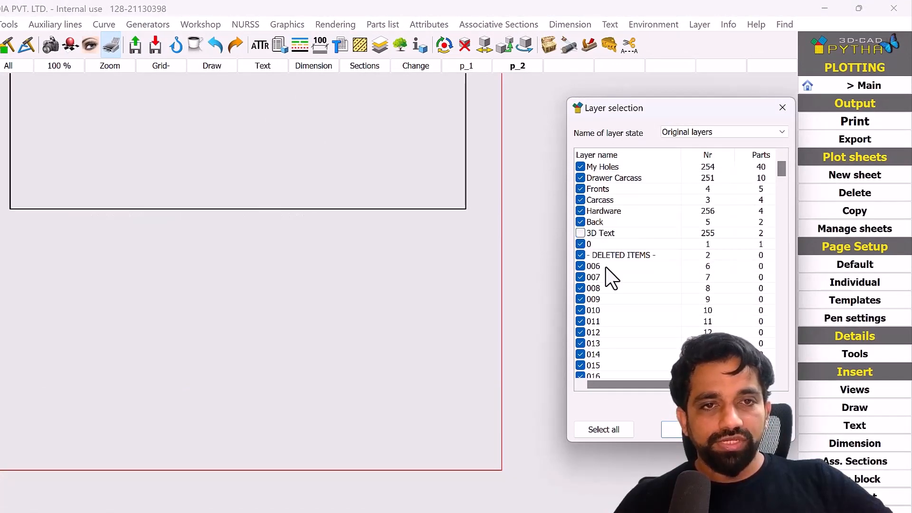
click(690, 429)
scroll(302, 361, down, 5)
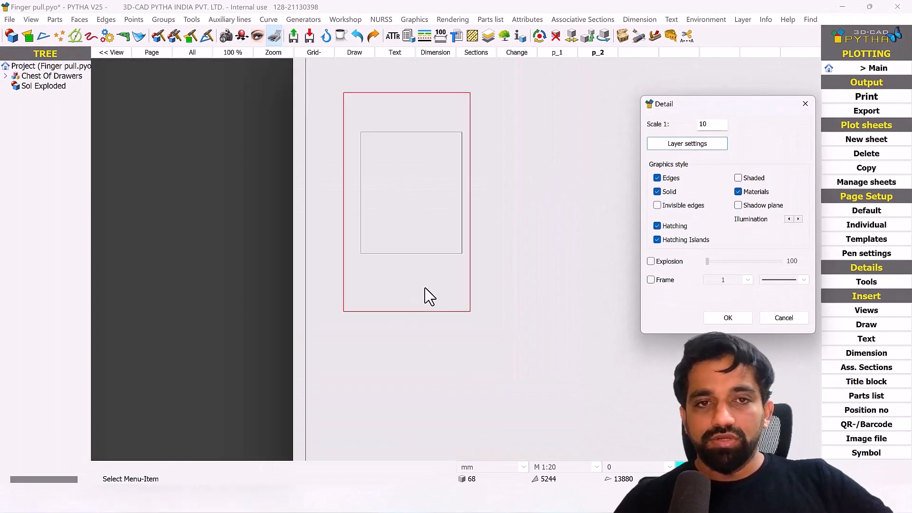
click(736, 318)
scroll(507, 255, down, 2)
middle_drag(509, 235, 402, 218)
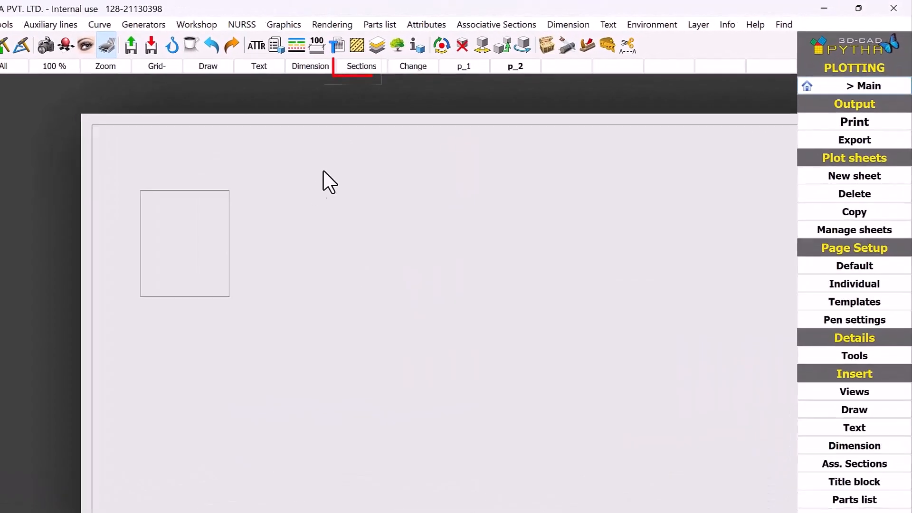
Step: Insert an associative horizontal section with its section line just below the XY view and place the section drawing beneath that line
middle_drag(466, 124, 458, 170)
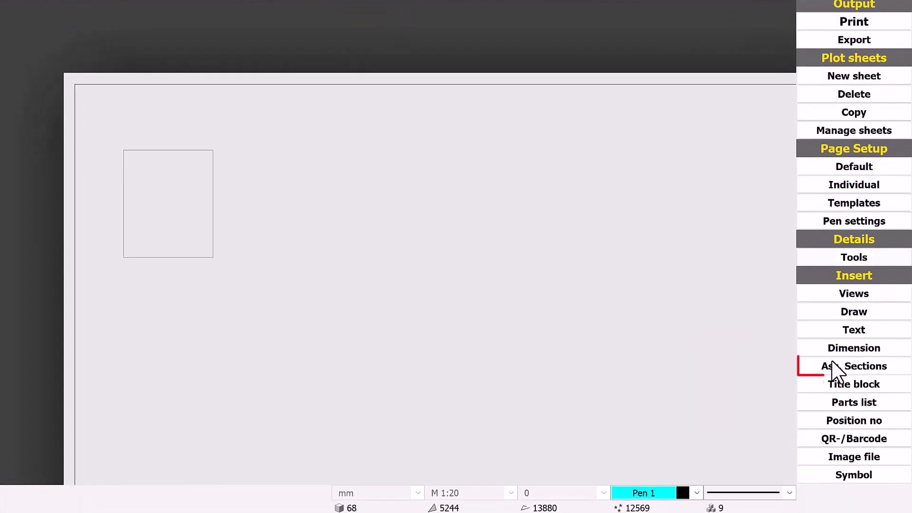
click(833, 365)
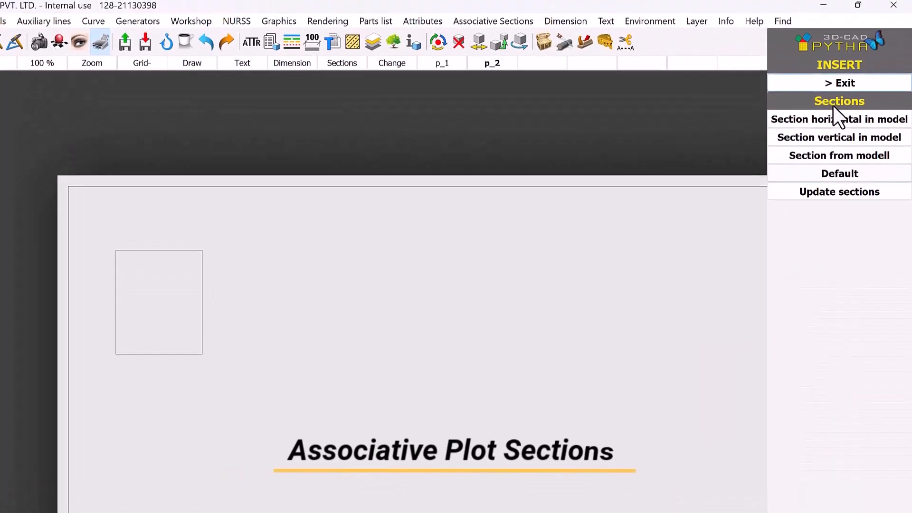
click(832, 120)
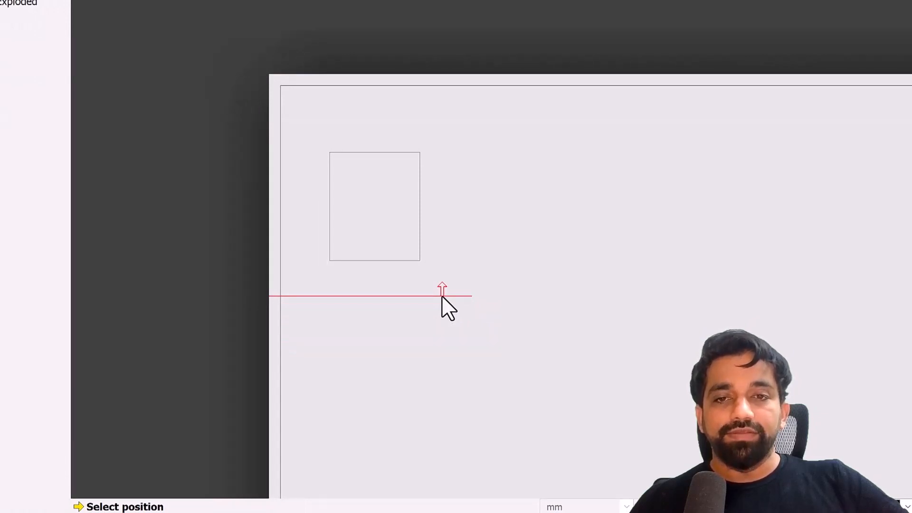
click(442, 296)
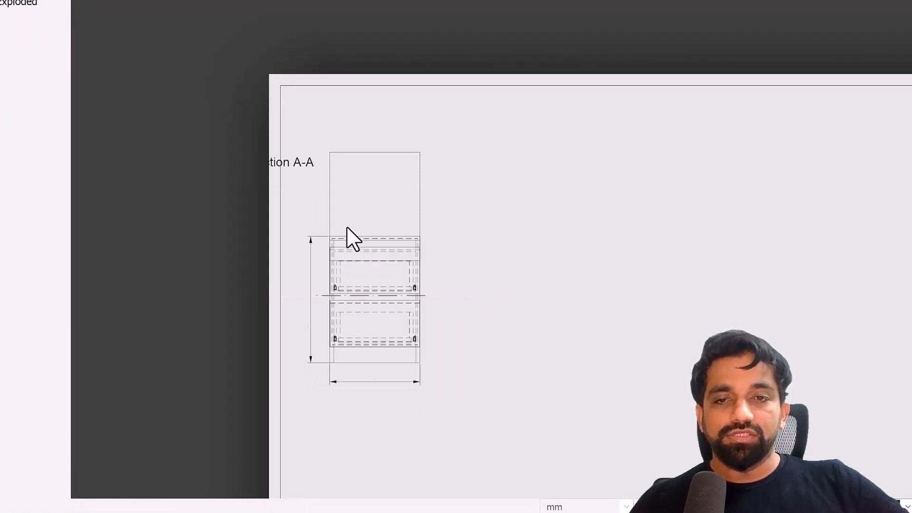
click(401, 346)
drag(402, 357, 401, 381)
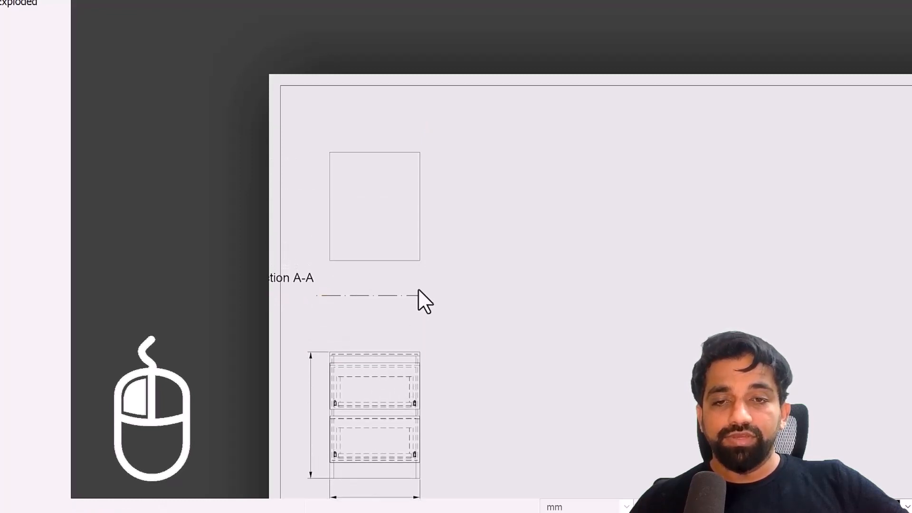
Step: Move the Section A-A detail beside the XY view, near the upper edge of plot sheet p_2
scroll(419, 289, down, 5)
middle_drag(406, 210, 291, 126)
scroll(304, 285, up, 3)
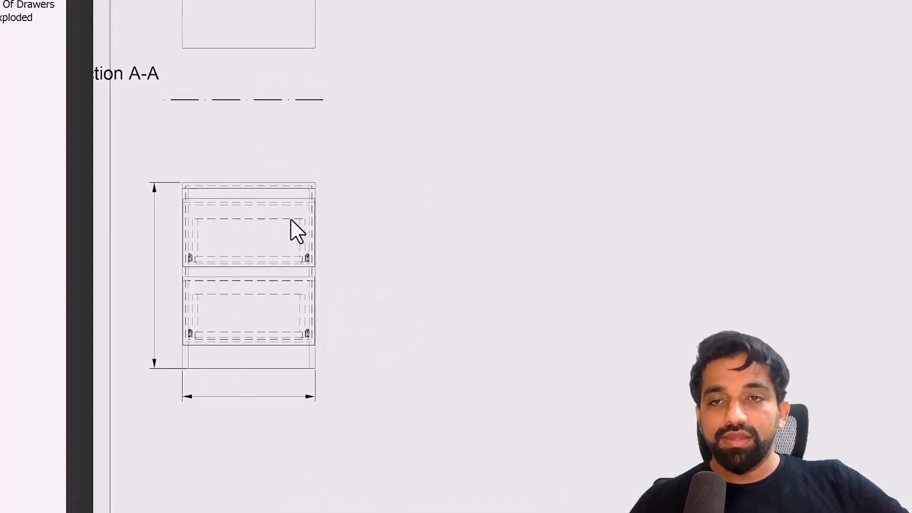
right_click(301, 249)
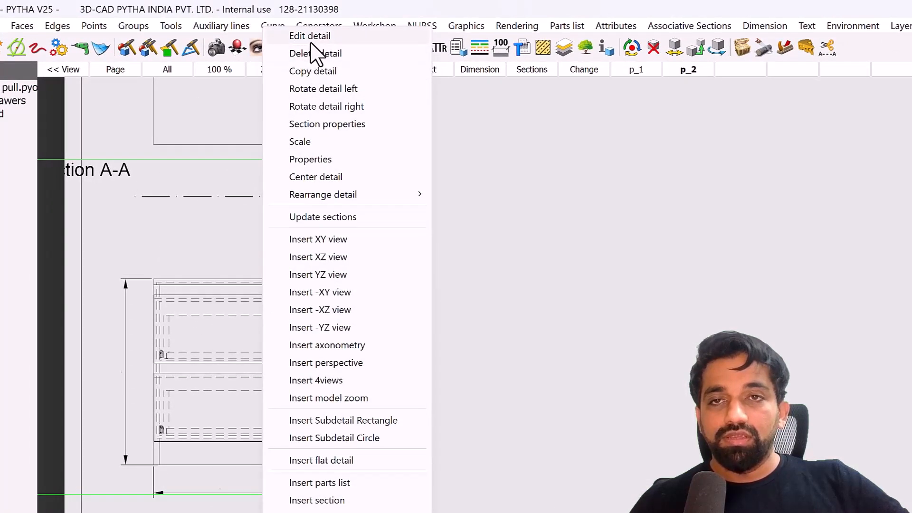
click(309, 36)
drag(161, 330, 563, 218)
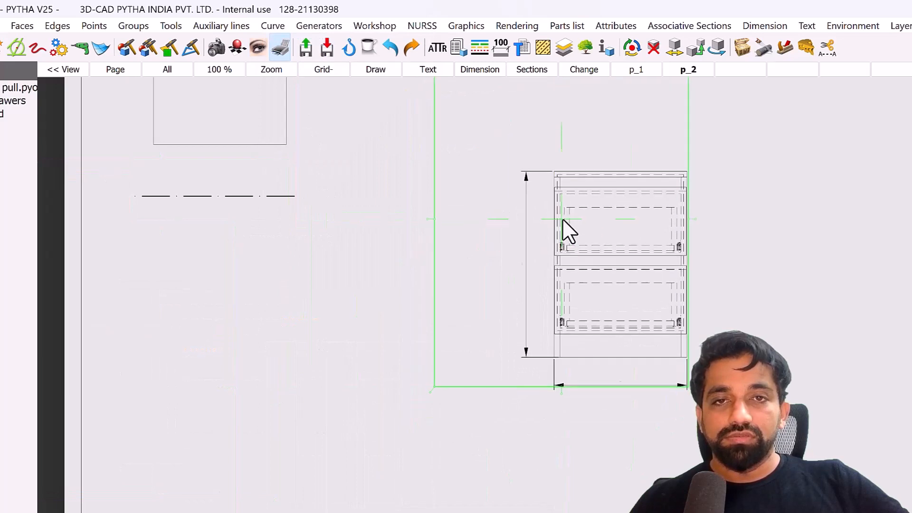
scroll(351, 287, down, 3)
right_click(350, 287)
scroll(351, 287, down, 3)
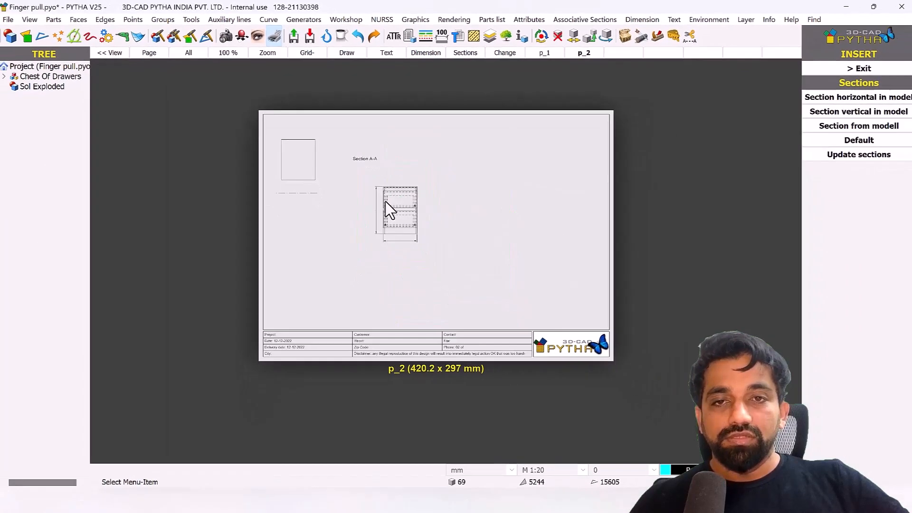
drag(386, 202, 381, 160)
click(381, 160)
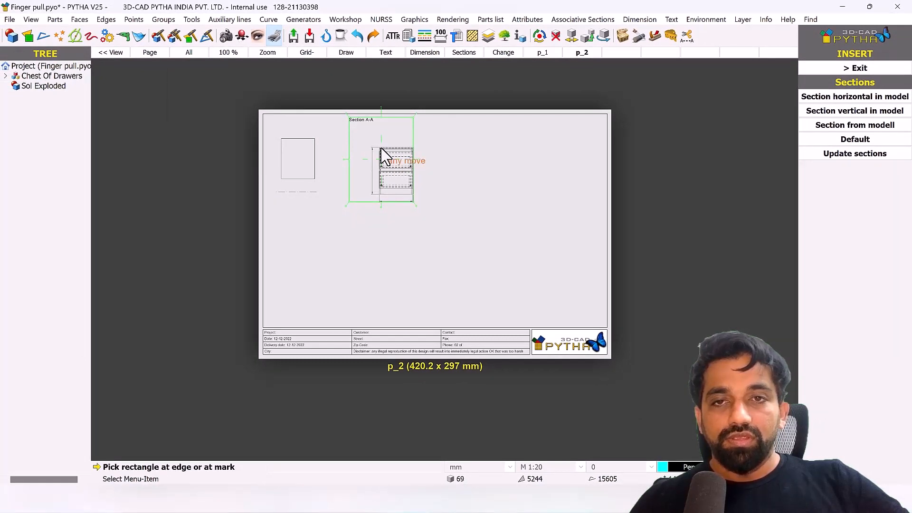
right_click(381, 148)
Step: Move the Section A-A title text down, closer to the section drawing
scroll(360, 124, up, 4)
right_click(369, 115)
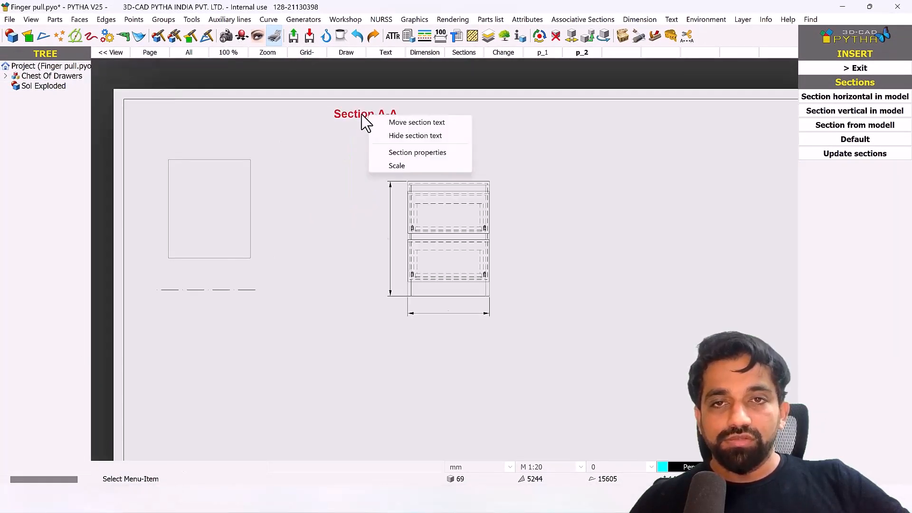
click(388, 122)
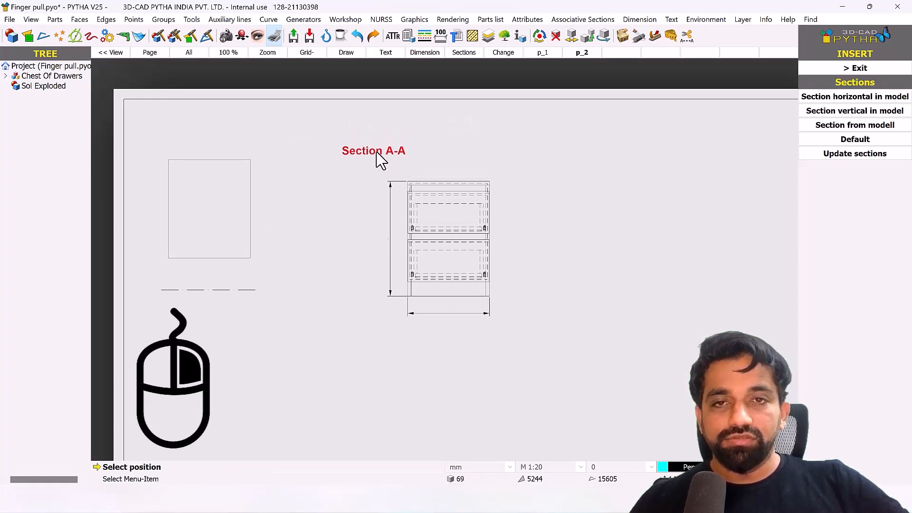
click(379, 156)
Step: Shift the Section A-A detail slightly up and left, and lower its frame's upper edge to the sheet border
right_click(418, 199)
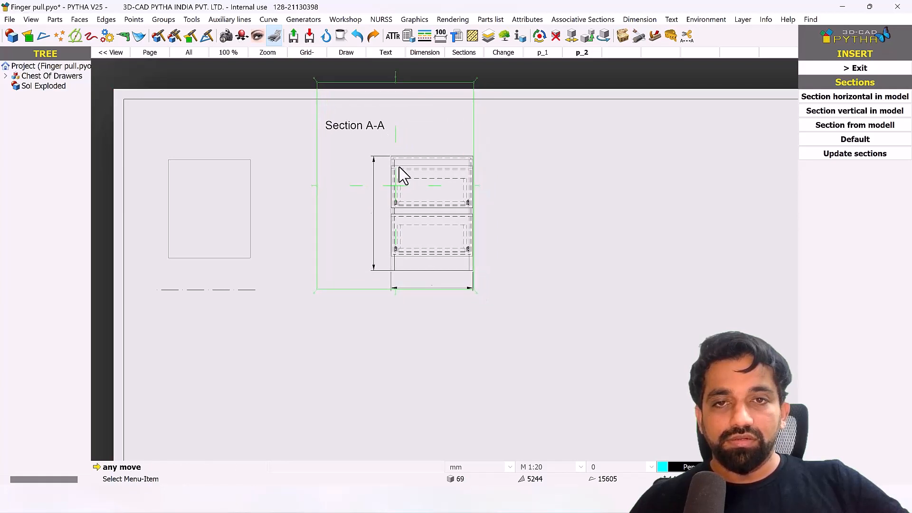
click(402, 179)
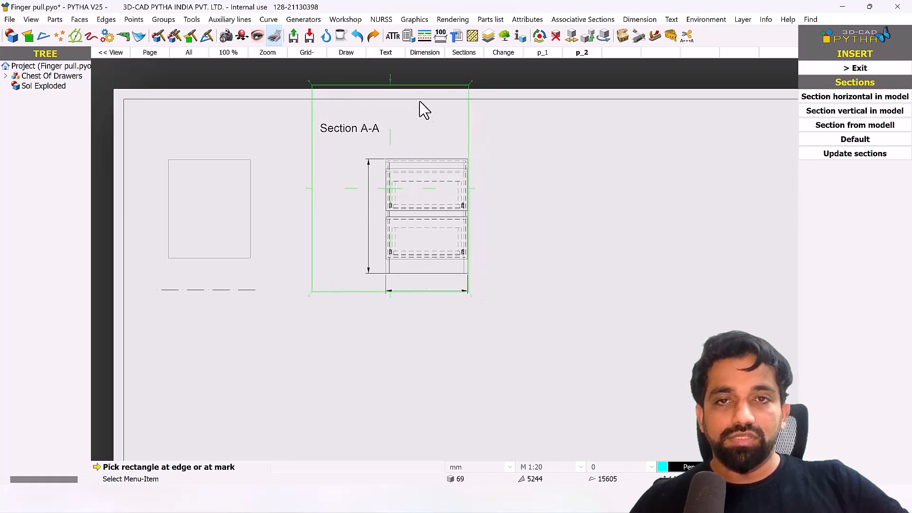
click(390, 101)
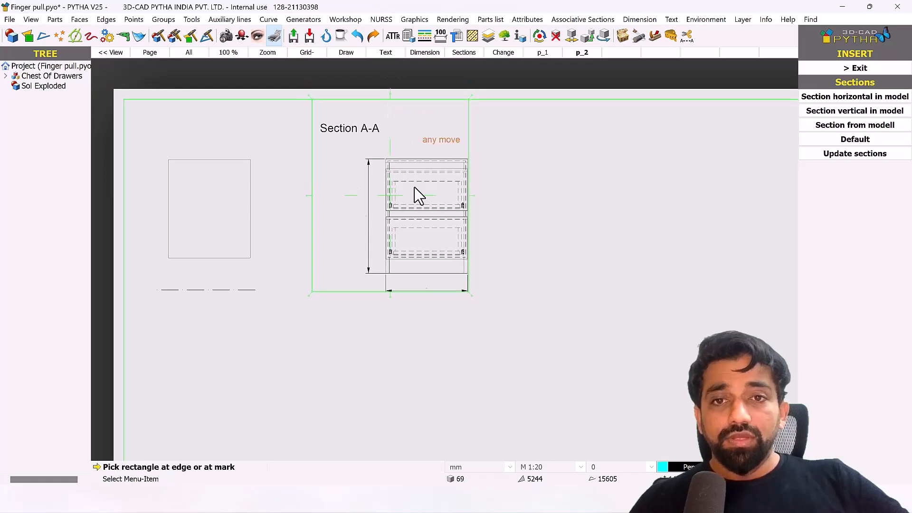
right_click(414, 187)
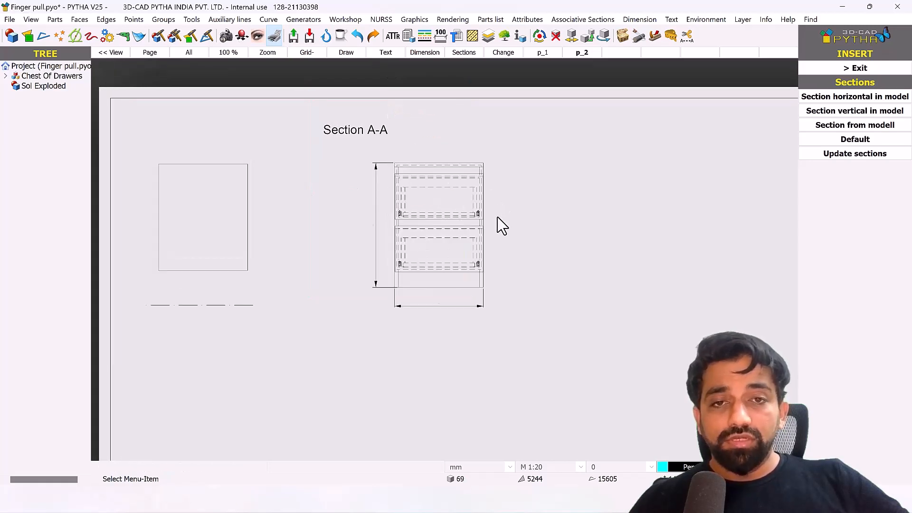
Step: Turn off hidden edges in the section properties of Section A-A
right_click(440, 226)
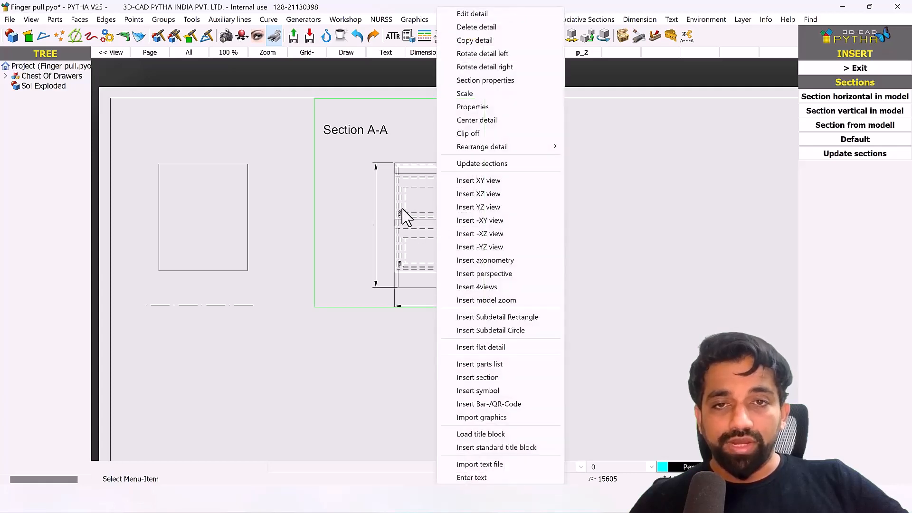
click(484, 80)
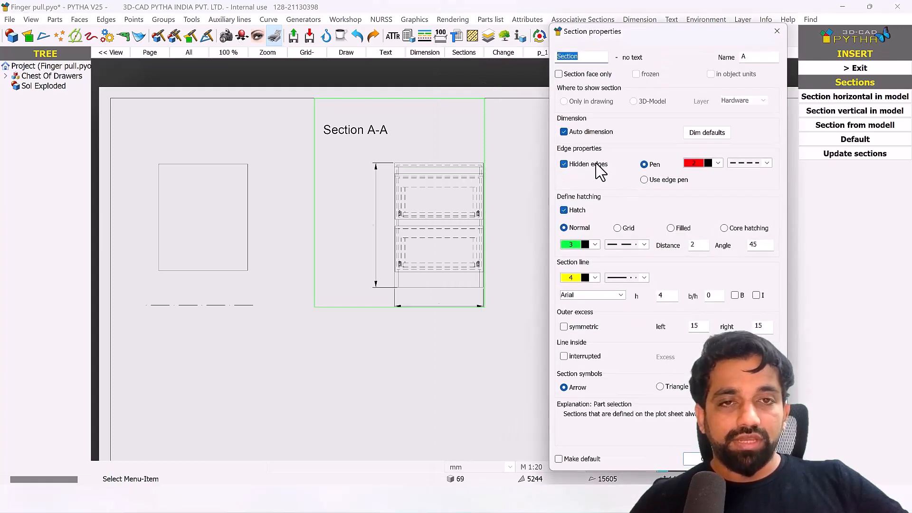
click(589, 165)
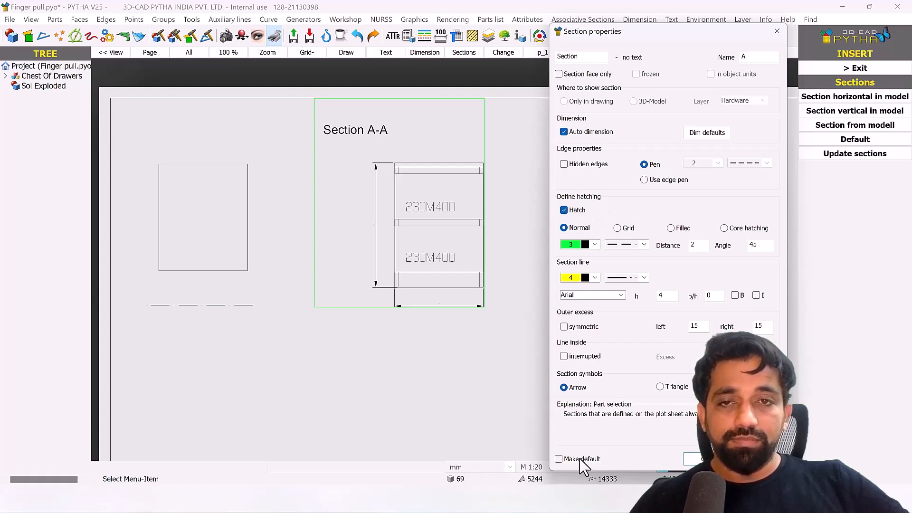
Step: Check the tiny dimension texts of Section A-A and set their text height to 3 in the section's dimension defaults
scroll(436, 302, up, 6)
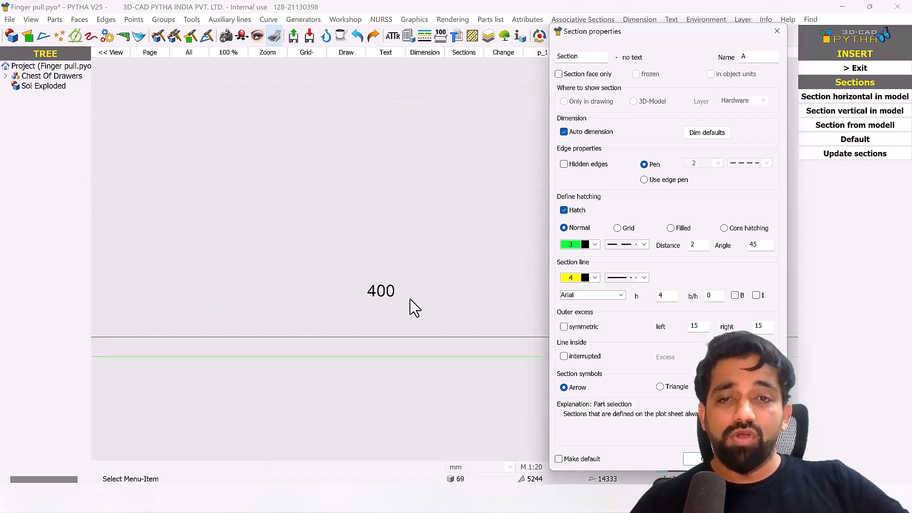
scroll(406, 304, down, 4)
middle_drag(338, 293, 303, 356)
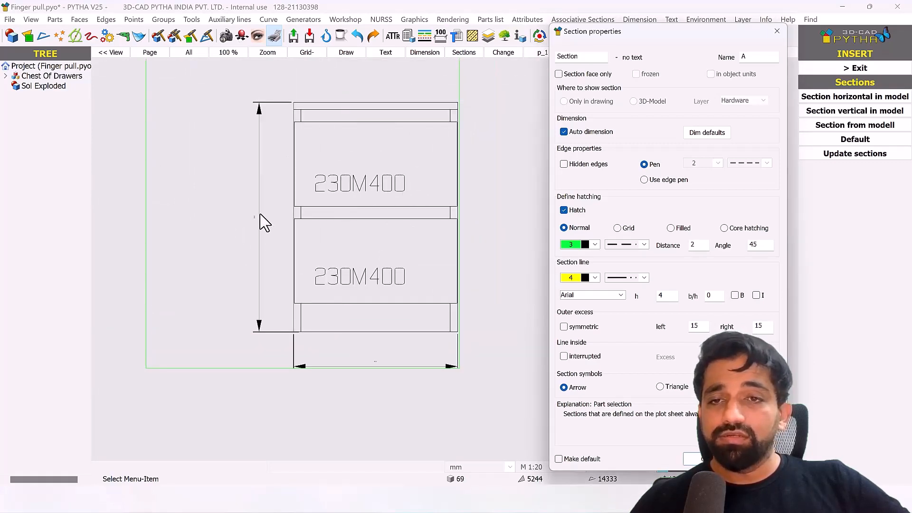
scroll(257, 215, up, 3)
scroll(244, 230, down, 4)
scroll(245, 222, up, 3)
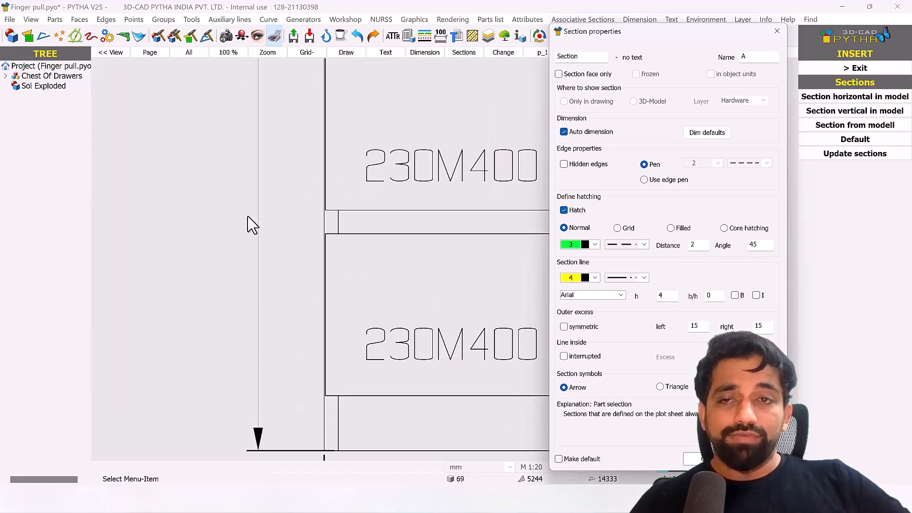
scroll(261, 158, up, 5)
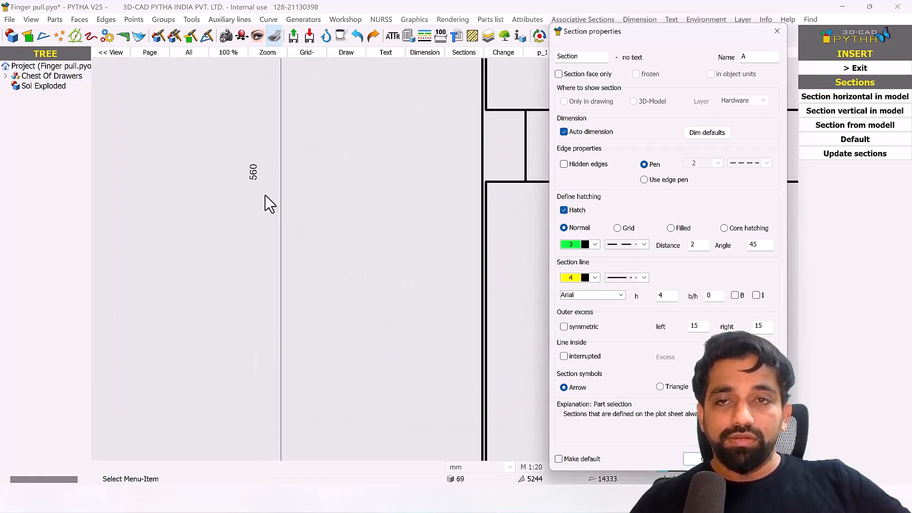
scroll(253, 185, down, 4)
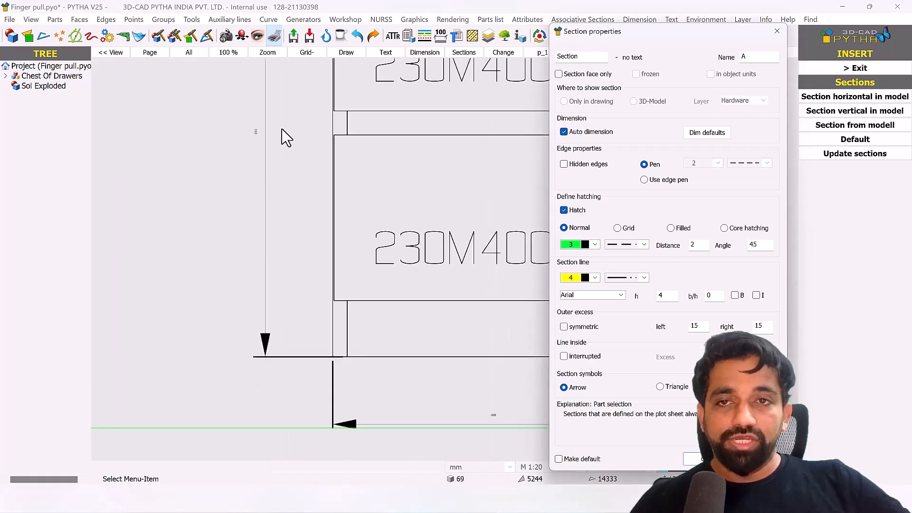
scroll(264, 128, up, 2)
scroll(264, 128, up, 1)
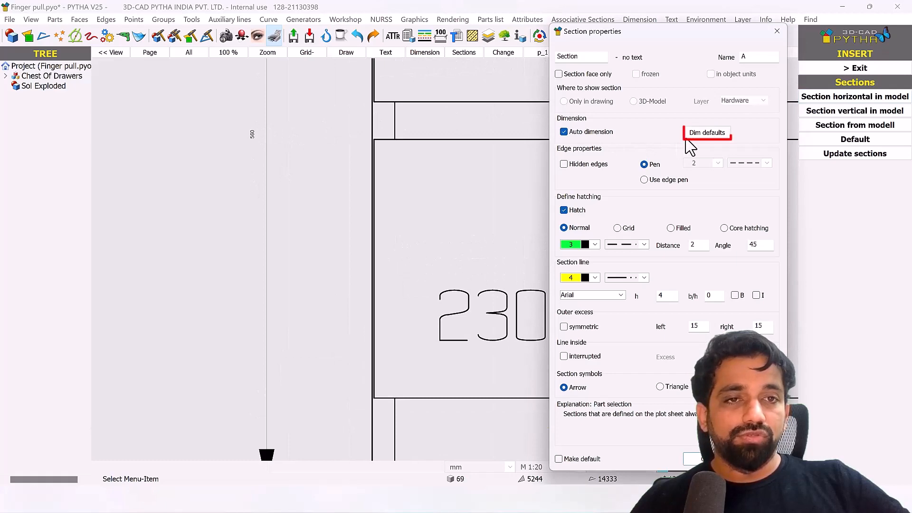
click(687, 140)
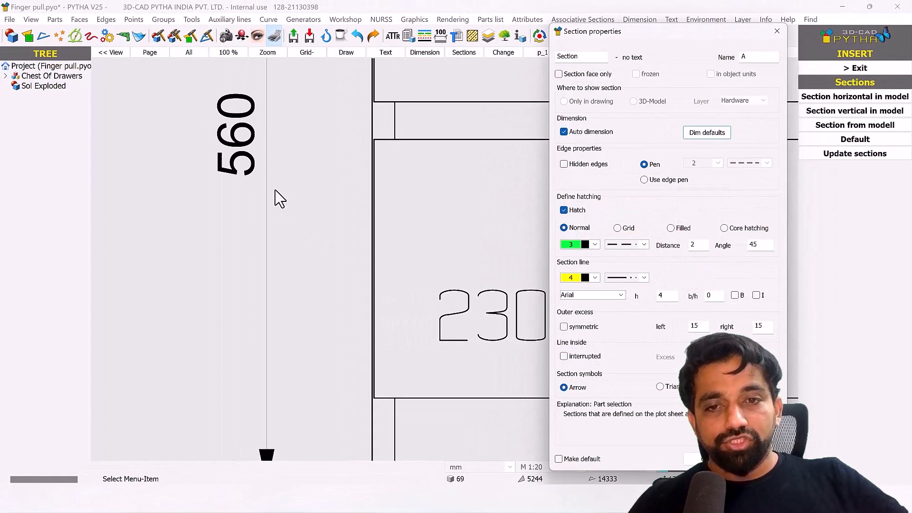
Step: Change the delimiters of the Section A-A dimensions to Stroke
scroll(278, 198, down, 5)
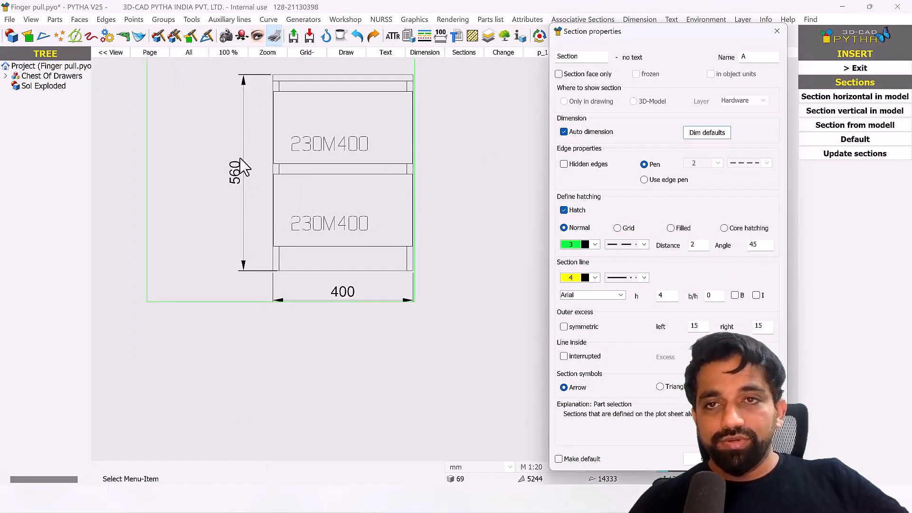
click(707, 133)
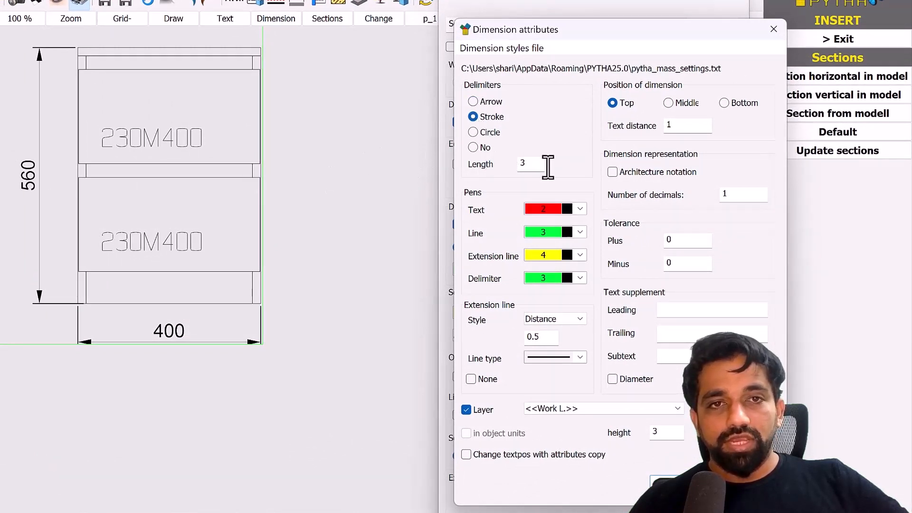
key(Return)
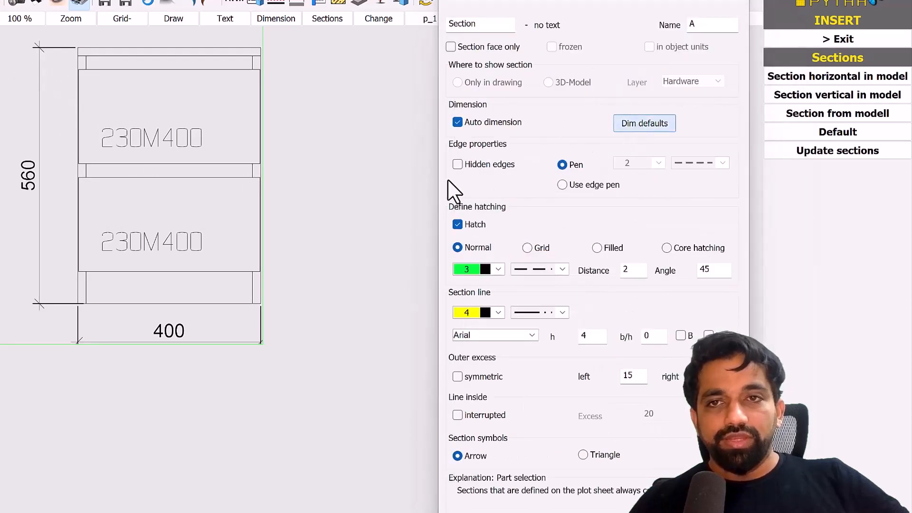
Step: Increase the extension line distance of the section dimensions and apply the section properties as the default
key(Return)
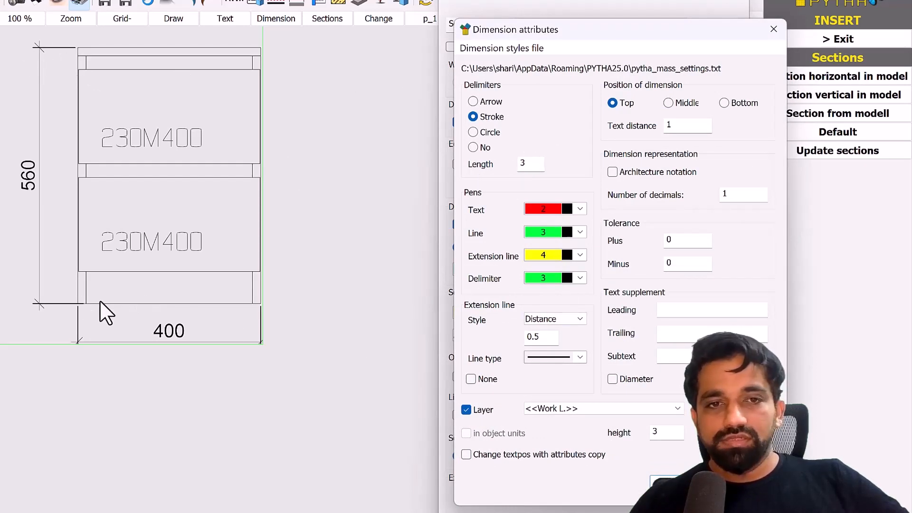
scroll(79, 311, up, 3)
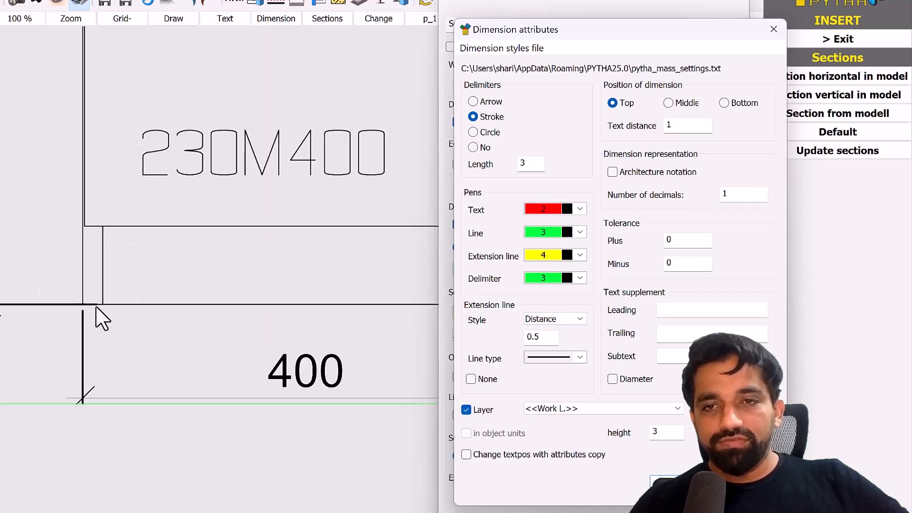
double_click(544, 338)
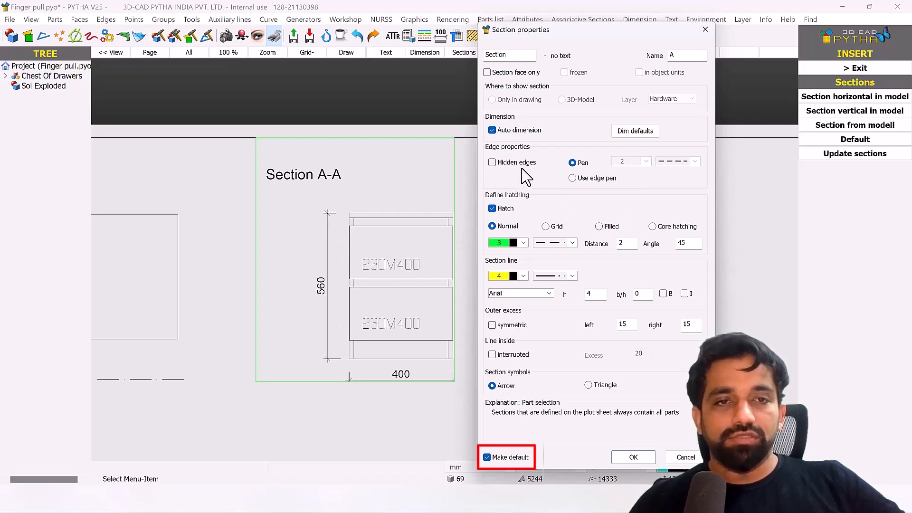
click(634, 458)
scroll(369, 266, down, 3)
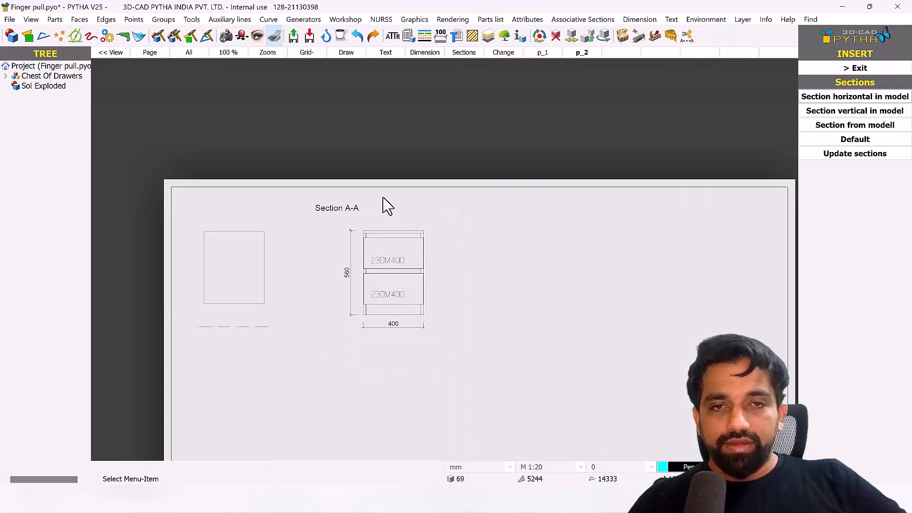
Step: Add the text "Top View" with height 5 above the top view outline on the sheet
click(887, 70)
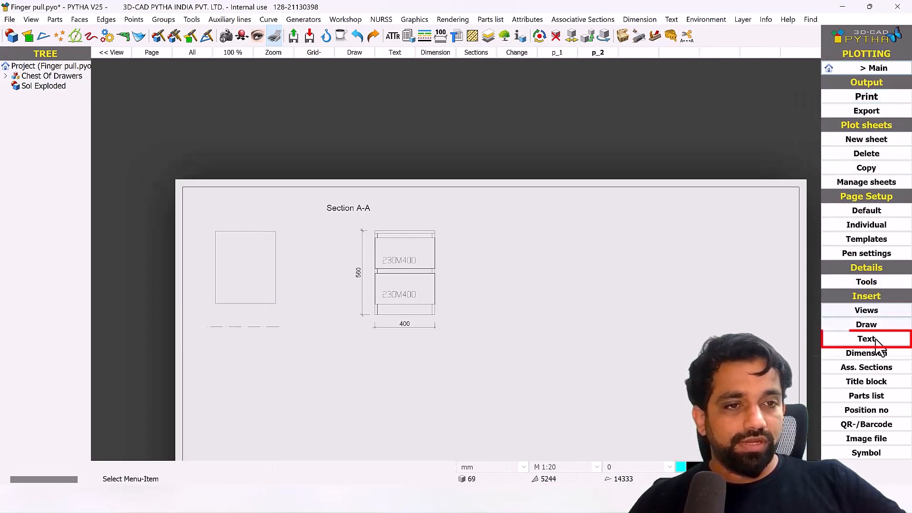
click(877, 341)
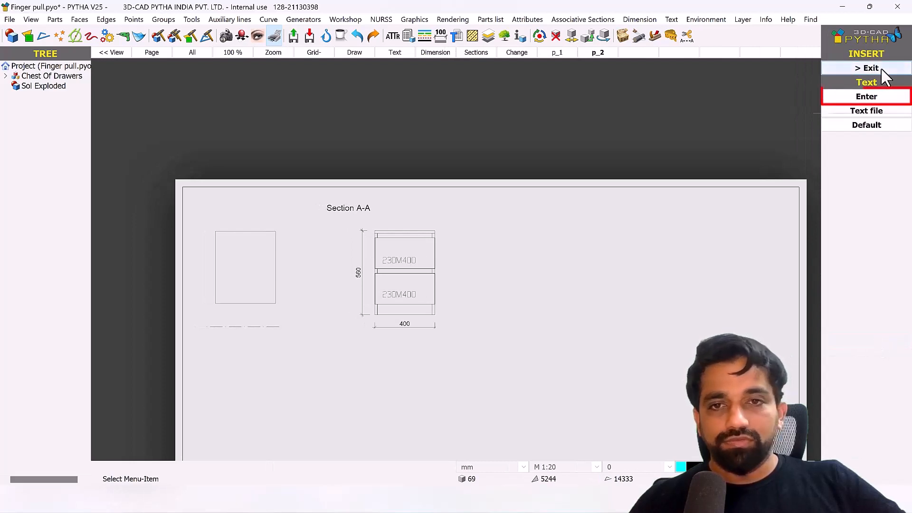
click(877, 97)
scroll(209, 204, up, 1)
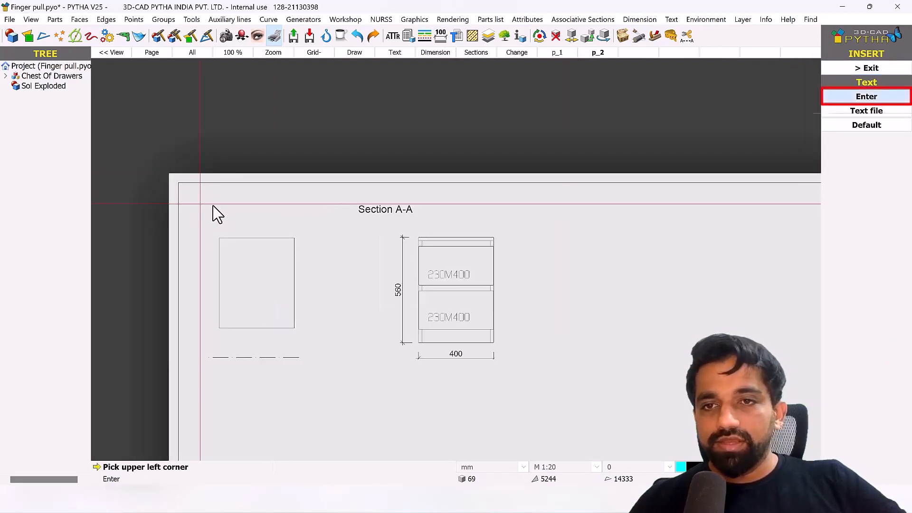
click(213, 206)
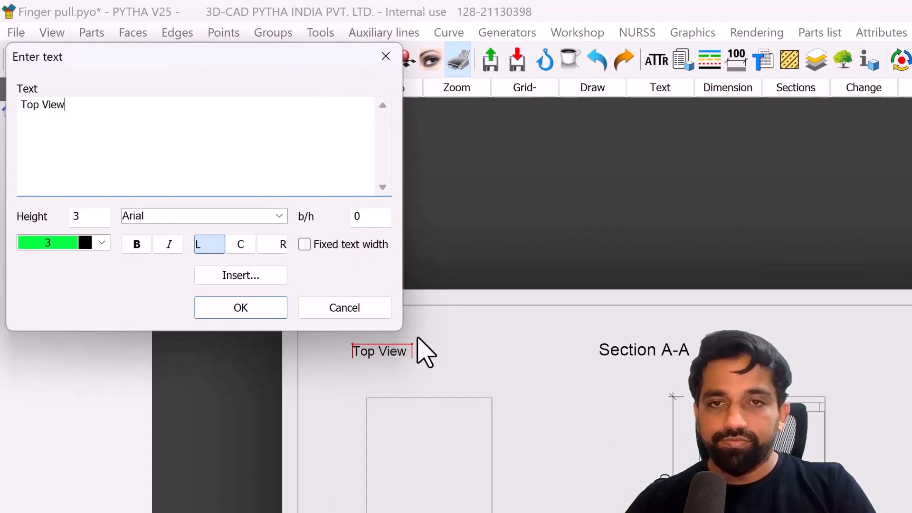
drag(94, 218, 33, 222)
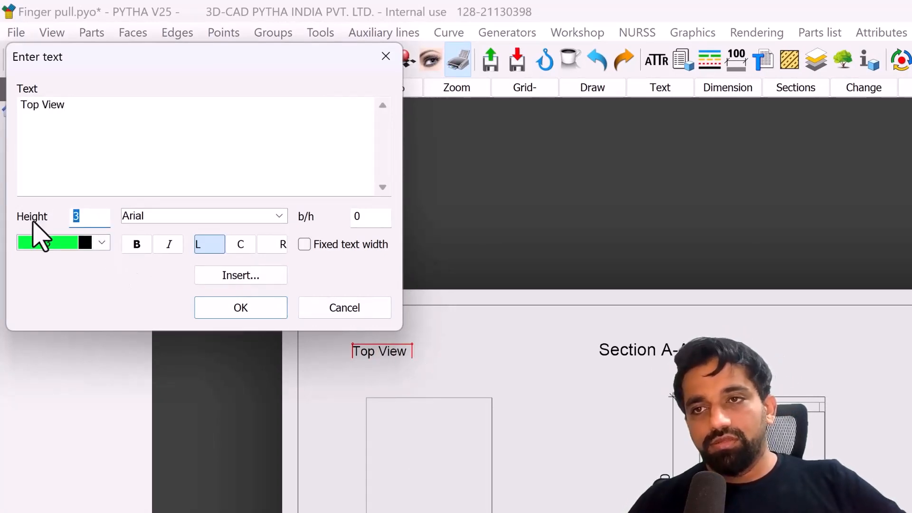
text(5)
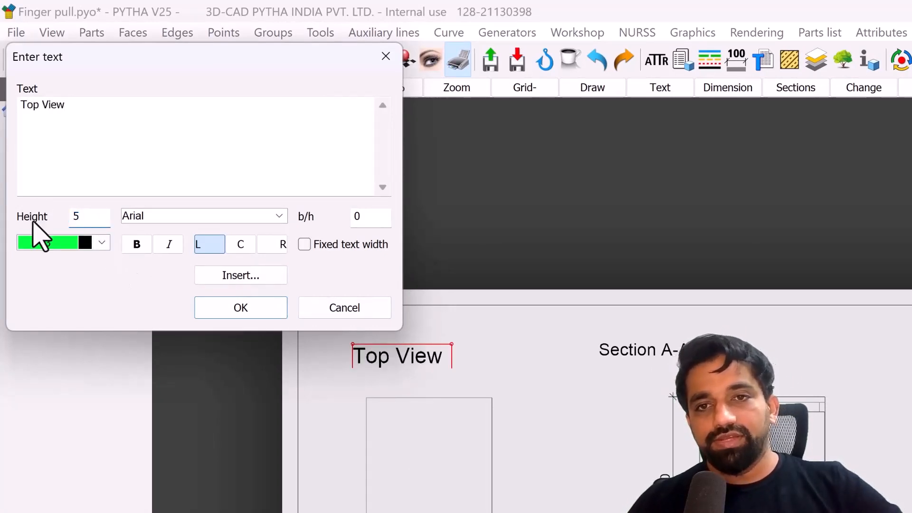
click(217, 313)
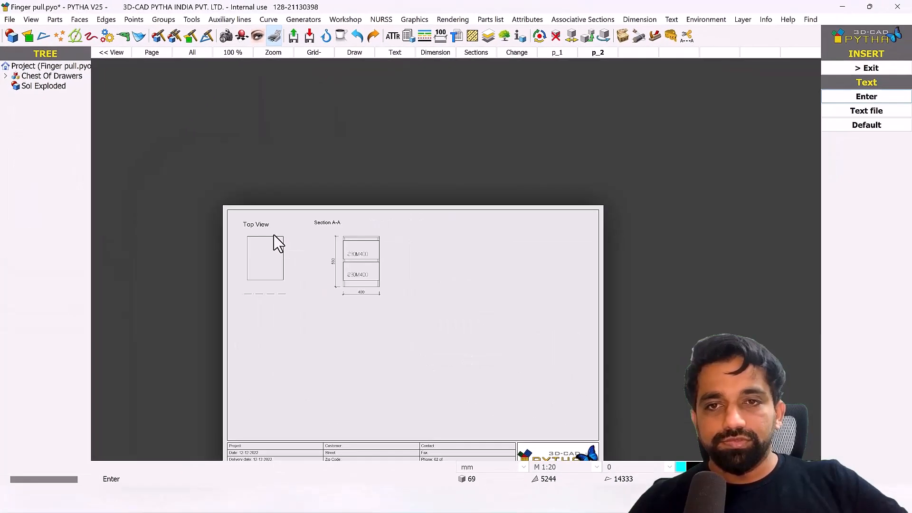
Step: Add a horizontal model dimension between the inner faces of the side panels, placed above the Section A-A view
scroll(364, 249, up, 2)
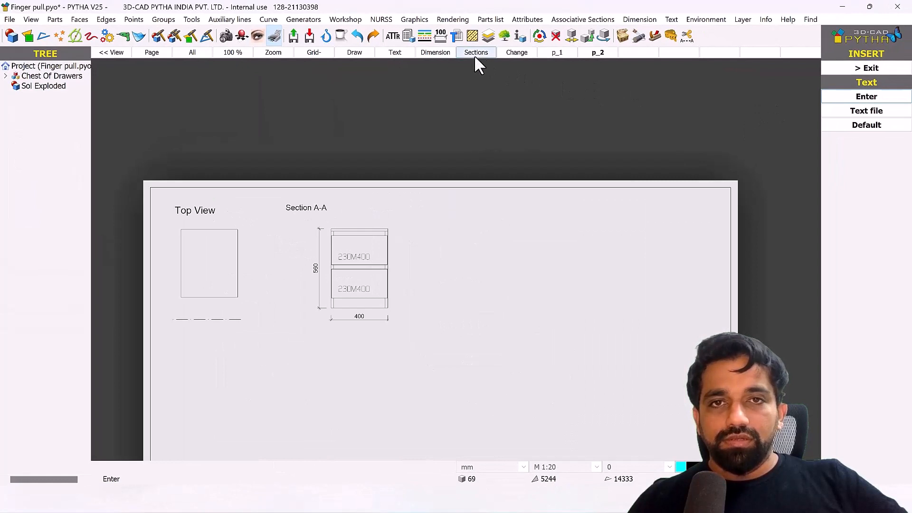
click(446, 52)
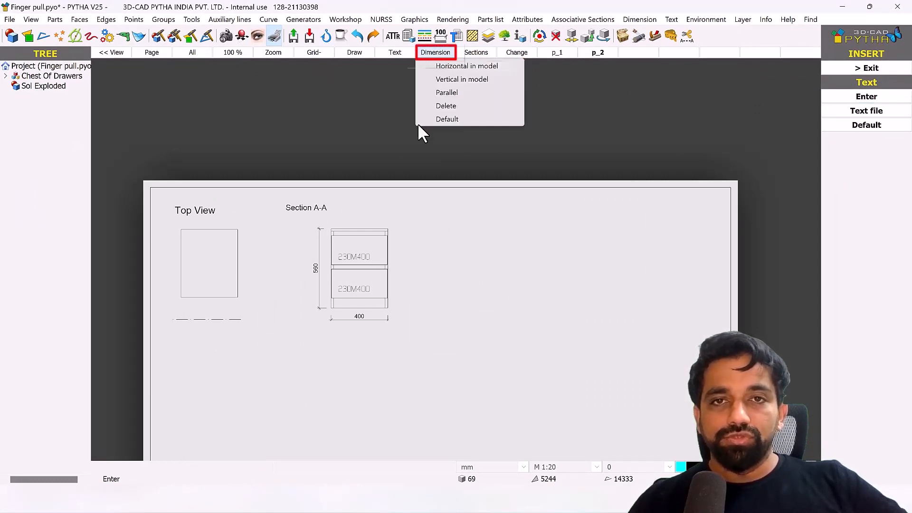
click(460, 69)
scroll(367, 323, up, 2)
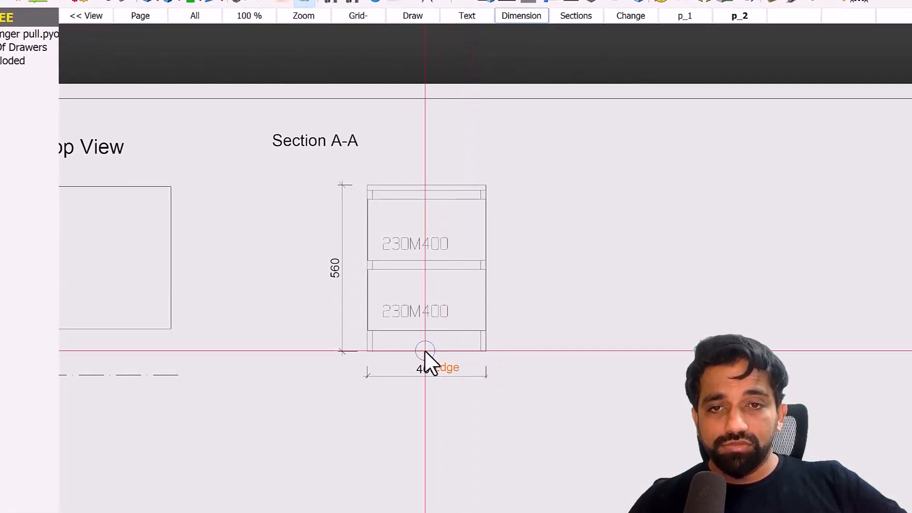
click(426, 352)
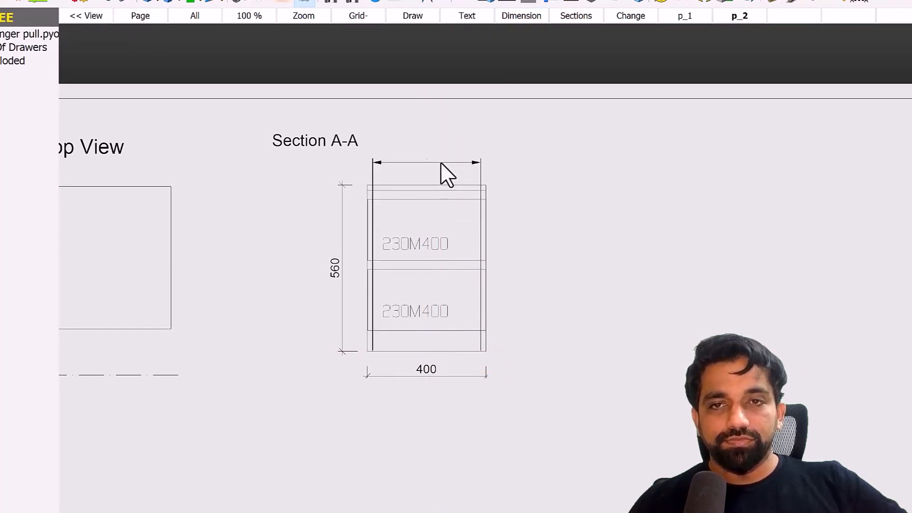
click(441, 163)
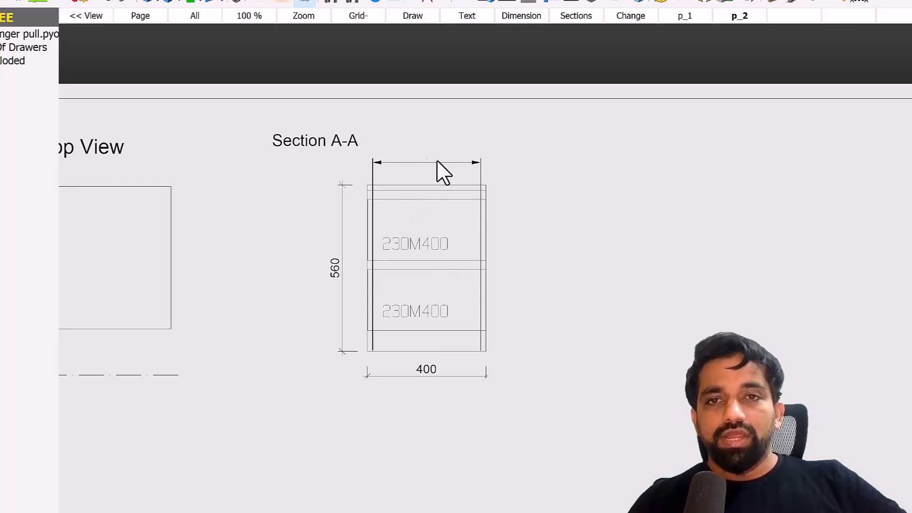
Step: Change the inner width dimension's delimiters to Stroke and set its text height to 3
scroll(437, 161, up, 5)
scroll(422, 161, down, 5)
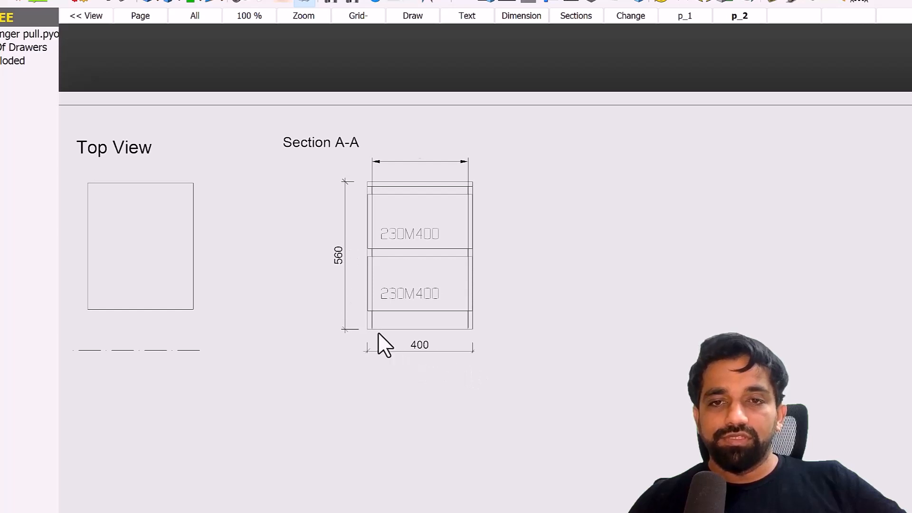
scroll(427, 160, up, 3)
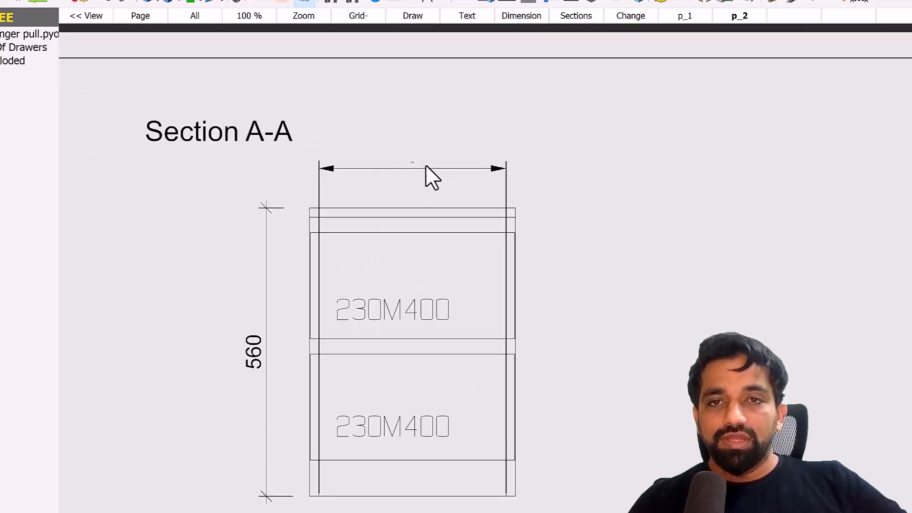
right_click(426, 168)
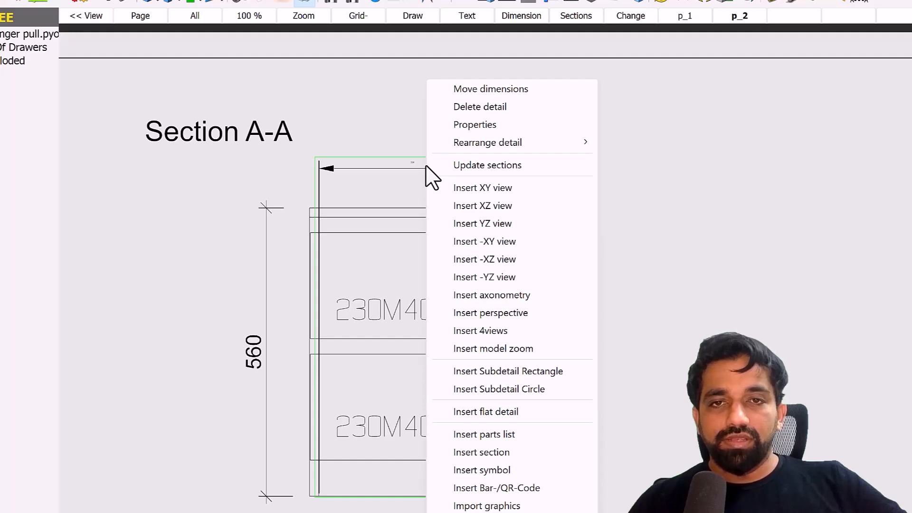
click(474, 126)
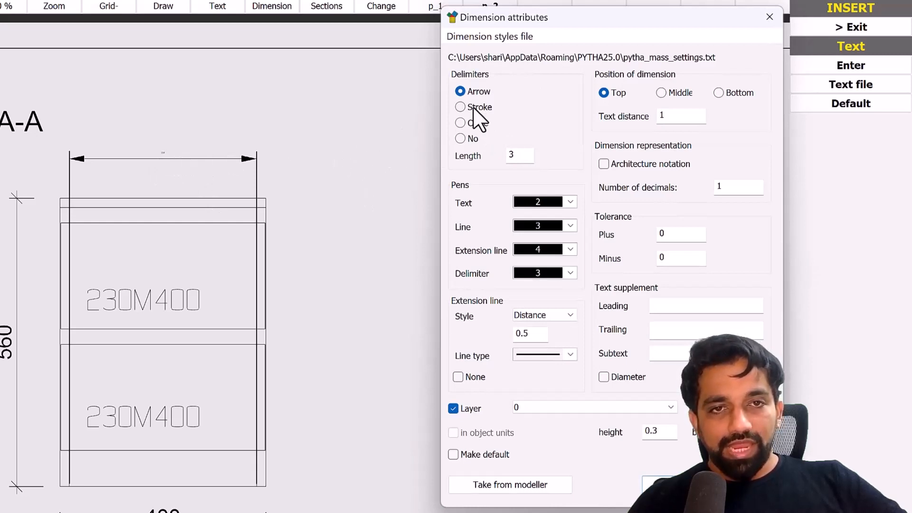
click(460, 107)
double_click(654, 431)
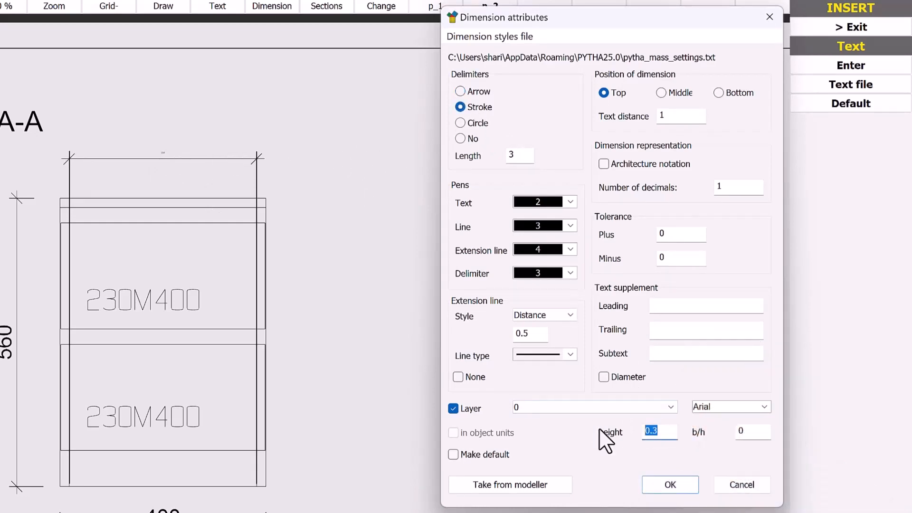
text(3)
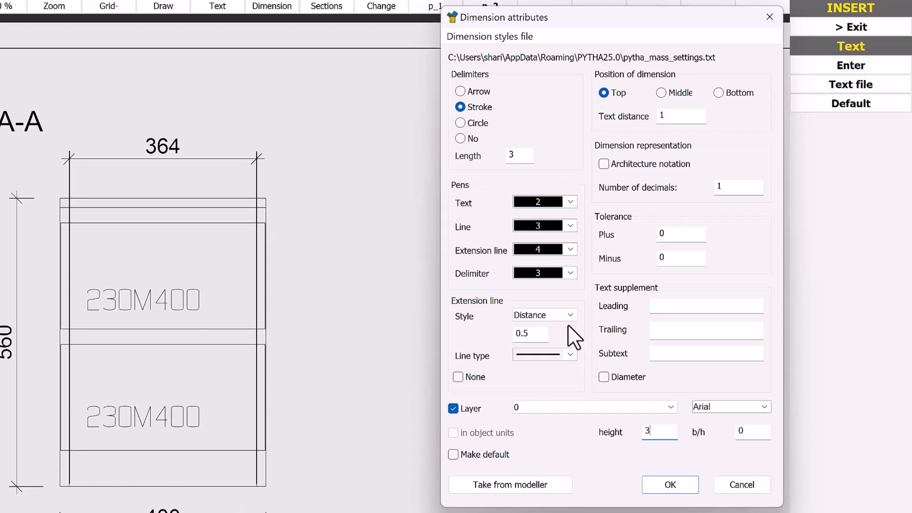
Step: Give the inner width dimension constant-length extension lines of 5 and save these attributes as the default
double_click(527, 333)
double_click(518, 333)
click(551, 315)
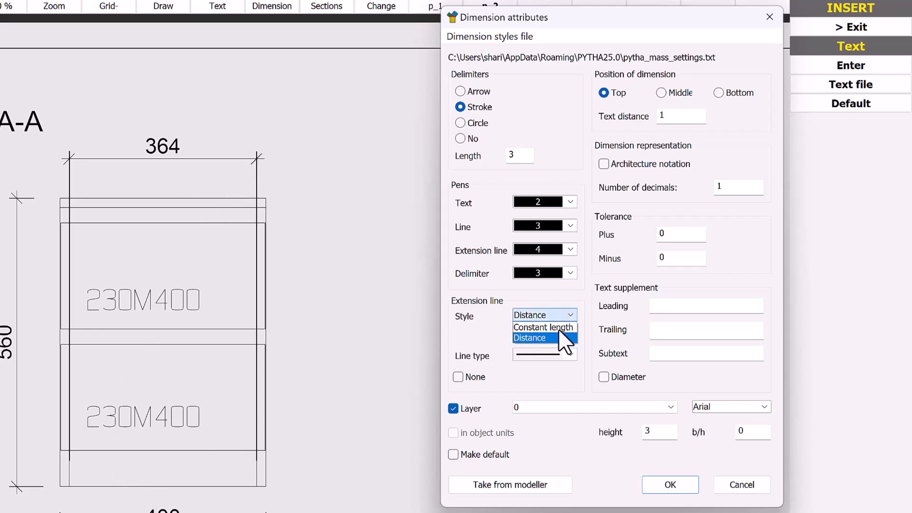
click(553, 327)
double_click(538, 336)
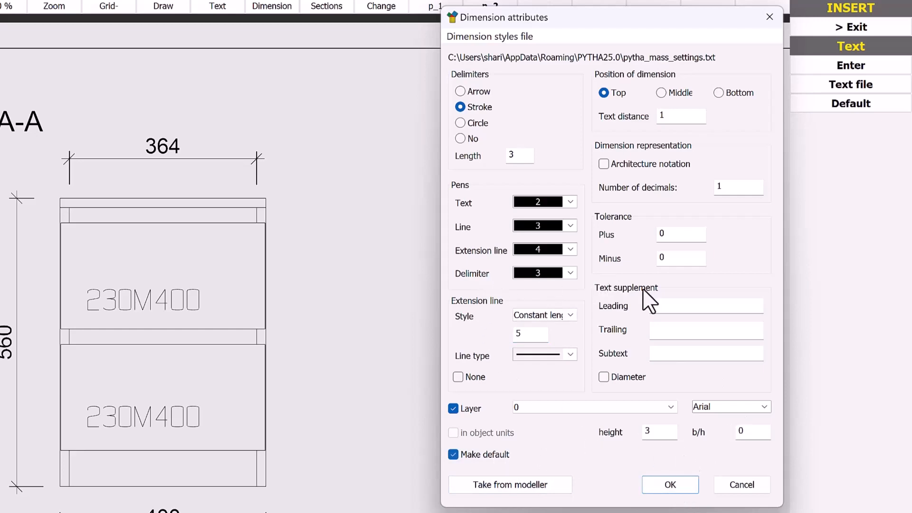
click(667, 484)
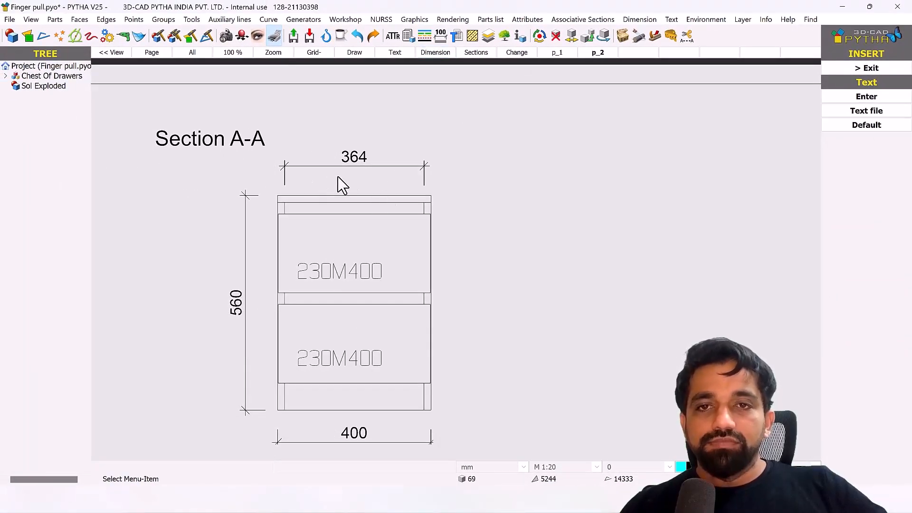
Step: Add the subtext "Int. Width" to the inner width dimension above Section A-A
right_click(363, 167)
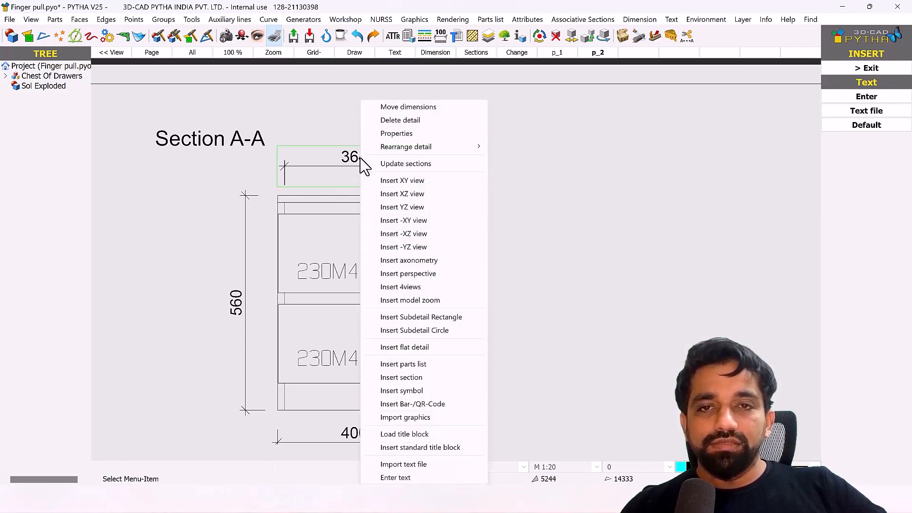
click(393, 136)
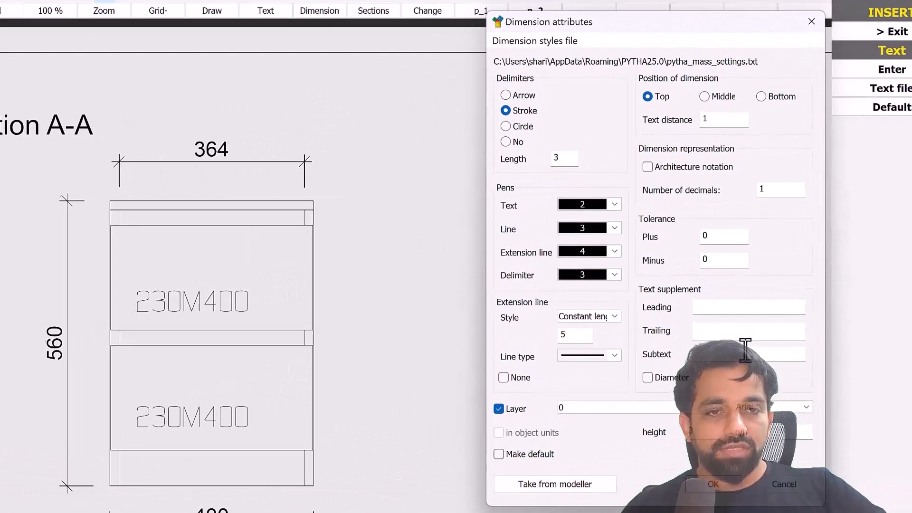
click(745, 351)
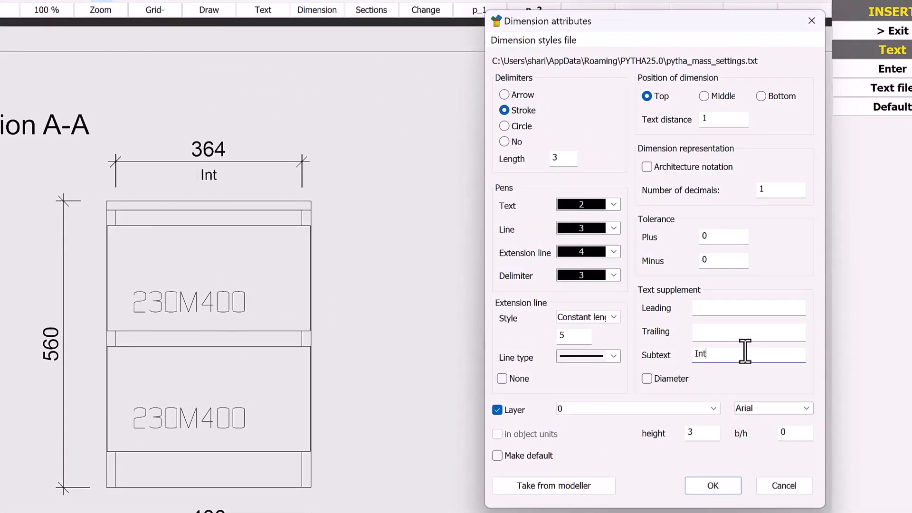
text(Int. Width)
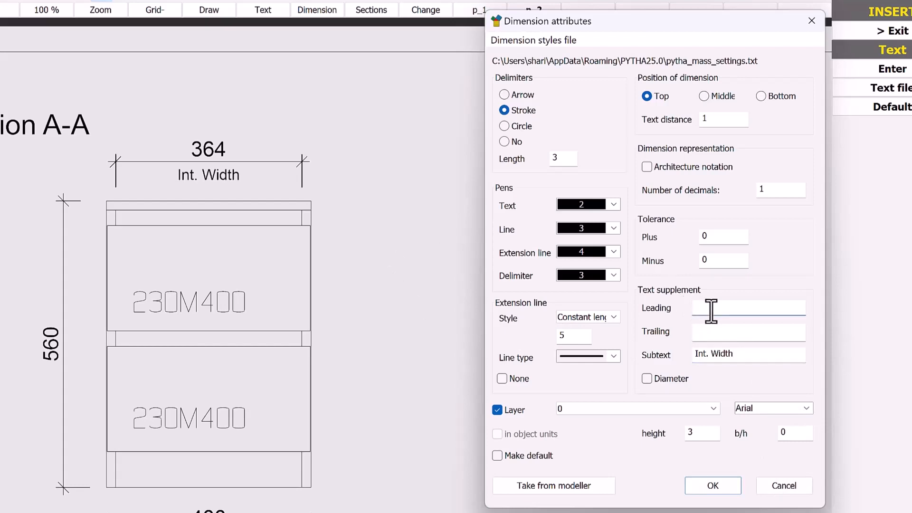
Step: Try "W" as leading and trailing text of the dimension, clear both supplements and apply the attributes
text(W)
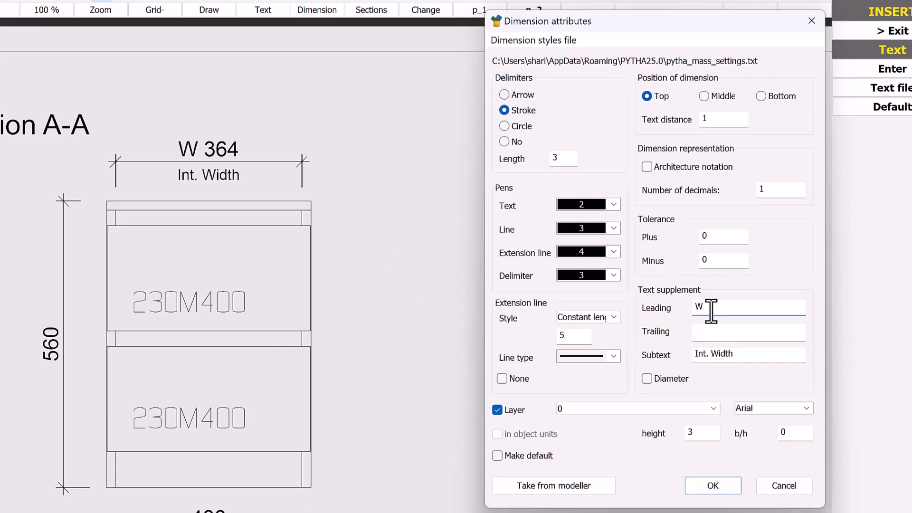
text(=)
key(BackSpace)
key(BackSpace)
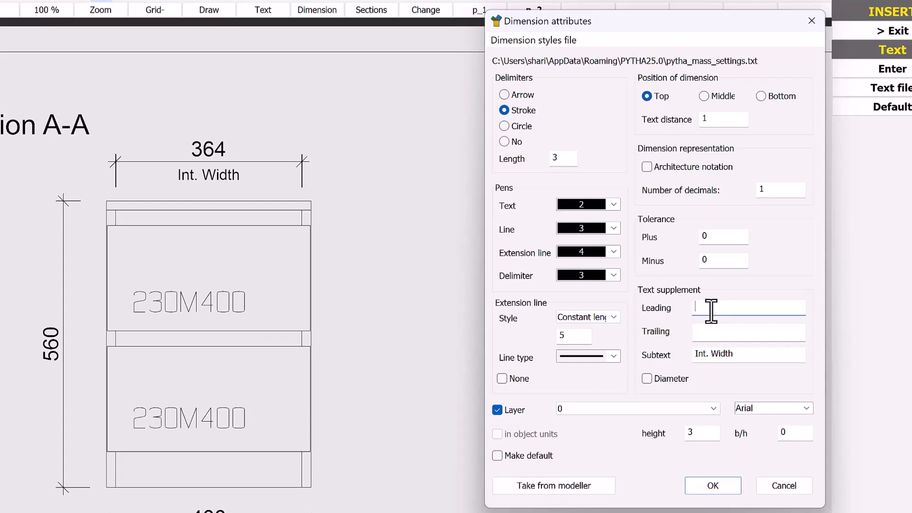
click(726, 329)
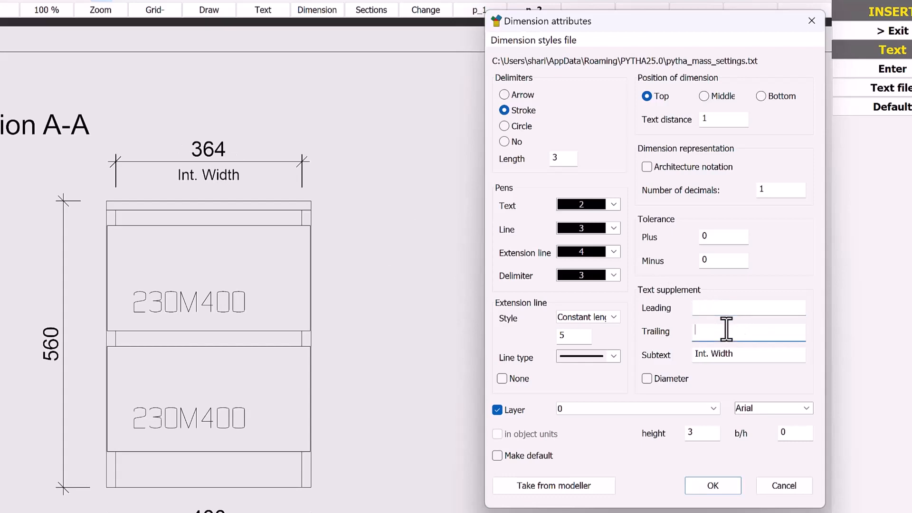
text(W)
key(BackSpace)
click(703, 488)
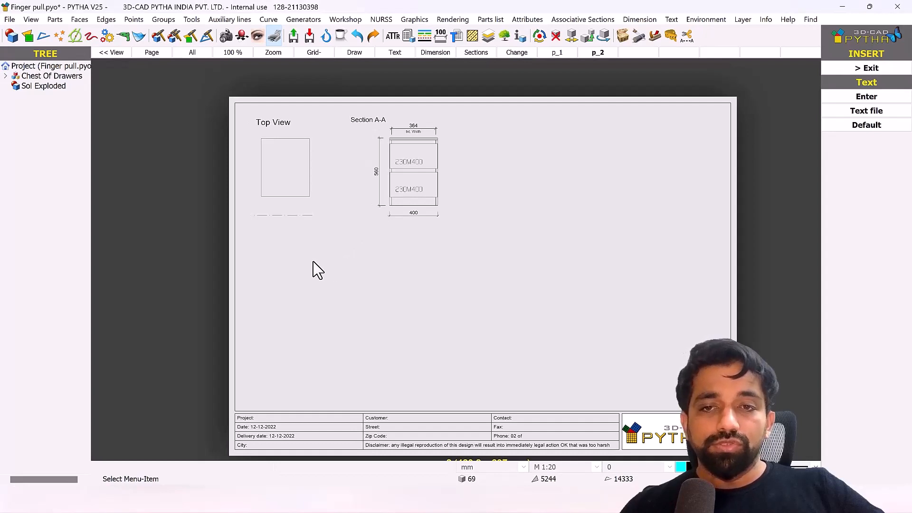
Step: Insert a -YZ view of the chest of drawers below the top view
right_click(313, 261)
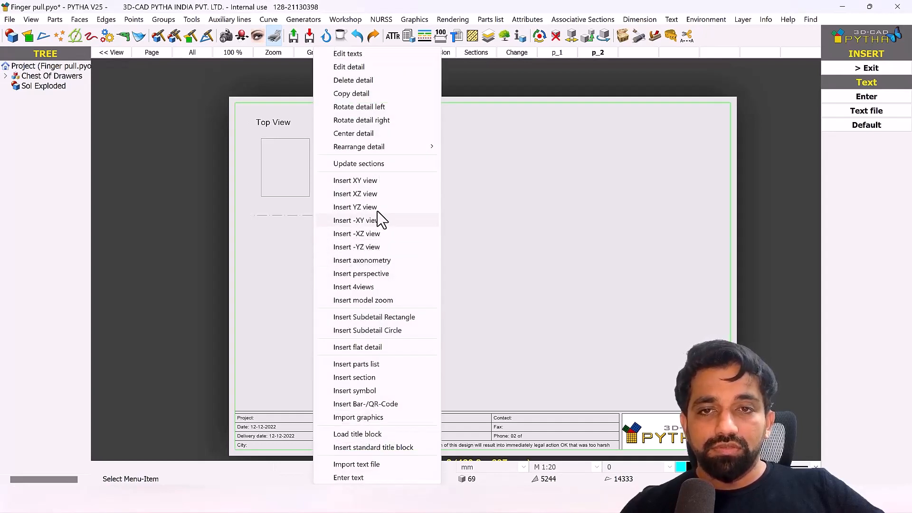
click(377, 248)
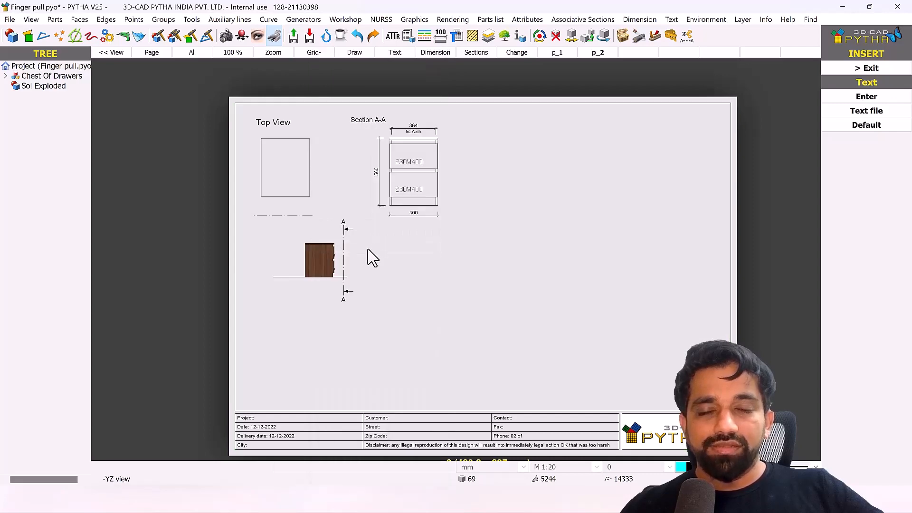
scroll(318, 259, up, 1)
Step: Set the inserted -YZ view's scale to 1:10 and turn off its shaded display
right_click(327, 253)
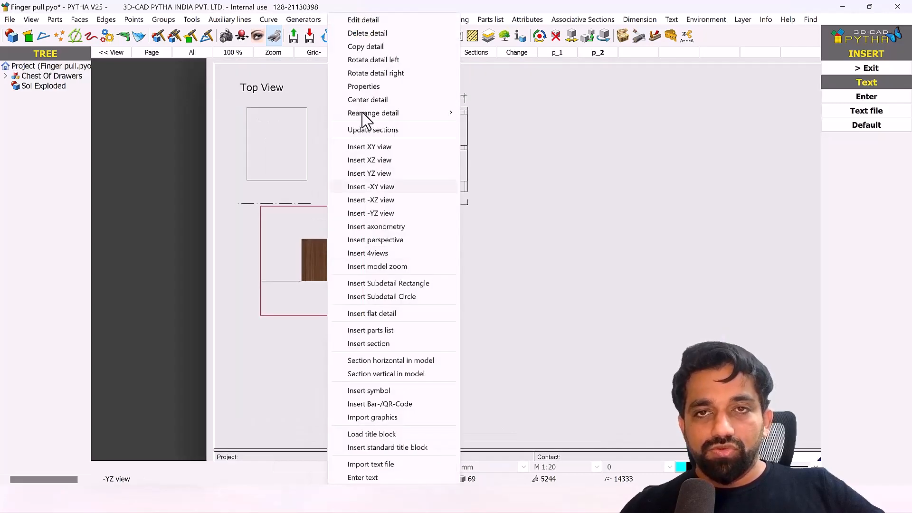
click(379, 86)
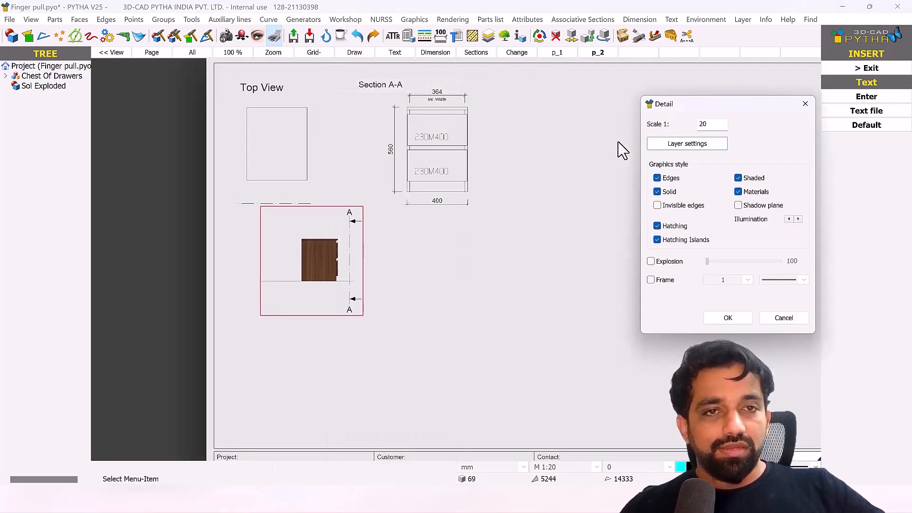
double_click(699, 125)
text(10)
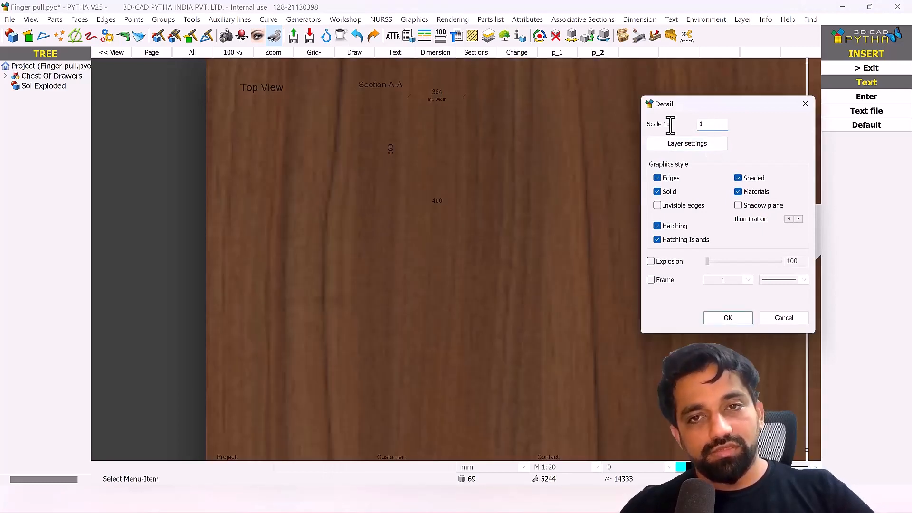
click(739, 178)
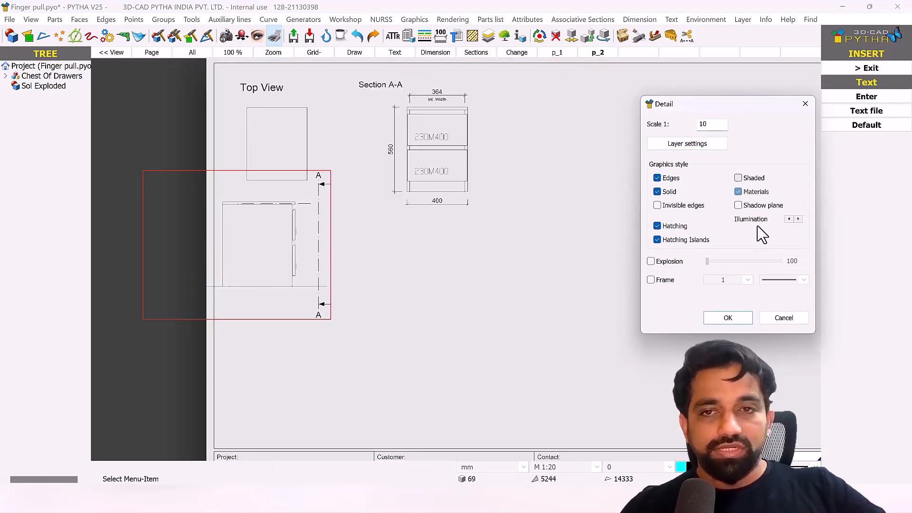
click(728, 318)
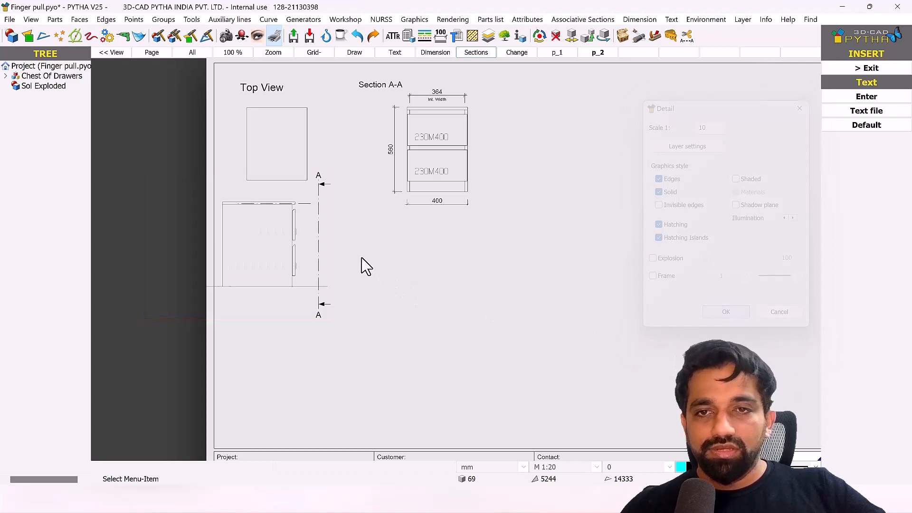
Step: Hide the A-A section line in the -YZ view and move the view down so it clears the top view
right_click(326, 233)
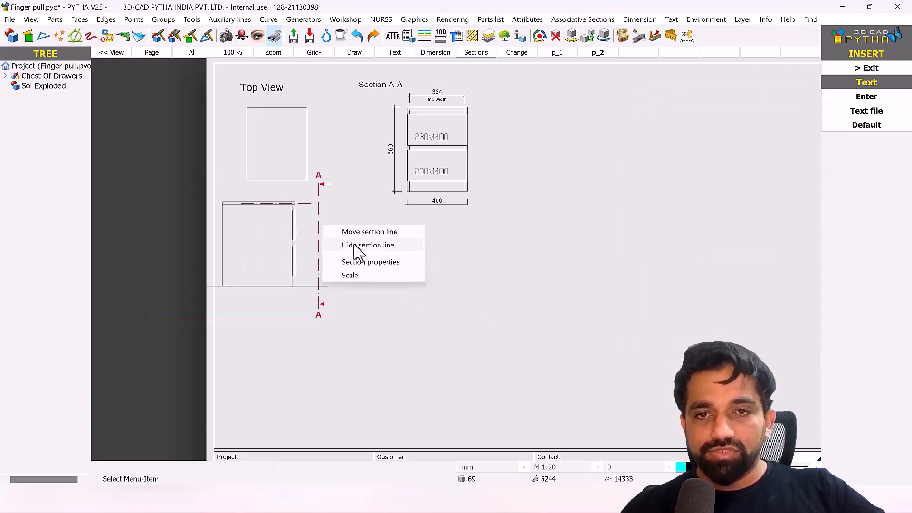
click(368, 245)
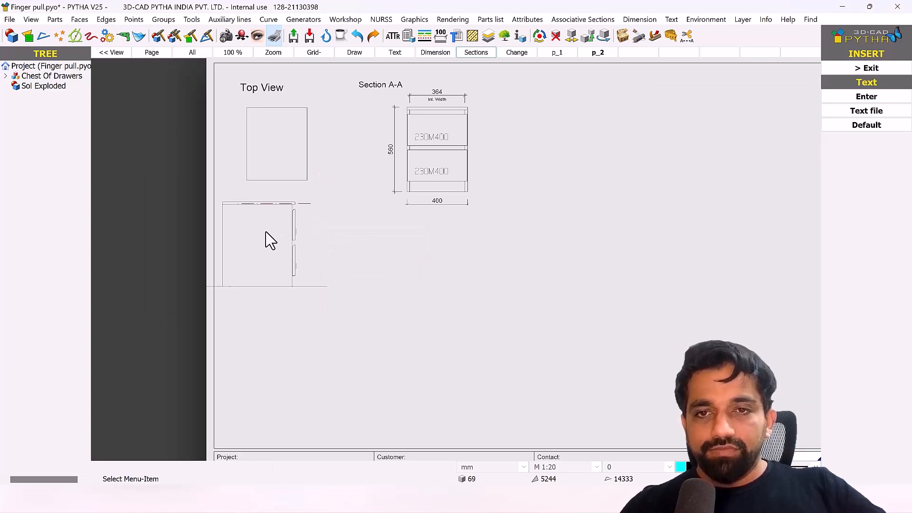
click(256, 243)
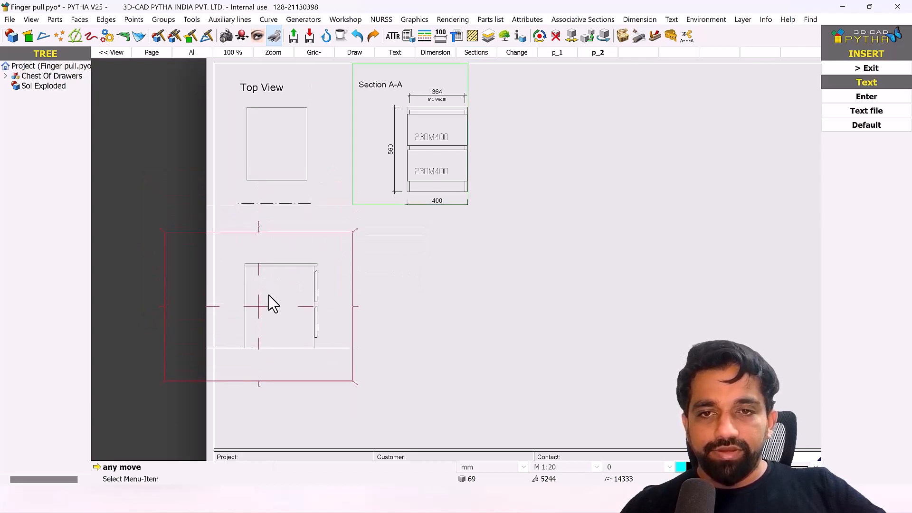
click(283, 307)
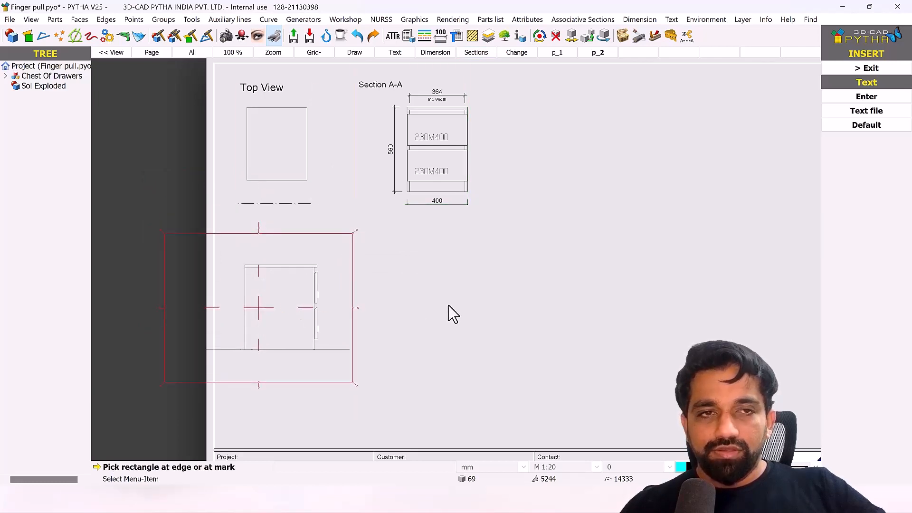
Step: Add the text "Side View" with height 5 above the side view on p_2
click(865, 97)
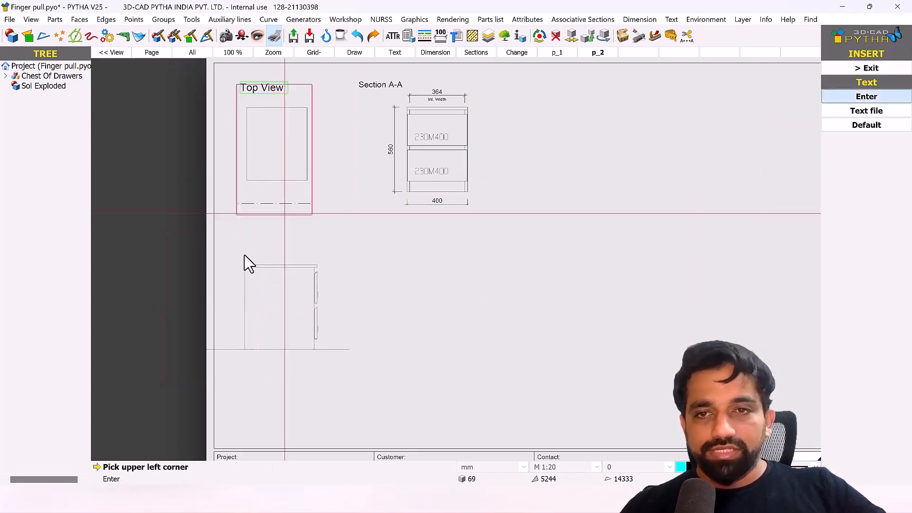
click(240, 237)
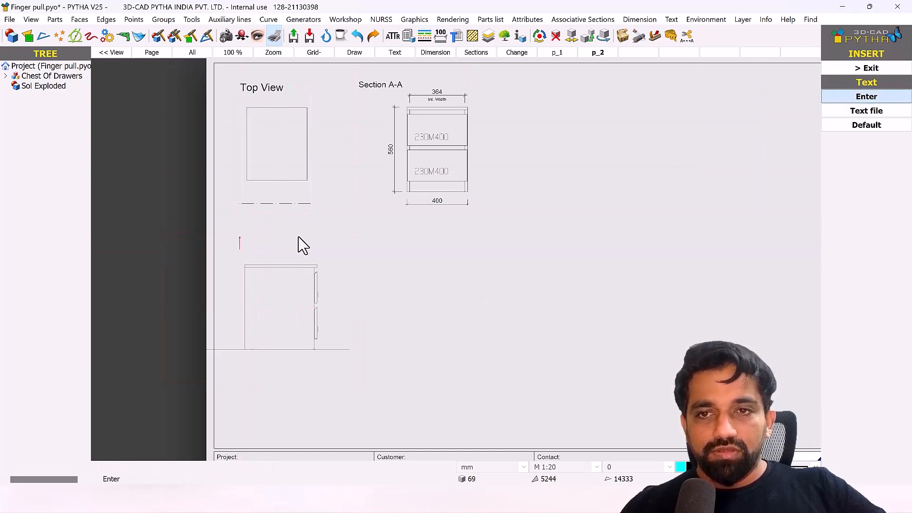
text(Side View)
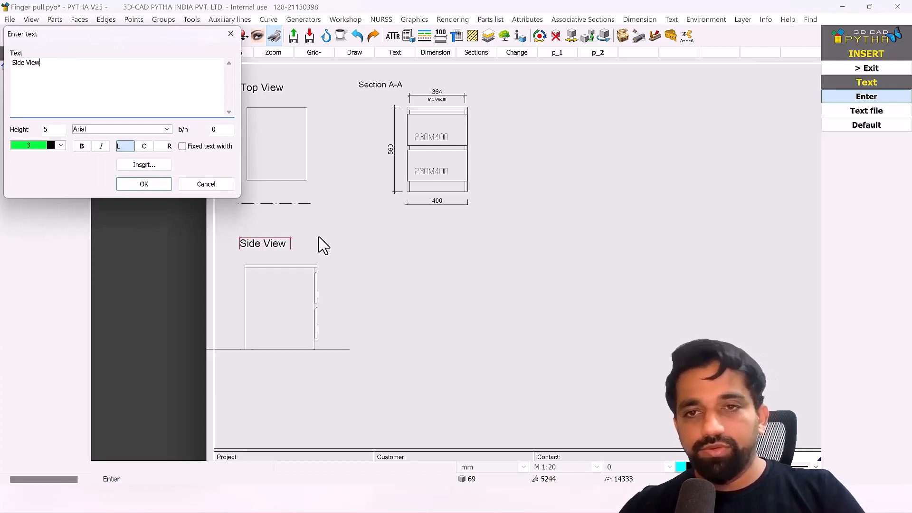
click(144, 185)
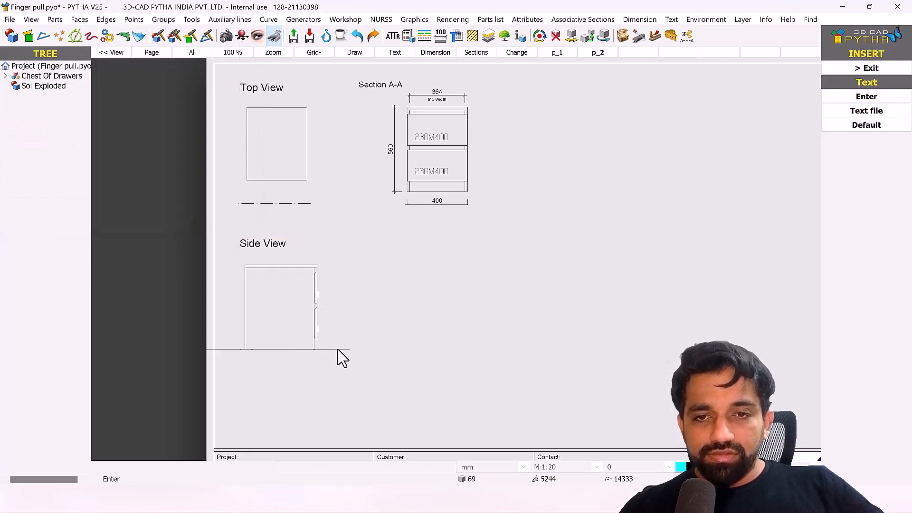
Step: Return to the 3D model and move the Sol Exploded part along the XY plane, farther away from the assembled chest
scroll(343, 358, up, 3)
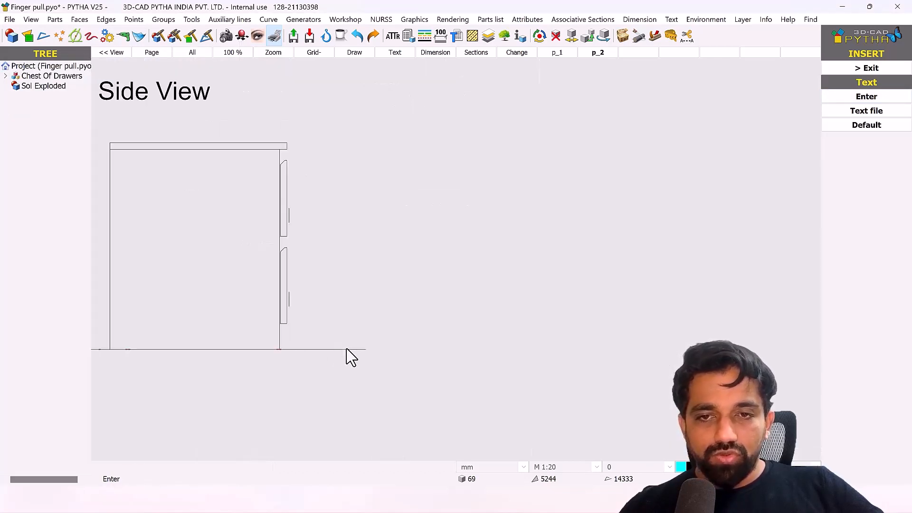
scroll(347, 357, down, 3)
scroll(347, 356, up, 3)
click(843, 69)
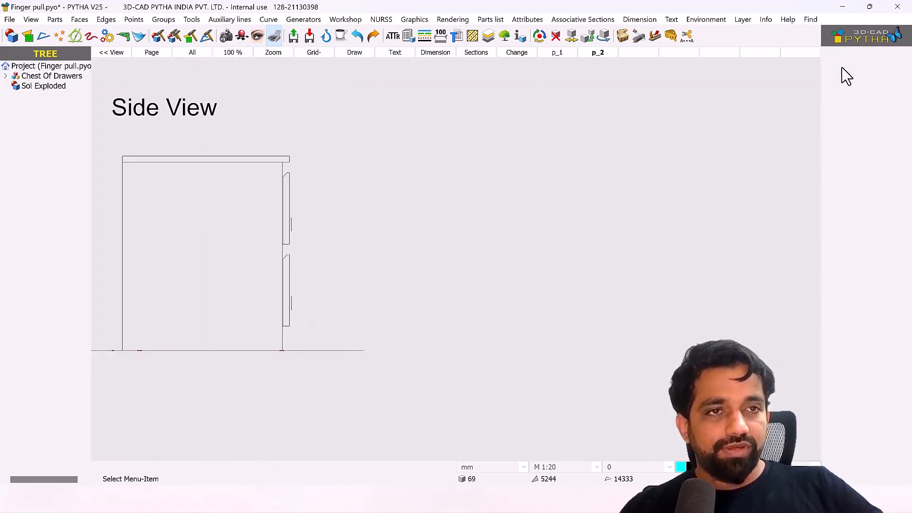
click(843, 68)
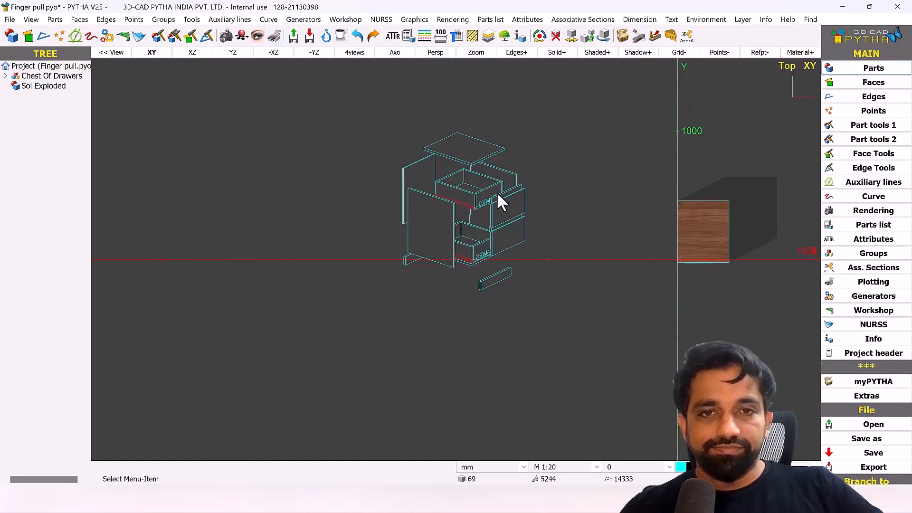
middle_drag(497, 192, 534, 254)
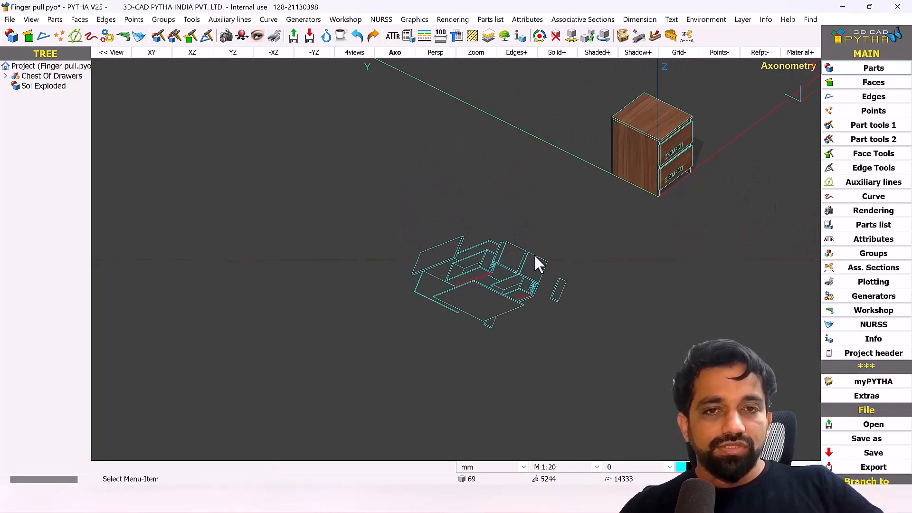
right_click(534, 254)
click(564, 217)
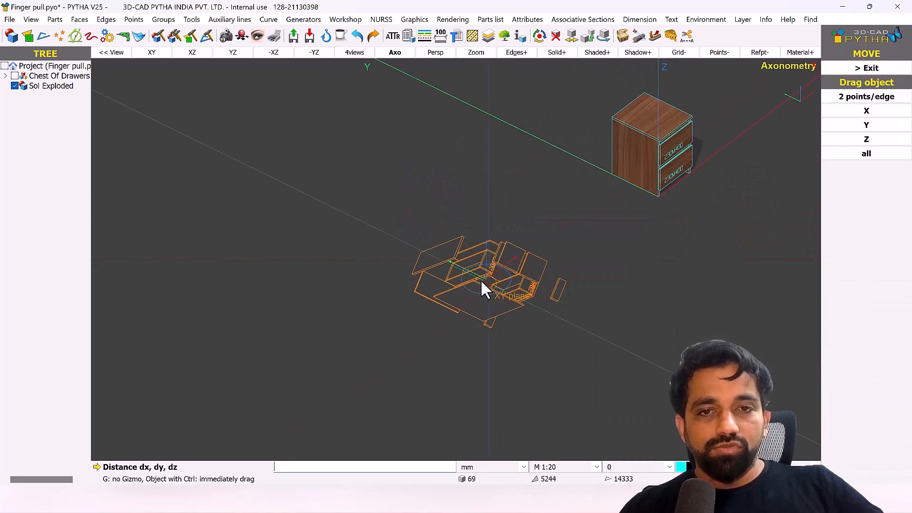
drag(473, 275, 399, 225)
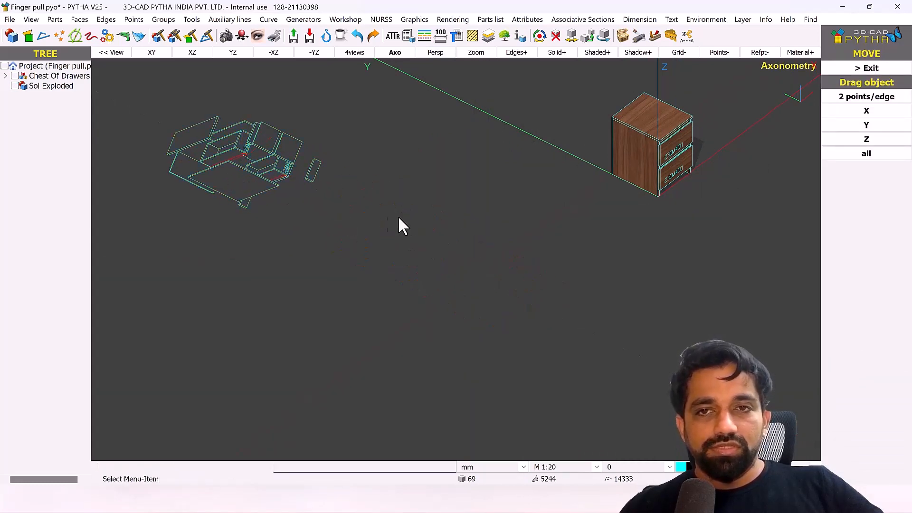
right_click(310, 187)
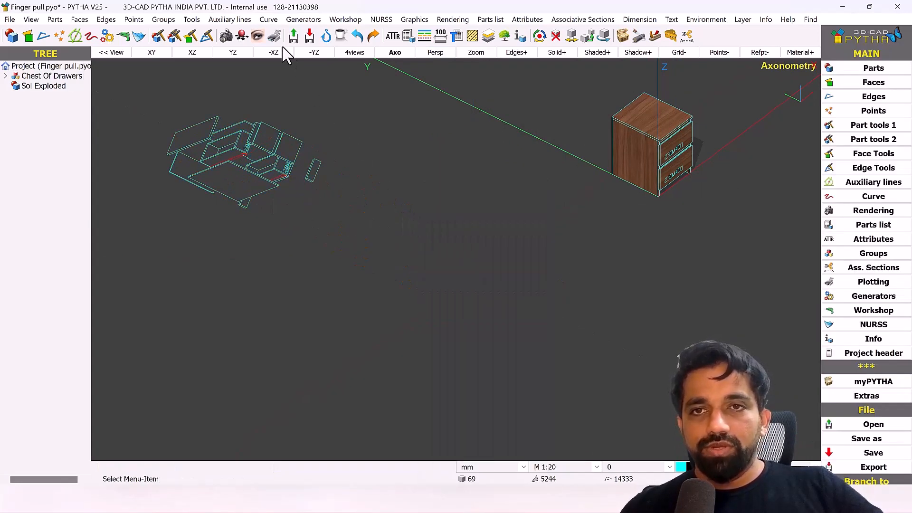
Step: Open plot sheet p_1 and hide the A section line beside the assembled chest
click(274, 36)
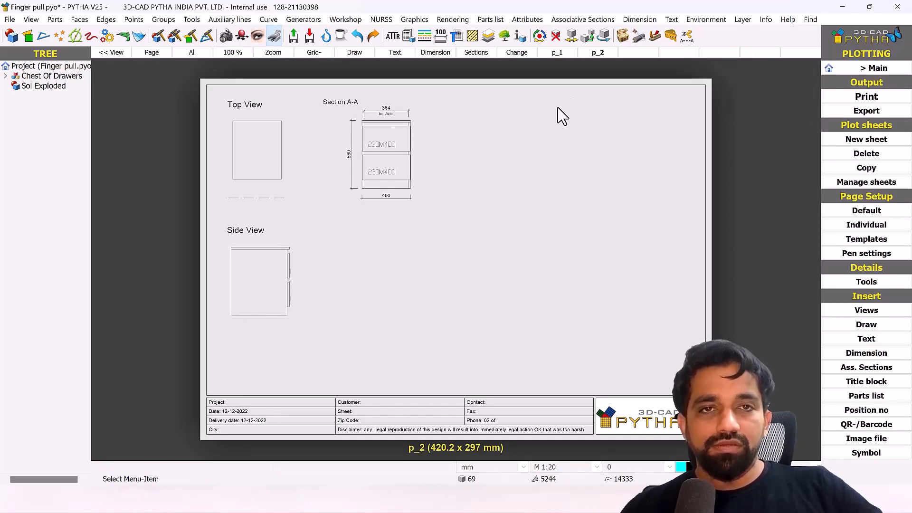
click(562, 54)
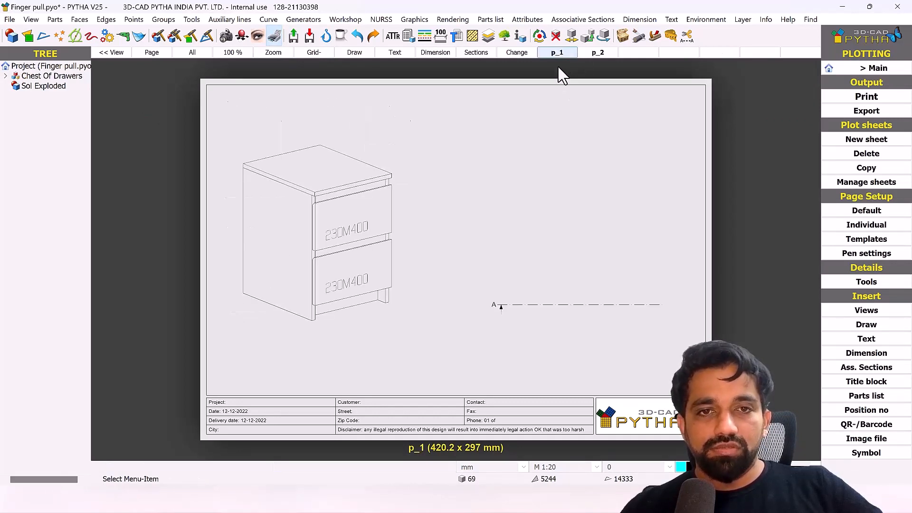
right_click(562, 309)
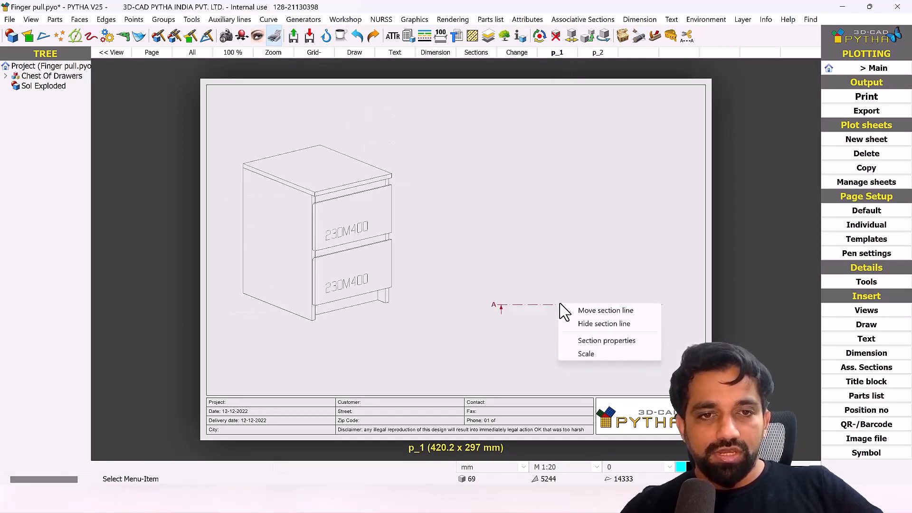
click(590, 327)
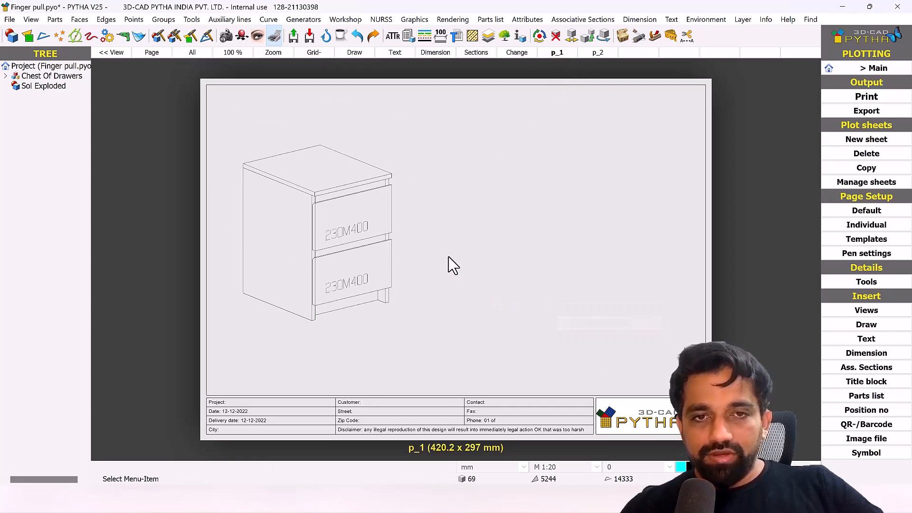
Step: Delete the empty view detail beside the assembled chest on p_1
scroll(454, 263, down, 2)
right_click(502, 258)
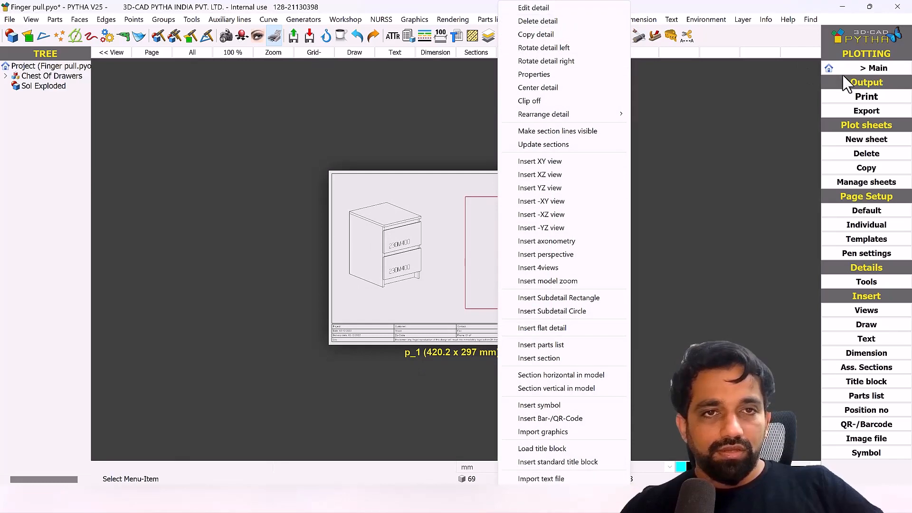
click(582, 22)
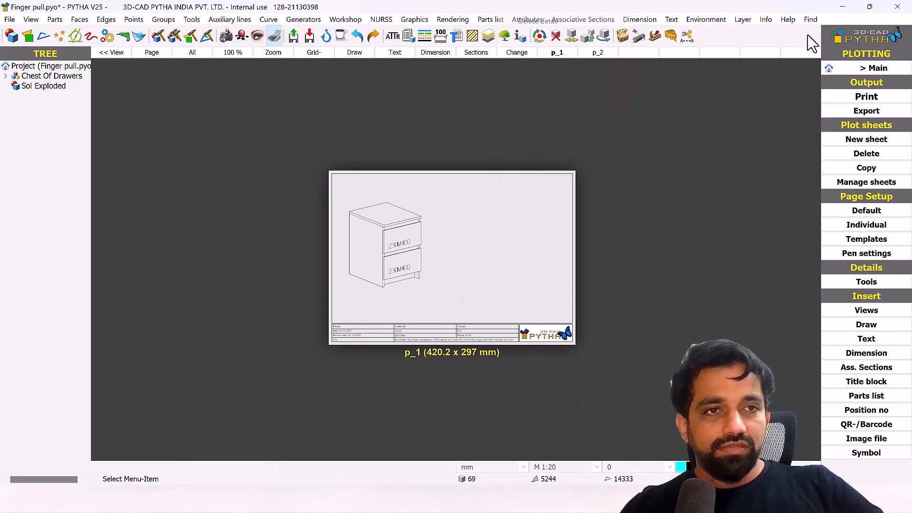
Step: Frame the exploded chest in the model's XY view and insert it on p_1 as a model zoom view
click(872, 69)
click(152, 53)
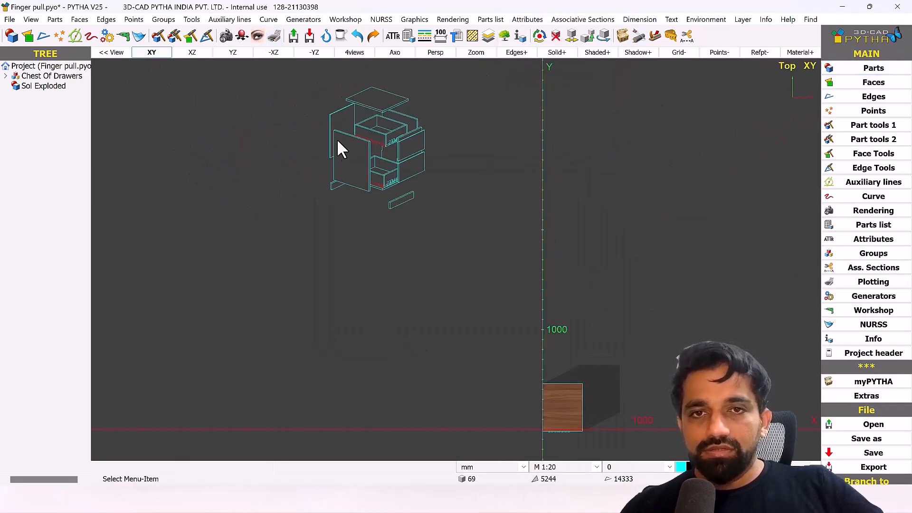
scroll(368, 213, up, 6)
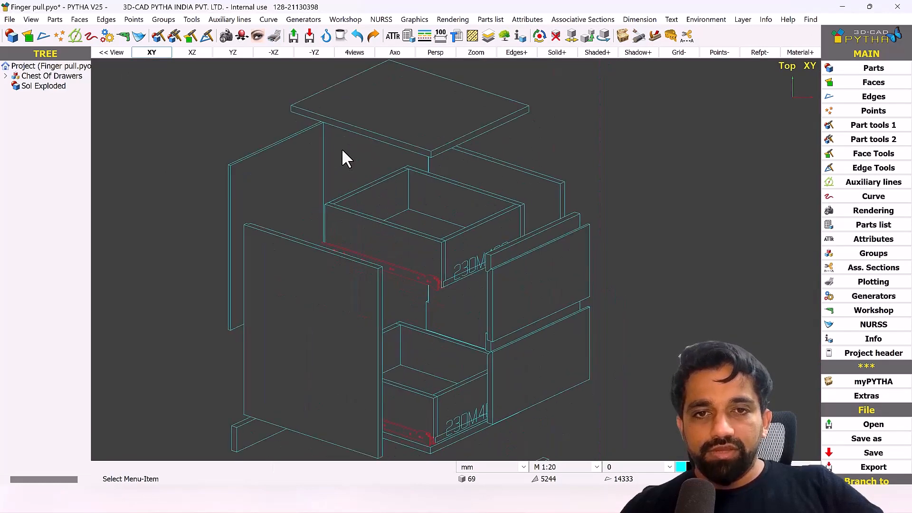
scroll(344, 157, down, 2)
click(275, 36)
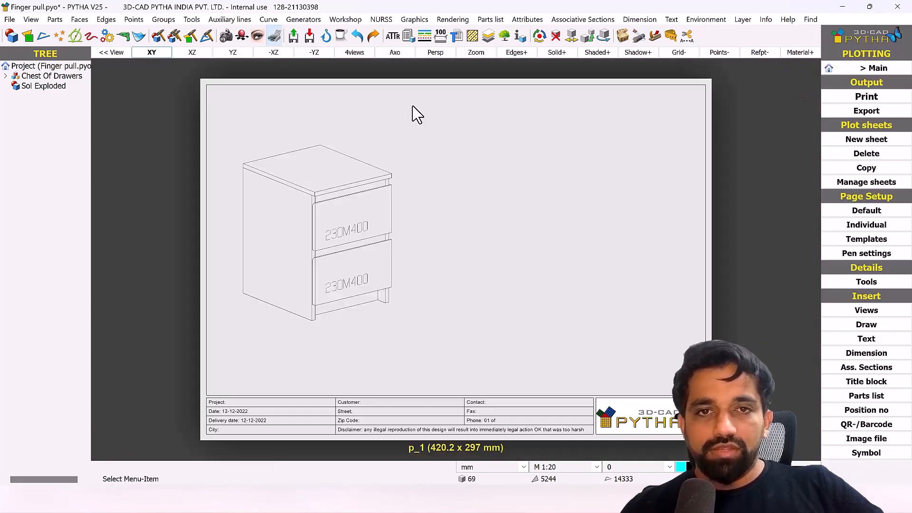
right_click(518, 199)
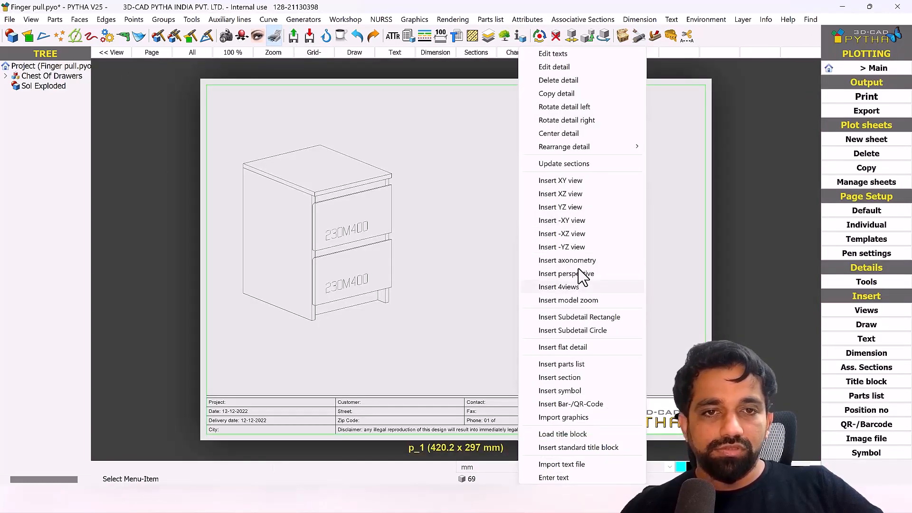
click(584, 300)
Step: Enlarge the exploded chest detail on p_1 and move it into the free space beside the assembled chest
right_click(402, 253)
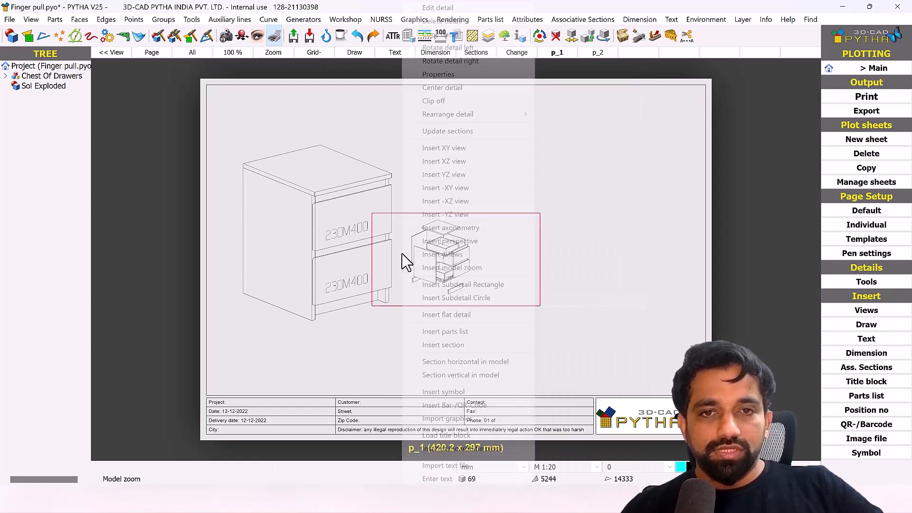
click(442, 8)
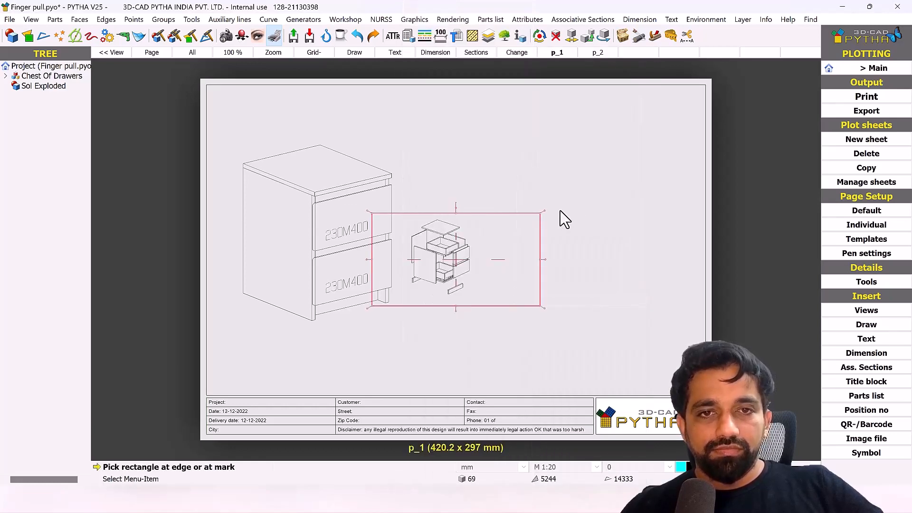
drag(551, 208, 747, 101)
click(560, 209)
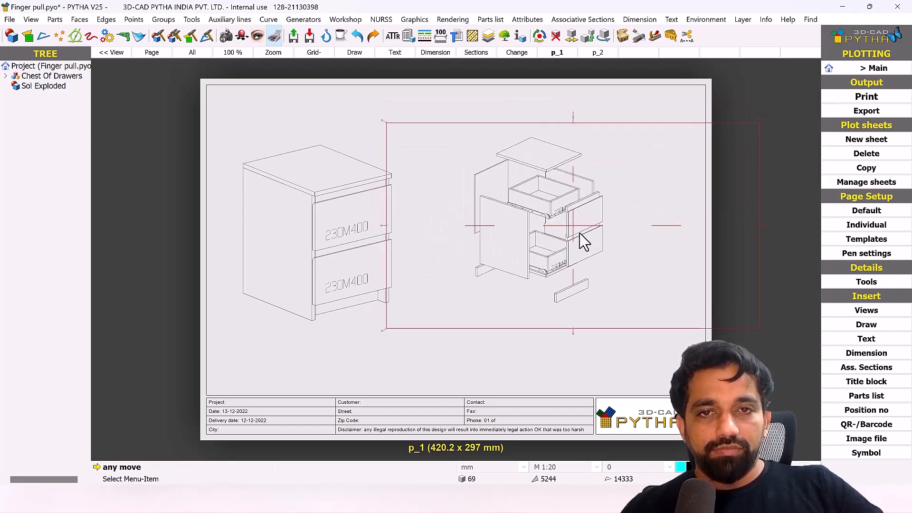
click(594, 257)
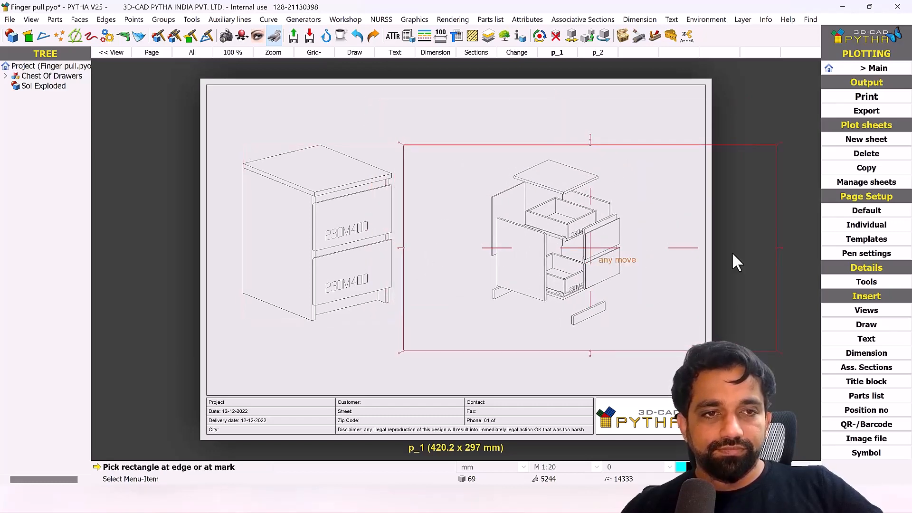
Step: Clip the exploded chest detail horizontally so its outer edge lies within the sheet frame
click(779, 248)
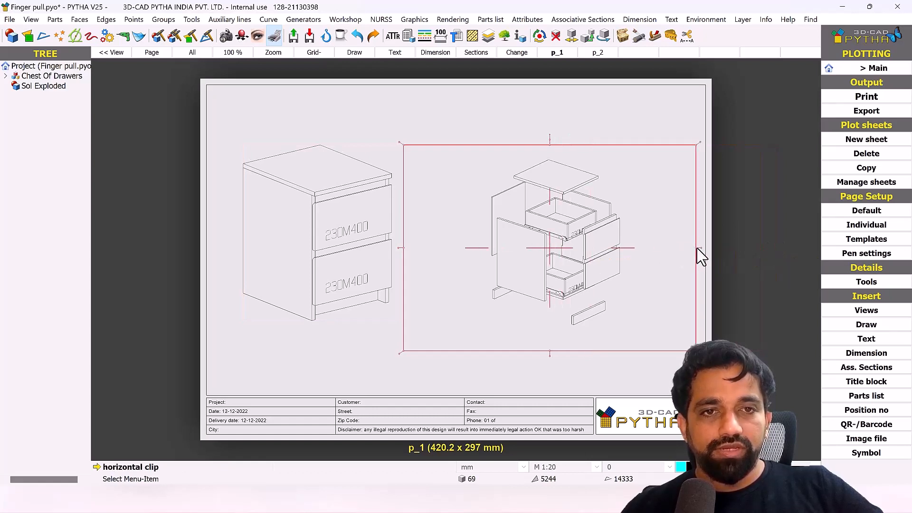
click(701, 257)
right_click(352, 326)
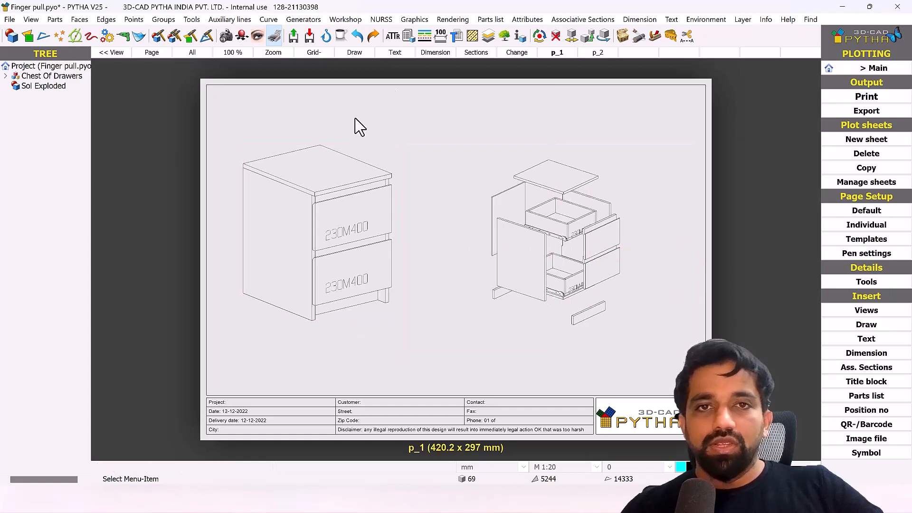
Step: Open plot sheet p_2 and hide the 3D Text layer in the Side View detail
click(595, 53)
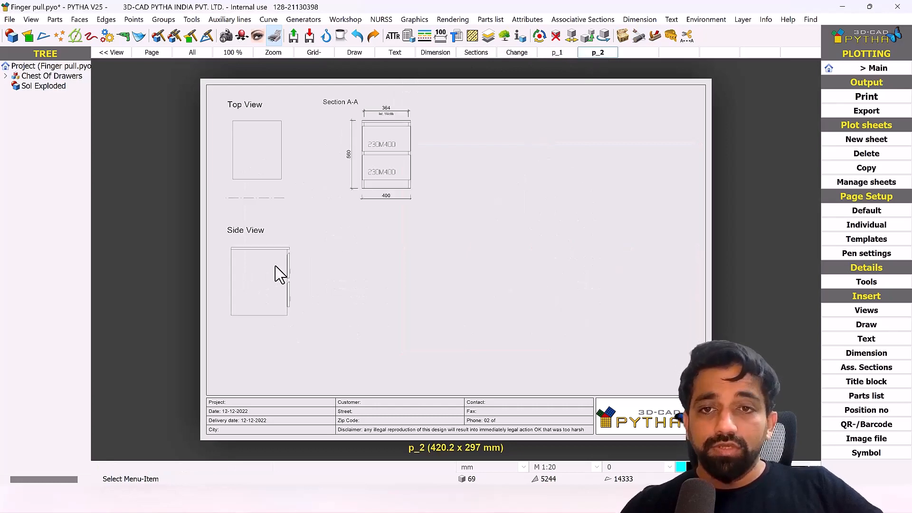
scroll(342, 224, up, 5)
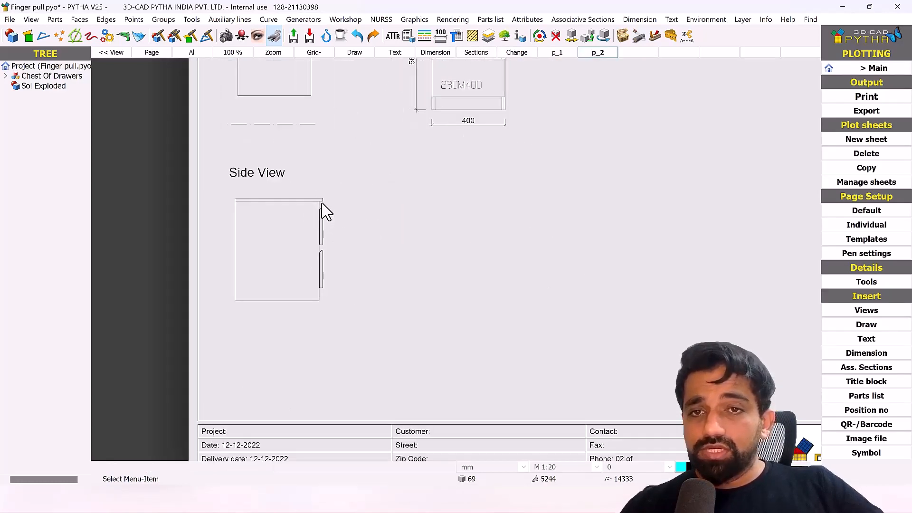
scroll(300, 203, up, 3)
right_click(292, 236)
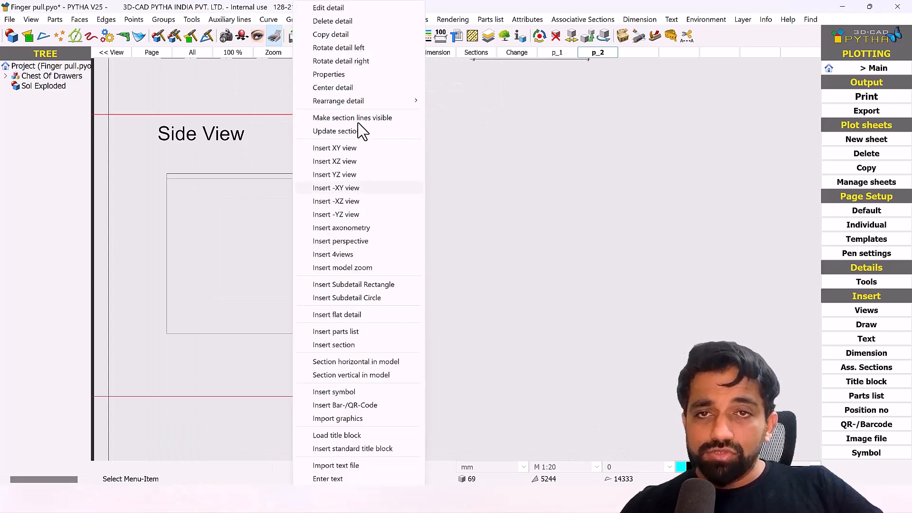
click(349, 75)
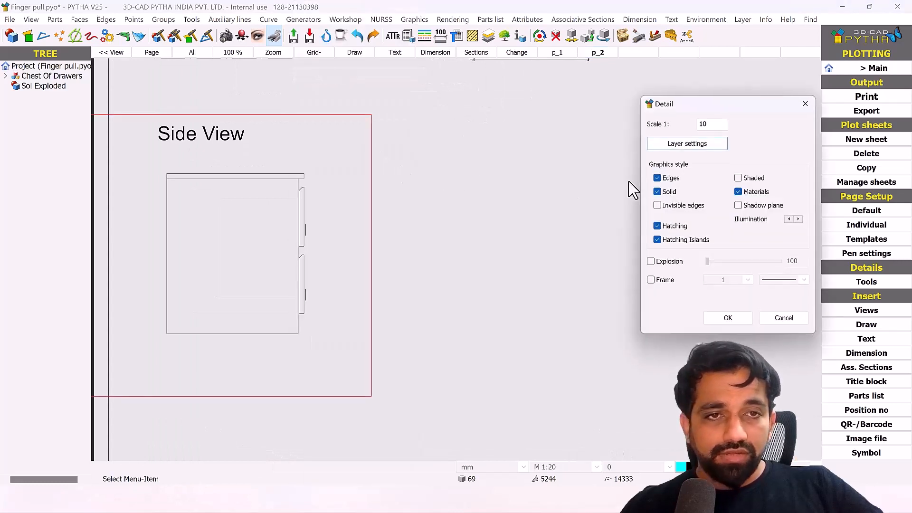
click(690, 144)
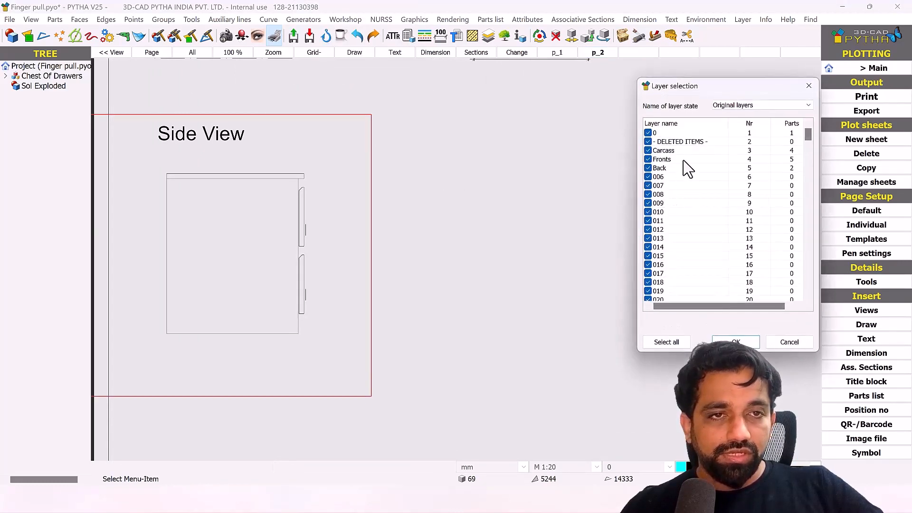
click(787, 124)
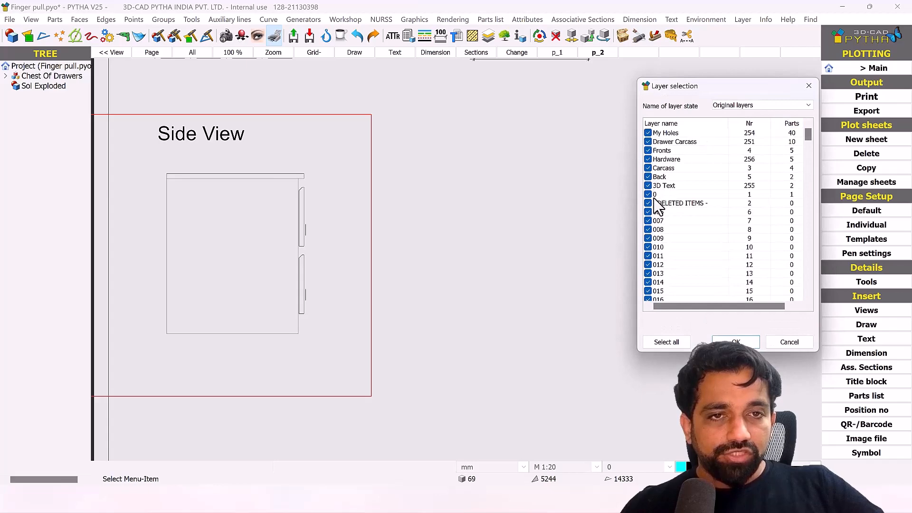
click(648, 185)
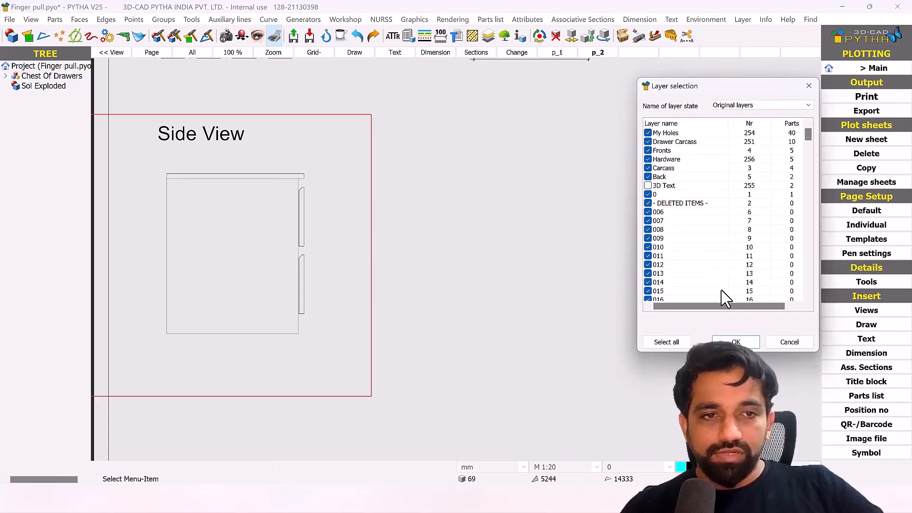
key(Return)
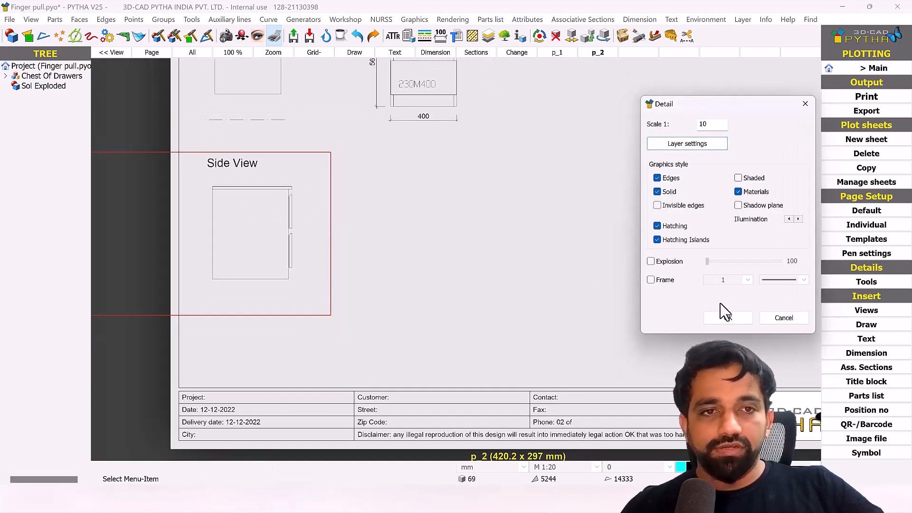
click(740, 322)
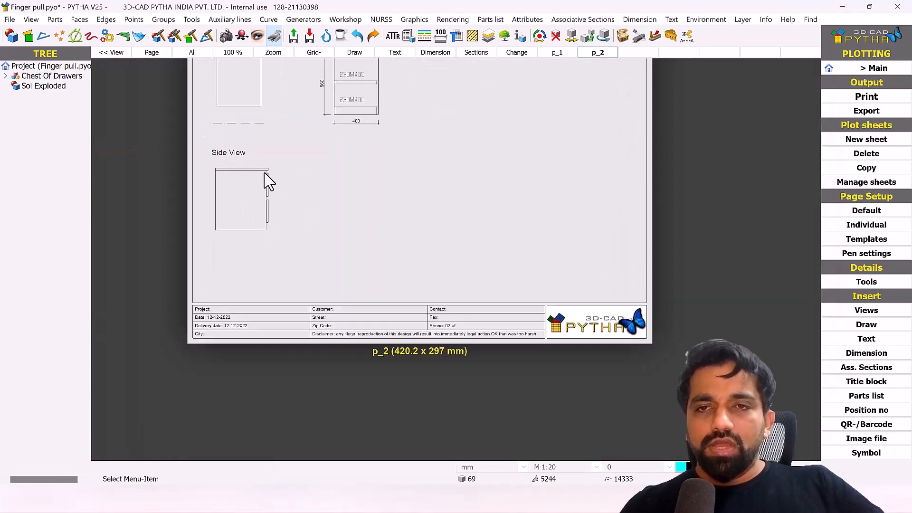
Step: Insert a circular subdetail around the Side View's upper front corner and place it beside the view
scroll(263, 179, up, 3)
scroll(269, 180, up, 2)
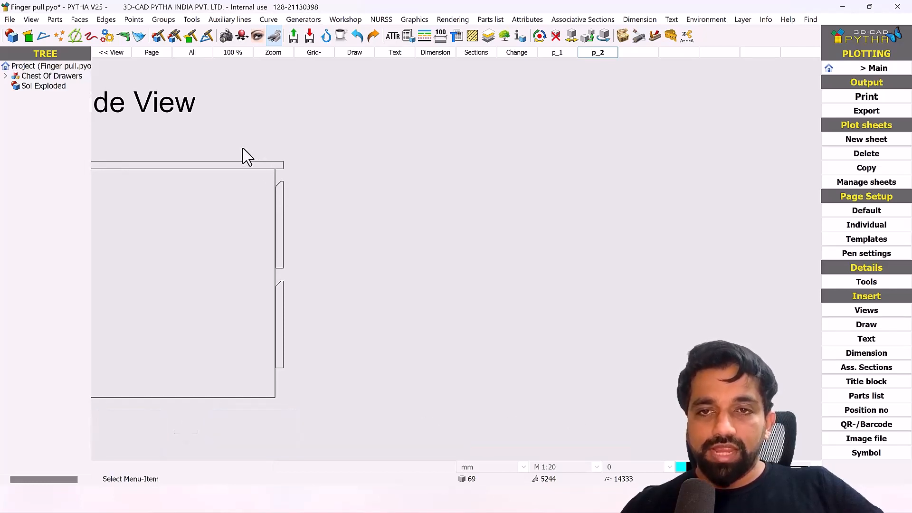
ctrl+shift+drag(243, 148, 309, 217)
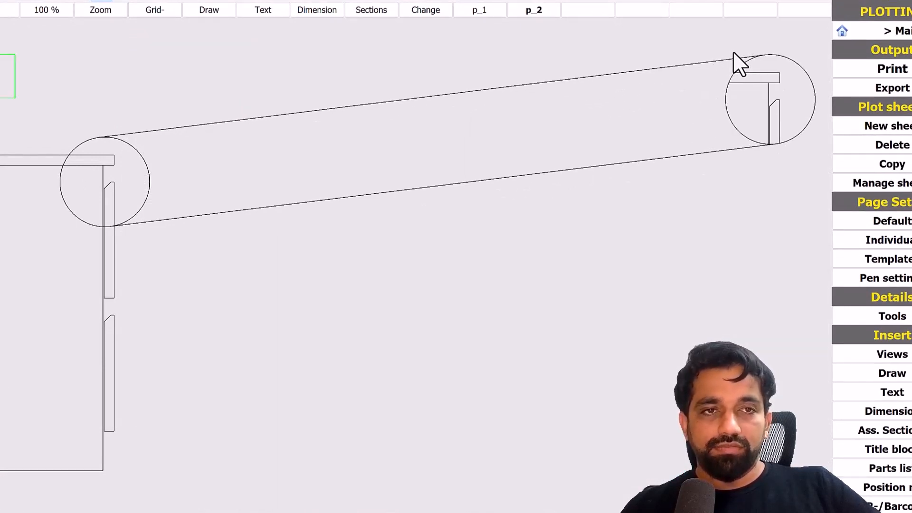
click(734, 64)
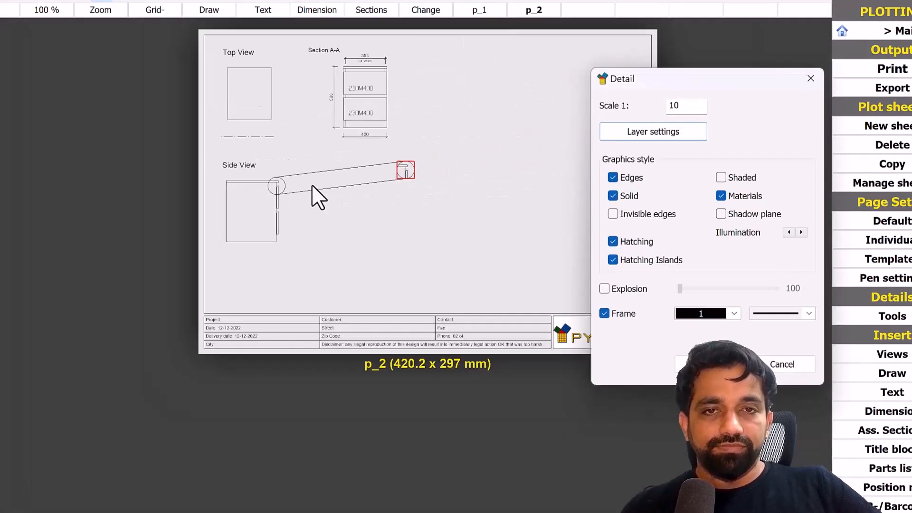
Step: Set the circular subdetail's scale to 1:3
scroll(370, 188, down, 2)
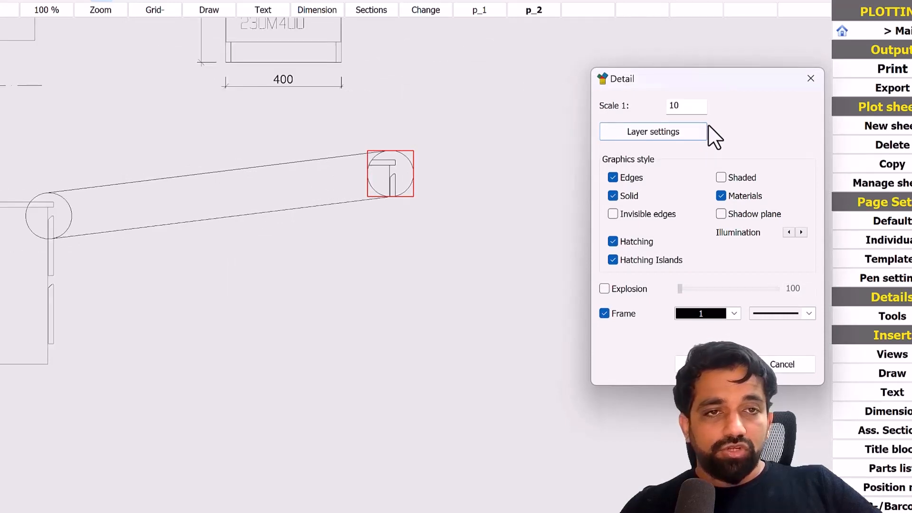
double_click(684, 106)
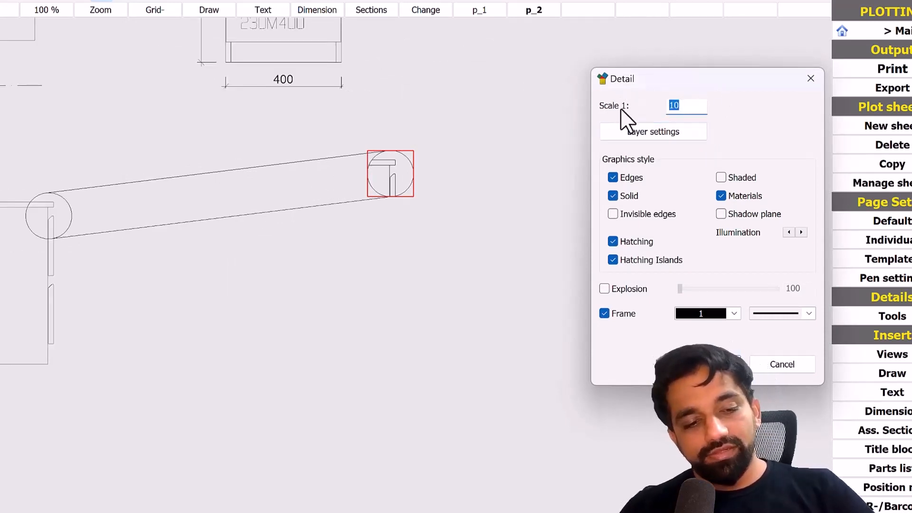
text(3)
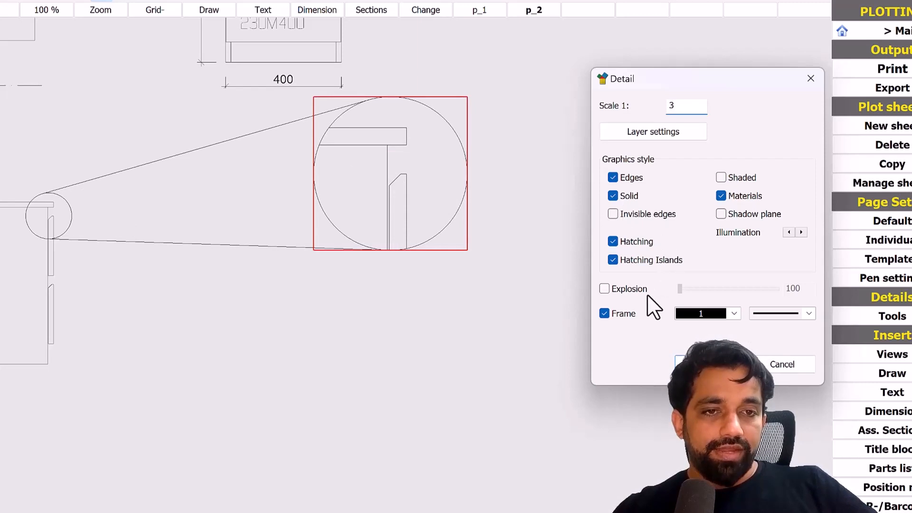
Step: Give the circular subdetail's frame a dashed line style and turn off its Materials display
click(734, 314)
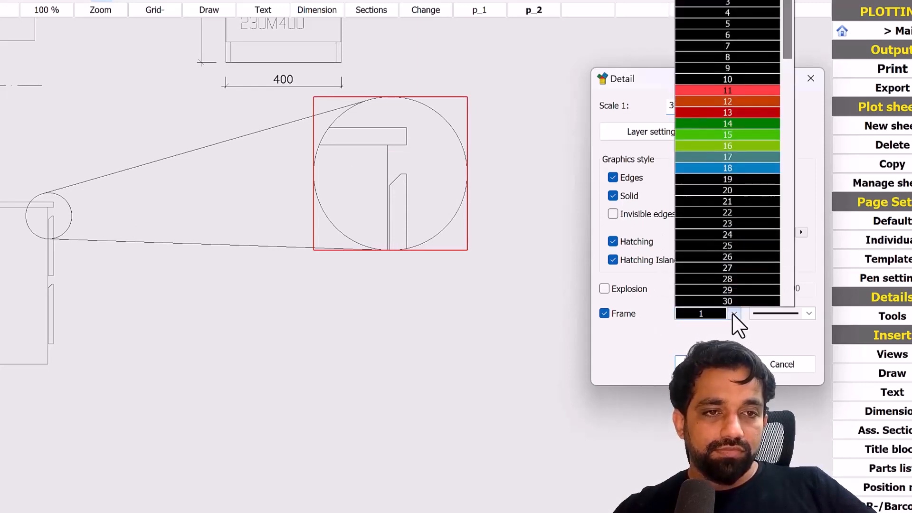
click(735, 316)
click(780, 314)
click(794, 338)
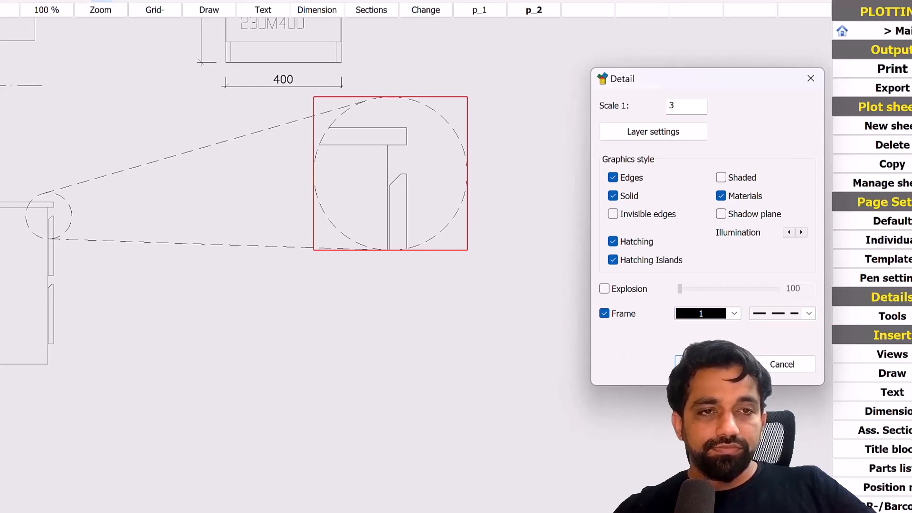
click(722, 195)
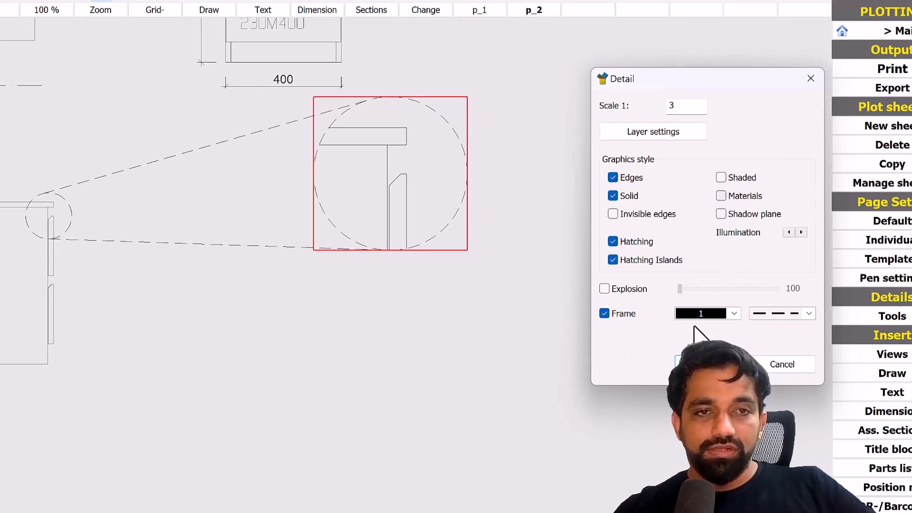
right_click(422, 307)
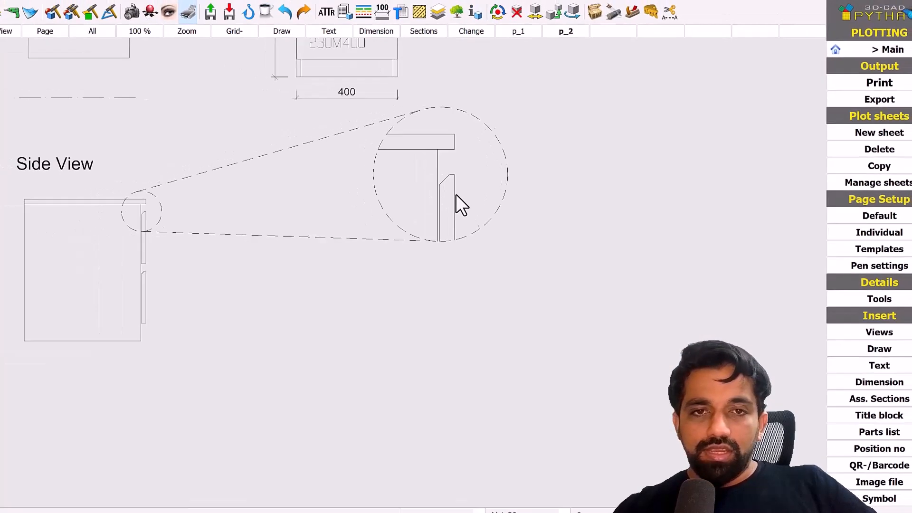
Step: Move the enlarged circular subdetail slightly lower and closer to the Side View
click(411, 224)
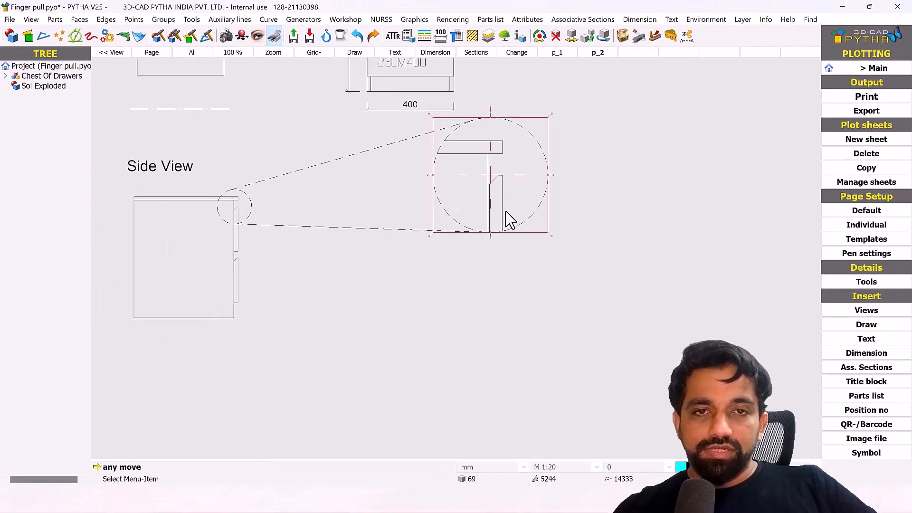
drag(508, 219, 473, 237)
right_click(484, 311)
scroll(492, 219, down, 1)
middle_drag(492, 218, 519, 176)
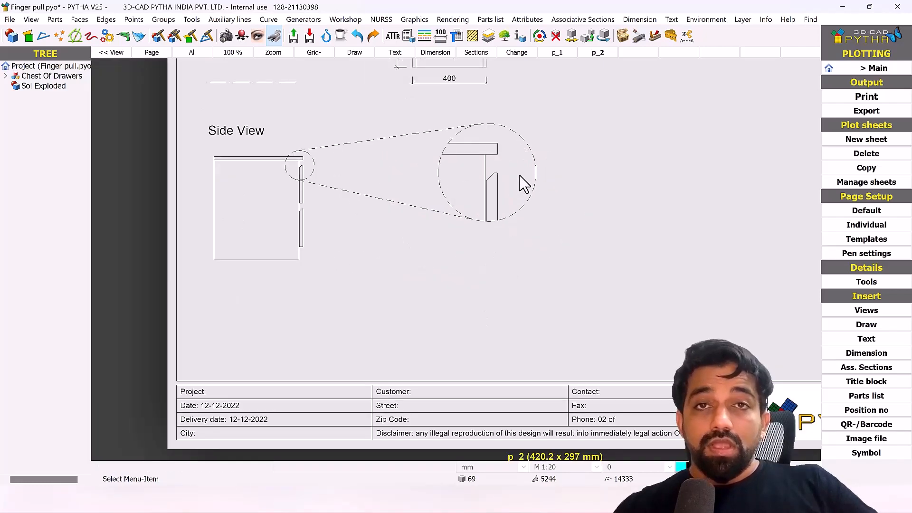
Step: Add a vertical dimension for the top panel's thickness in the circular subdetail
click(435, 52)
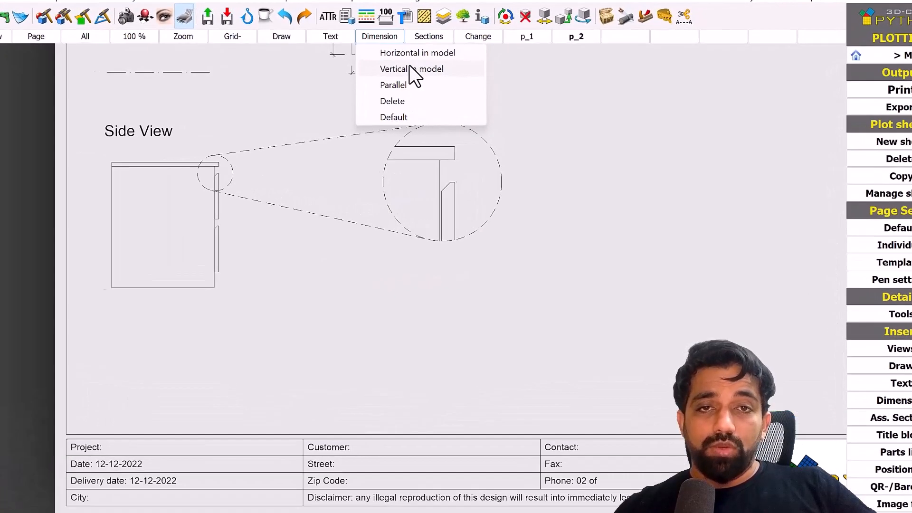
click(465, 78)
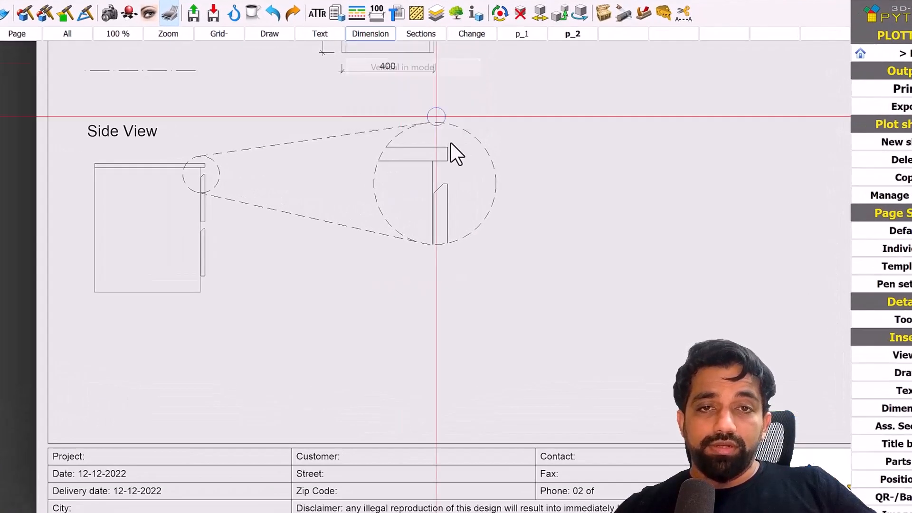
scroll(451, 151, up, 5)
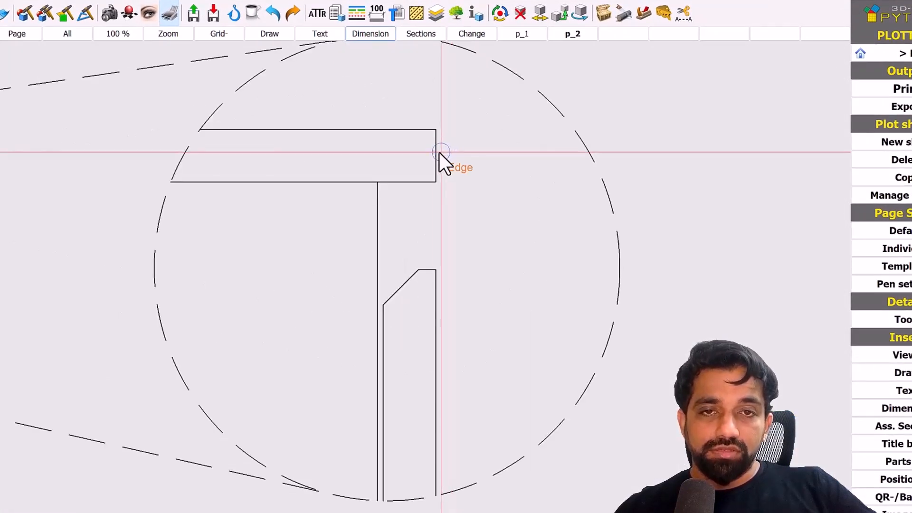
click(440, 153)
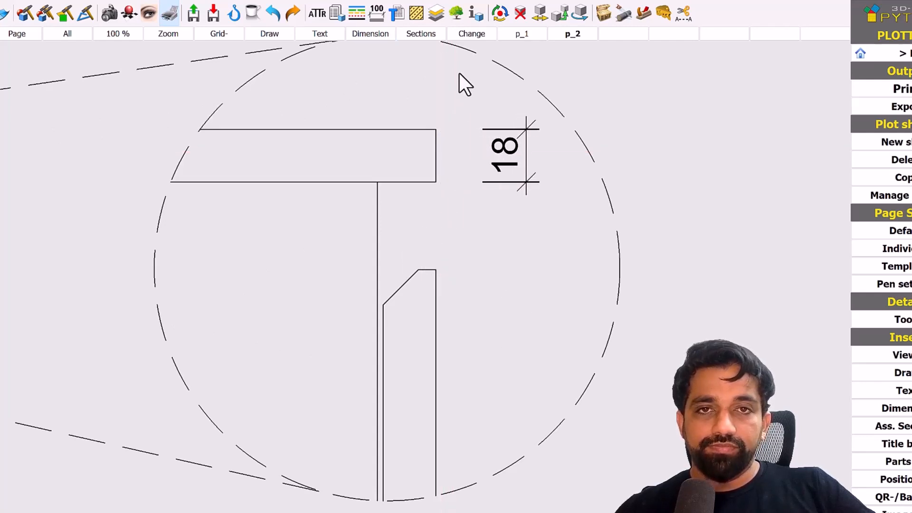
Step: Add a horizontal dimension to the flat top edge of the chamfered drawer front in the circular subdetail
click(385, 36)
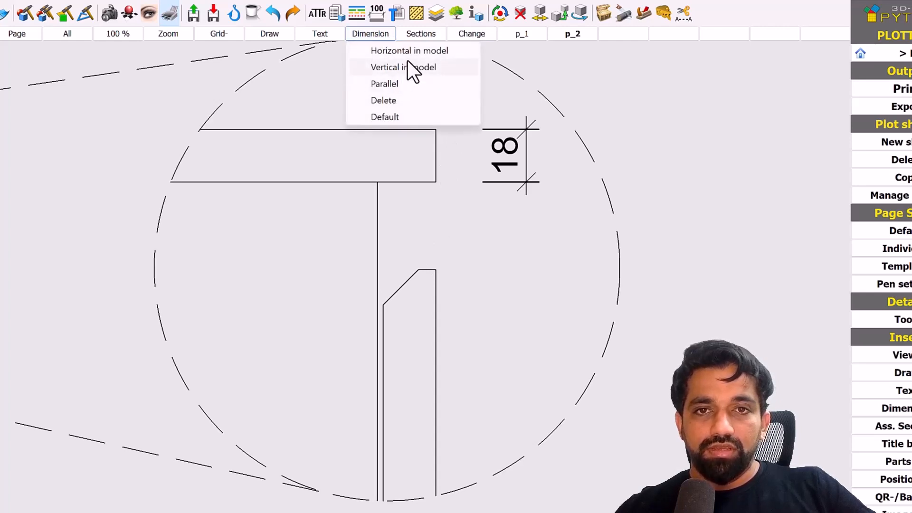
click(413, 51)
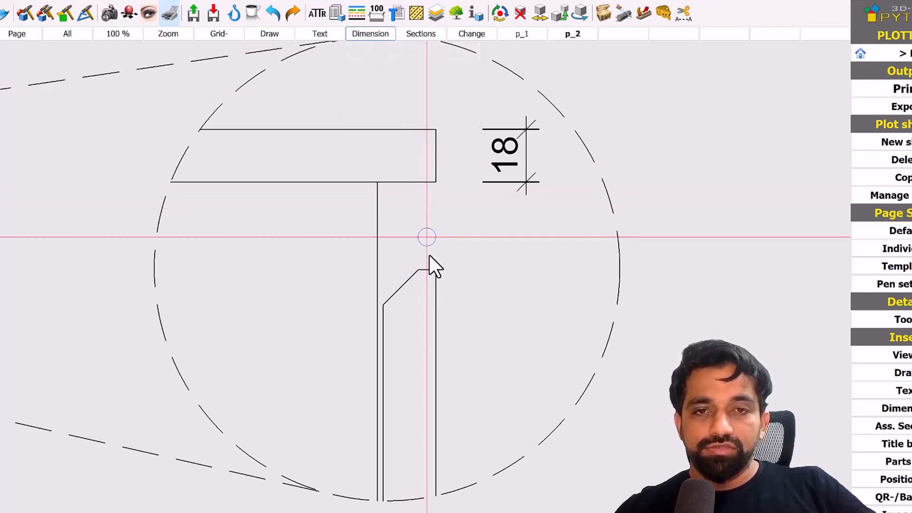
scroll(424, 270, up, 5)
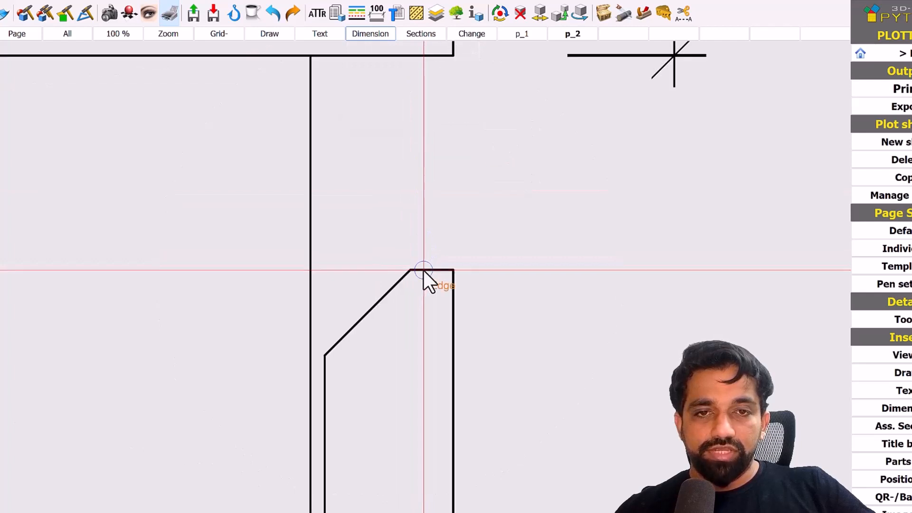
click(431, 272)
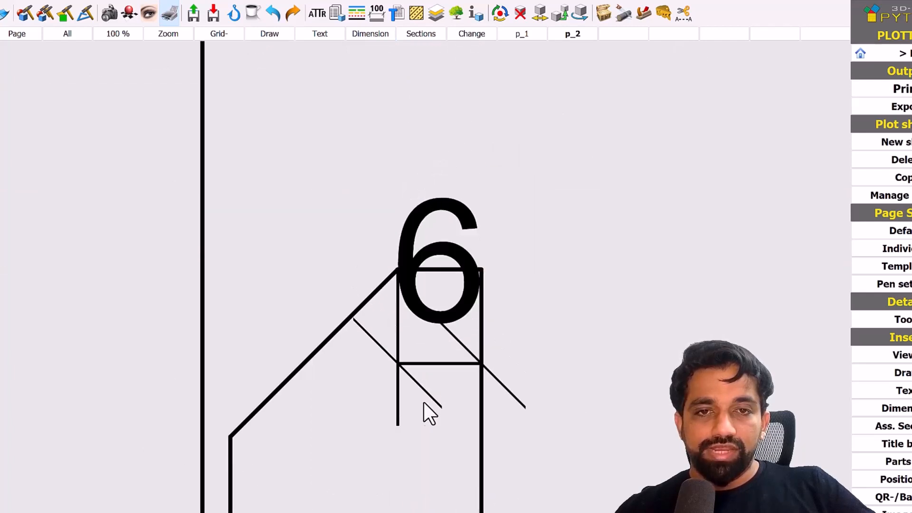
Step: Place the horizontal dimension above the drawer front's flat top edge and set its constant extension line length to 1
click(453, 120)
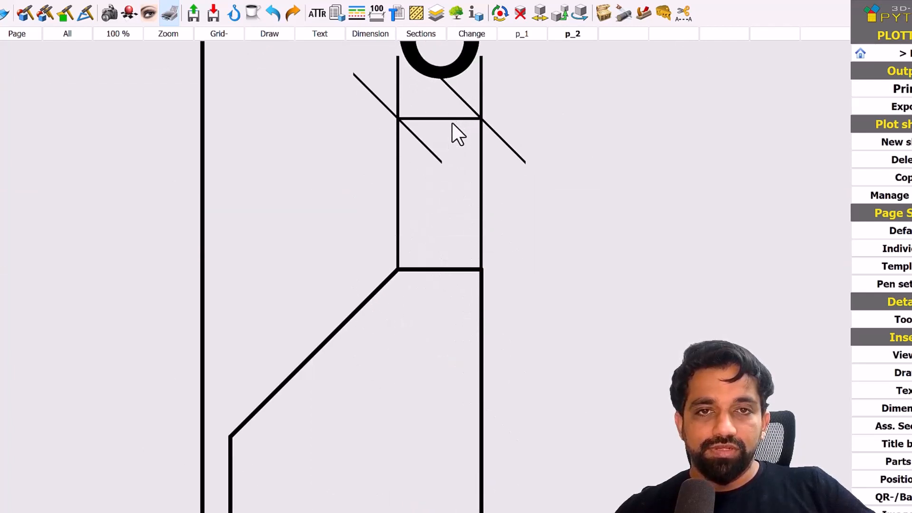
scroll(387, 192, down, 6)
right_click(403, 175)
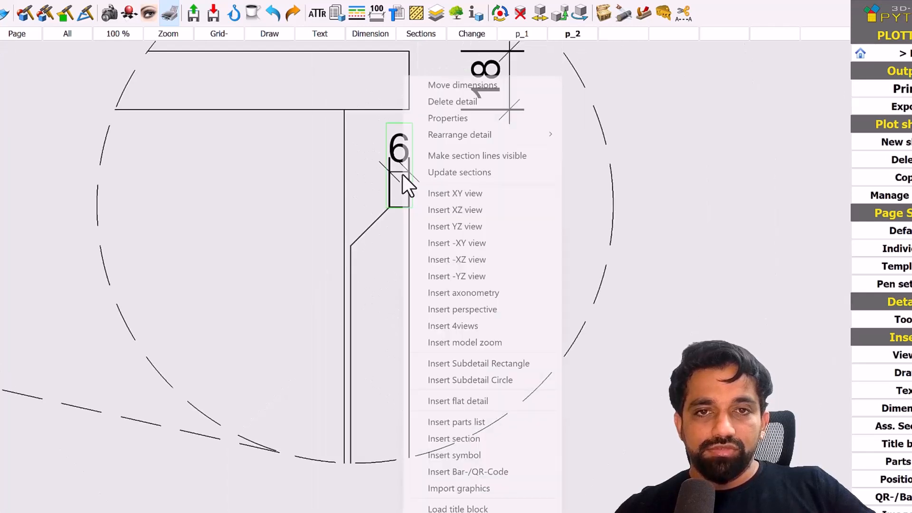
click(473, 125)
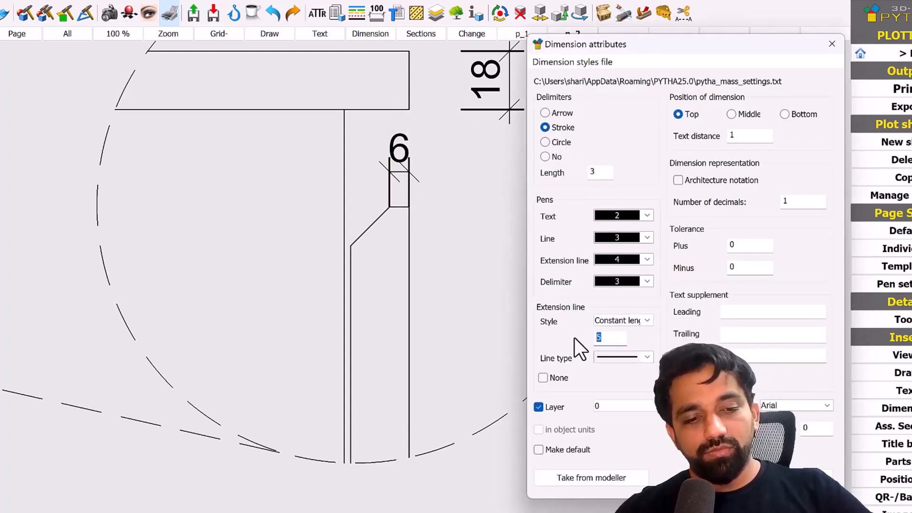
text(1)
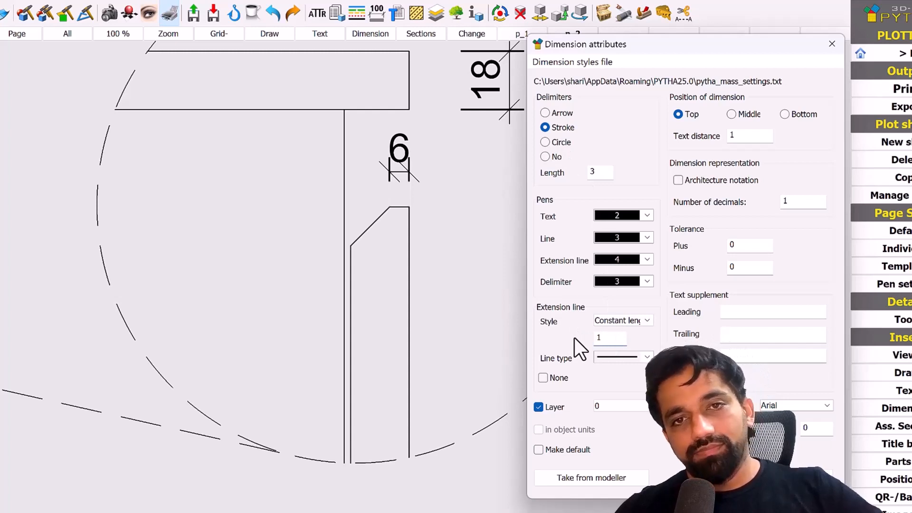
right_click(440, 363)
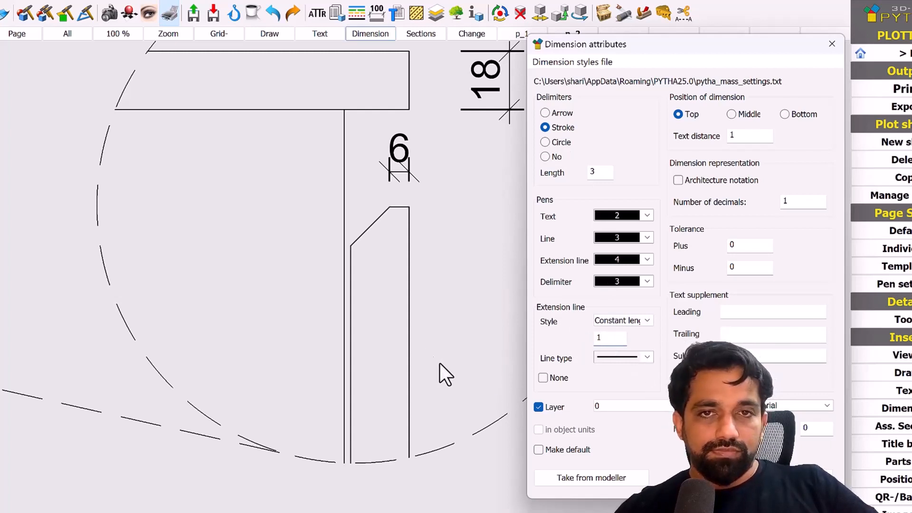
Step: Add a vertical dimension for the gap between the top panel's underside and the drawer front's top edge, aligned with the panel thickness dimension
scroll(443, 247, down, 4)
middle_drag(416, 213, 398, 223)
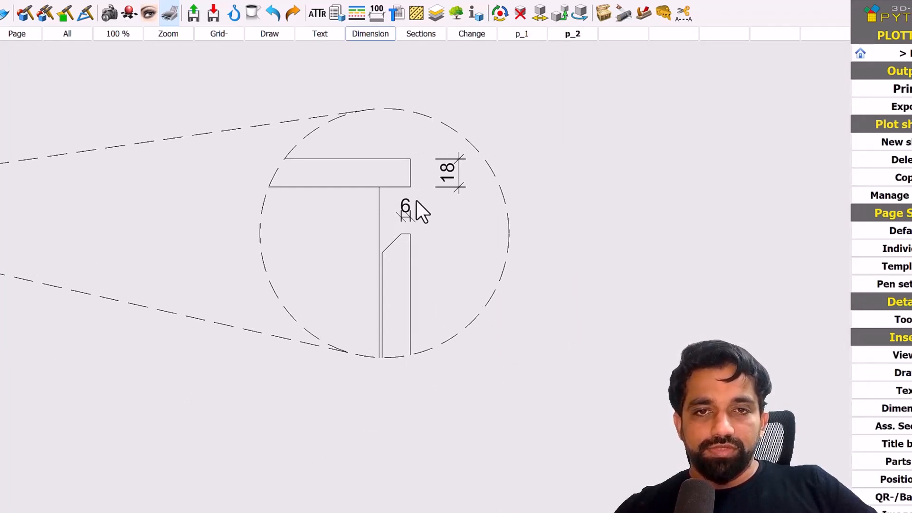
click(380, 35)
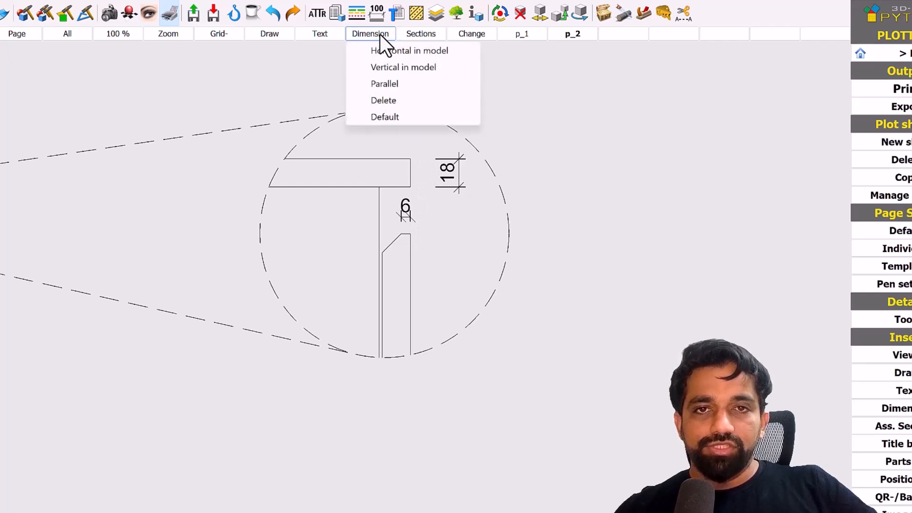
click(391, 62)
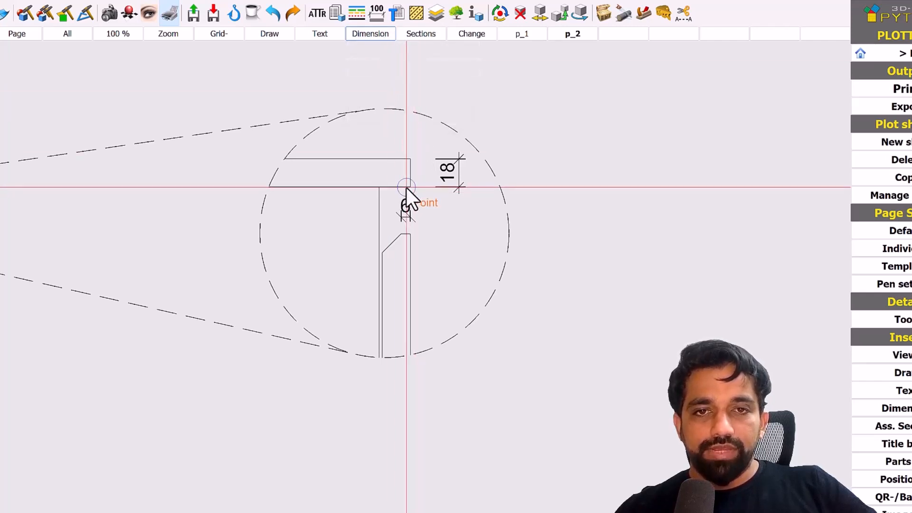
key(Escape)
click(411, 232)
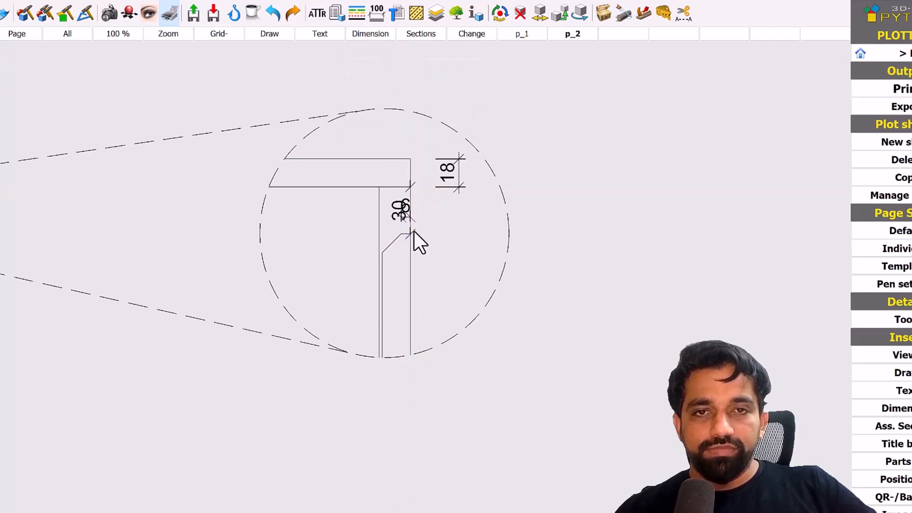
click(459, 234)
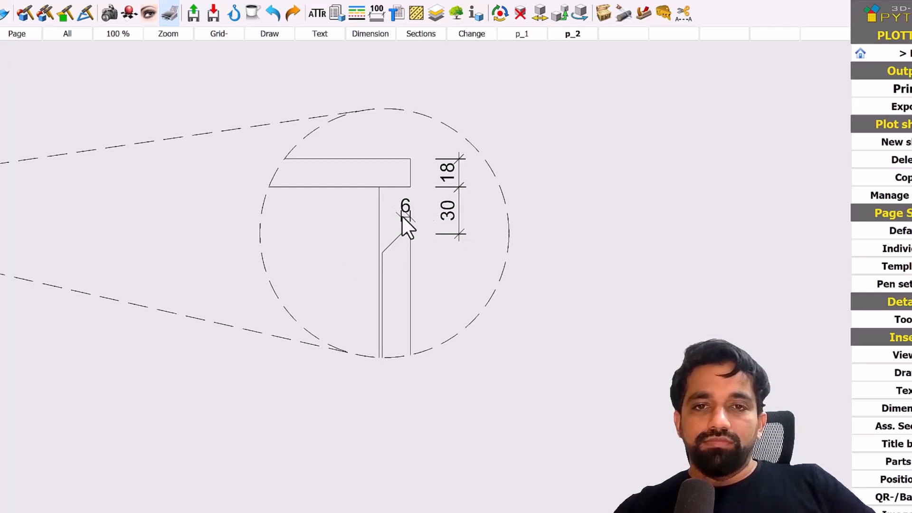
Step: Add a horizontal dimension for the narrow gap between the carcass front edge and the drawer front's back in the circular subdetail
click(390, 37)
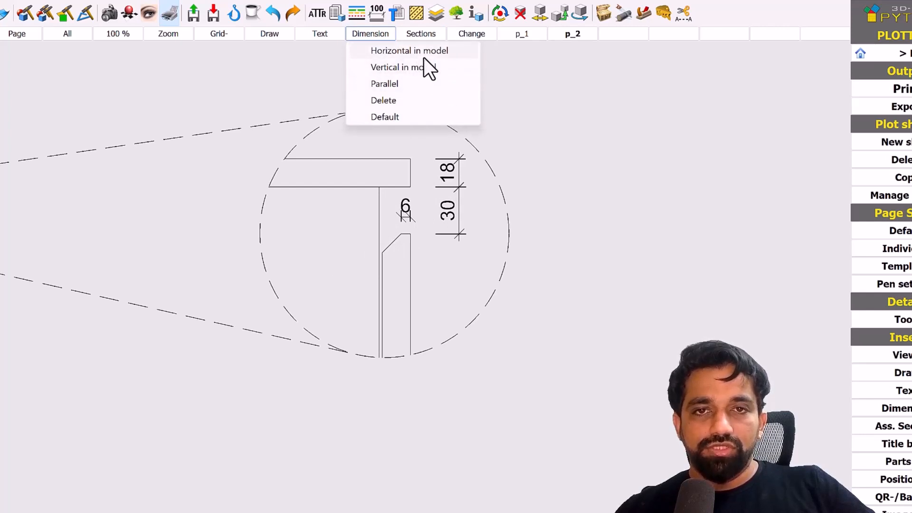
click(415, 117)
scroll(394, 209, up, 2)
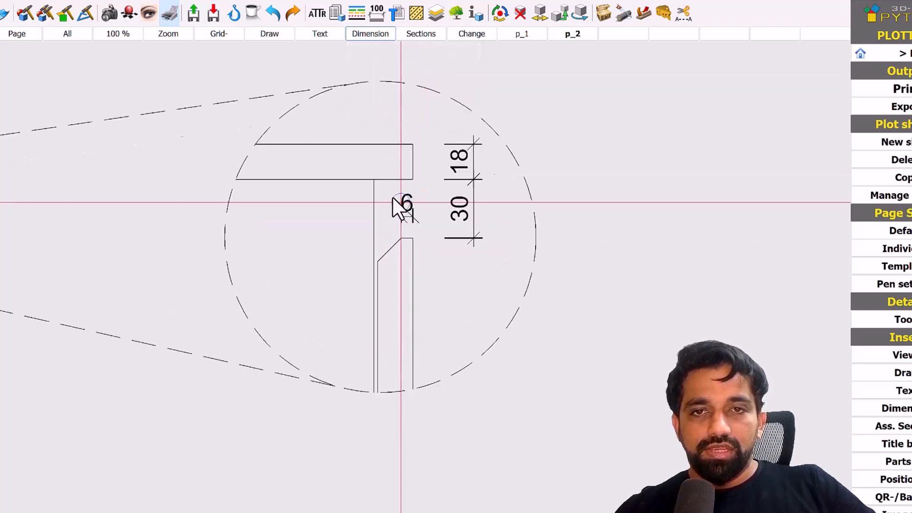
click(374, 179)
click(378, 257)
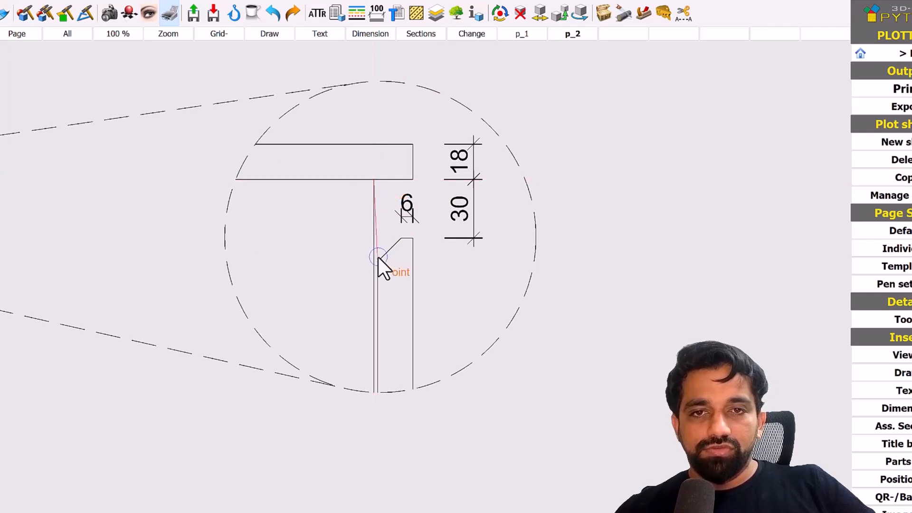
click(400, 181)
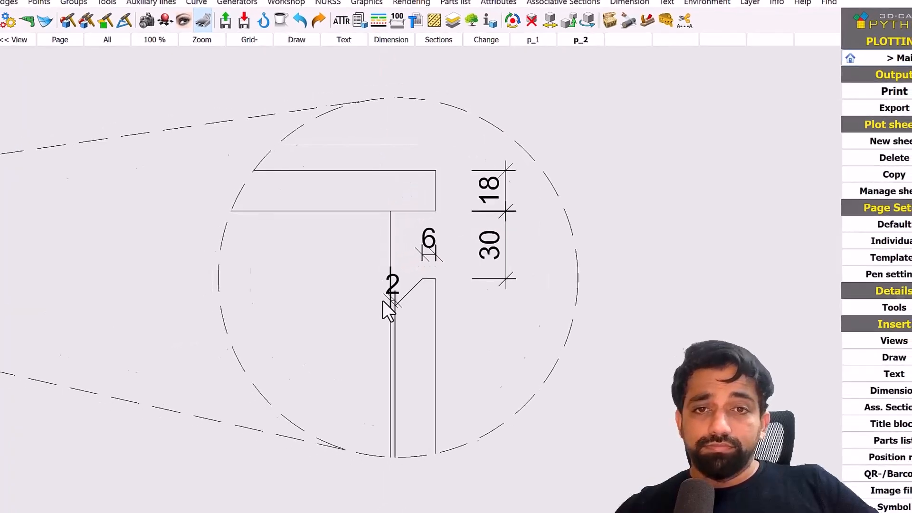
scroll(362, 312, down, 5)
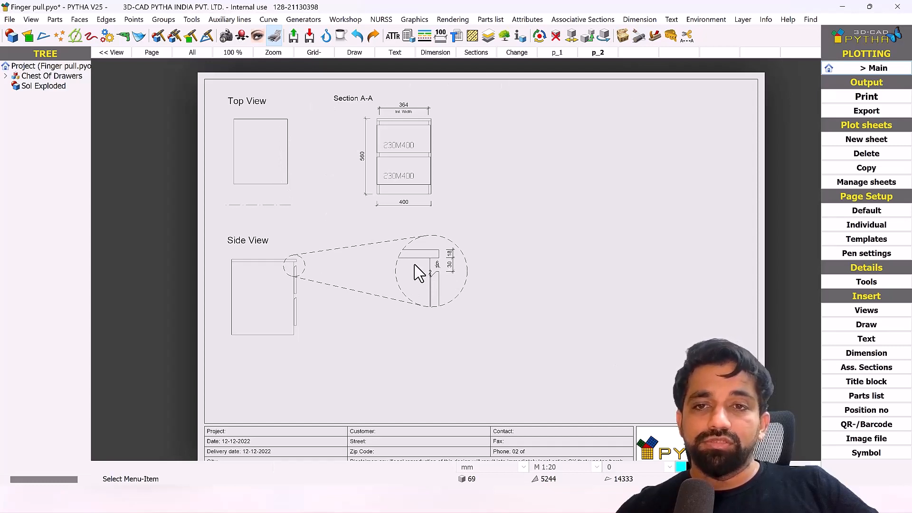
scroll(386, 260, down, 1)
middle_drag(443, 195, 432, 168)
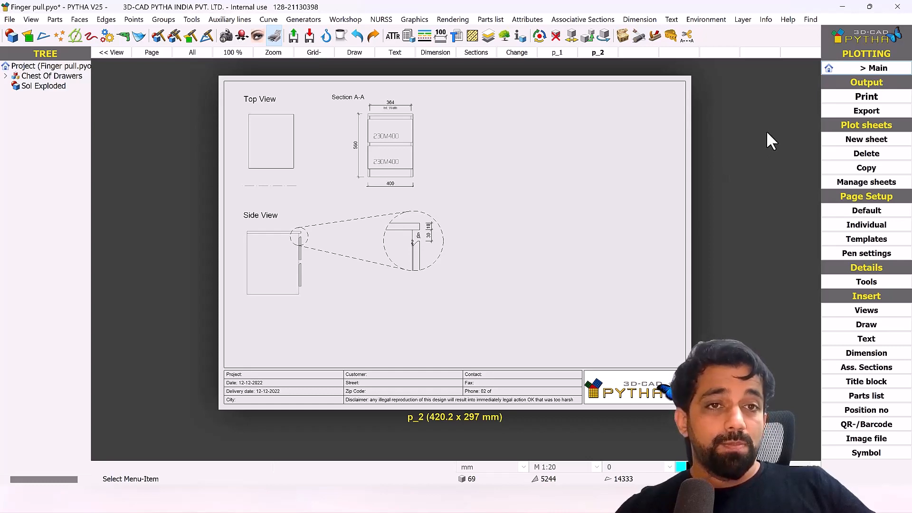
click(871, 68)
click(689, 37)
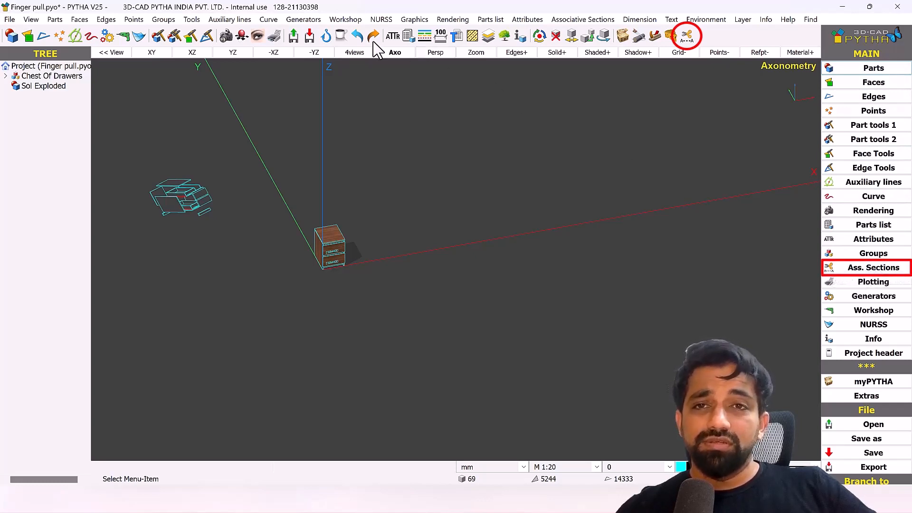
click(275, 37)
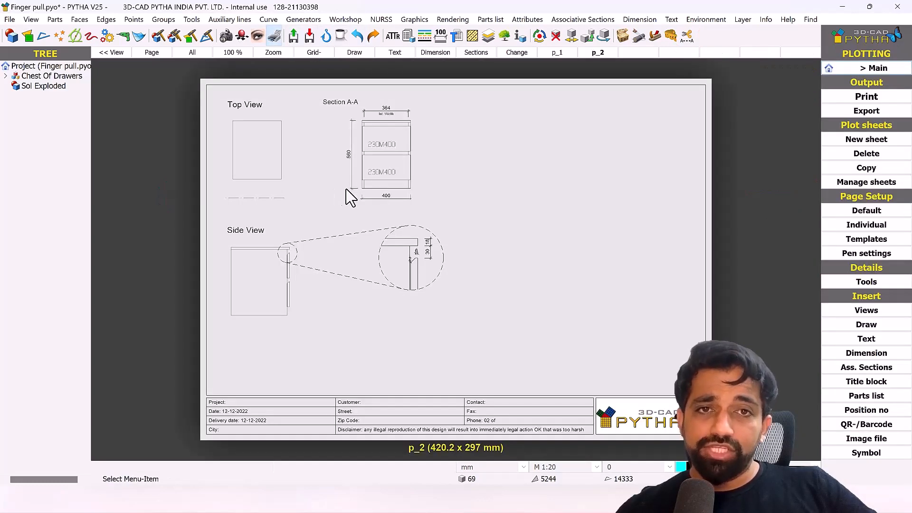
Step: Leave plotting and show the assembled chest of drawers in the XY top view of the model
click(875, 73)
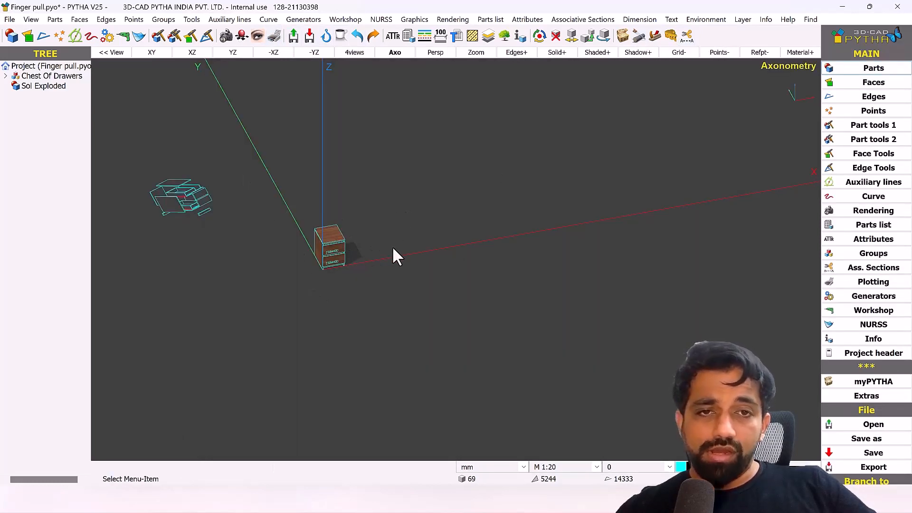
middle_drag(325, 253, 363, 252)
scroll(312, 275, down, 2)
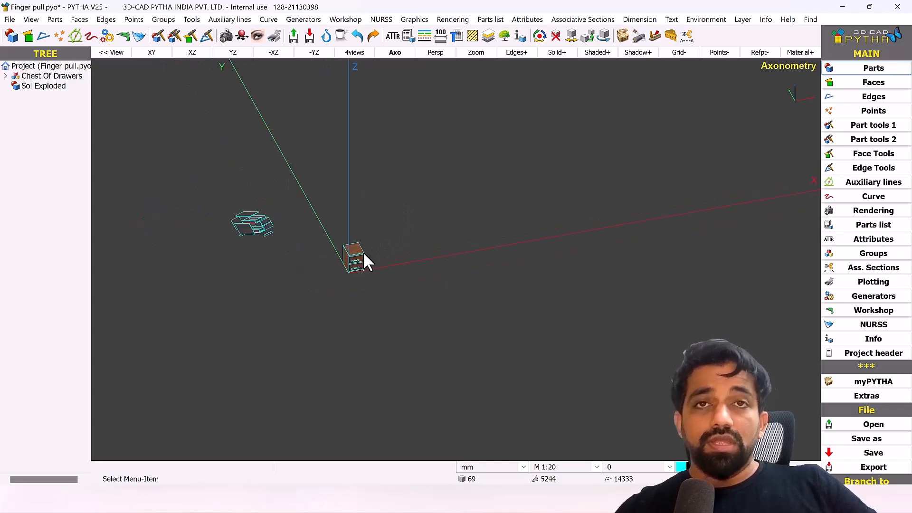
scroll(366, 253, up, 2)
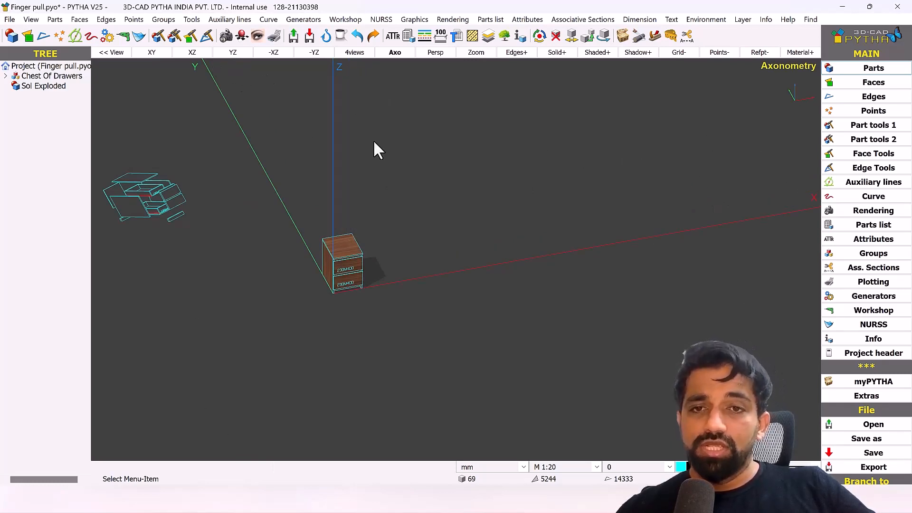
middle_drag(370, 125, 336, 111)
click(150, 53)
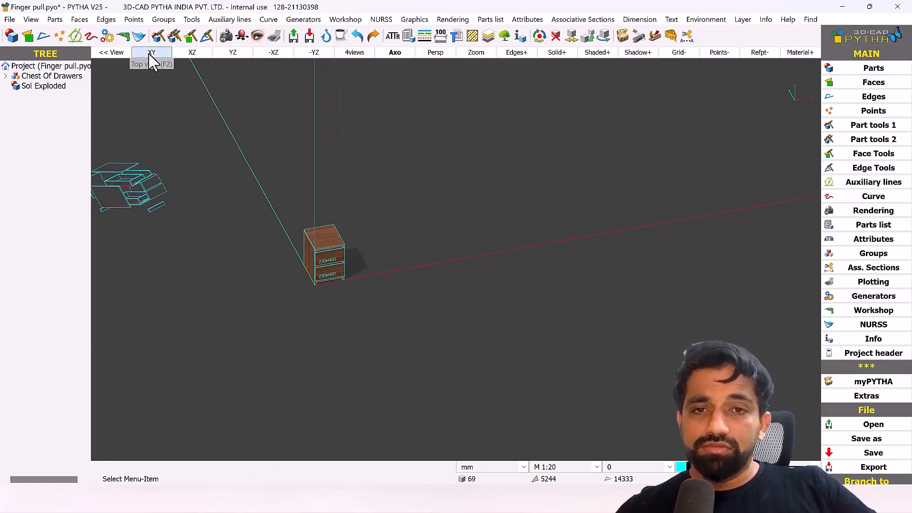
scroll(404, 285, up, 3)
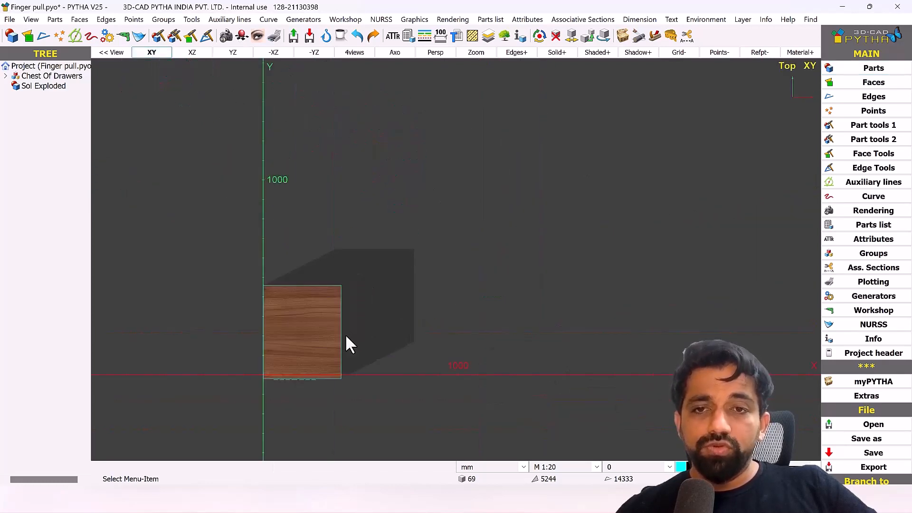
middle_drag(346, 334, 295, 205)
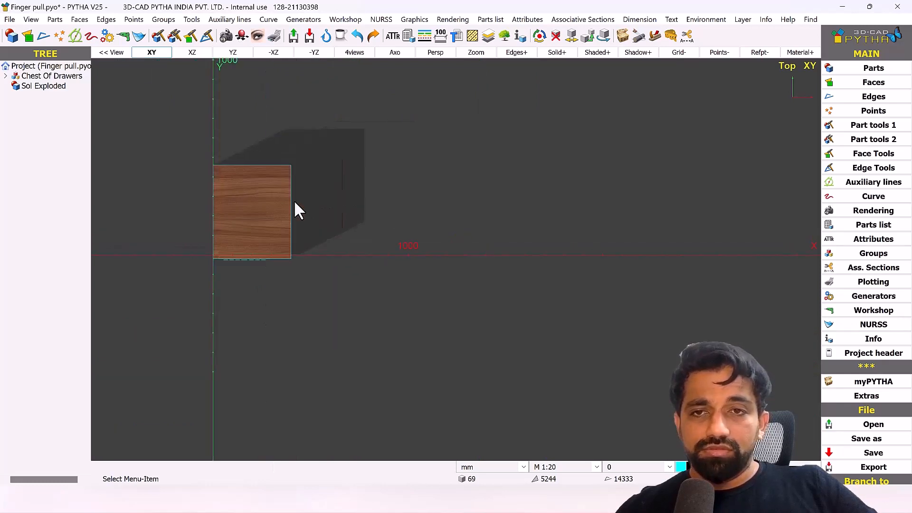
Step: Start a new associative section of the assembled chest and turn off future displays of the parts-selection message
click(686, 37)
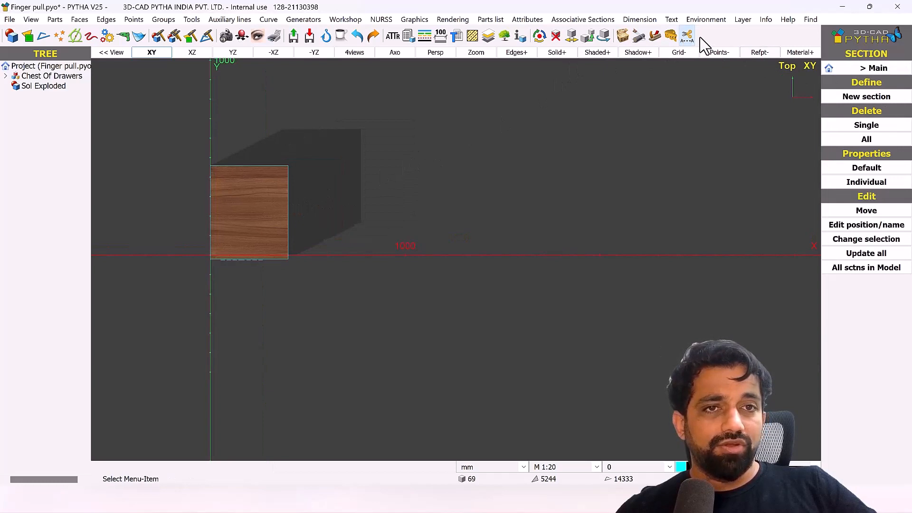
click(876, 96)
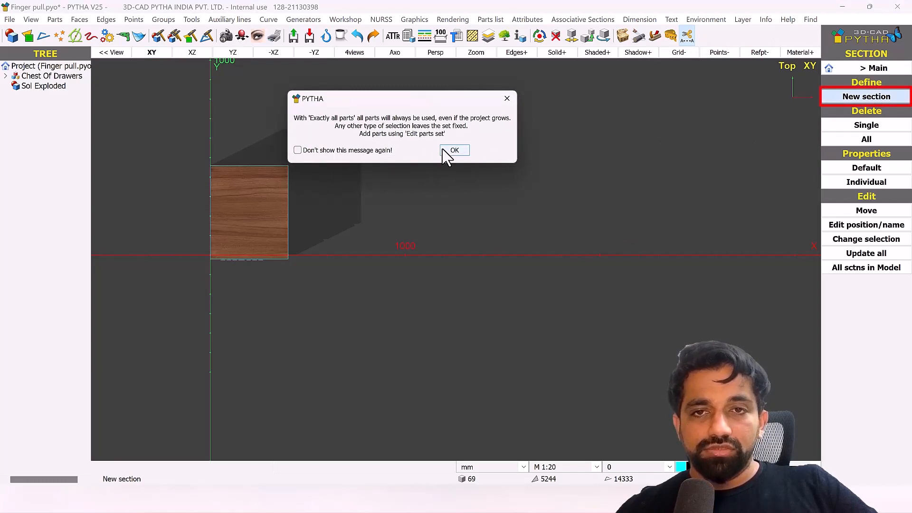
click(360, 151)
click(455, 151)
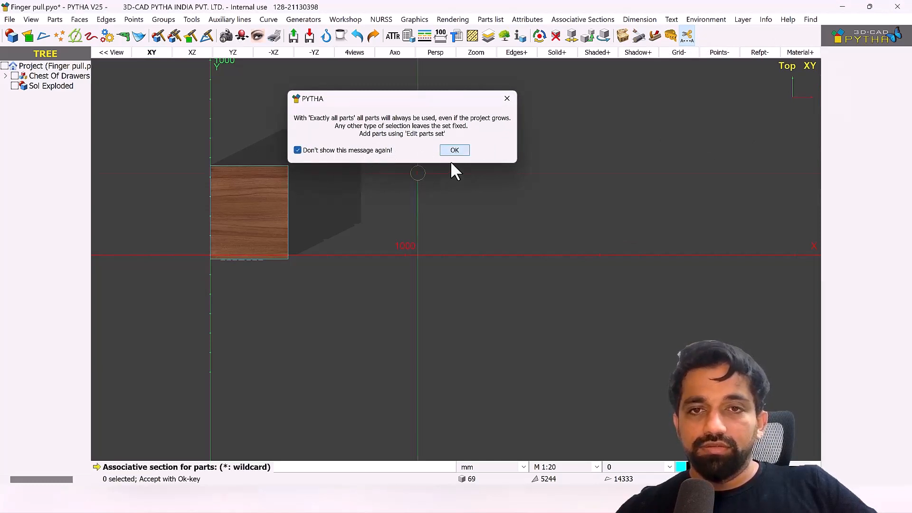
drag(486, 199, 645, 127)
right_click(484, 126)
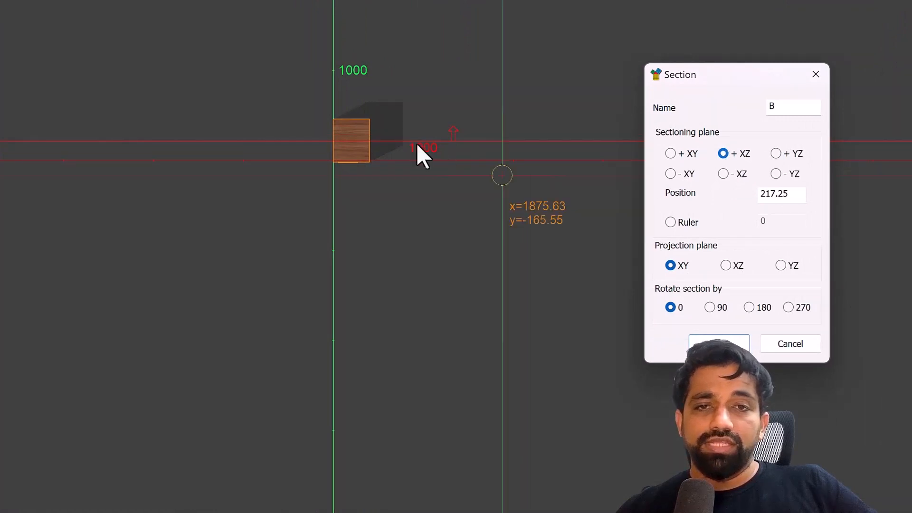
Step: Set the +XZ section plane's position to -20 and check it against the chest's front corner
scroll(497, 143, up, 3)
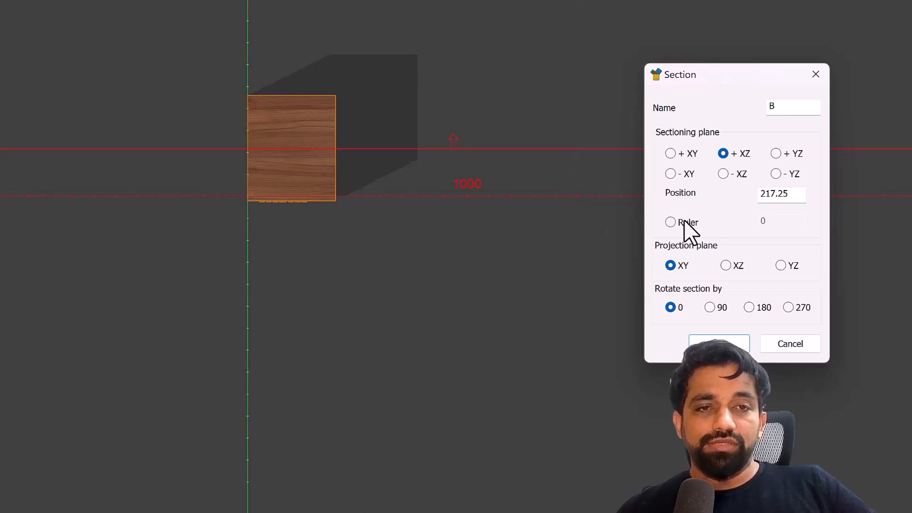
drag(803, 195, 705, 195)
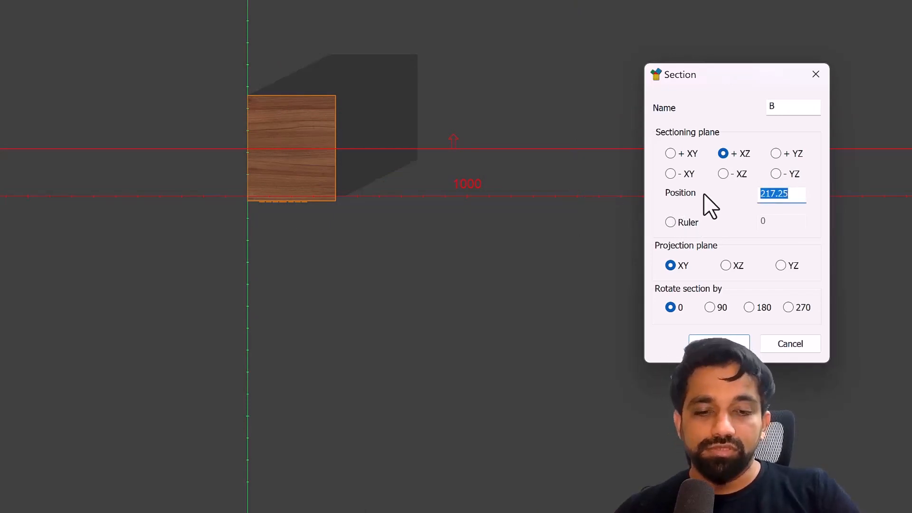
text(-20)
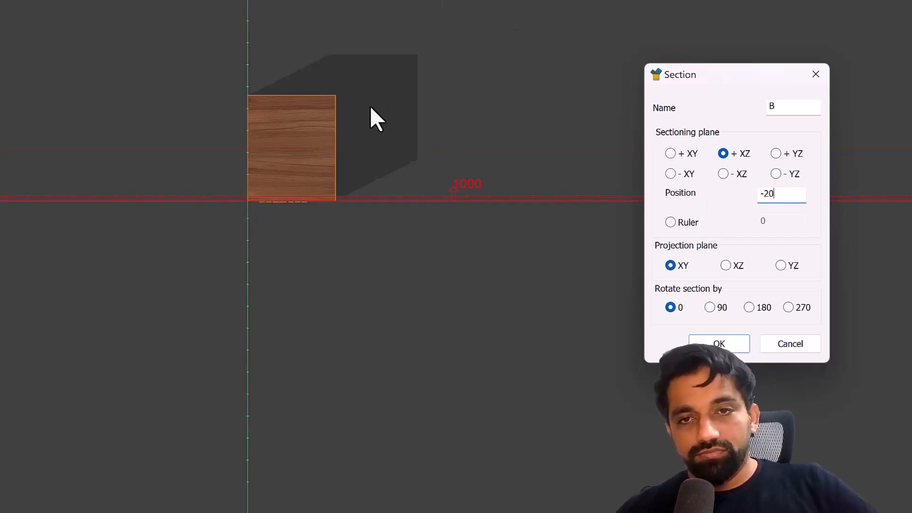
scroll(342, 202, up, 5)
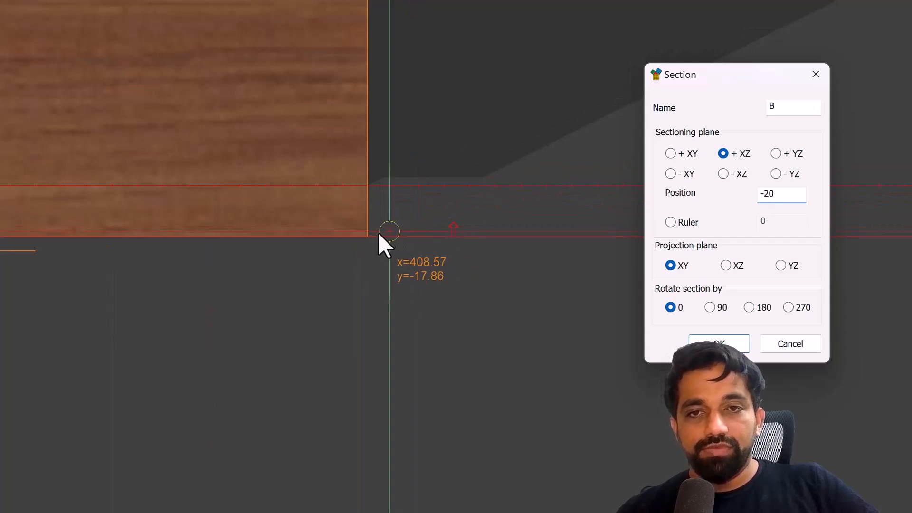
scroll(371, 240, up, 2)
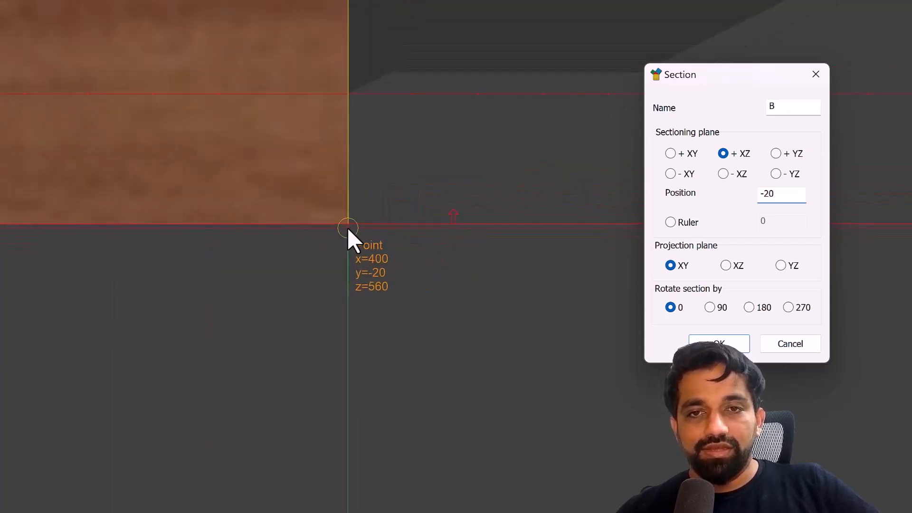
scroll(348, 225, down, 5)
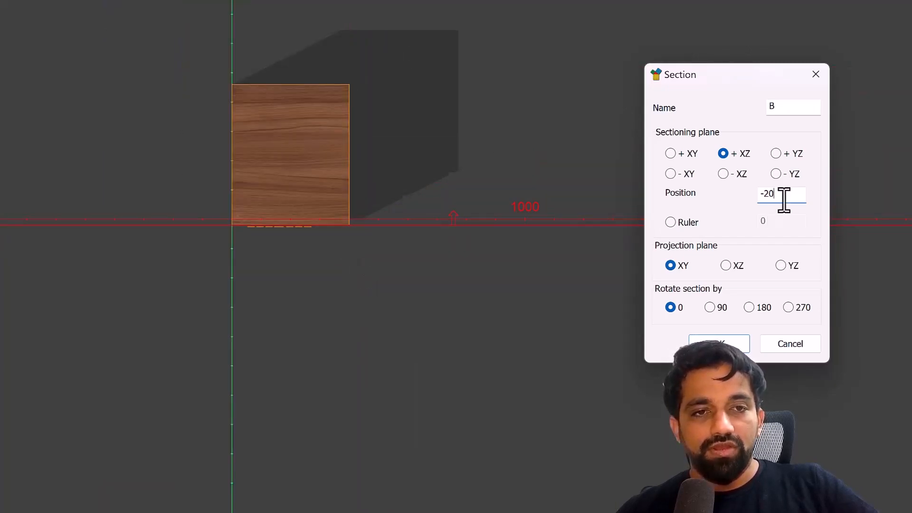
Step: Set the +XZ section plane's position to -100 and create section B beside the chest's top view
key(BackSpace)
key(BackSpace)
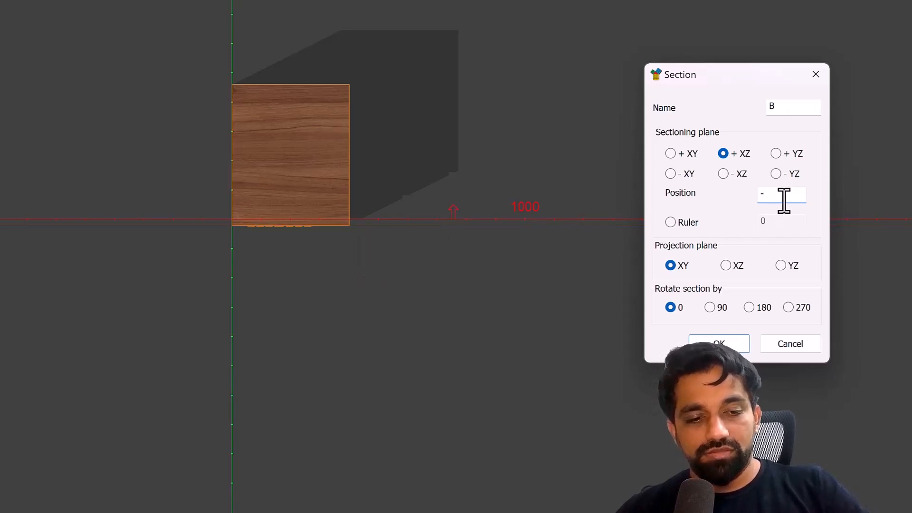
text(100)
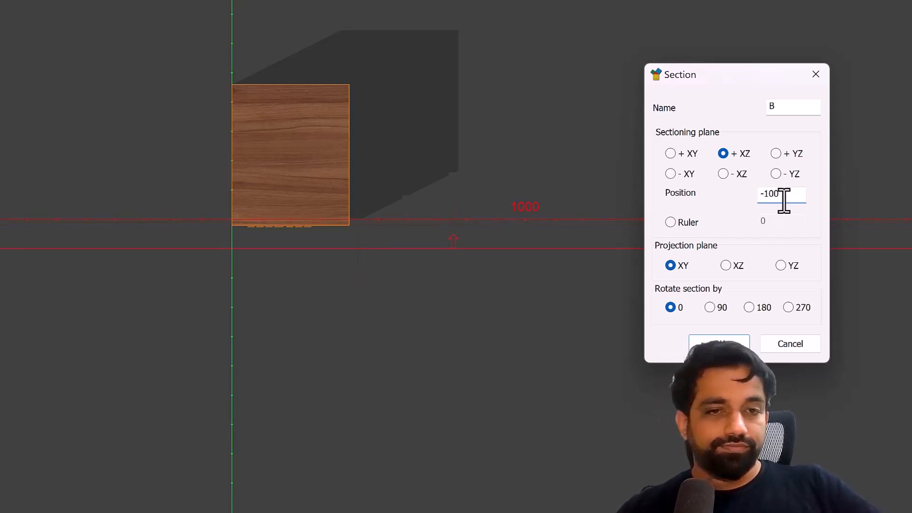
click(720, 344)
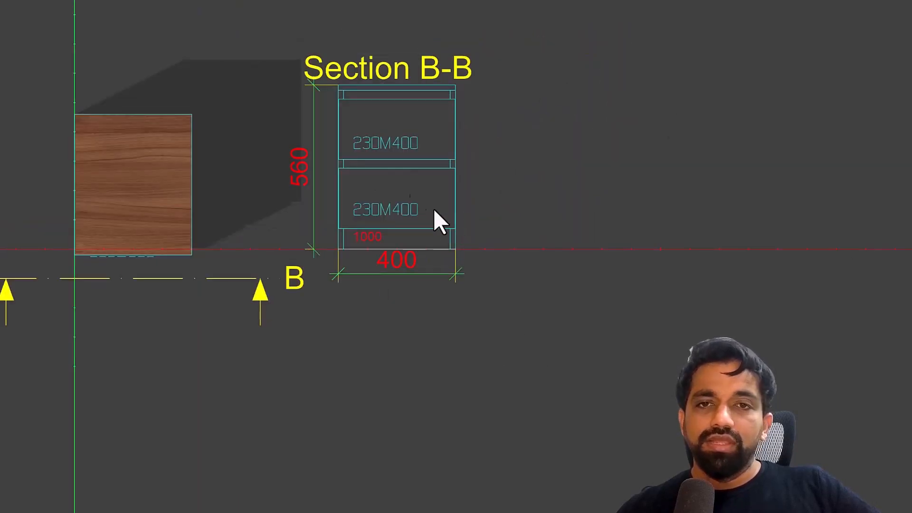
Step: Move the Section B-B title higher, clear of the section view and its height dimension
right_click(389, 77)
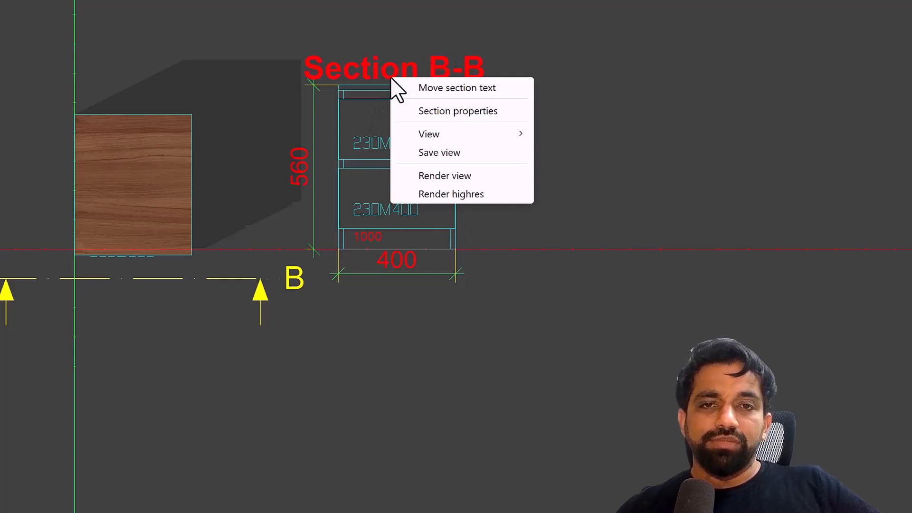
click(427, 88)
click(341, 31)
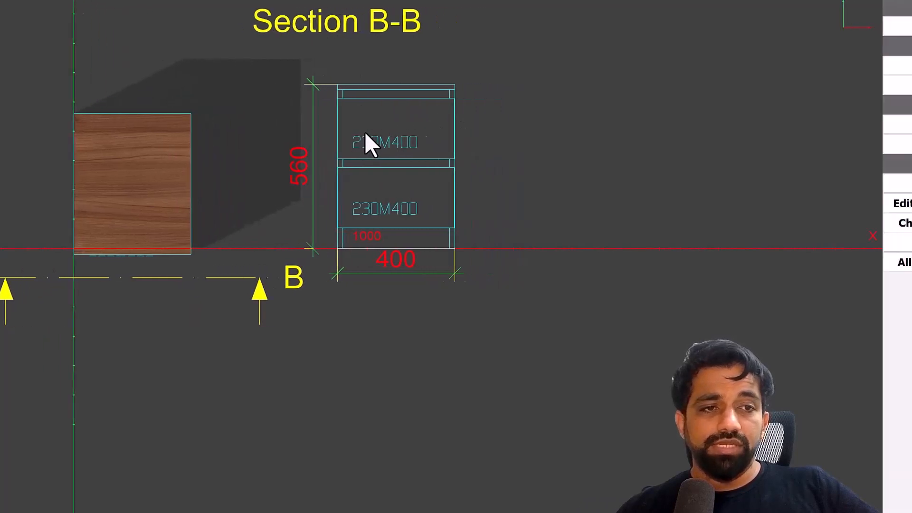
Step: Rename section B as A
click(850, 204)
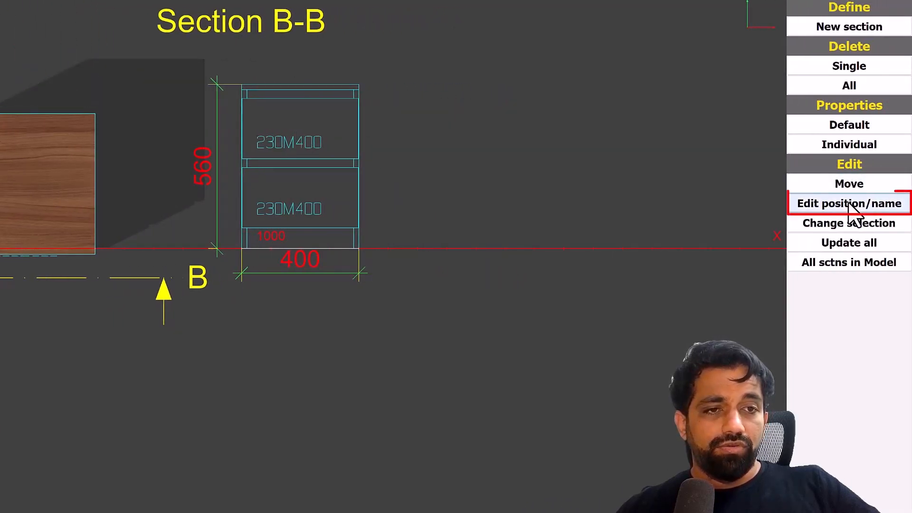
double_click(612, 107)
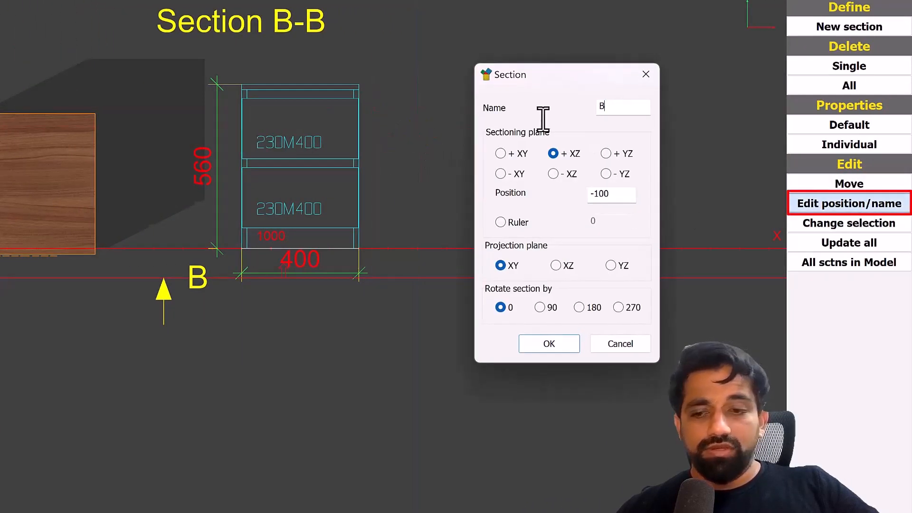
text(A)
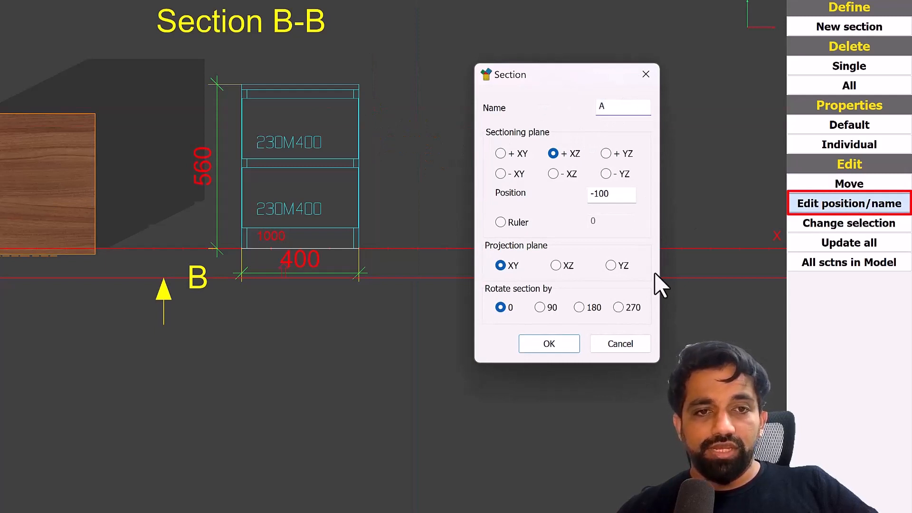
click(546, 344)
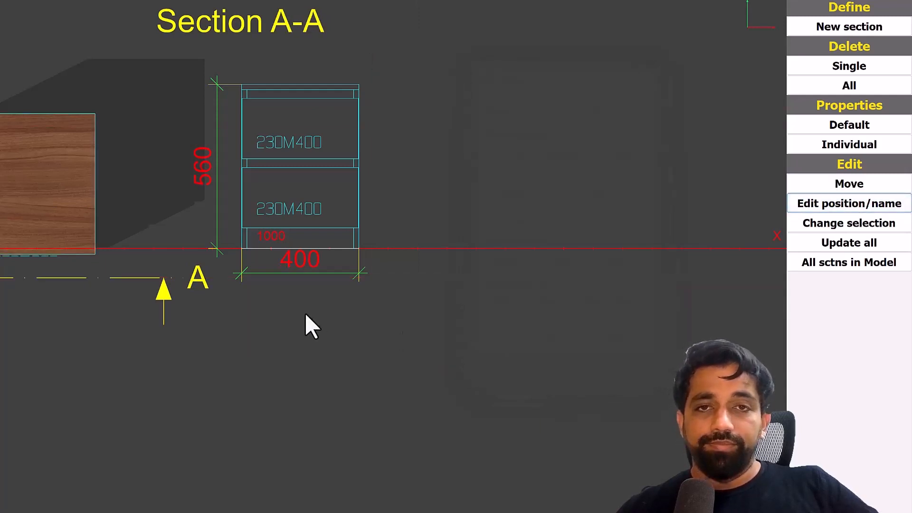
Step: Start another associative section with all parts of the chest in the top view selected
scroll(386, 304, down, 2)
middle_drag(351, 283, 306, 270)
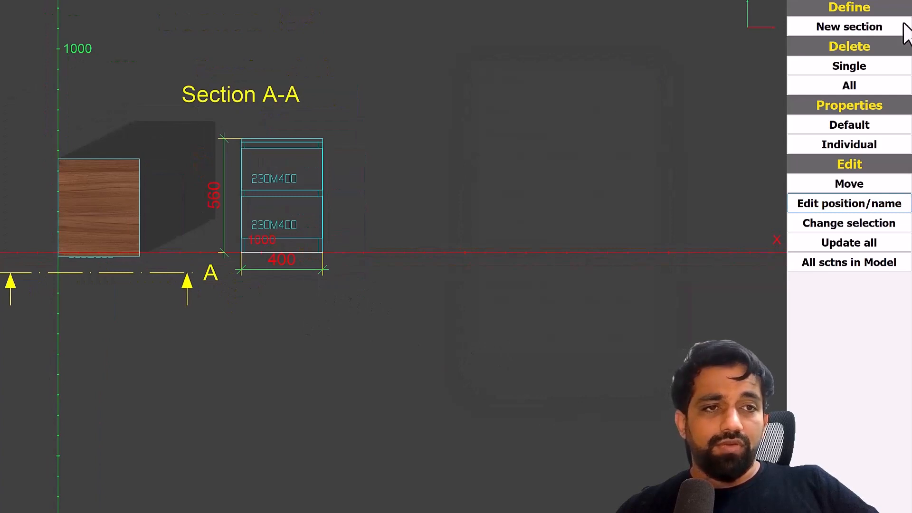
click(874, 28)
click(313, 194)
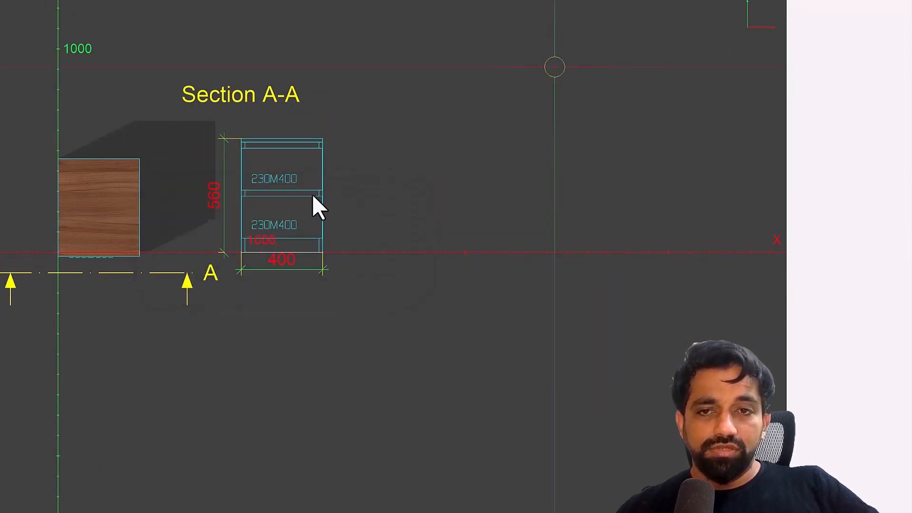
drag(4, 121, 174, 357)
drag(300, 357, 306, 365)
right_click(218, 335)
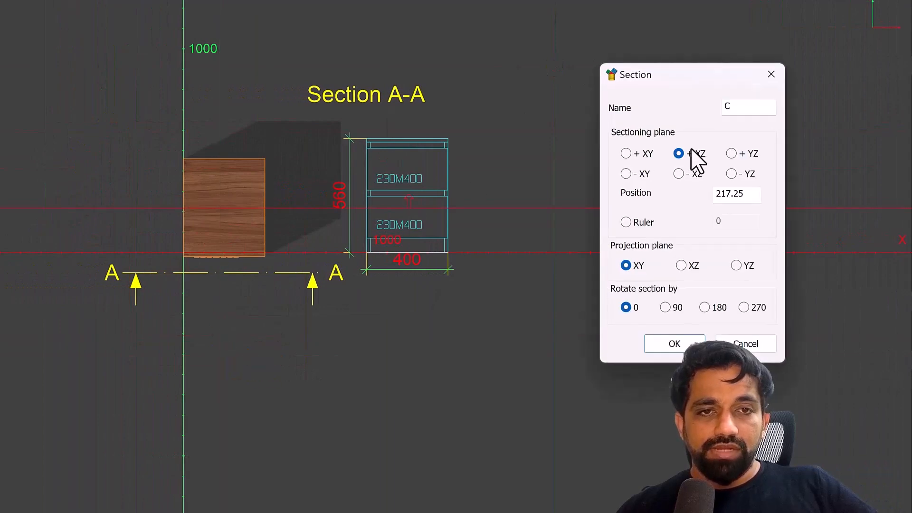
Step: Create section B on the +YZ plane at position 200, projected onto the XY plane without rotation
click(733, 154)
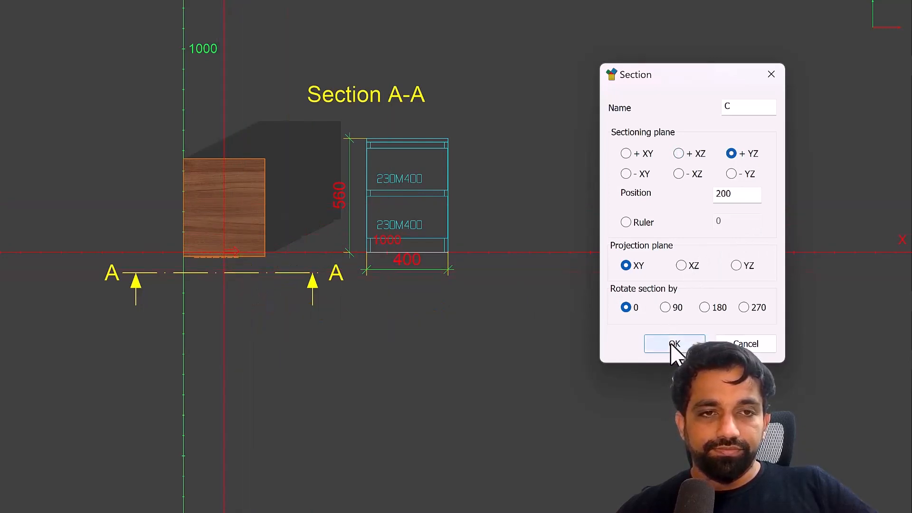
drag(746, 109, 677, 106)
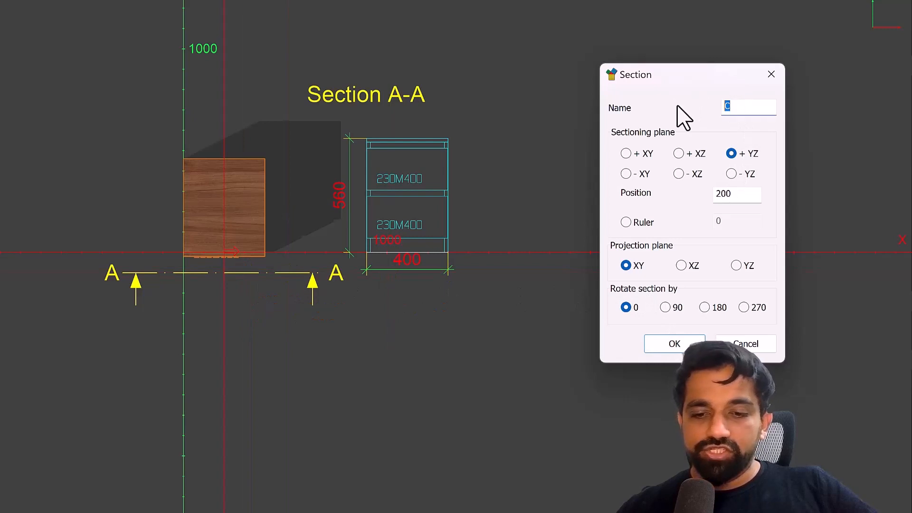
text(B)
click(675, 344)
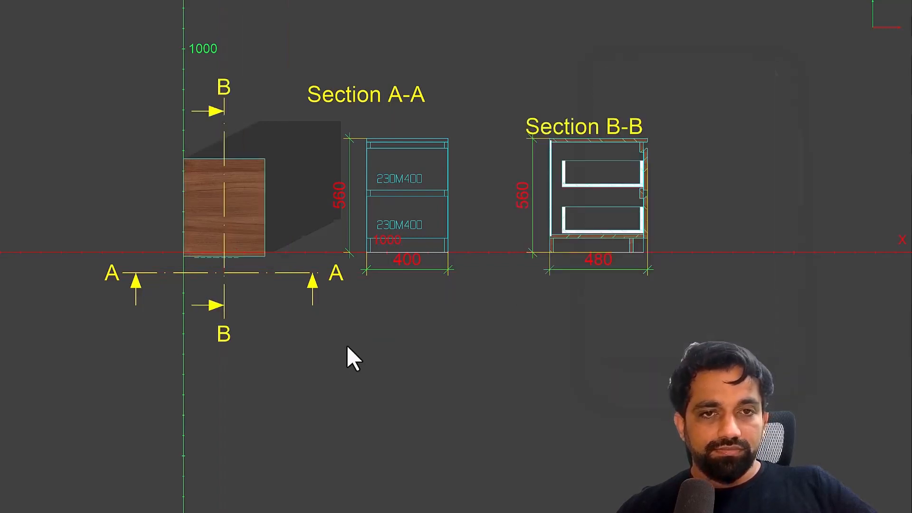
Step: Move the Section B-B title up above its view, level with the Section A-A title
right_click(617, 124)
click(642, 134)
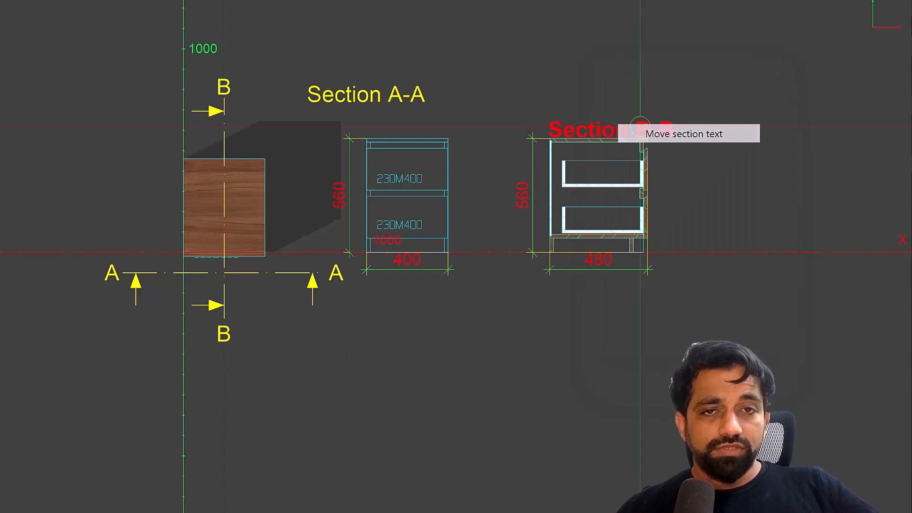
click(603, 92)
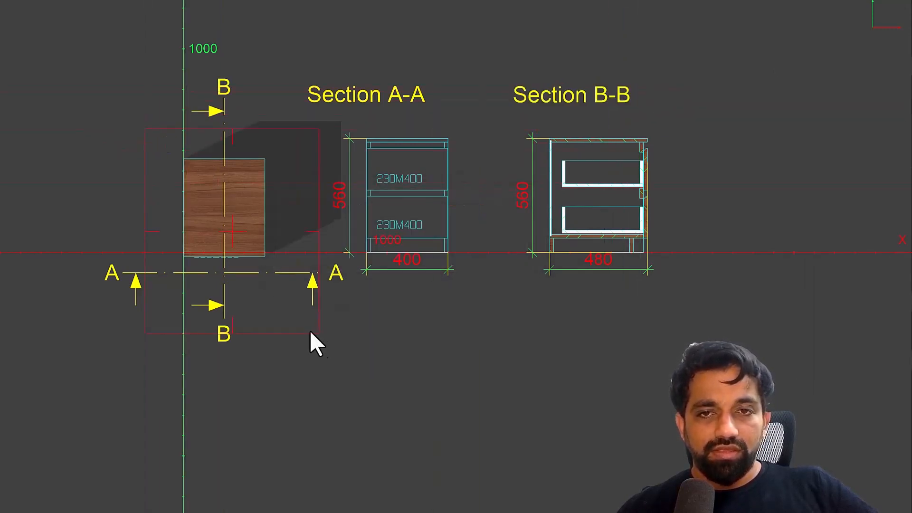
Step: Create section D on the +XZ plane at position 217.25, projected onto the XY plane without rotation
right_click(246, 312)
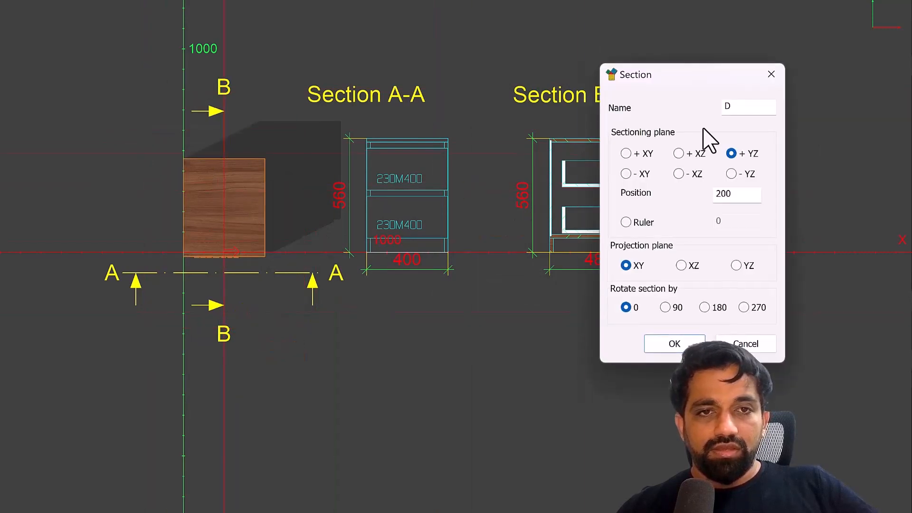
click(687, 155)
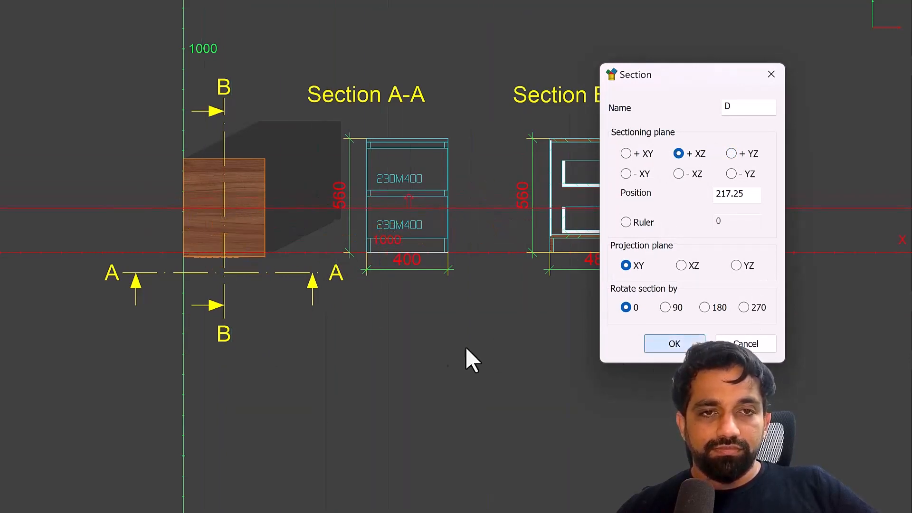
key(Return)
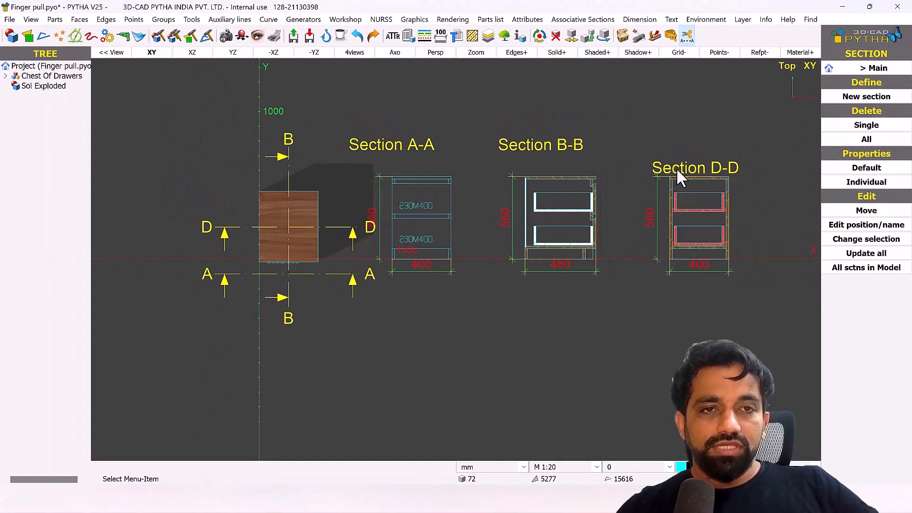
Step: Move the Section D-D title up in line with the other section titles
right_click(678, 171)
click(686, 177)
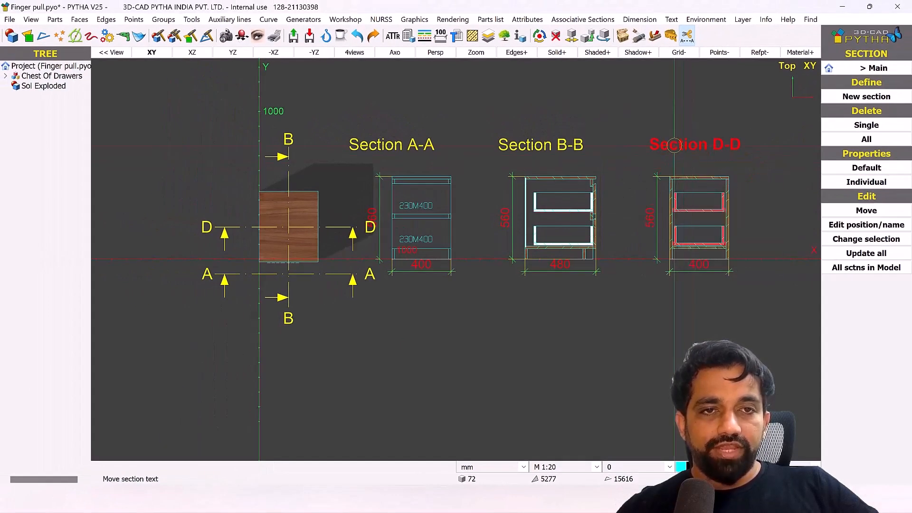
click(671, 144)
Step: Turn off hatching in the individual properties of Section D-D
middle_drag(731, 209, 687, 204)
scroll(687, 205, up, 3)
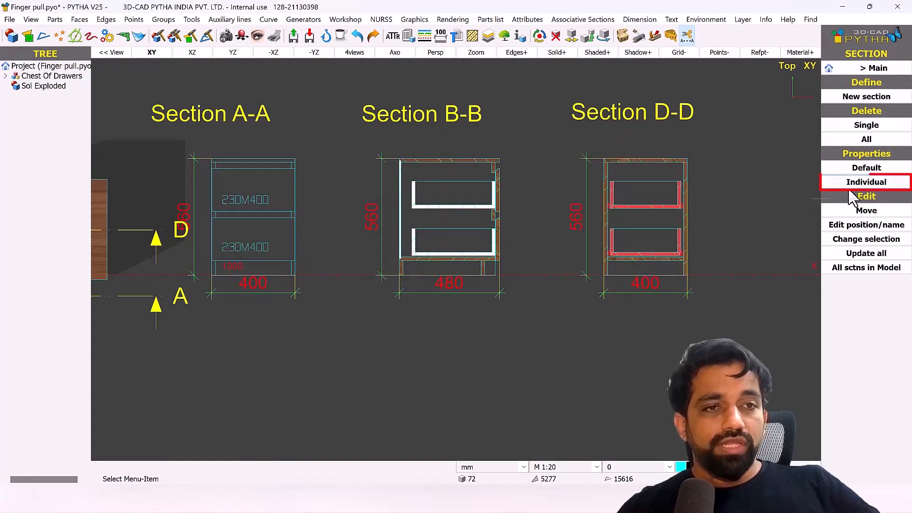
click(850, 184)
scroll(466, 278, down, 3)
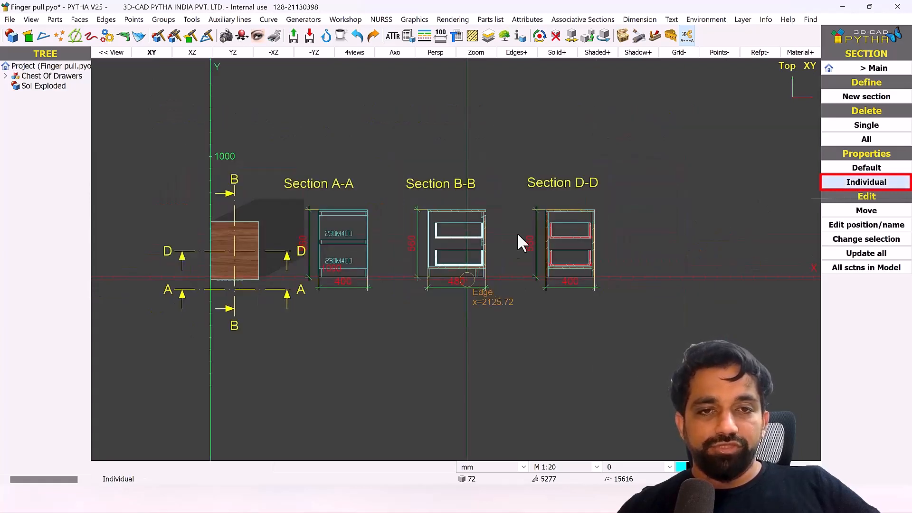
click(592, 266)
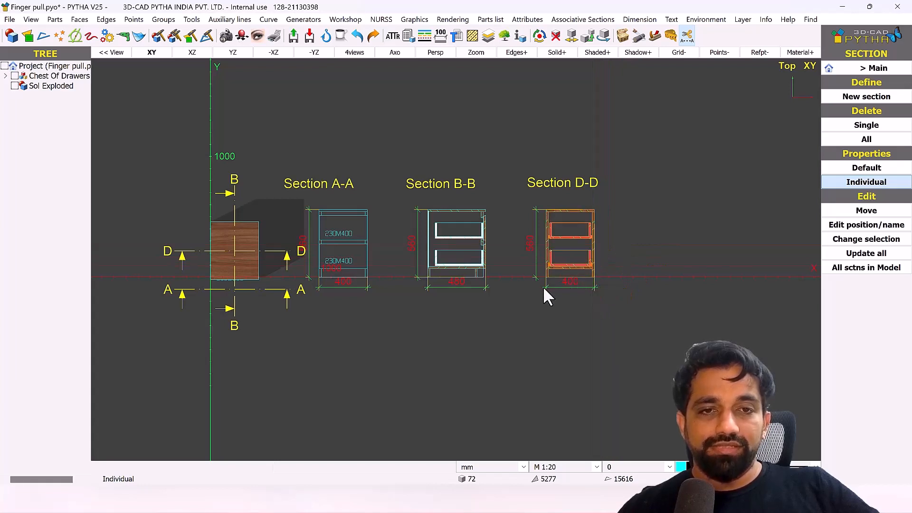
right_click(517, 274)
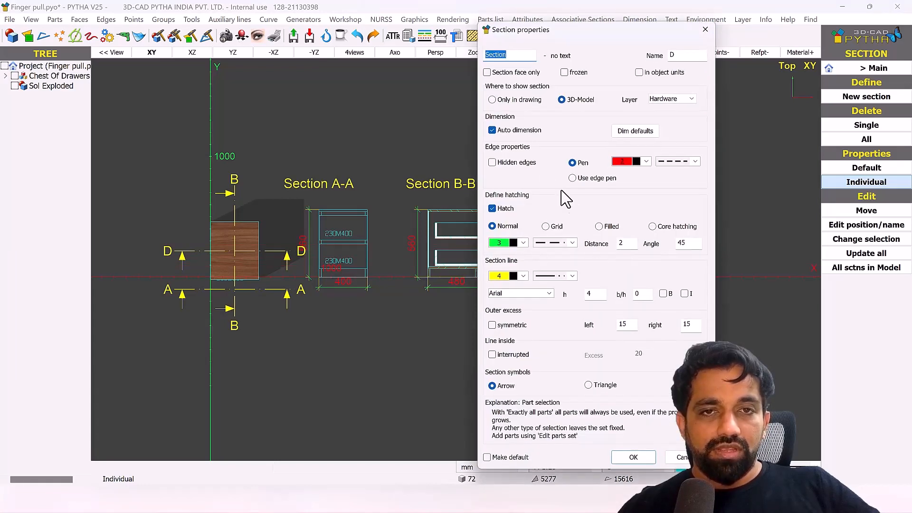
click(503, 209)
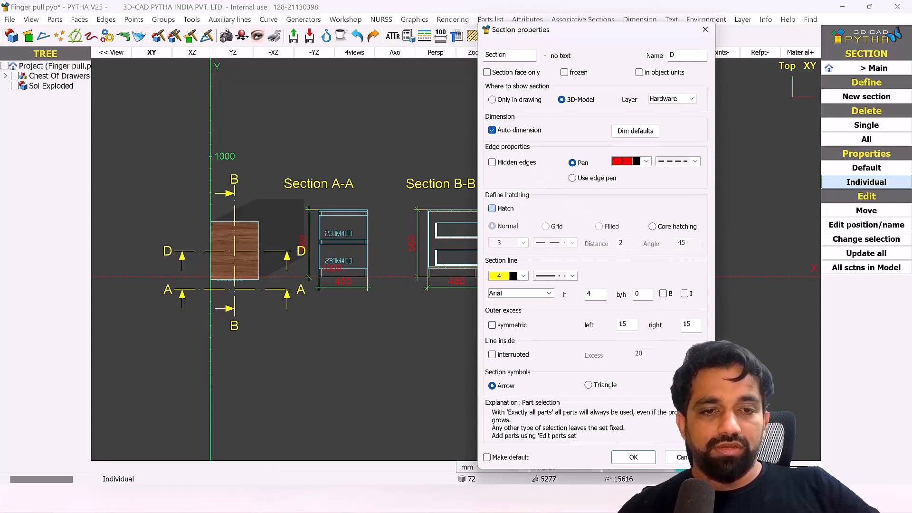
click(637, 457)
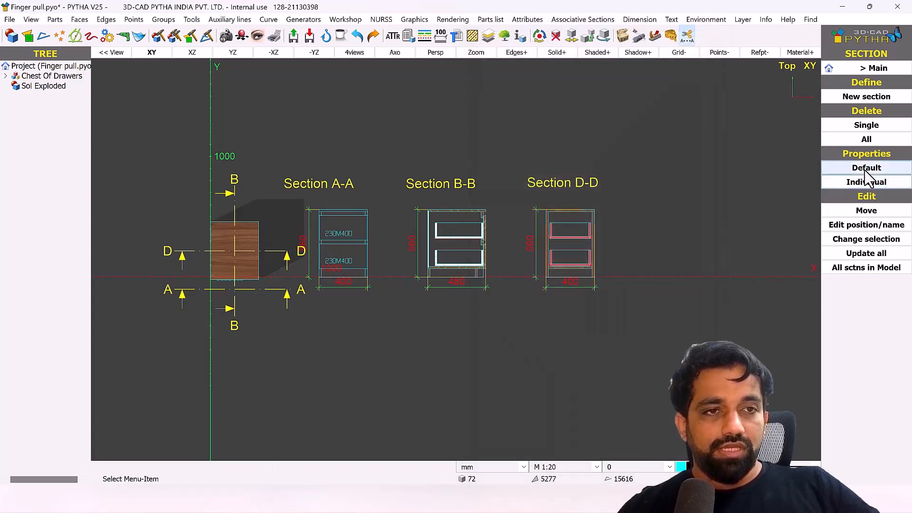
Step: Turn off hatching in the individual properties of Section B-B
click(867, 182)
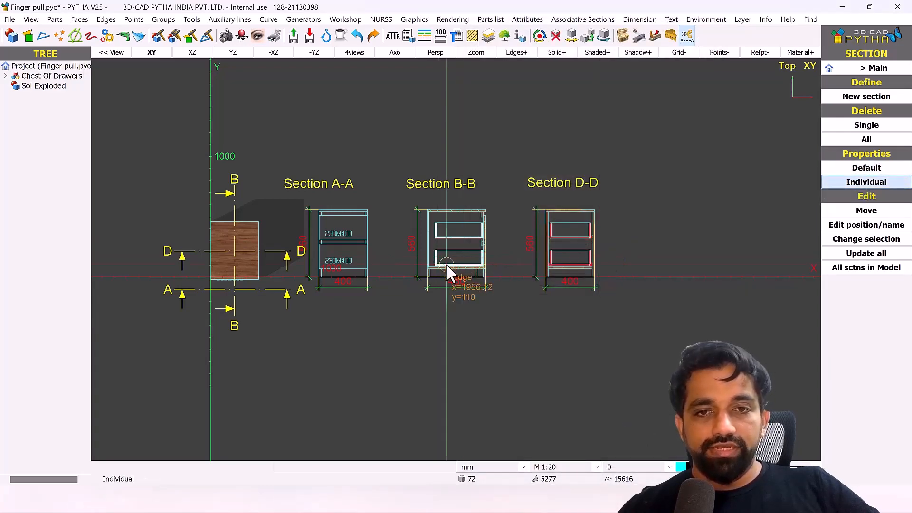
click(446, 264)
right_click(613, 232)
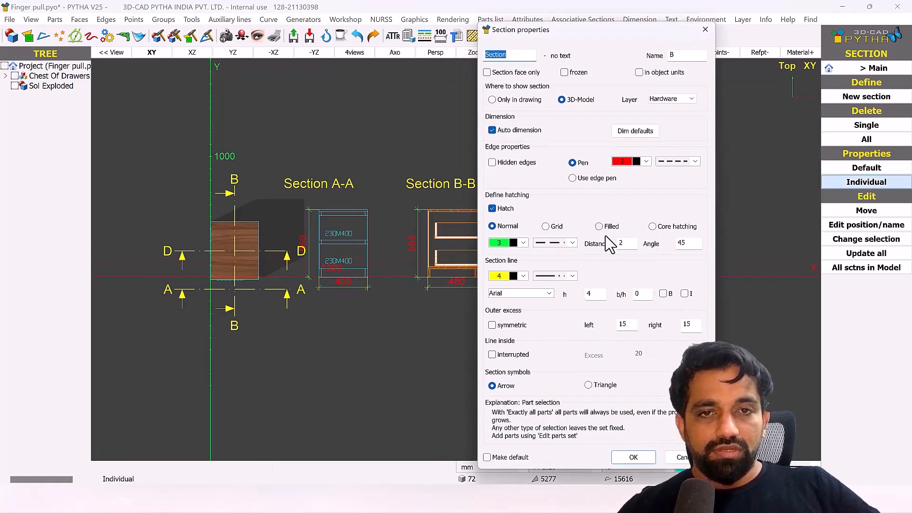
click(504, 209)
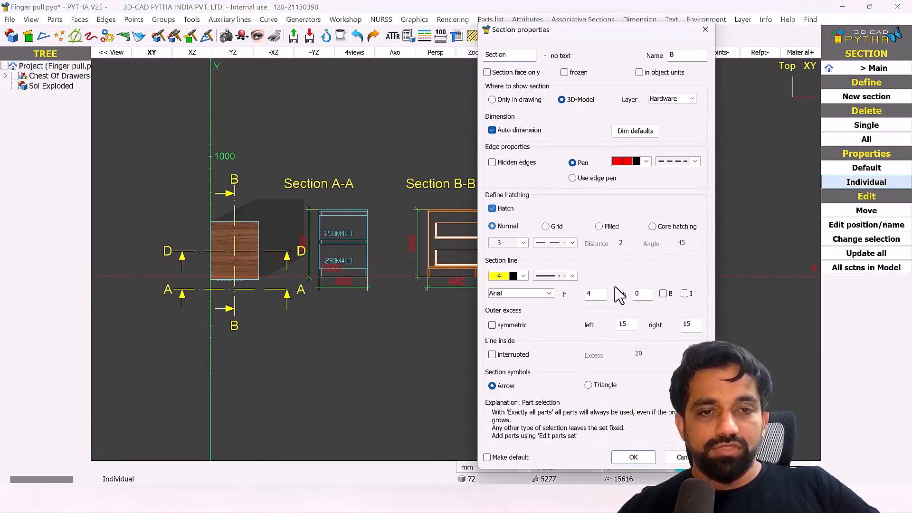
click(636, 458)
Step: Add a horizontal dimension for the upper drawer's inner length in Section B-B, placed just above the drawer
scroll(452, 237, up, 2)
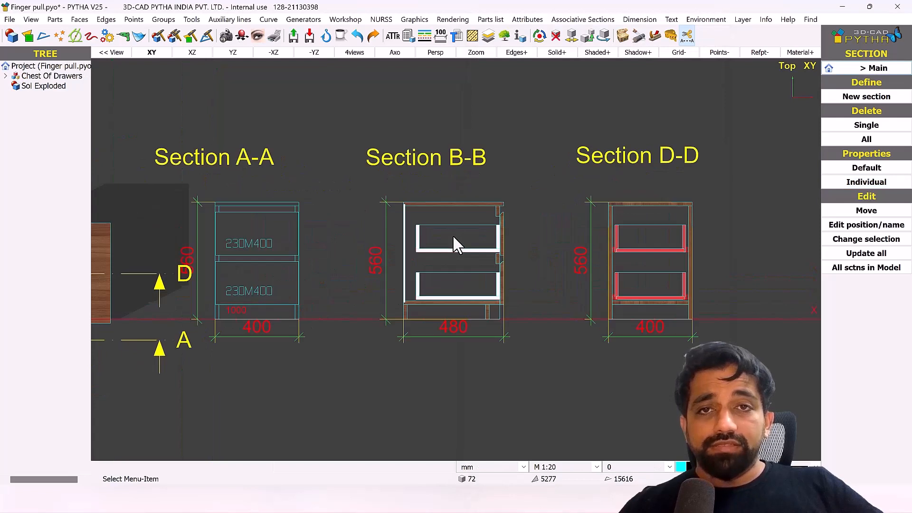
click(444, 42)
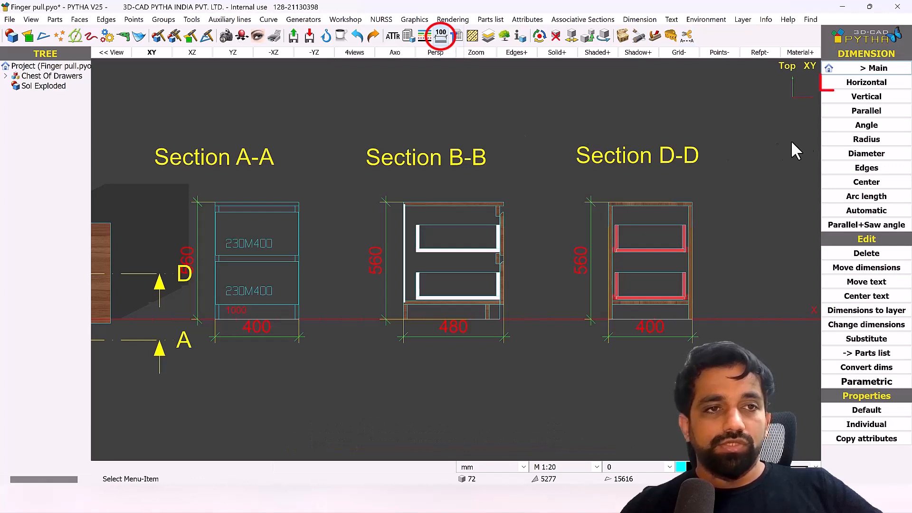
click(894, 89)
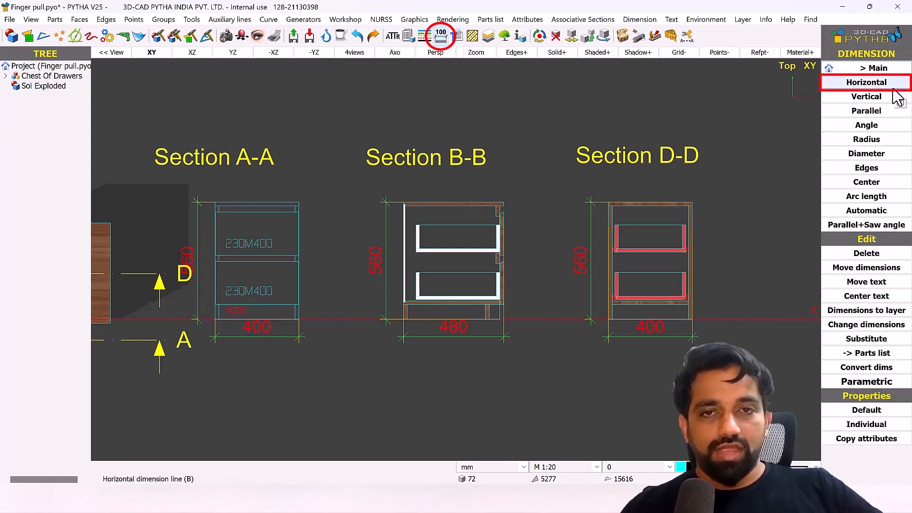
middle_drag(412, 261, 494, 190)
middle_drag(410, 236, 277, 287)
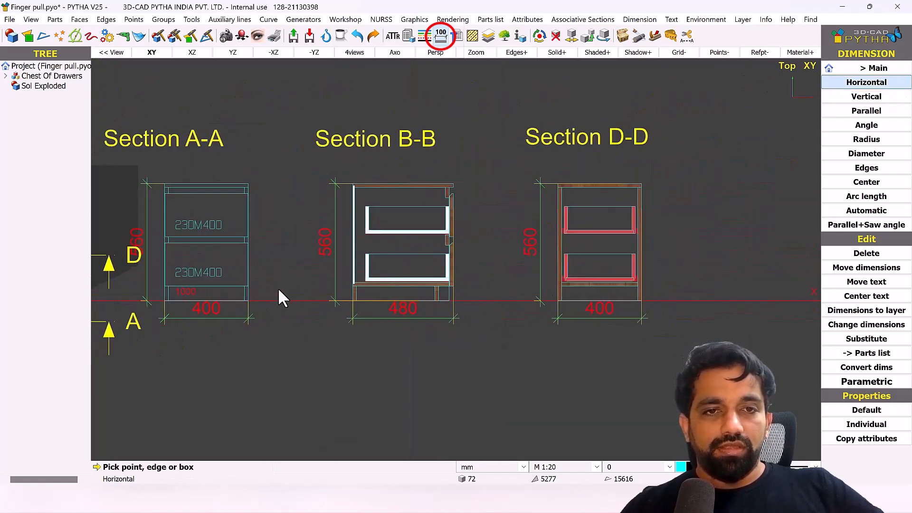
scroll(387, 209, up, 3)
click(422, 205)
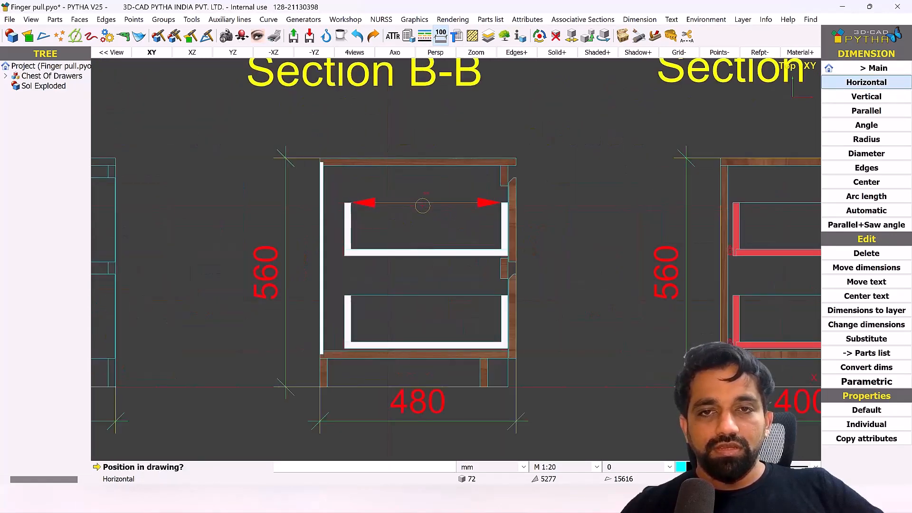
click(423, 186)
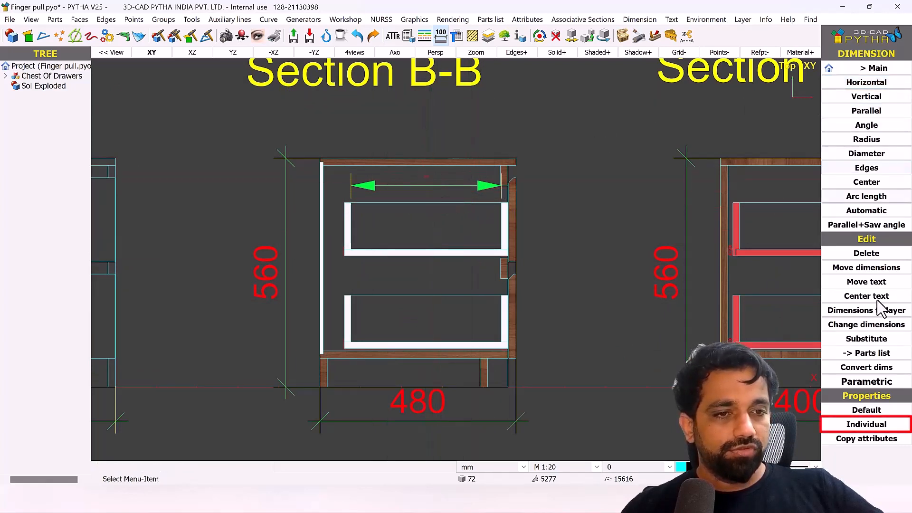
Step: Give the upper drawer's dimension stroke delimiters and a text height of 3, and make these attributes the default
click(860, 424)
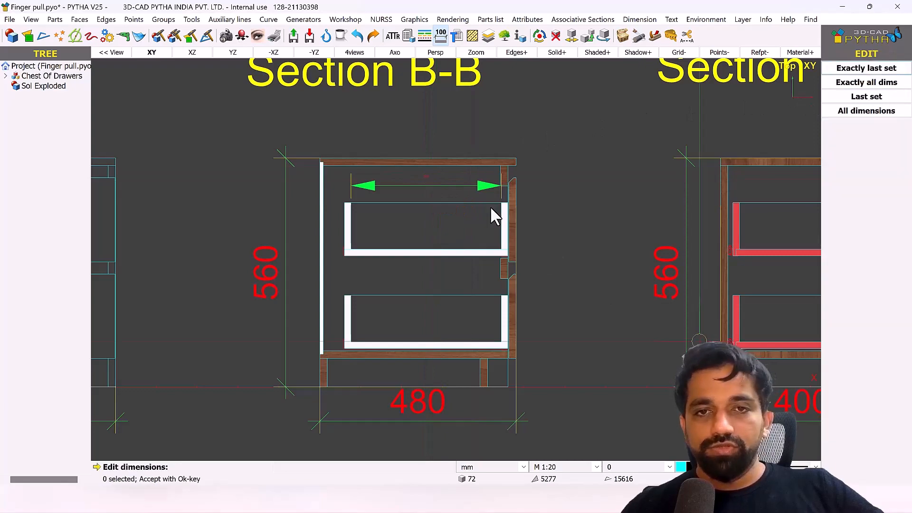
click(460, 186)
right_click(570, 183)
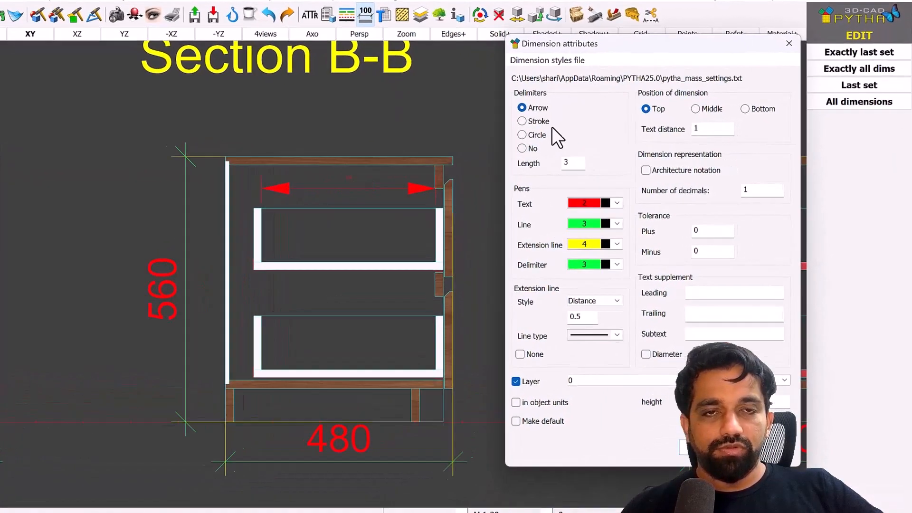
click(541, 121)
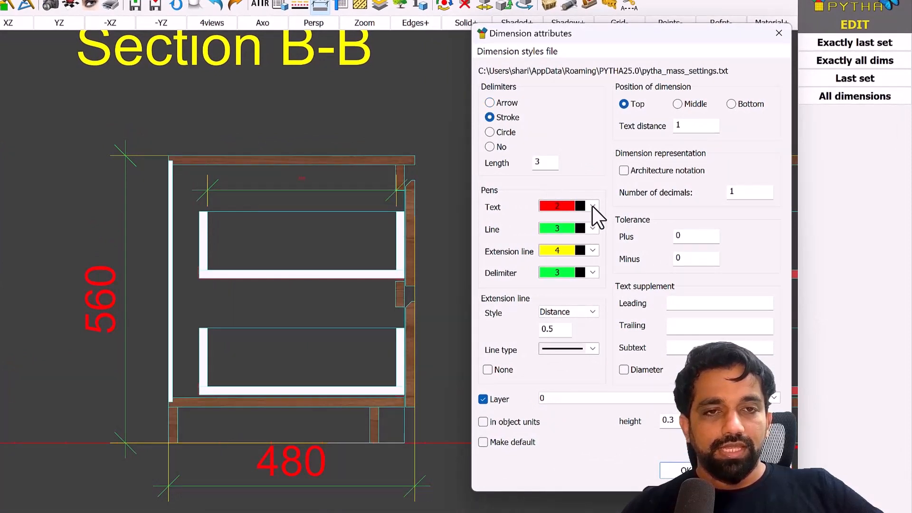
drag(681, 424, 613, 423)
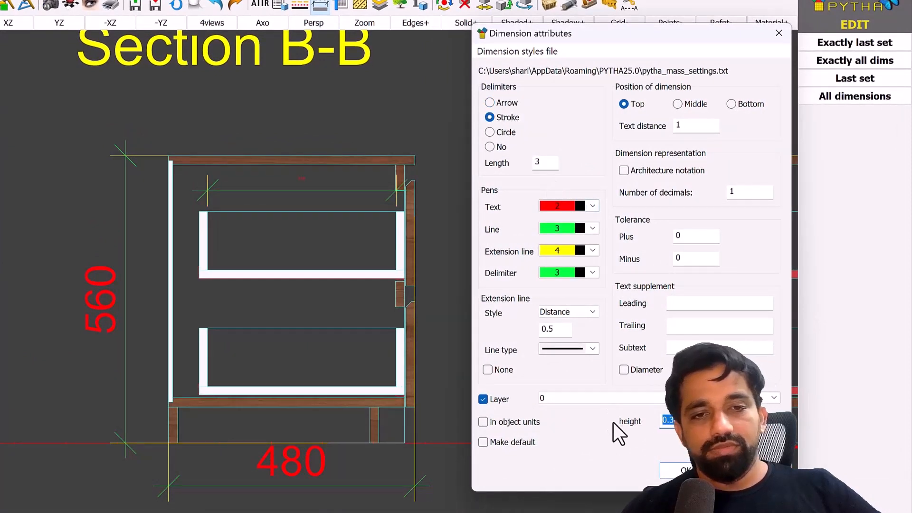
text(3)
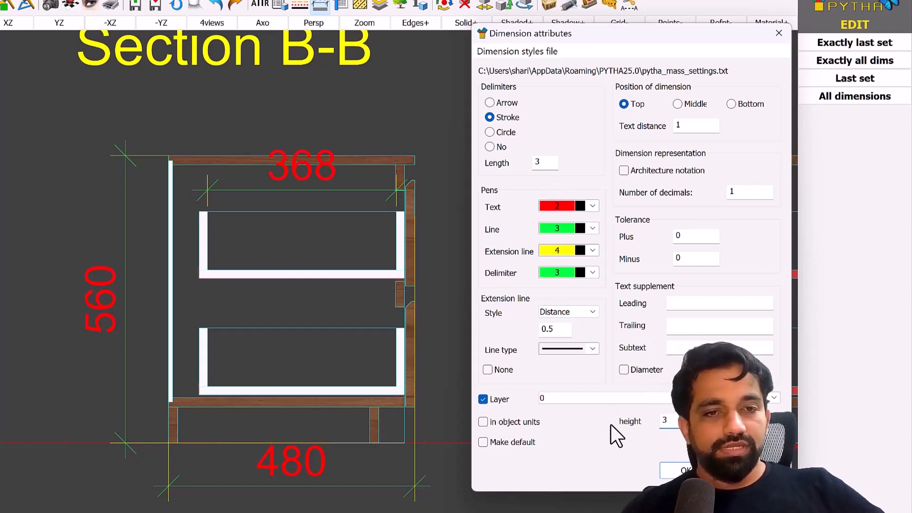
click(484, 442)
key(Return)
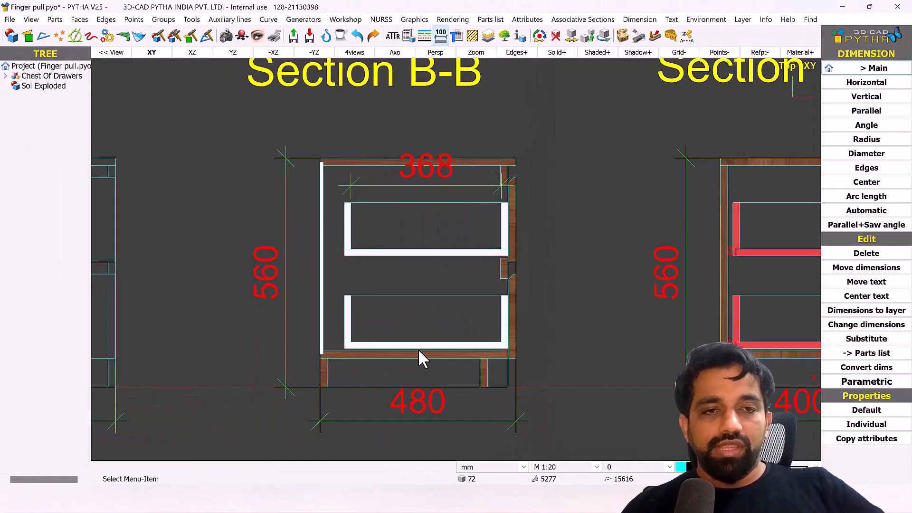
scroll(419, 353, down, 5)
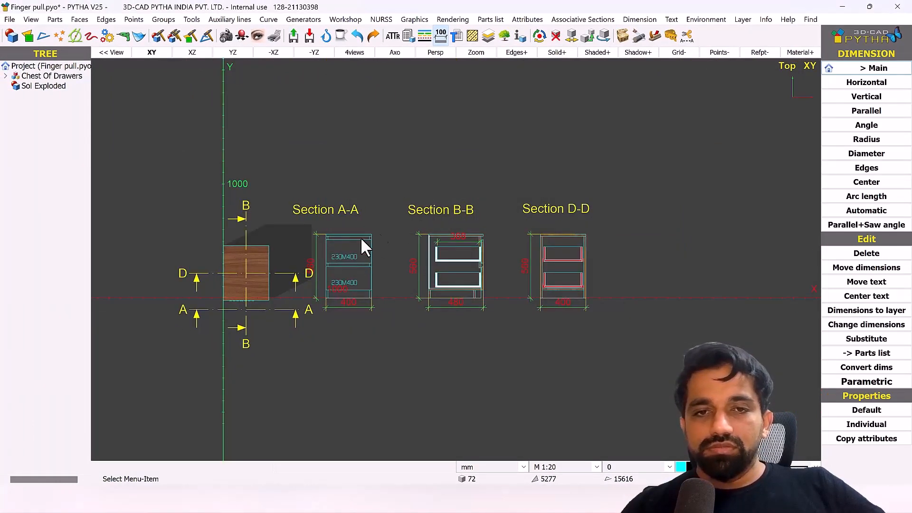
scroll(464, 297, up, 5)
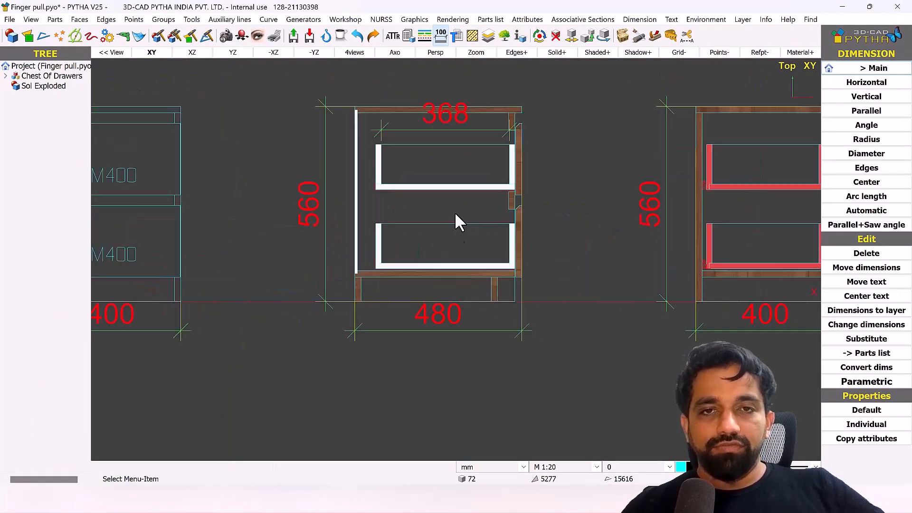
scroll(452, 135, down, 5)
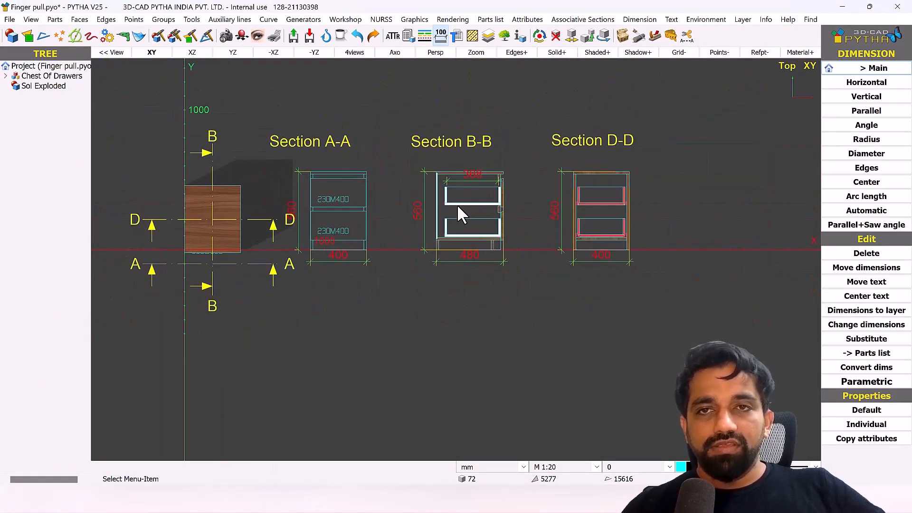
Step: Switch to plotting and add a new blank plot sheet after the existing two
click(274, 36)
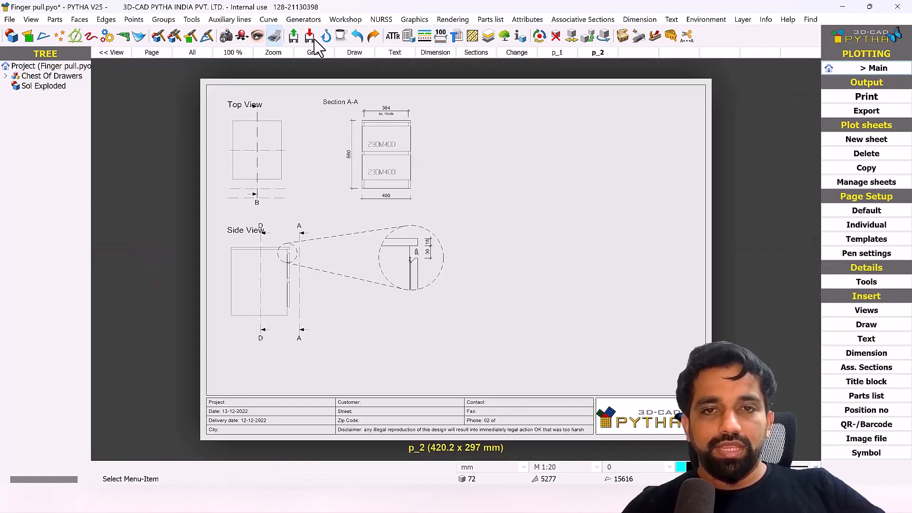
click(634, 53)
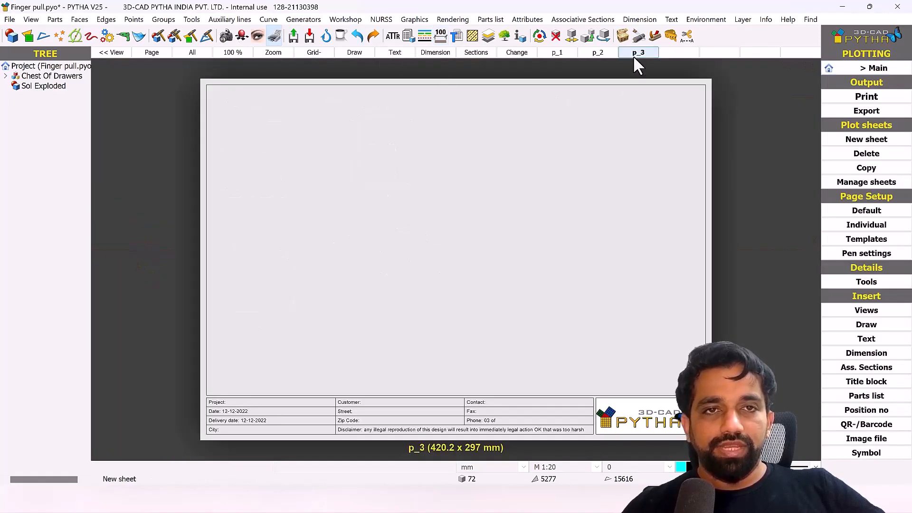
Step: Insert associative section A from the model onto plot sheet p_3
right_click(276, 129)
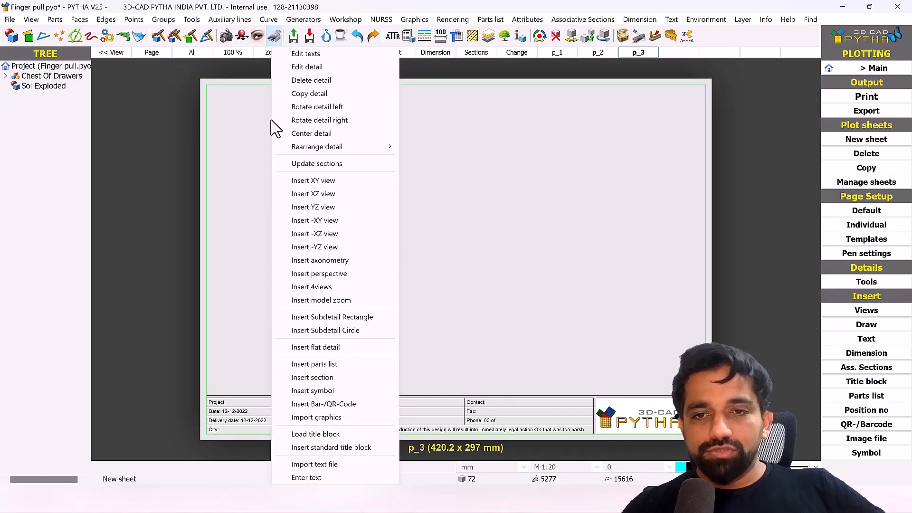
click(356, 382)
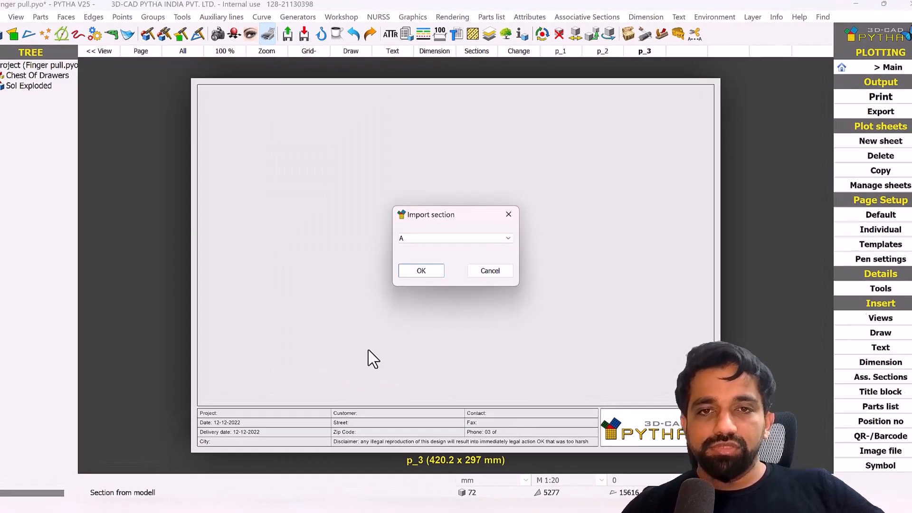
click(460, 233)
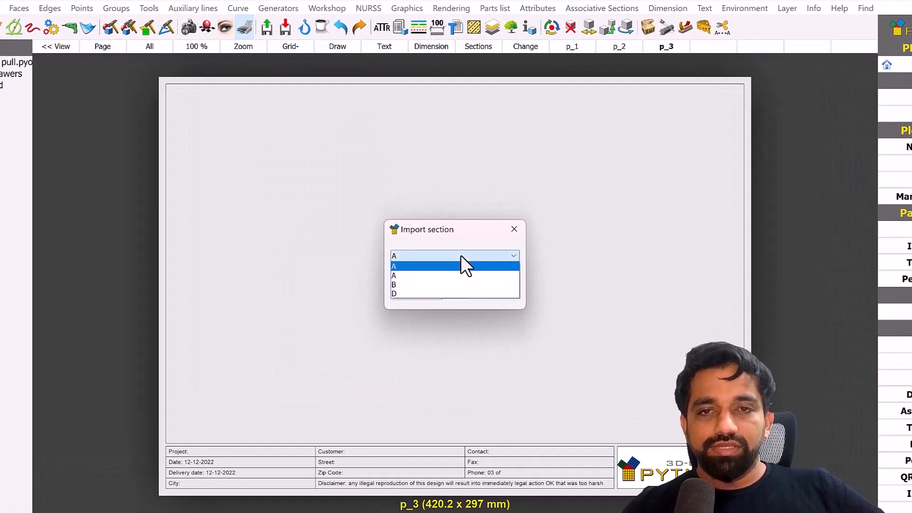
click(413, 275)
click(400, 298)
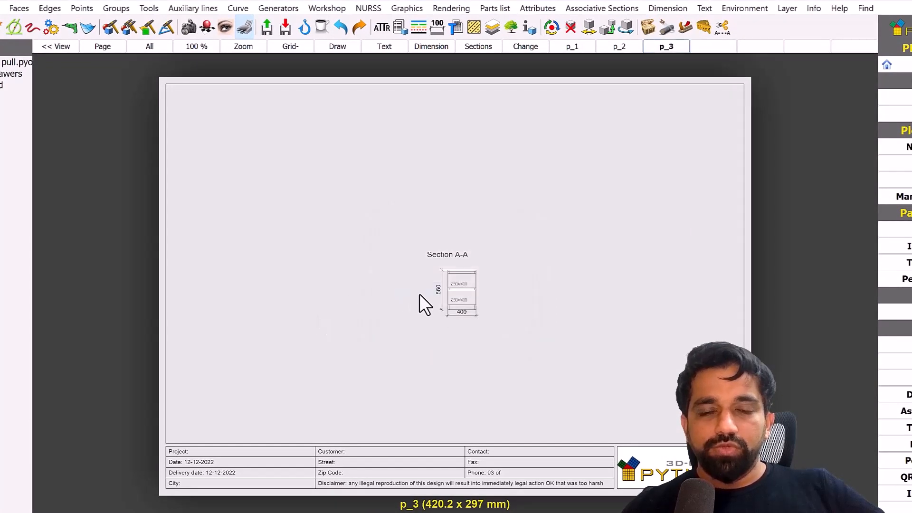
Step: Set the scale of the Section A-A detail on the plot sheet to 1:10
scroll(471, 318, up, 2)
right_click(462, 282)
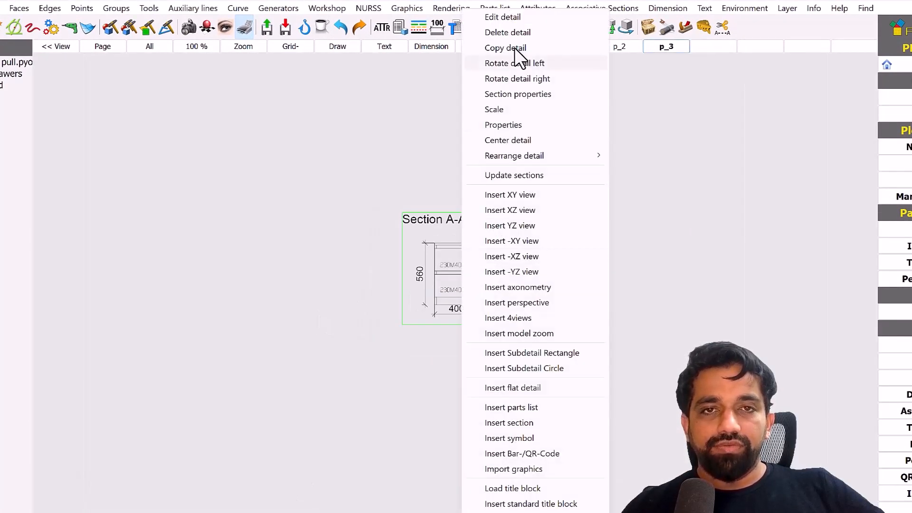
click(510, 125)
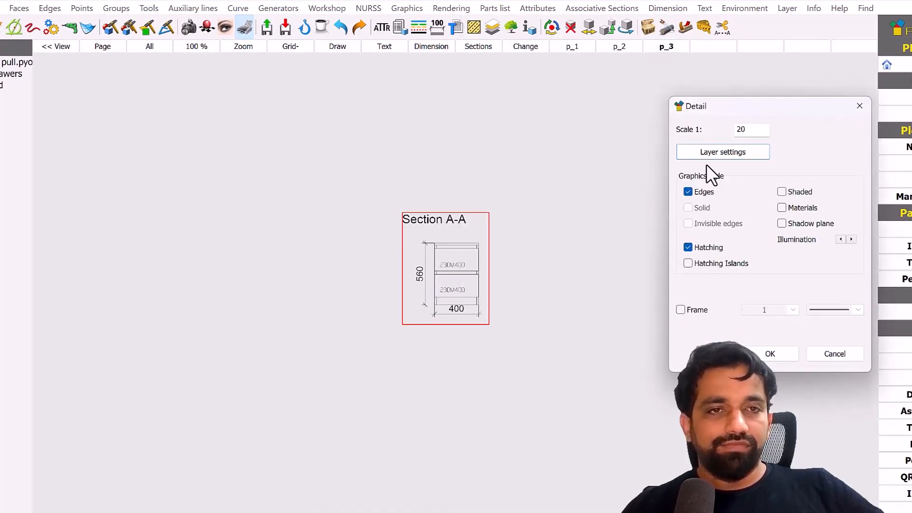
drag(747, 130, 709, 130)
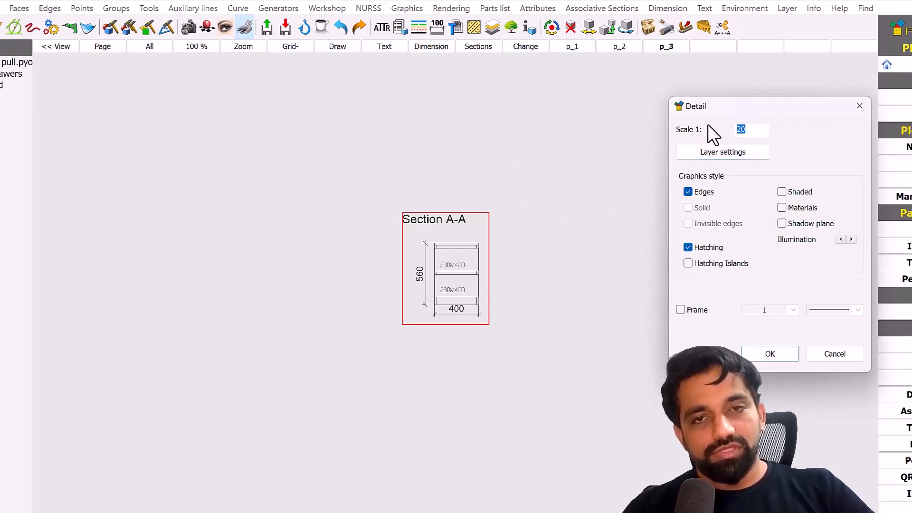
text(10)
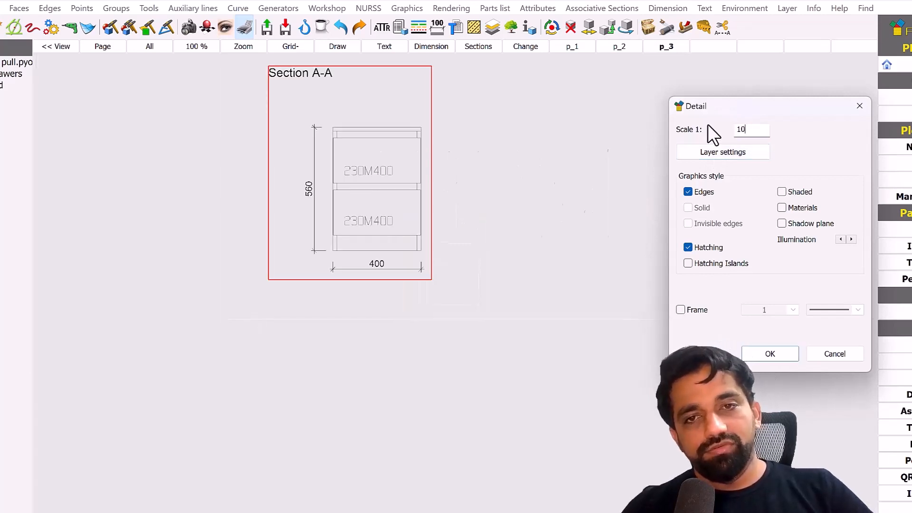
click(784, 349)
Step: Move the Section A-A detail into the upper-left area of plot sheet p_3
right_click(395, 221)
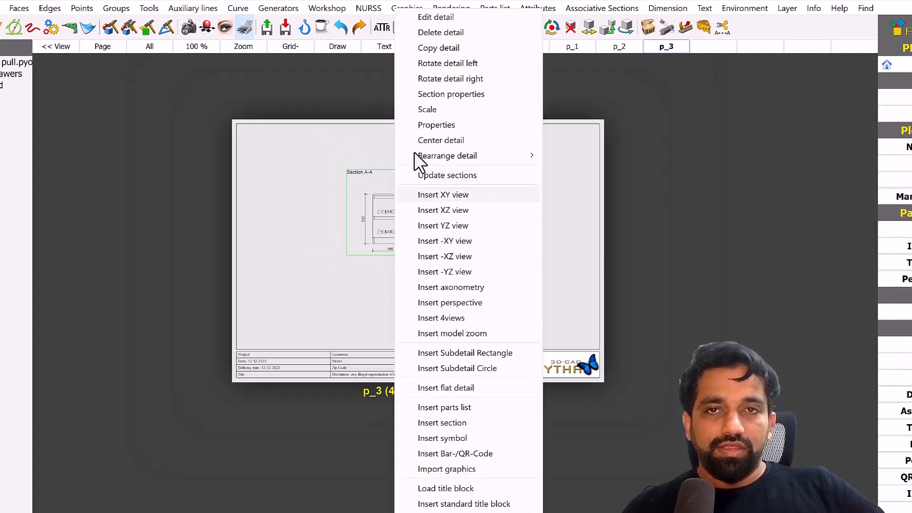
click(386, 209)
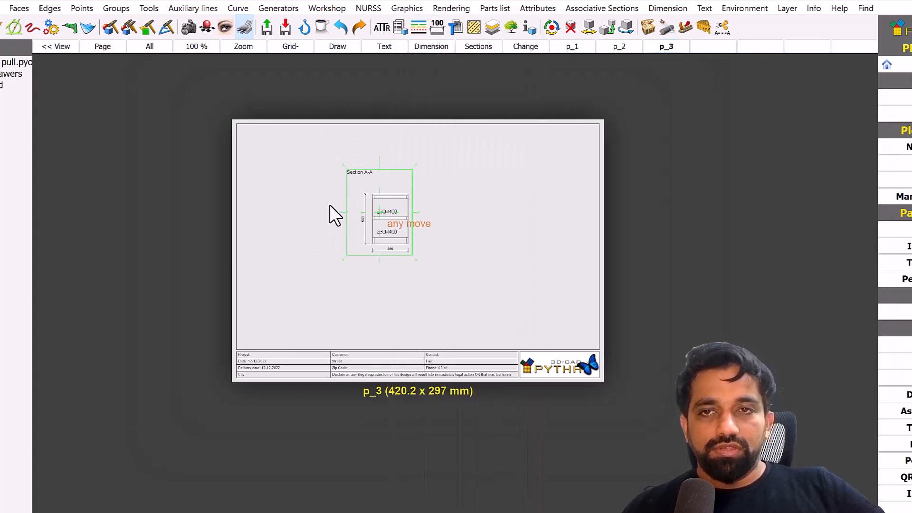
click(287, 178)
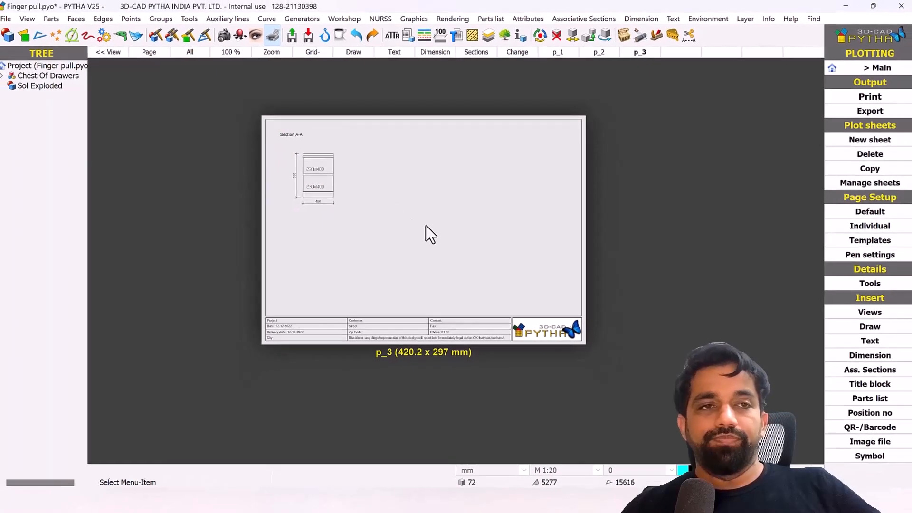
Step: Compare the model's drawing scale with the detail scale of Section A-A on the plot sheet
click(883, 68)
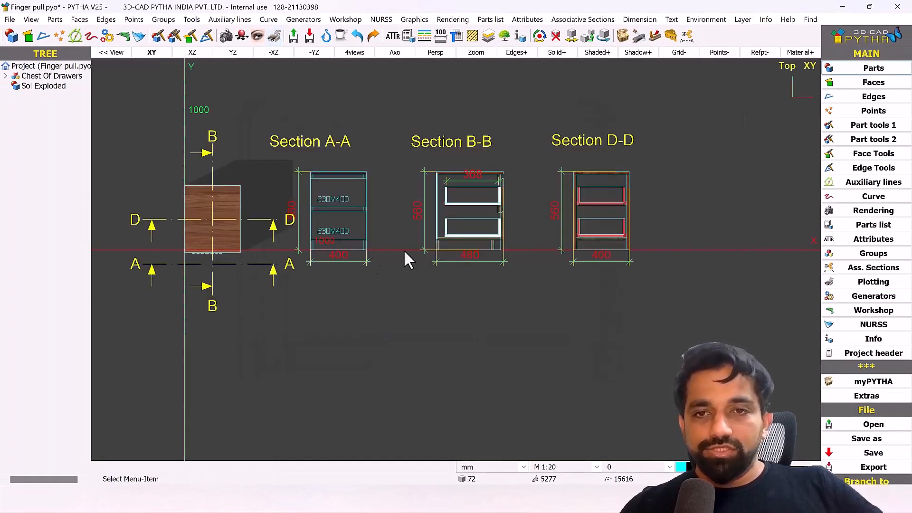
scroll(321, 253, up, 3)
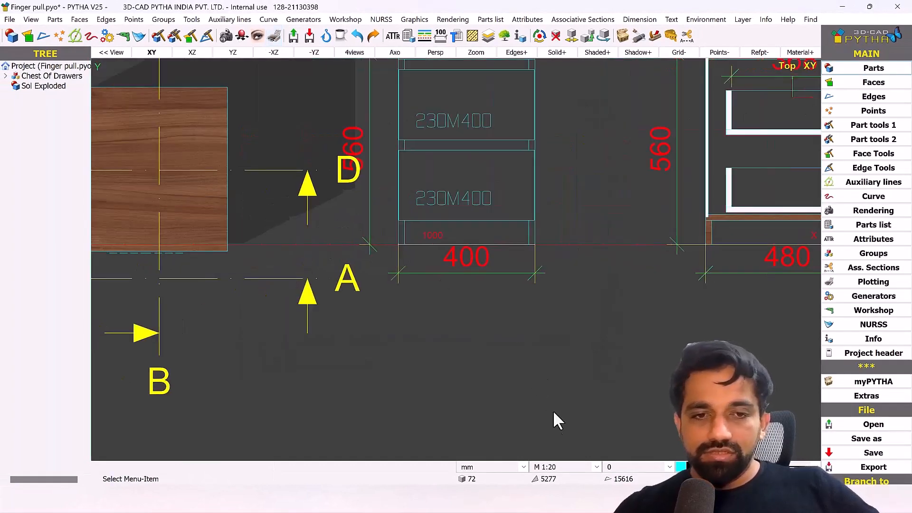
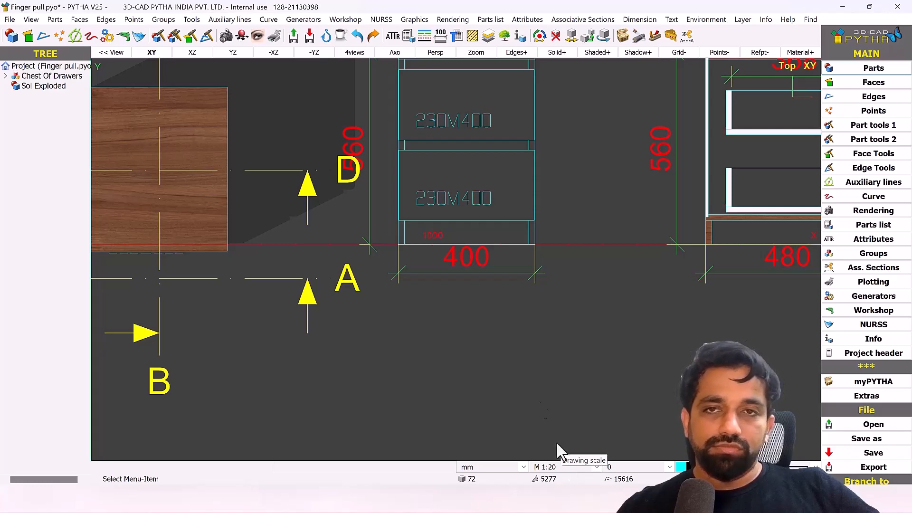
click(274, 36)
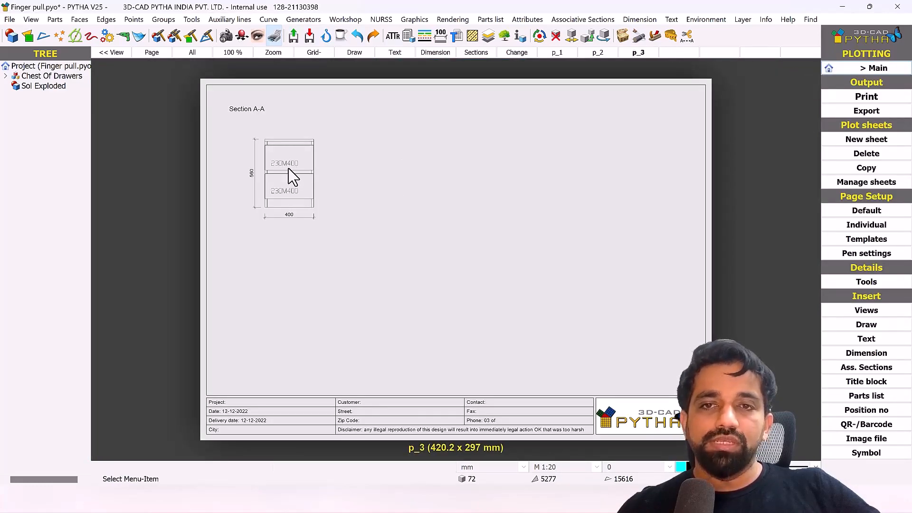
right_click(289, 169)
click(367, 122)
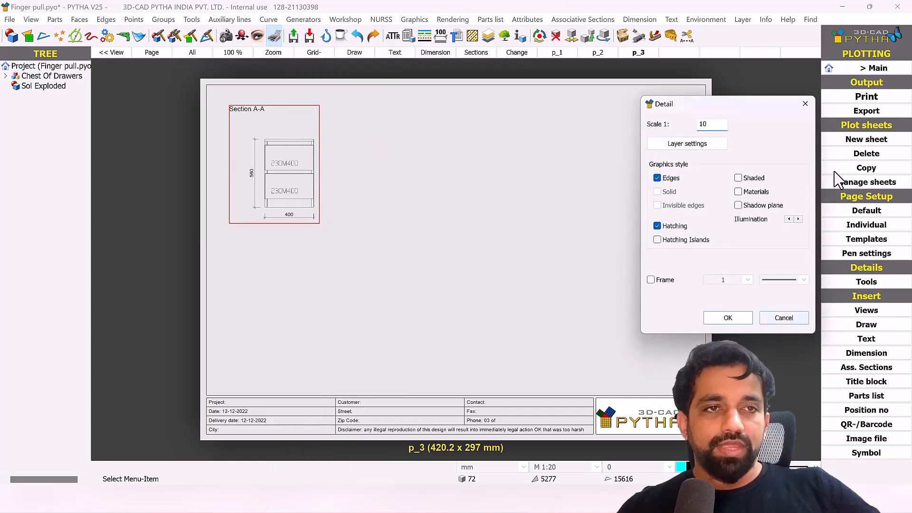
key(Escape)
click(879, 69)
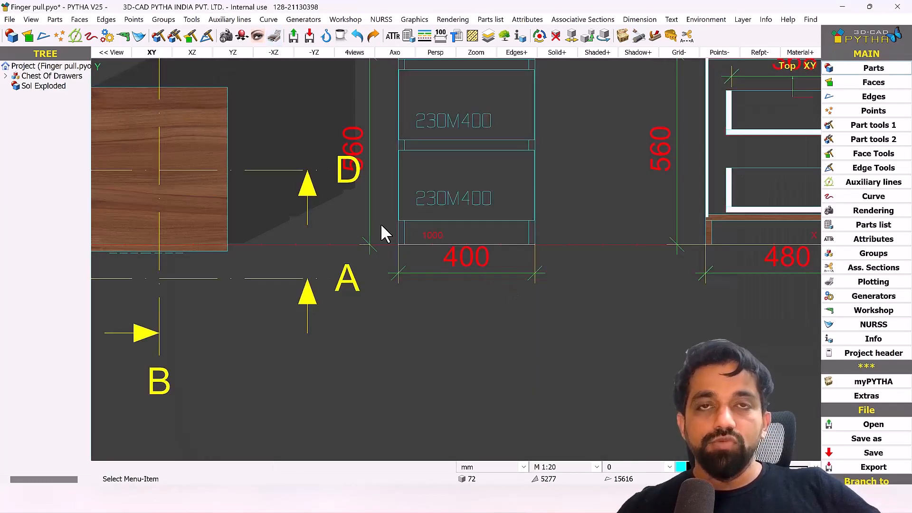
click(579, 468)
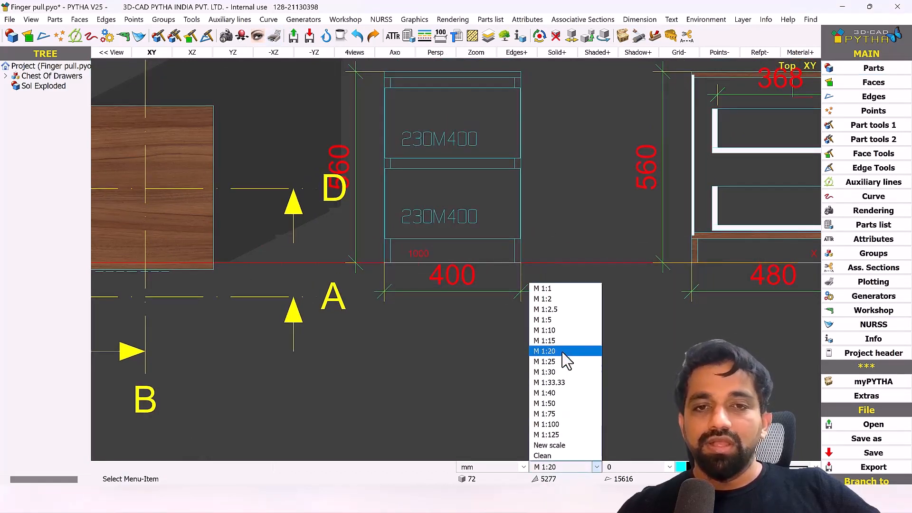
click(446, 289)
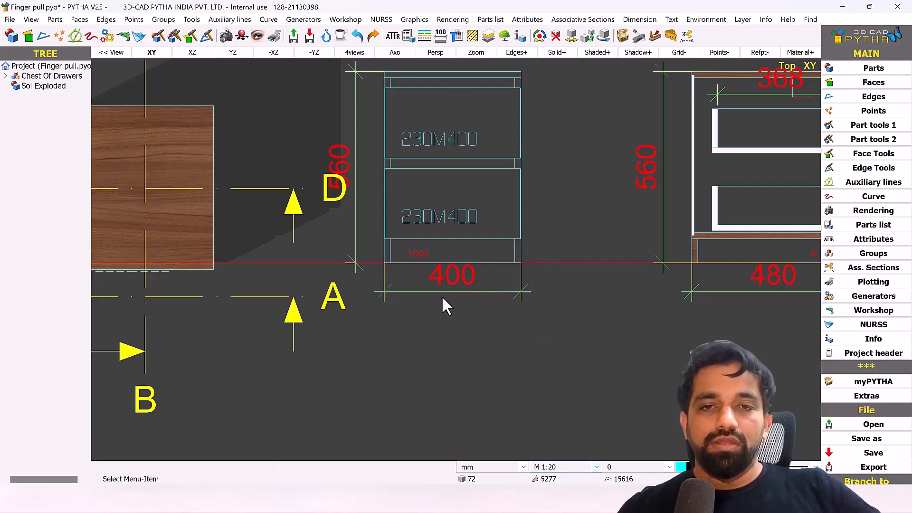
Step: Examine the dimension attributes of the horizontal width dimension below Section A-A
right_click(447, 285)
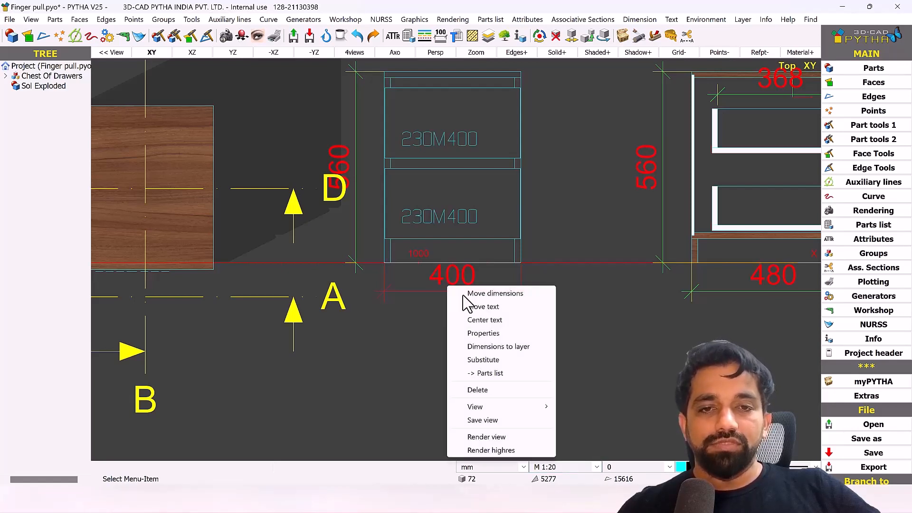
click(487, 330)
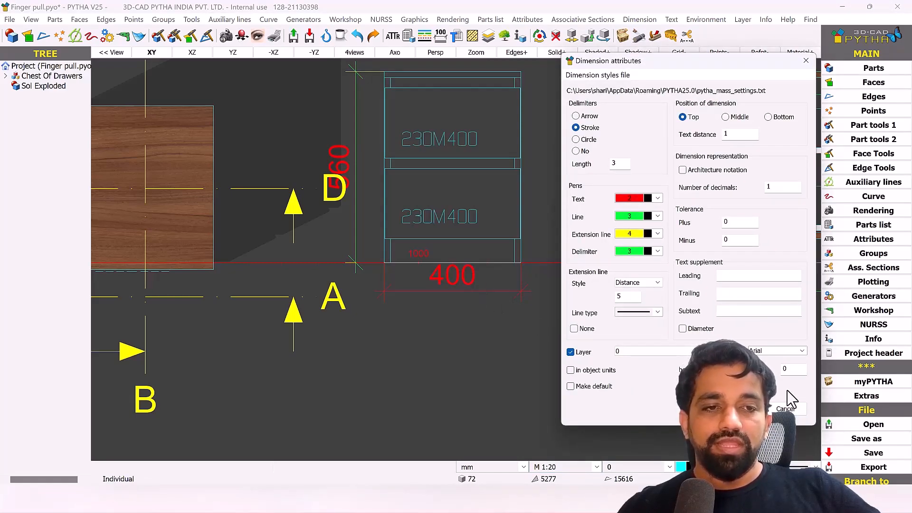
click(784, 409)
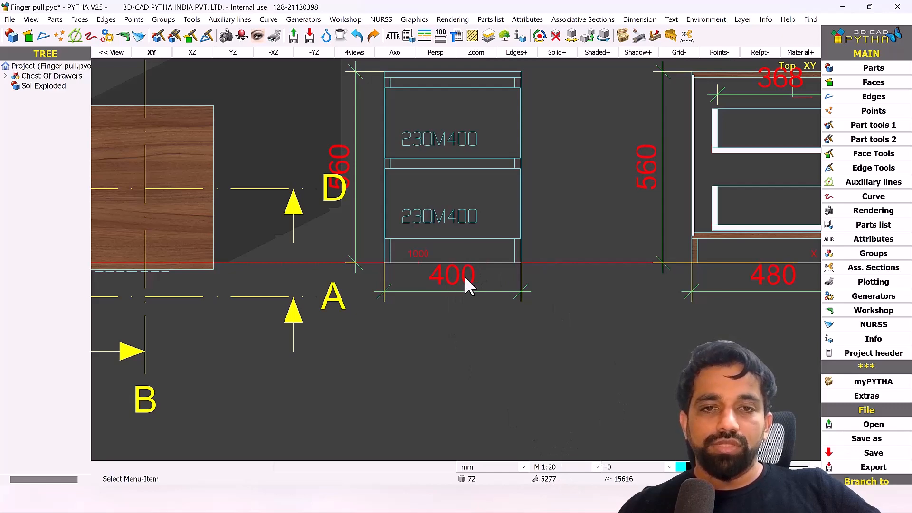
Step: Try the drawing scale M 1:10 on the model's sections and restore M 1:20
scroll(423, 302, down, 3)
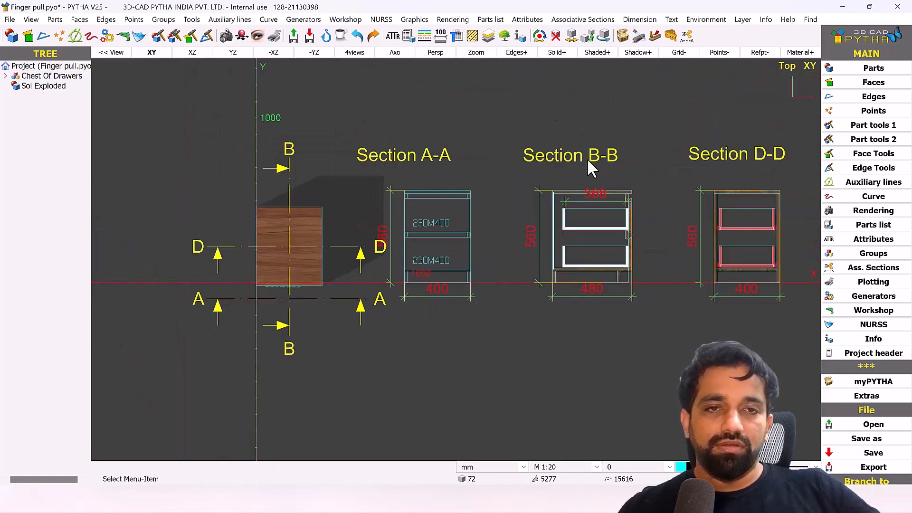
scroll(607, 233, down, 5)
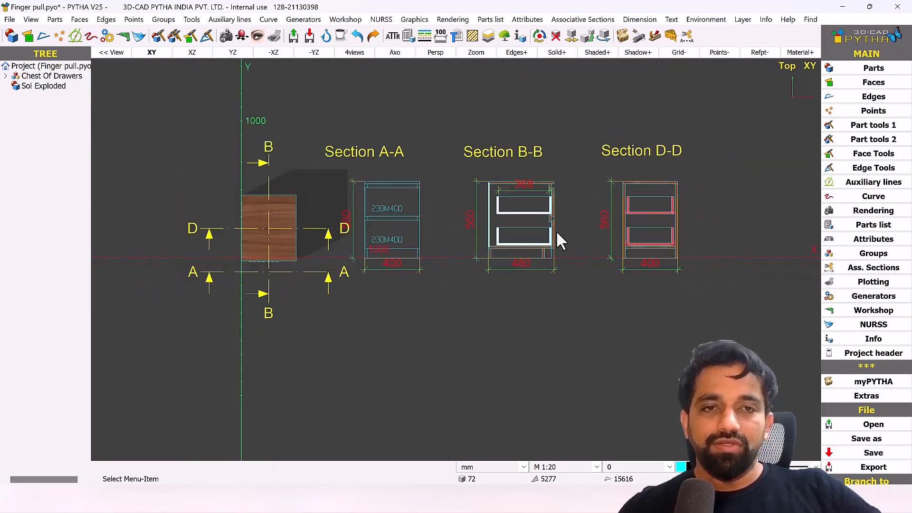
click(591, 468)
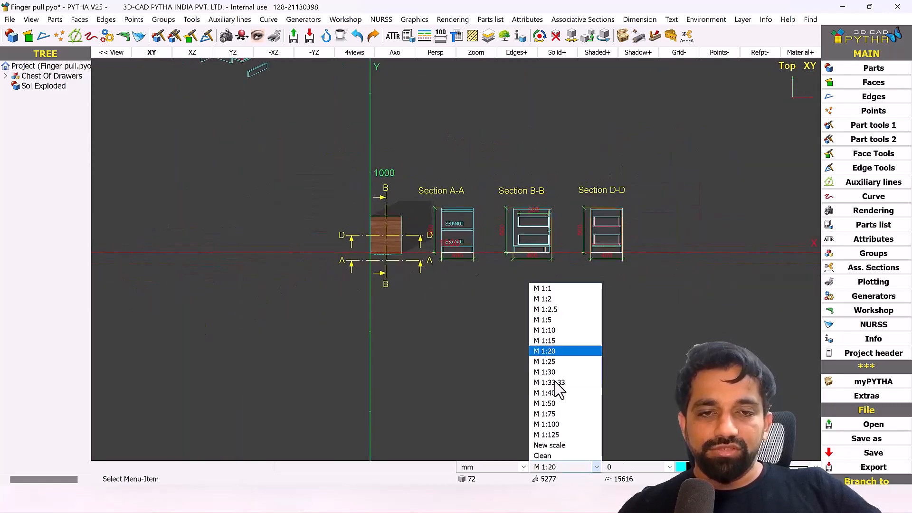
click(546, 331)
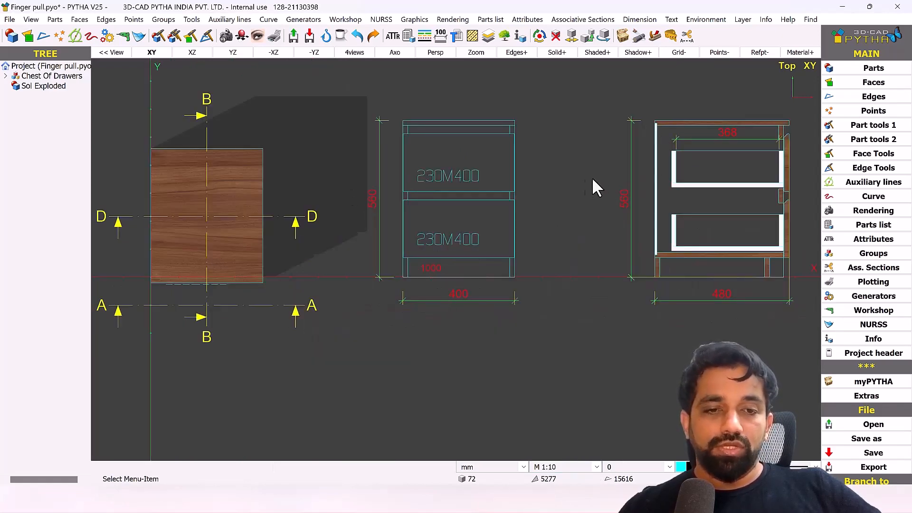
middle_drag(592, 178, 523, 185)
click(585, 469)
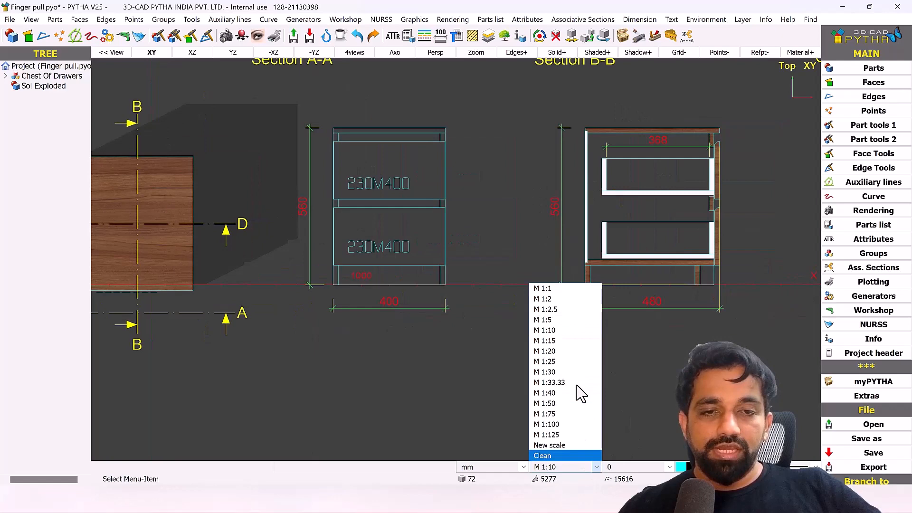
click(571, 353)
Step: Add a vertical dimension for the upper drawer front's height in Section B-B, positioned 200 mm outside the front
scroll(464, 315, down, 3)
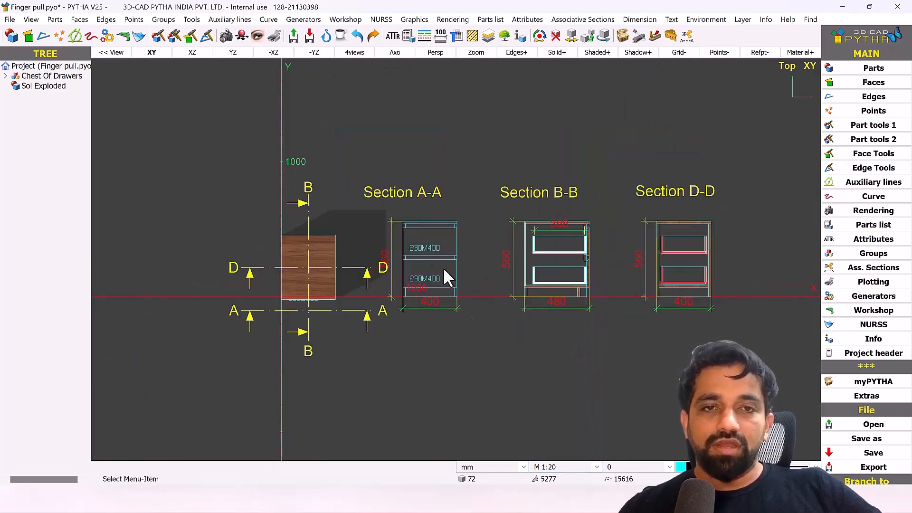
scroll(609, 189, down, 1)
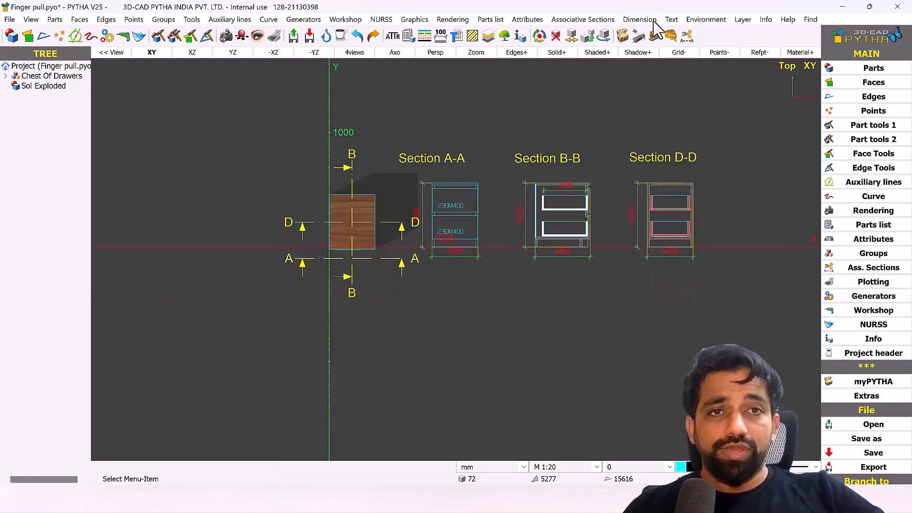
click(639, 20)
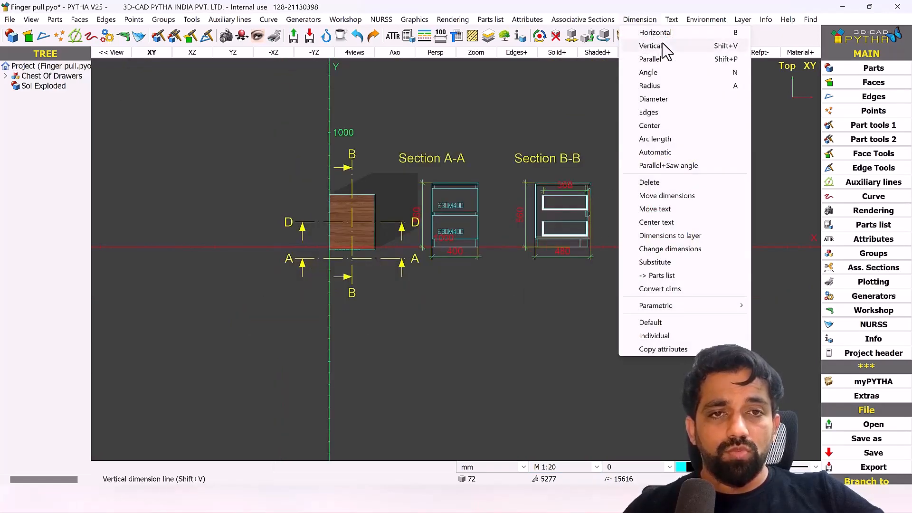
click(651, 46)
scroll(599, 206, up, 1)
scroll(589, 198, up, 2)
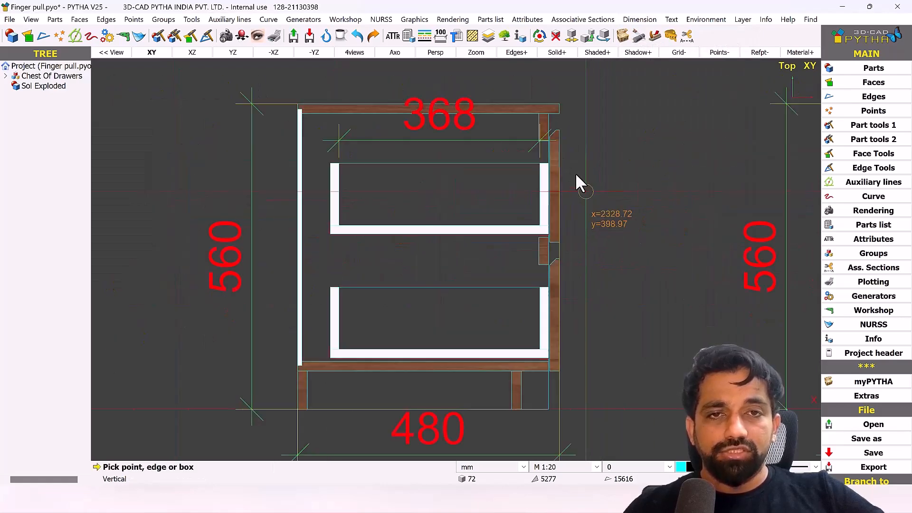
scroll(567, 164, up, 2)
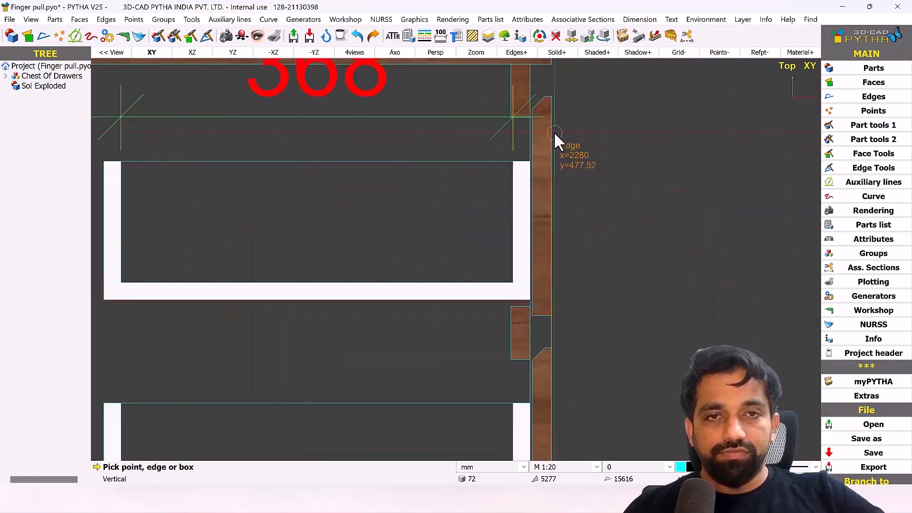
click(554, 132)
scroll(574, 148, down, 3)
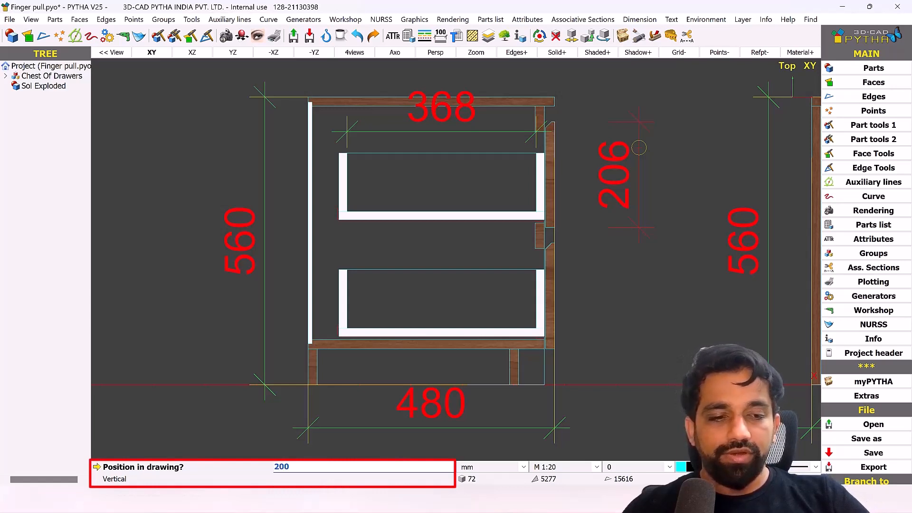
key(Return)
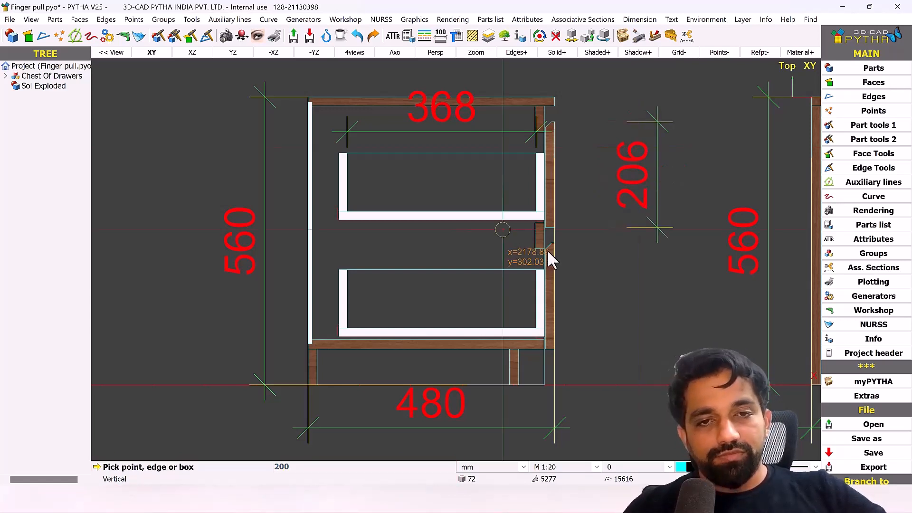
Step: Add a vertical dimension for the lower drawer front's height in Section B-B, positioned 200 mm outside the front
click(560, 263)
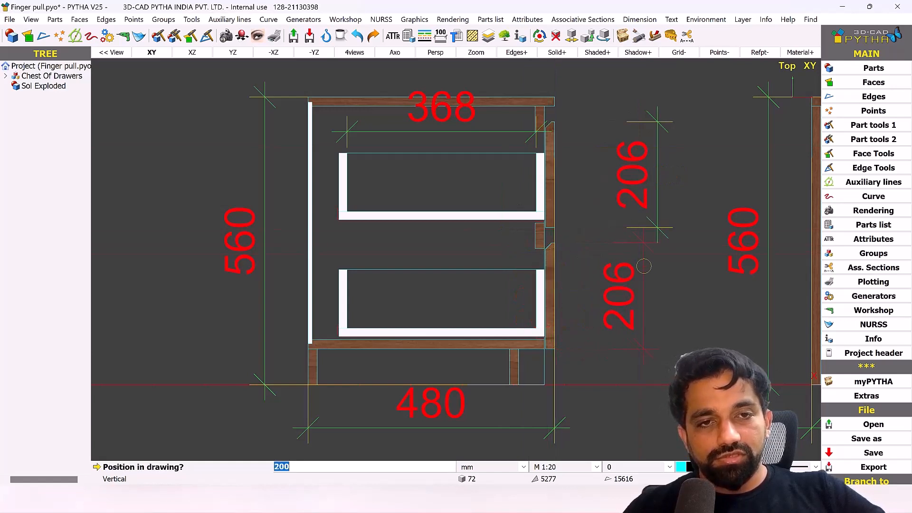
key(Return)
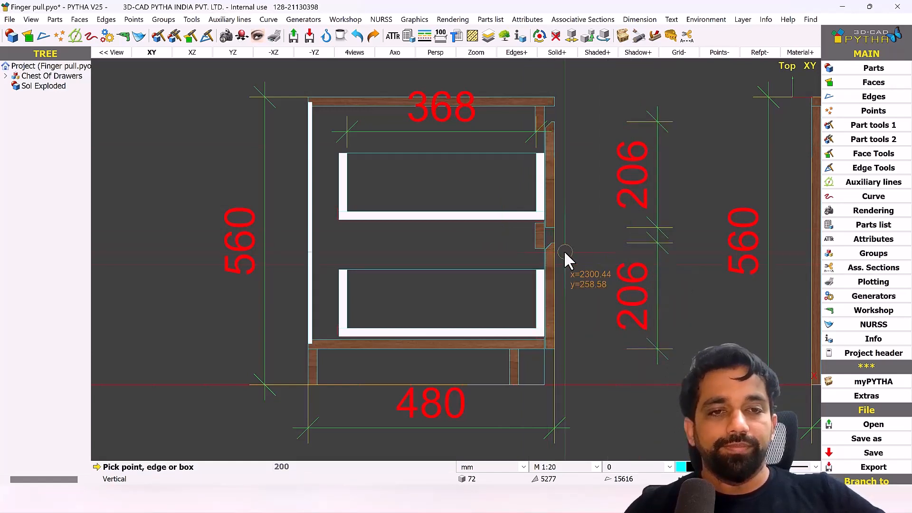
key(Escape)
Step: Add the subtext "Drawer Fascia" to the lower drawer front's dimension and copy that text for reuse
right_click(645, 273)
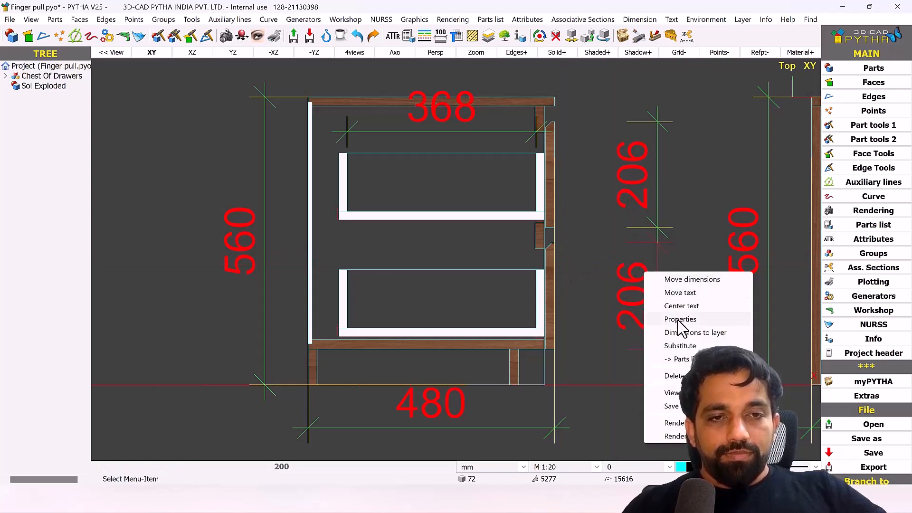
click(693, 279)
click(648, 237)
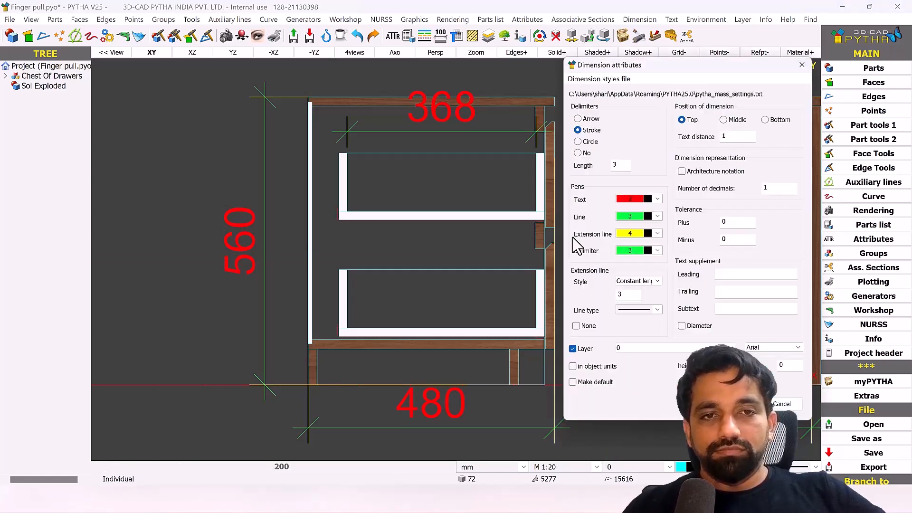
click(753, 312)
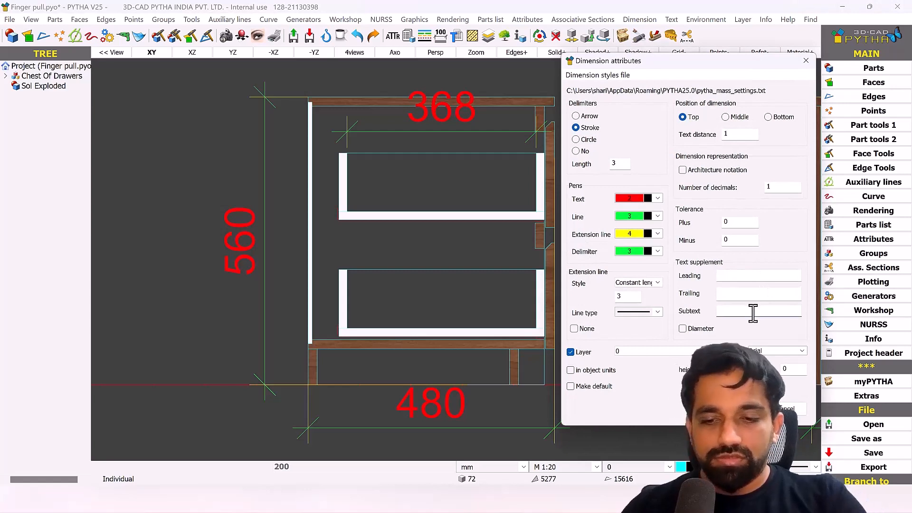
text(Drawer )
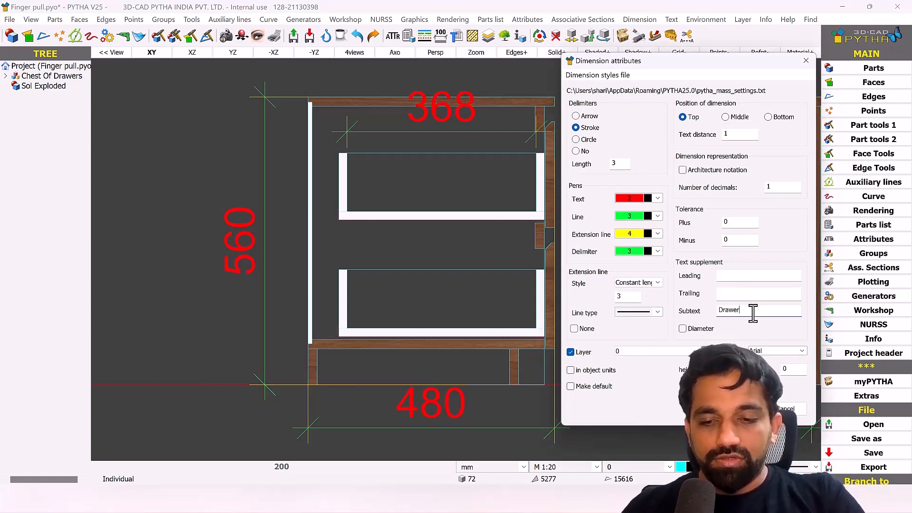
text(fascia)
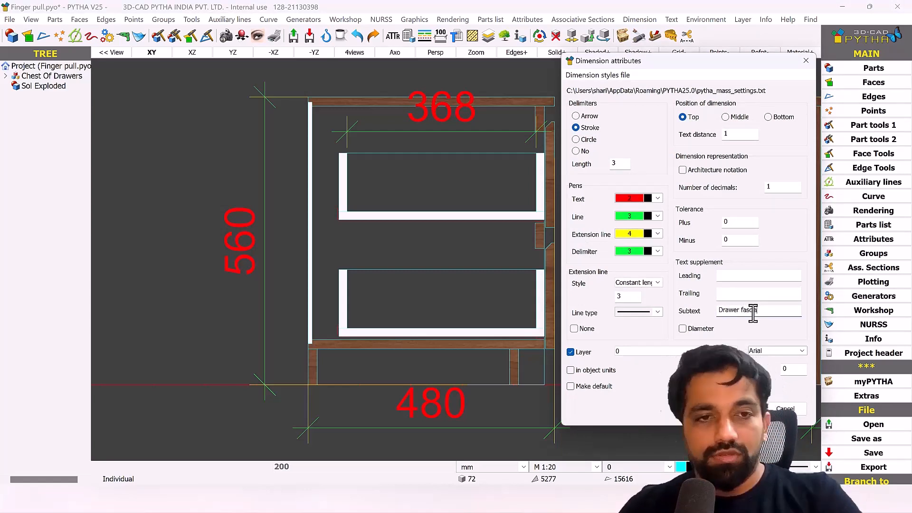
key(ctrl+a)
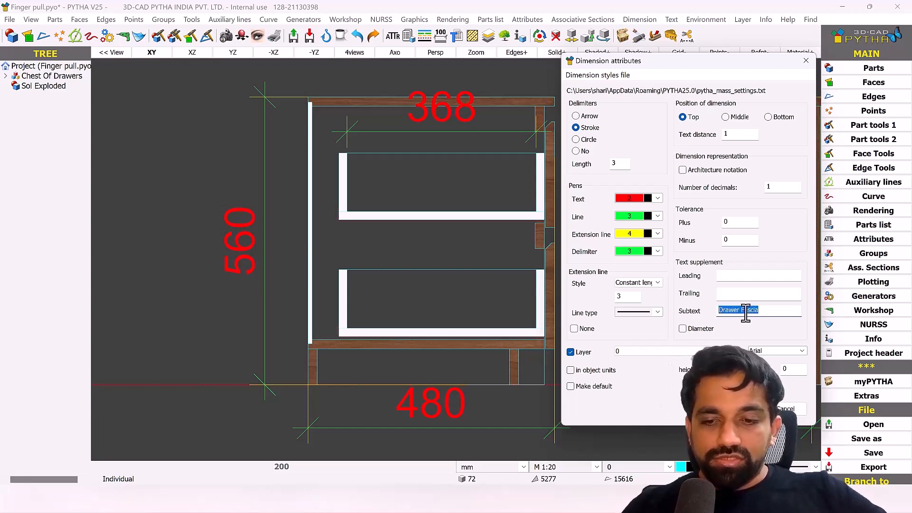
right_click(747, 310)
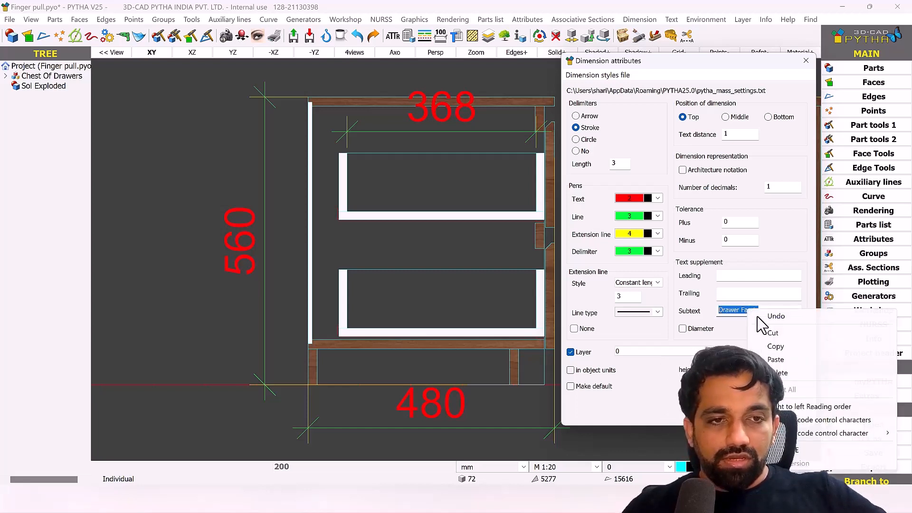
click(775, 348)
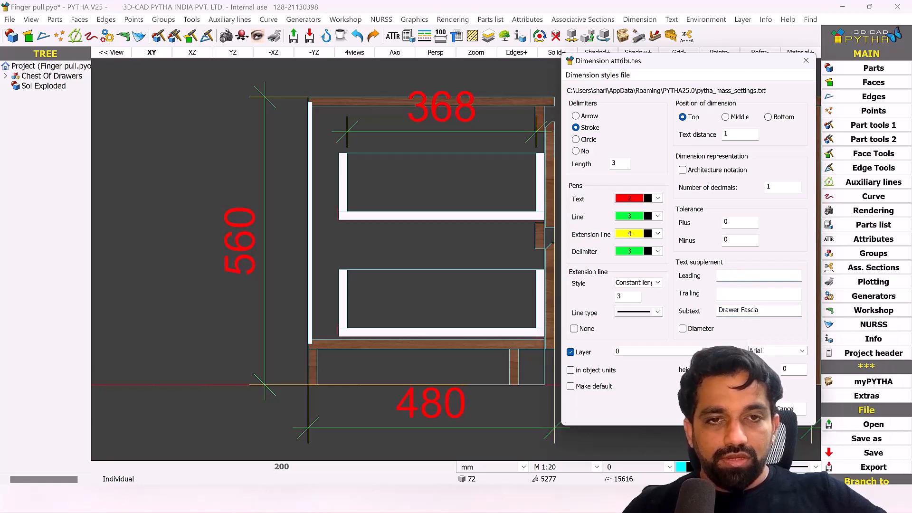
key(Return)
Step: Paste the copied "Drawer Fascia" text as the subtext of the upper drawer front's dimension
right_click(645, 197)
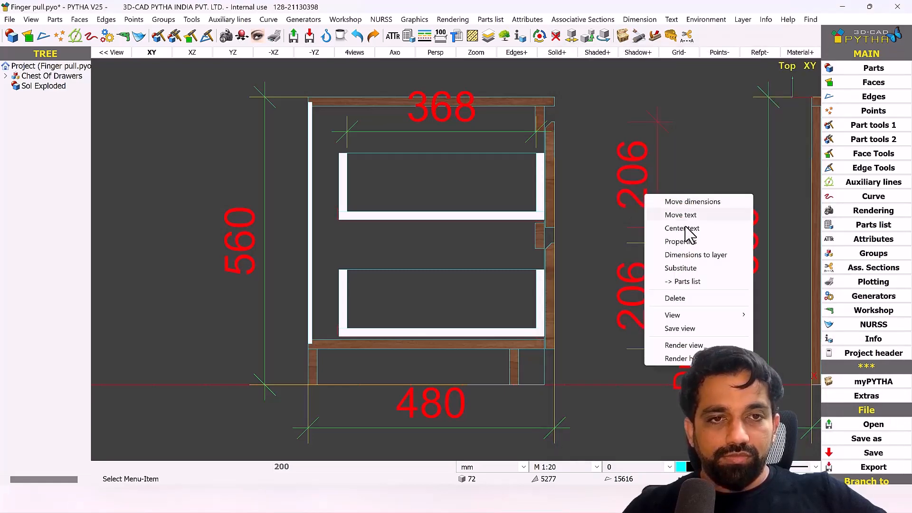
click(693, 246)
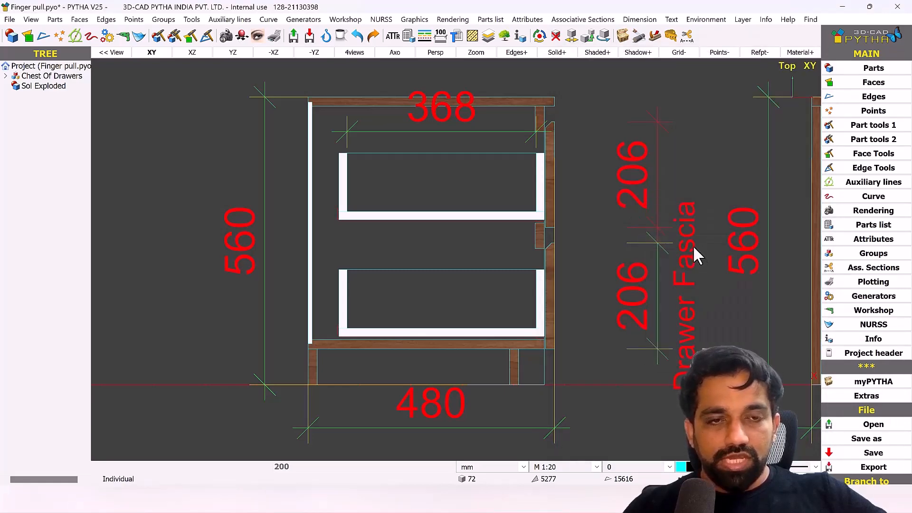
right_click(725, 310)
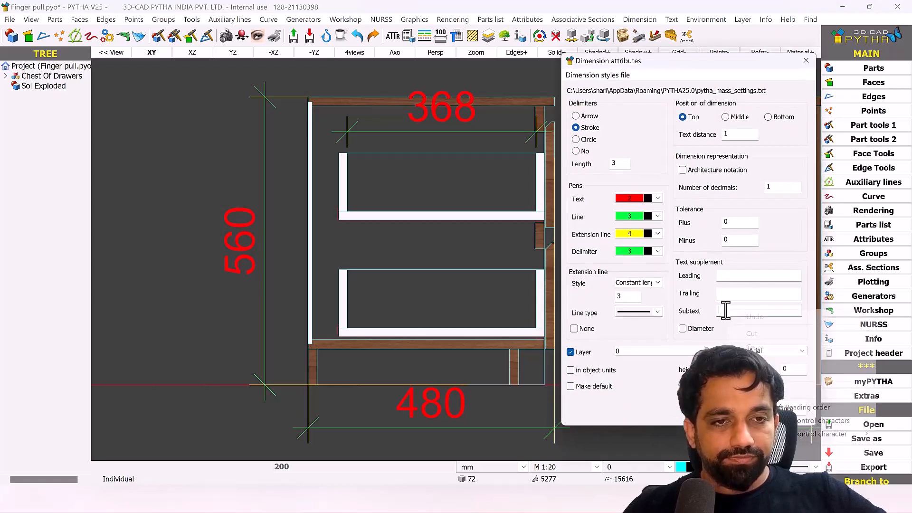
click(746, 359)
click(742, 408)
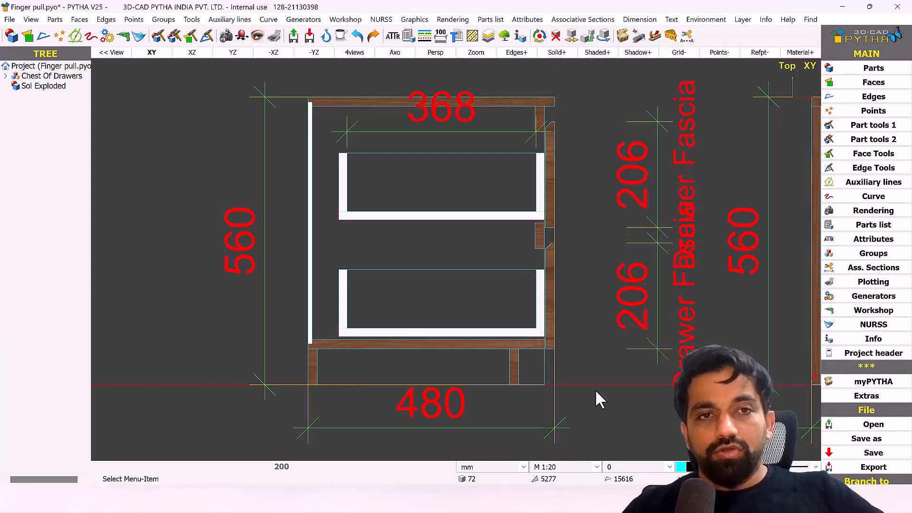
Step: Insert section B from the model onto plot sheet p_3
scroll(513, 267, down, 5)
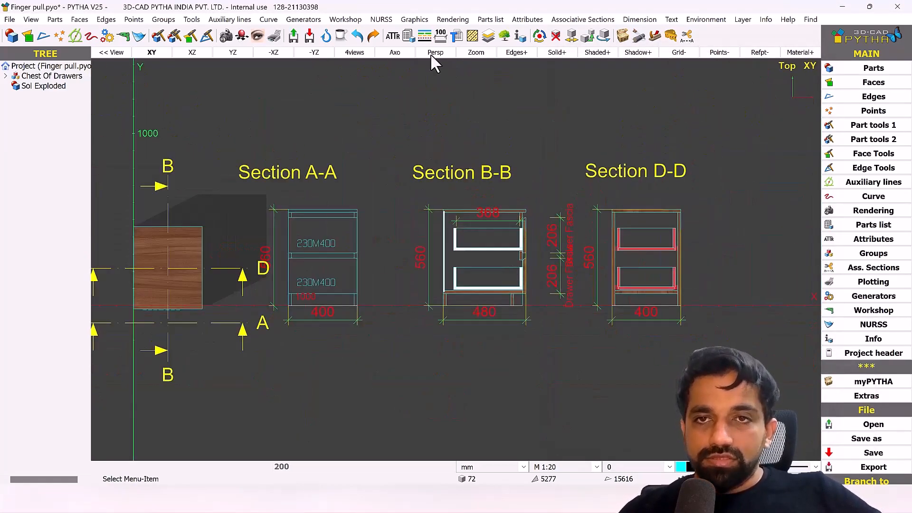
click(274, 36)
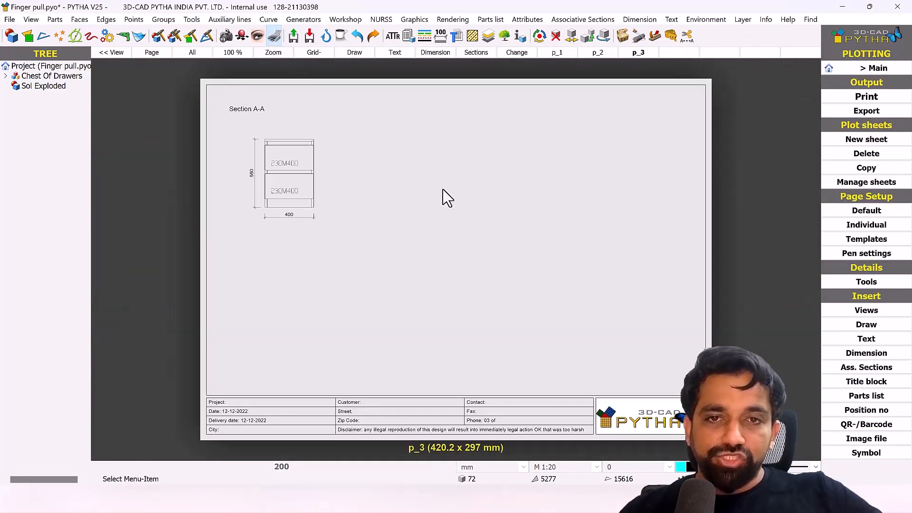
right_click(443, 191)
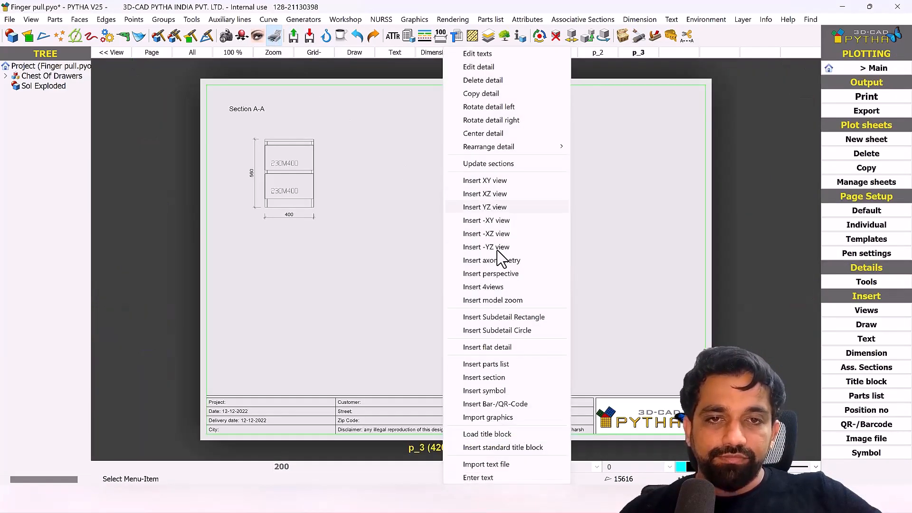
click(516, 377)
click(463, 234)
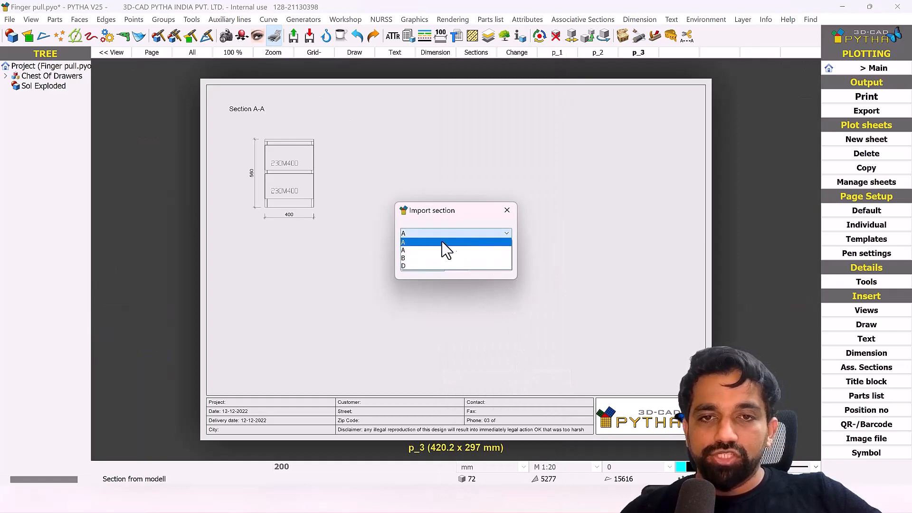
click(423, 258)
key(Return)
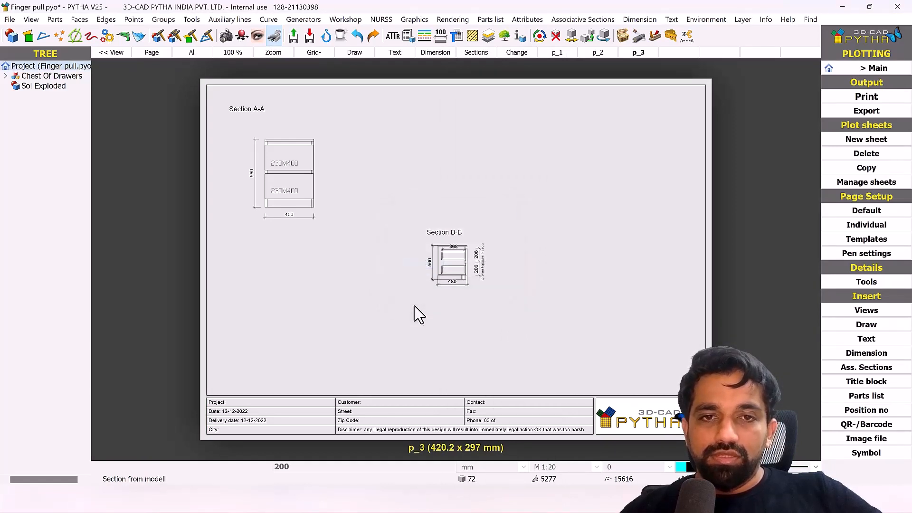
Step: Set the scale of the Section B-B detail on the plot sheet to 10
scroll(490, 262, up, 3)
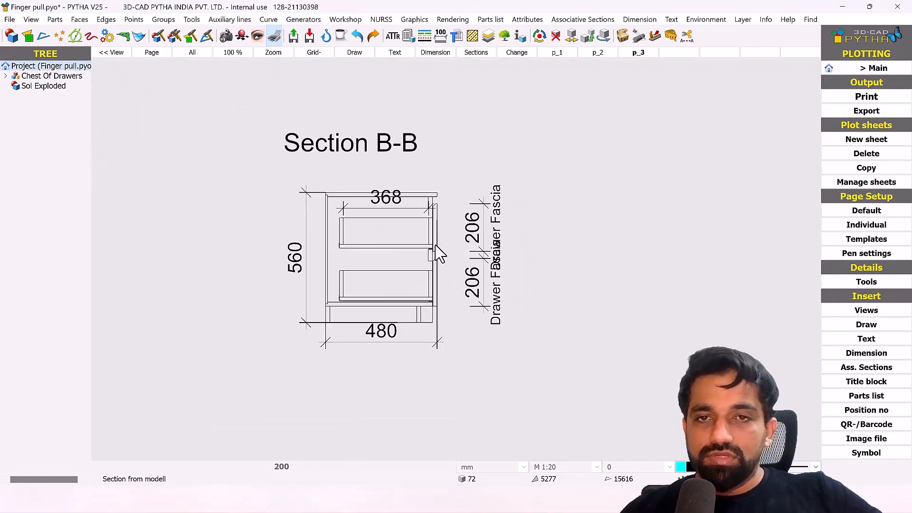
scroll(440, 254, down, 2)
scroll(437, 254, down, 2)
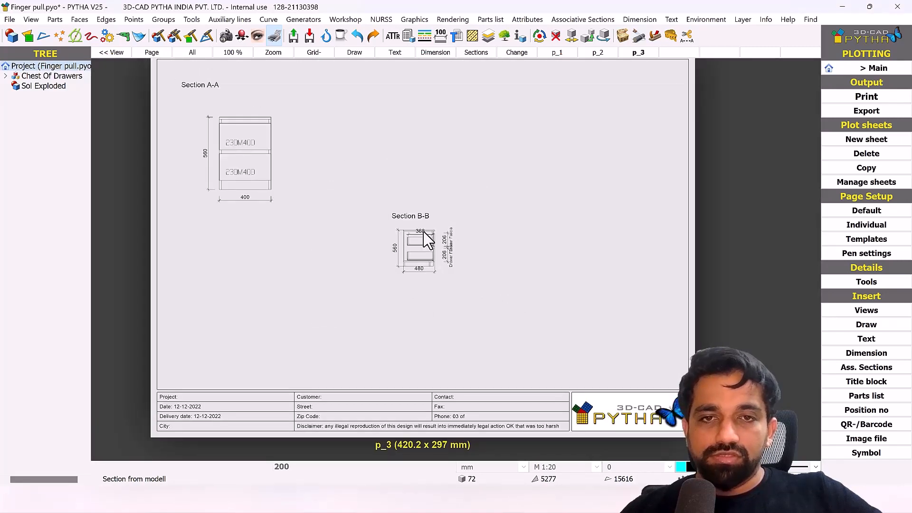
right_click(426, 238)
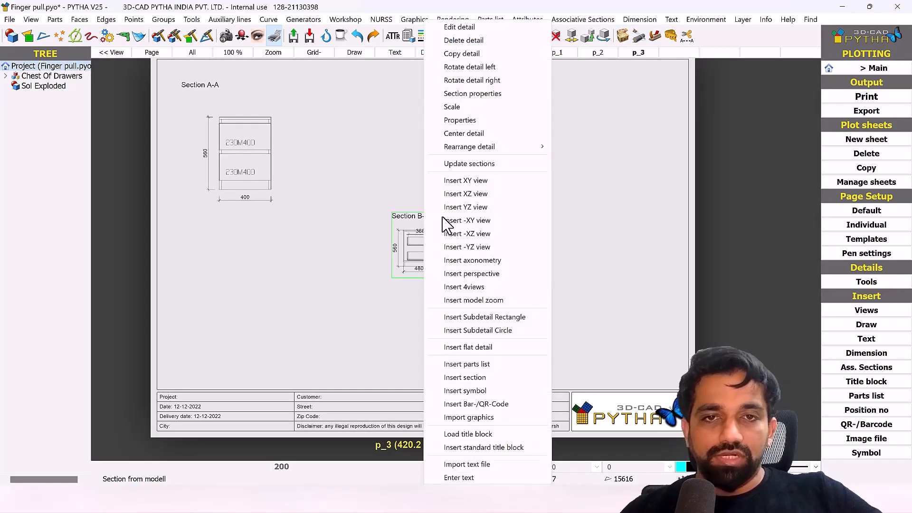
click(459, 111)
drag(442, 208, 551, 134)
text(10)
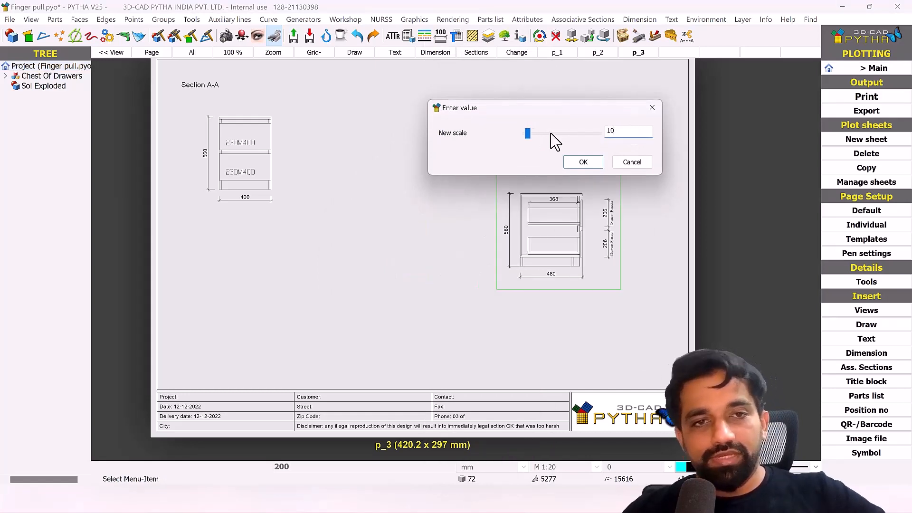
click(583, 162)
Step: Move the Section B-B detail beside Section A-A so that the two details line up horizontally
right_click(565, 204)
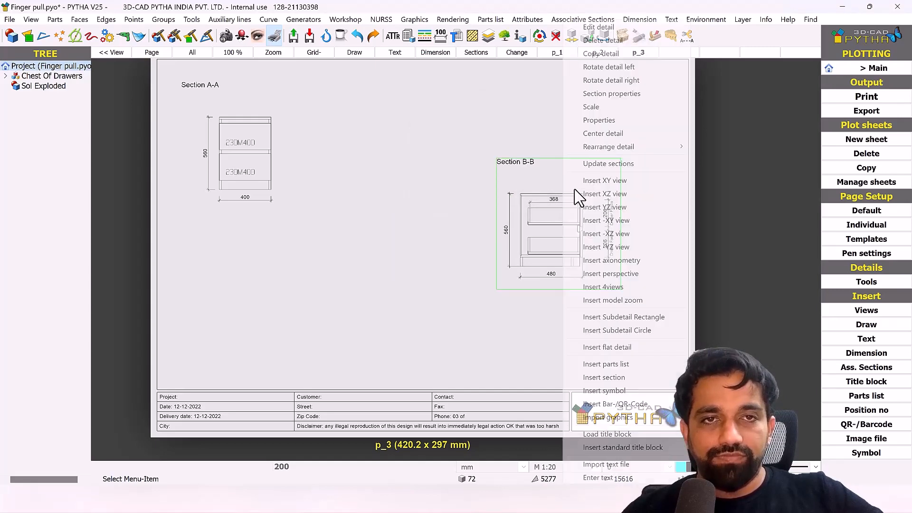
click(600, 27)
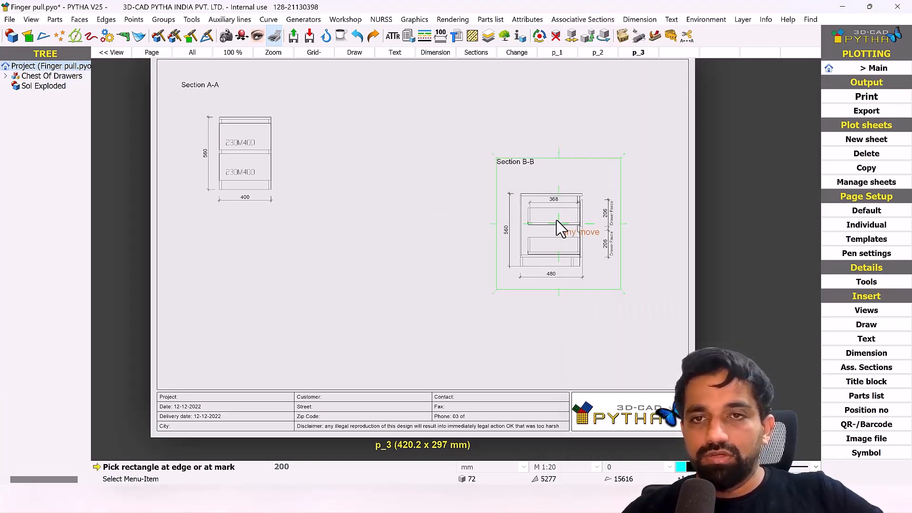
click(557, 222)
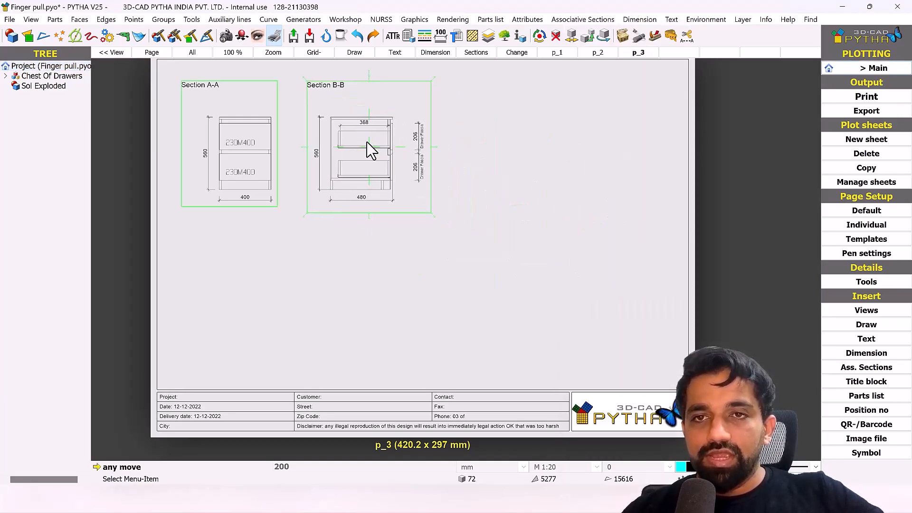
click(372, 148)
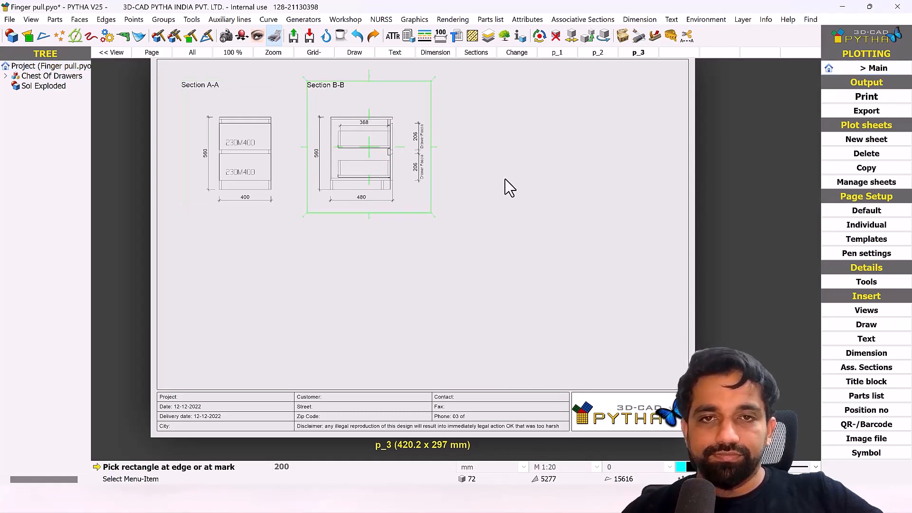
right_click(586, 189)
scroll(588, 201, up, 4)
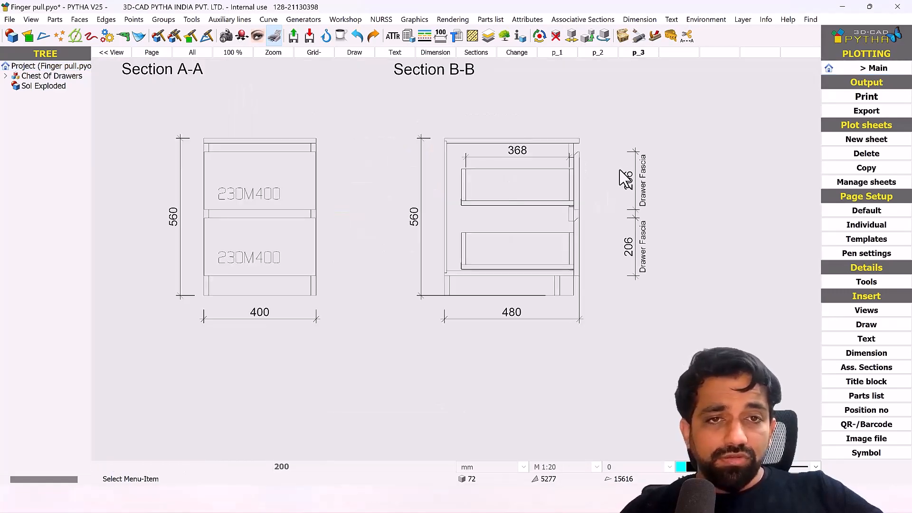
Step: Move both Drawer Fascia dimensions of the model's Section B-B to 100 mm outside the fronts and return to the plot sheet
click(865, 67)
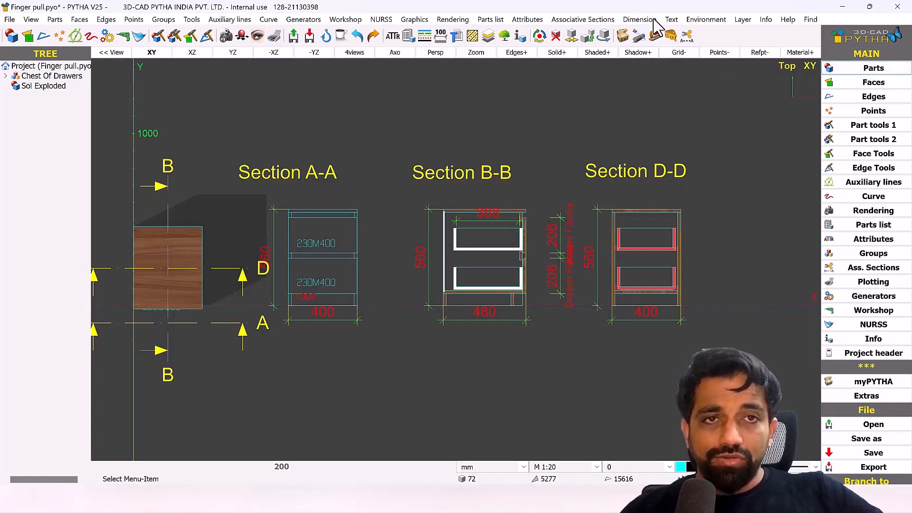
click(652, 20)
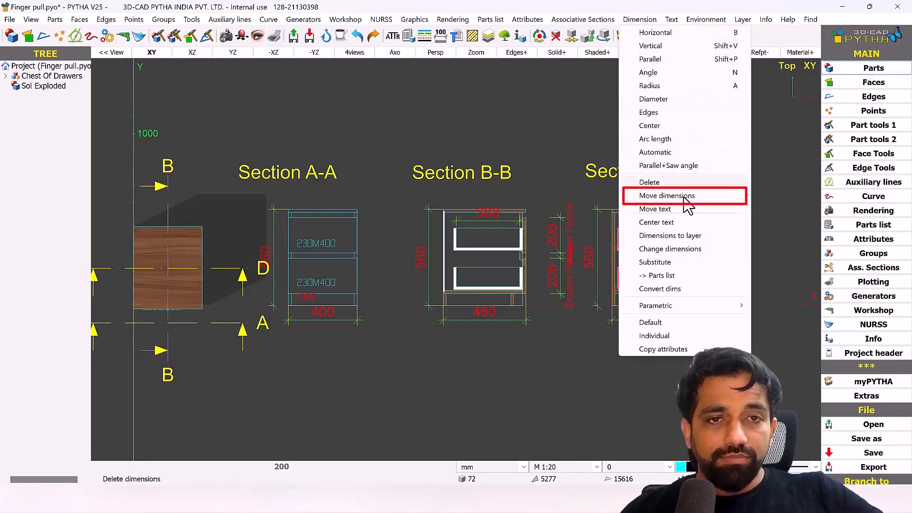
click(686, 196)
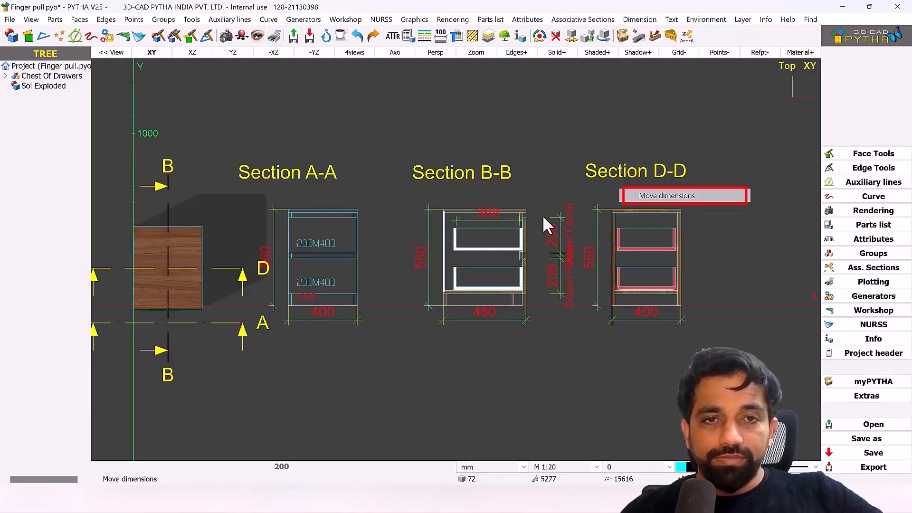
click(578, 337)
right_click(550, 335)
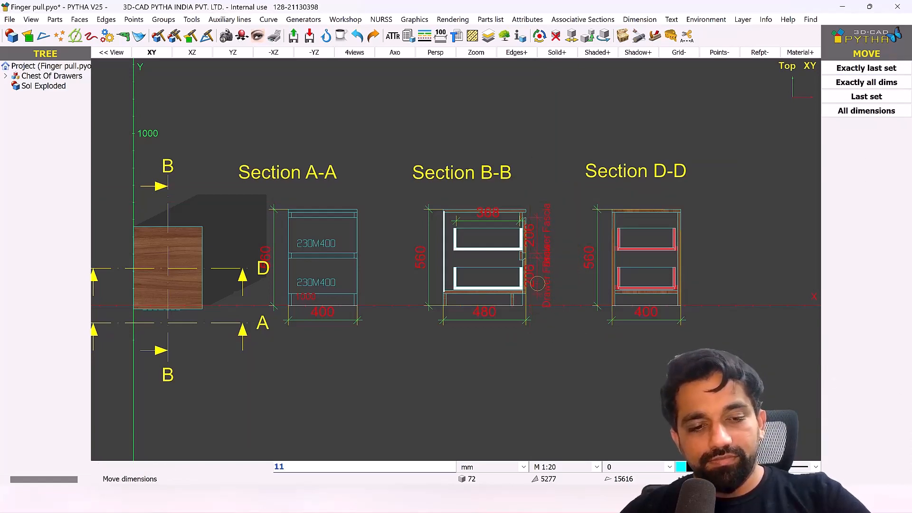
key(Return)
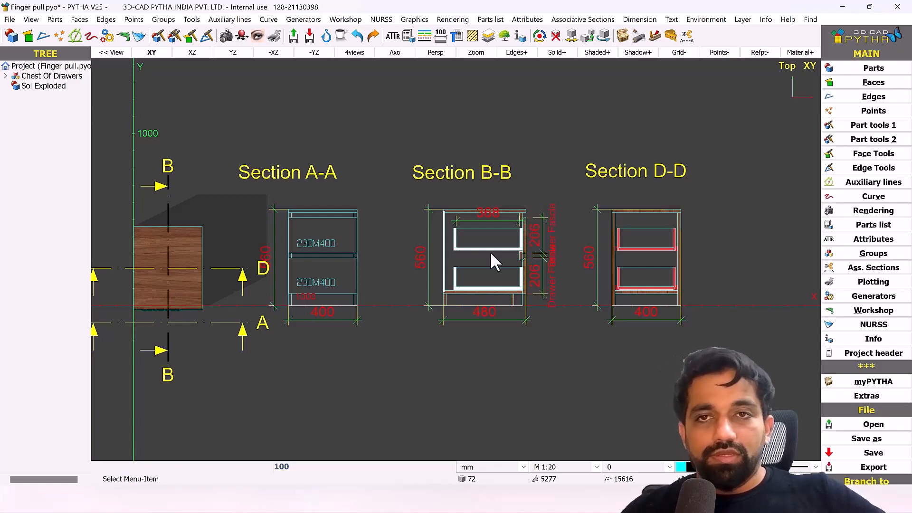
right_click(537, 283)
click(276, 36)
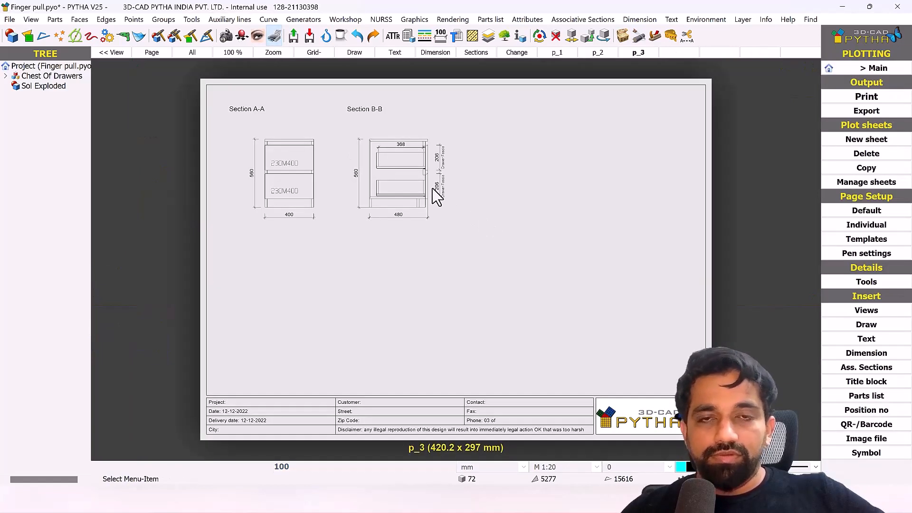
right_click(849, 96)
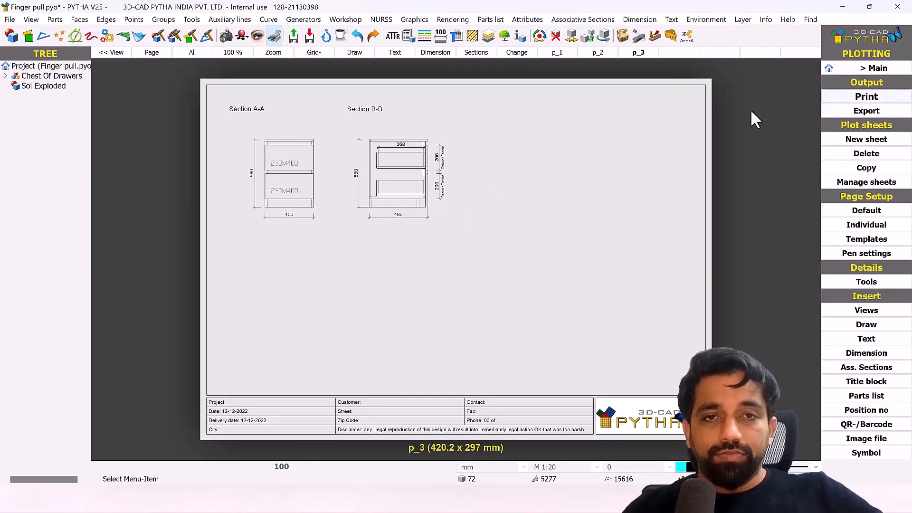
Step: Add a vertical dimension from the underside of the top panel to the base of the model's Section D-D, placed at 100 mm
scroll(618, 154, up, 6)
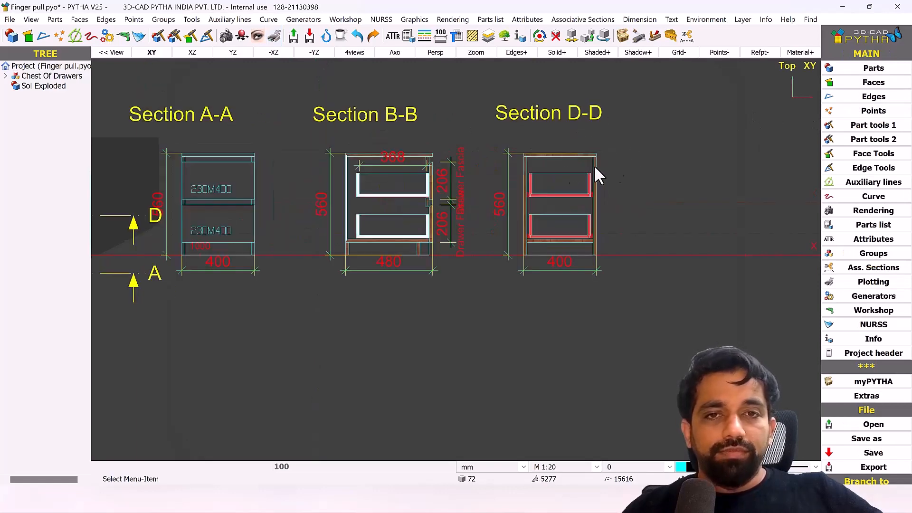
click(651, 21)
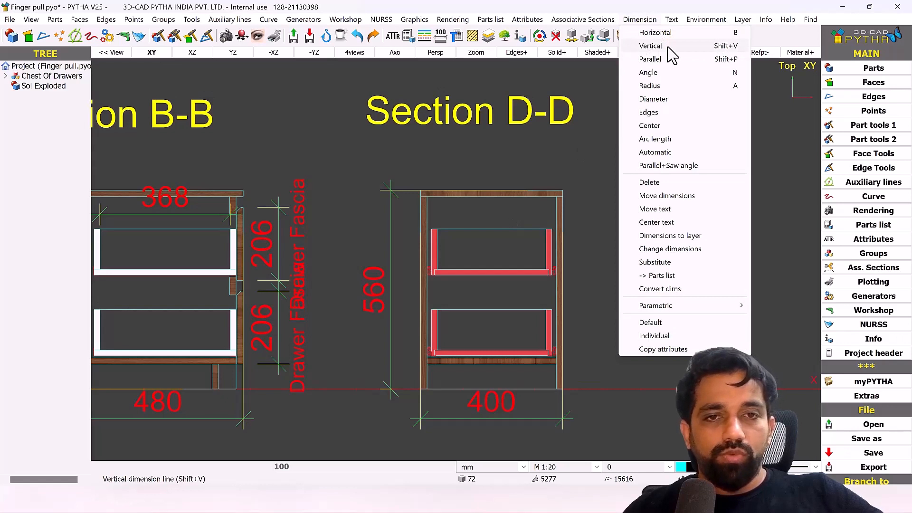
click(651, 46)
click(567, 226)
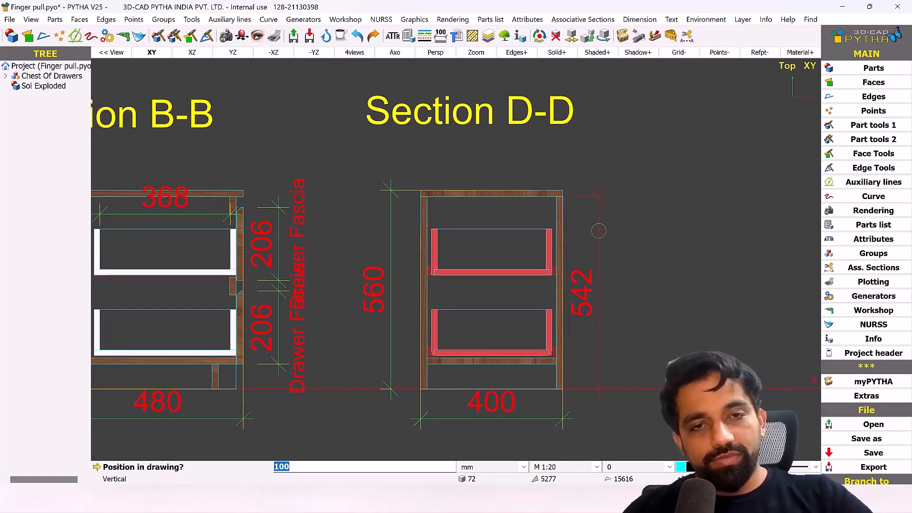
text(100)
key(Return)
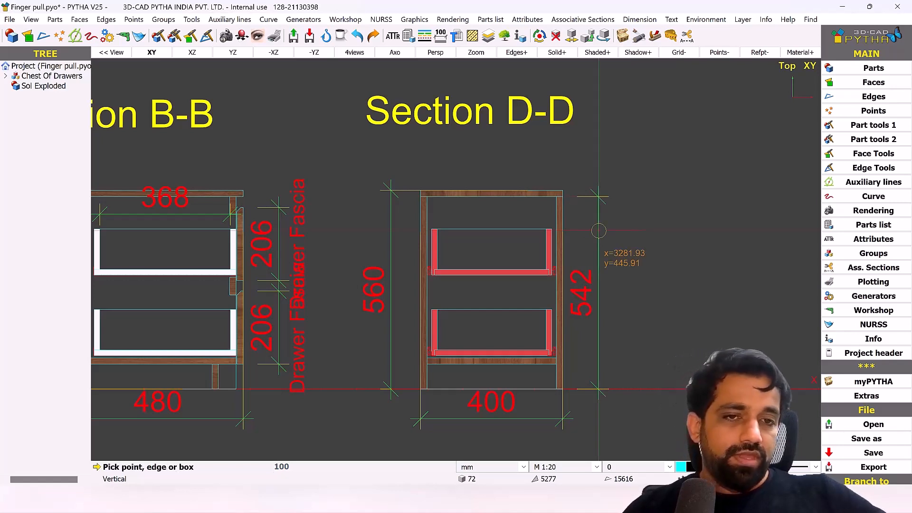
key(Escape)
Step: Add the subtext "Int. Height" to the new vertical dimension of Section D-D
right_click(584, 276)
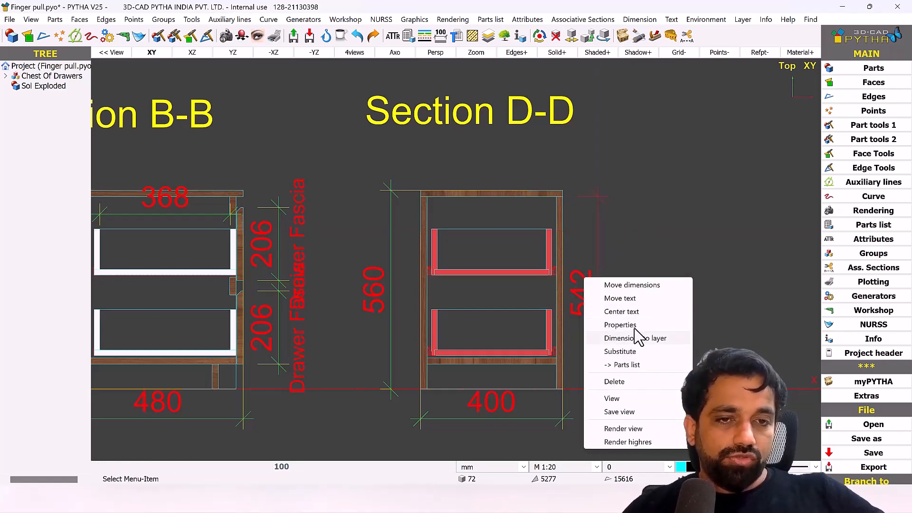
click(635, 326)
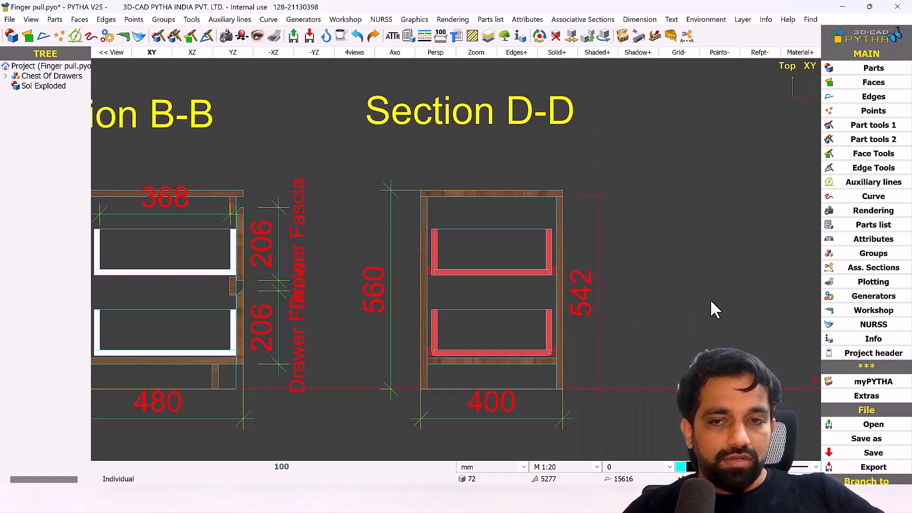
click(744, 311)
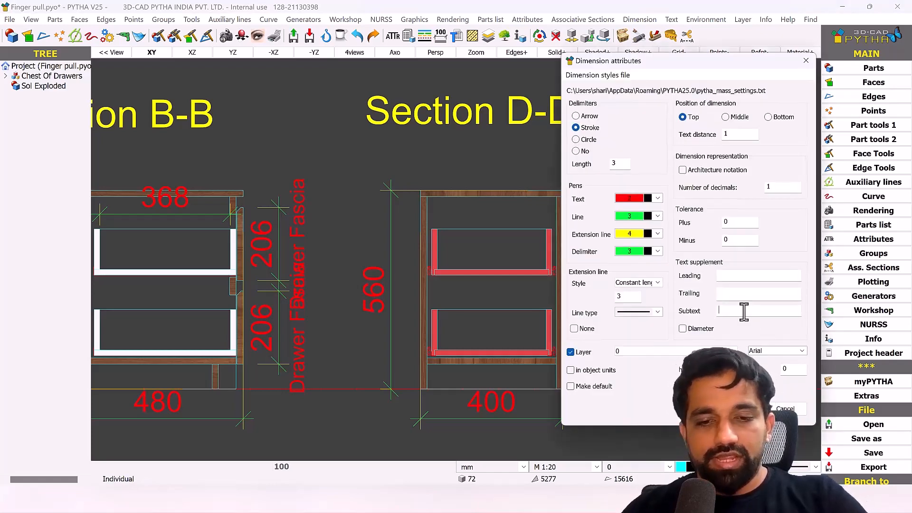
text(Int. Hel)
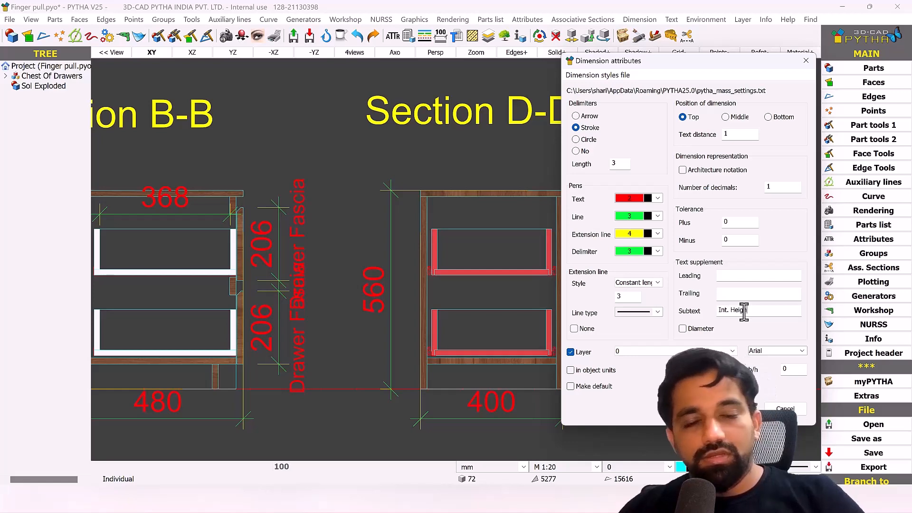
text(ght)
key(Return)
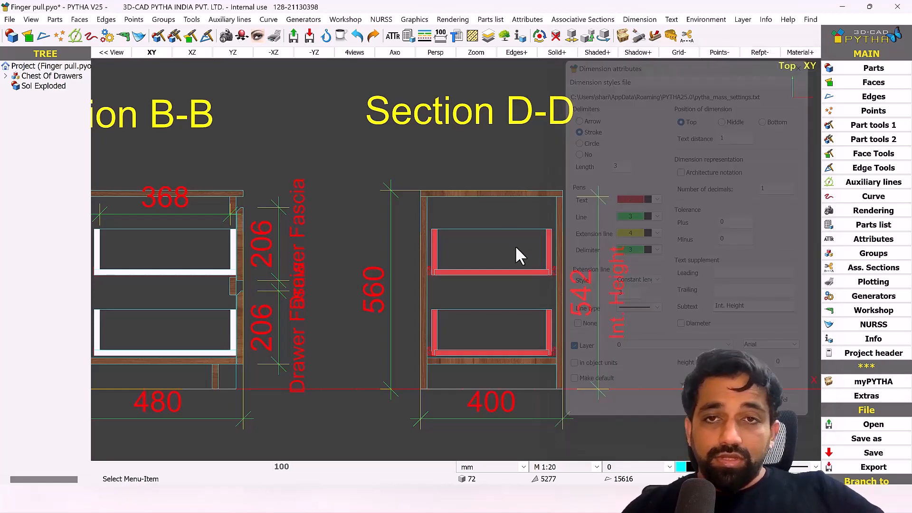
Step: Insert section D from the model onto plot sheet p_3
scroll(495, 197, down, 6)
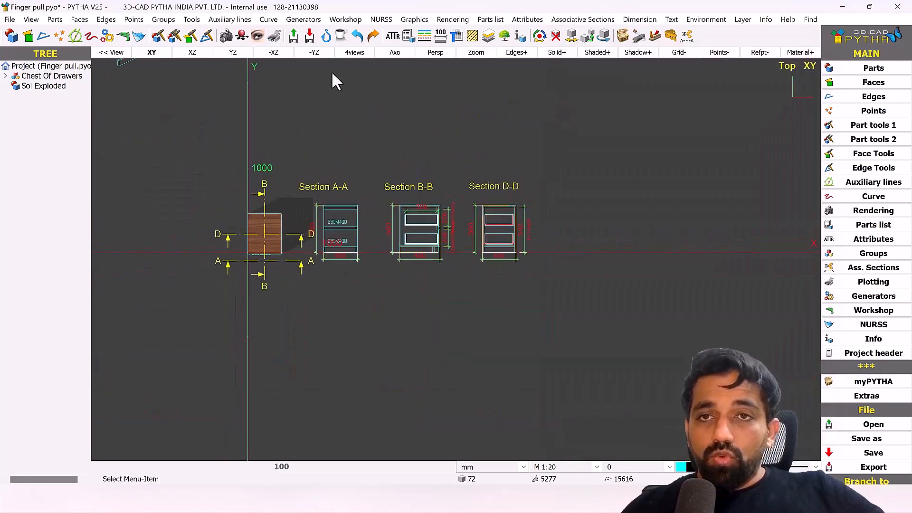
click(275, 36)
right_click(566, 191)
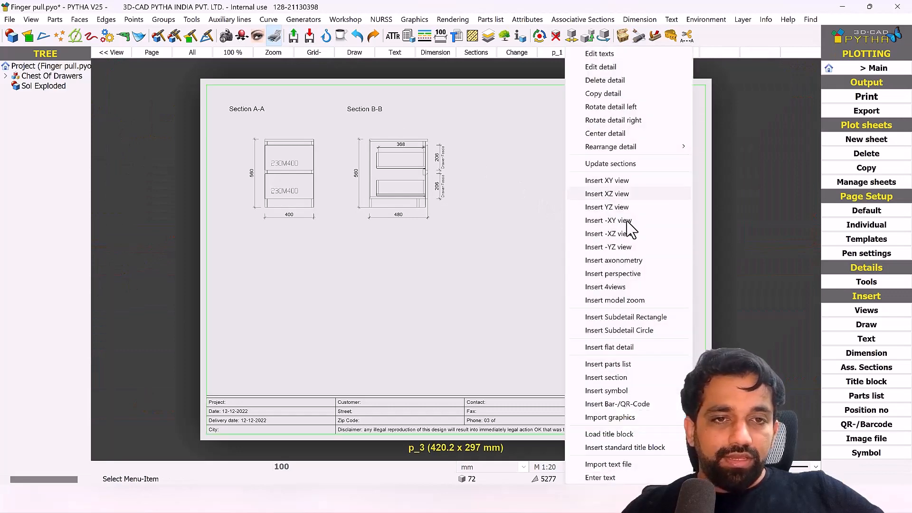
click(642, 379)
click(421, 264)
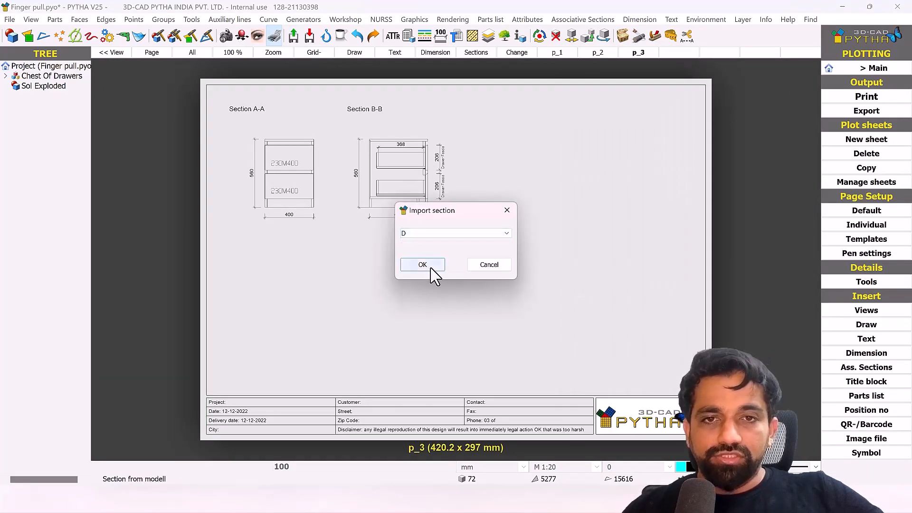
click(432, 268)
Step: Set the scale of the Section D-D detail on the plot sheet to 10
right_click(465, 250)
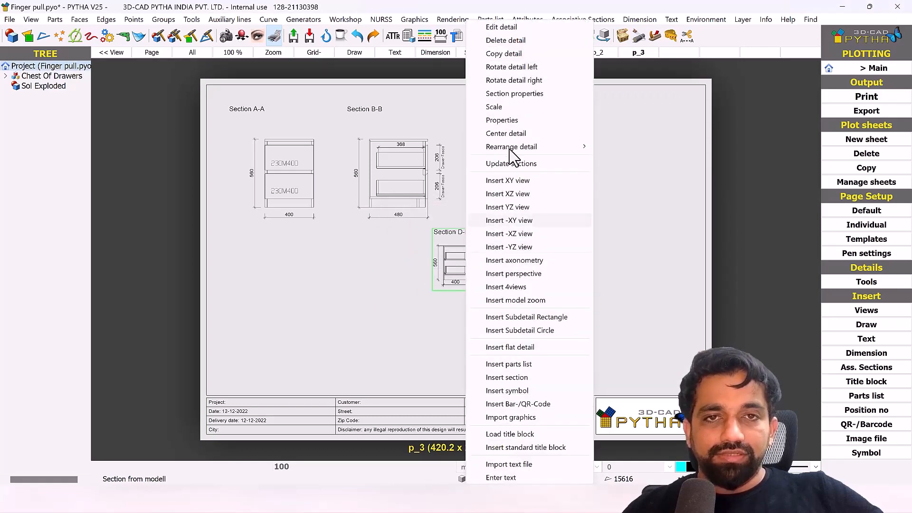
click(509, 113)
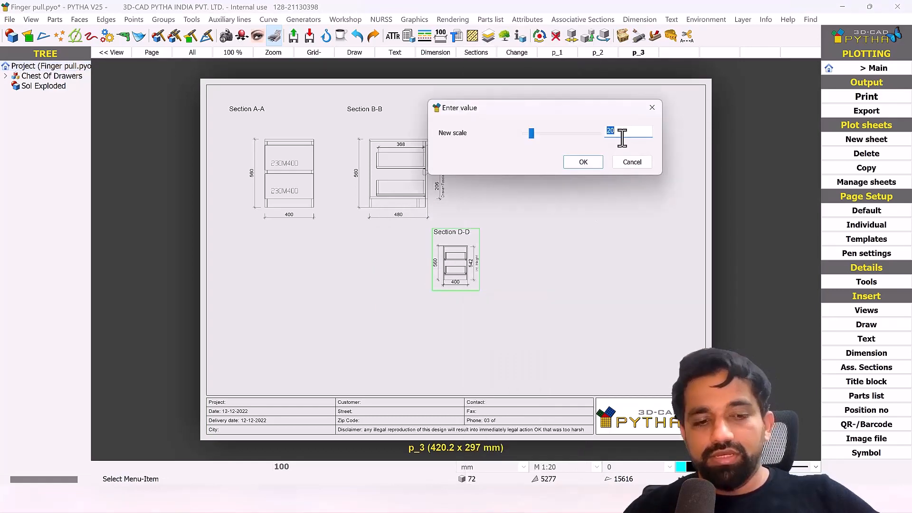
text(10)
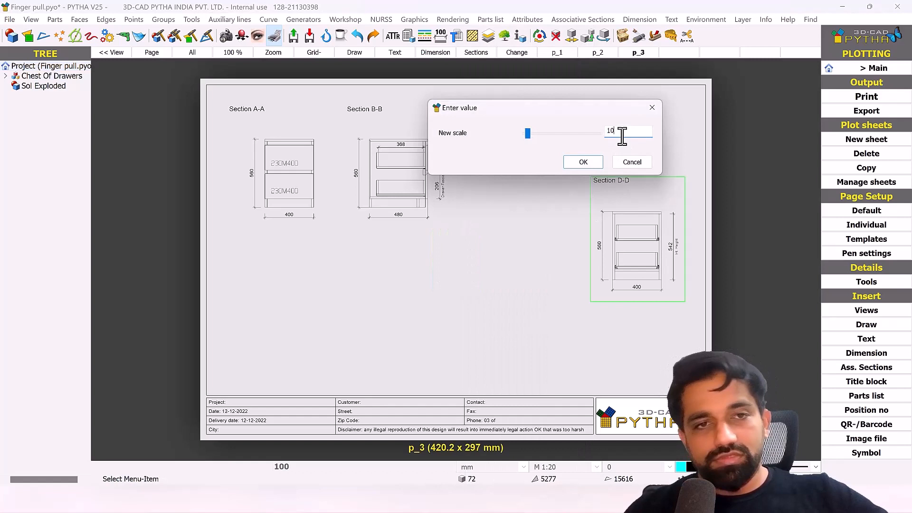
click(583, 162)
Step: Move the Section D-D detail beside Section B-B so that the three section details line up horizontally
right_click(648, 218)
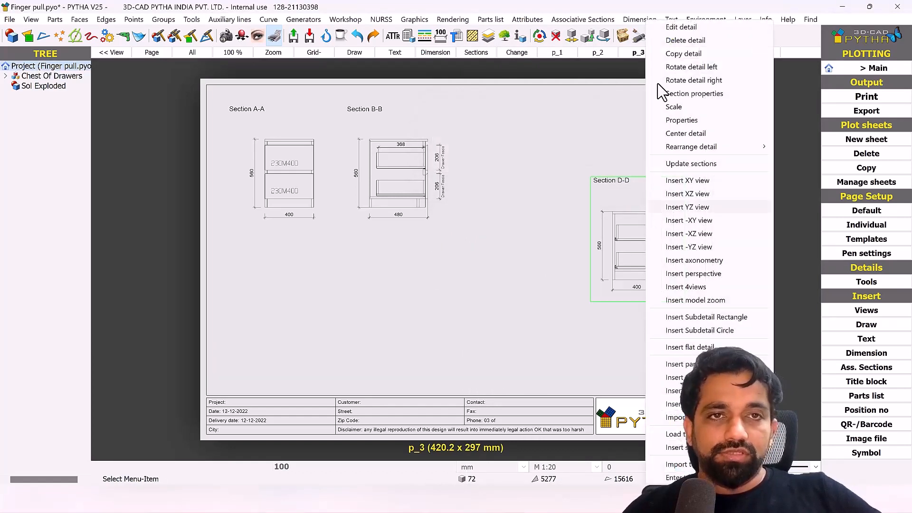
click(632, 224)
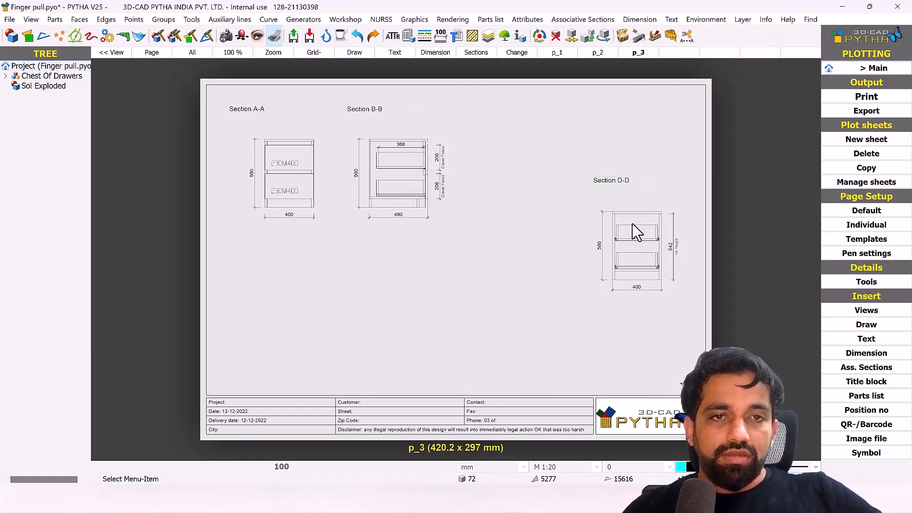
drag(632, 223, 528, 156)
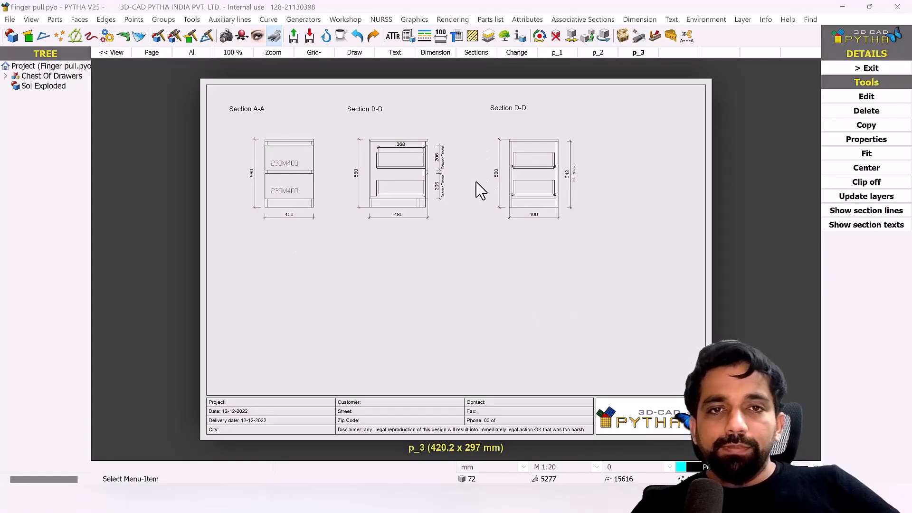
right_click(302, 268)
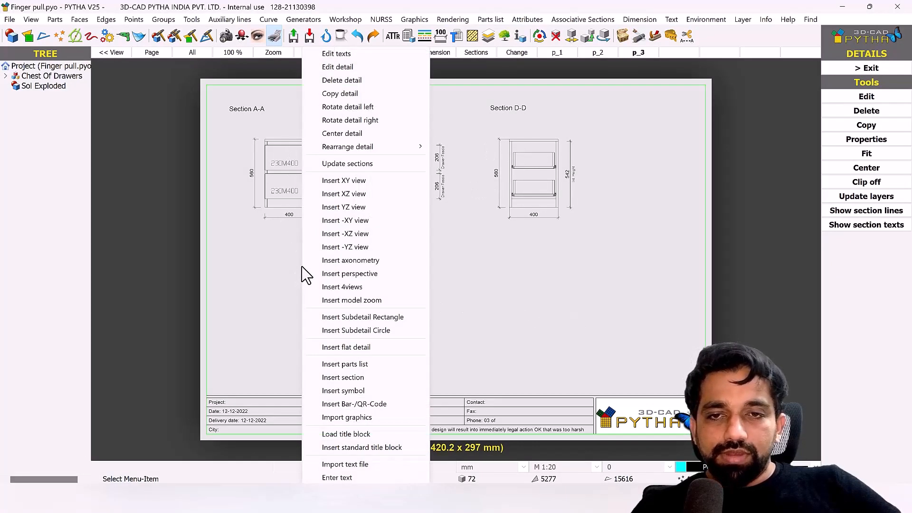
click(354, 378)
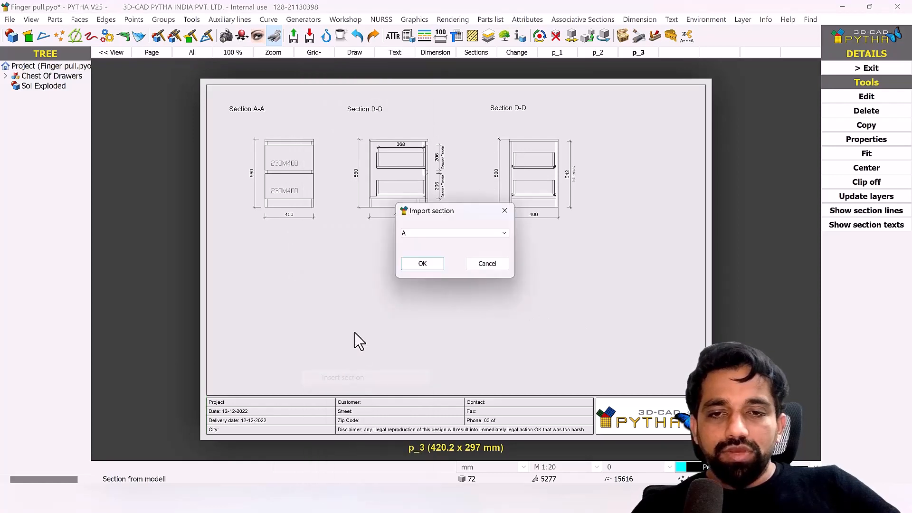
click(491, 267)
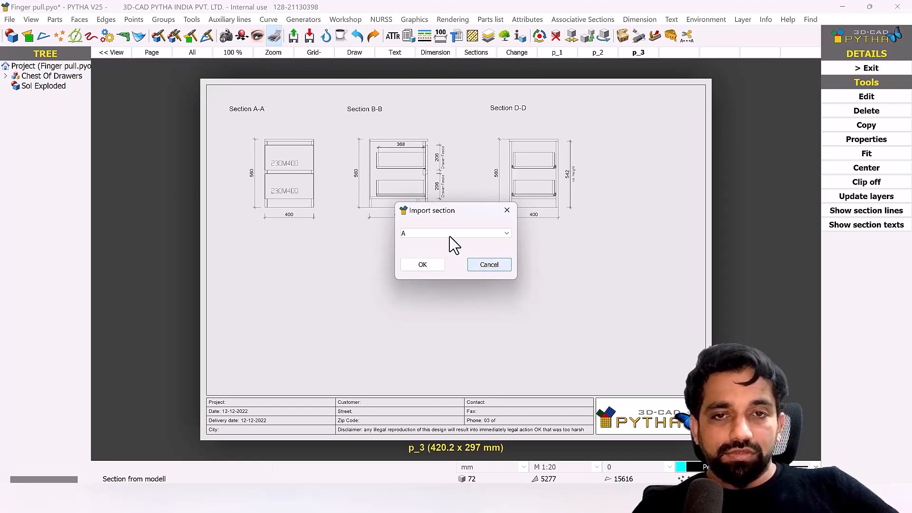
click(499, 265)
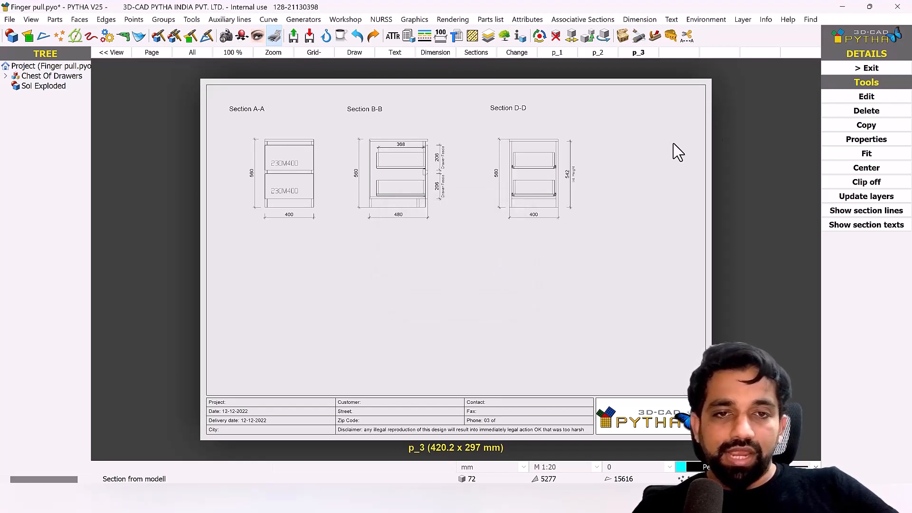
Step: Return to the model and add the horizontal text "Blum Drawer" at the upper-left corner of Section A-A's upper drawer front
click(862, 69)
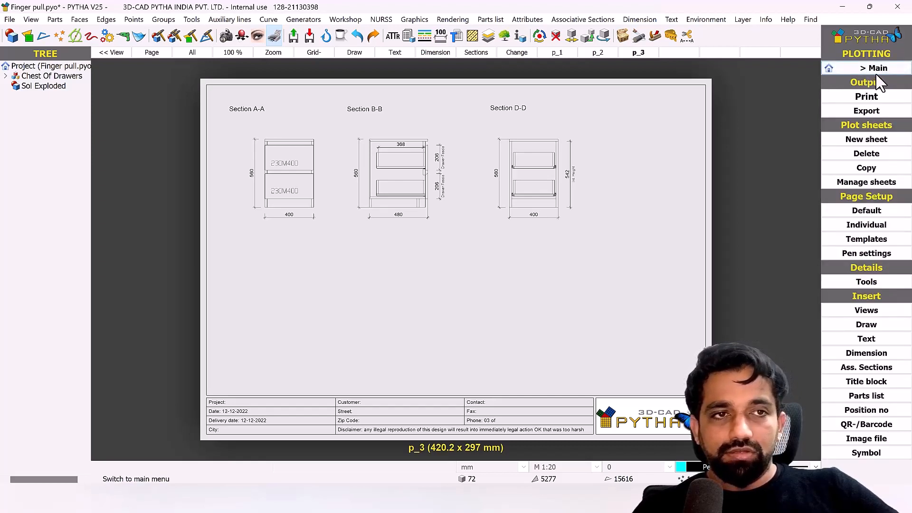
click(876, 68)
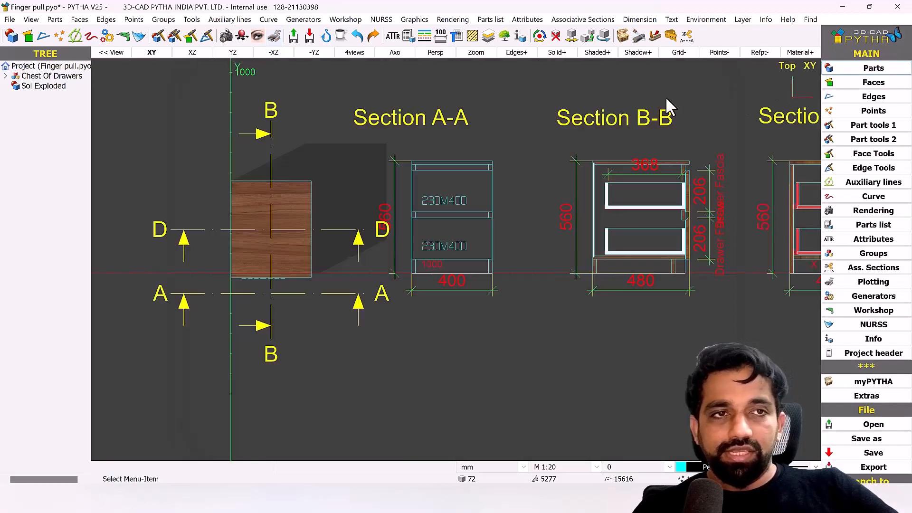
click(672, 20)
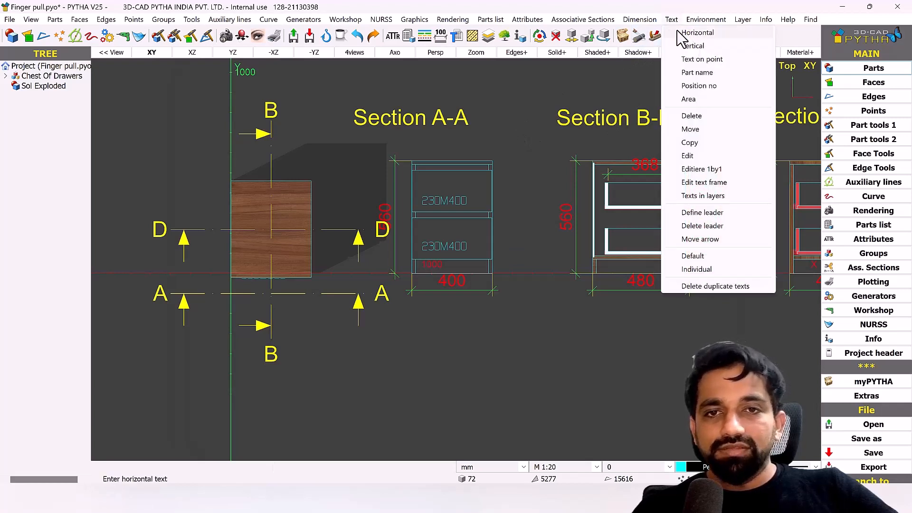
click(679, 32)
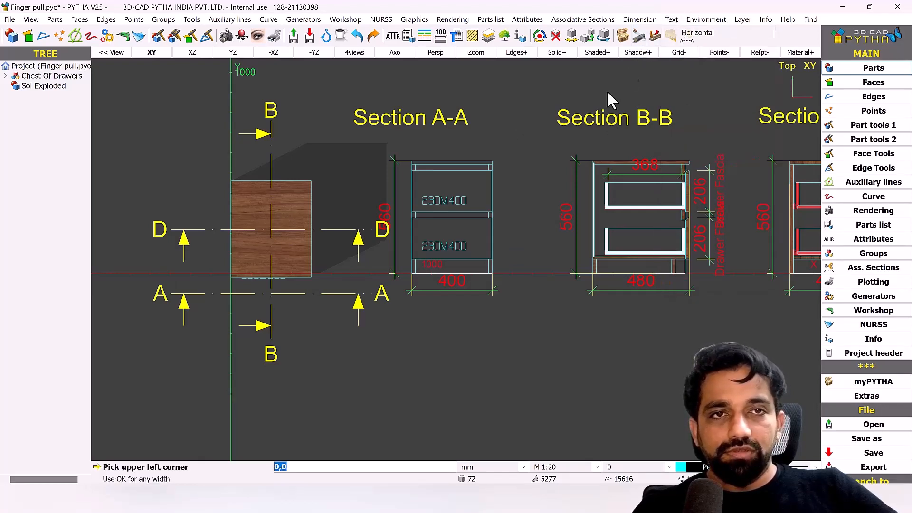
click(413, 178)
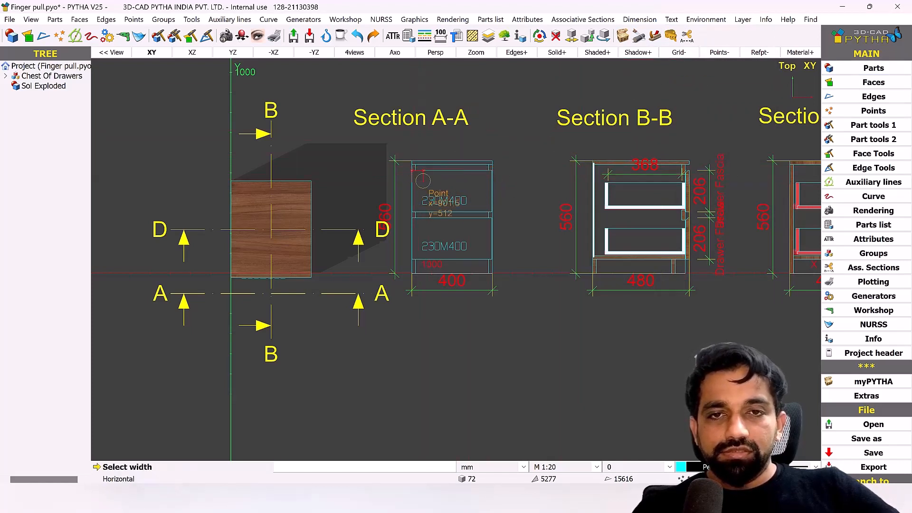
click(553, 188)
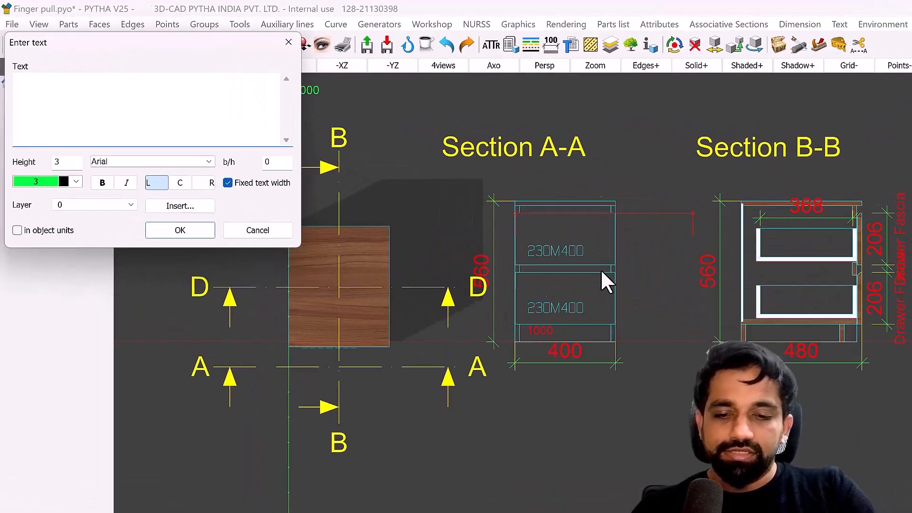
text(Blum Drawer)
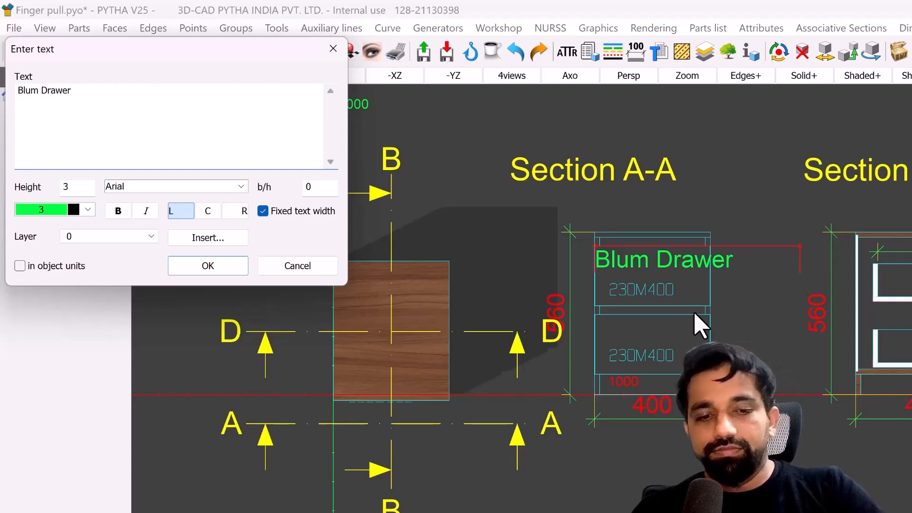
click(212, 267)
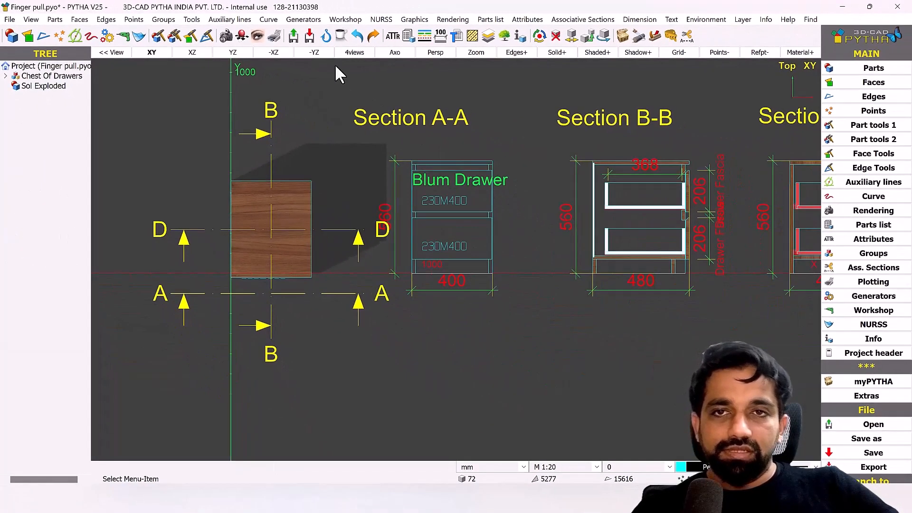
Step: Examine how the drawer text appears in the Section A-A detail on plot sheet p_3 and return to the model
click(276, 36)
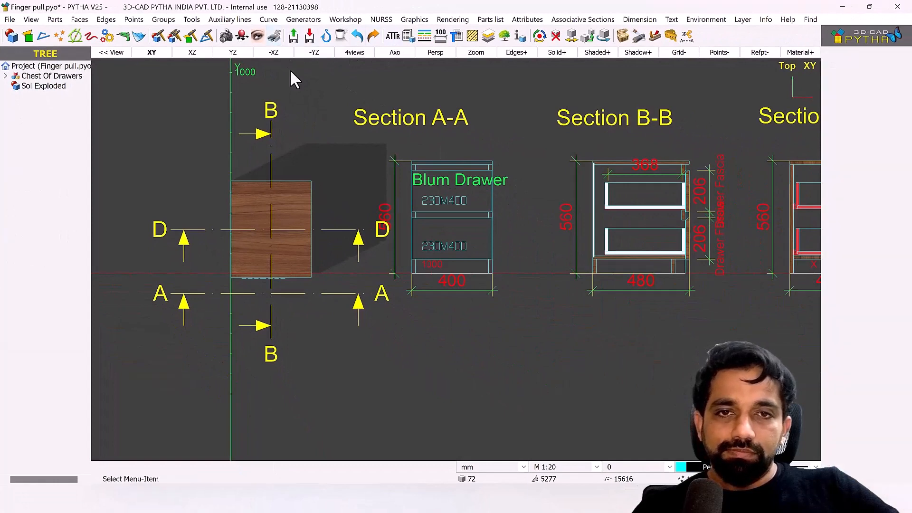
scroll(285, 143, up, 4)
scroll(288, 170, down, 2)
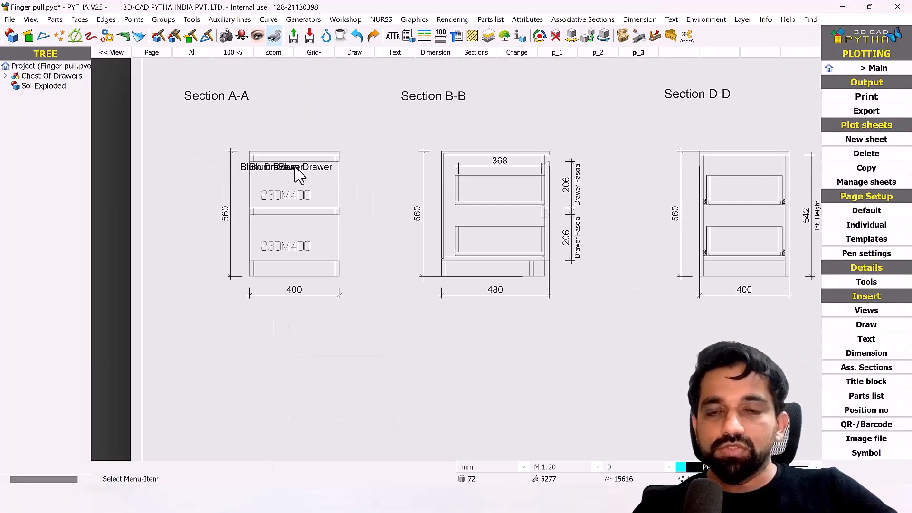
scroll(295, 176, down, 3)
scroll(294, 176, up, 3)
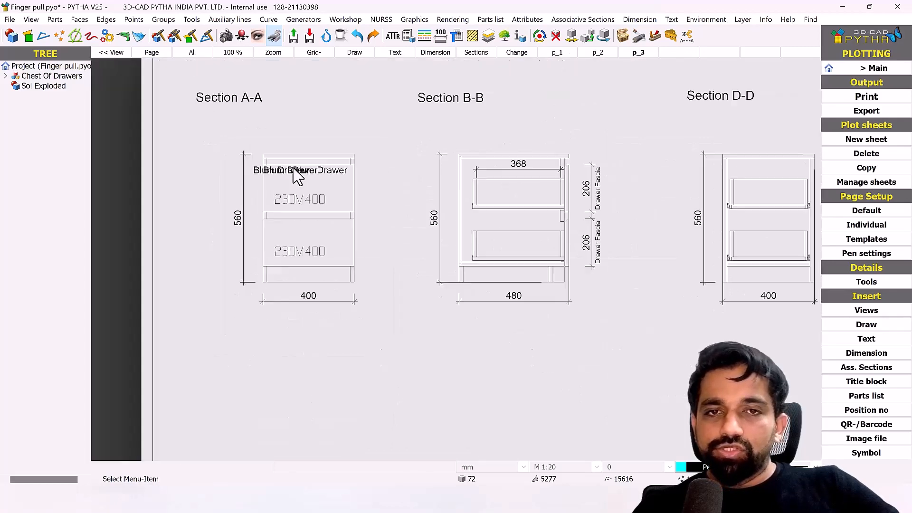
scroll(297, 176, down, 3)
middle_drag(298, 219, 326, 155)
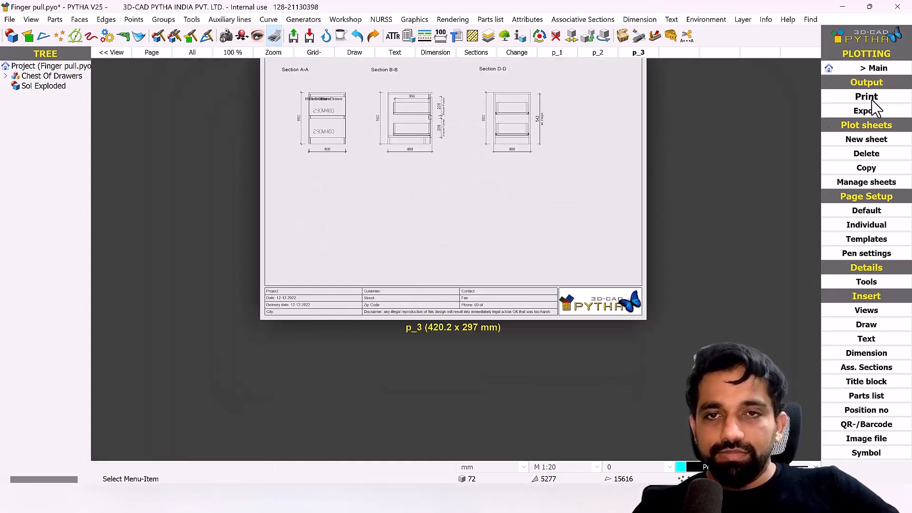
click(877, 68)
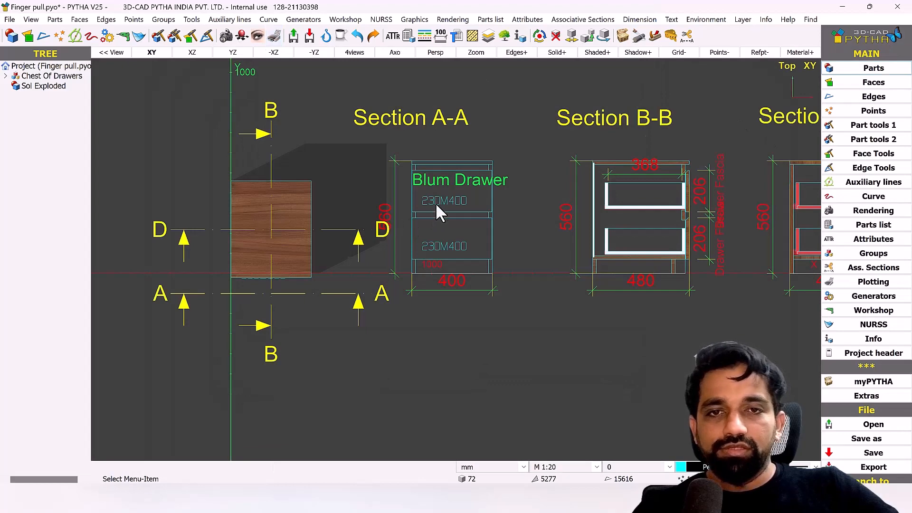
Step: Insert a model zoom of the area around Section A-A on plot sheet p_3
scroll(436, 206, up, 3)
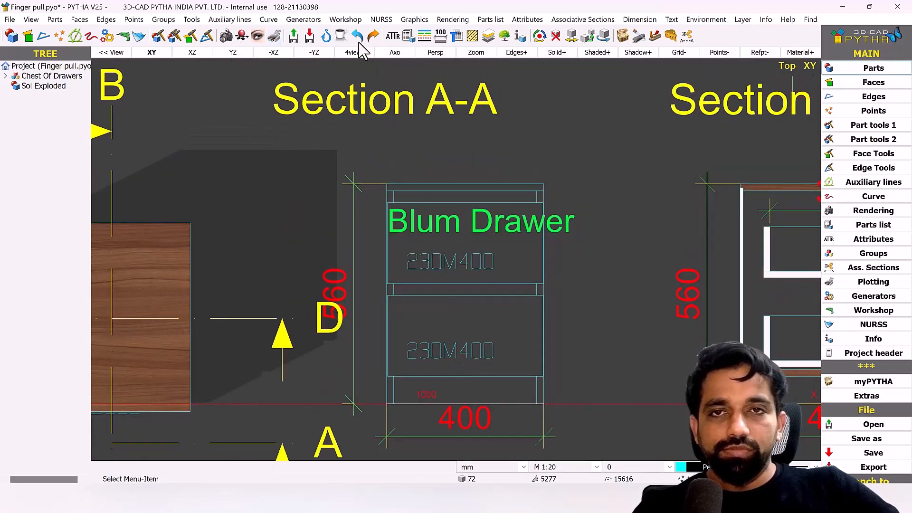
click(281, 36)
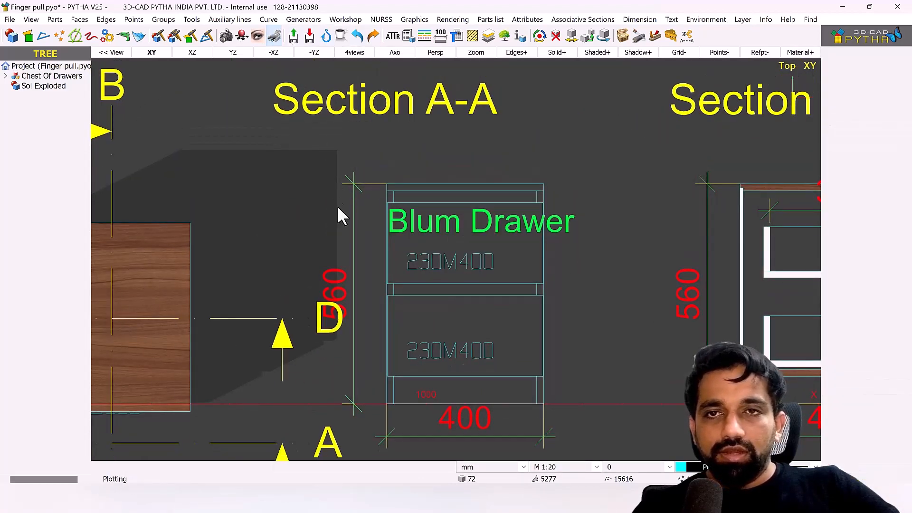
right_click(283, 315)
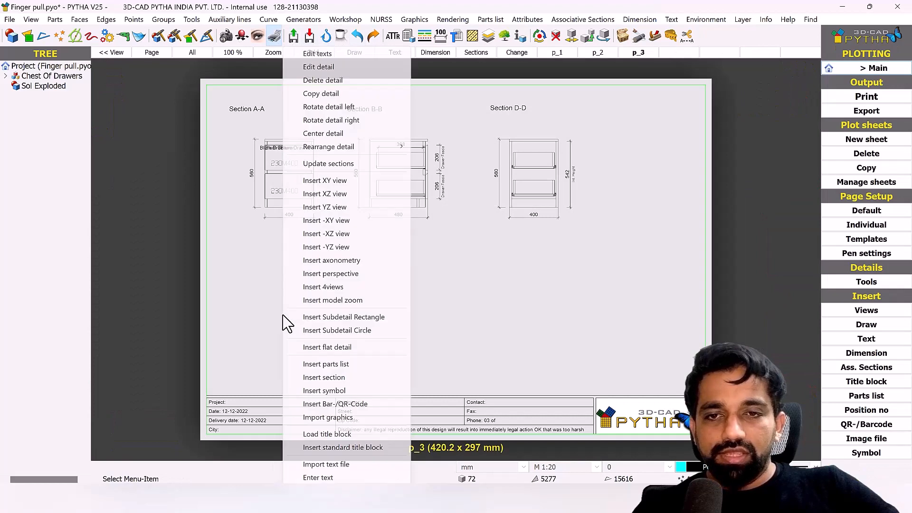
click(328, 301)
Step: Crop the new model zoom detail horizontally from both sides so that it frames only Section A-A
right_click(461, 270)
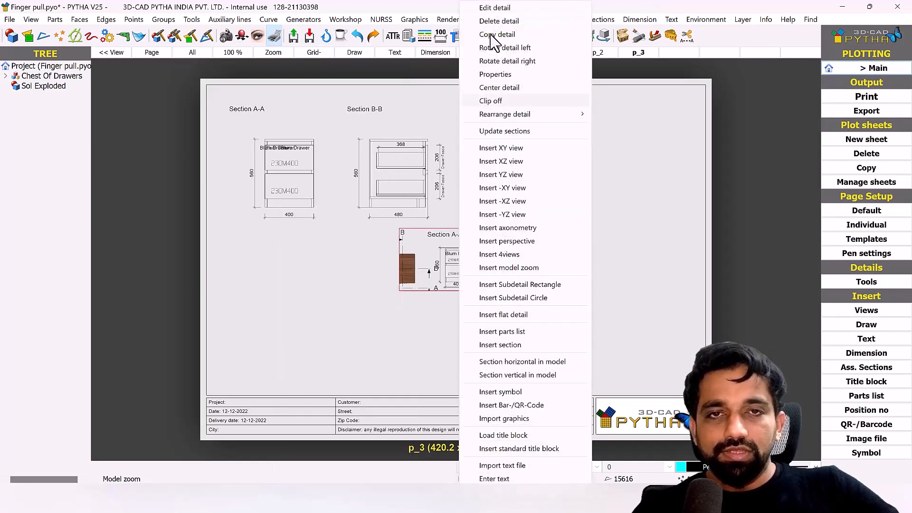
click(494, 10)
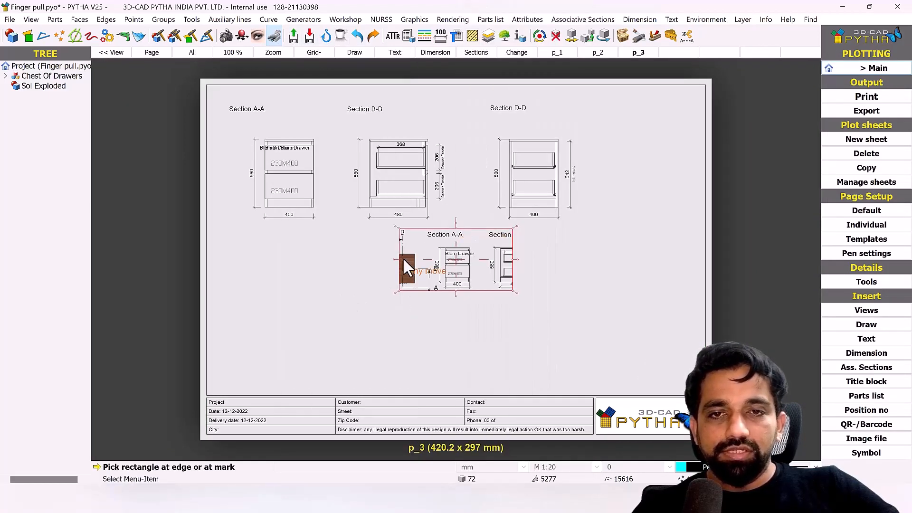
drag(404, 258, 432, 264)
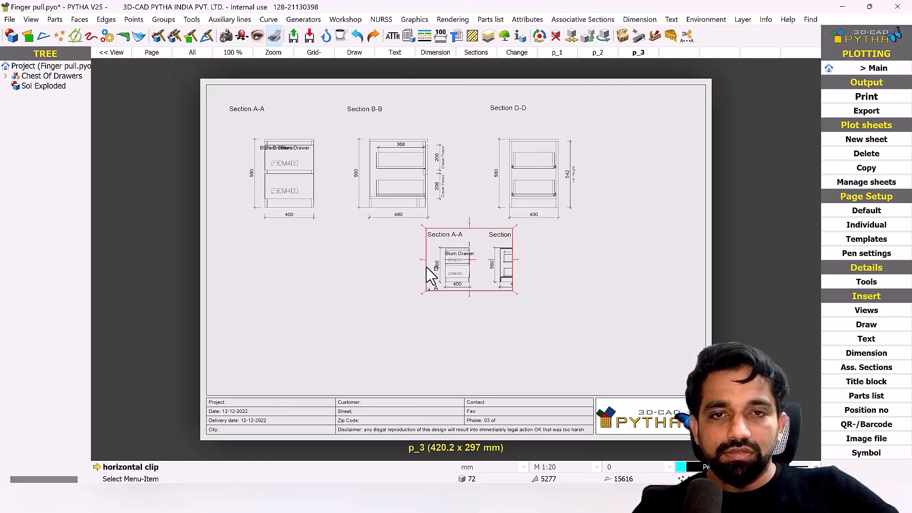
drag(519, 269, 492, 268)
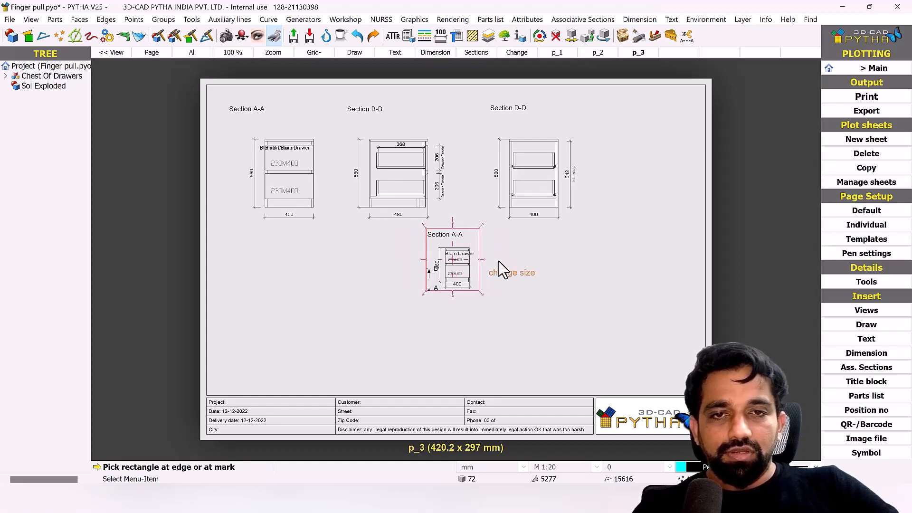
Step: Set the scale of the cropped Section A-A detail to 10
right_click(471, 262)
right_click(468, 261)
click(517, 75)
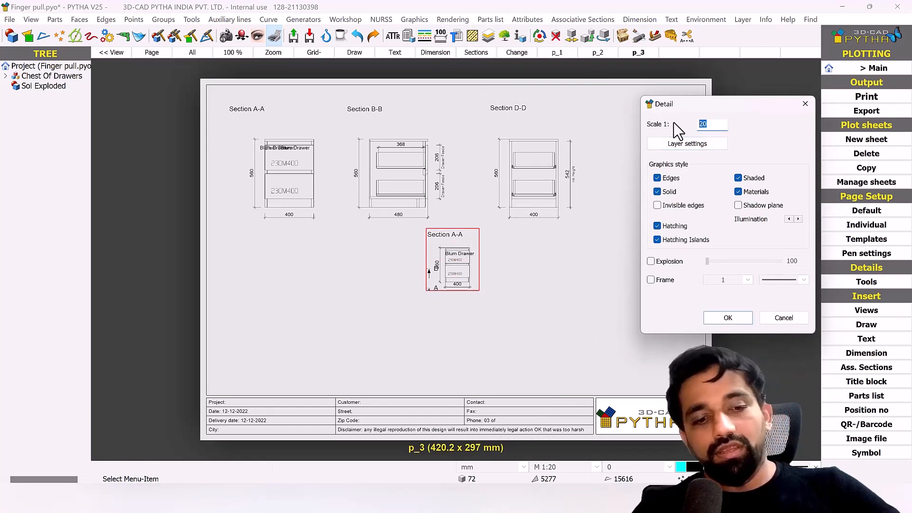
text(10)
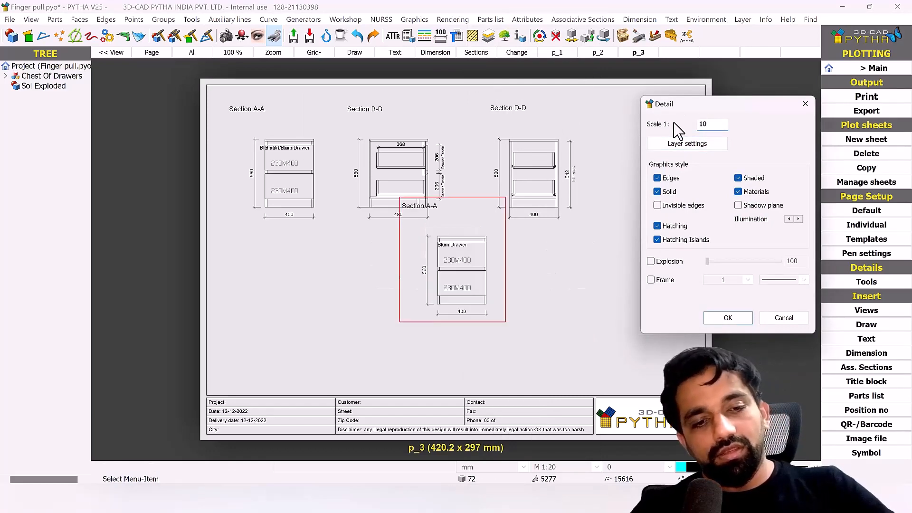
click(728, 318)
Step: Move the new Section A-A detail into the free space below the original Section A-A detail and check it up close
right_click(434, 249)
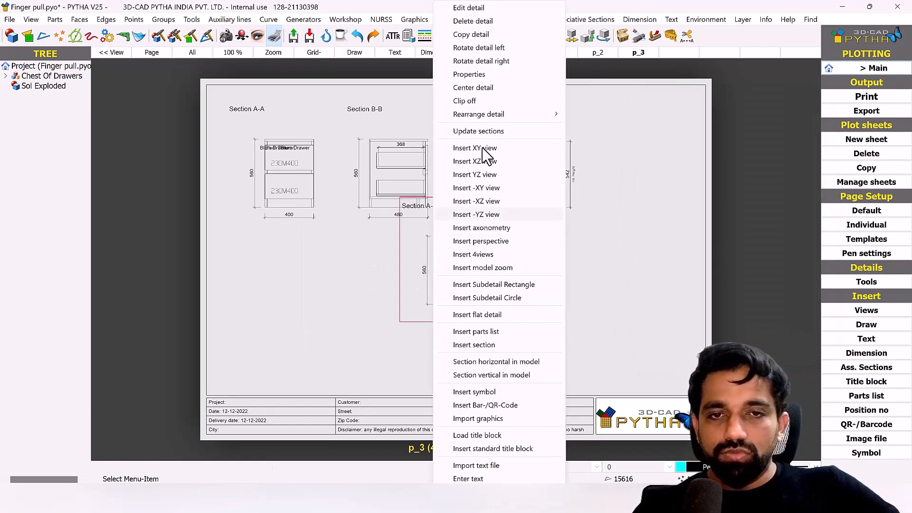
click(476, 9)
click(452, 259)
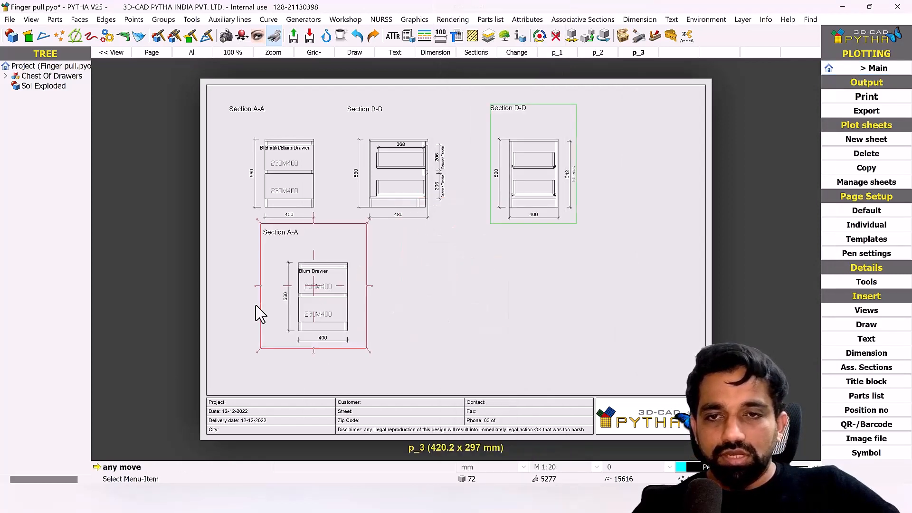
click(277, 319)
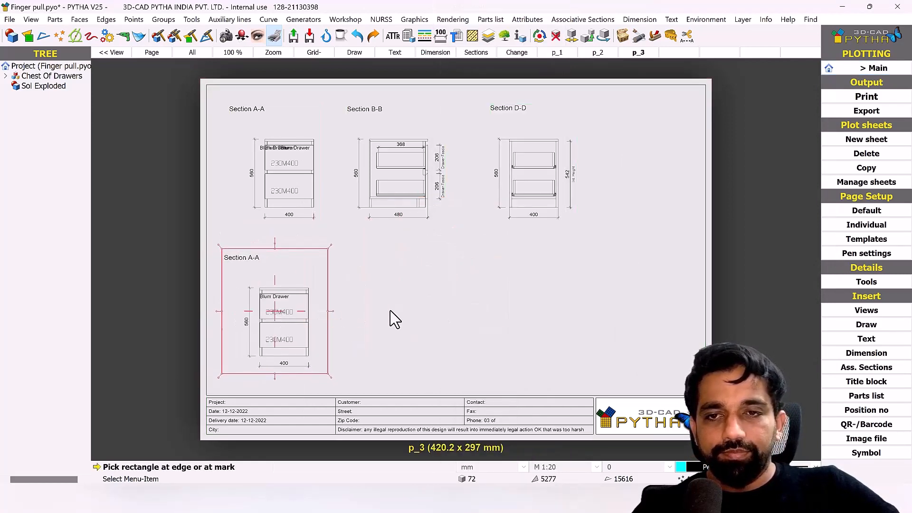
right_click(352, 293)
scroll(285, 306, up, 3)
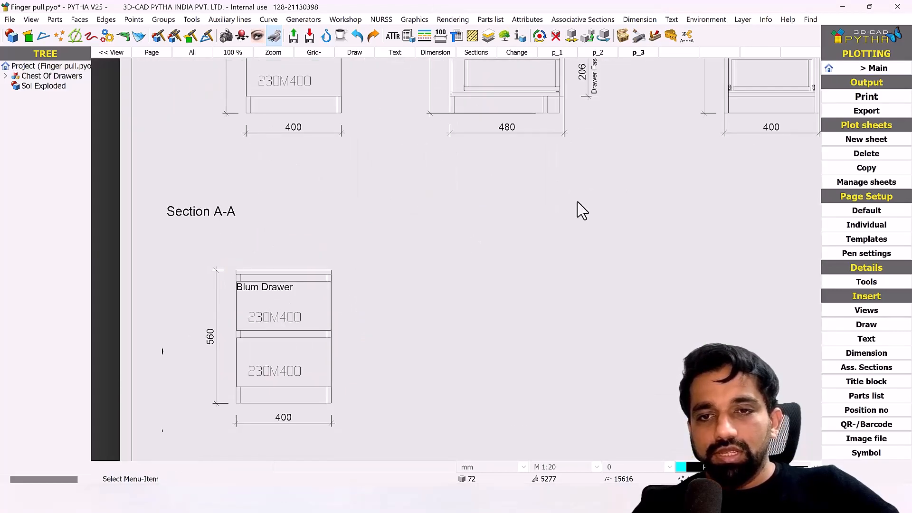
Step: Move the "Blum Drawer" text slightly to the right in the model and check both Section A-A details on sheet p_3
click(895, 71)
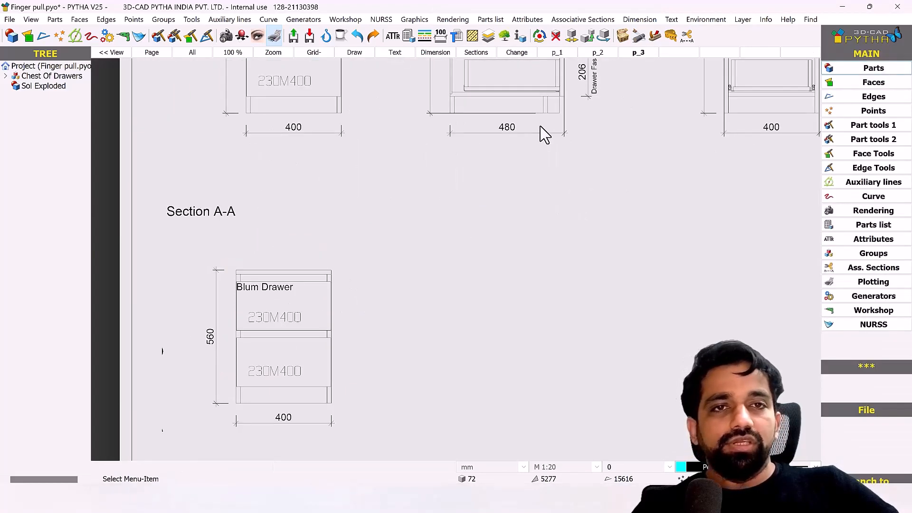
right_click(465, 222)
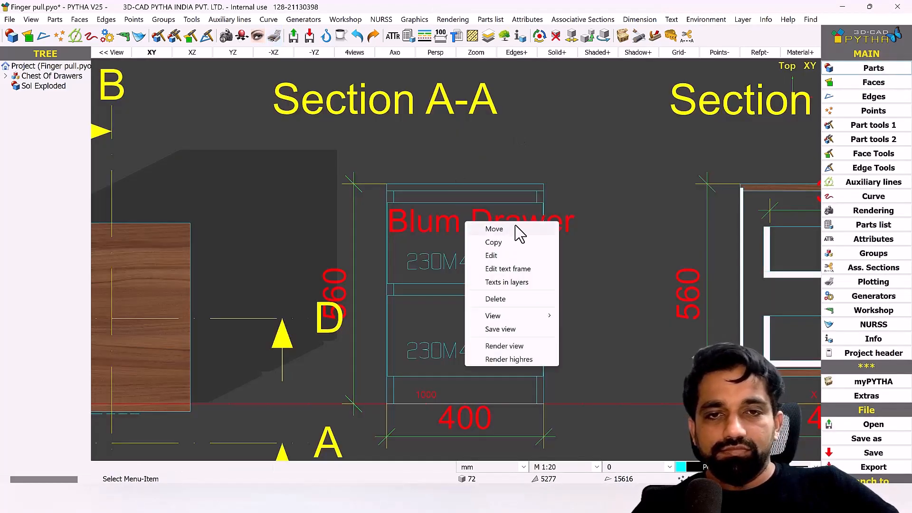
click(515, 230)
click(556, 222)
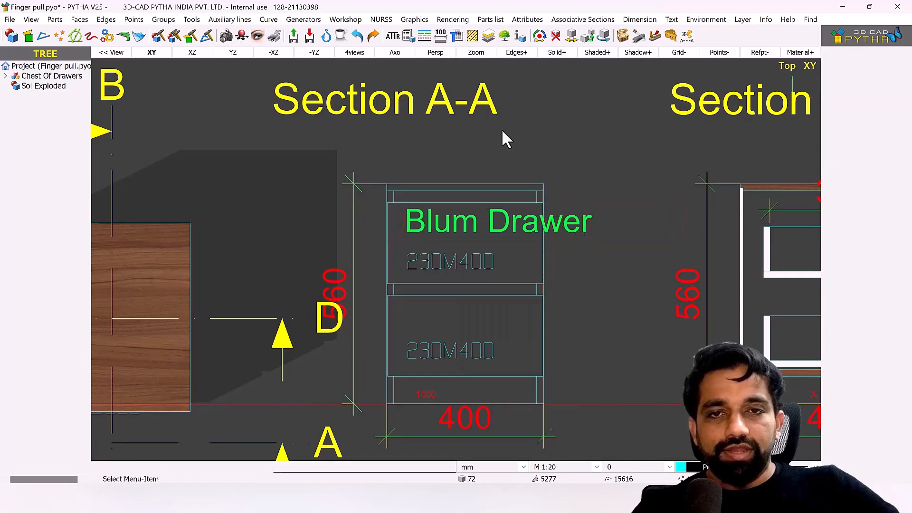
click(274, 36)
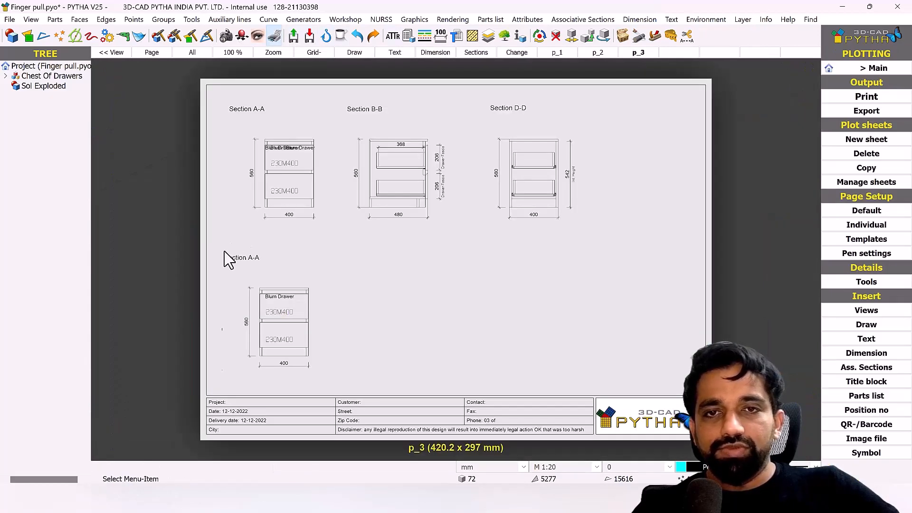
scroll(285, 255, up, 3)
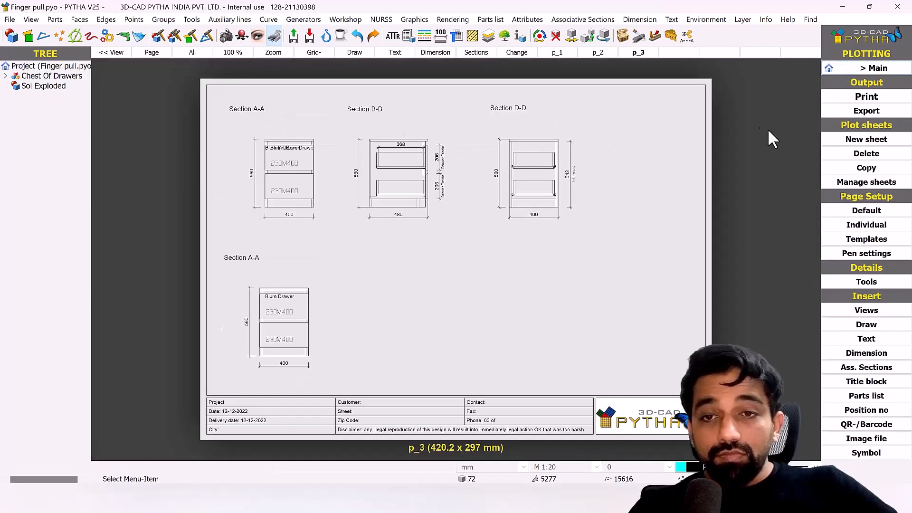
Step: Return to the model and set up a close axonometric view of the chest of drawers showing its top, left side and drawer fronts
click(877, 69)
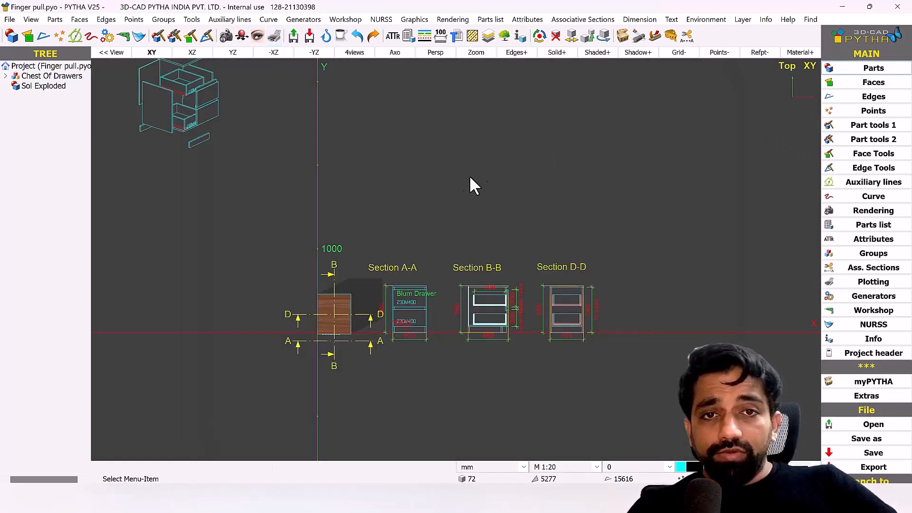
middle_drag(460, 153, 469, 136)
right_drag(422, 219, 465, 116)
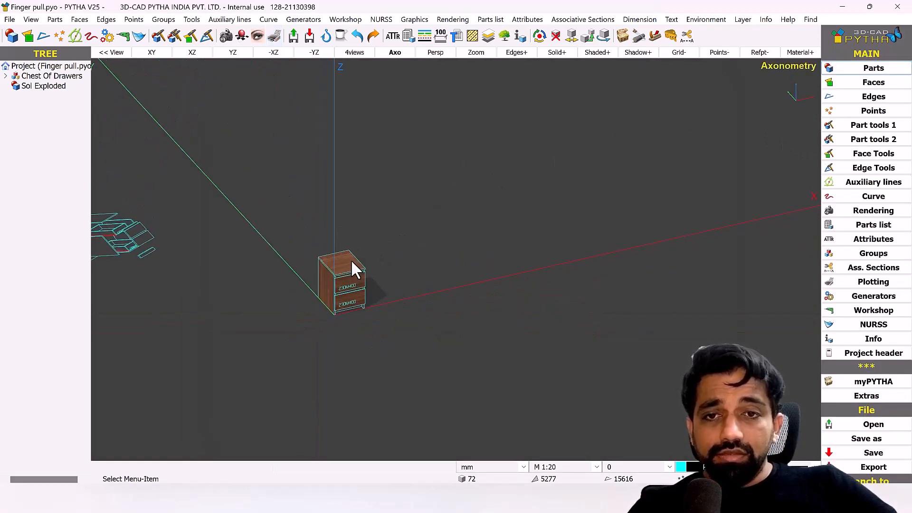
middle_drag(352, 259, 379, 201)
scroll(380, 201, up, 2)
middle_drag(392, 159, 390, 158)
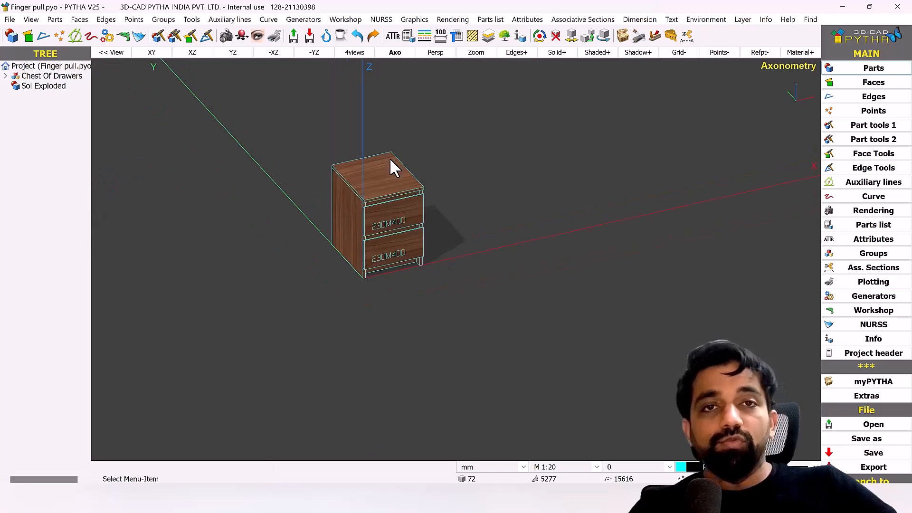
middle_drag(355, 188, 332, 206)
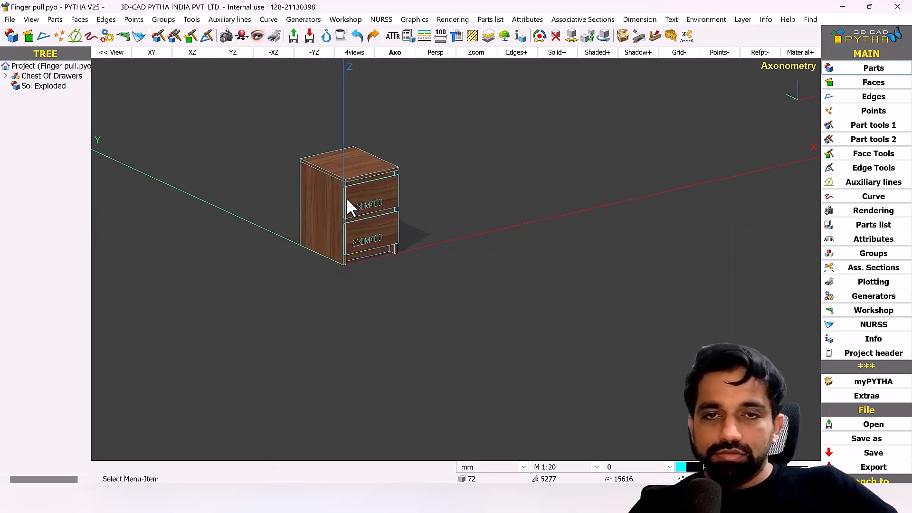
scroll(346, 198, up, 5)
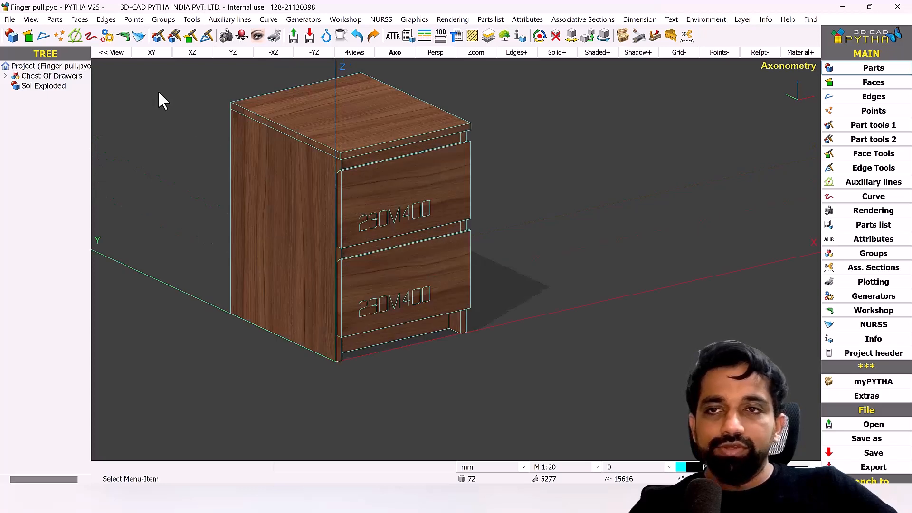
click(152, 54)
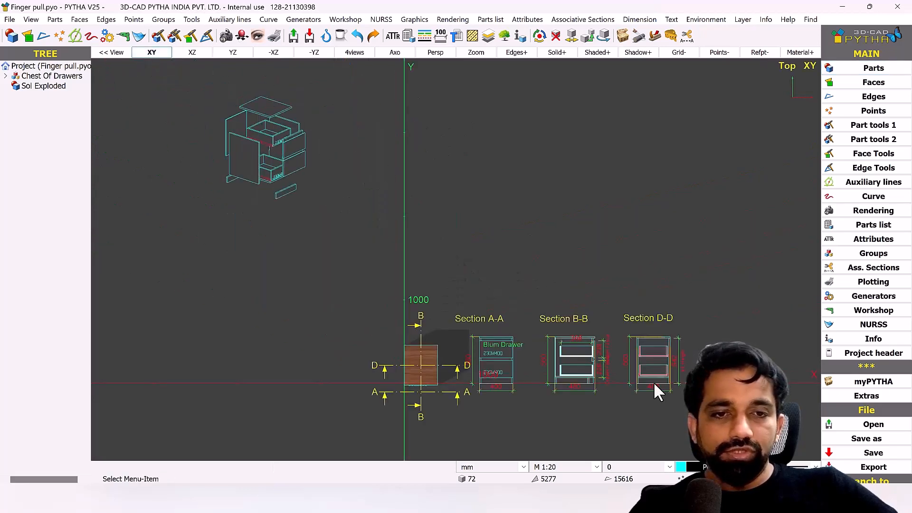
click(395, 53)
middle_drag(521, 243, 395, 222)
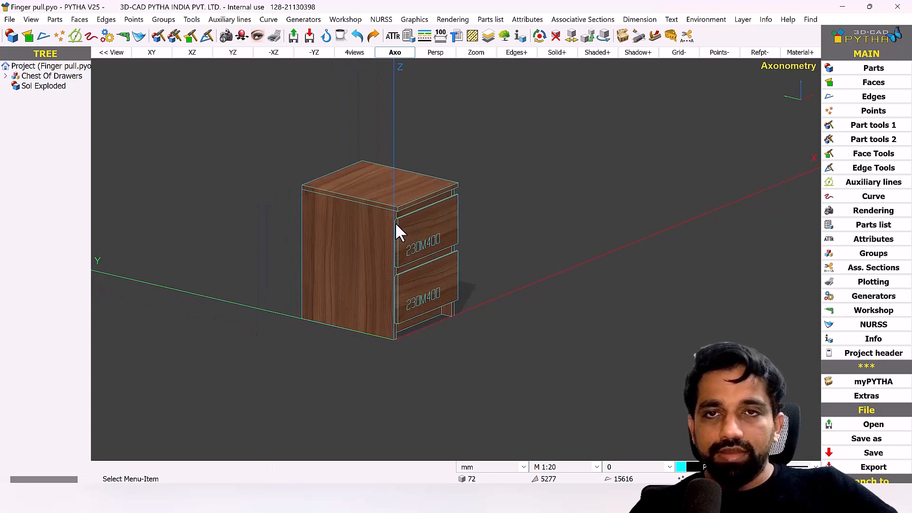
Step: Add a new plot sheet and insert a model zoom of the axonometric view of the chest of drawers
click(274, 35)
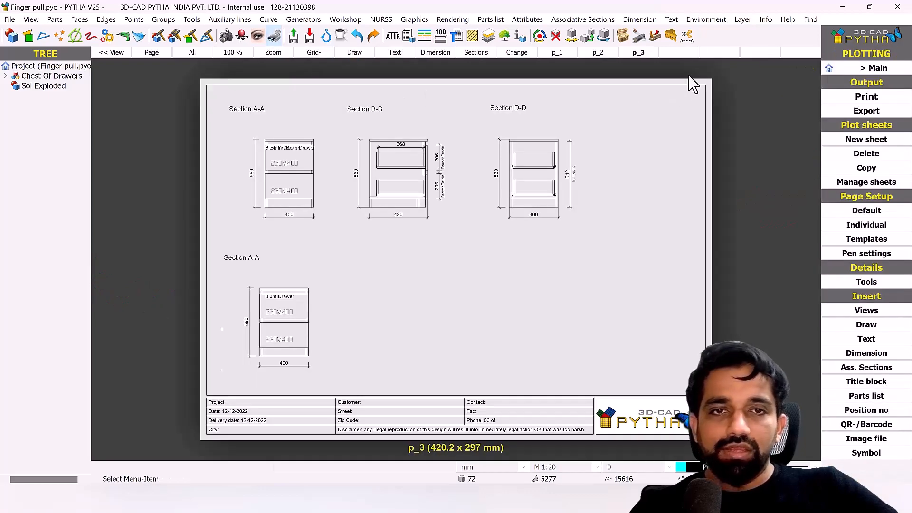
click(682, 55)
right_click(411, 169)
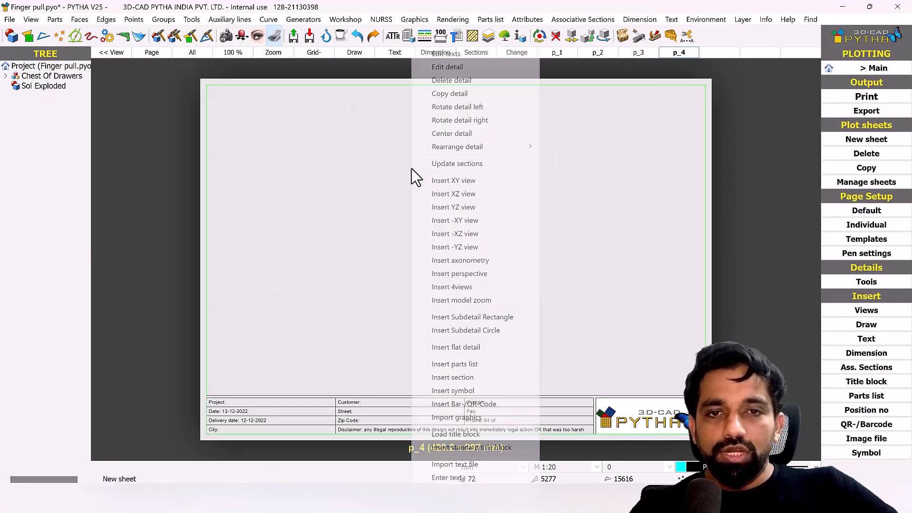
click(498, 301)
Step: Turn off shading for the axonometric detail and set its scale to 10
right_click(440, 272)
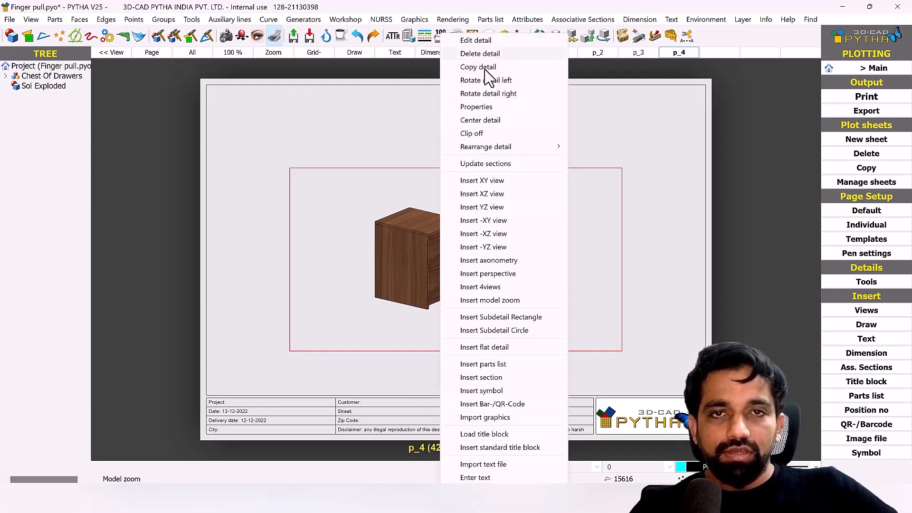
click(490, 107)
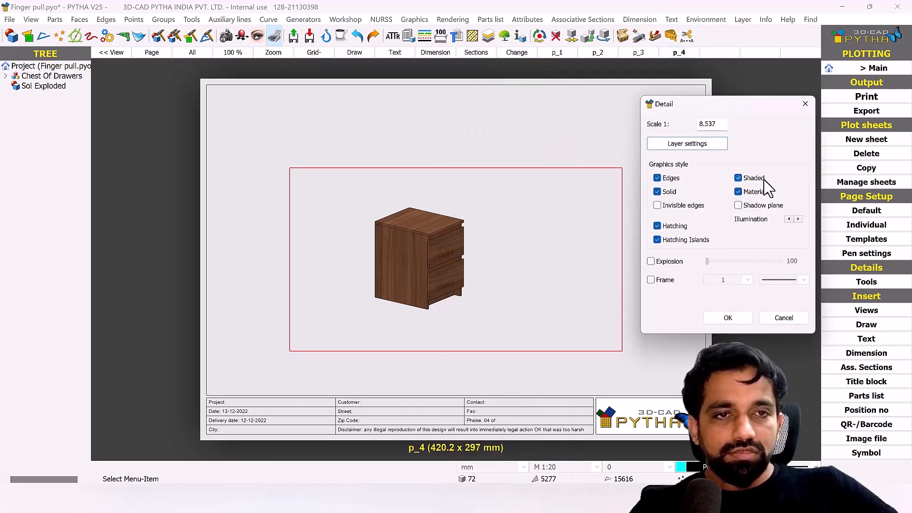
click(763, 180)
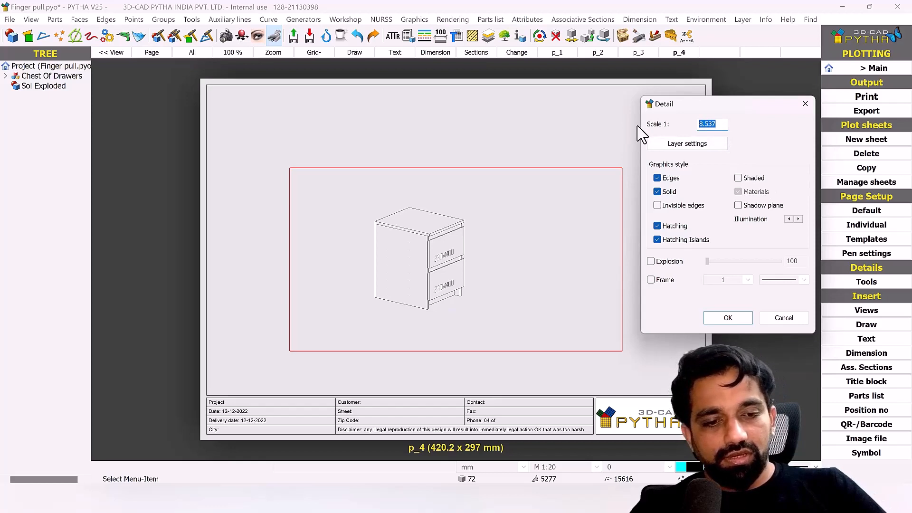
text(10)
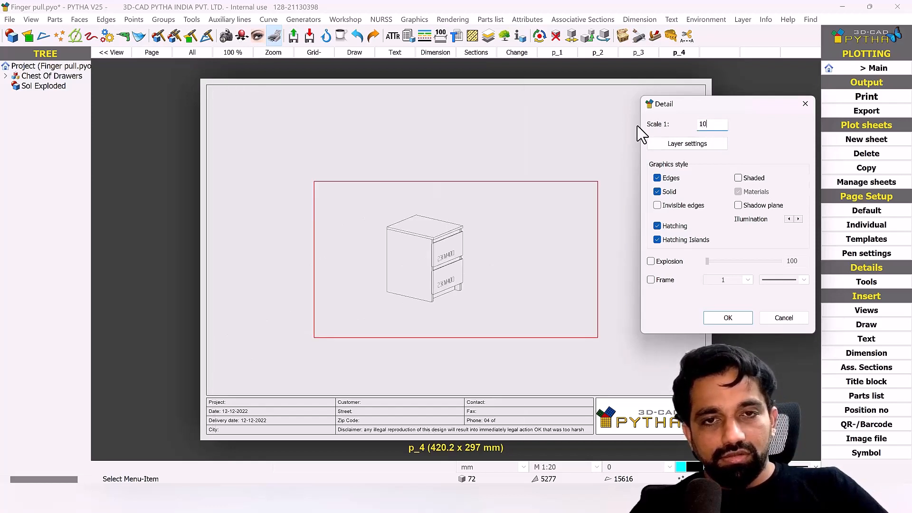
click(741, 320)
Step: Enable the explosion of the axonometric detail and set it to 200
right_click(465, 267)
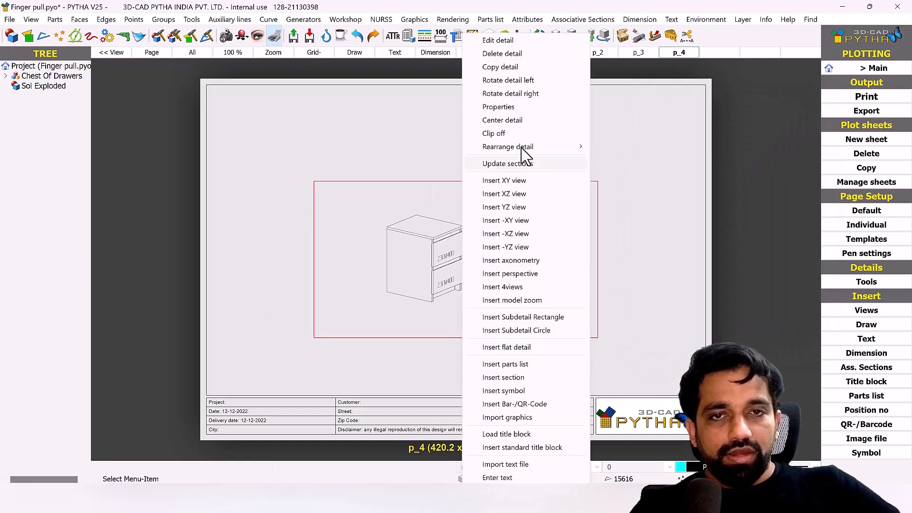
click(507, 107)
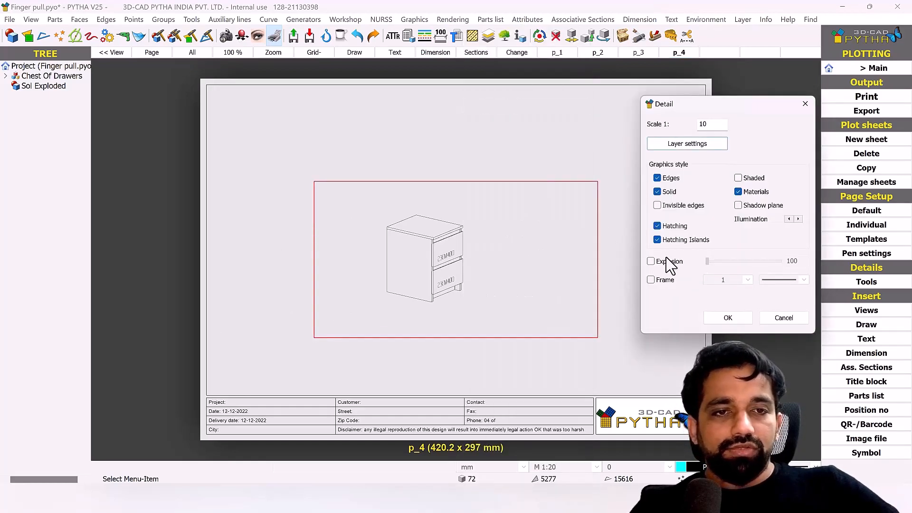
drag(723, 270, 791, 272)
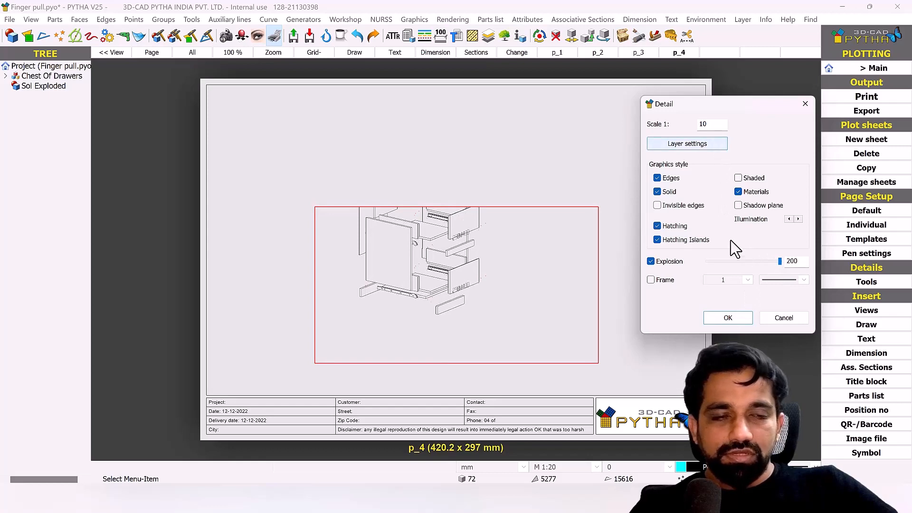
click(735, 318)
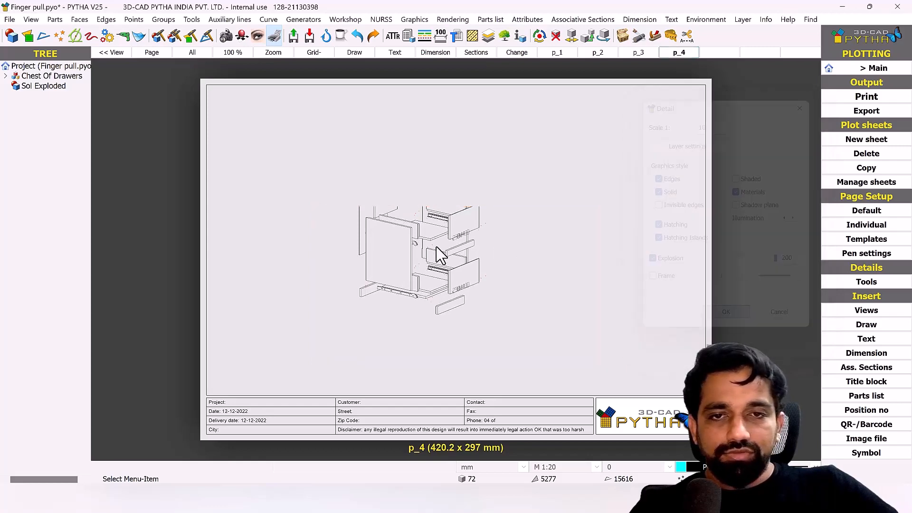
Step: Reshape the exploded detail's clipping frame, extending it upward to include the top panel and trimming the other three sides closer to the parts
right_click(440, 208)
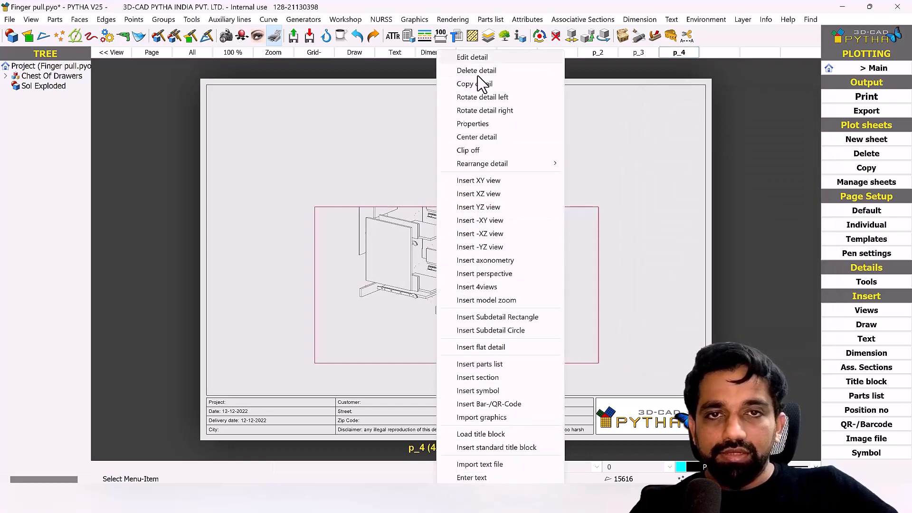
click(477, 57)
drag(458, 205, 459, 145)
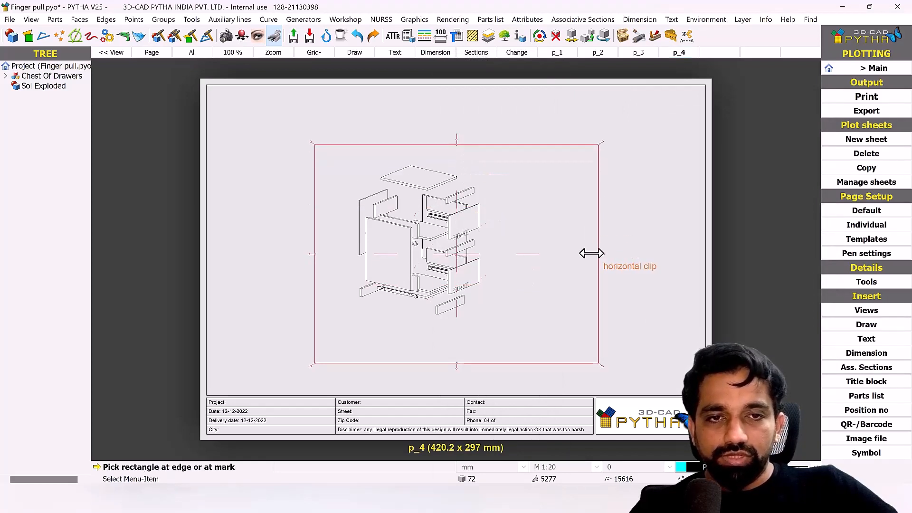
drag(592, 254, 516, 254)
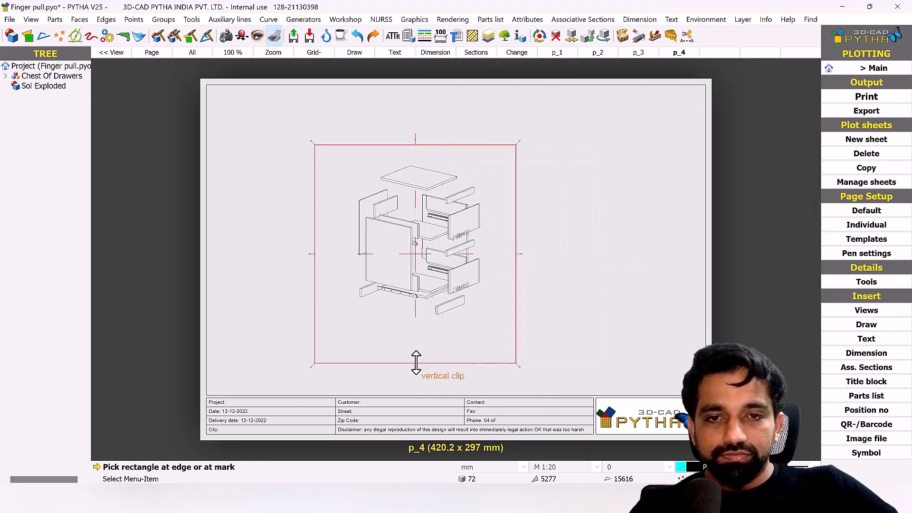
drag(413, 342, 415, 334)
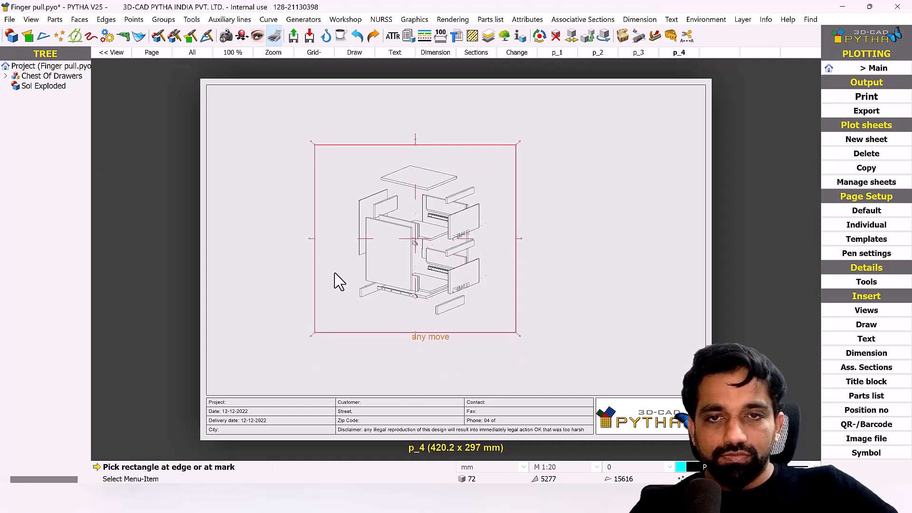
drag(332, 245, 342, 248)
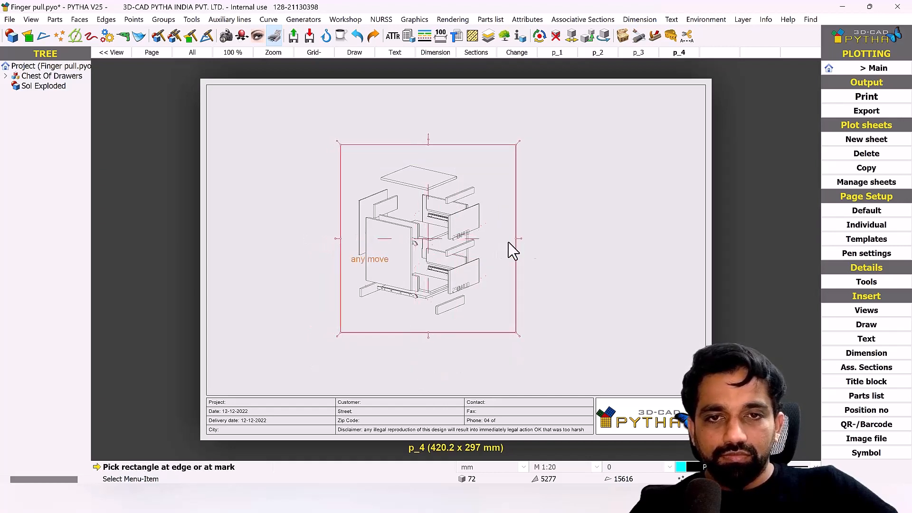
right_click(545, 237)
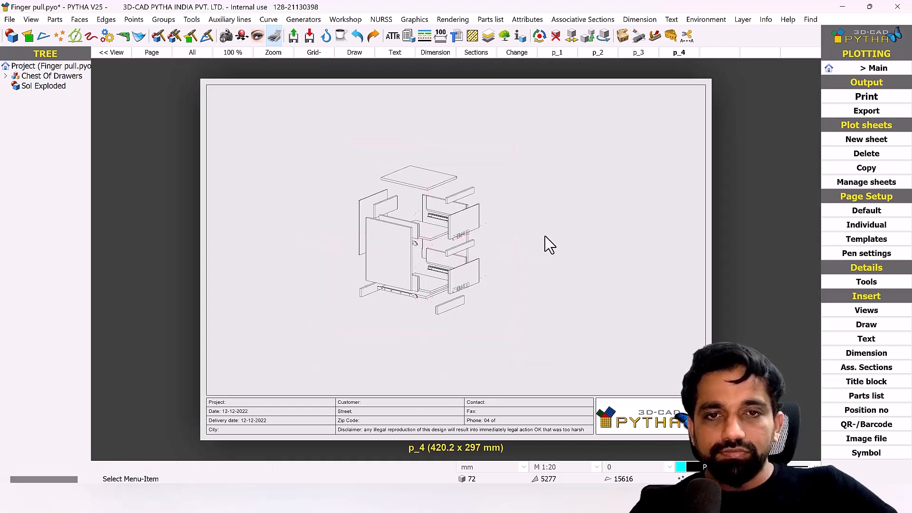
Step: Hide the Hardware, My Holes, 3D Text and Drawer Carcass layers in the exploded detail
right_click(440, 241)
click(402, 233)
scroll(437, 250, up, 3)
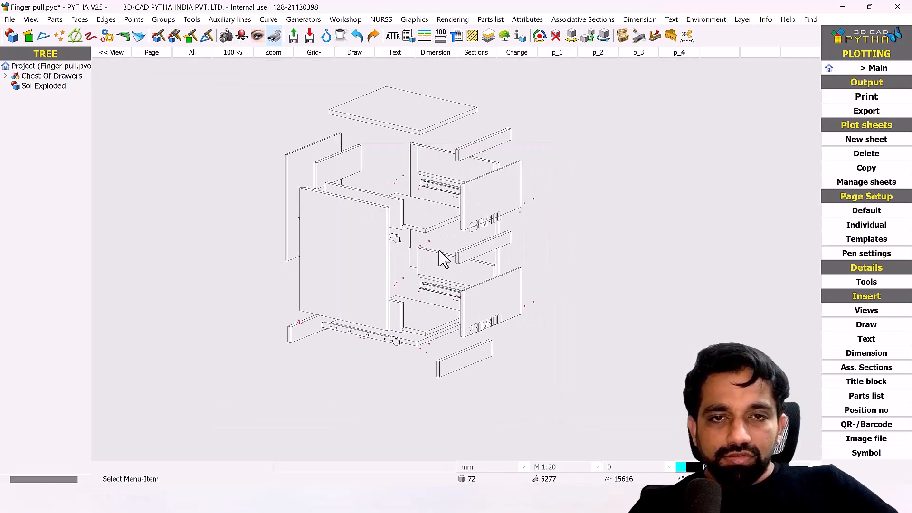
right_click(402, 245)
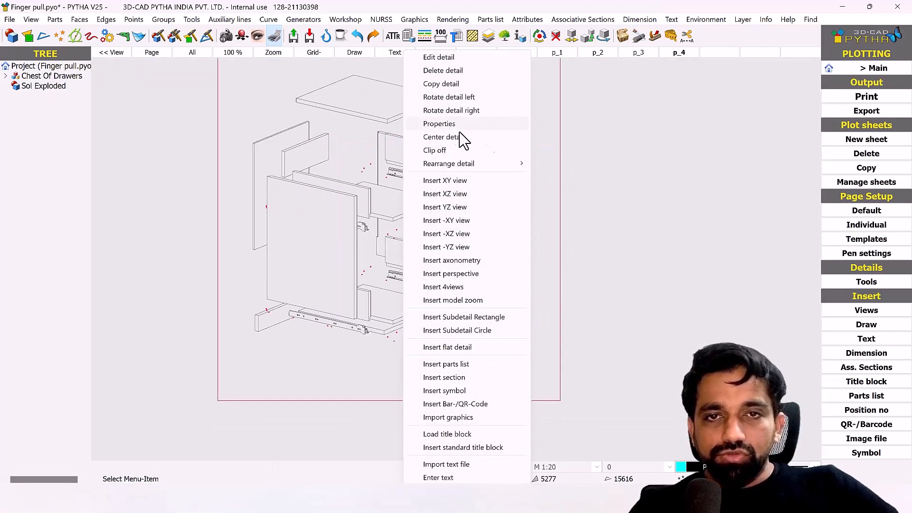
click(460, 134)
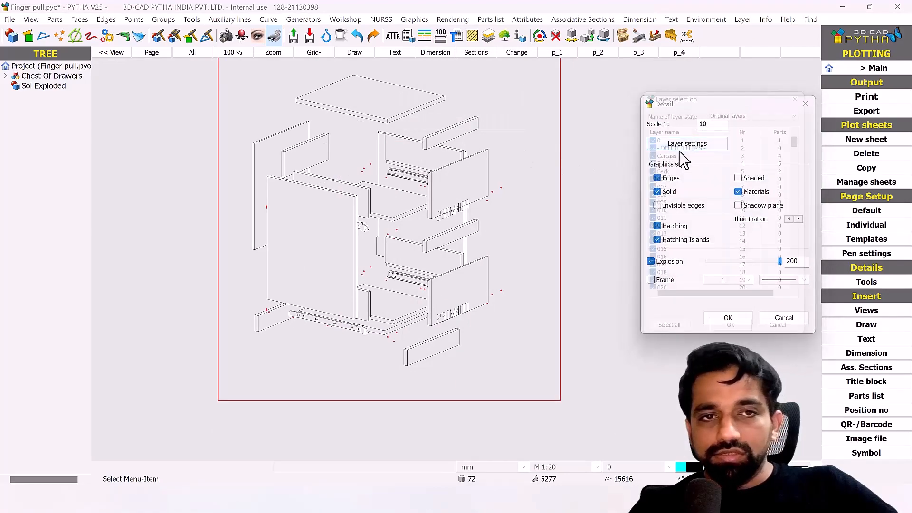
click(687, 145)
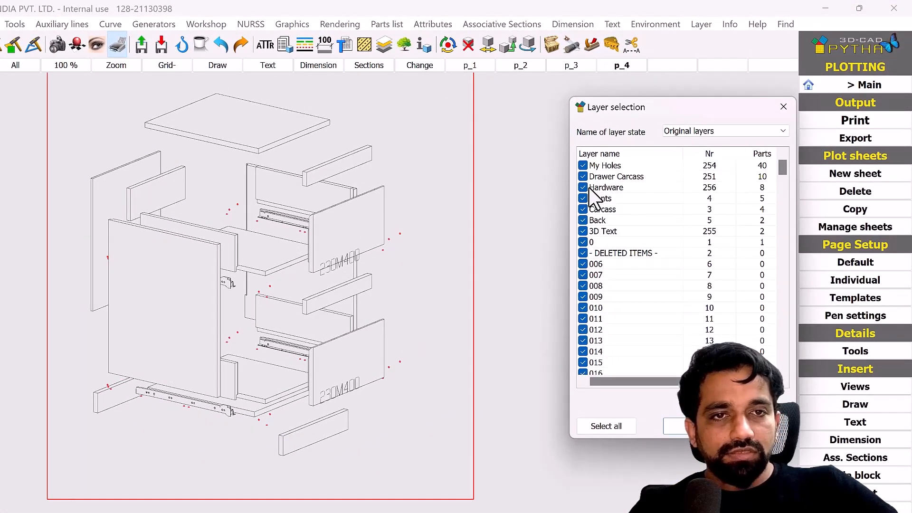
click(584, 187)
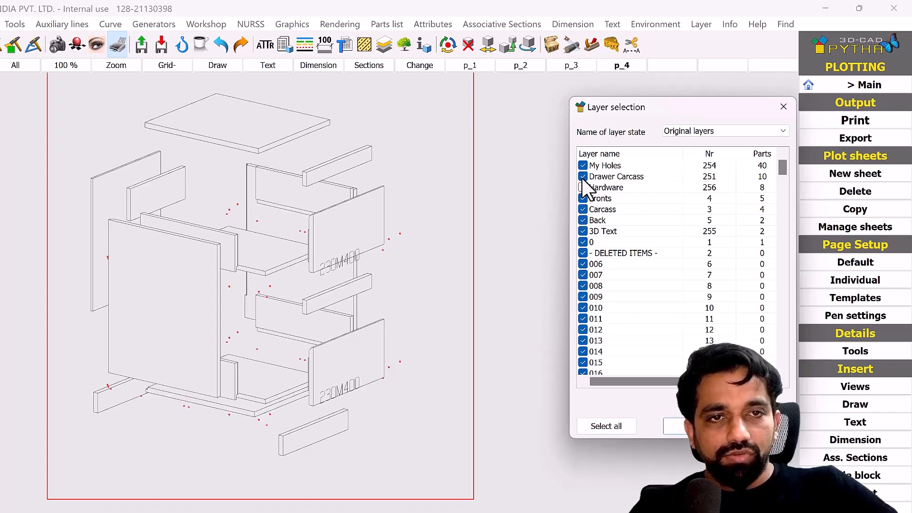
click(583, 231)
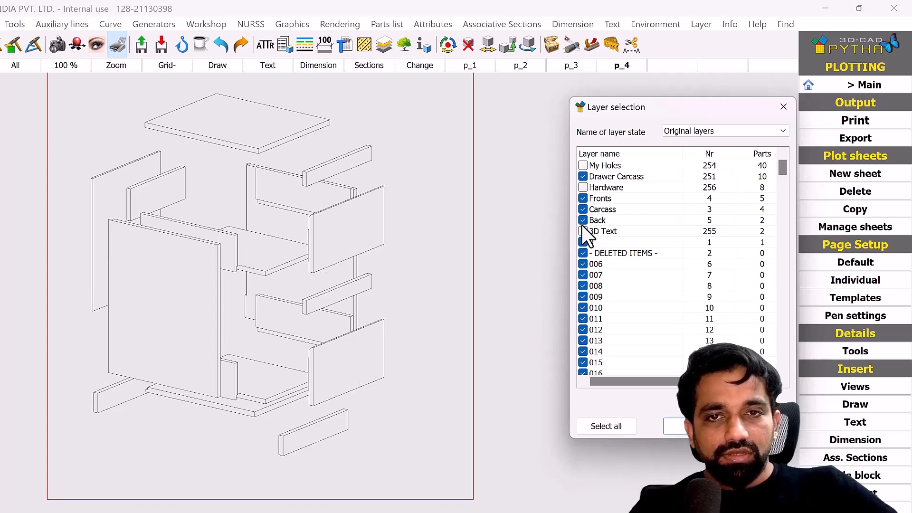
click(583, 176)
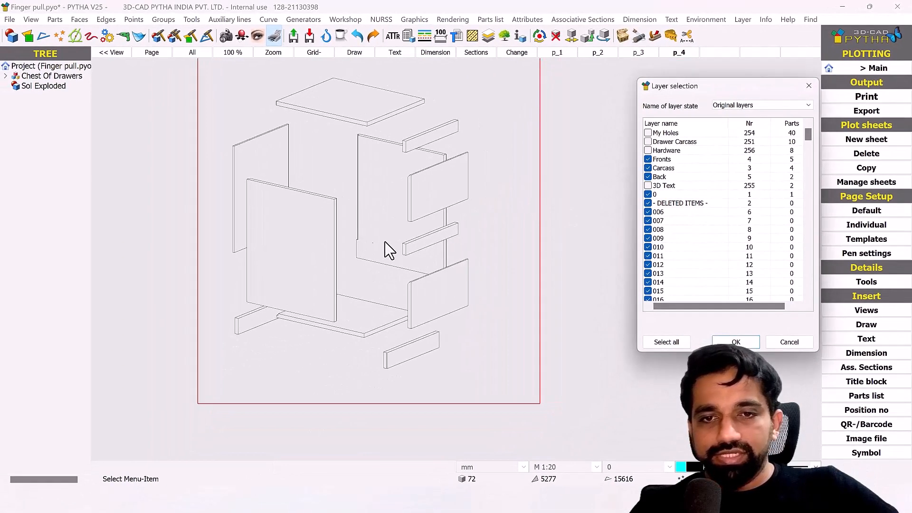
click(736, 342)
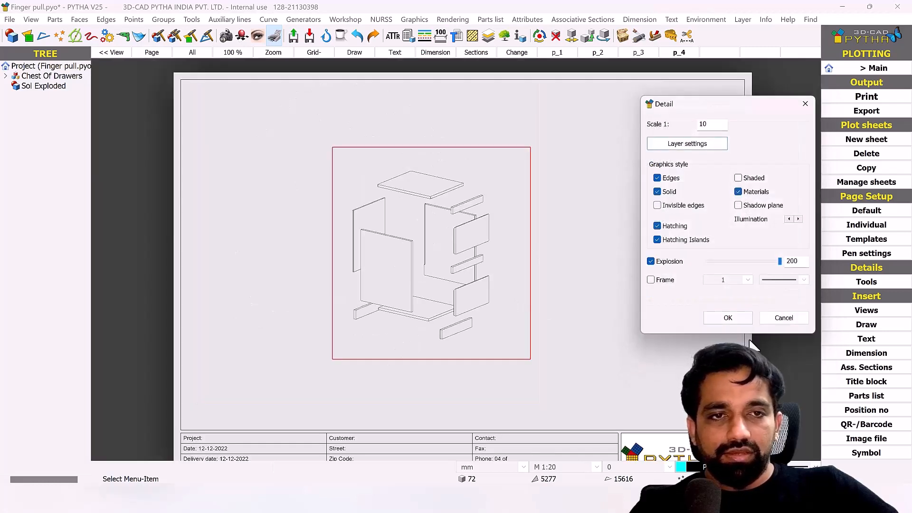
click(728, 318)
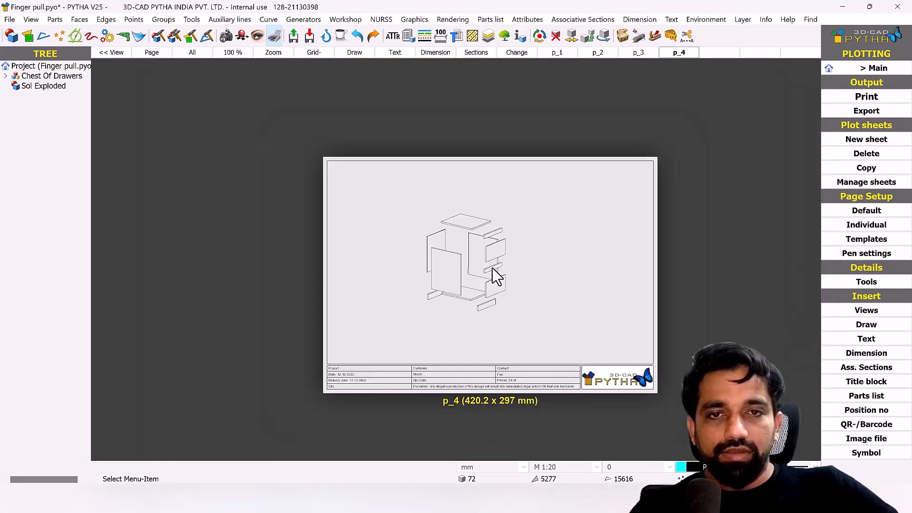
Step: Move the exploded detail to the left part of the sheet and set its scale to 15
click(470, 271)
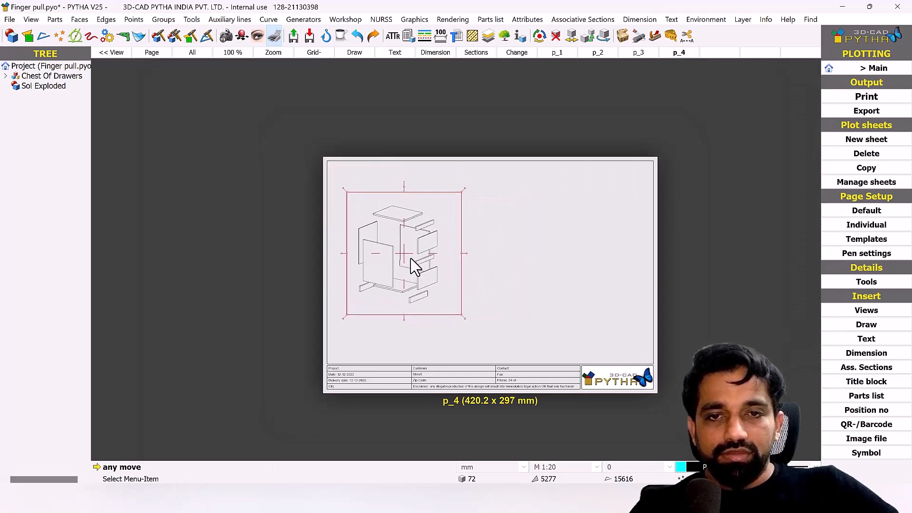
click(404, 267)
scroll(400, 274, up, 2)
right_click(398, 271)
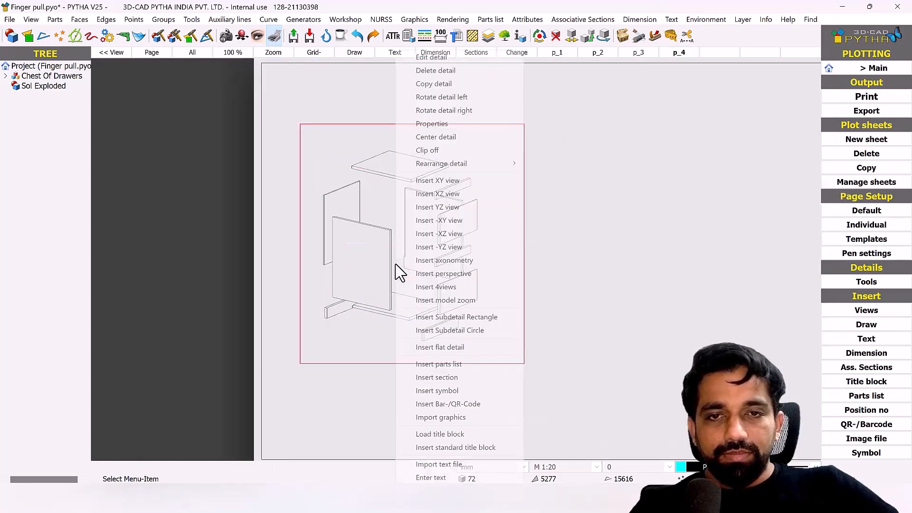
click(487, 125)
drag(711, 124, 680, 124)
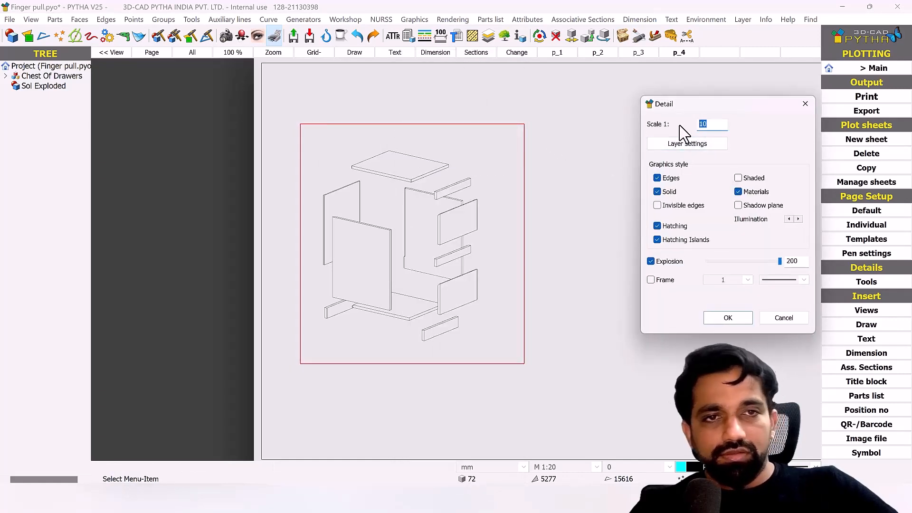
text(15)
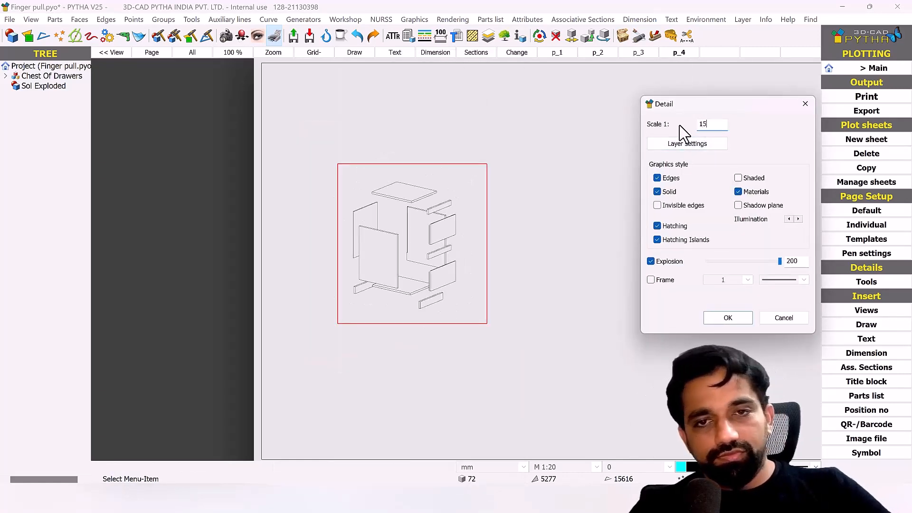
click(728, 318)
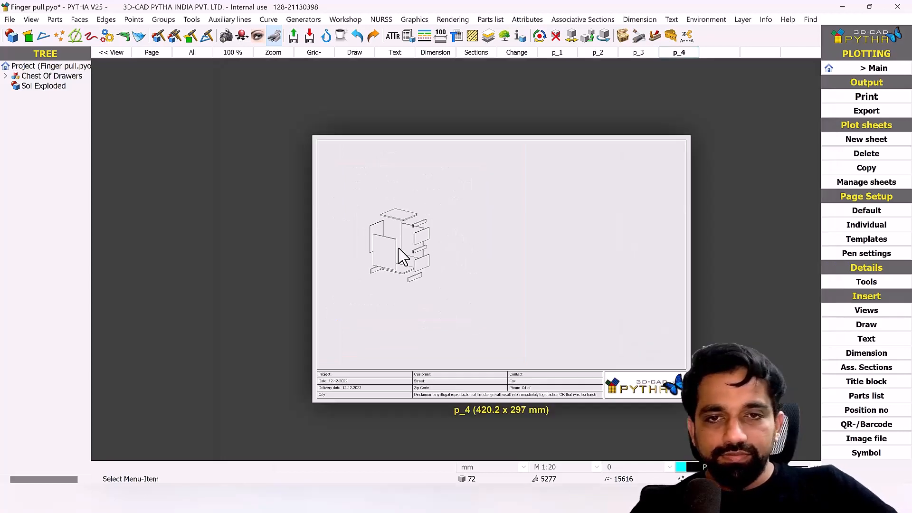
Step: Move the rescaled exploded detail into the upper-left corner of the sheet
scroll(399, 257, up, 1)
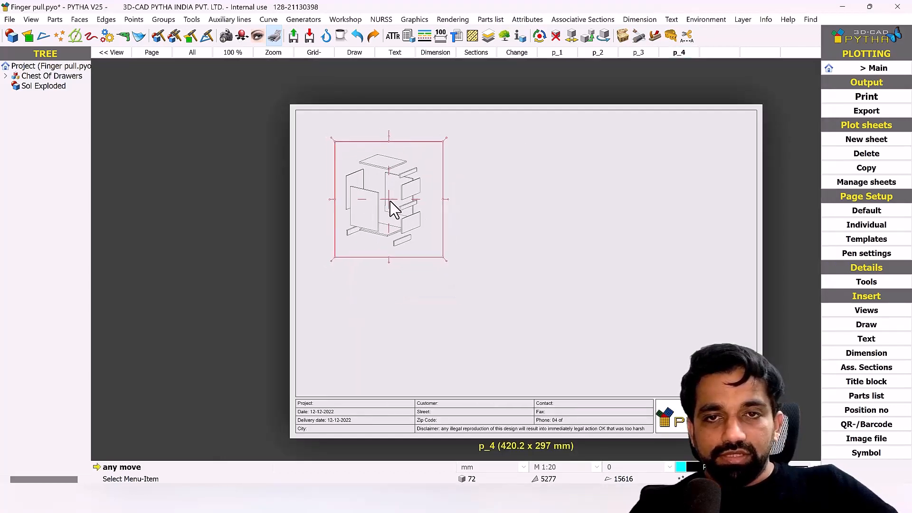
click(390, 204)
right_click(485, 261)
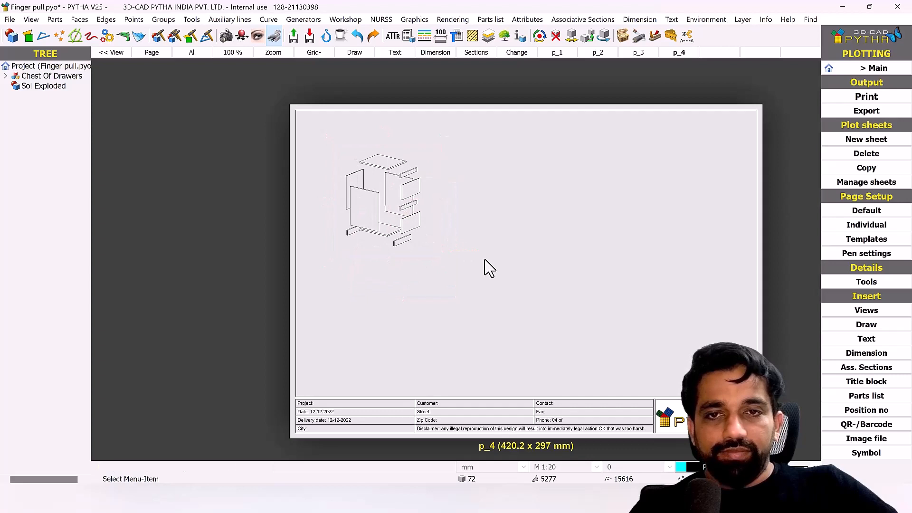
Step: Copy the exploded detail and insert the copy below the original on the same sheet
right_click(409, 215)
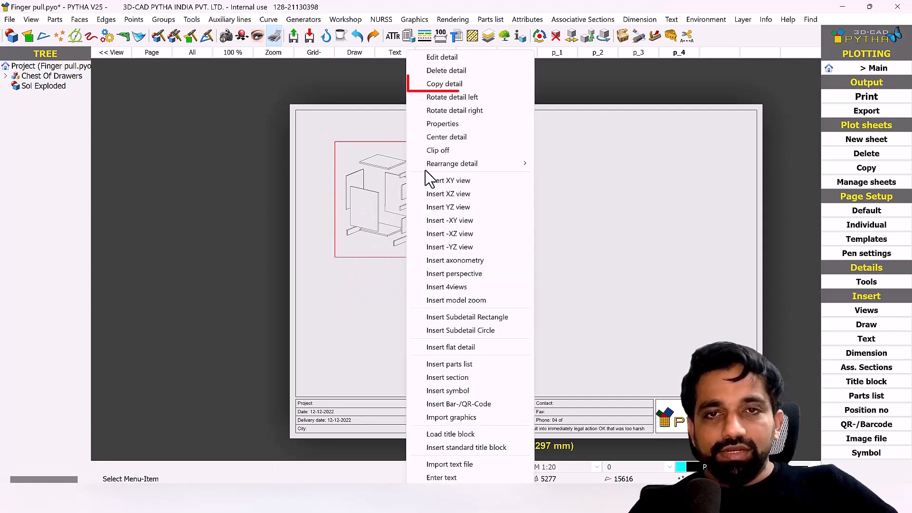
click(450, 86)
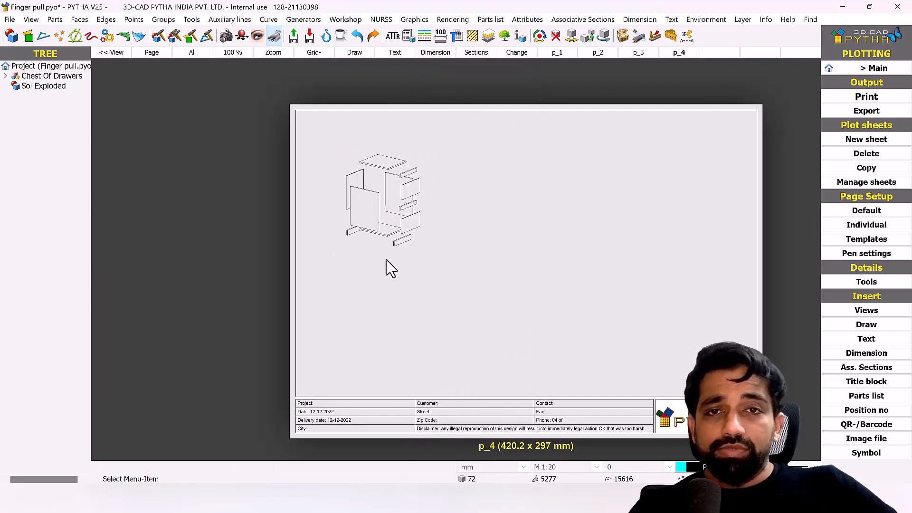
right_click(366, 313)
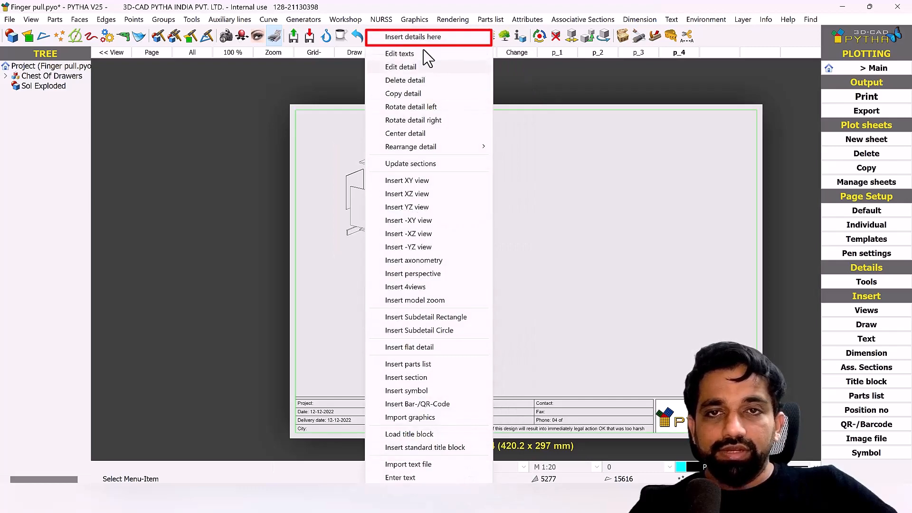
click(426, 38)
Step: In the copied detail, show the Drawer Carcass layer and hide the Fronts, Carcass and Back layers
right_click(365, 299)
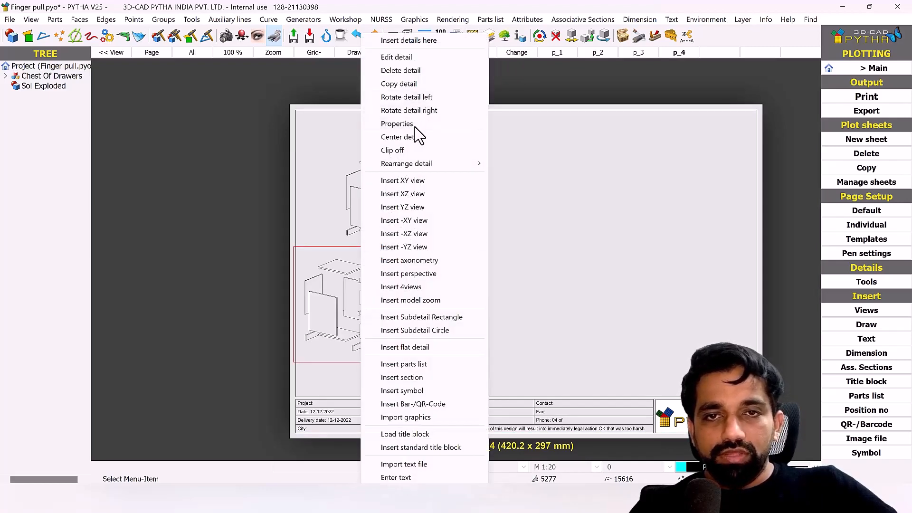
click(413, 124)
click(665, 151)
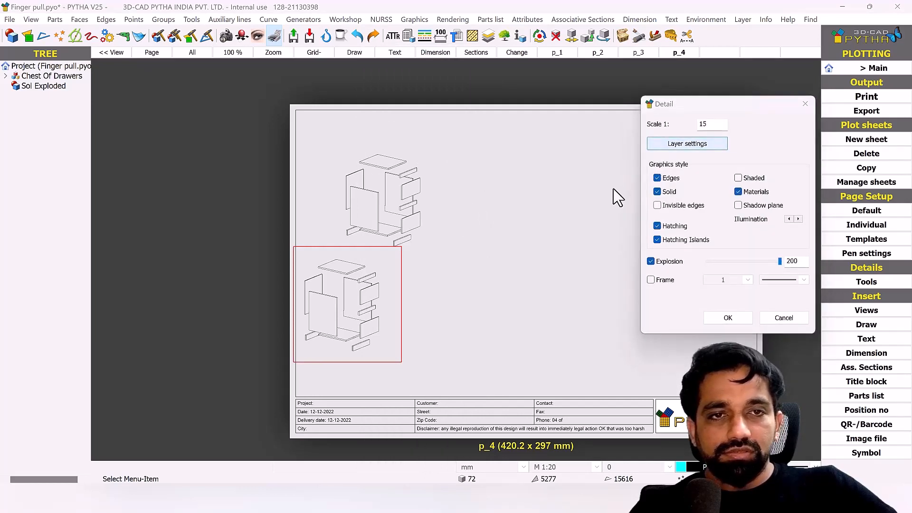
click(804, 123)
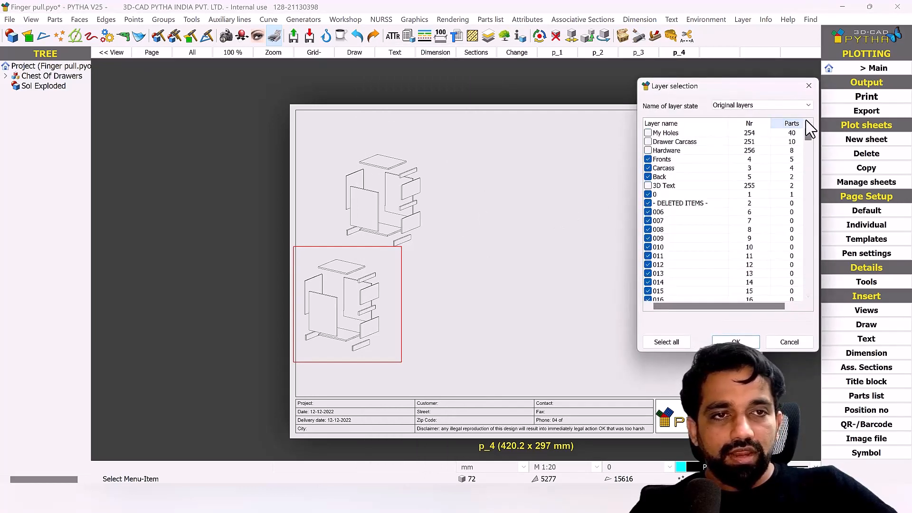
click(648, 142)
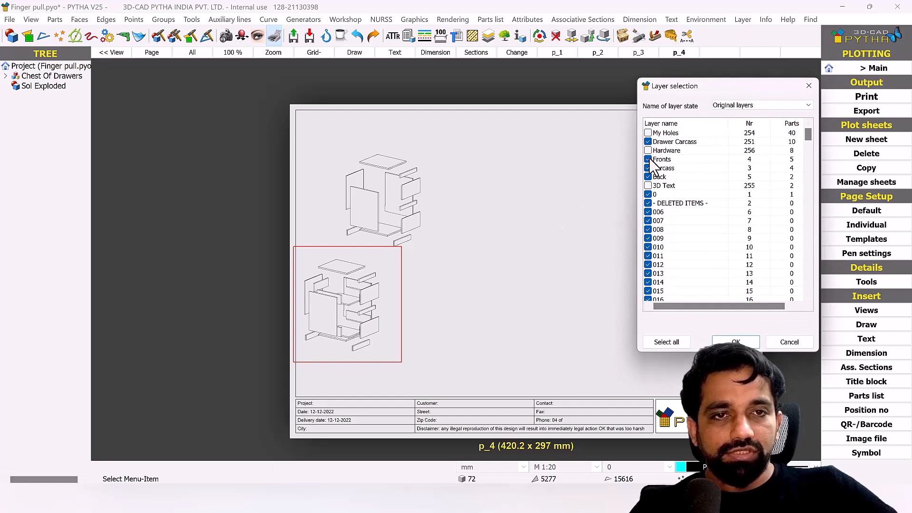
click(649, 159)
click(649, 168)
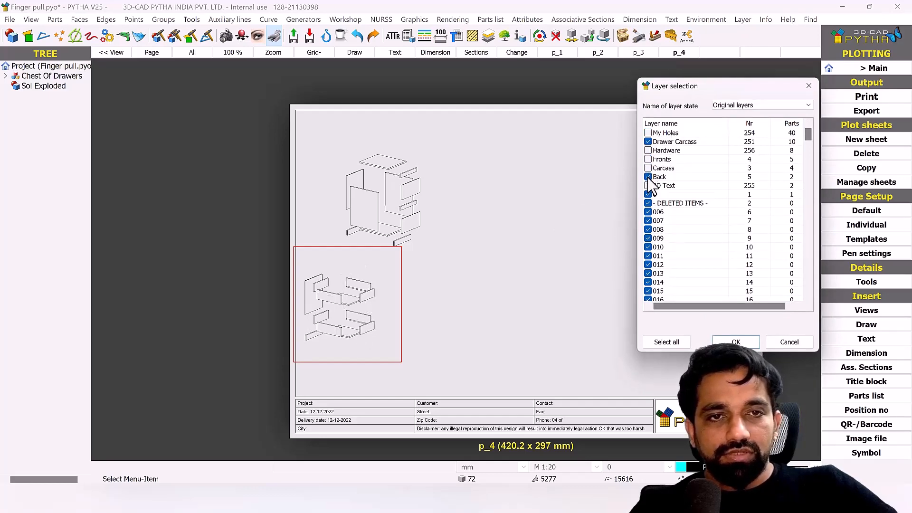
click(648, 177)
key(Return)
key(Return)
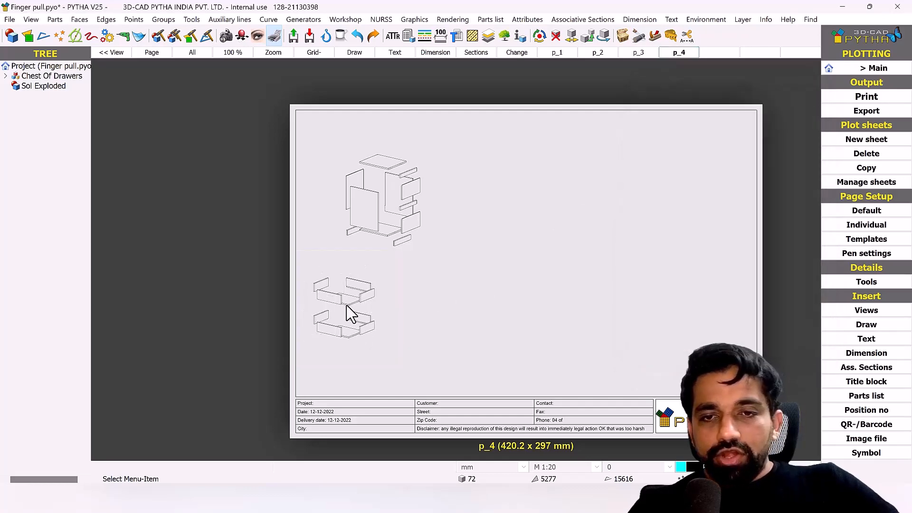
Step: Crop the drawer detail from below and above so its frame tightly encloses only the upper drawer box
right_click(346, 307)
click(405, 58)
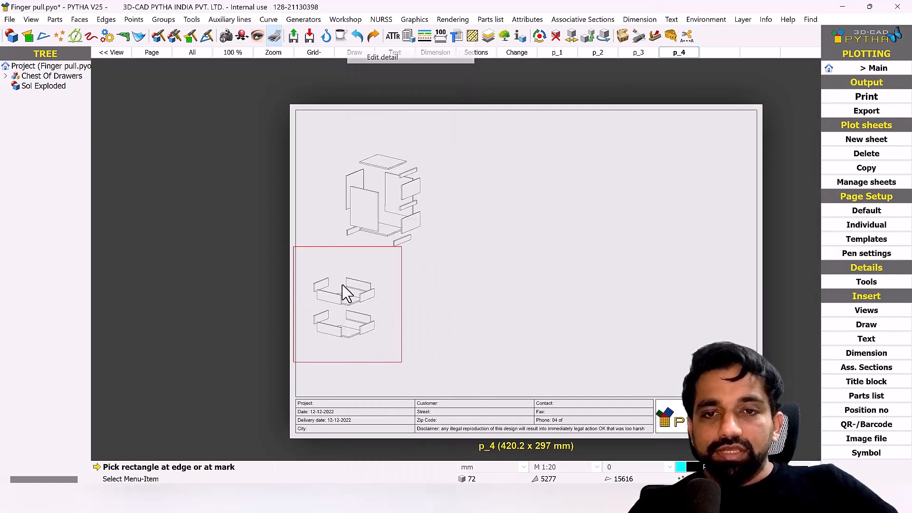
scroll(347, 367, up, 3)
click(358, 371)
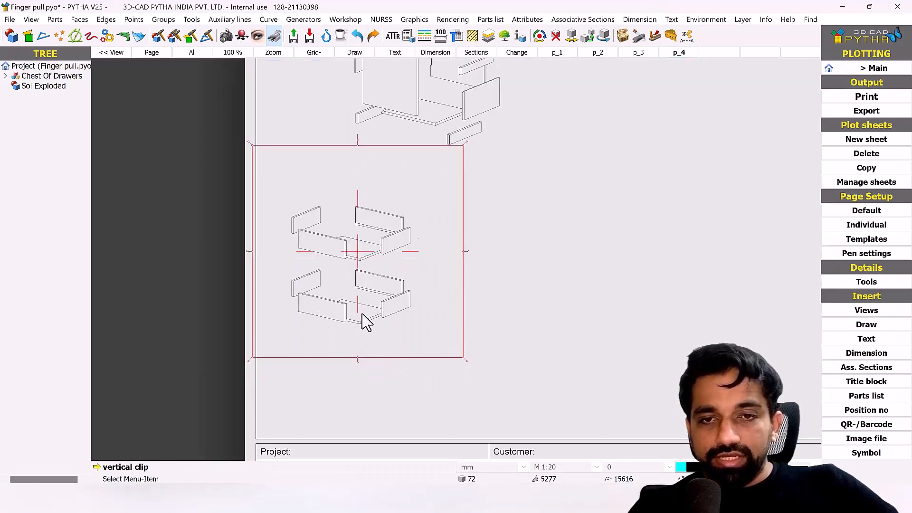
click(365, 270)
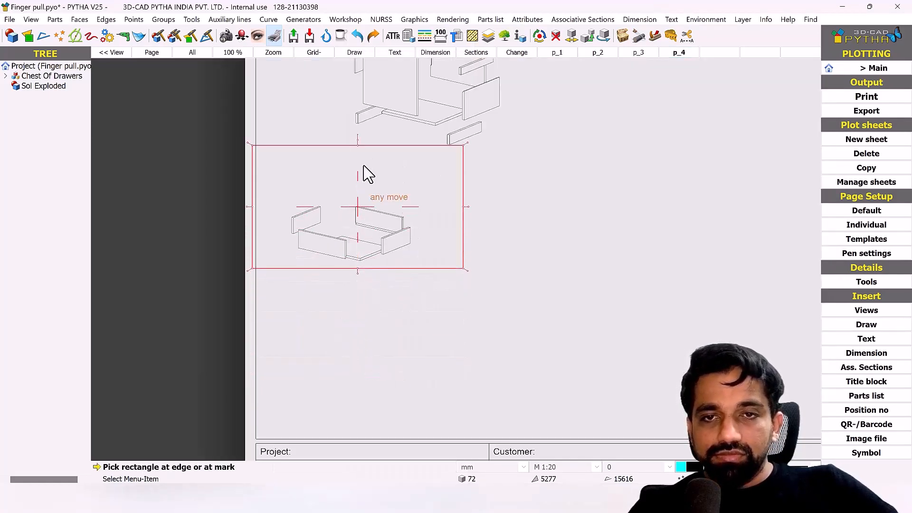
click(357, 146)
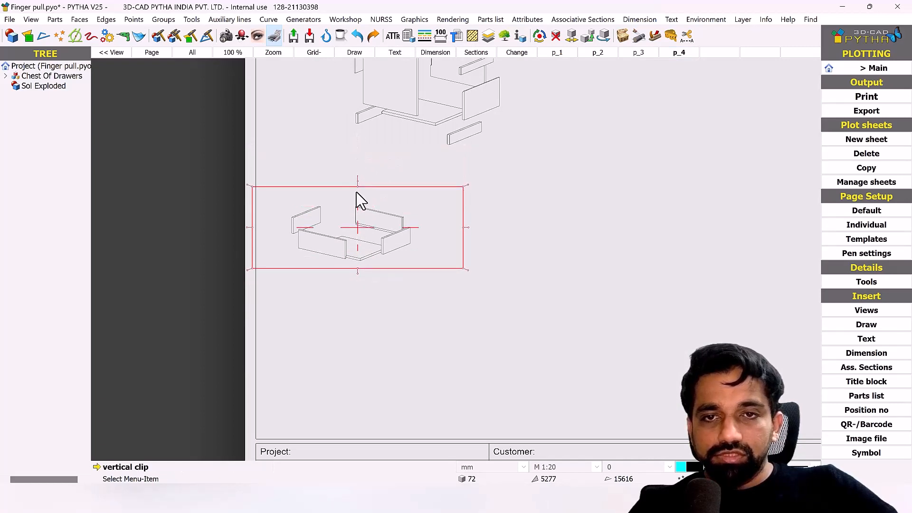
click(356, 191)
Step: Move the cropped drawer detail lower on the sheet so it lines up beneath the exploded cabinet detail
click(358, 230)
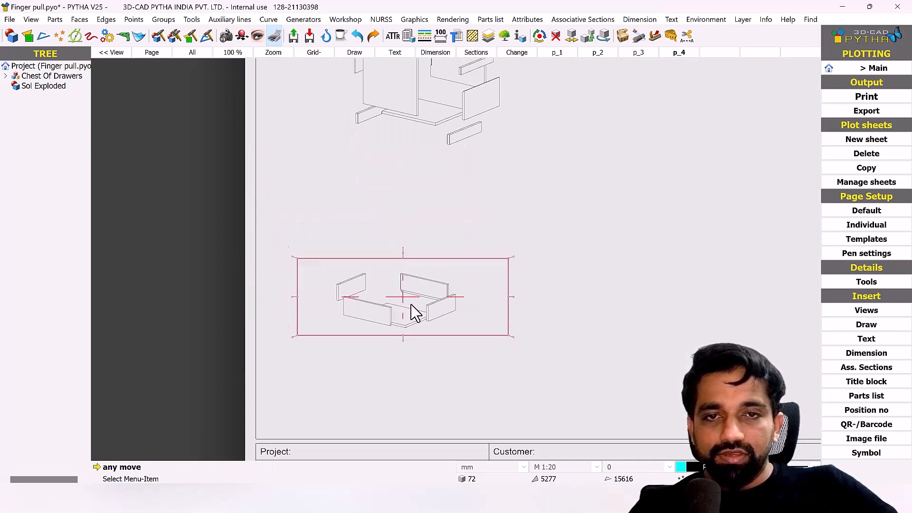
click(435, 311)
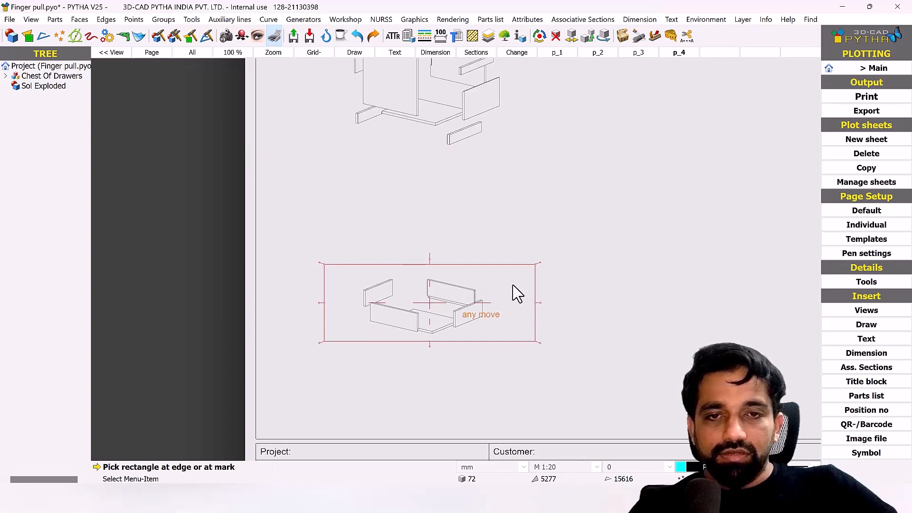
click(430, 305)
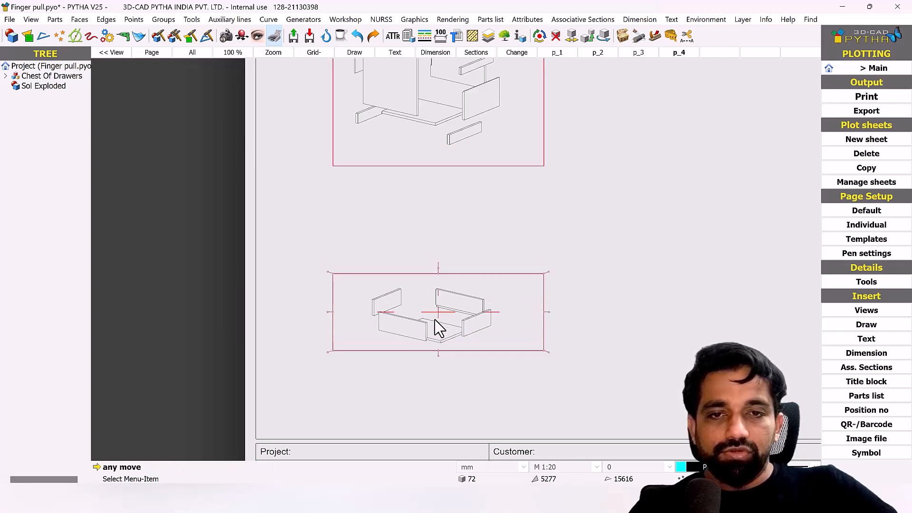
click(435, 320)
scroll(470, 267, down, 3)
middle_drag(490, 239, 354, 276)
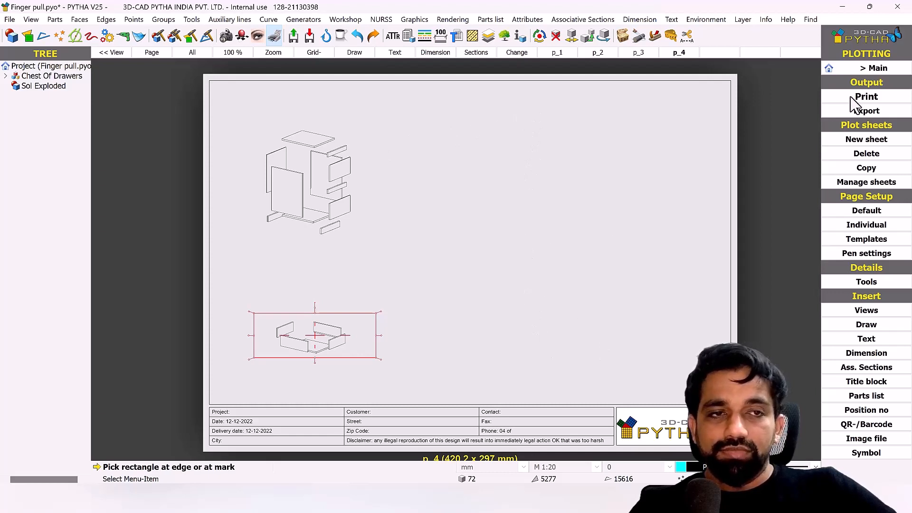
right_click(524, 183)
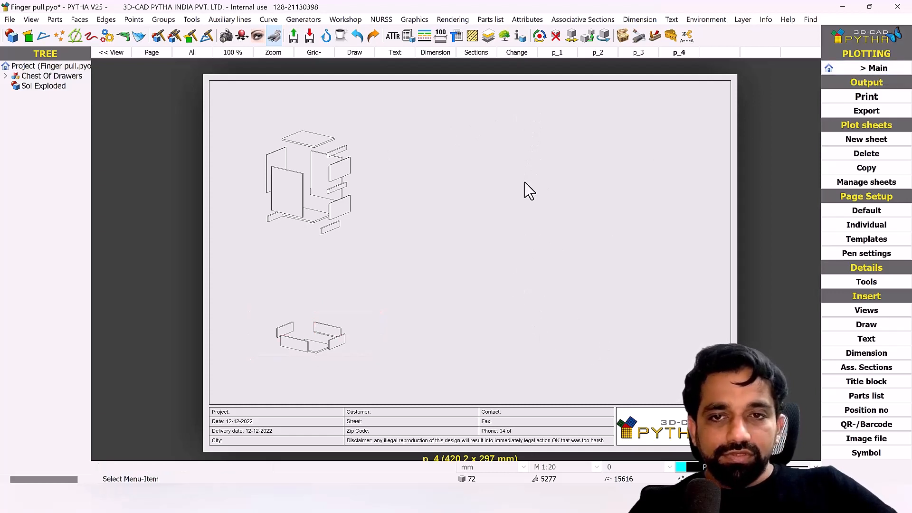
Step: In the 3D model, start assigning position numbers and select all parts as thick as the side panel, plus the back panel
click(861, 70)
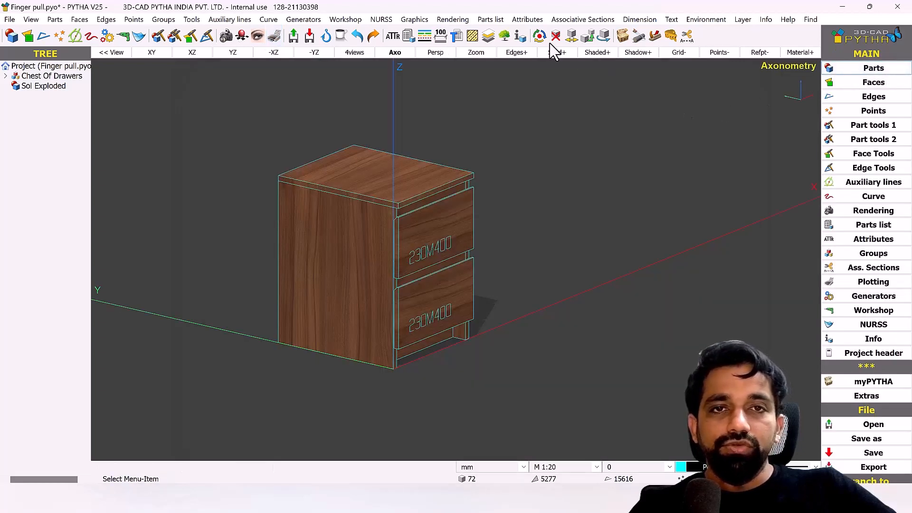
click(393, 36)
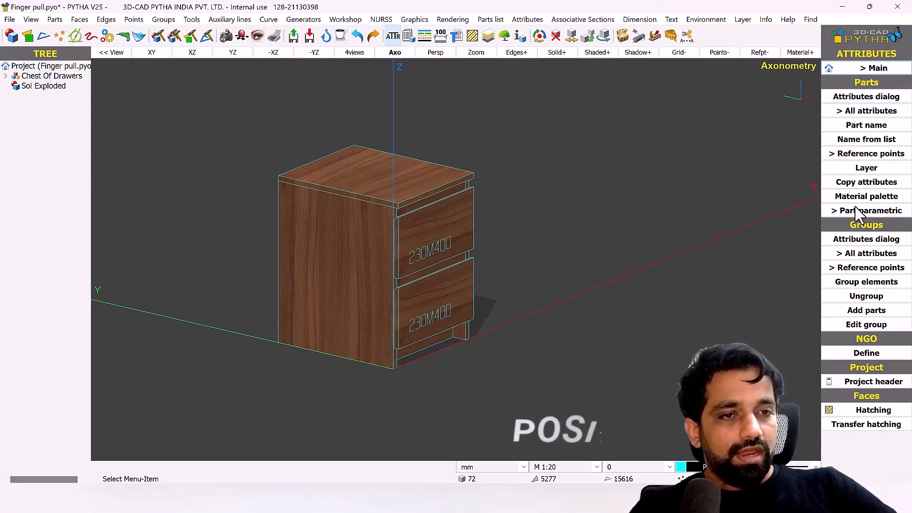
click(870, 112)
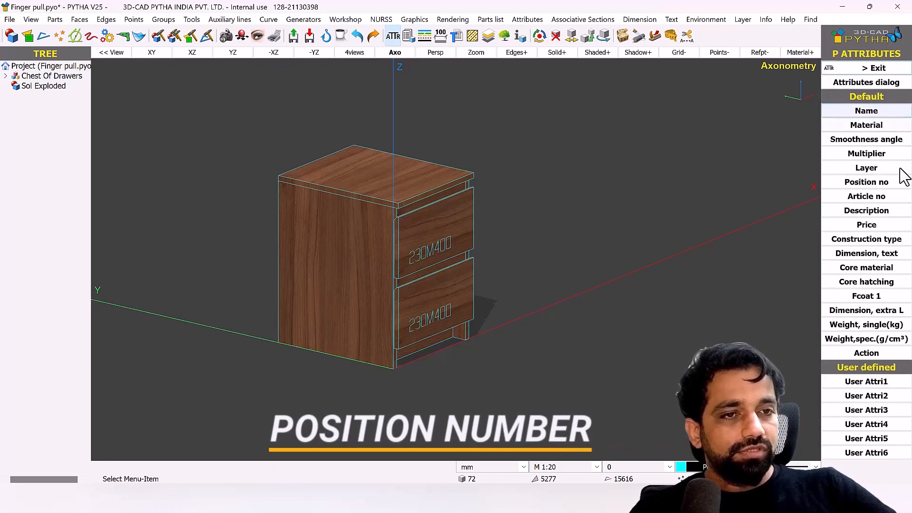
click(879, 182)
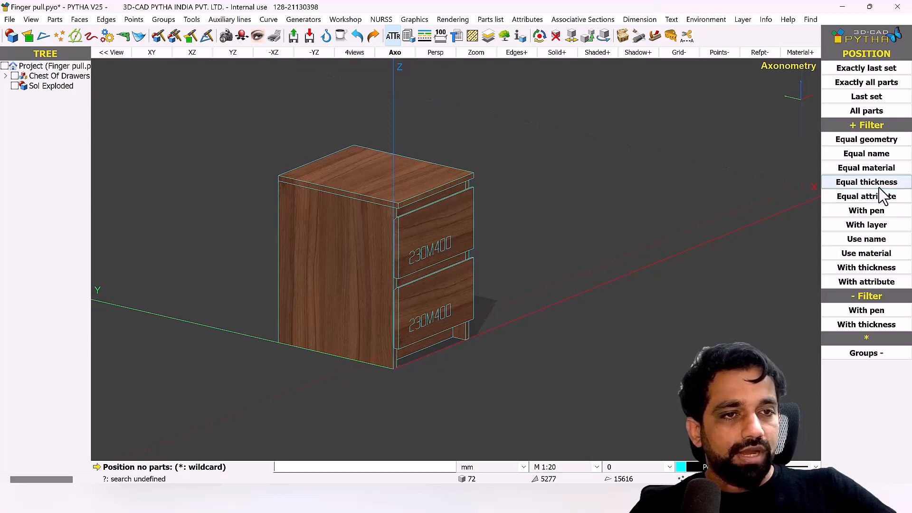
click(879, 185)
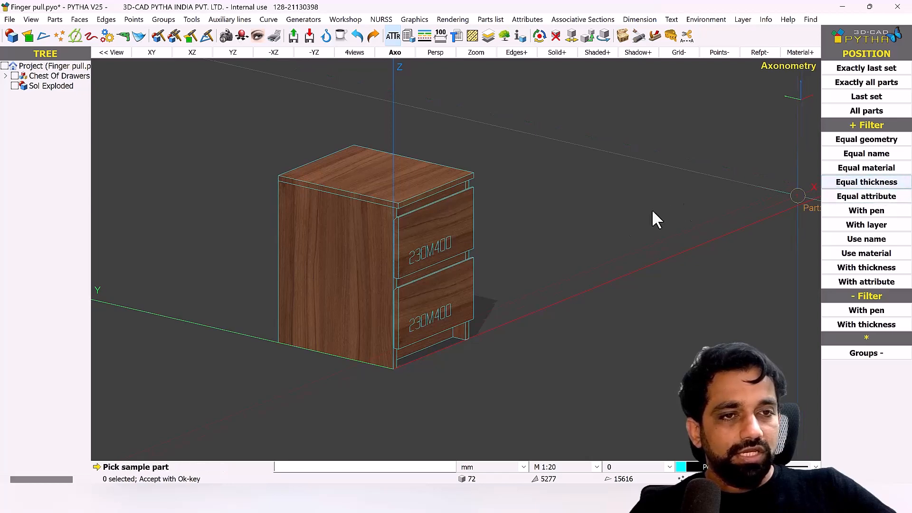
click(366, 238)
middle_drag(482, 212, 483, 173)
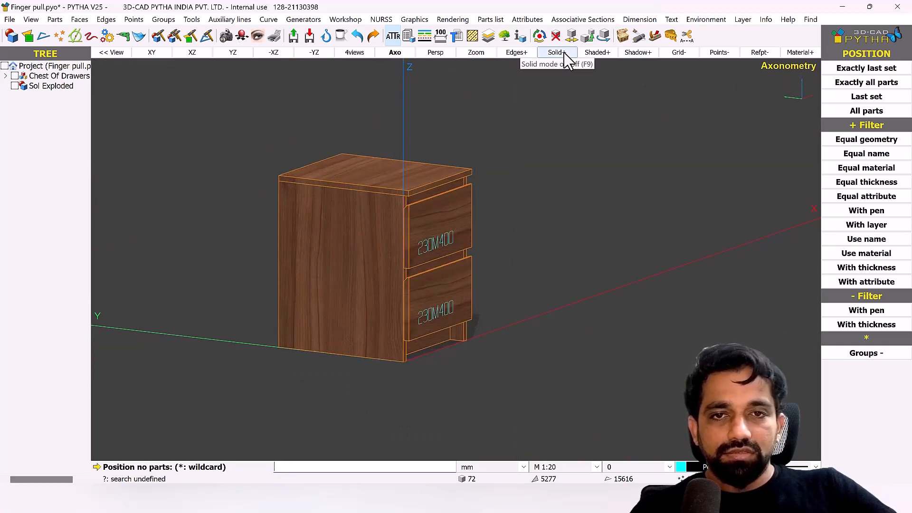
middle_drag(350, 221, 508, 218)
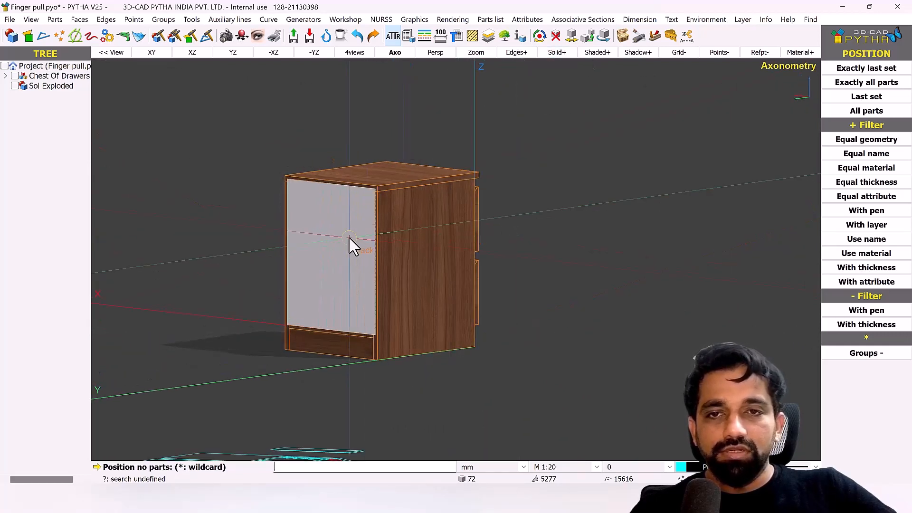
middle_drag(378, 255, 274, 258)
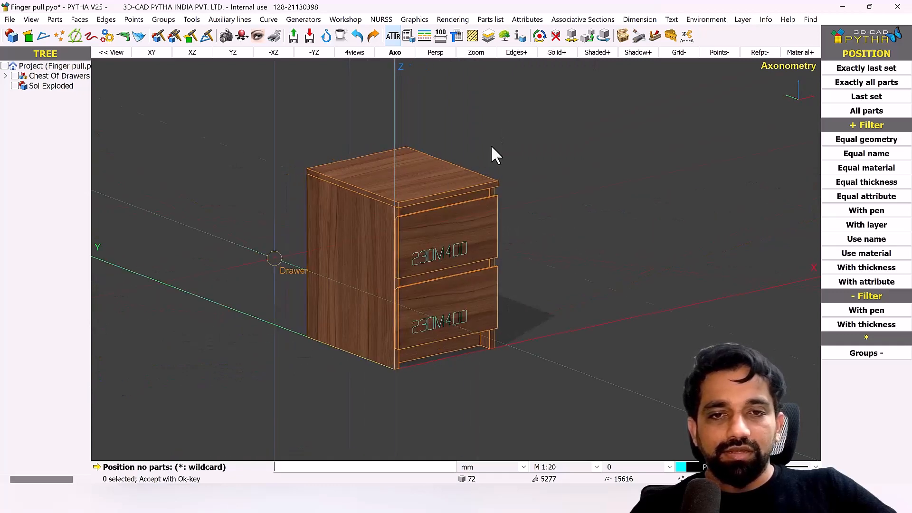
Step: Turn off solid display and add all parts with the same thickness as the upper drawer's side to the selection
click(557, 53)
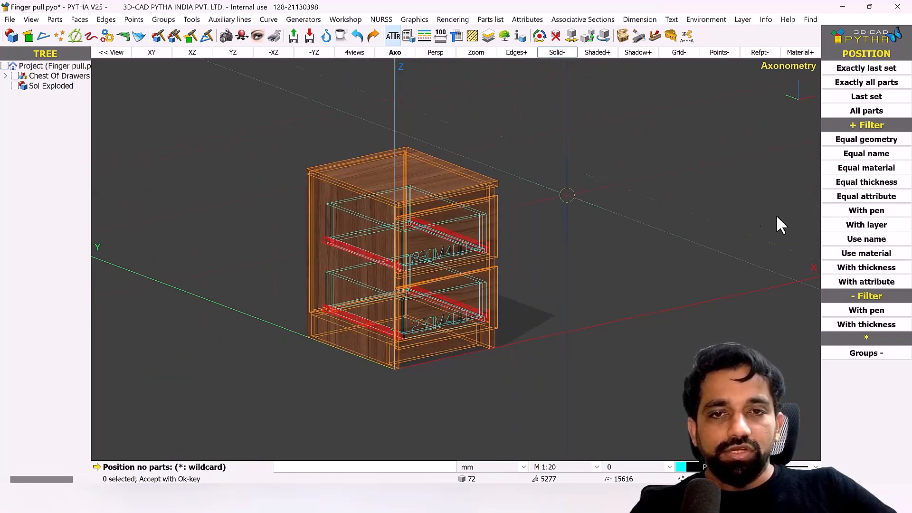
click(888, 183)
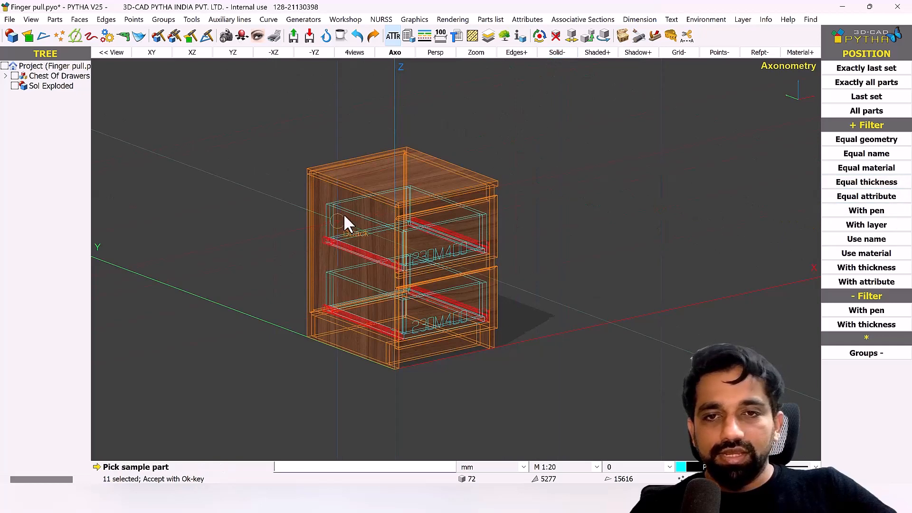
scroll(344, 206, up, 2)
click(343, 204)
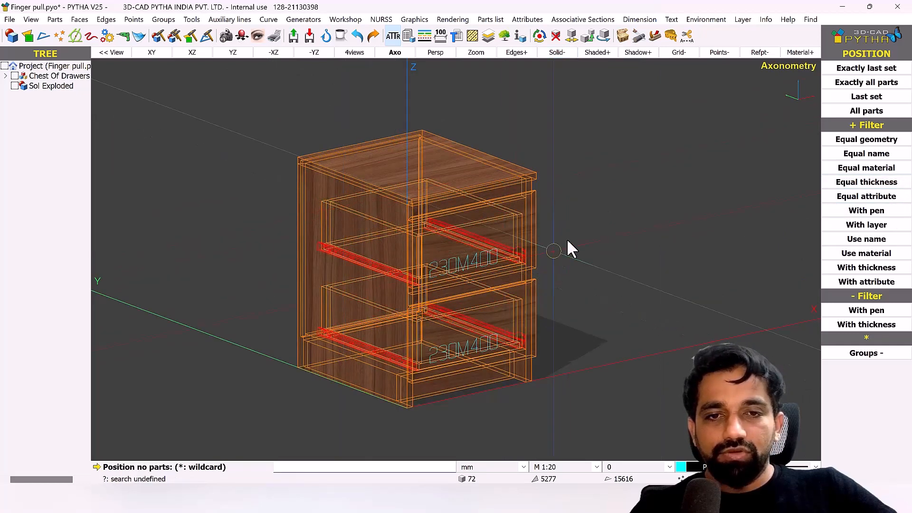
Step: Define position numbers for the selected parts with base text A, start value 1 and increment 1
right_click(582, 225)
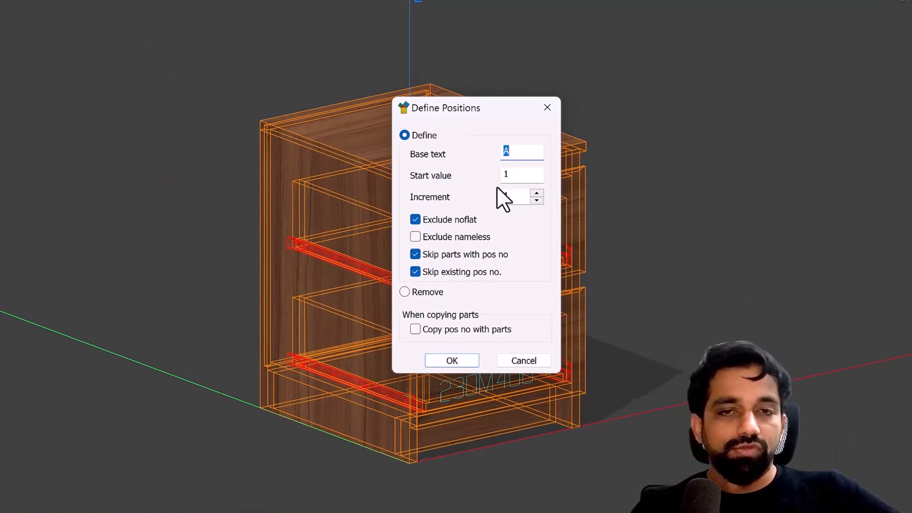
drag(509, 175, 480, 173)
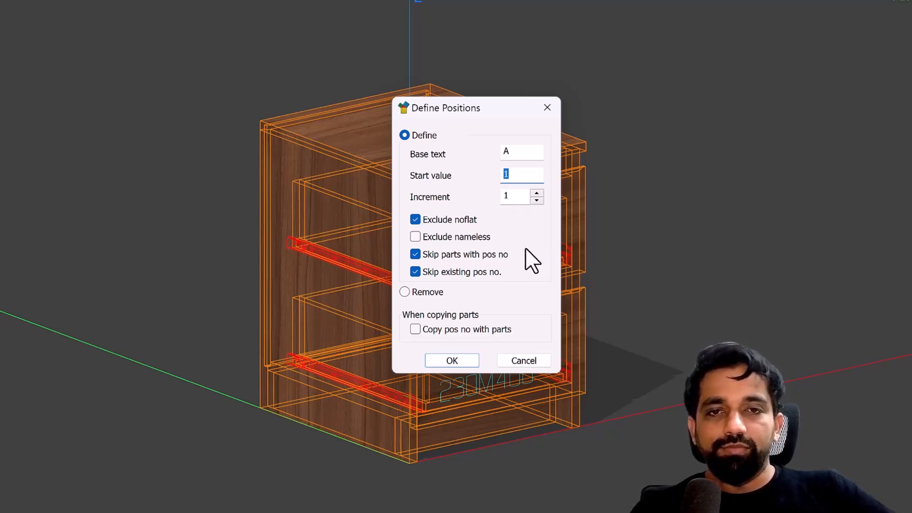
double_click(508, 195)
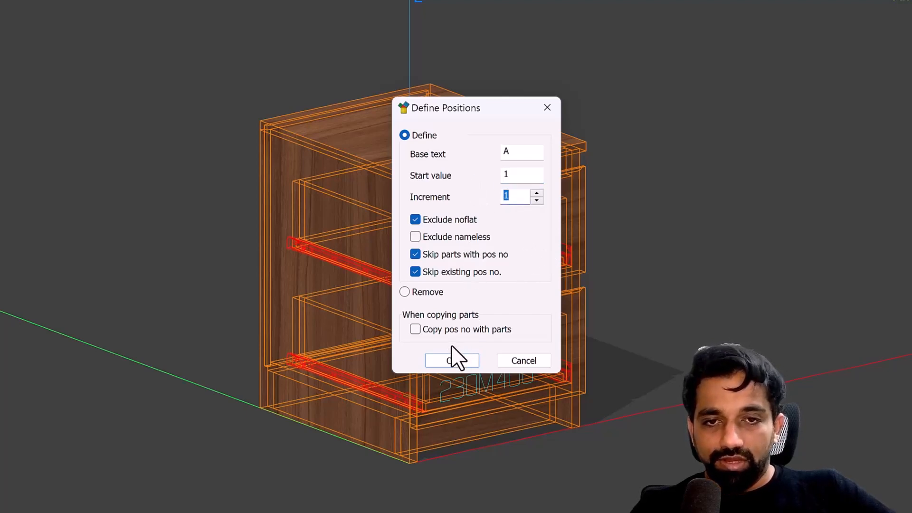
click(440, 360)
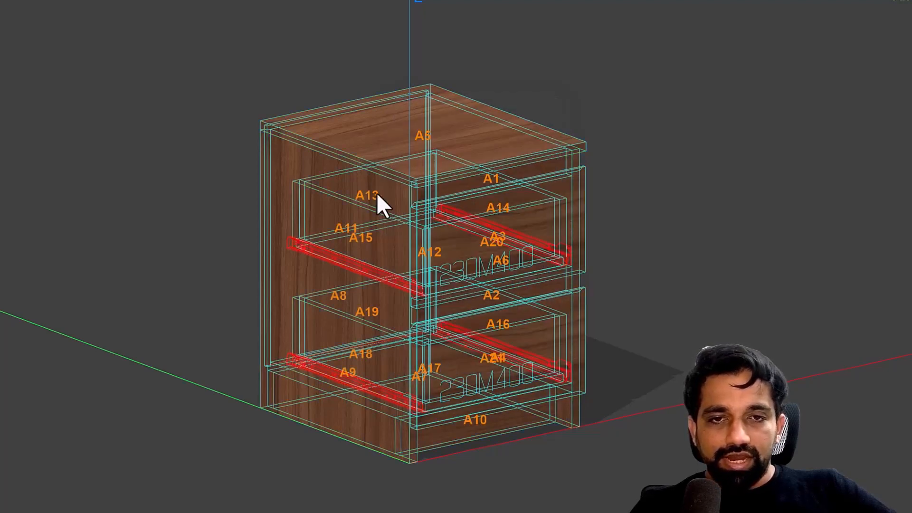
middle_drag(426, 234, 508, 237)
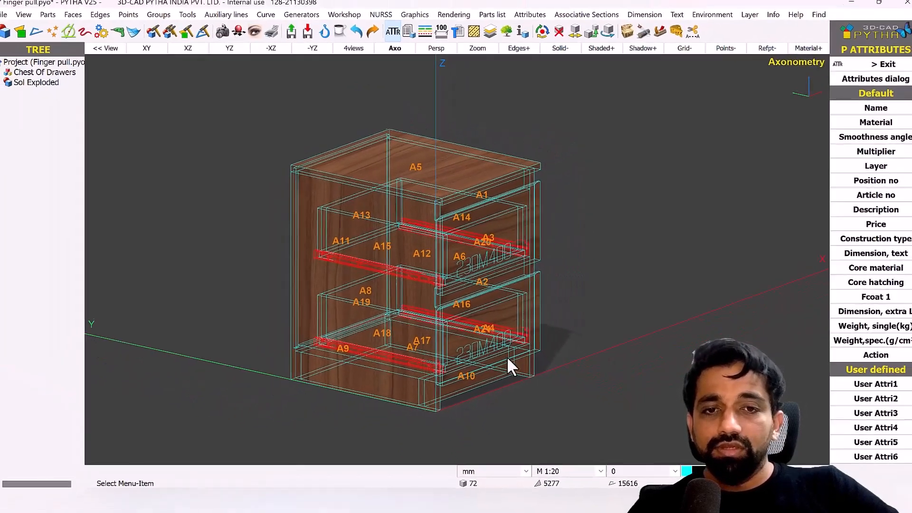
middle_drag(507, 356, 482, 313)
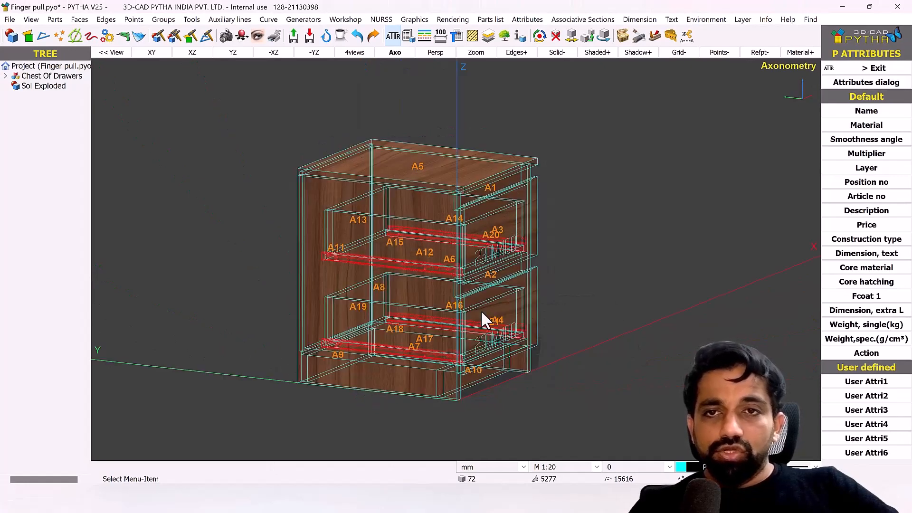
Step: Return to plot sheet p_4 and insert position numbers automatically on the exploded cabinet detail
click(276, 37)
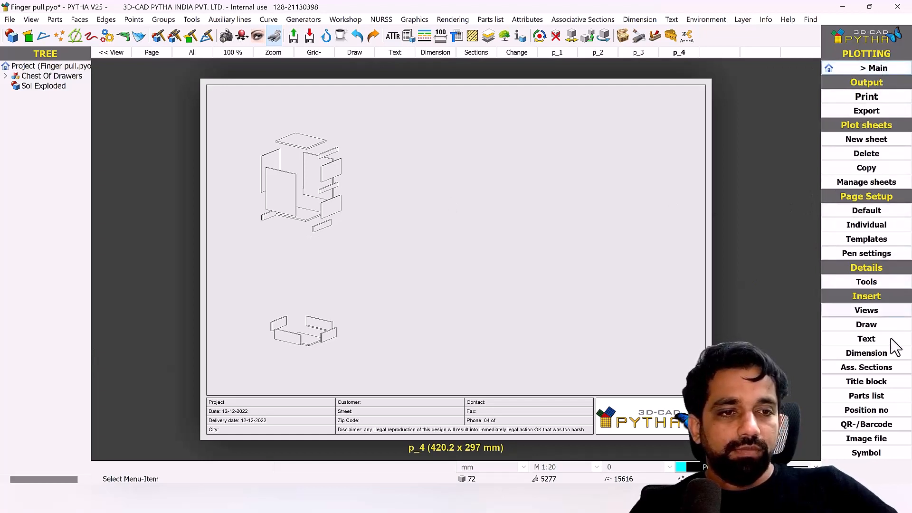
click(876, 411)
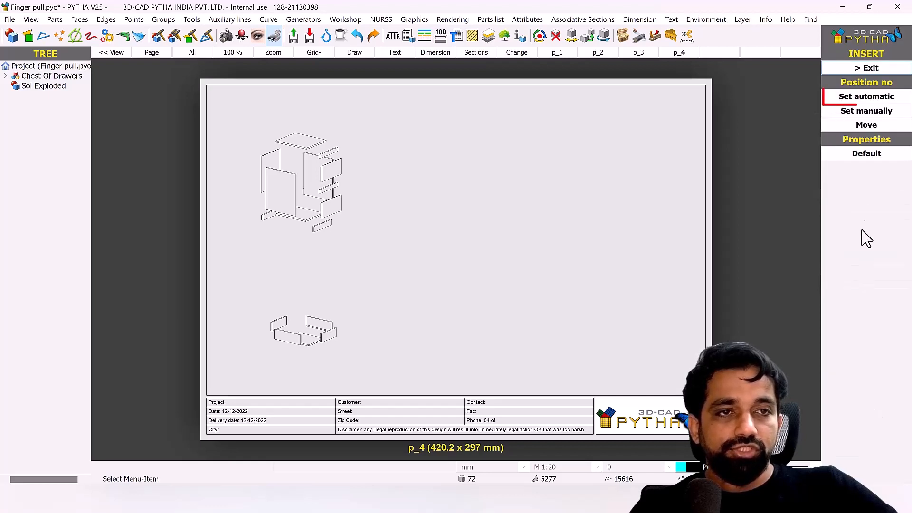
click(845, 111)
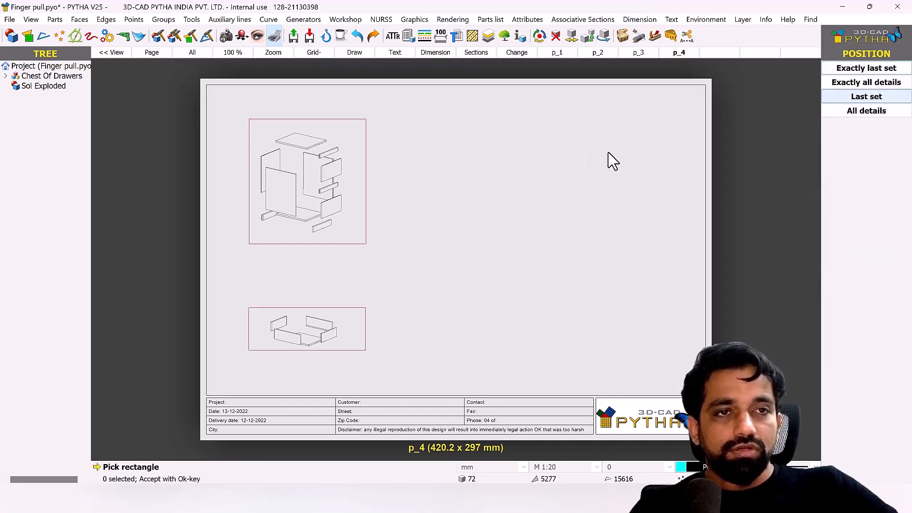
click(301, 192)
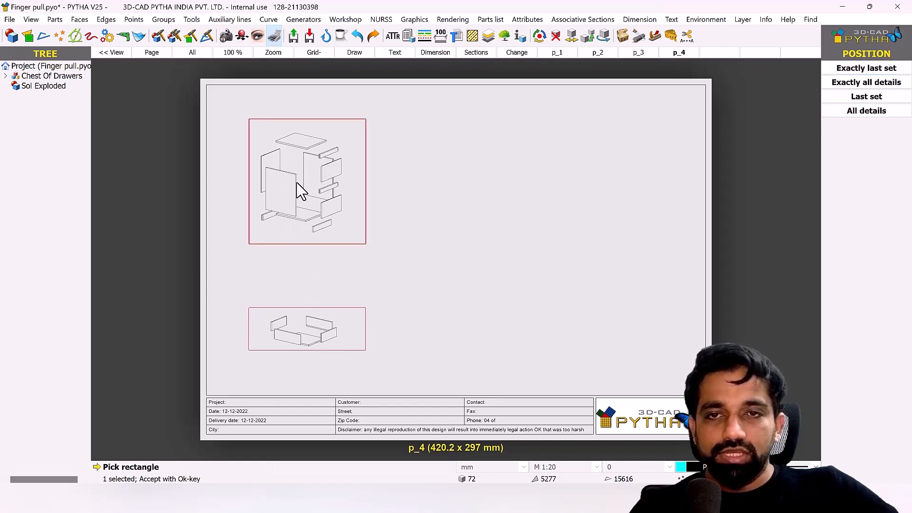
right_click(449, 162)
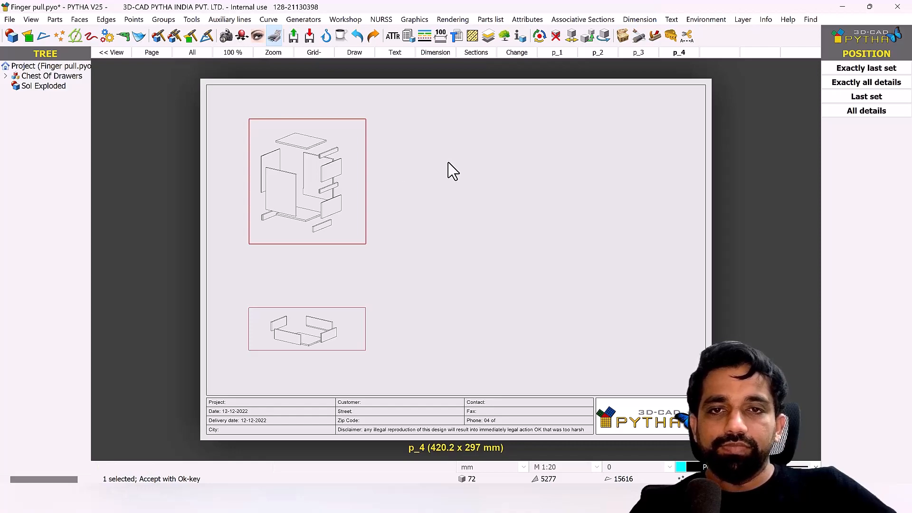
right_click(452, 171)
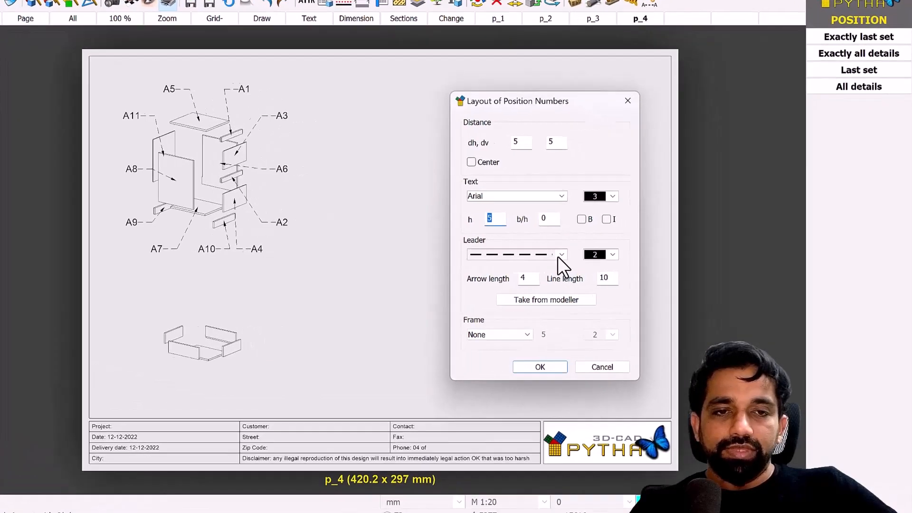
Step: Change the leader line style of the cabinet's position numbers to short dashes
click(610, 255)
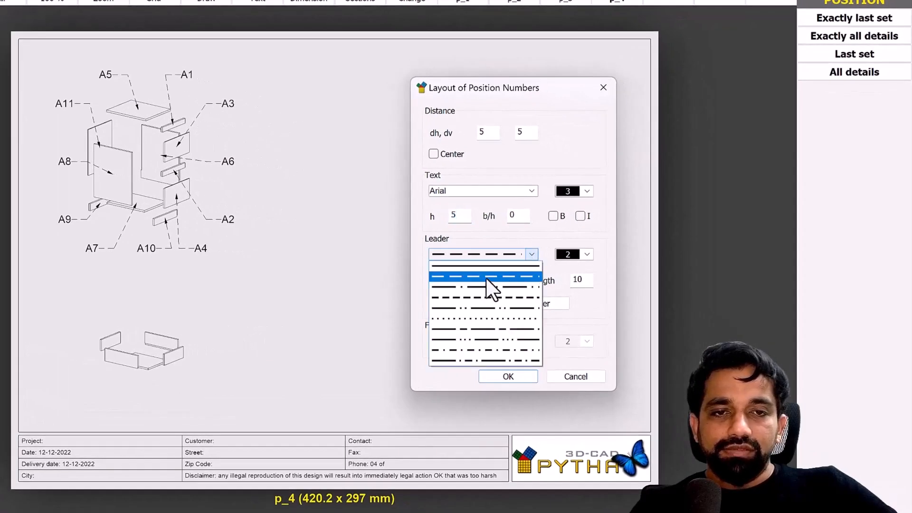
click(494, 266)
click(505, 256)
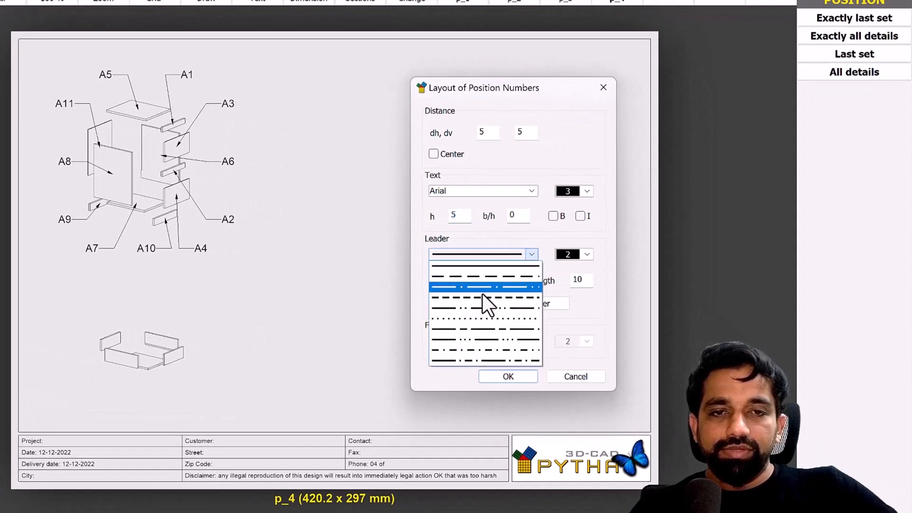
click(482, 295)
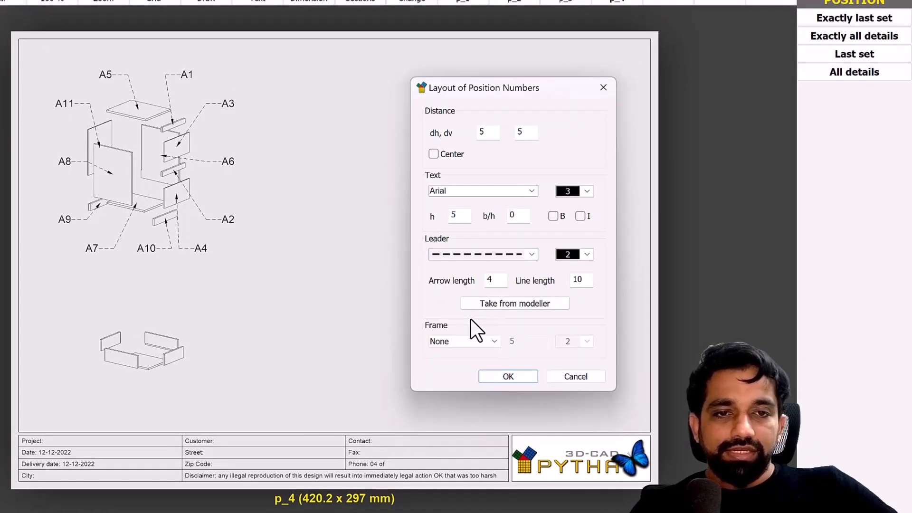
Step: Try circle and rectangle frames around the position numbers, and return the frame setting to None
click(463, 340)
click(454, 359)
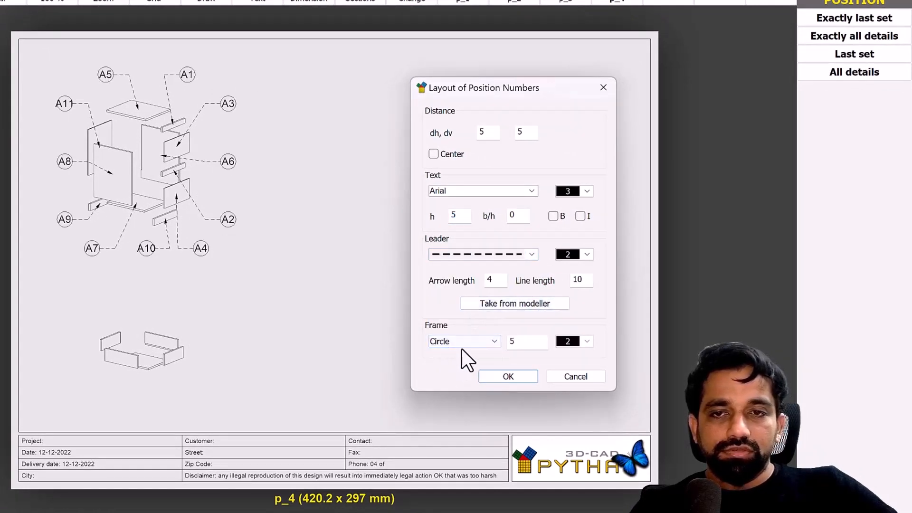
click(463, 344)
click(454, 367)
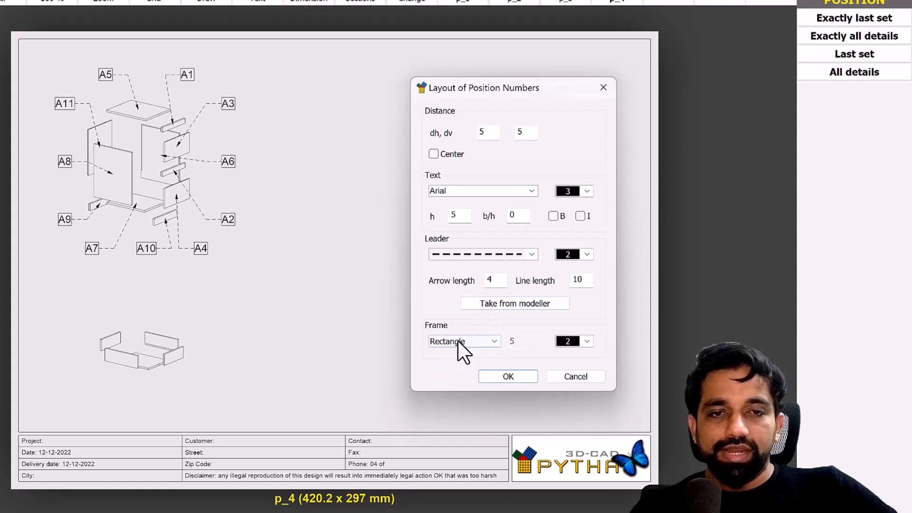
click(458, 341)
click(456, 350)
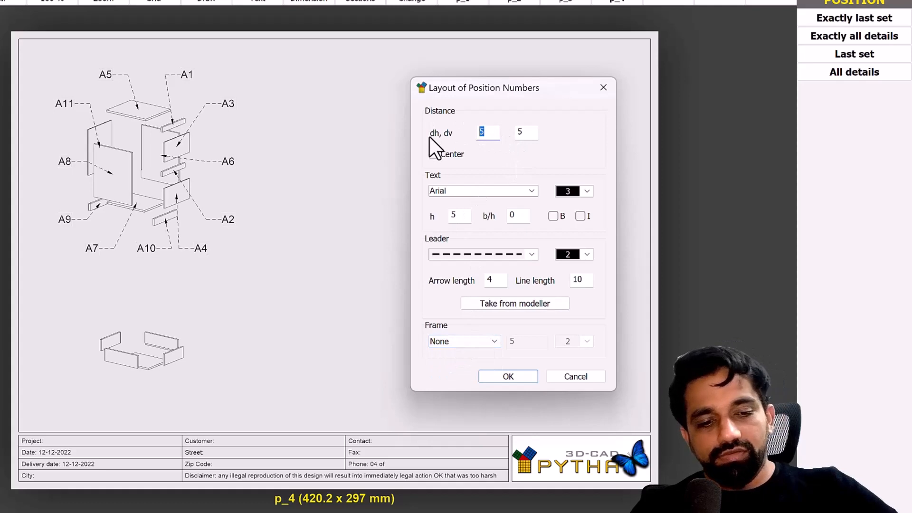
Step: Set both the horizontal and vertical distances of the position numbers to 10 and accept the layout
text(10)
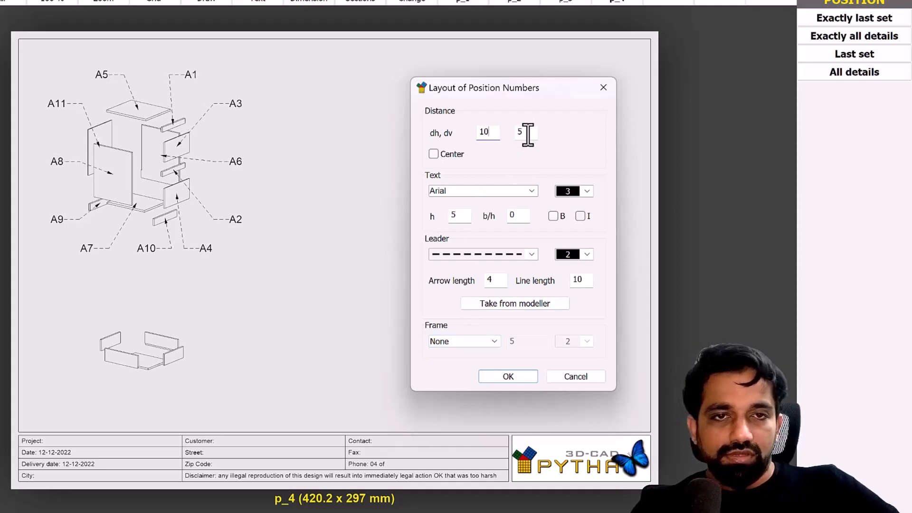
drag(525, 135, 509, 135)
text(10)
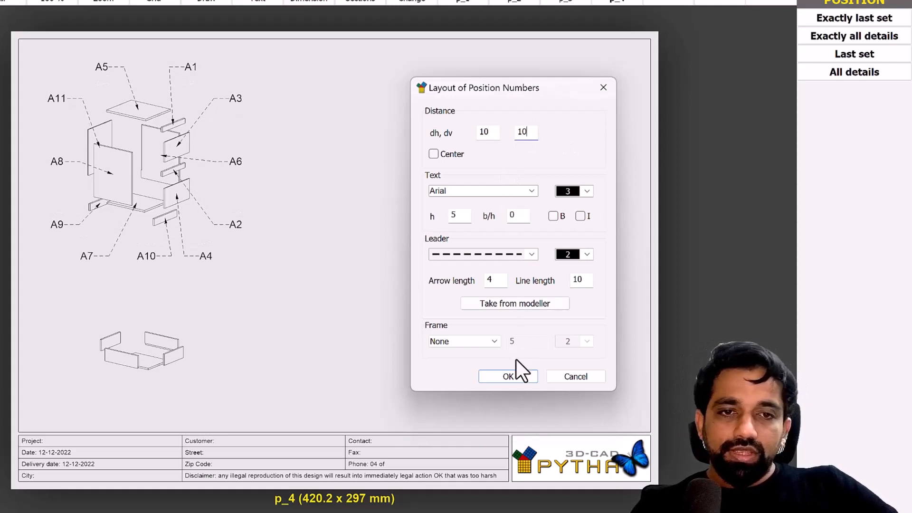
click(508, 377)
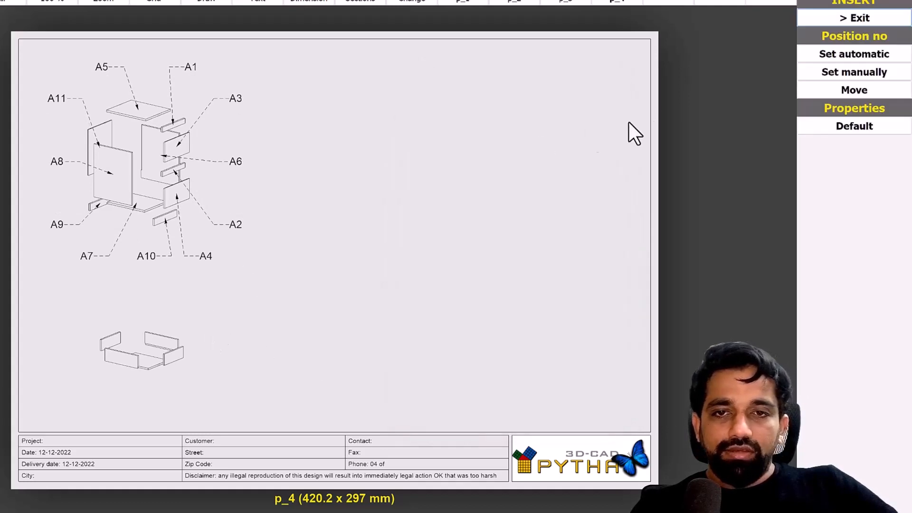
Step: Set the default caption for position numbers to Name
click(838, 127)
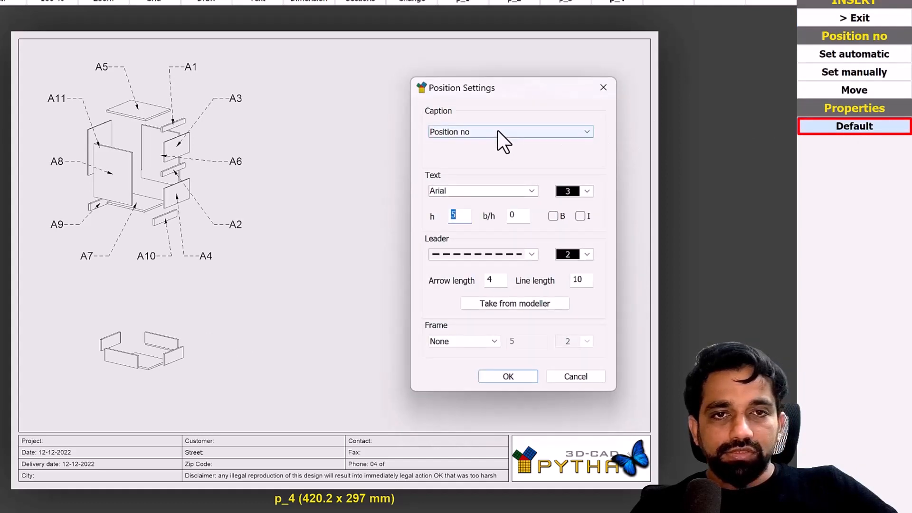
click(498, 132)
click(466, 151)
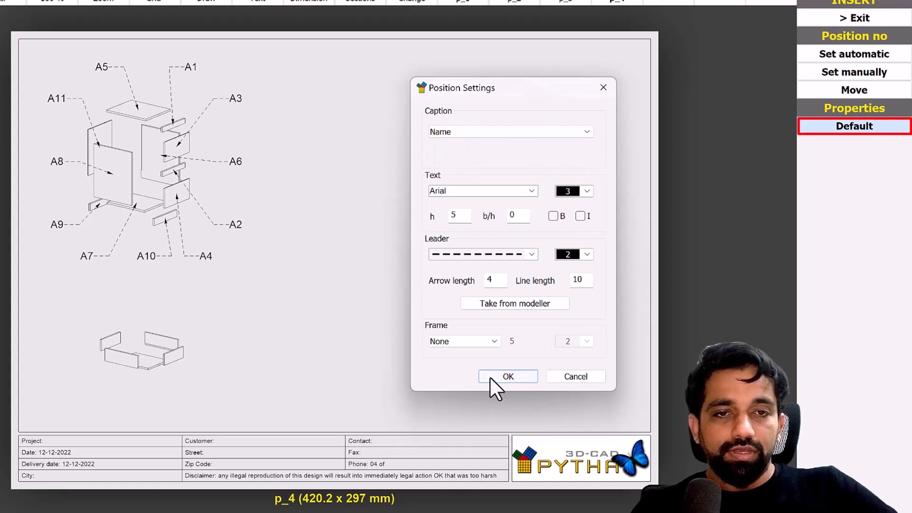
click(508, 377)
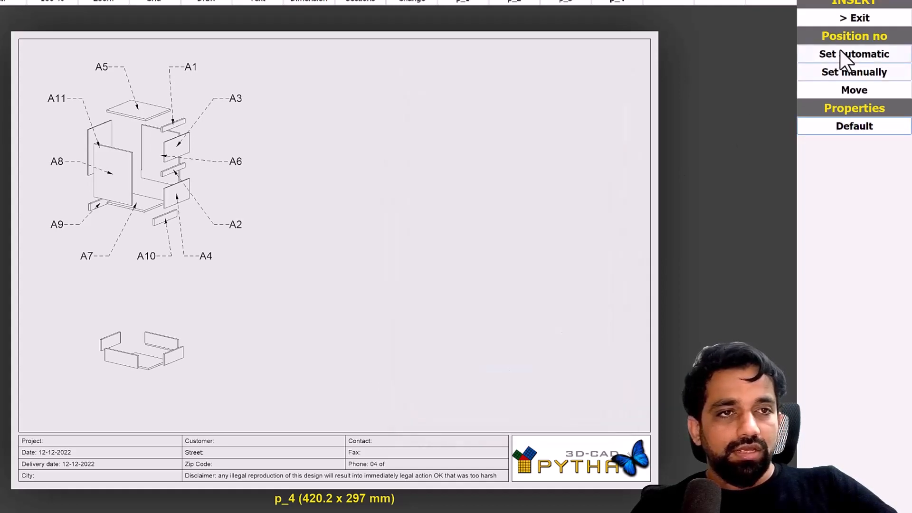
Step: Insert the part name labels automatically on the exploded drawer detail, accepting the current layout with 10 distances
click(842, 53)
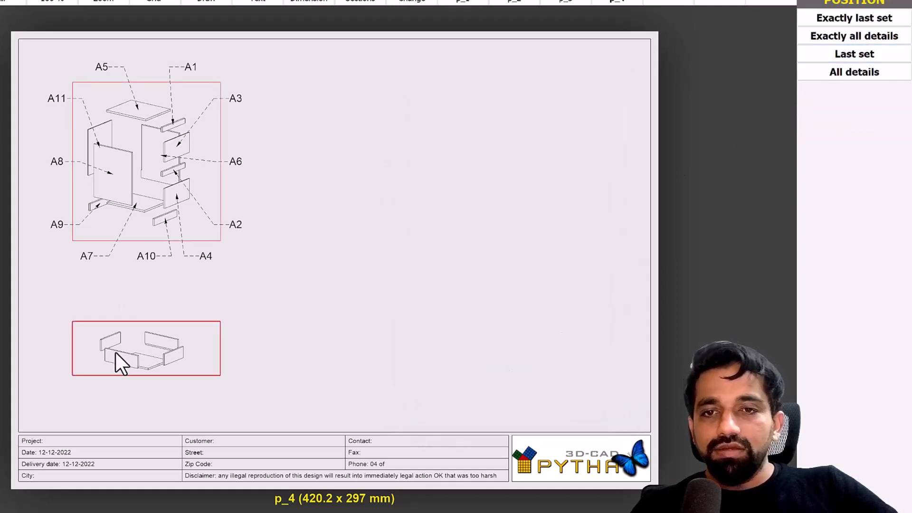
right_click(287, 325)
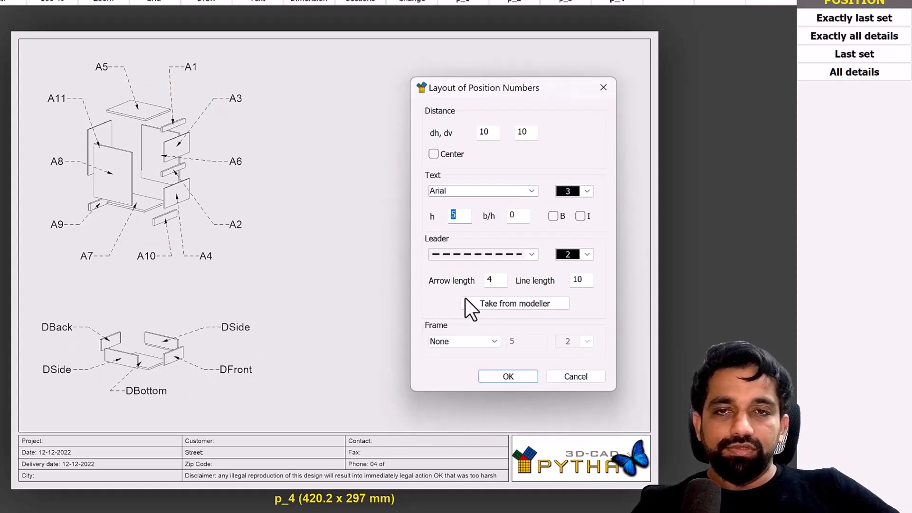
click(502, 381)
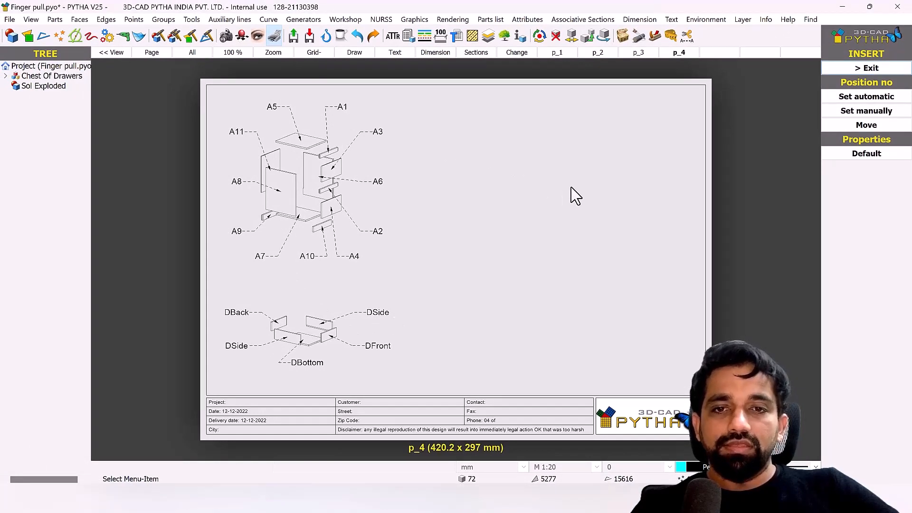
click(866, 69)
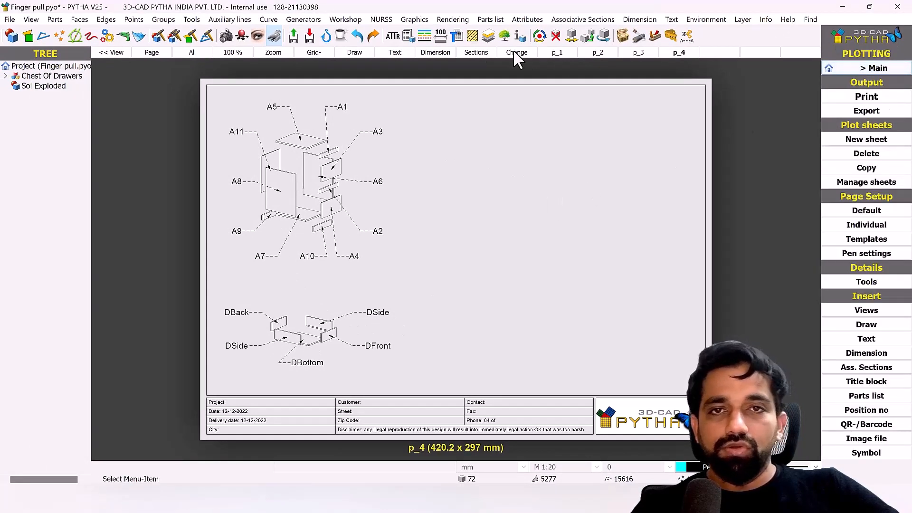
Step: Create a parts list of all parts as thick as the top or the upper drawer's side, plus the back panel
click(425, 36)
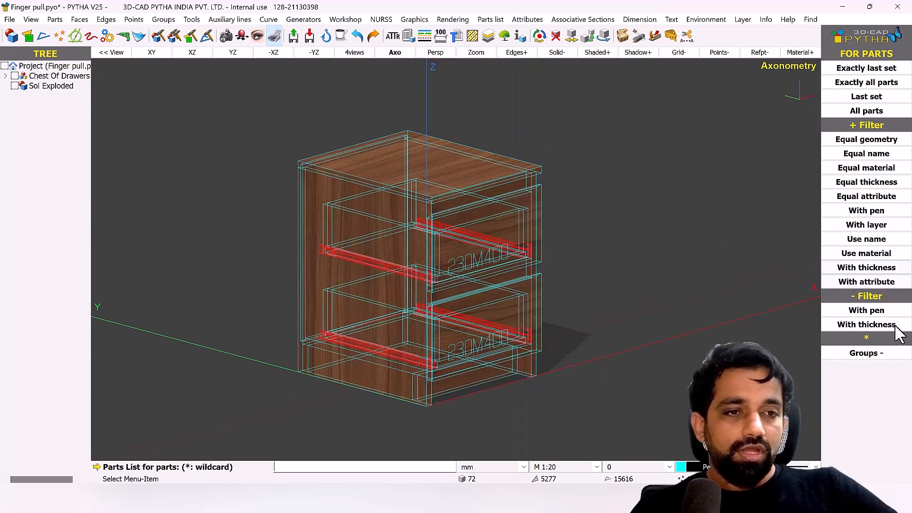
click(867, 183)
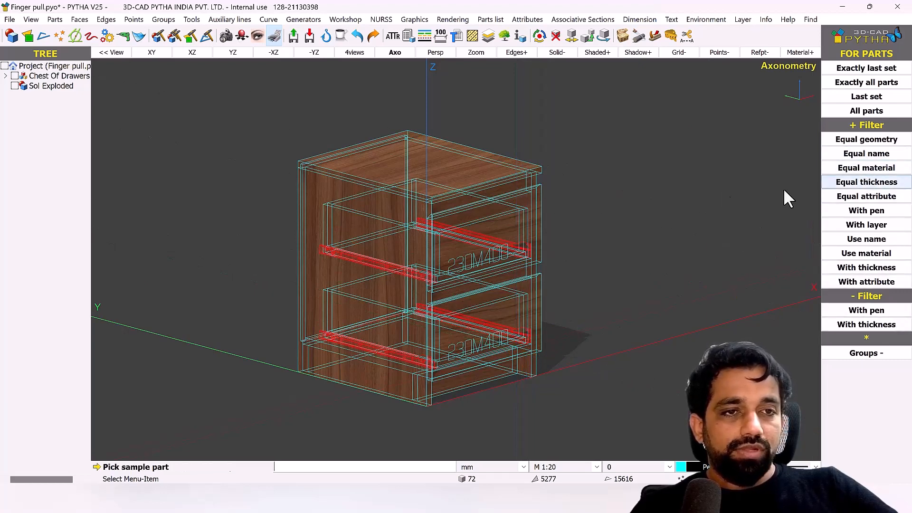
click(499, 152)
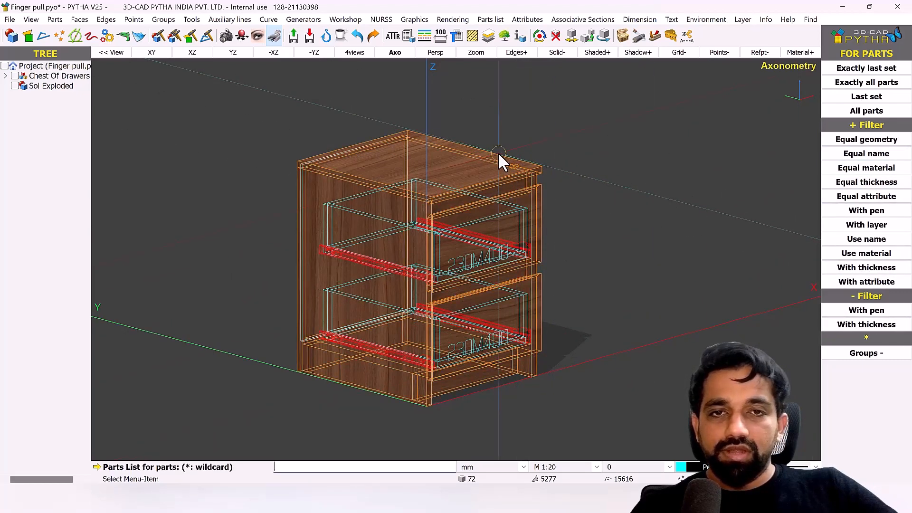
click(879, 183)
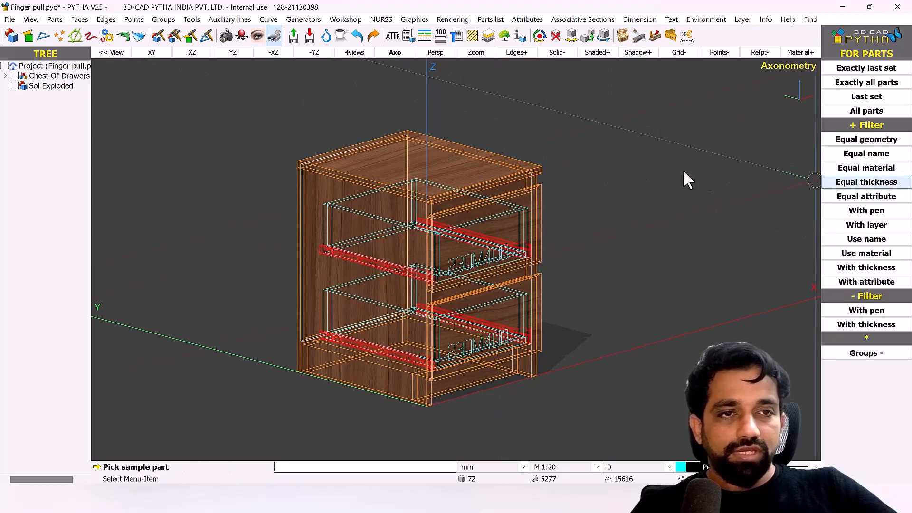
click(332, 211)
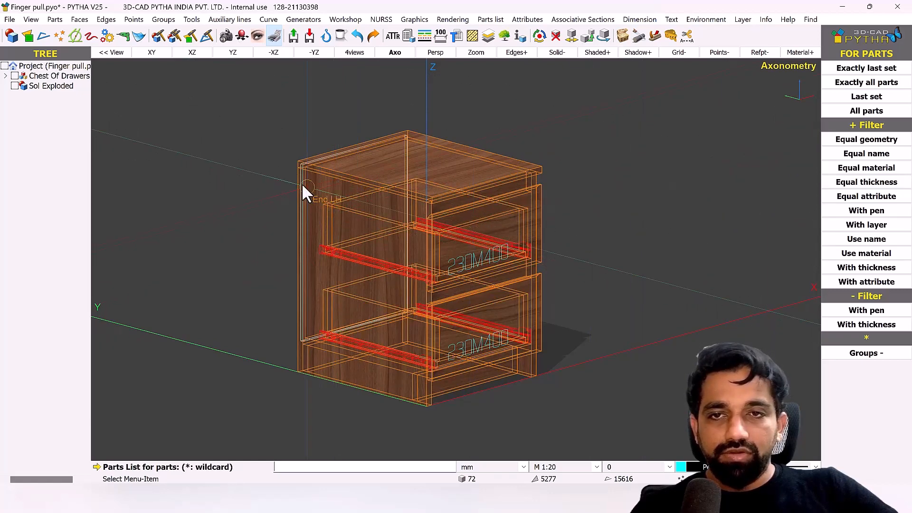
click(322, 181)
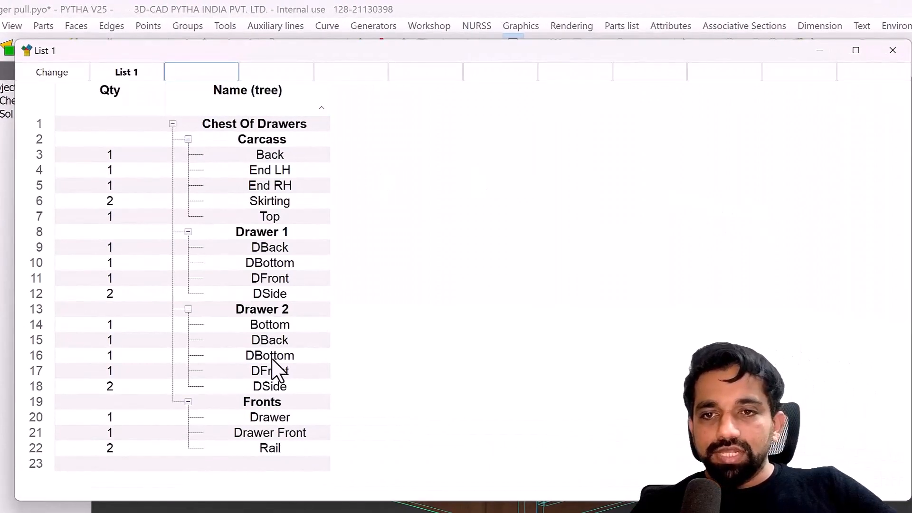
Step: Insert a Position no column between the Qty and Name (tree) columns of the parts list
right_click(246, 102)
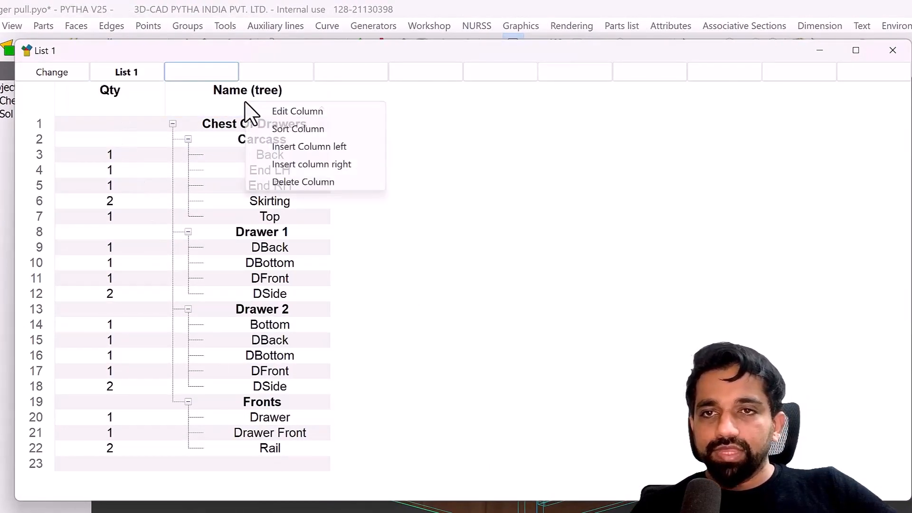
click(330, 151)
click(457, 128)
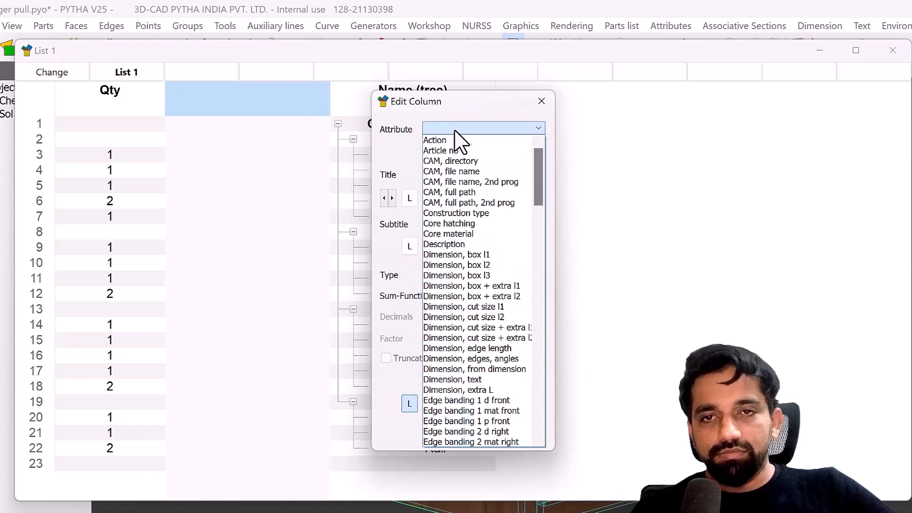
key(p)
key(p)
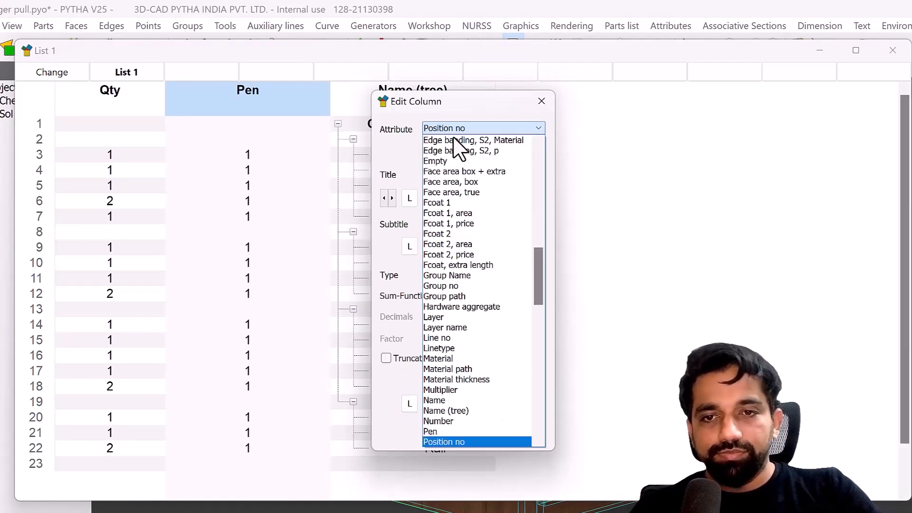
key(Return)
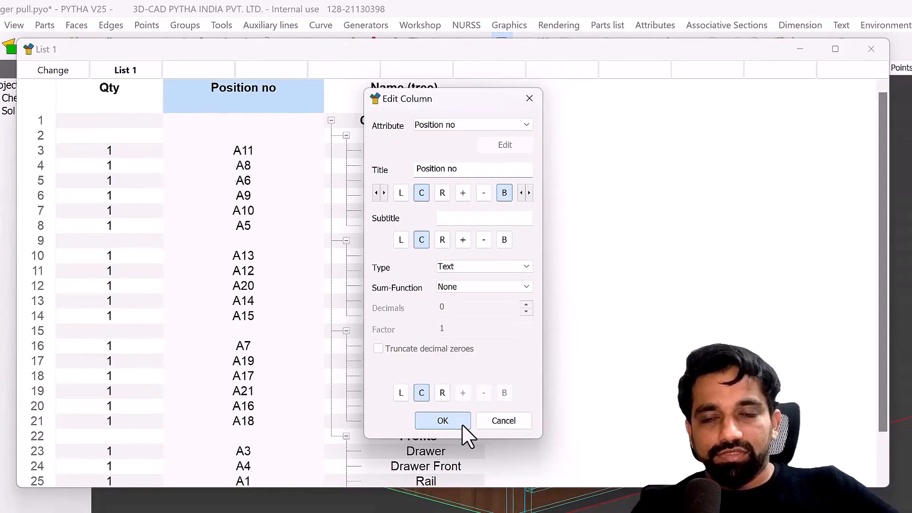
click(473, 434)
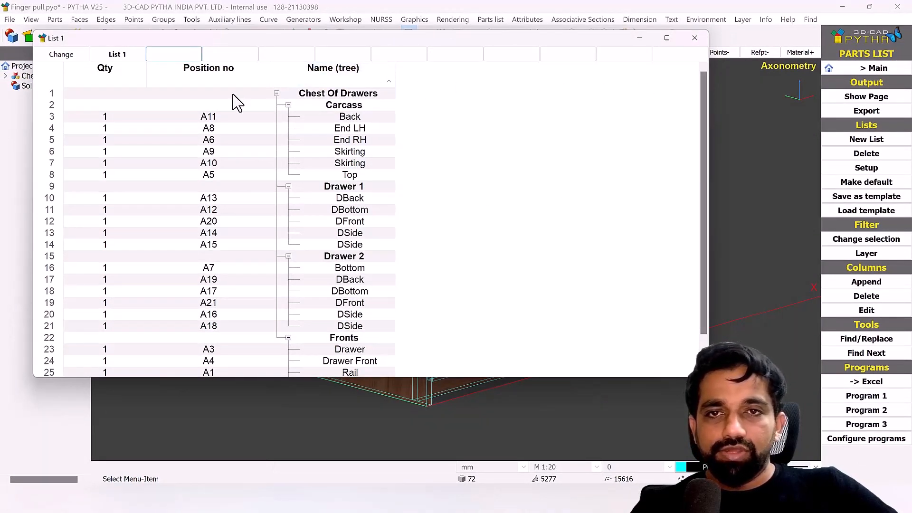
Step: Minimize the list, return to plot sheet p_4 and insert the parts list in the empty area beside the exploded details
drag(527, 38, 582, 106)
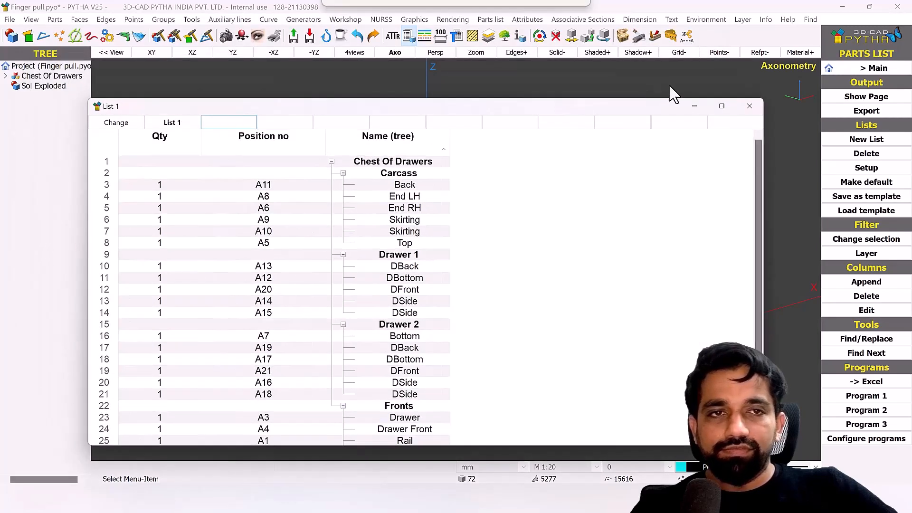
click(694, 107)
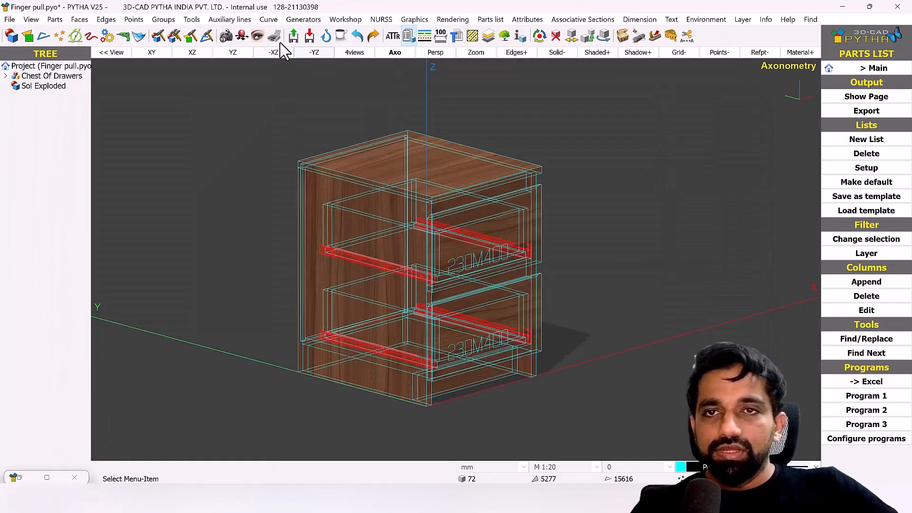
click(275, 36)
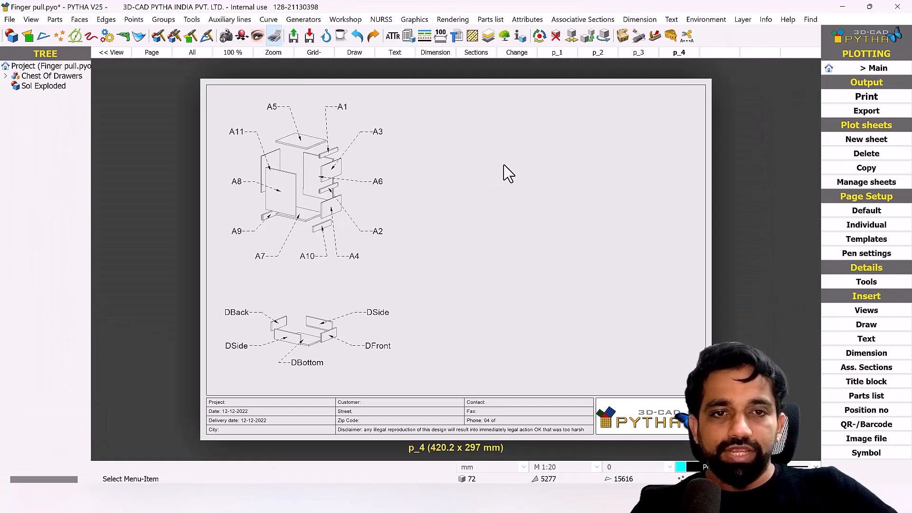
right_click(506, 172)
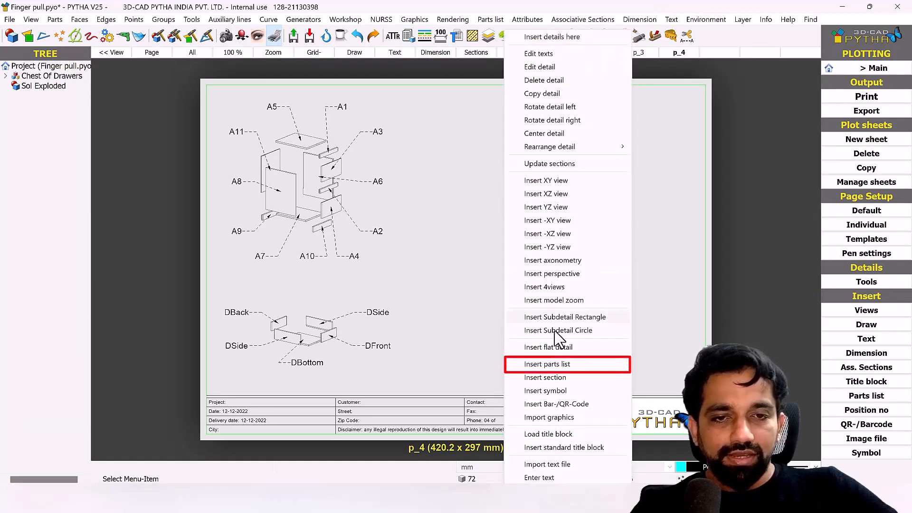
click(564, 364)
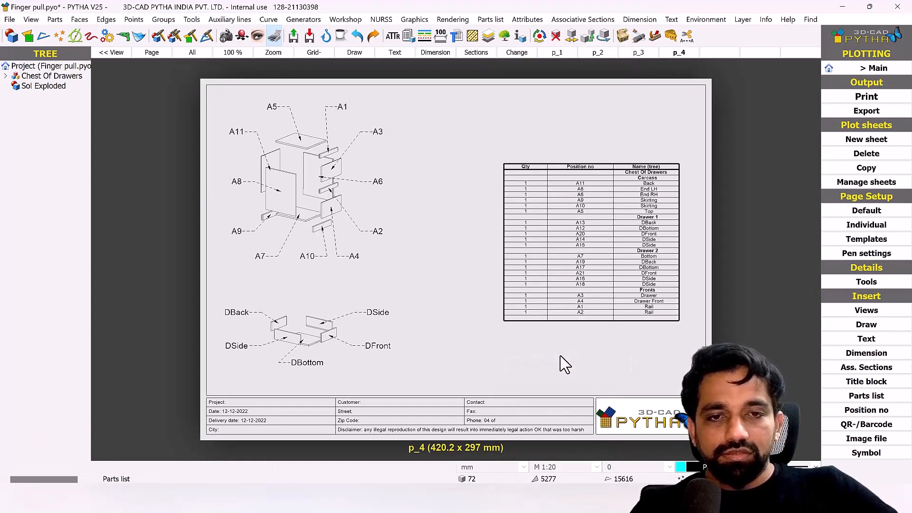
Step: Move the parts list table to the sheet's upper edge, beside the exploded cabinet detail
right_click(614, 253)
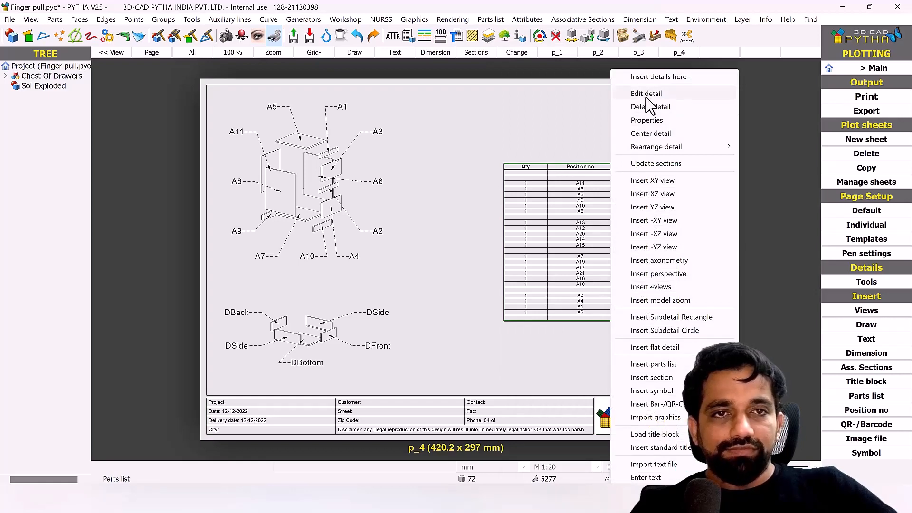
click(646, 97)
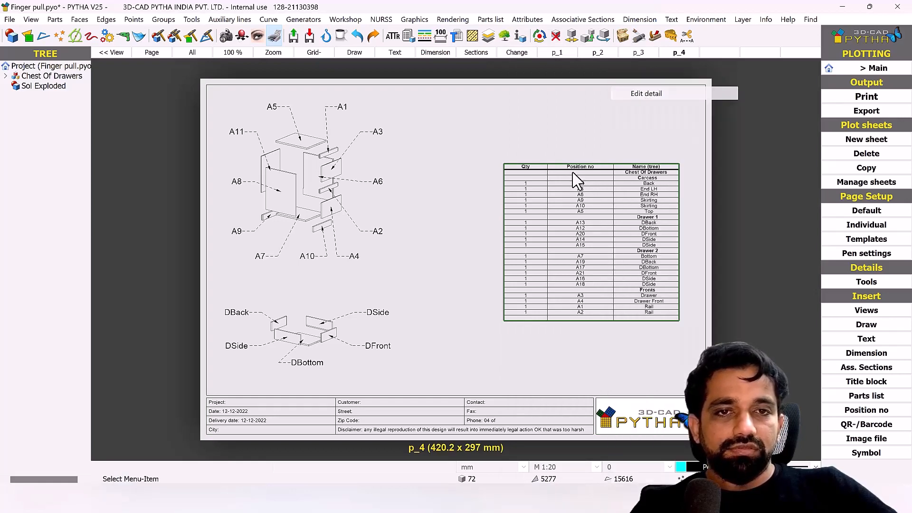
click(591, 242)
click(531, 179)
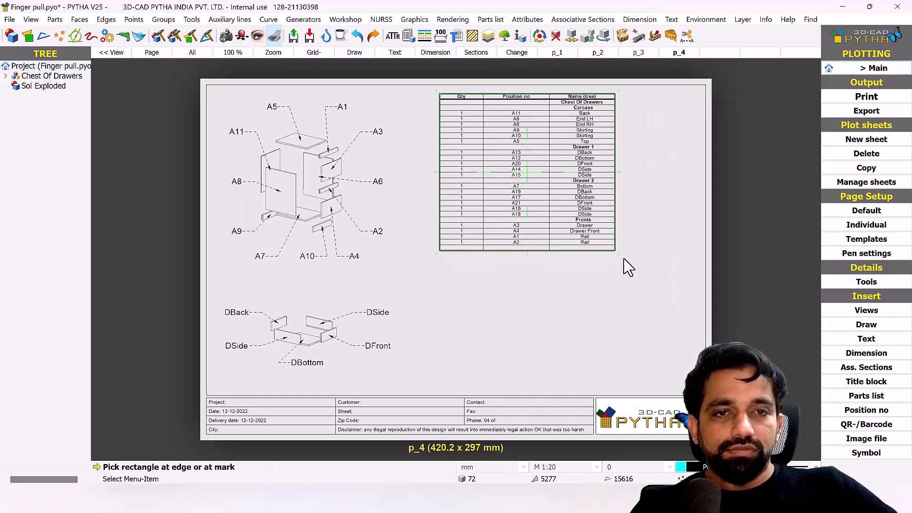
Step: Scale the parts list table up on sheet p_4 until it reaches nearly to the sheet's right margin
click(613, 248)
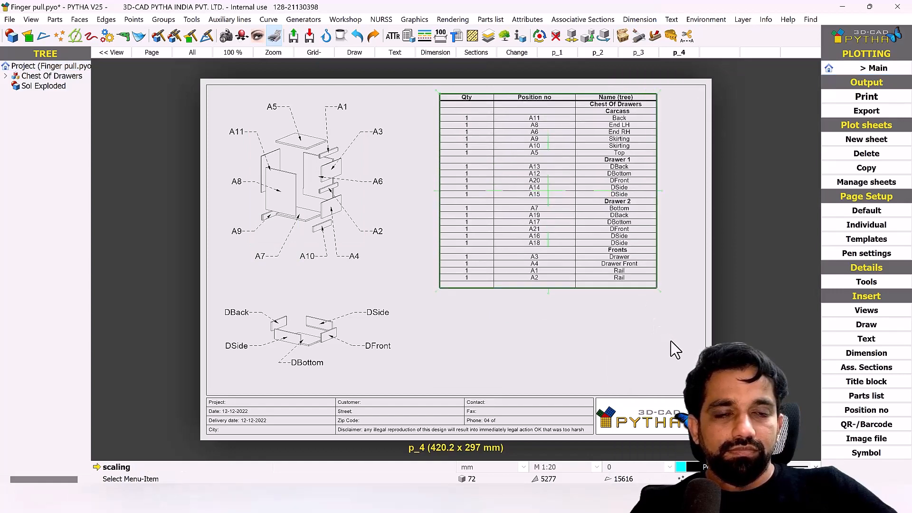
click(684, 364)
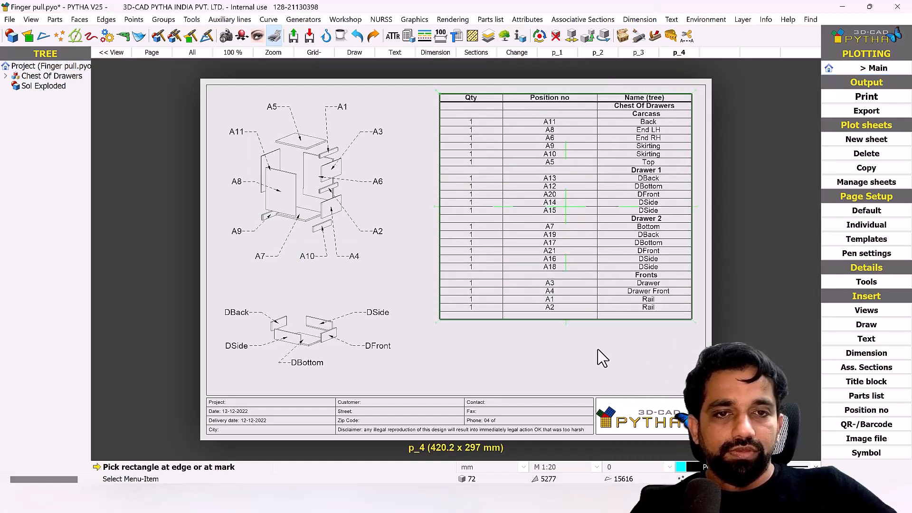
right_click(571, 345)
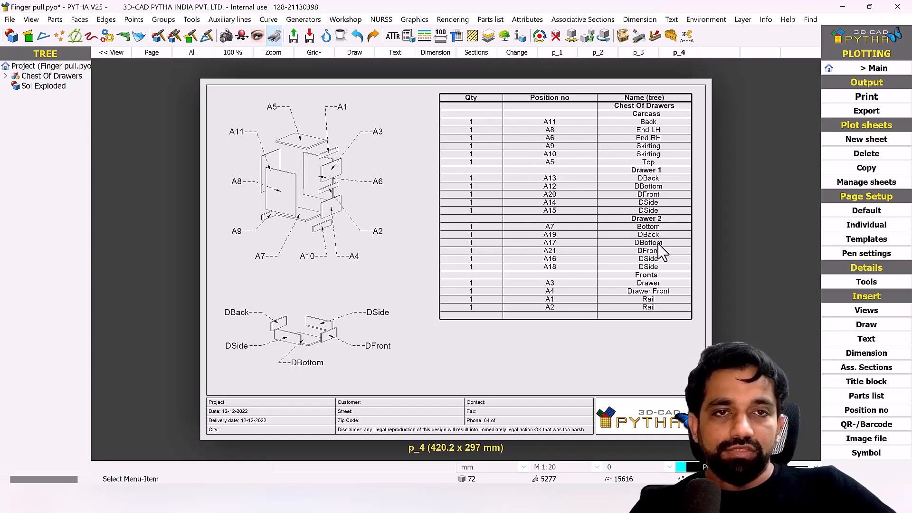
Step: Reopen the parts list and add a Dimension, box l1 column to the right of the Name (tree) column
click(409, 37)
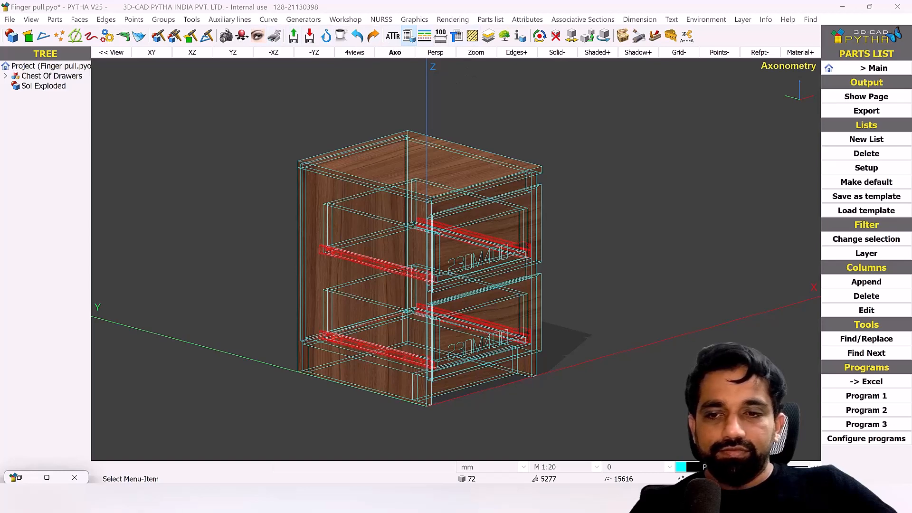
click(47, 478)
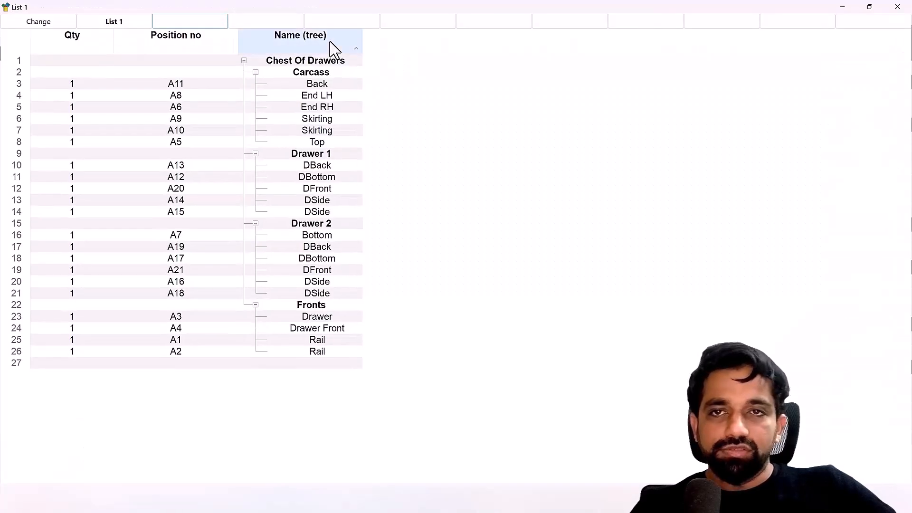
right_click(330, 43)
click(395, 88)
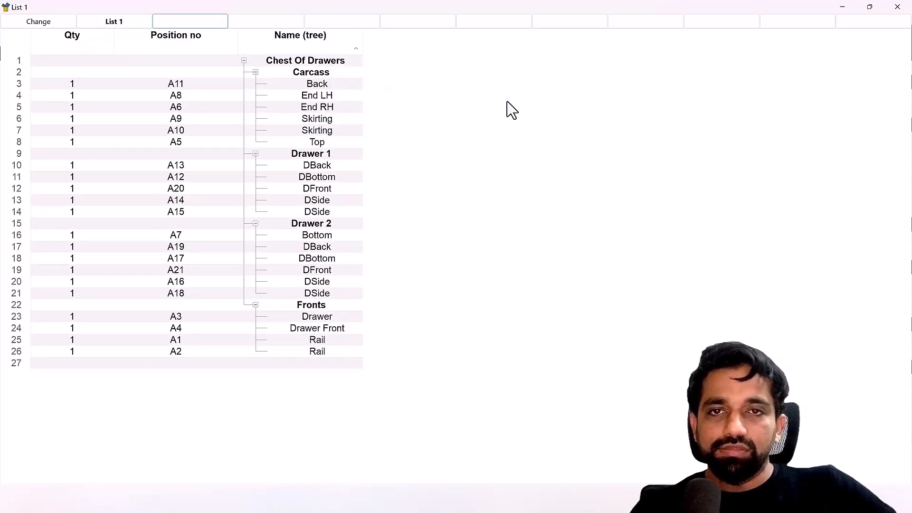
click(420, 97)
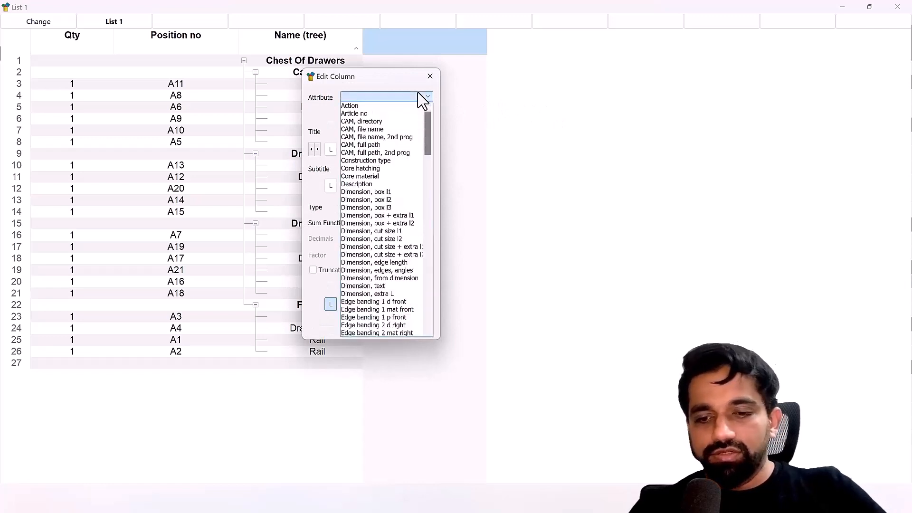
click(383, 194)
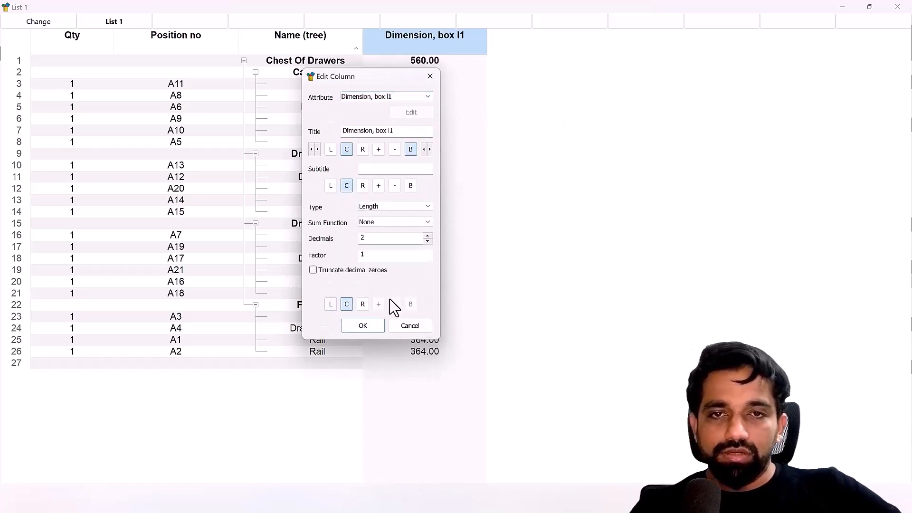
click(363, 326)
Step: Add a Dimension, box l2 column to the right of the Dimension, box l1 column
right_click(457, 50)
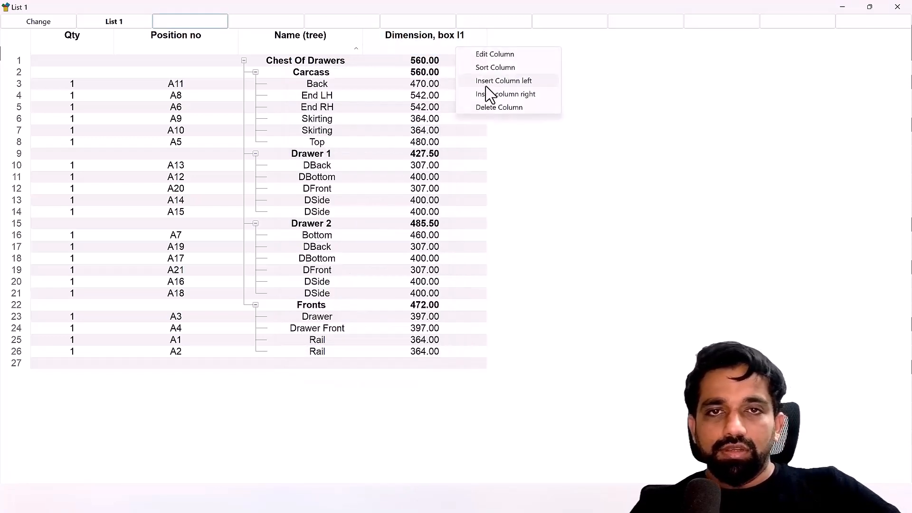
click(494, 95)
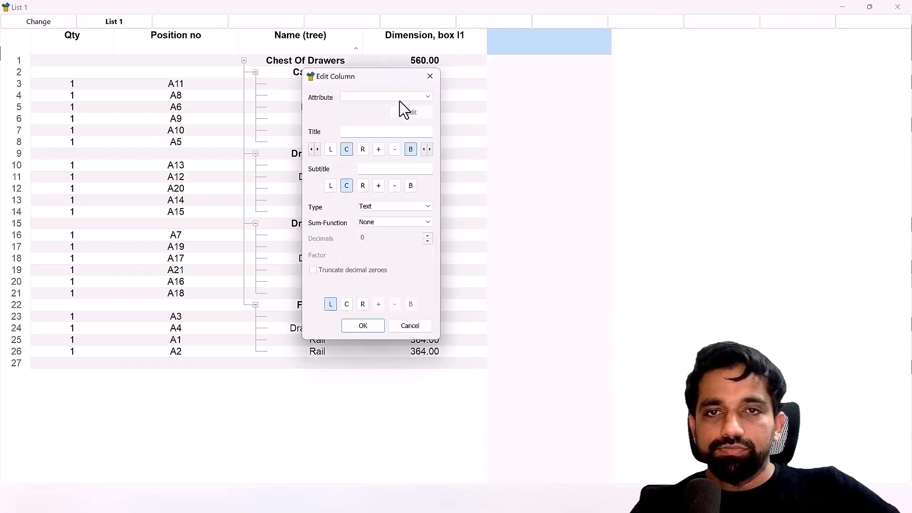
click(400, 98)
click(399, 198)
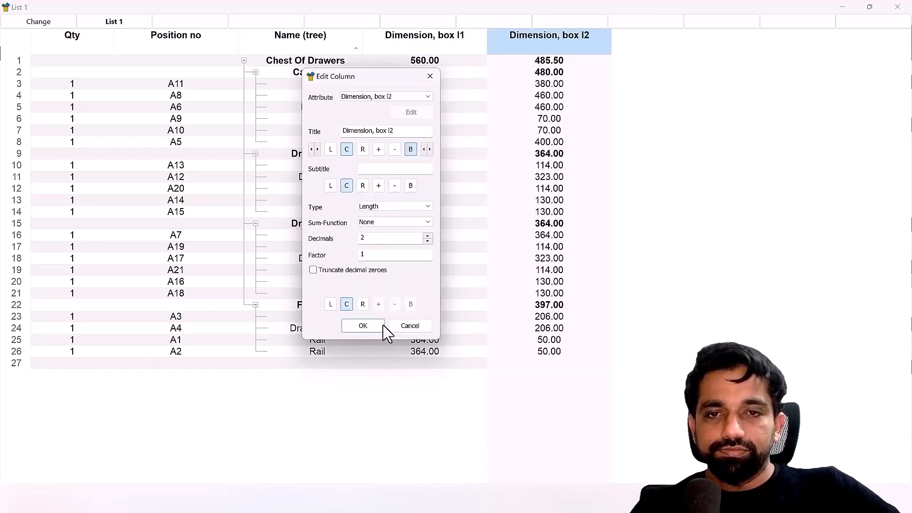
click(380, 326)
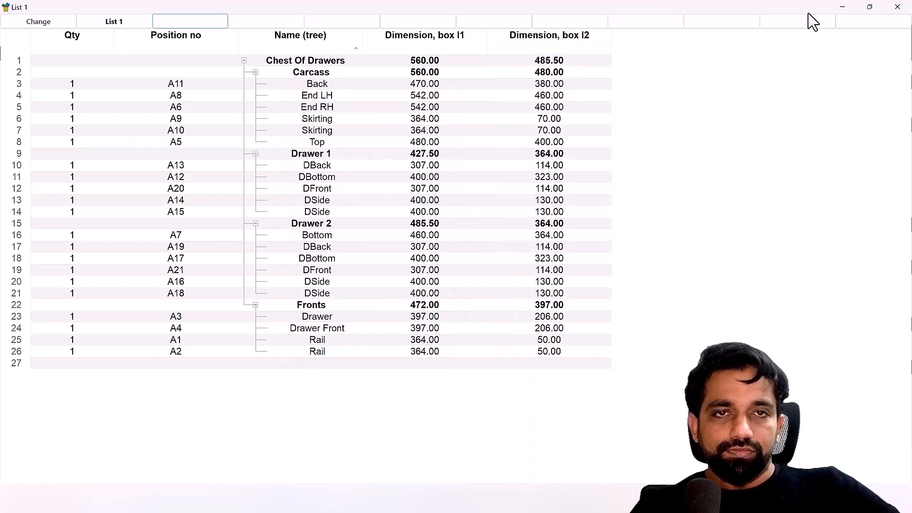
Step: Return to plot sheet p_4 and try to fit the widened parts list table on the sheet by moving and scaling it
click(843, 7)
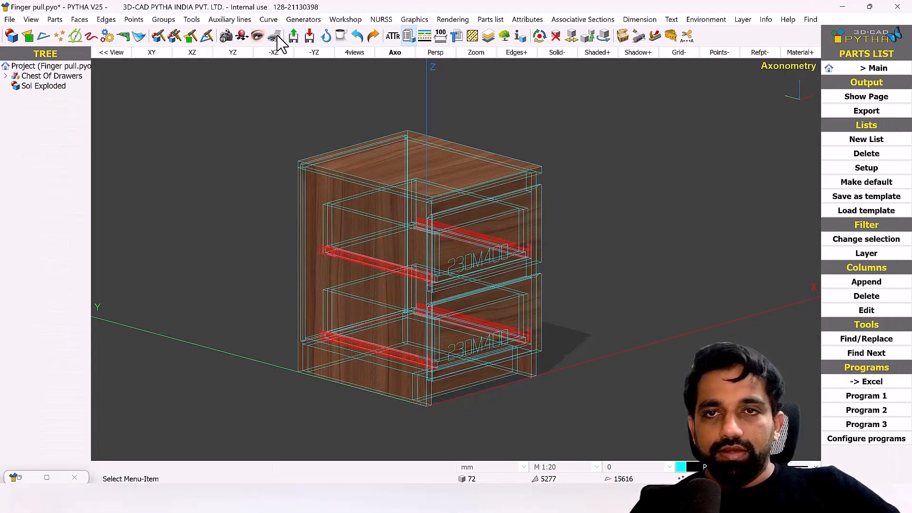
click(276, 36)
right_click(567, 255)
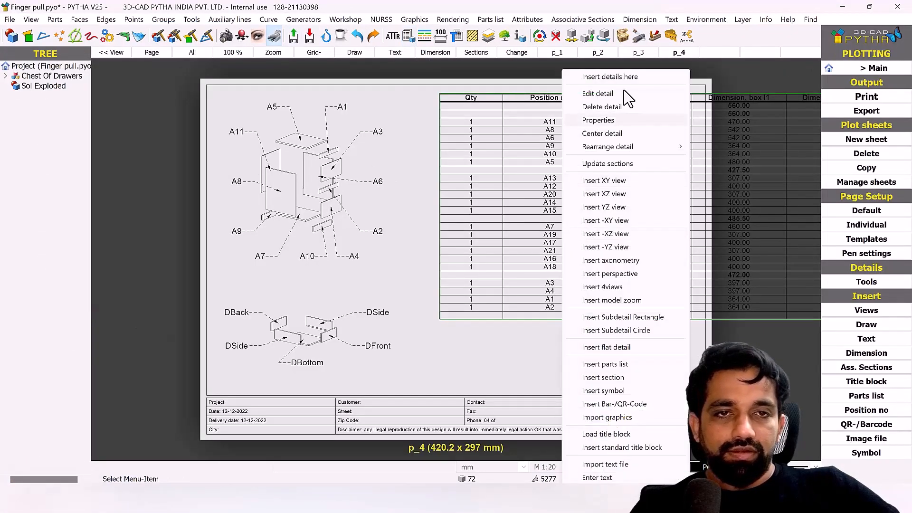
click(624, 91)
scroll(328, 195, down, 2)
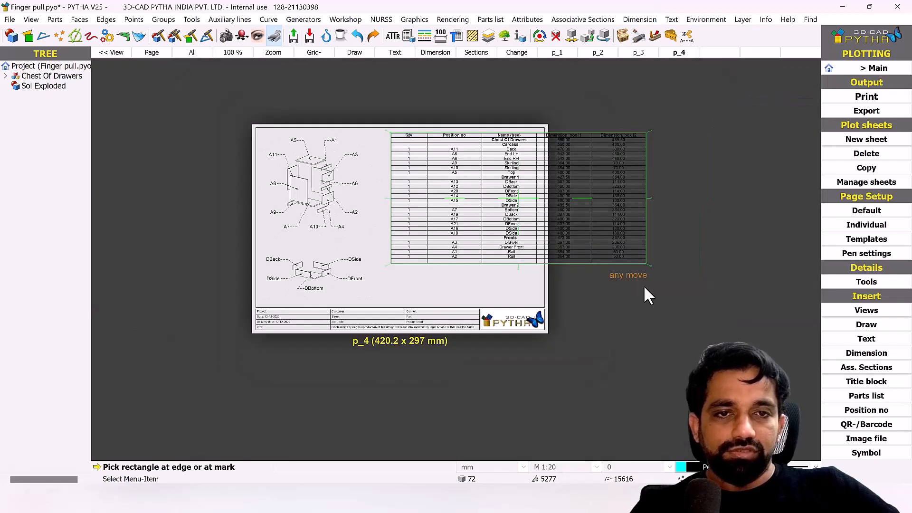
drag(535, 202, 511, 205)
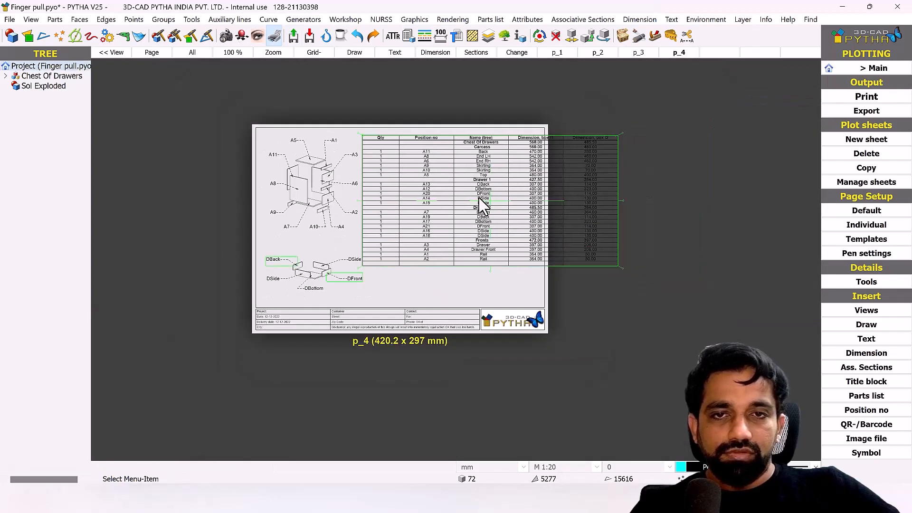
click(629, 269)
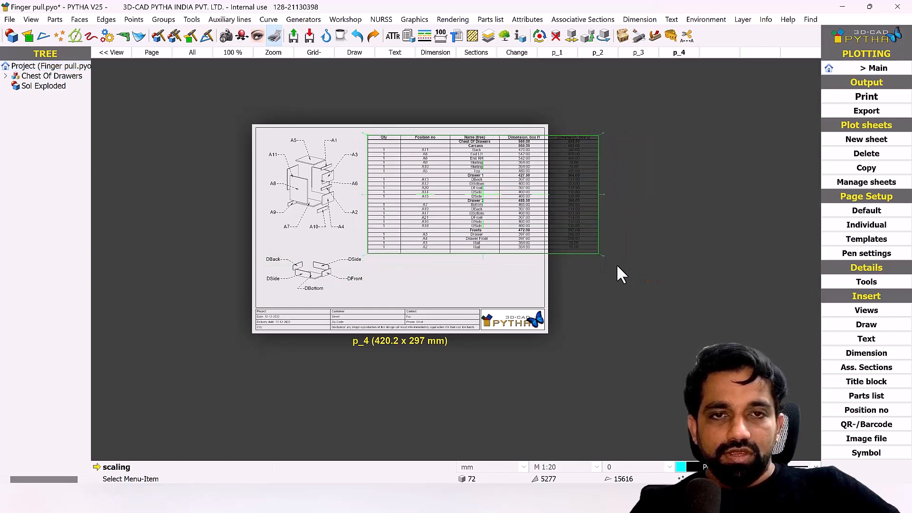
click(619, 264)
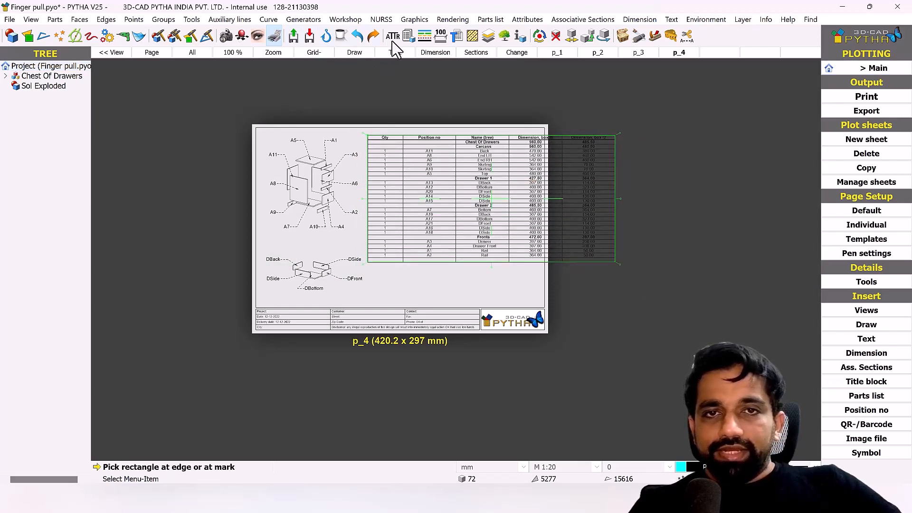
Step: Reopen the parts list and narrow the Name (tree) column
click(409, 36)
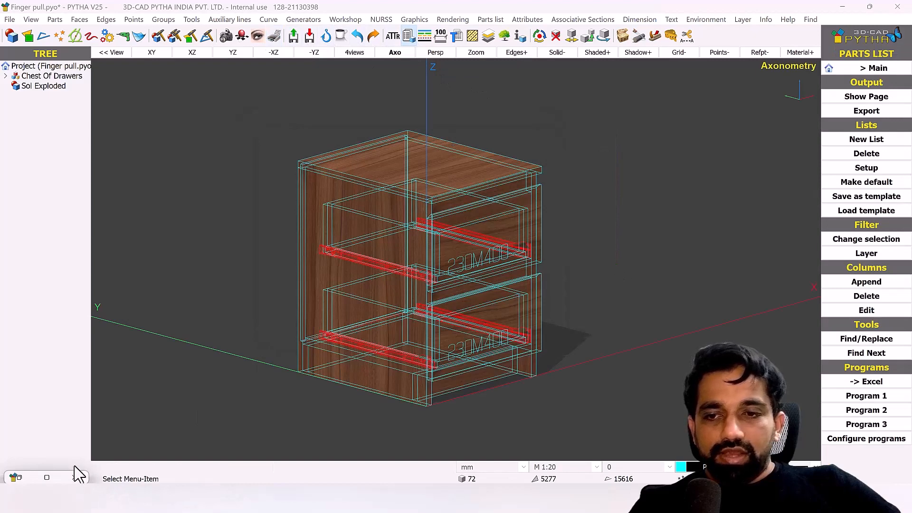
click(47, 477)
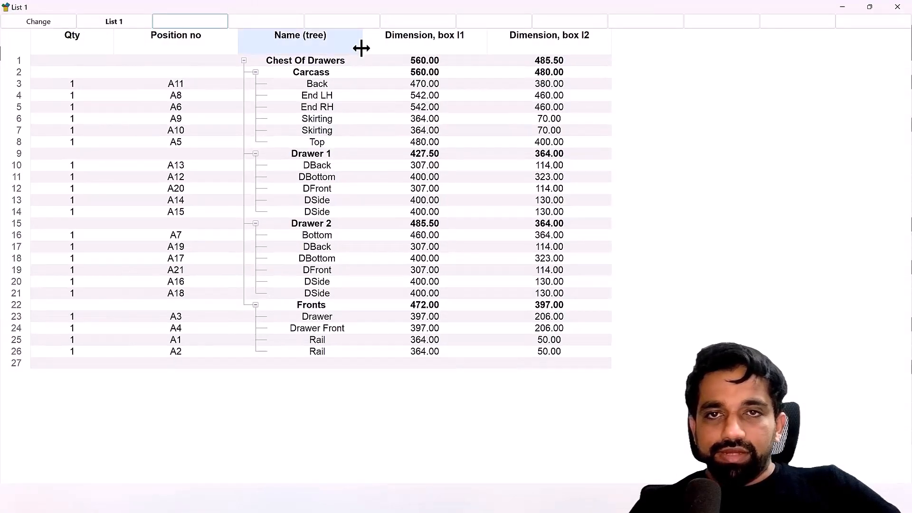
drag(341, 47, 324, 46)
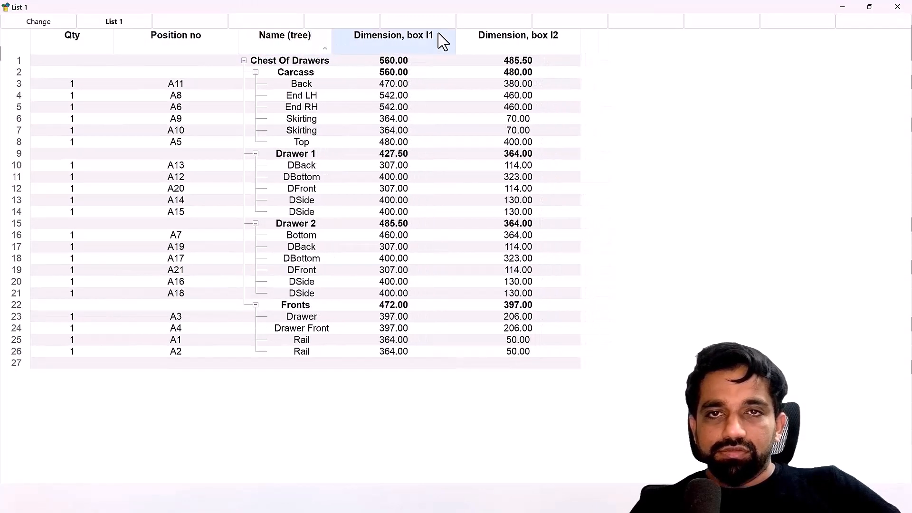
Step: Retitle the Dimension, box l1 column as L with 0 decimals and narrow it to suit the short title
right_click(422, 41)
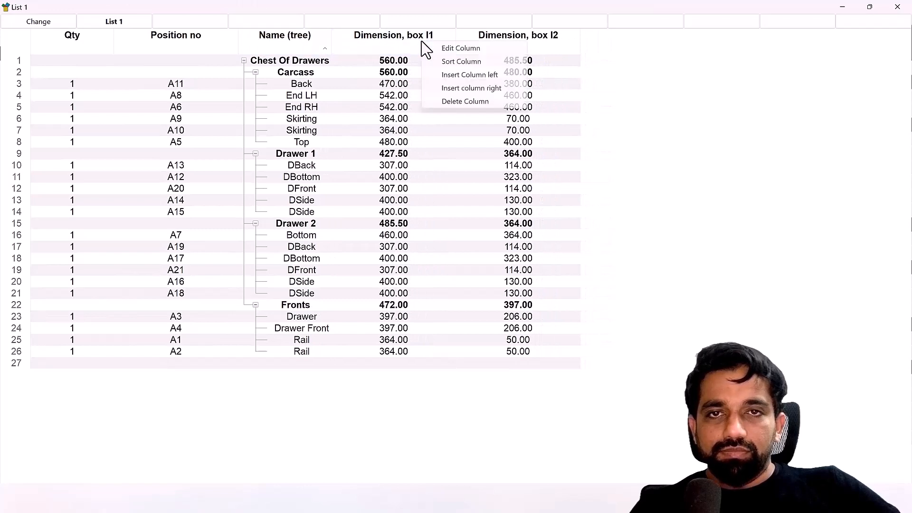
click(451, 50)
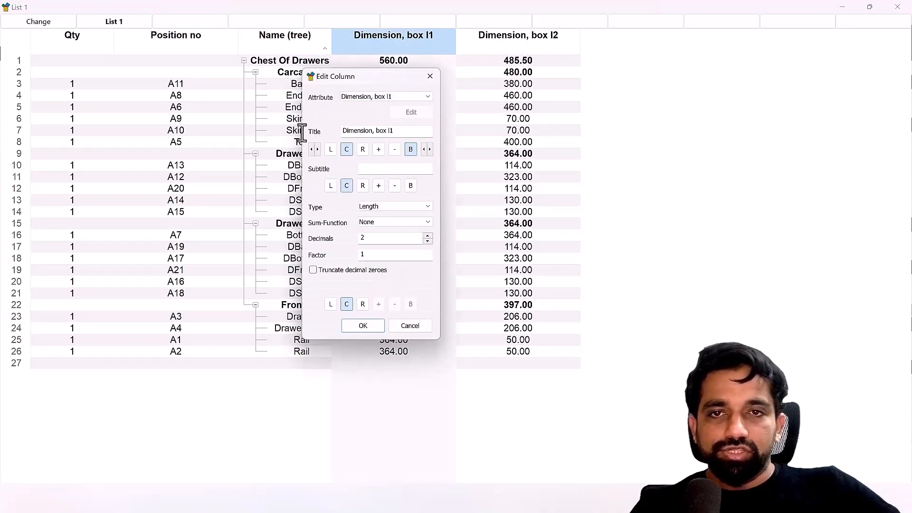
drag(302, 133, 289, 133)
text(L)
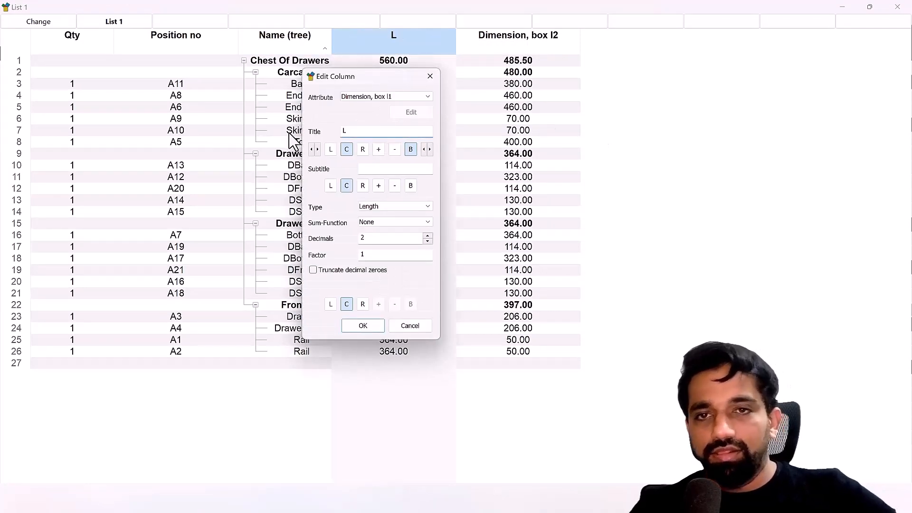
click(428, 241)
click(427, 241)
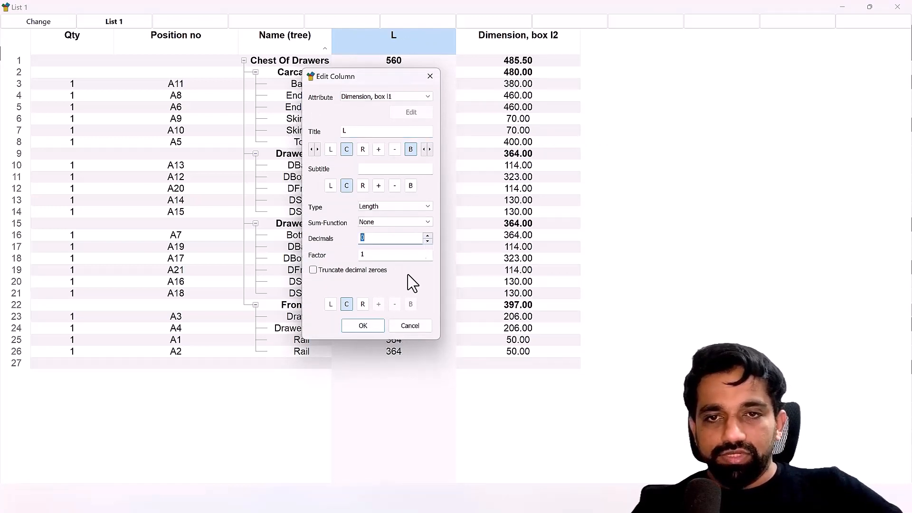
click(375, 326)
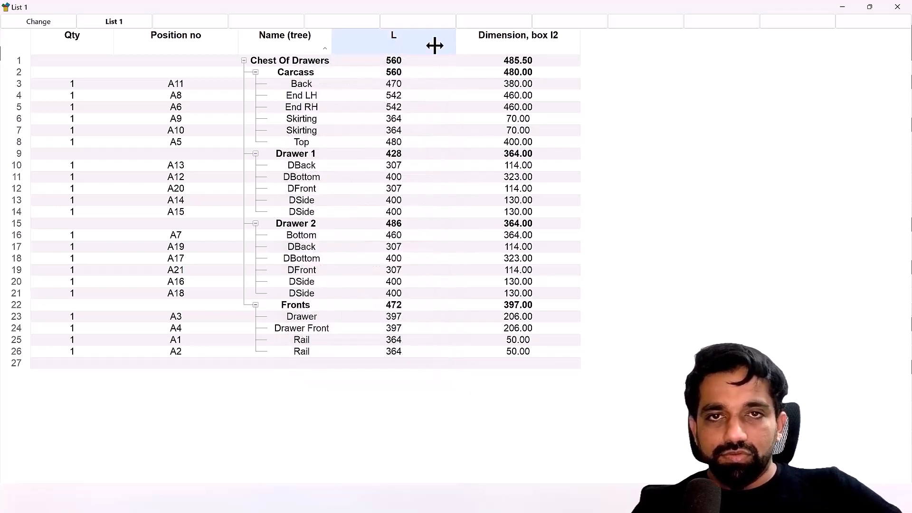
drag(435, 45, 387, 45)
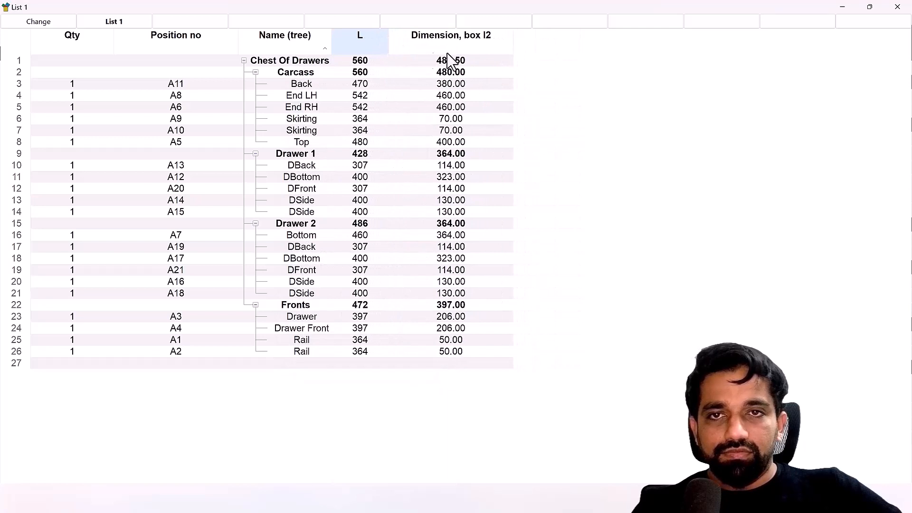
Step: Retitle the Dimension, box l2 column as W with 0 decimals and narrow it to suit the short title
right_click(448, 52)
click(476, 61)
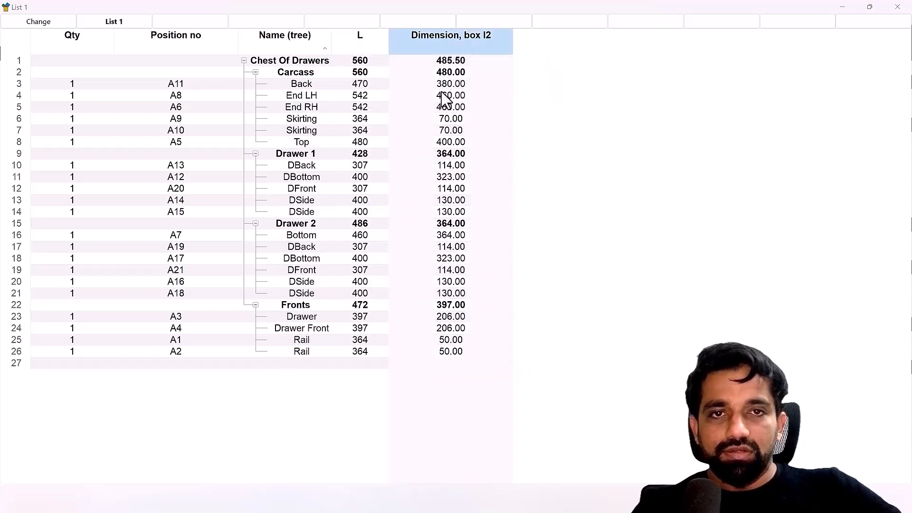
drag(411, 135, 311, 152)
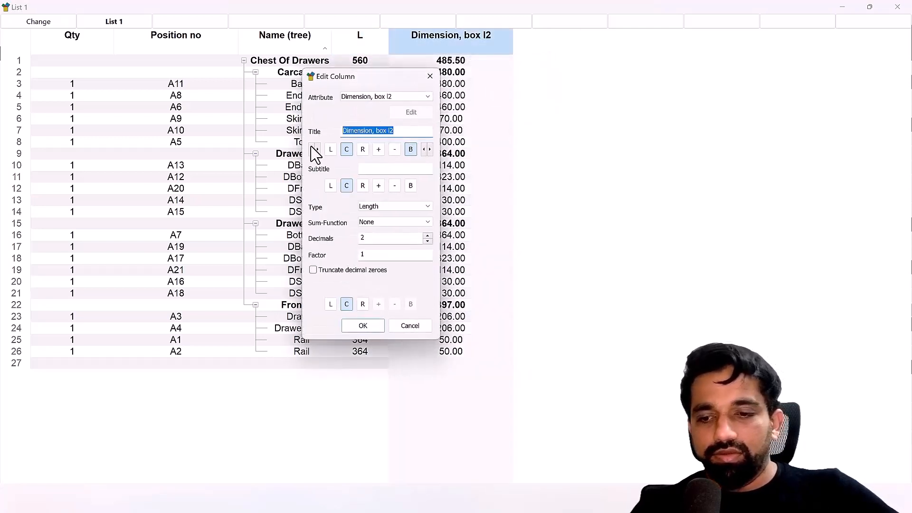
text(W)
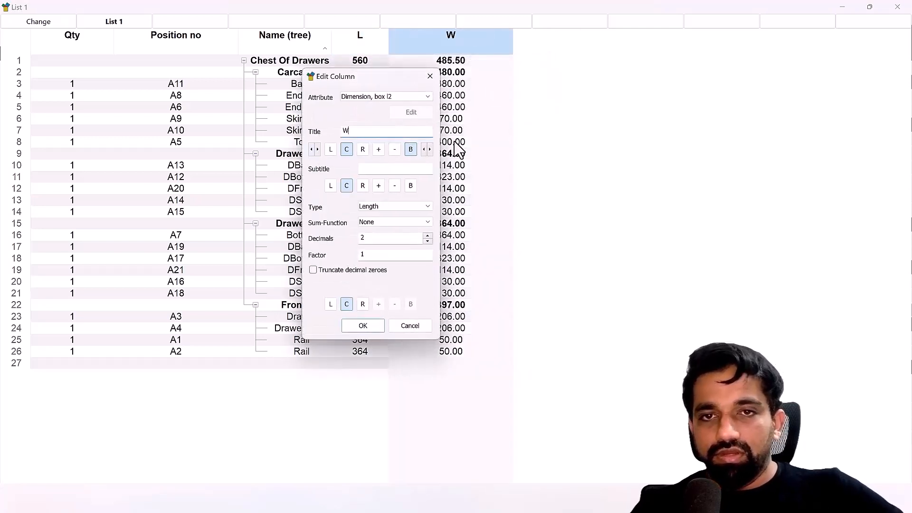
click(427, 242)
click(428, 243)
click(363, 325)
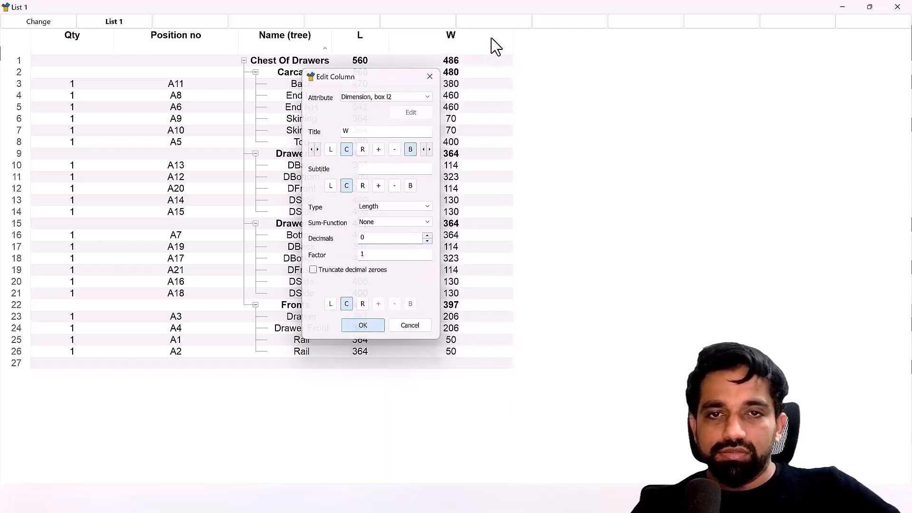
drag(513, 36, 431, 34)
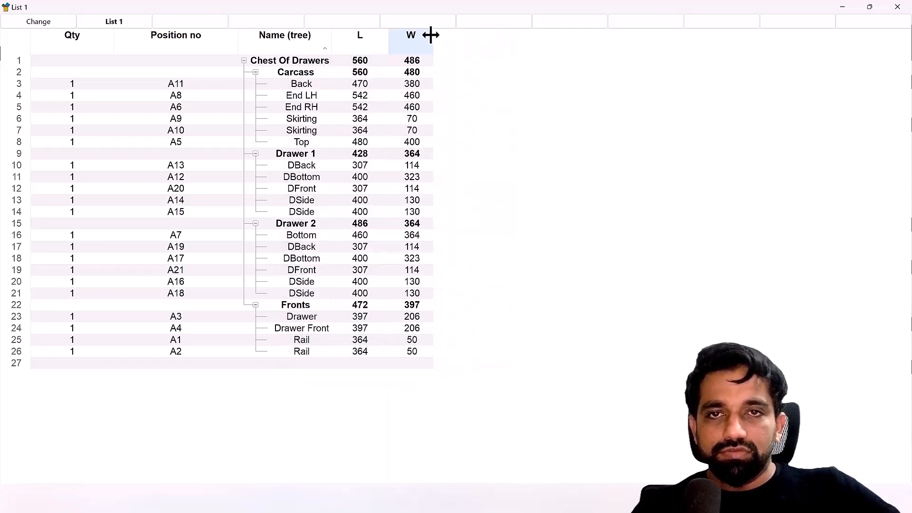
Step: Narrow the Position no and Qty columns, place Position no before Qty, and minimize the list
drag(238, 37, 183, 39)
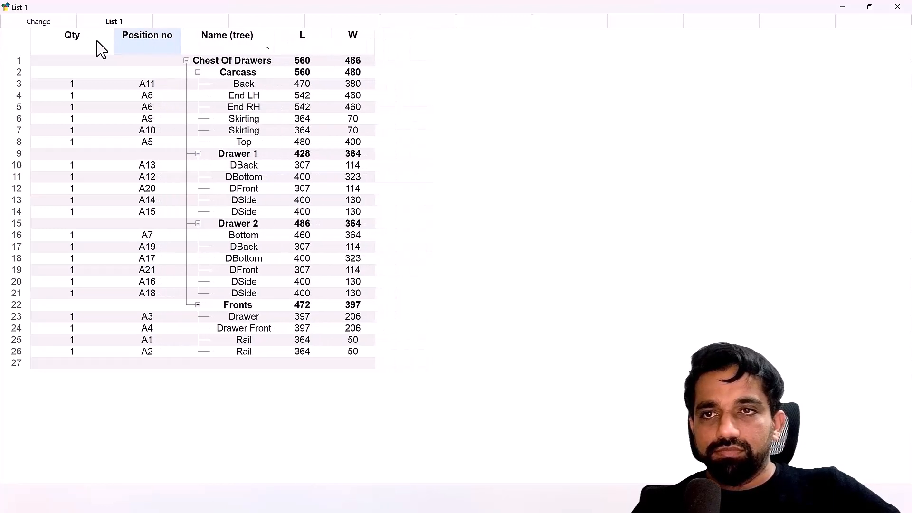
drag(112, 35, 42, 42)
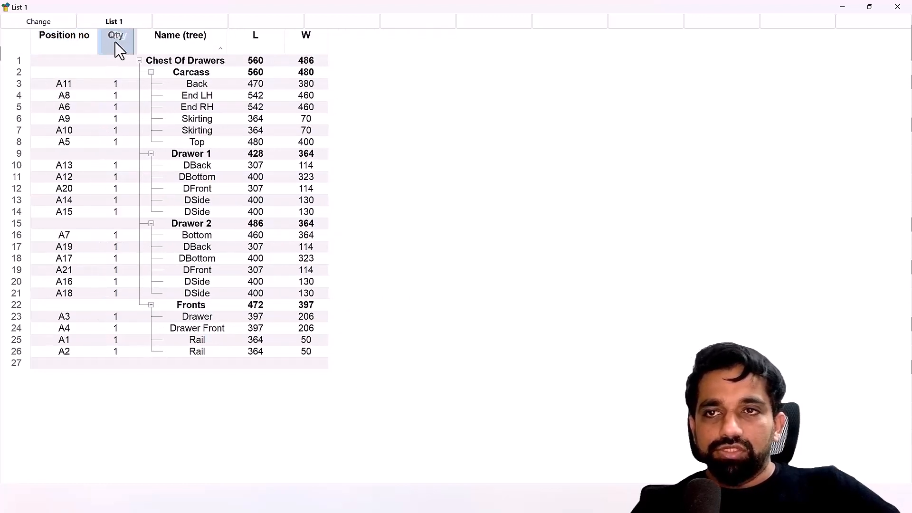
click(843, 7)
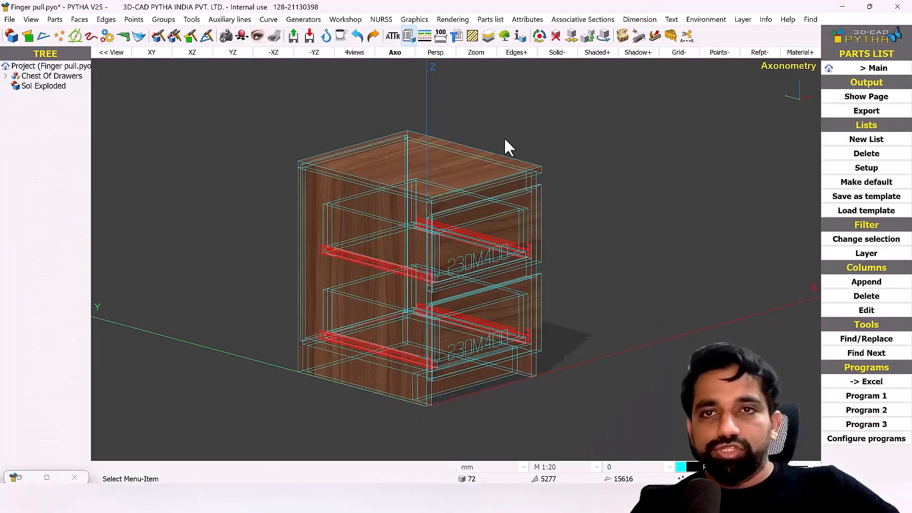
Step: Replace the oversized table on plot sheet p_4 by deleting it and inserting the revised parts list beside the exploded details
click(274, 35)
right_click(517, 71)
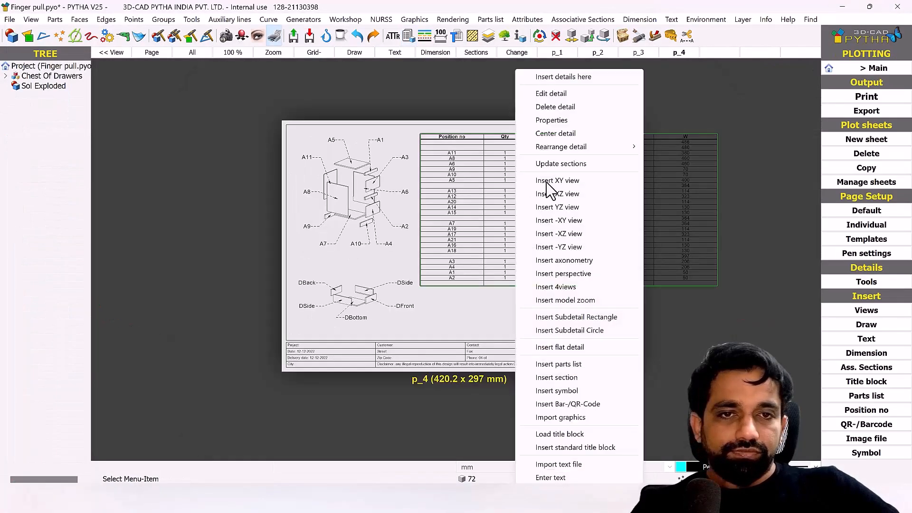
click(551, 106)
right_click(474, 205)
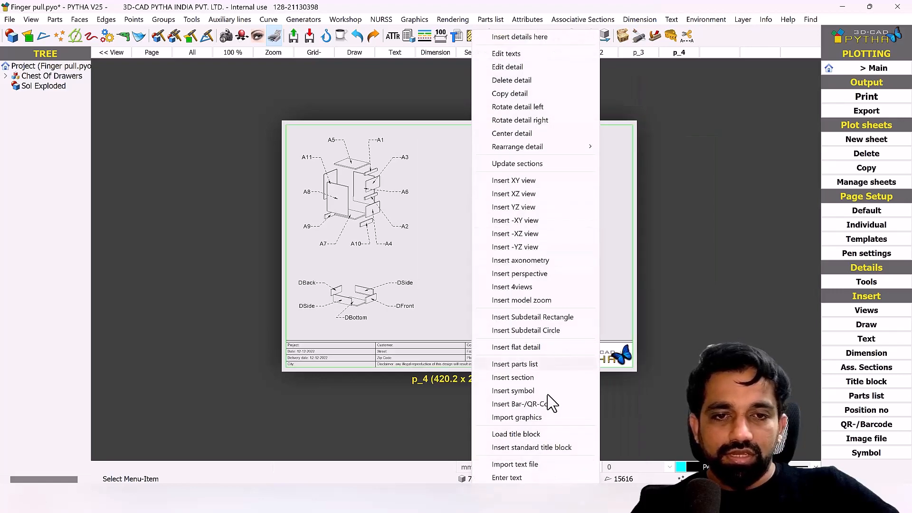
click(540, 364)
Step: Move the new parts list table toward the sheet's upper edge and scale it up to fill the area beside the exploded details
right_click(539, 254)
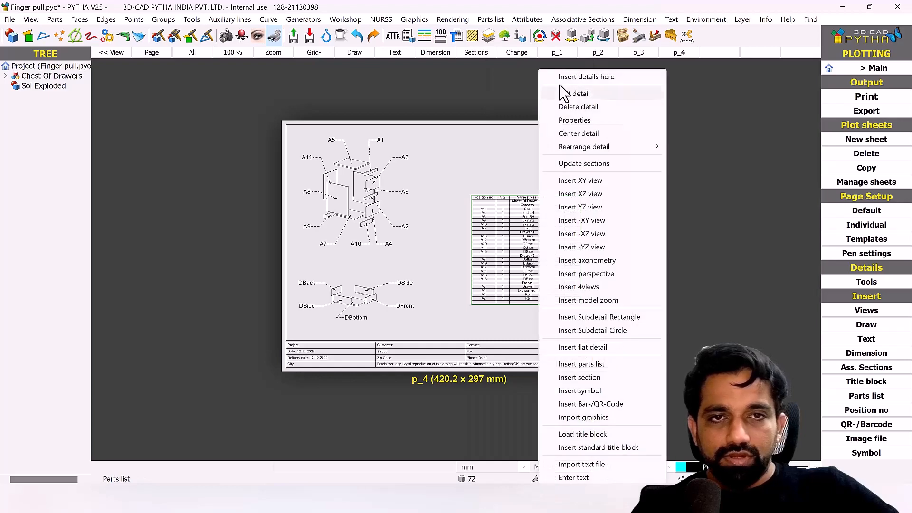
click(562, 93)
drag(526, 247, 499, 189)
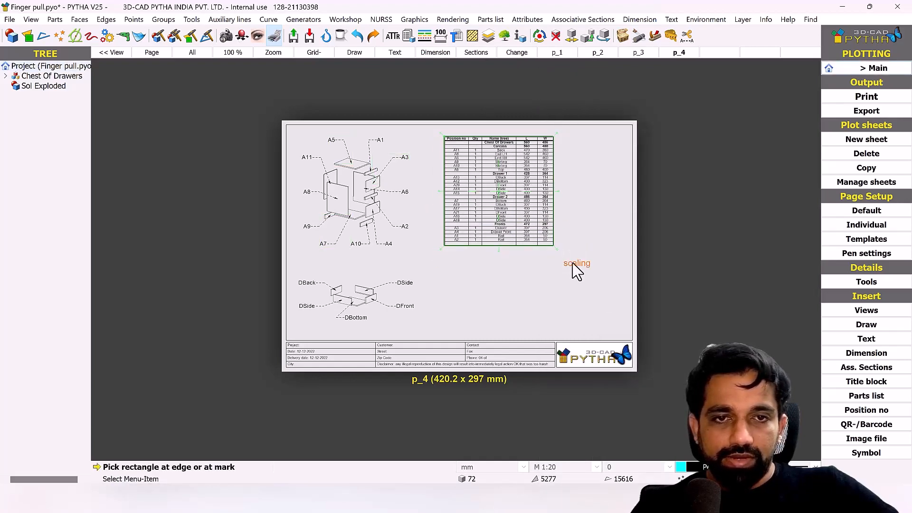
drag(576, 271, 640, 330)
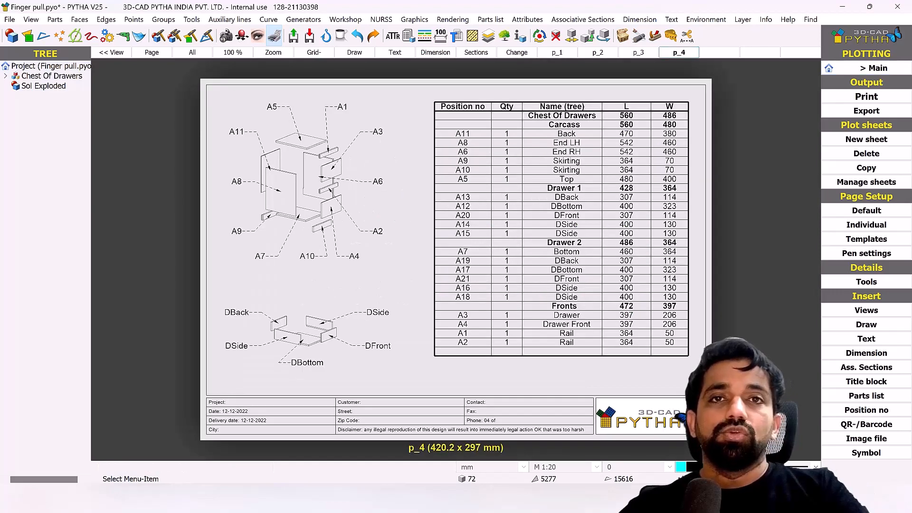